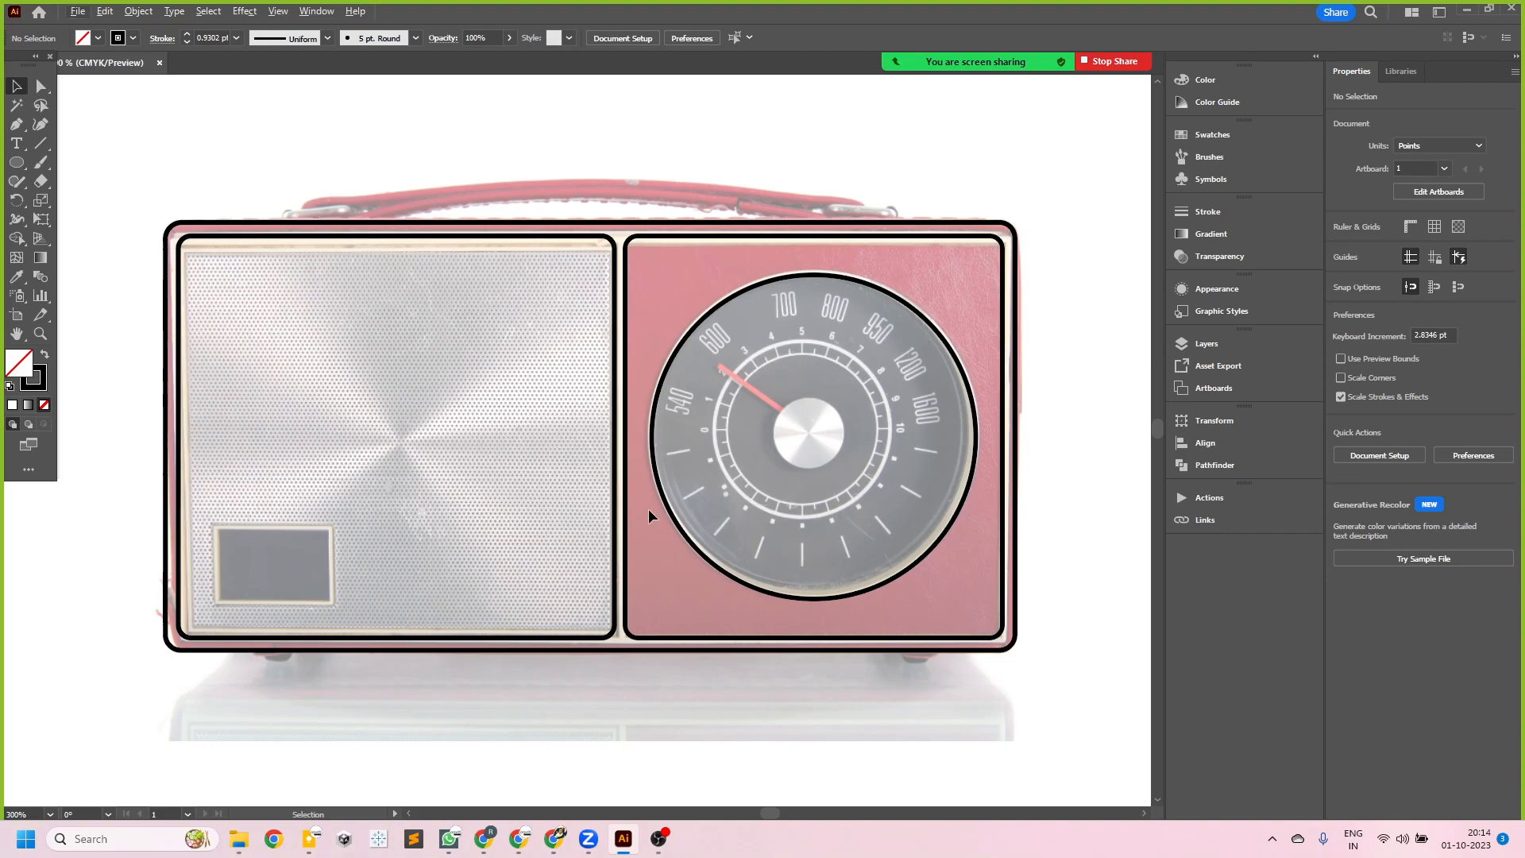
# - Unlock the radio reference photo, check its opacity setting, and lock the photo again
pyautogui.scroll(-1, 678, 455)
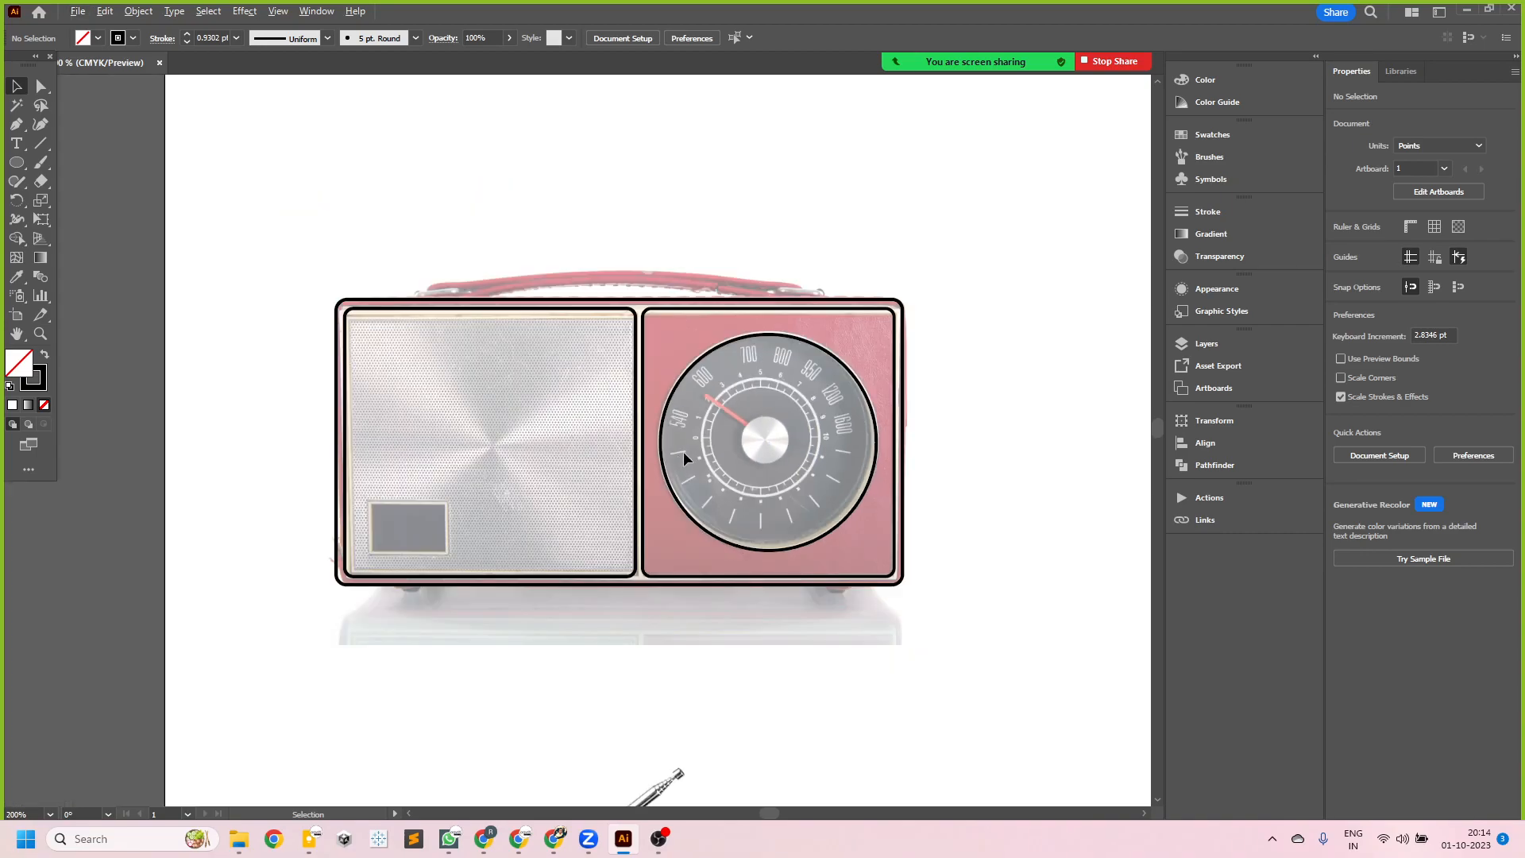
pyautogui.scroll(1, 698, 407)
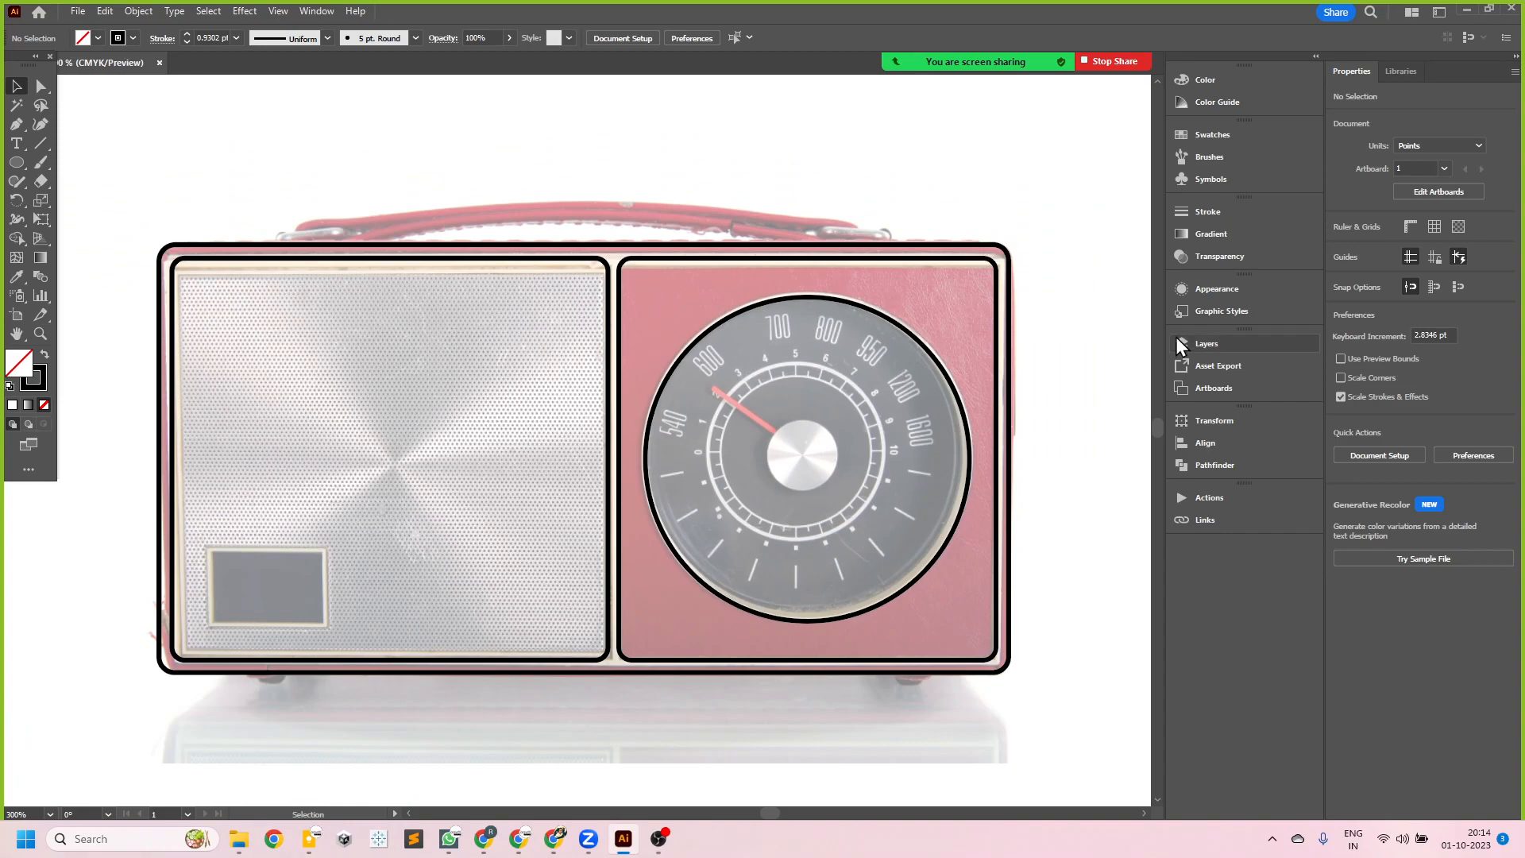
pyautogui.click(1234, 293)
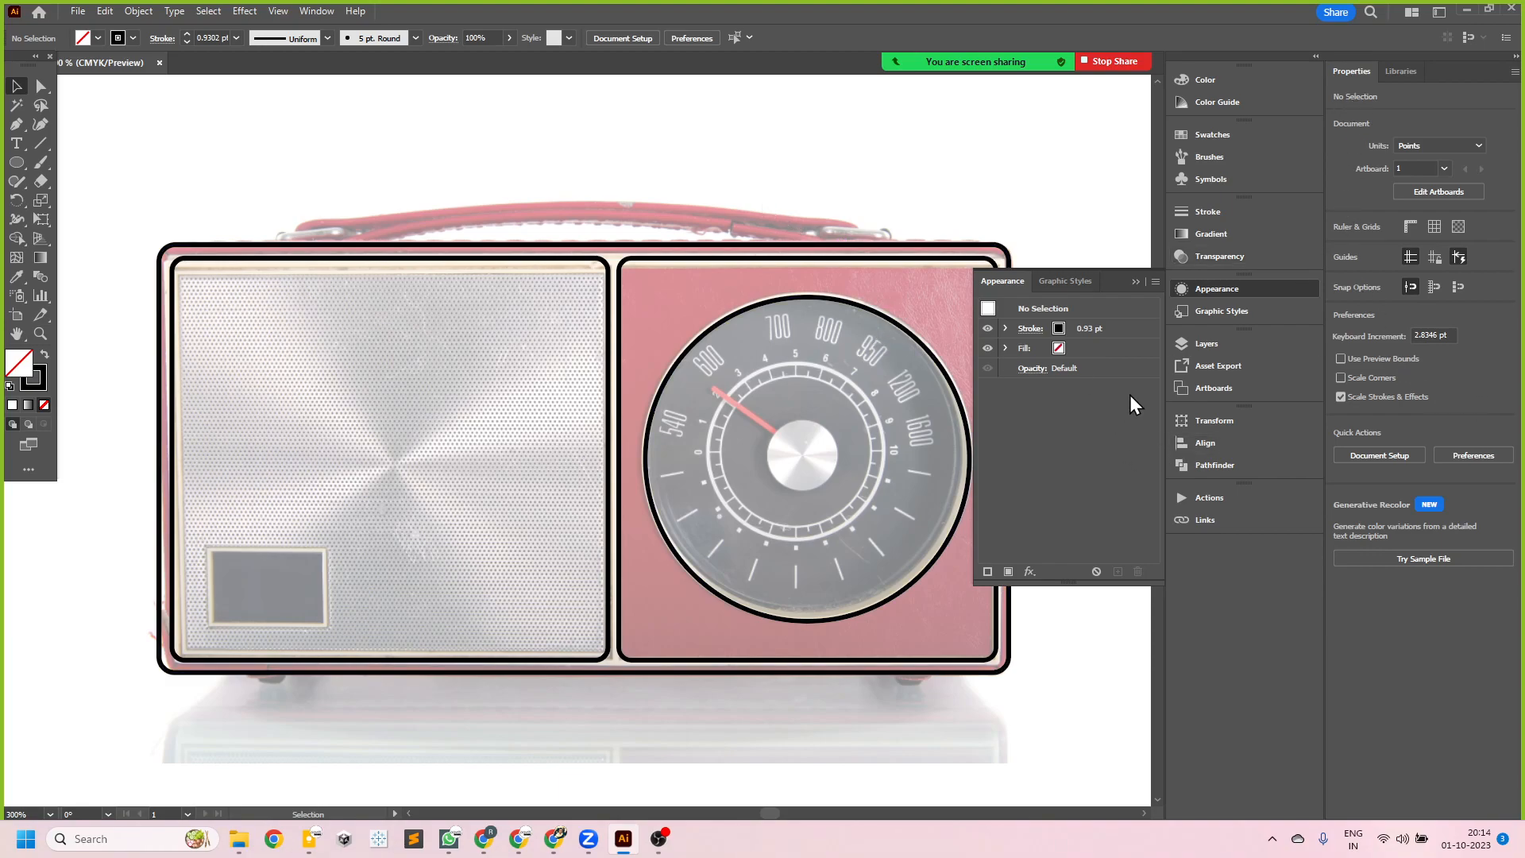
pyautogui.click(1202, 348)
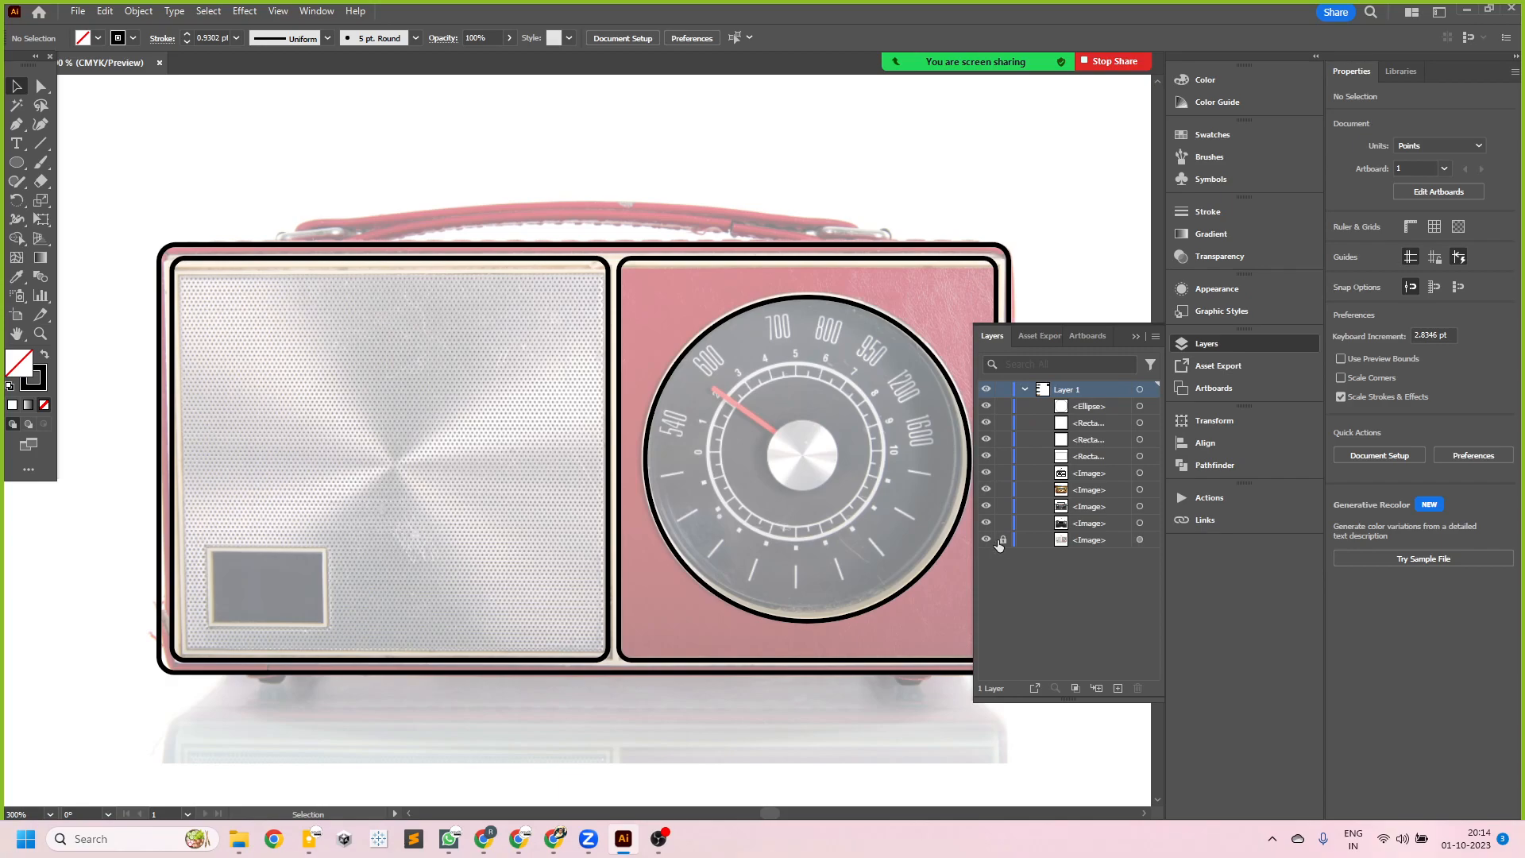
pyautogui.click(1138, 539)
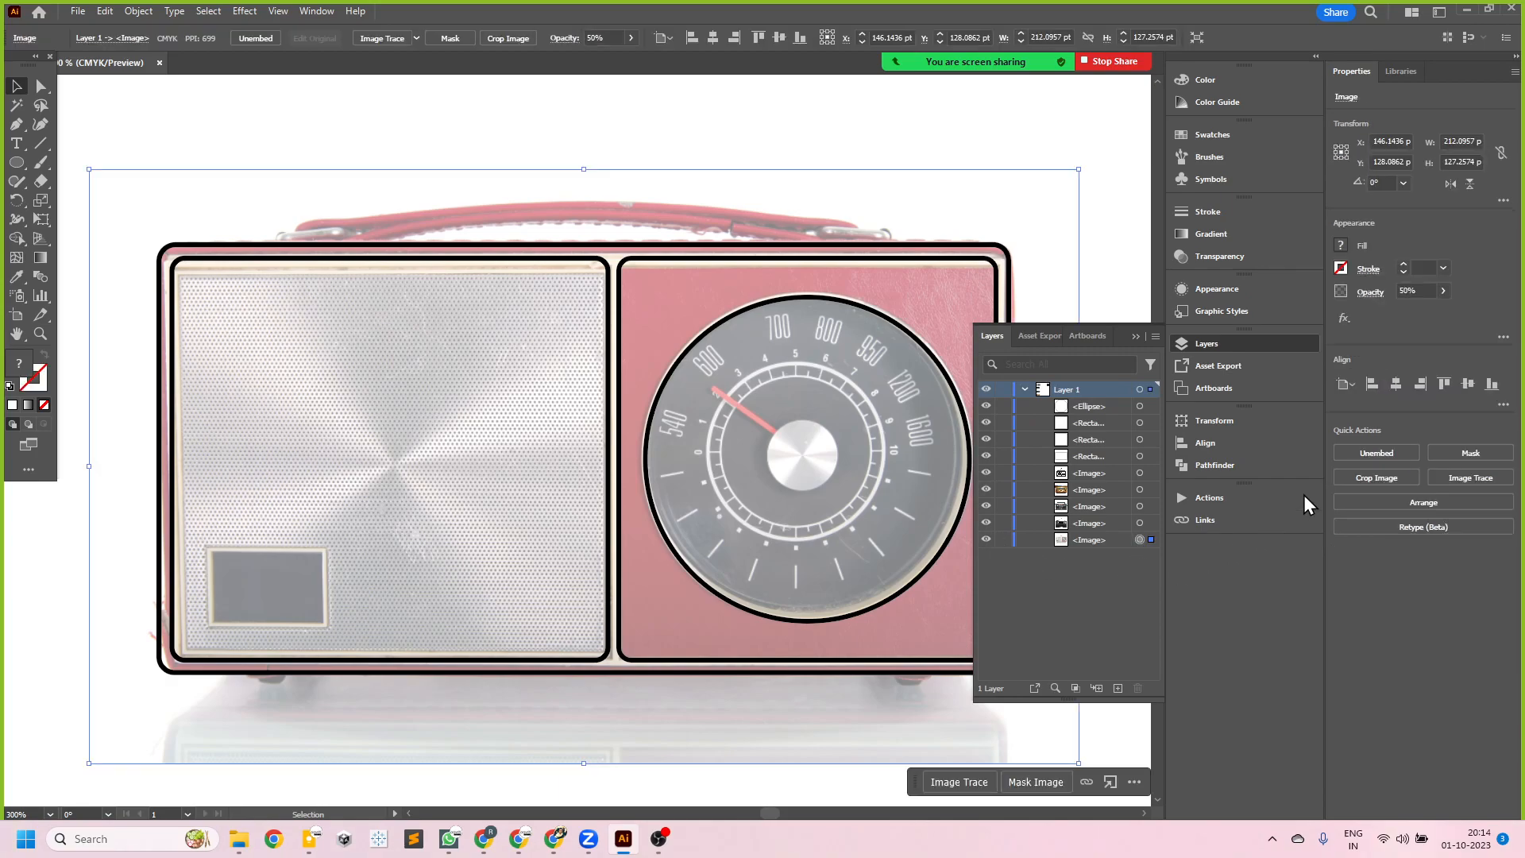
pyautogui.click(1428, 289)
pyautogui.click(1150, 538)
pyautogui.click(1007, 550)
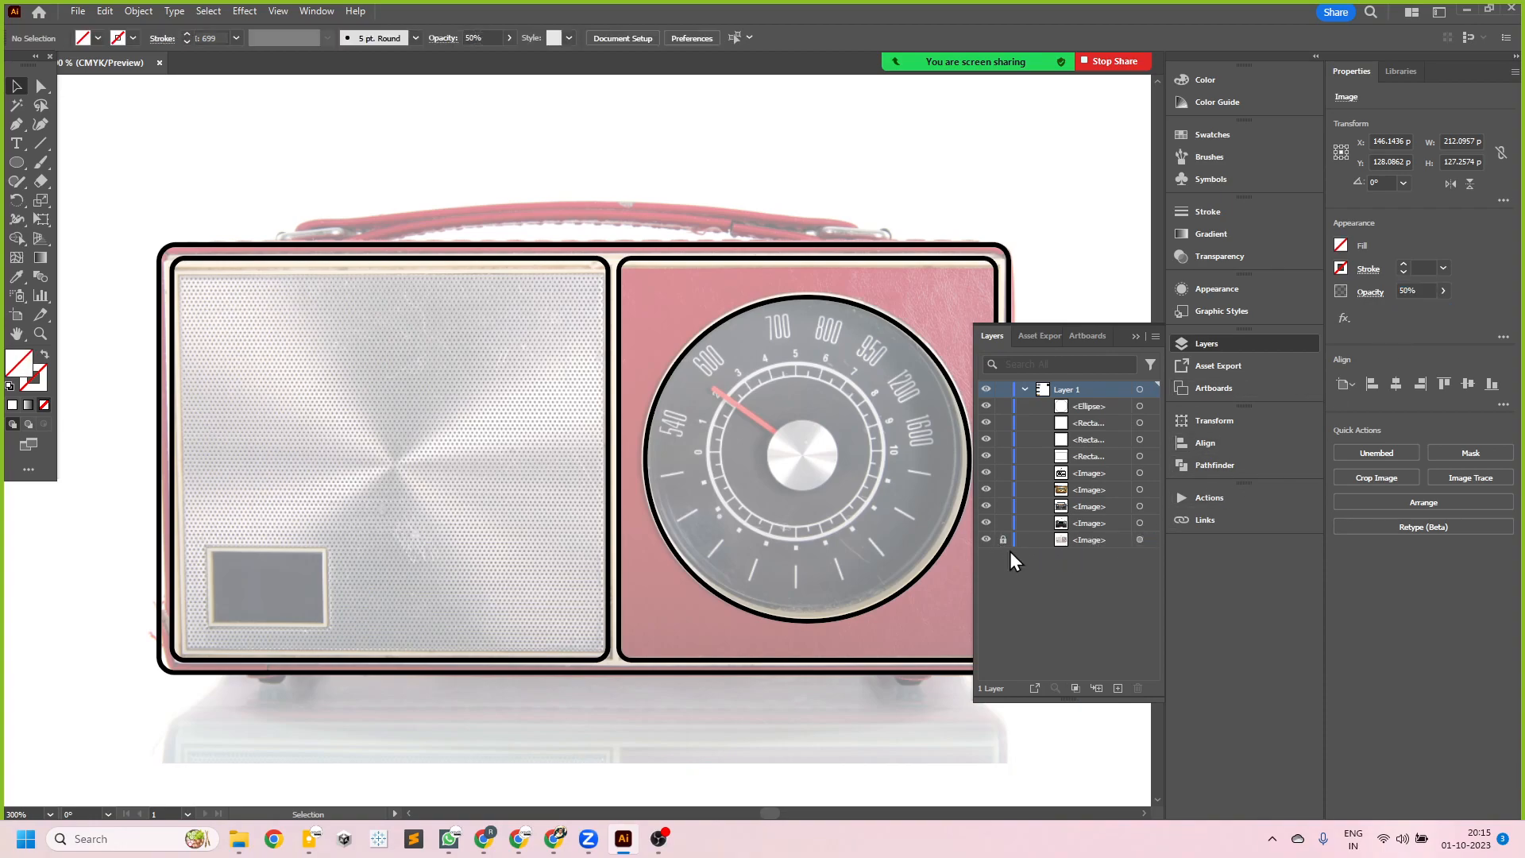
pyautogui.click(1136, 336)
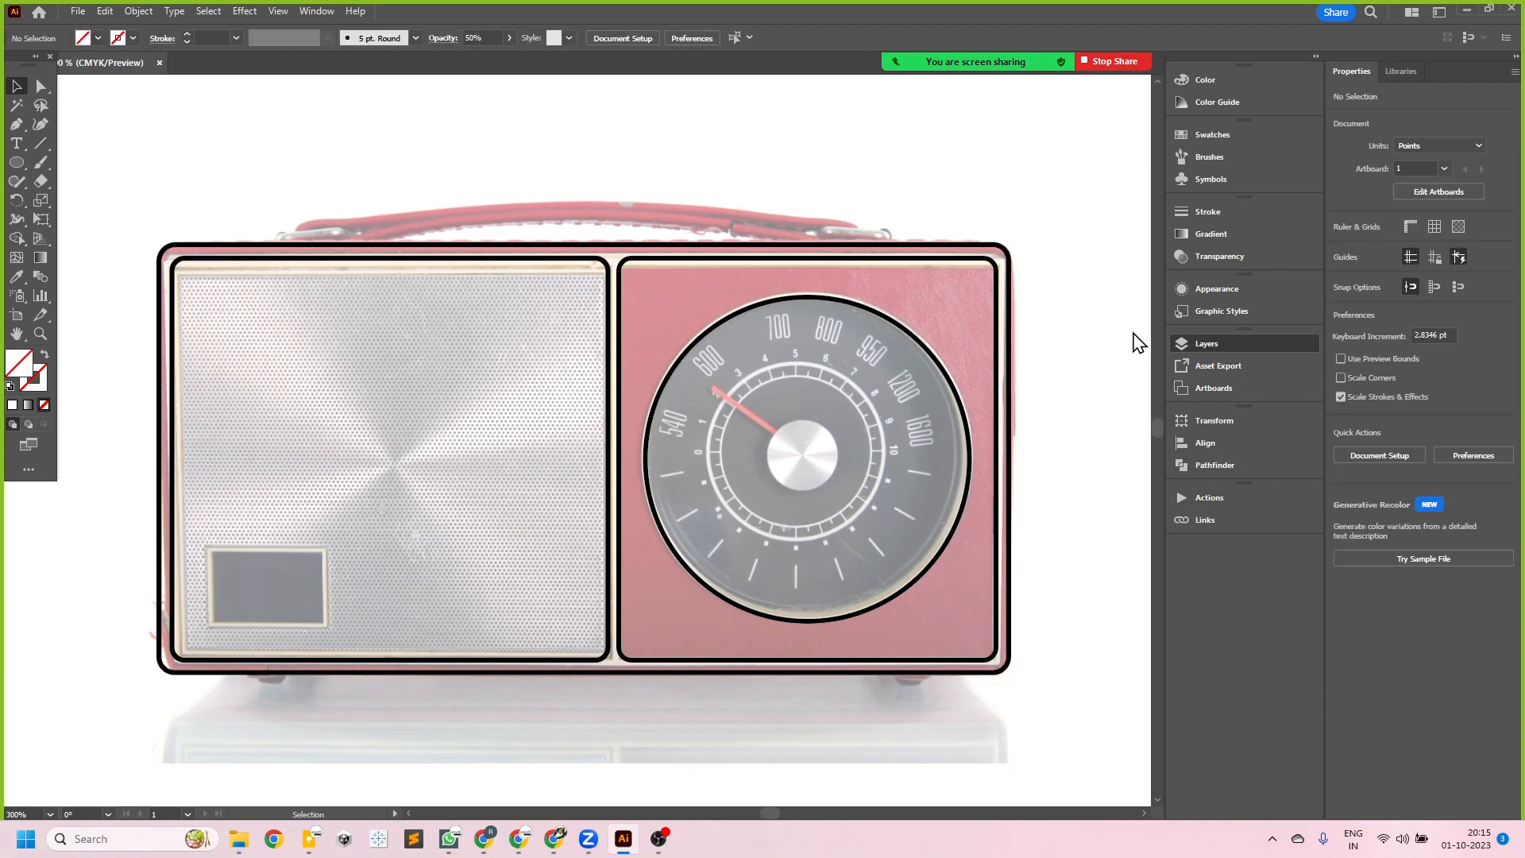
pyautogui.click(206, 263)
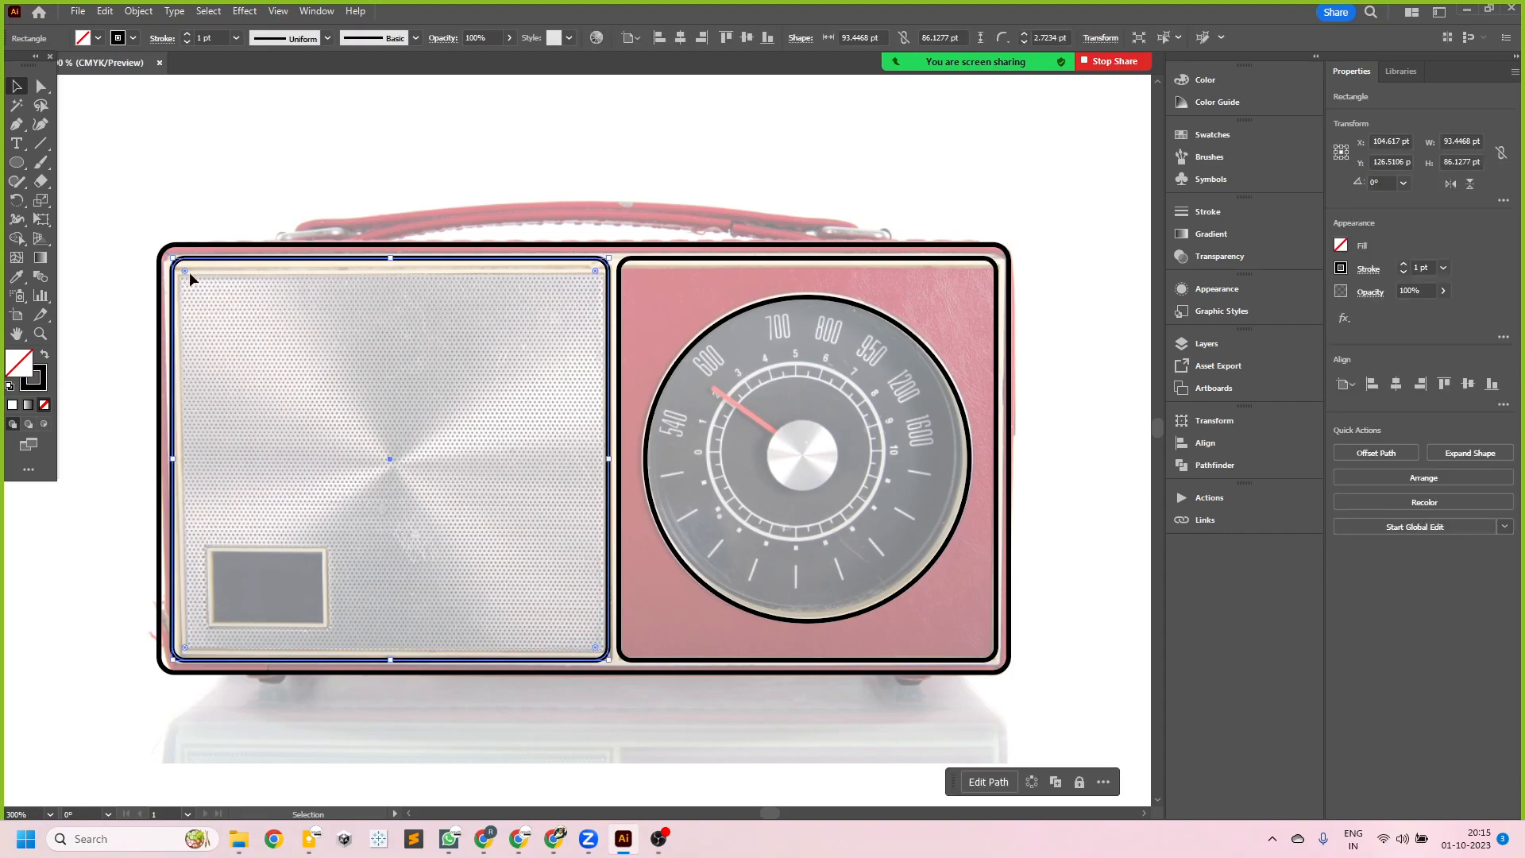
pyautogui.click(1105, 406)
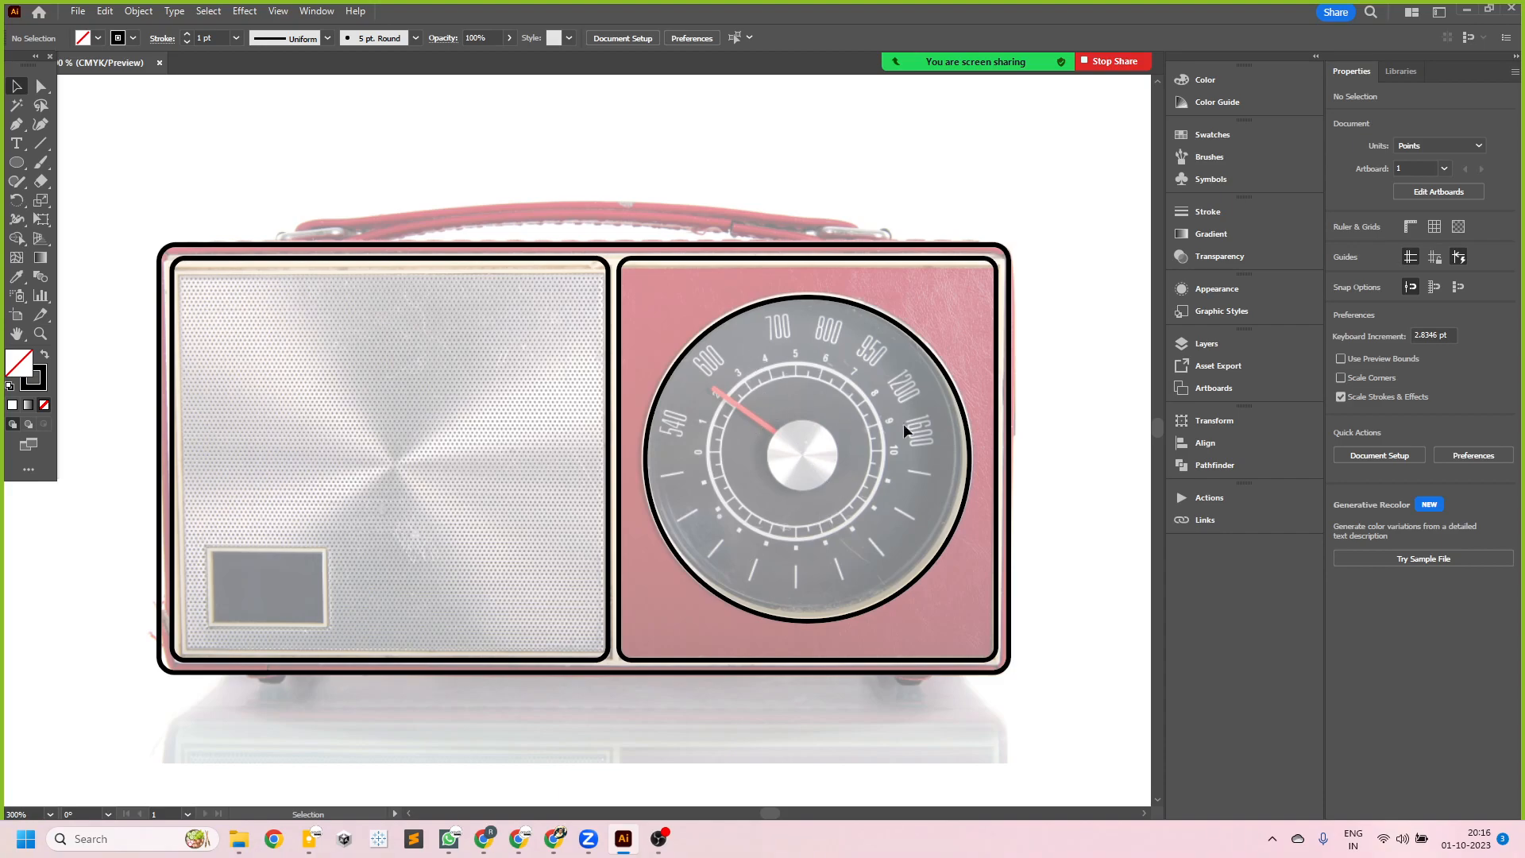
pyautogui.scroll(2, 922, 563)
pyautogui.scroll(-1, 893, 528)
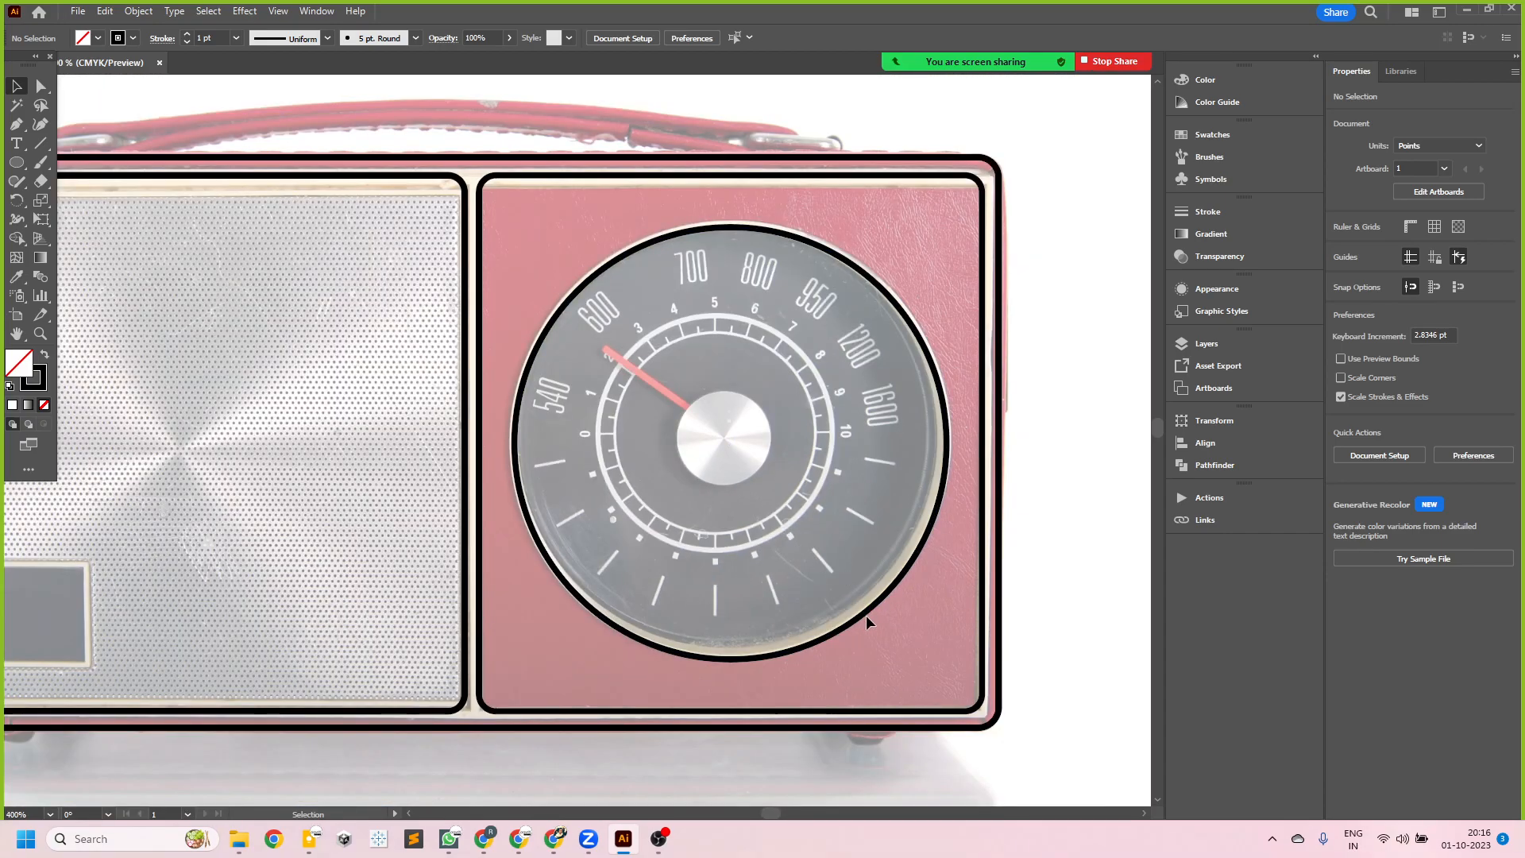
pyautogui.click(849, 627)
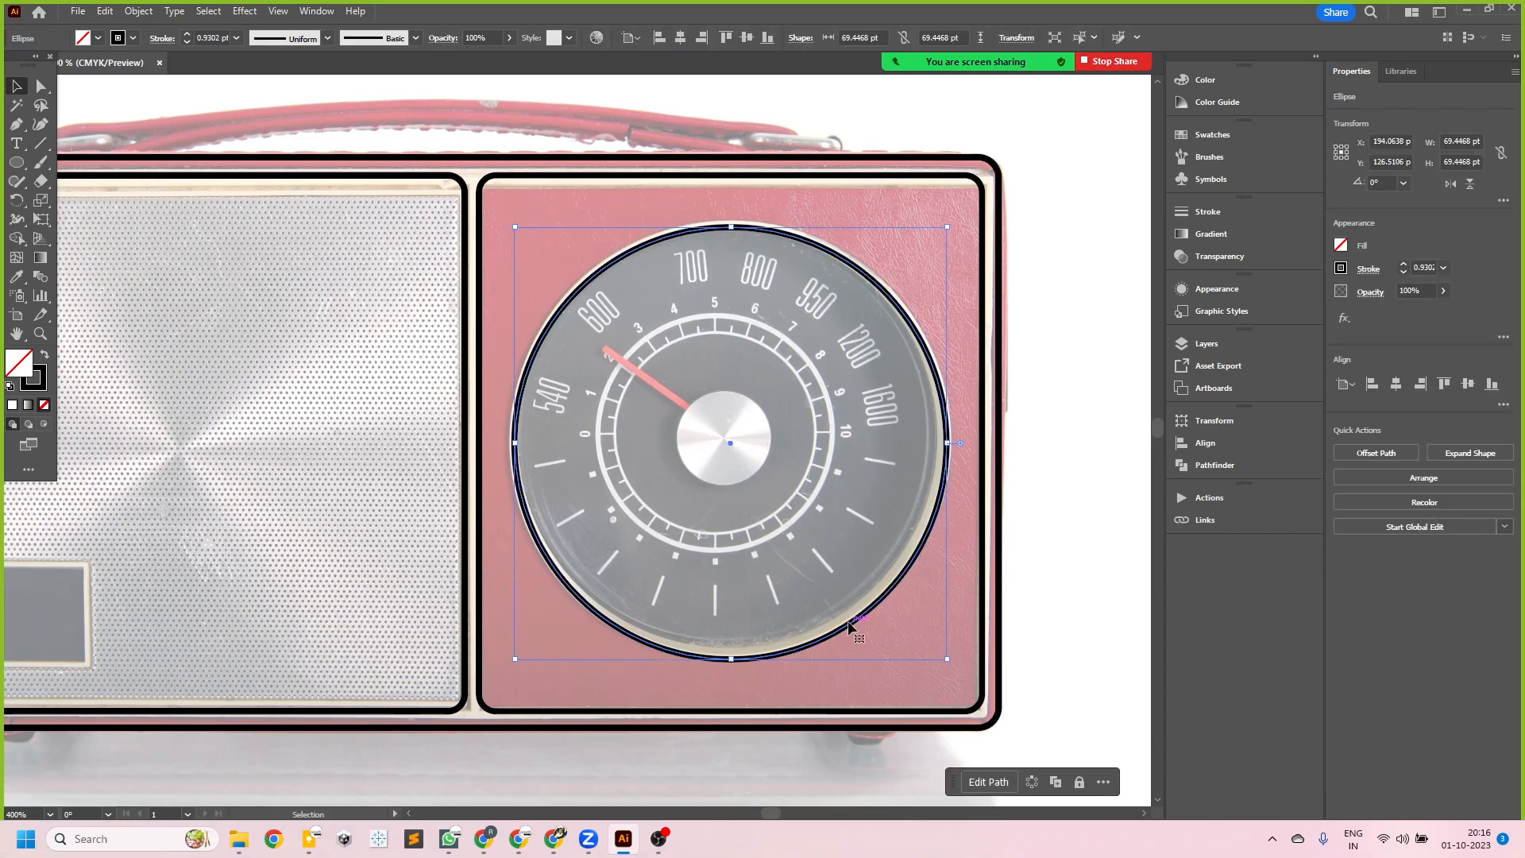
pyautogui.press('a')
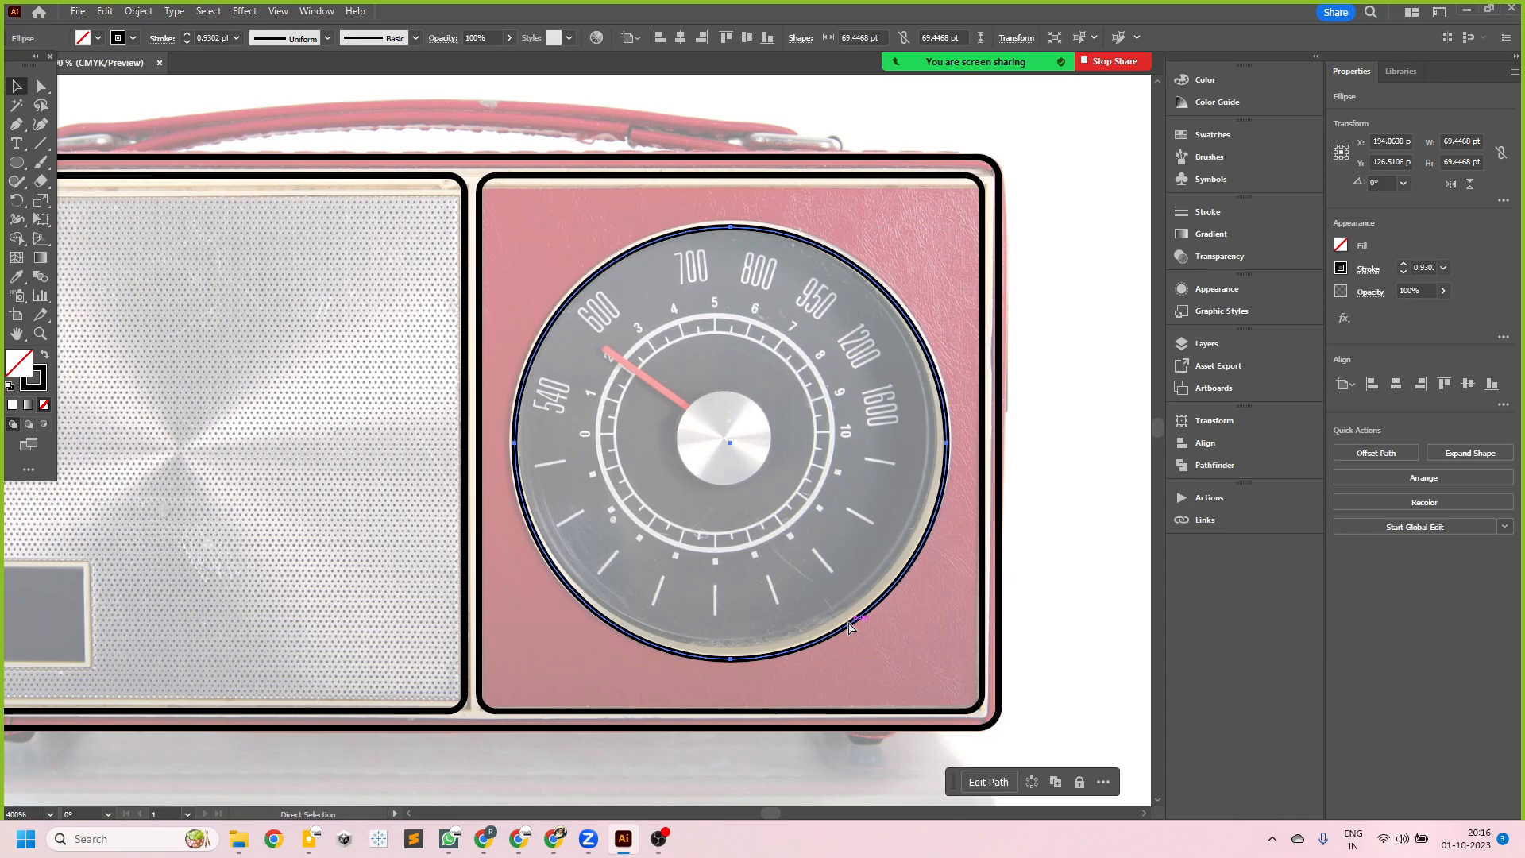
pyautogui.press('v')
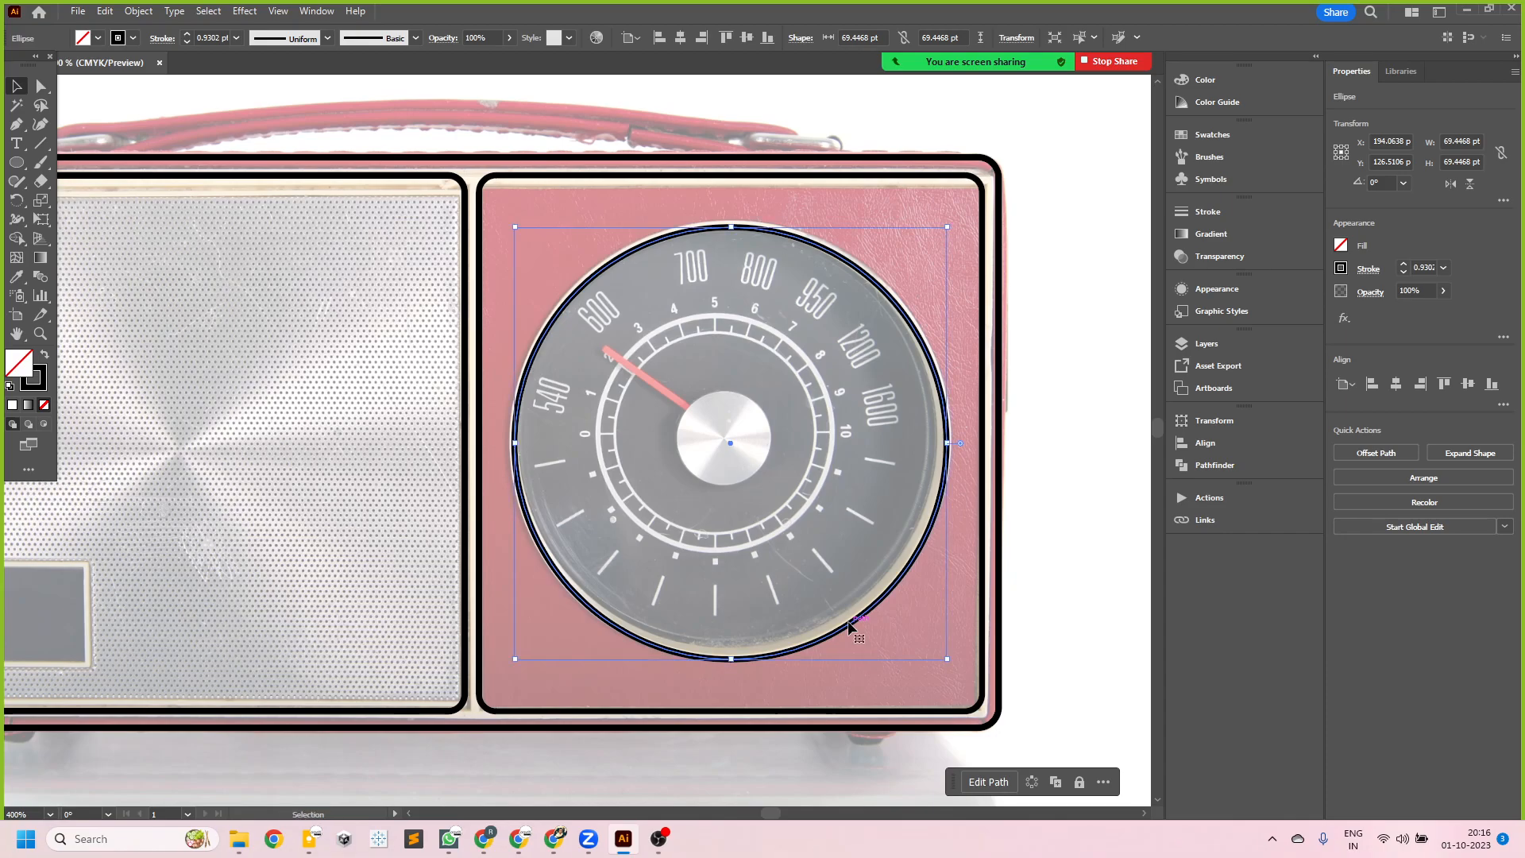
pyautogui.press('a')
pyautogui.press('v')
pyautogui.click(105, 11)
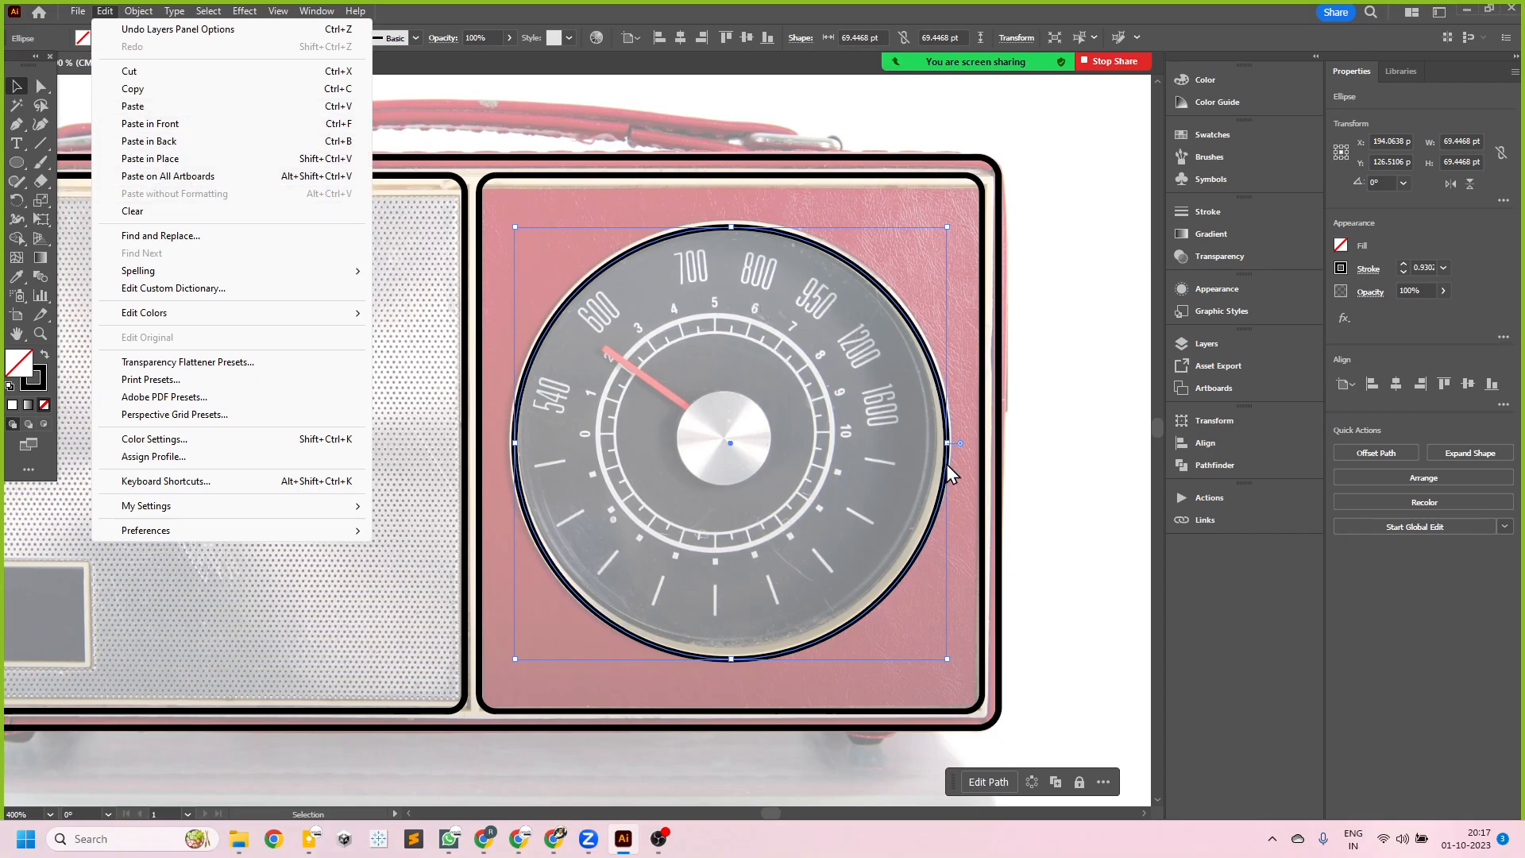
pyautogui.click(1025, 535)
# - Try placing offset copies of the dial circle over the radio front, and undo them
pyautogui.click(931, 357)
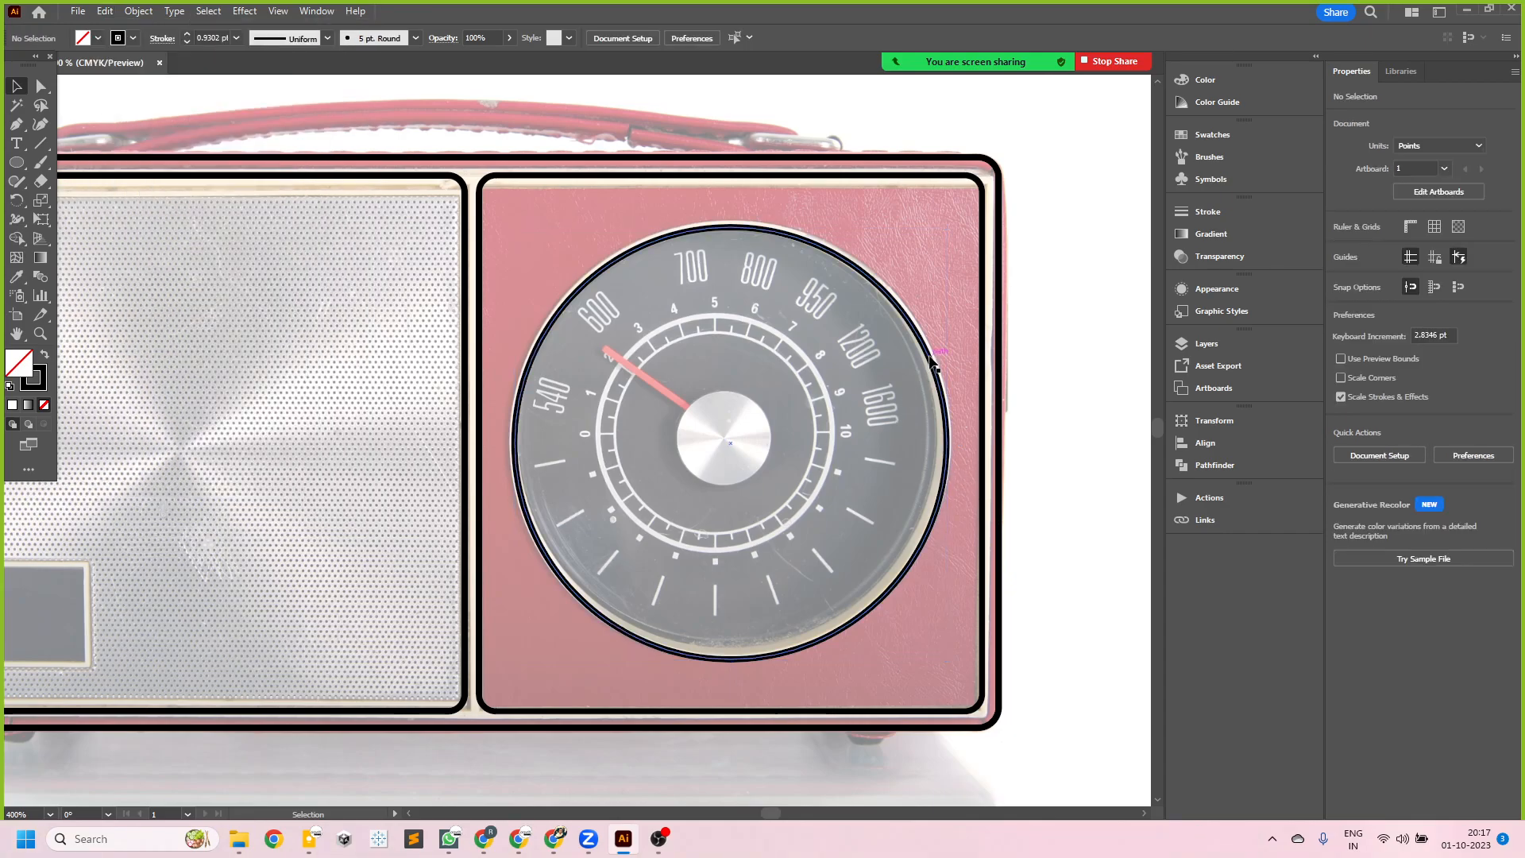
pyautogui.press('a')
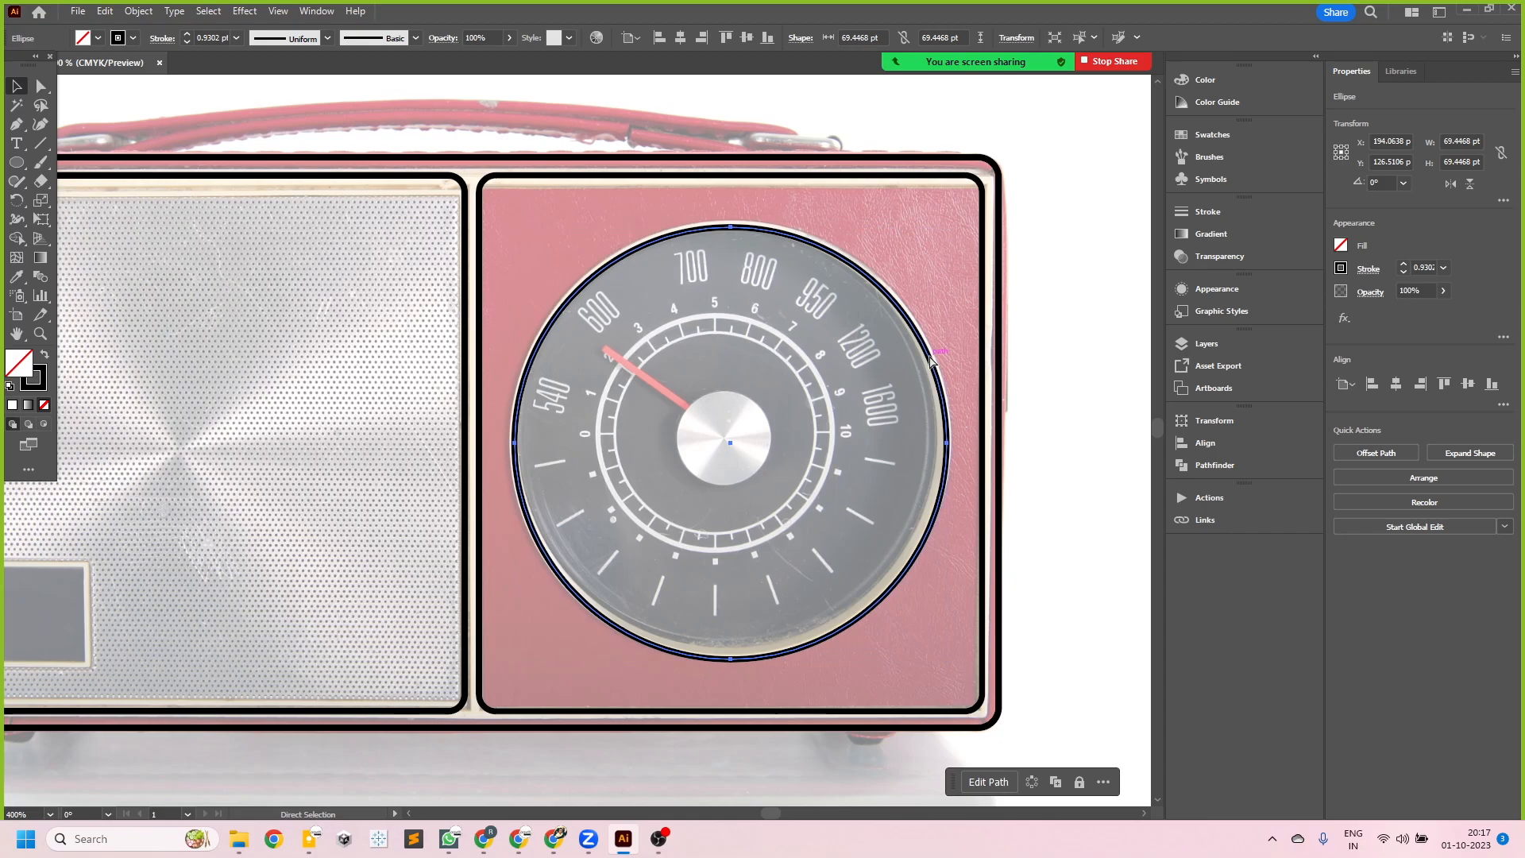
pyautogui.keyDown('alt'); pyautogui.moveTo(931, 358); pyautogui.dragTo(777, 355); pyautogui.keyUp('alt')
pyautogui.press('v')
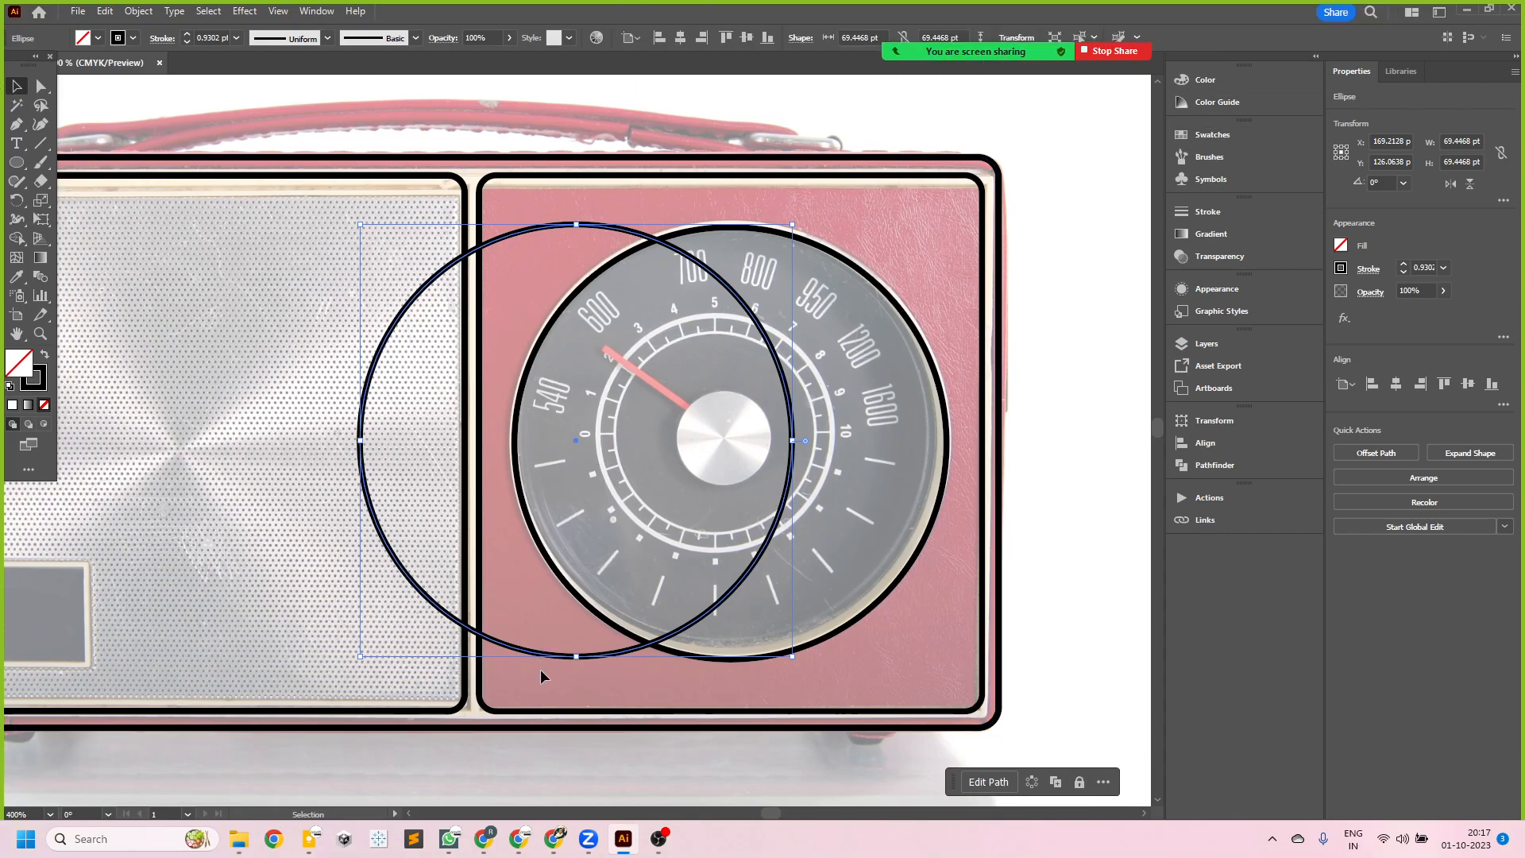
pyautogui.moveTo(540, 652); pyautogui.dragTo(695, 656)
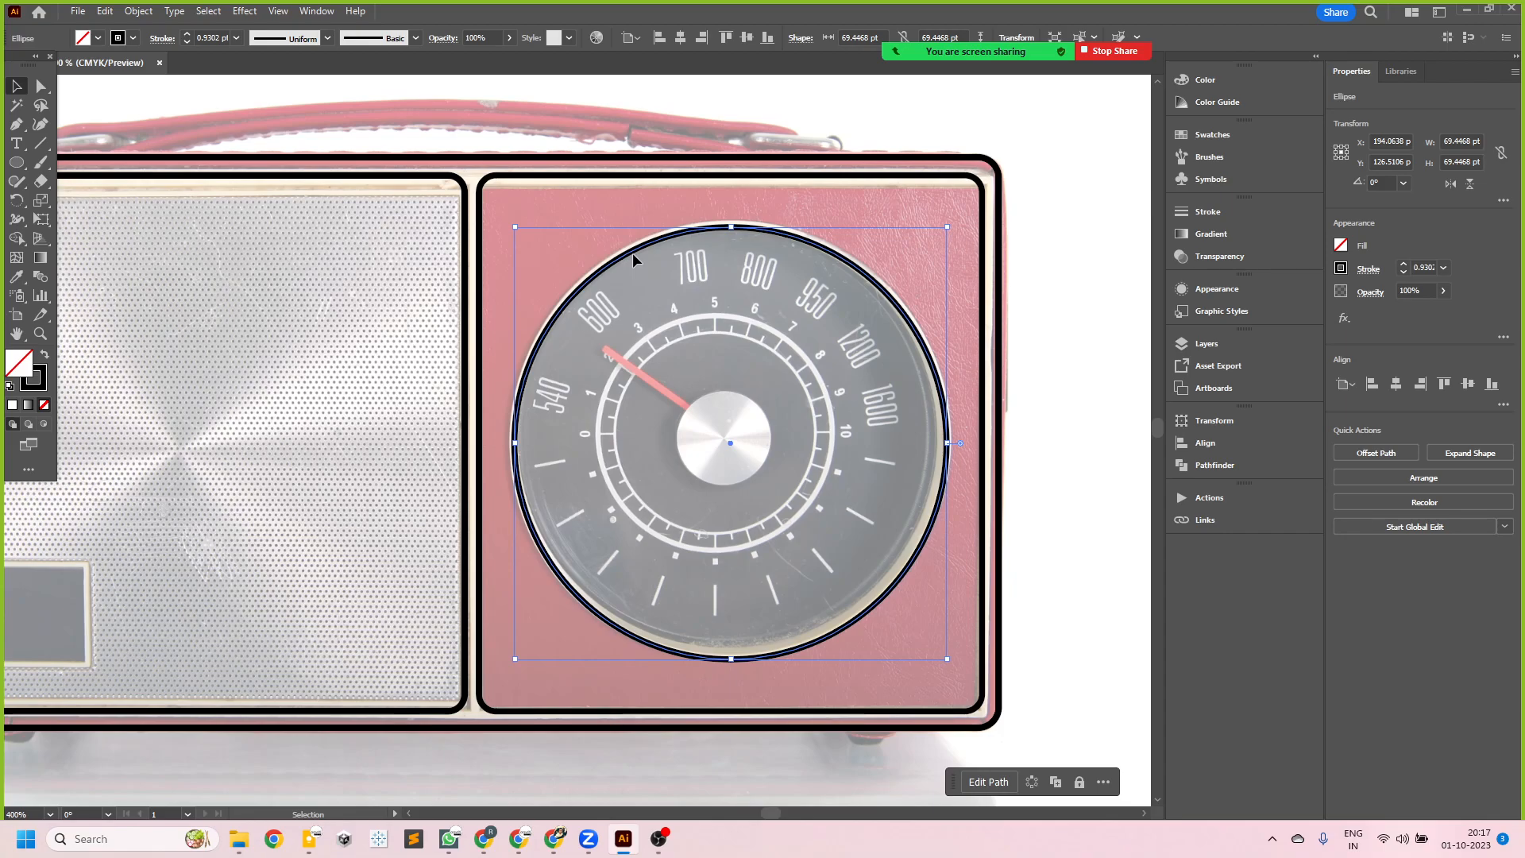
pyautogui.press('v')
pyautogui.moveTo(612, 261); pyautogui.dragTo(696, 220)
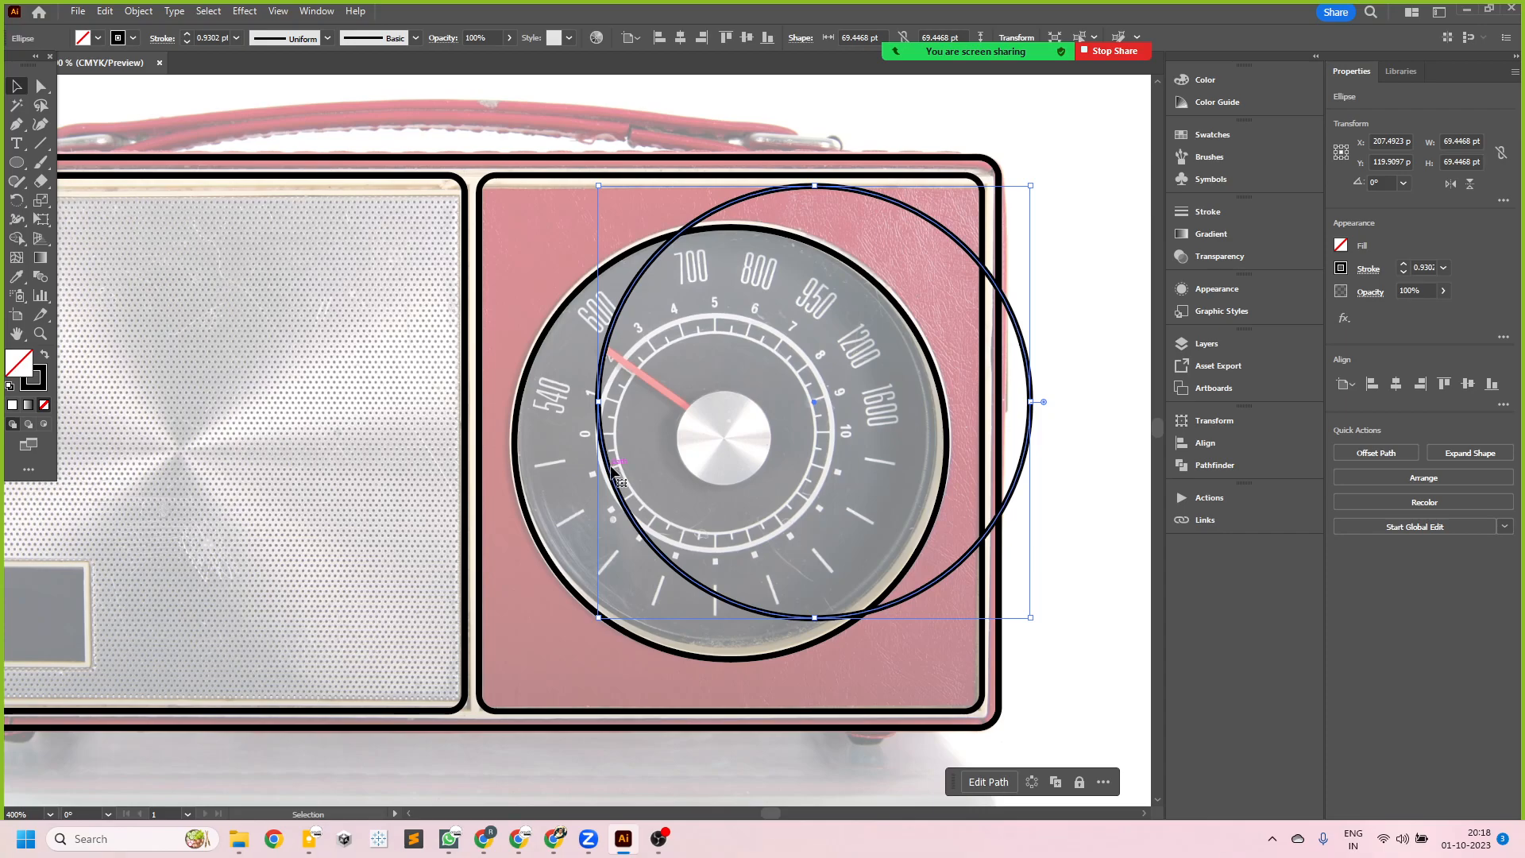
pyautogui.hotkey('ctrl', 'z')
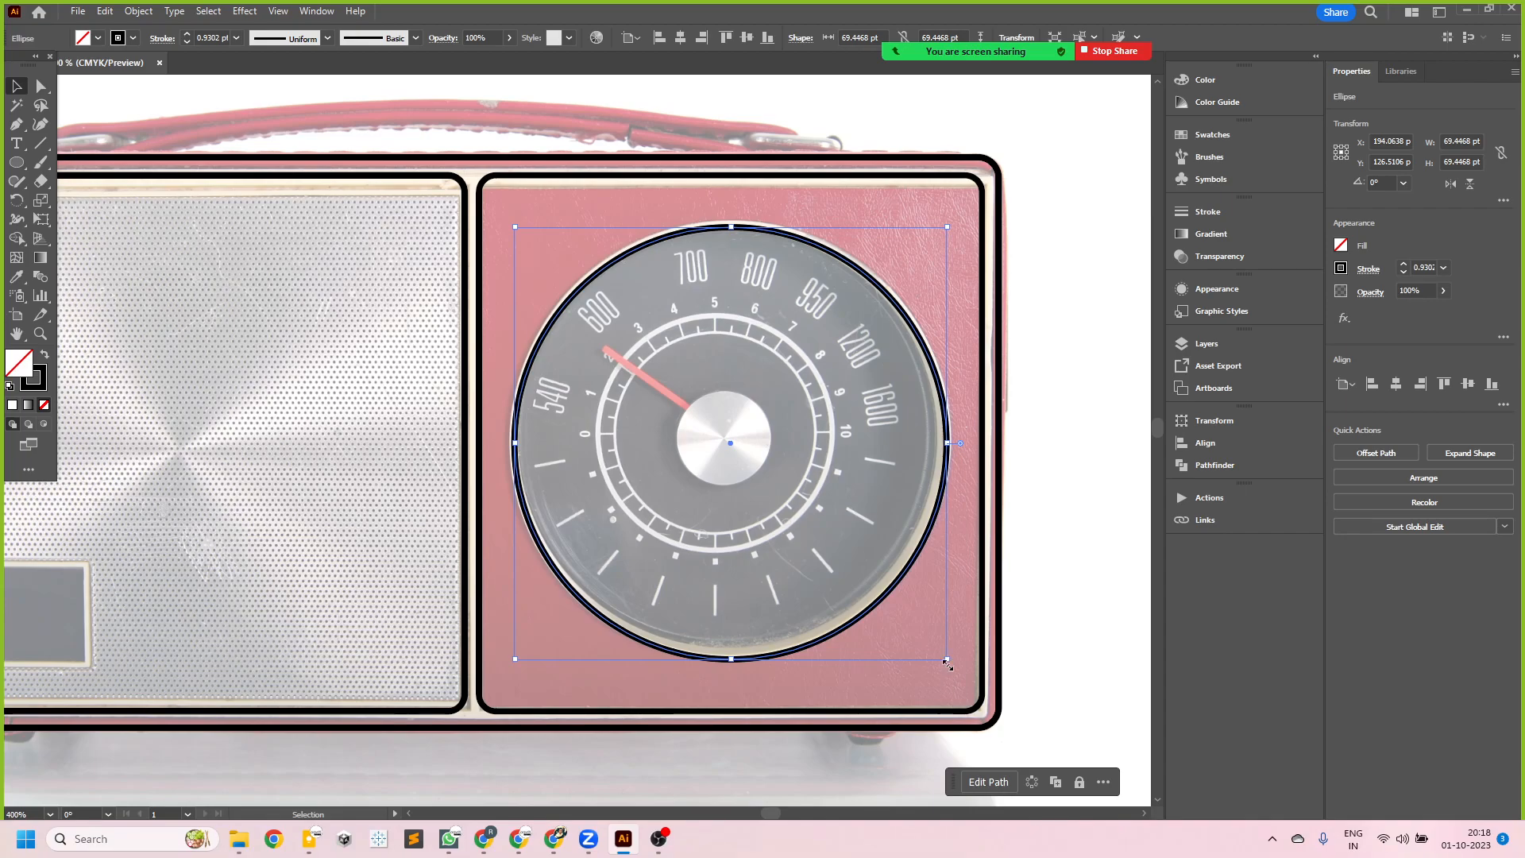
# - Create two concentric copies of the dial circle, scaled proportionally about its centre to about 39.8 pt and 33 pt in diameter
pyautogui.moveTo(948, 662); pyautogui.dragTo(863, 564)
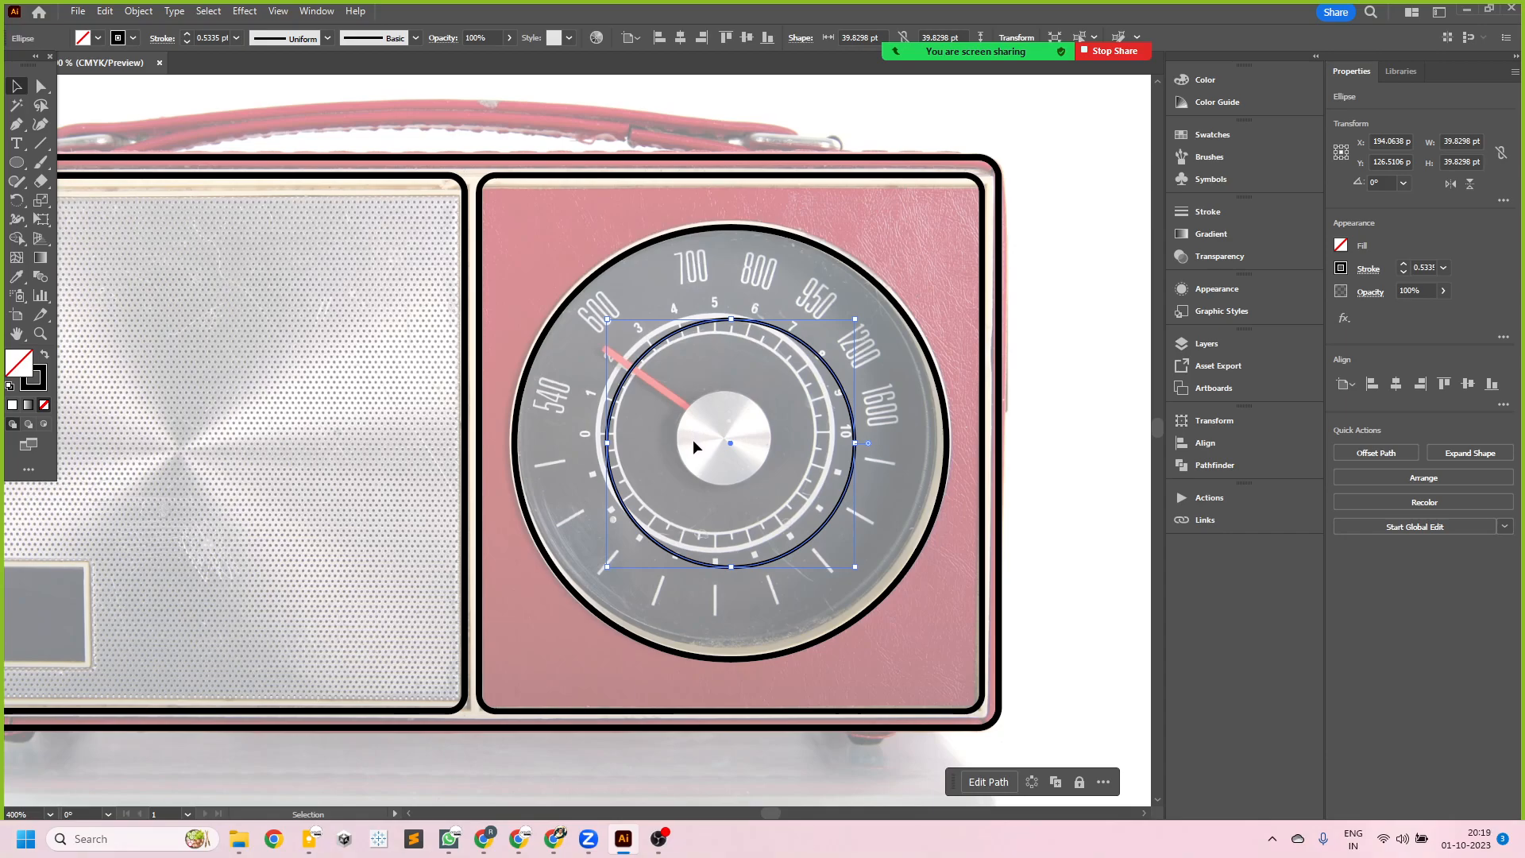
pyautogui.moveTo(855, 568); pyautogui.dragTo(853, 568)
pyautogui.press('a')
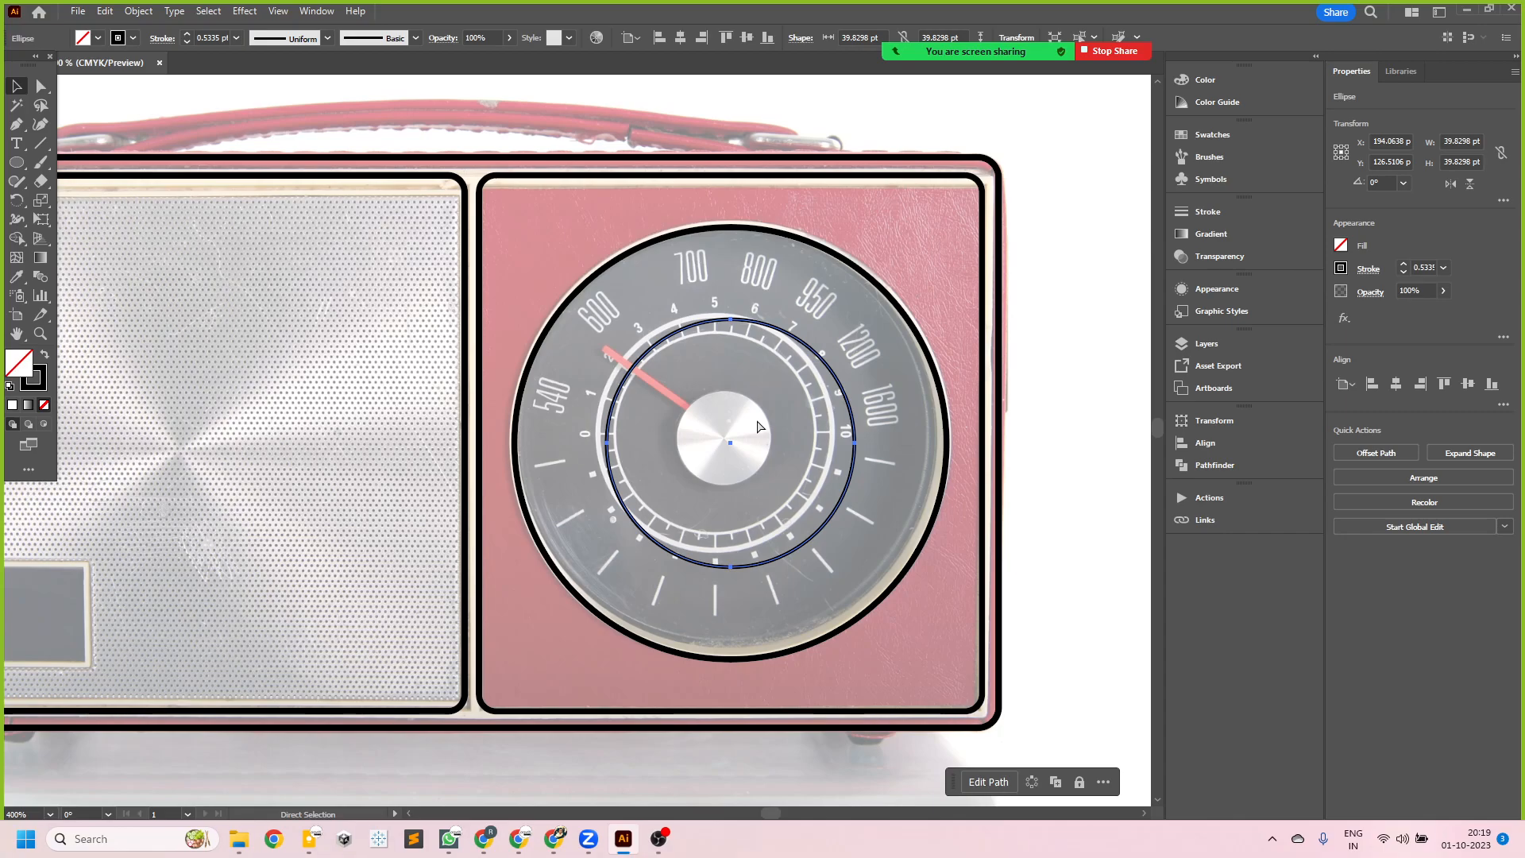
pyautogui.press('v')
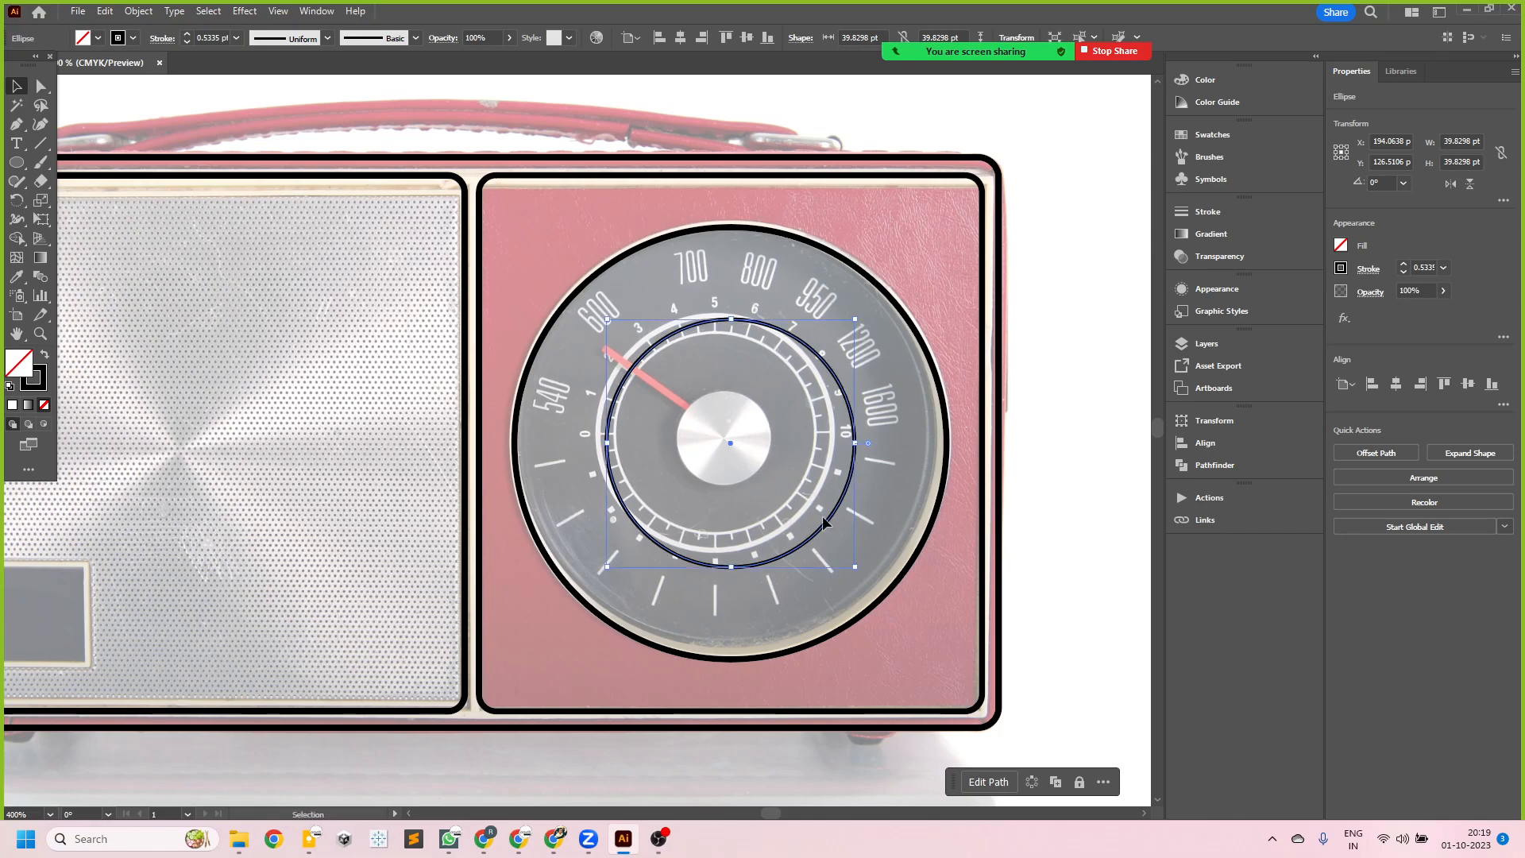
pyautogui.moveTo(852, 569); pyautogui.dragTo(835, 554)
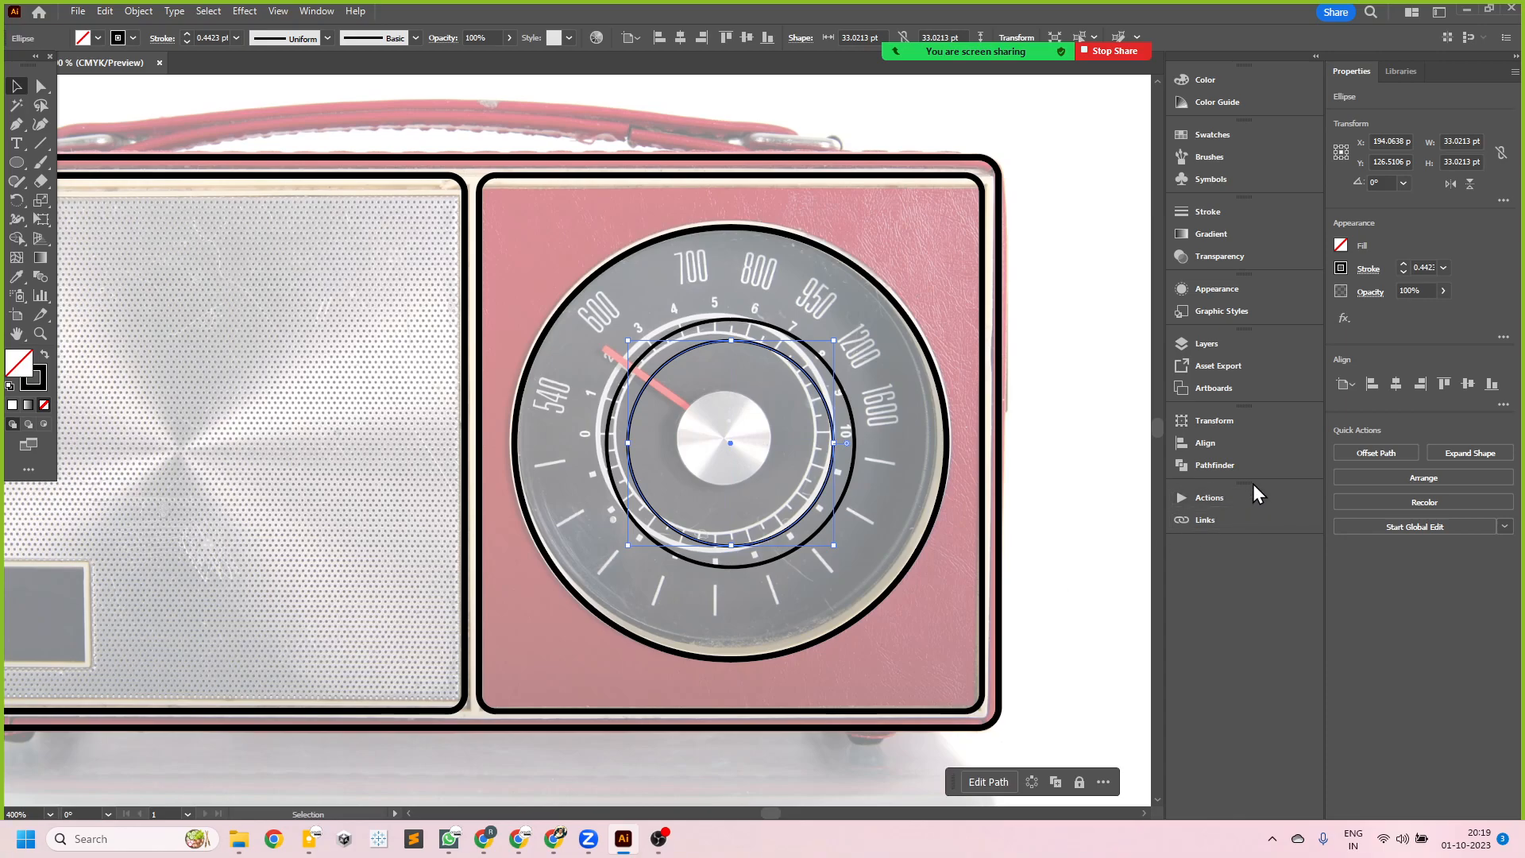
# - Hide the locked radio reference photo so only the line artwork is shown, and clear the selection
pyautogui.click(1220, 348)
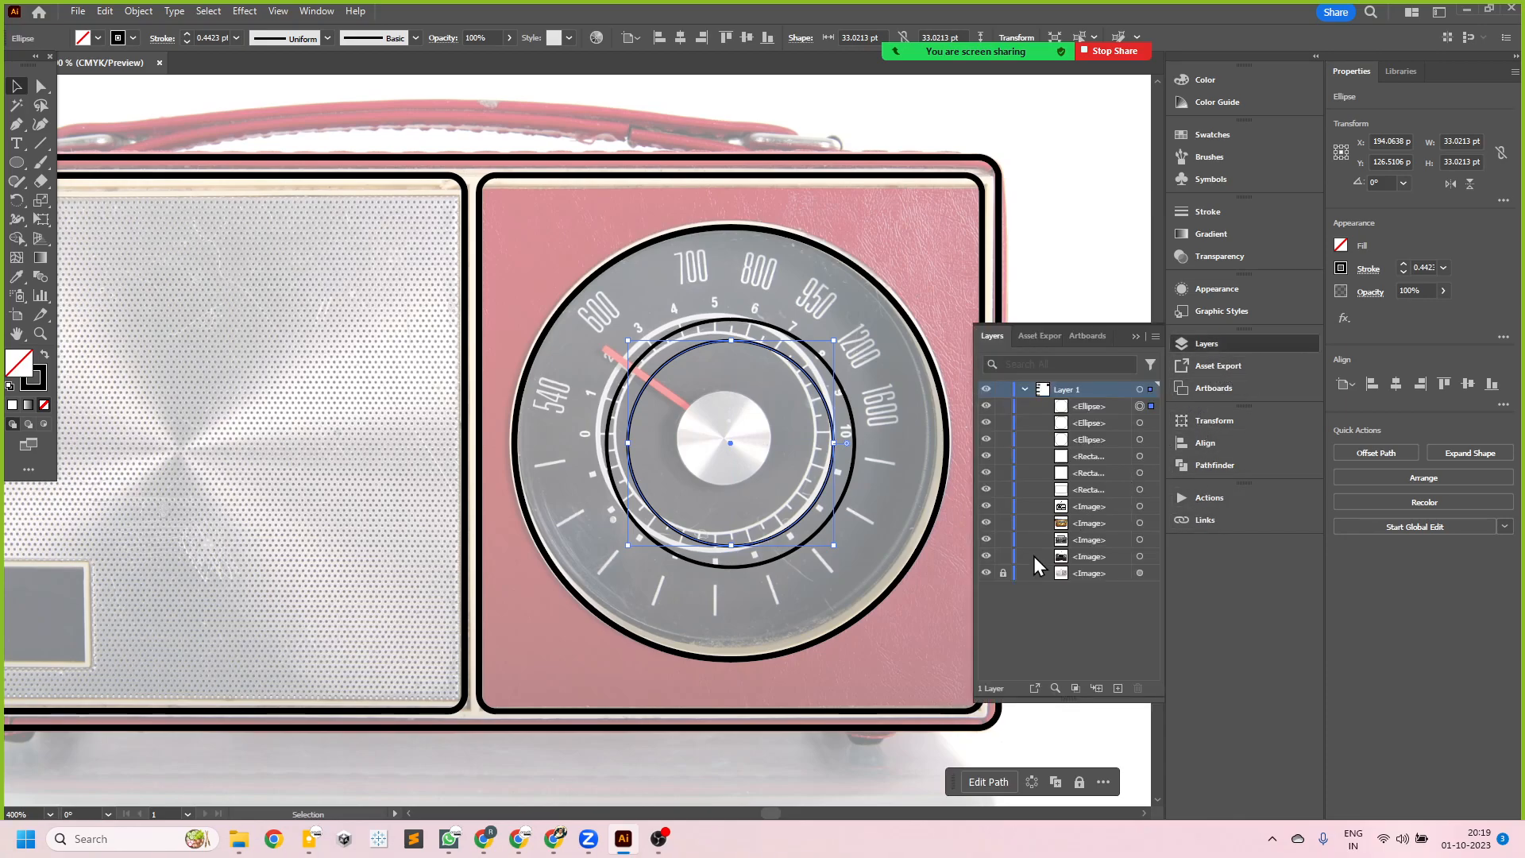
pyautogui.click(986, 573)
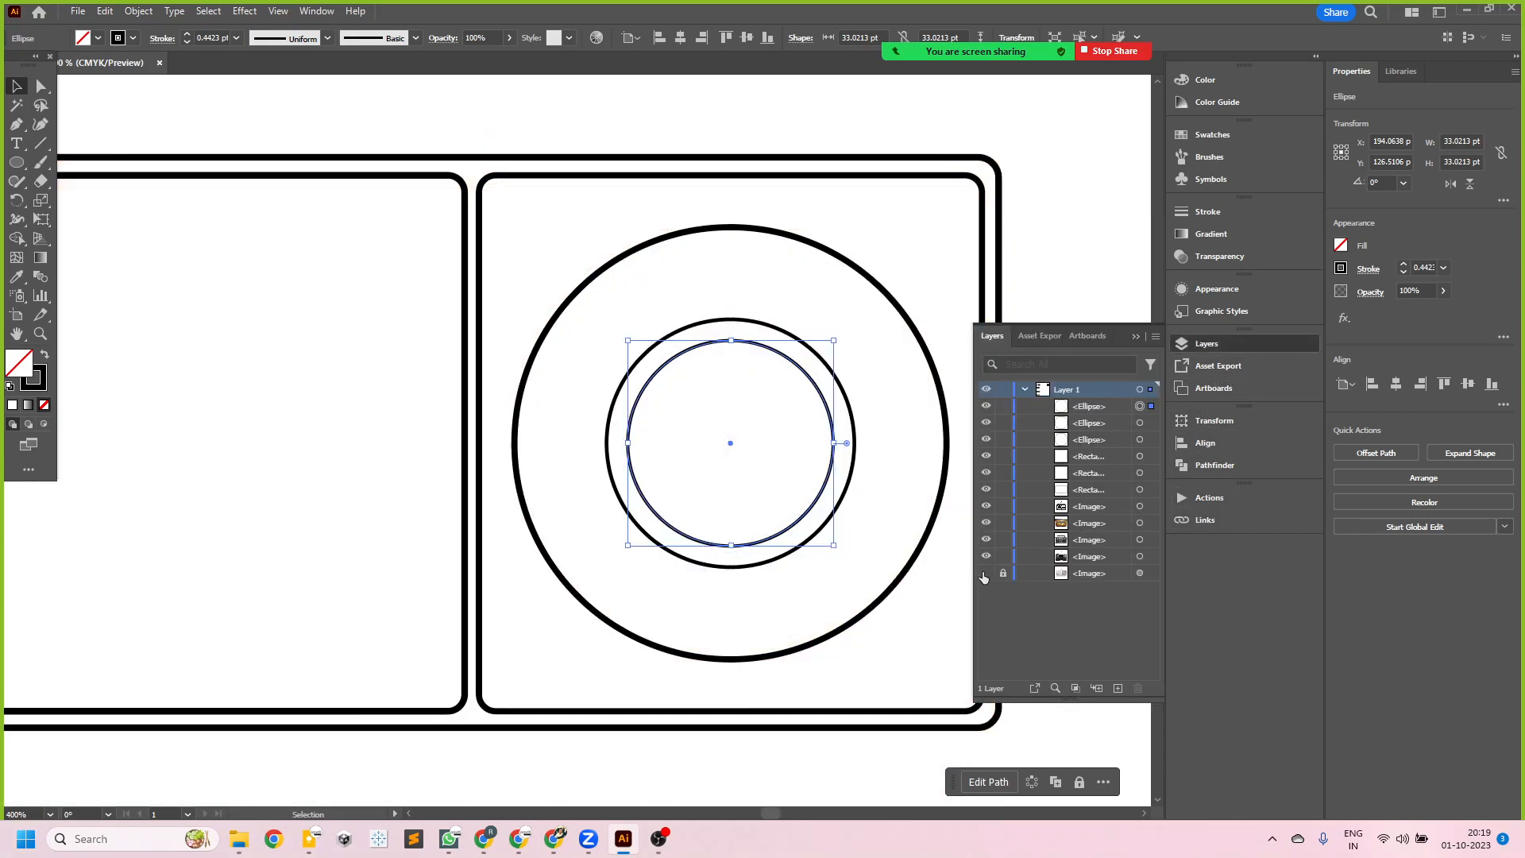
pyautogui.click(1007, 276)
pyautogui.scroll(1, 863, 399)
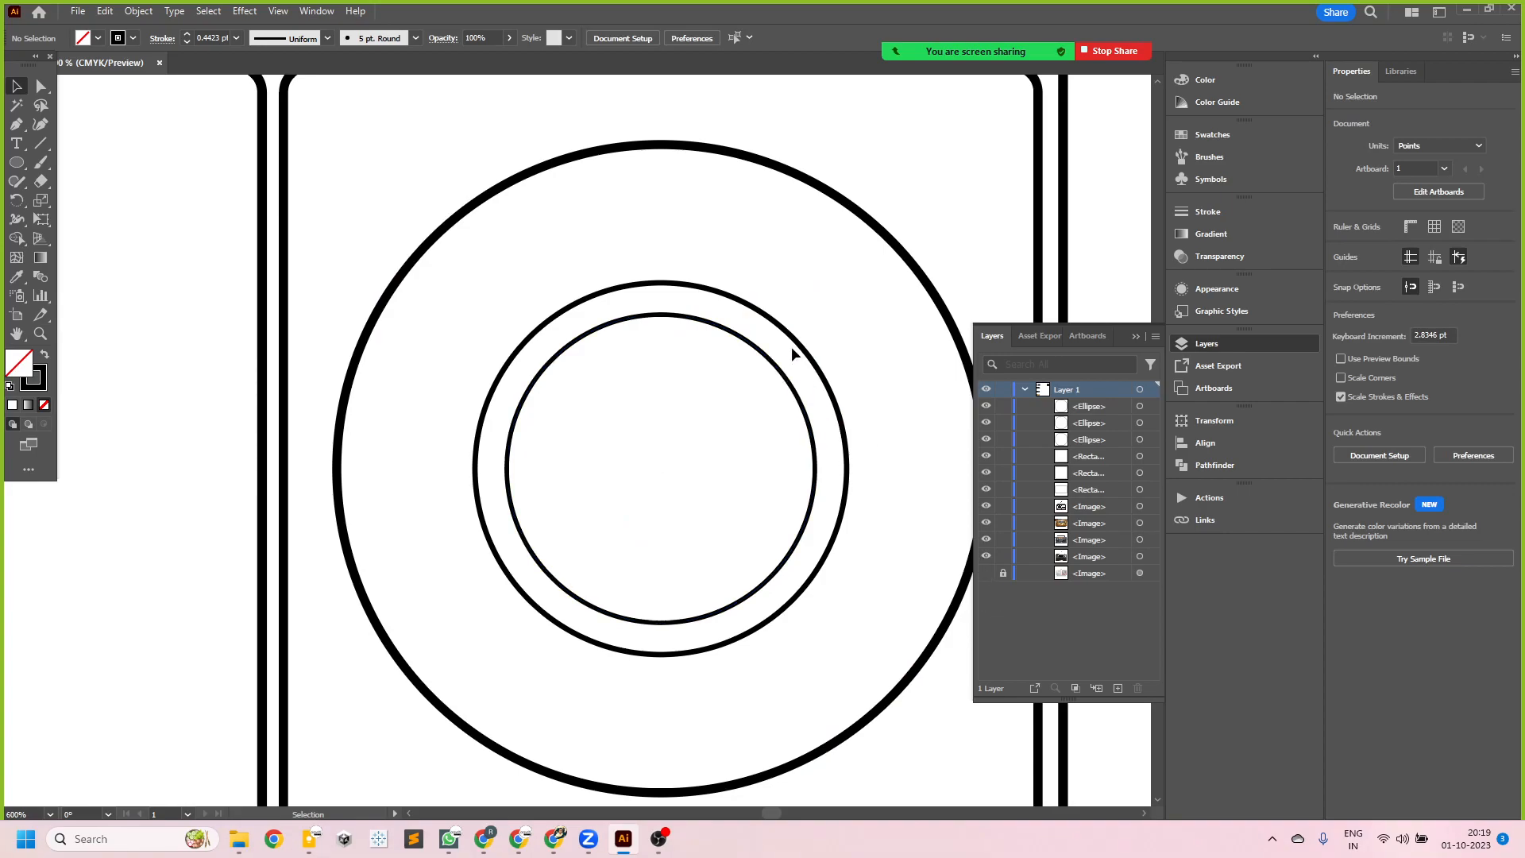
# - Check the Scale Strokes & Effects option in the general preferences, keeping the current settings
pyautogui.press('a')
pyautogui.hotkey('ctrl', 'k')
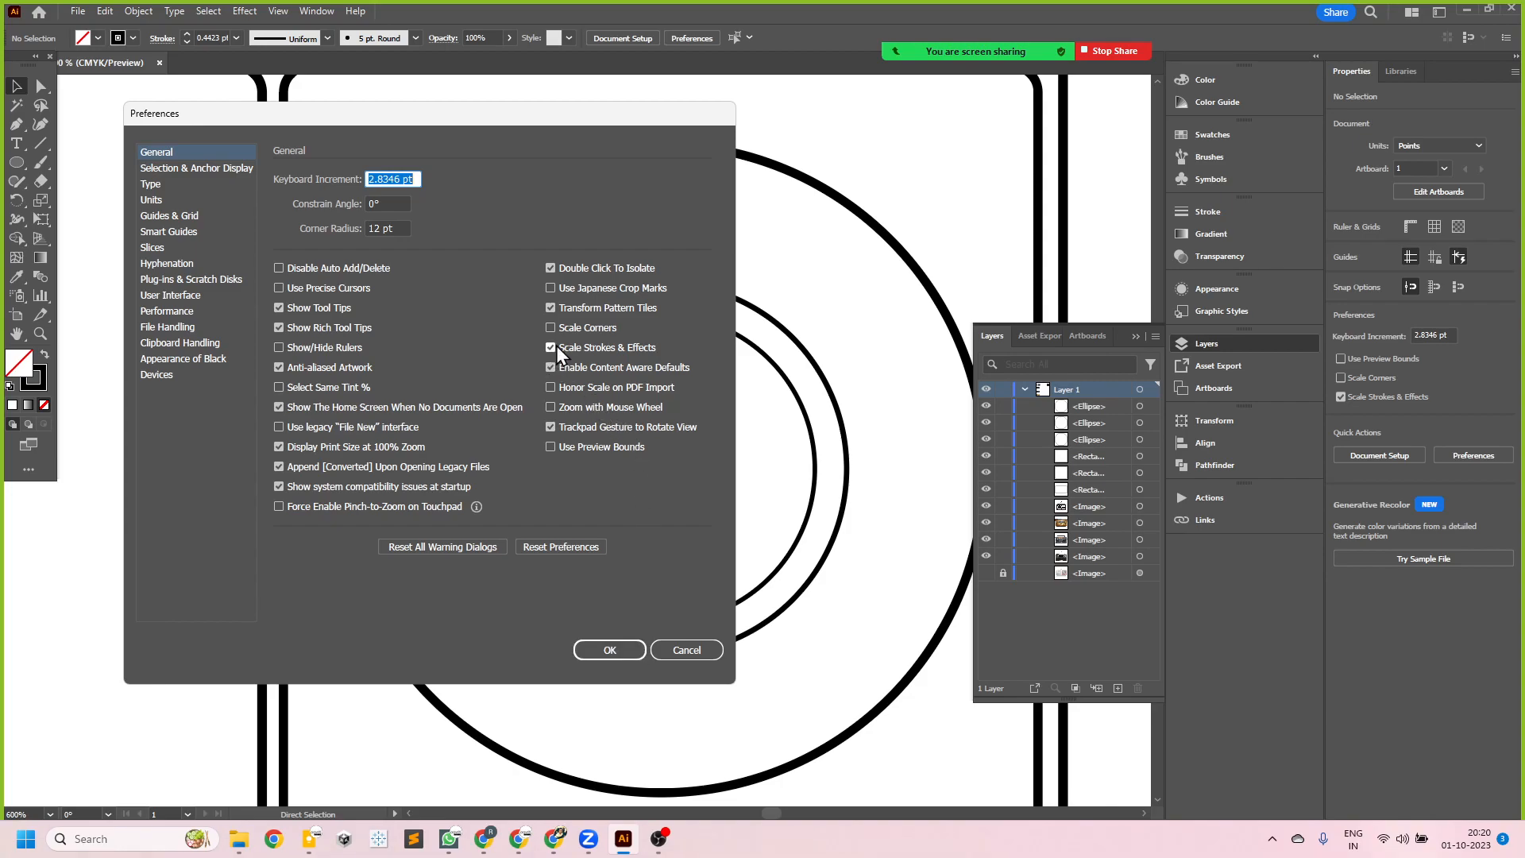
pyautogui.click(621, 655)
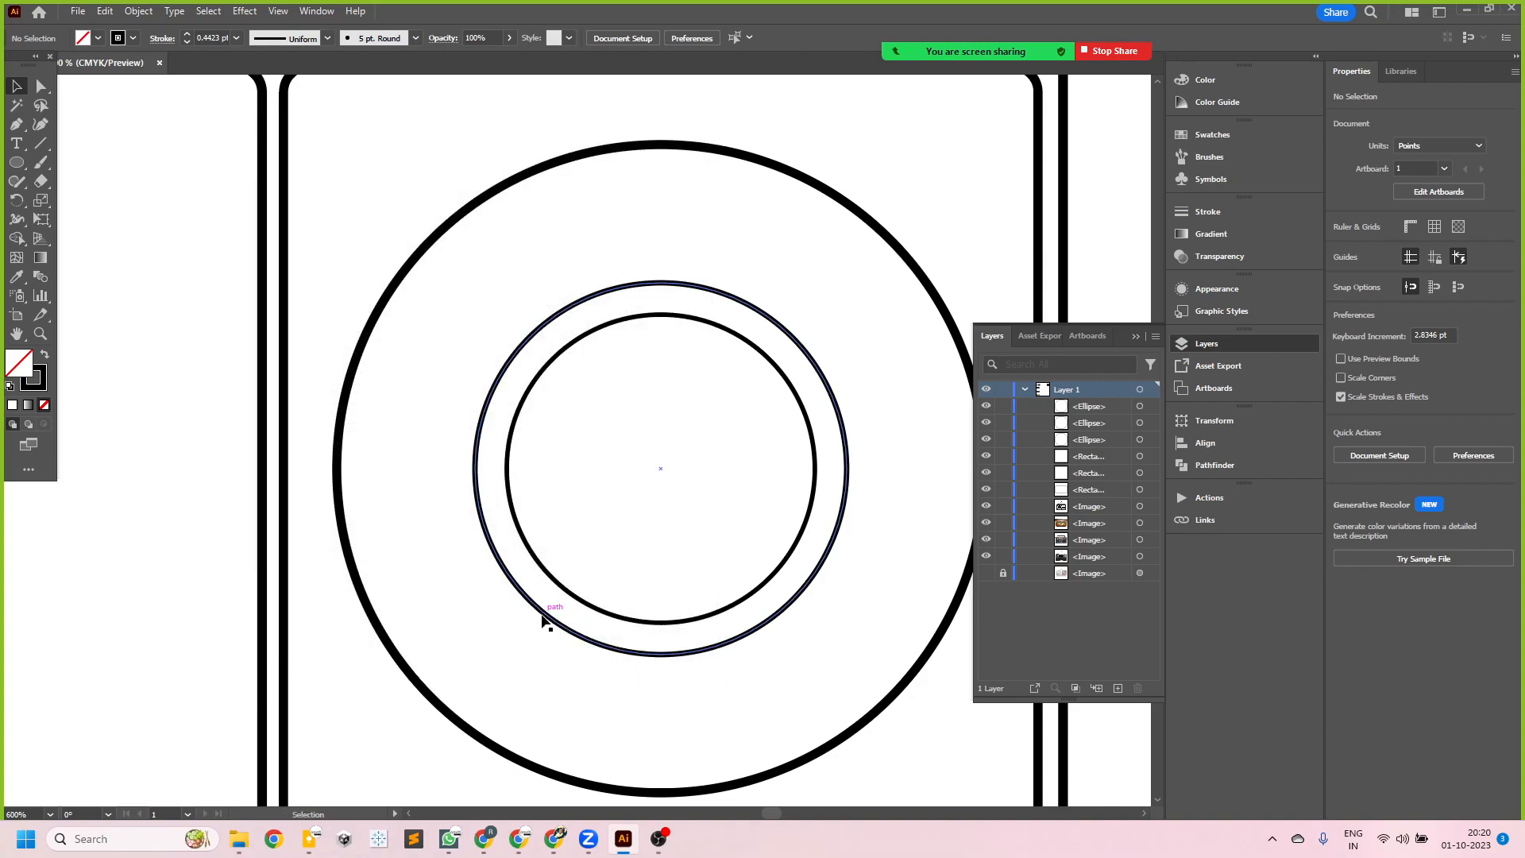
# - Select both inner dial rings and match their stroke to the outer dial circle with the Eyedropper
pyautogui.scroll(-1, 556, 621)
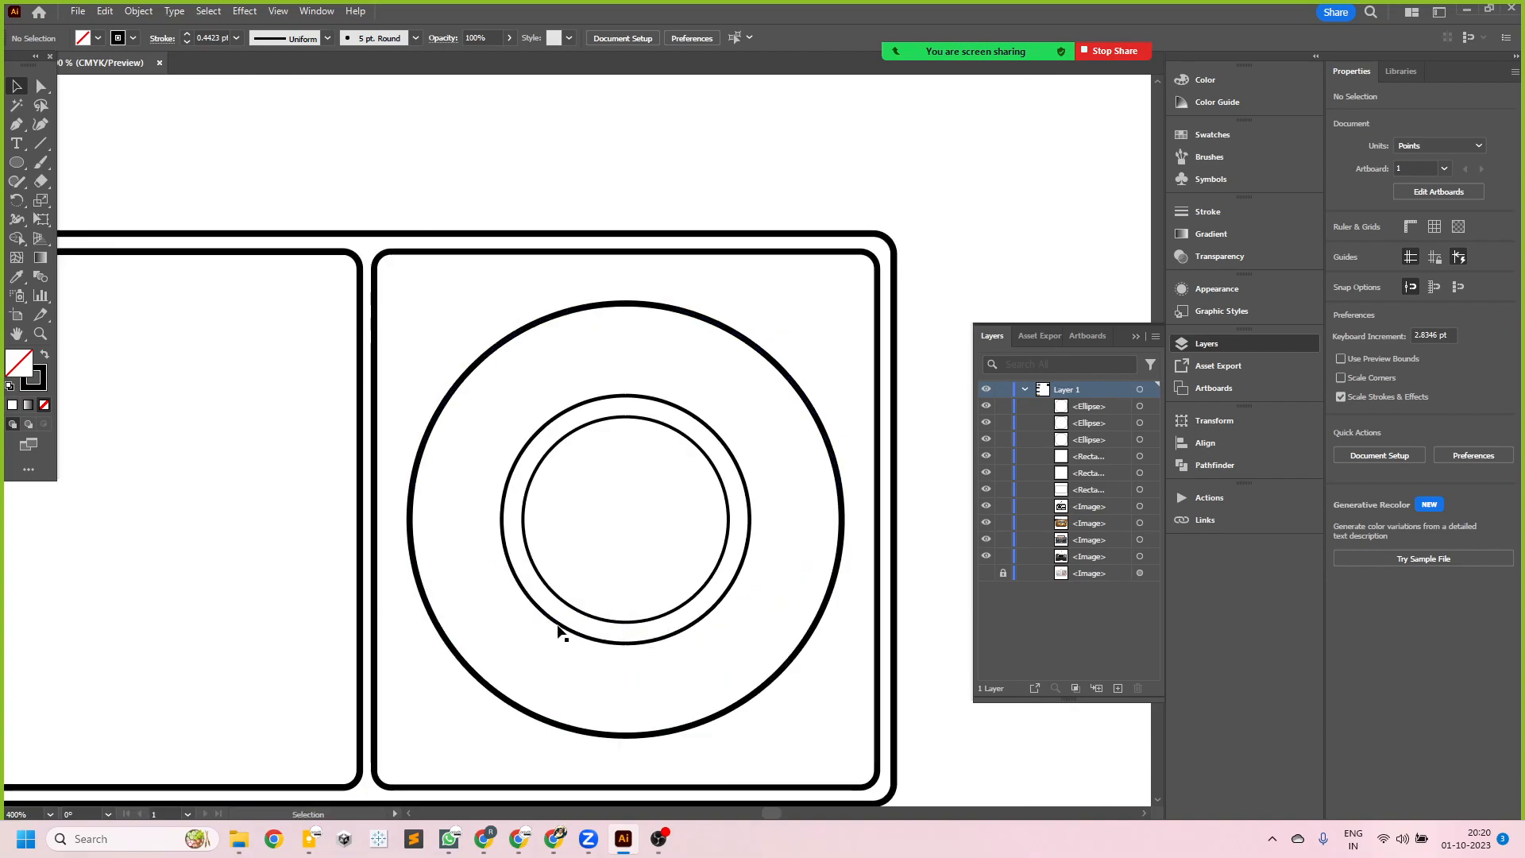
pyautogui.click(731, 451)
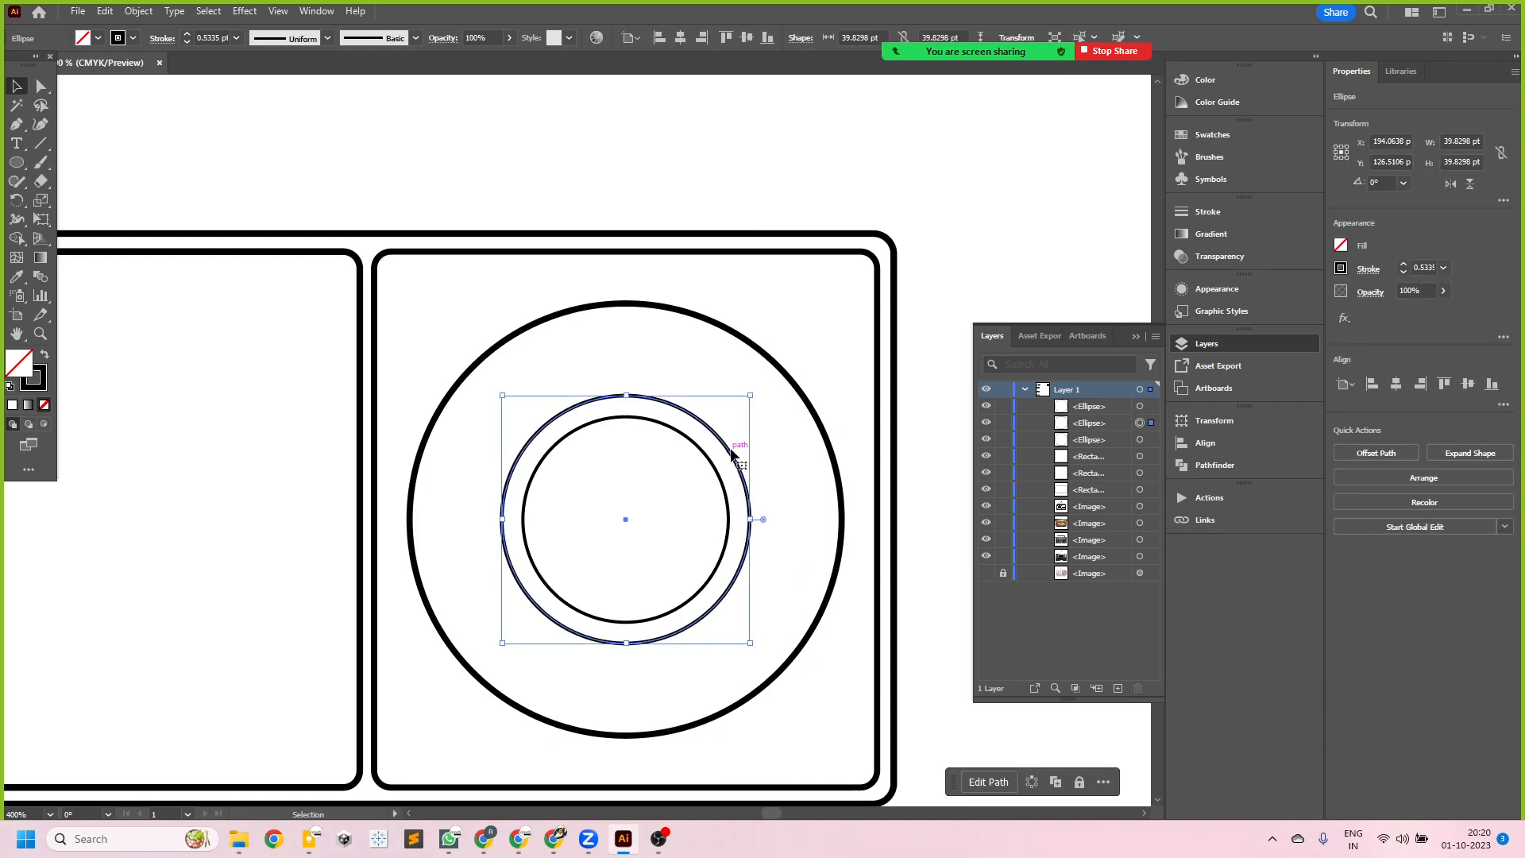
pyautogui.keyDown('shift'); pyautogui.click(715, 474); pyautogui.keyUp('shift')
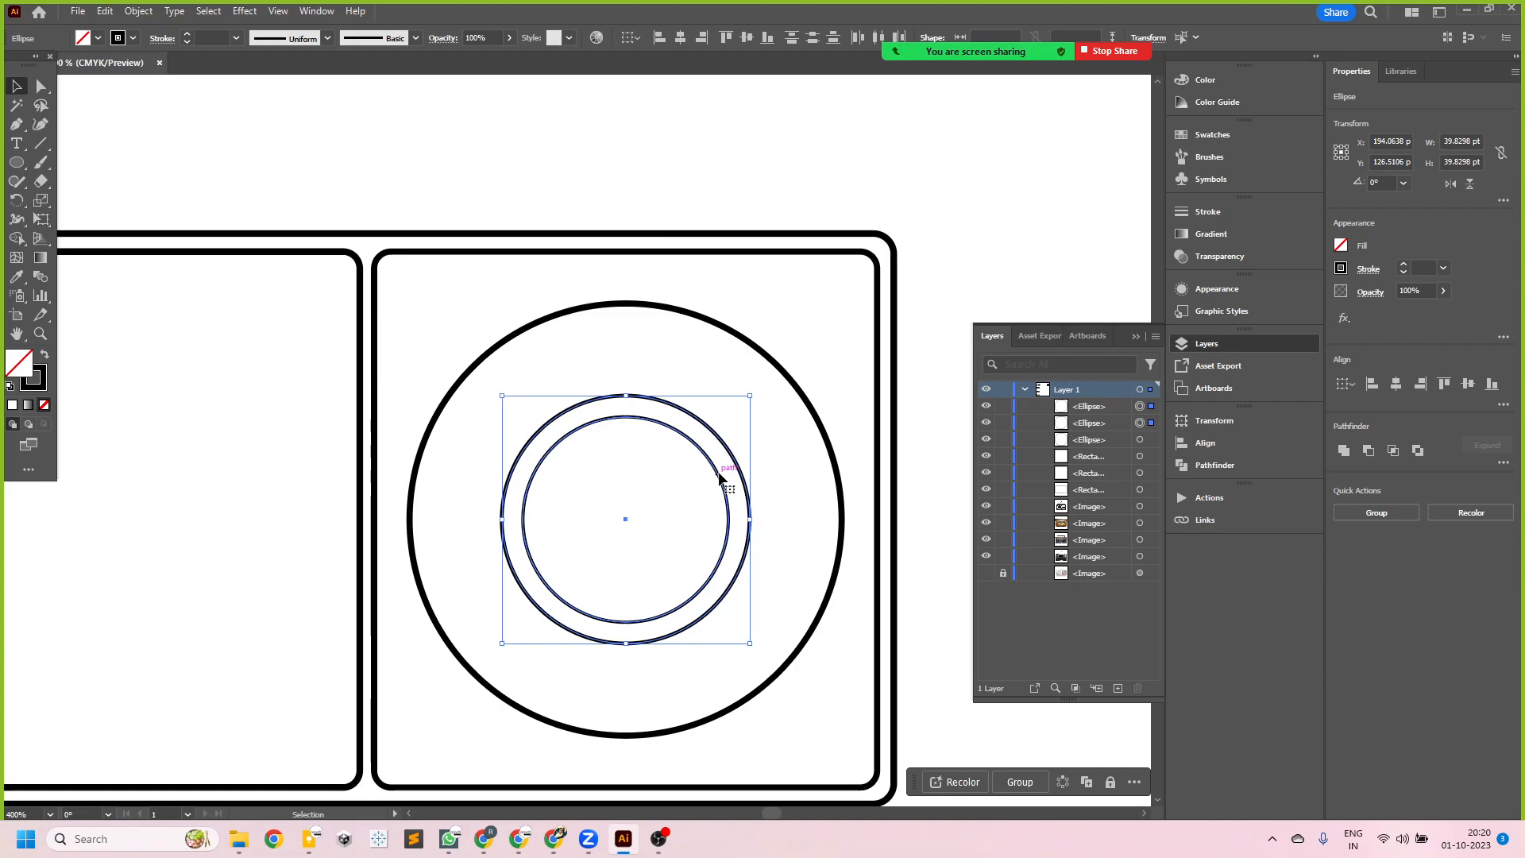
pyautogui.press('i')
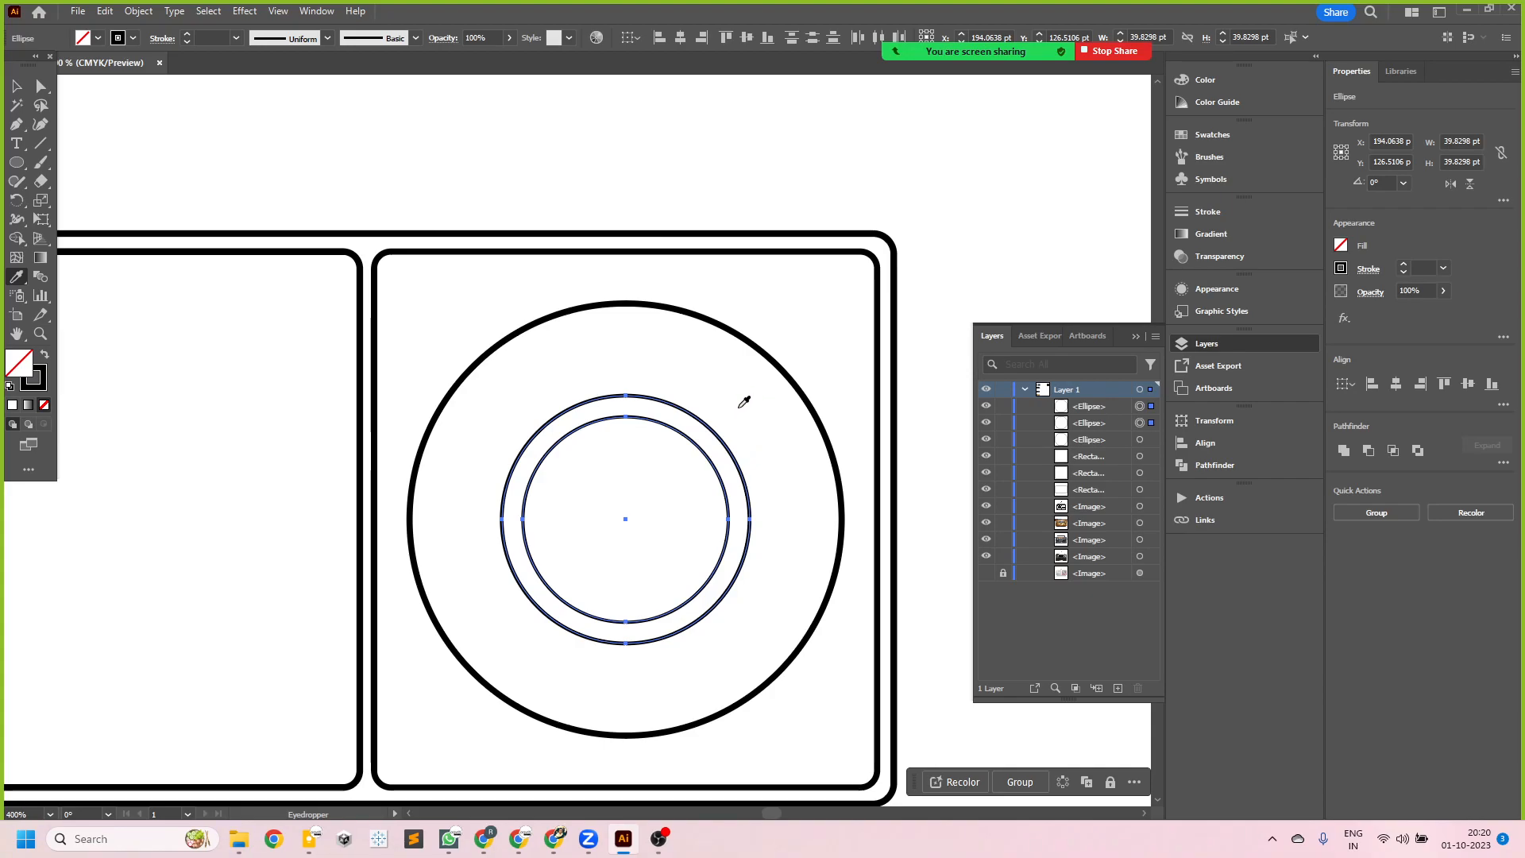
pyautogui.click(728, 319)
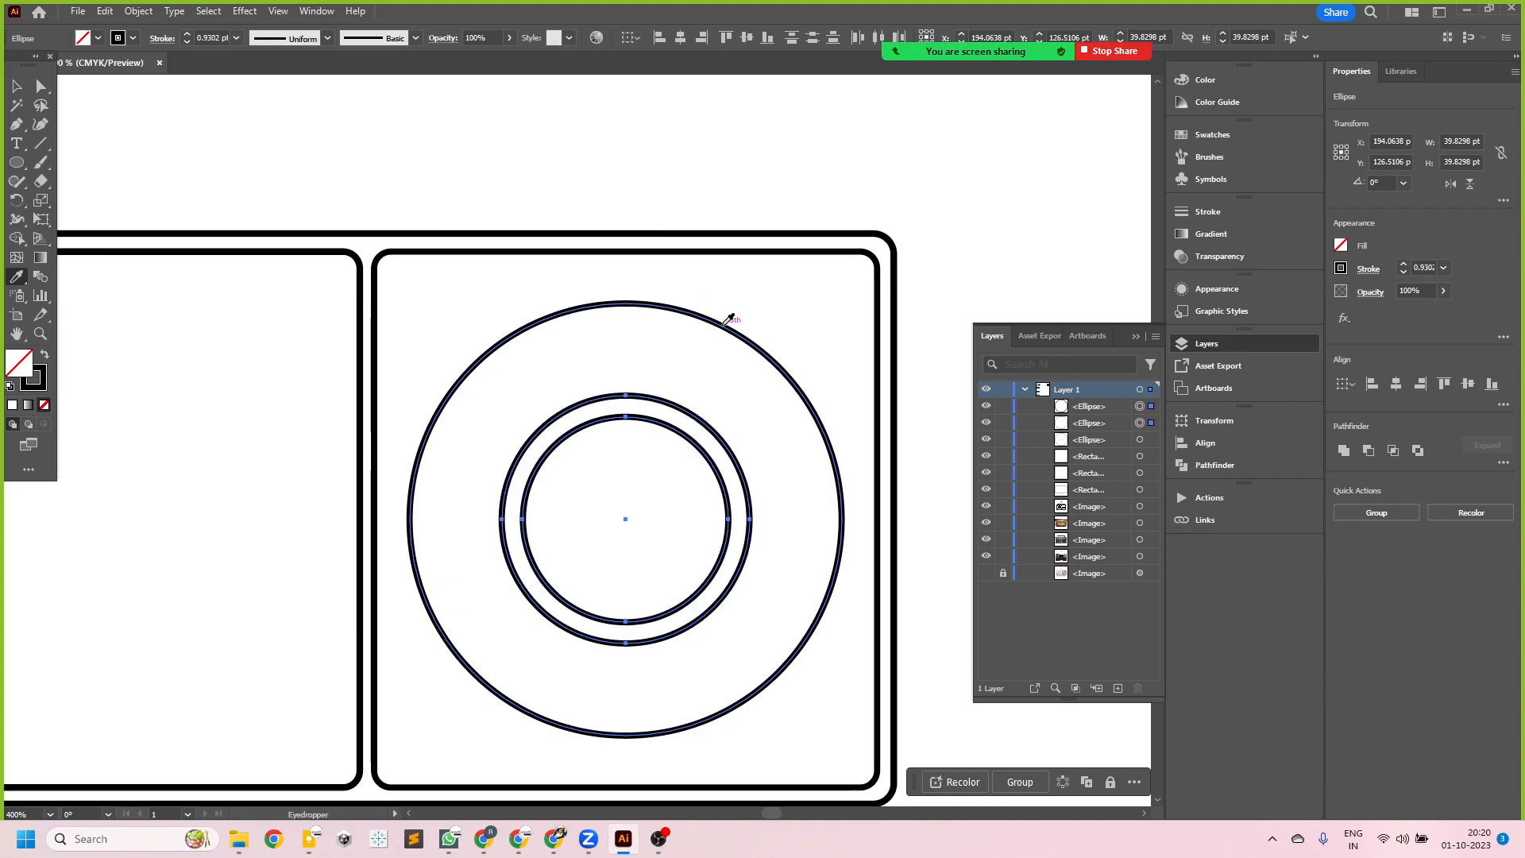
pyautogui.click(16, 85)
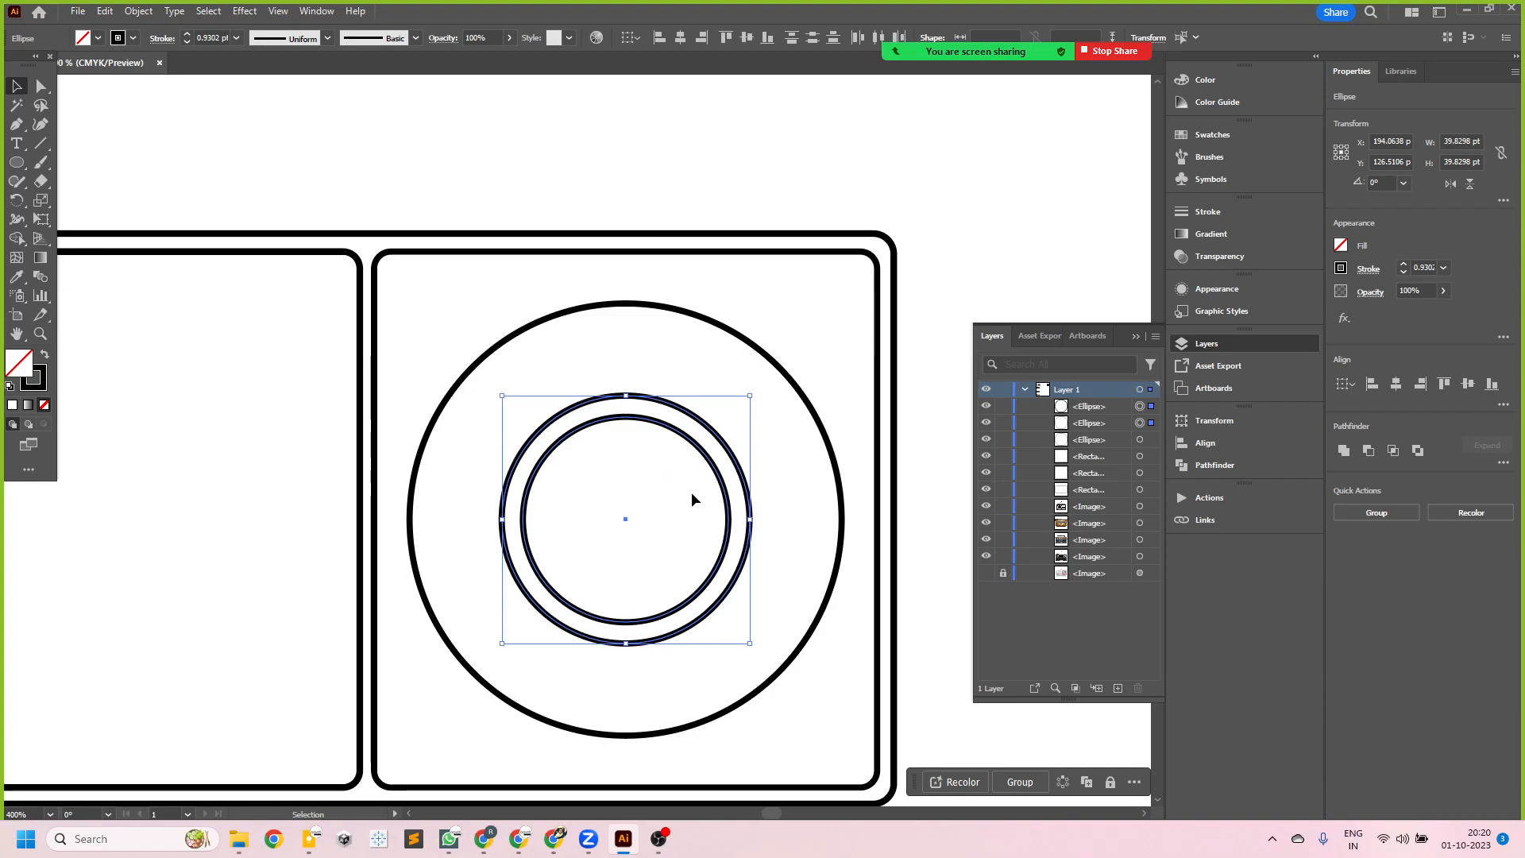
# - Clear the selection and show the locked radio reference photo again beneath the line artwork
pyautogui.click(959, 292)
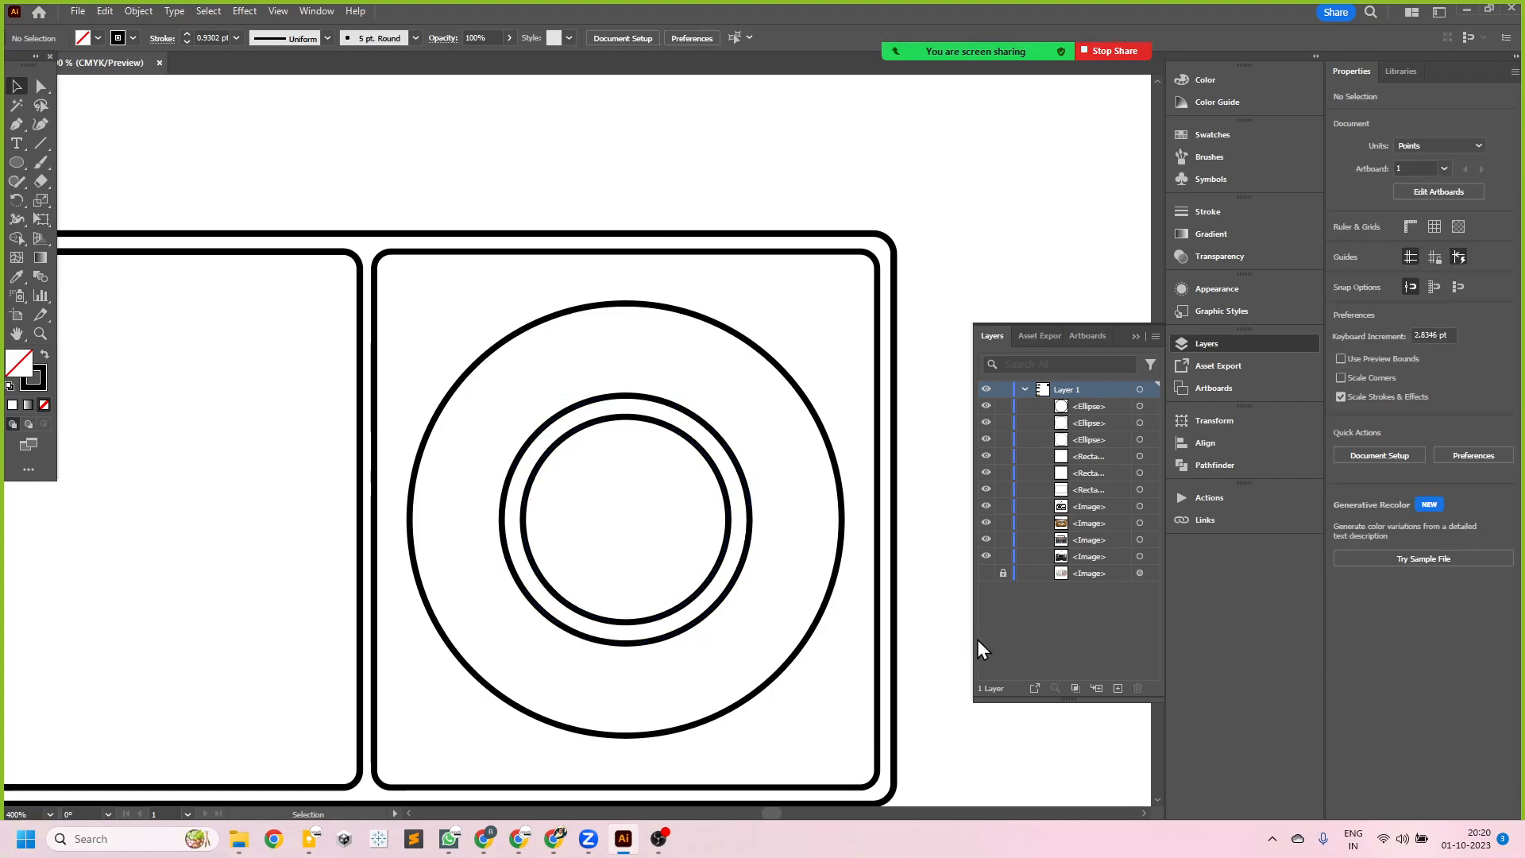
pyautogui.click(986, 572)
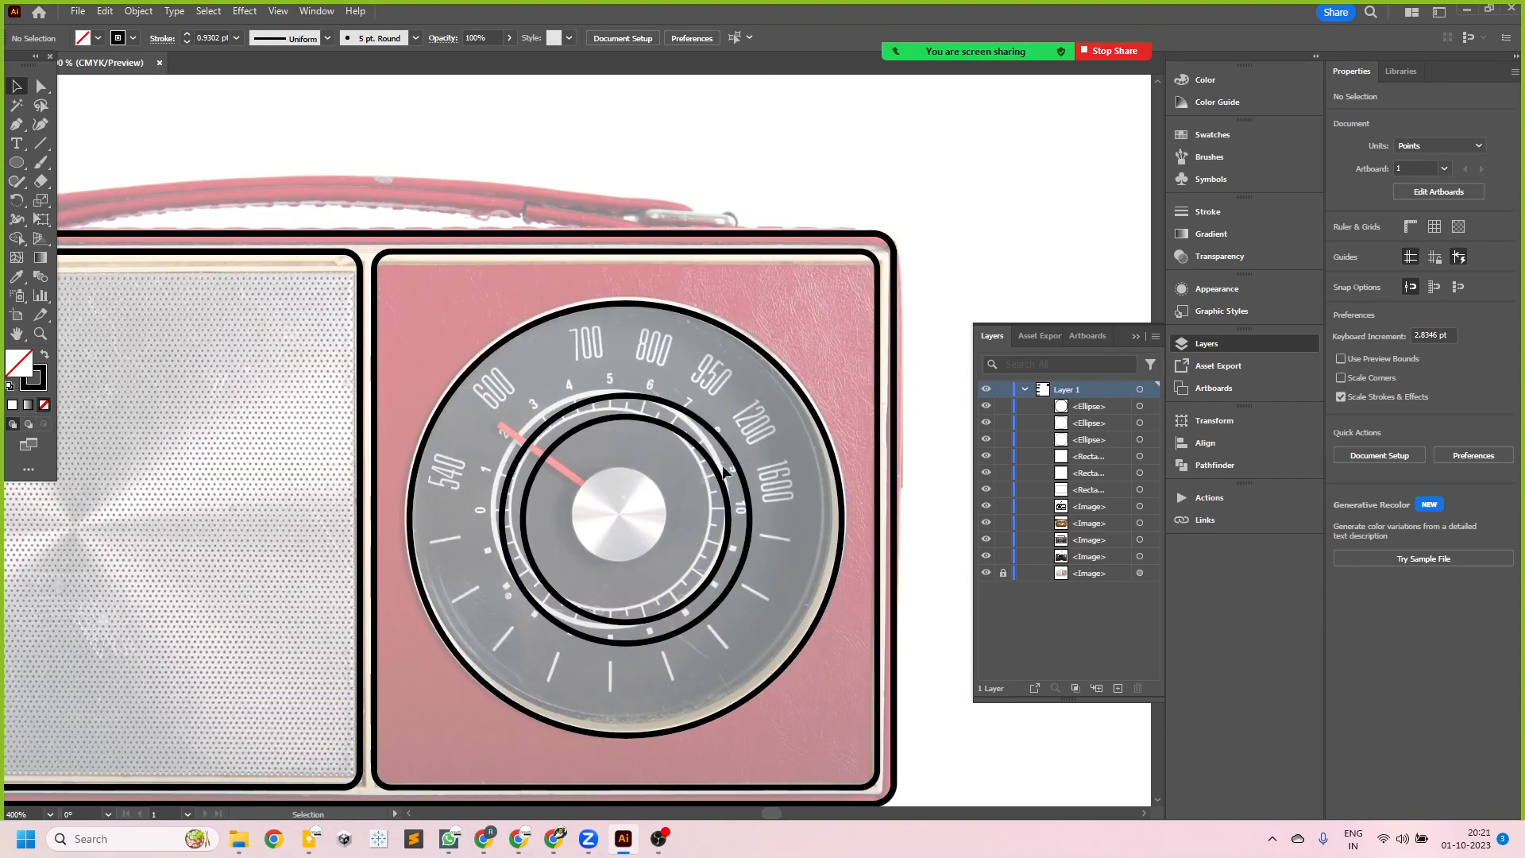
pyautogui.scroll(-2, 702, 404)
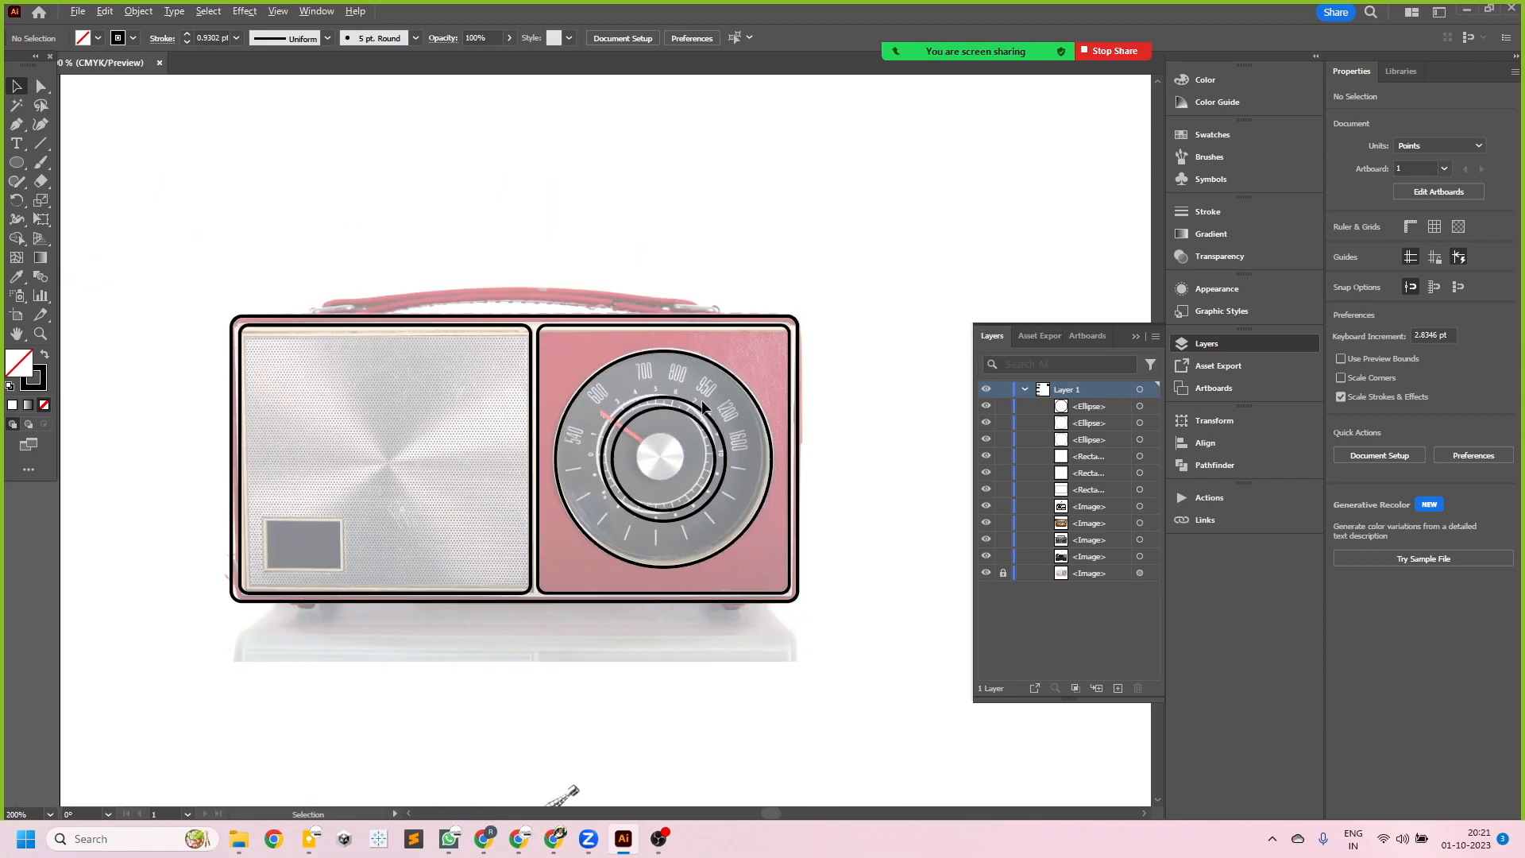
pyautogui.scroll(1, 469, 355)
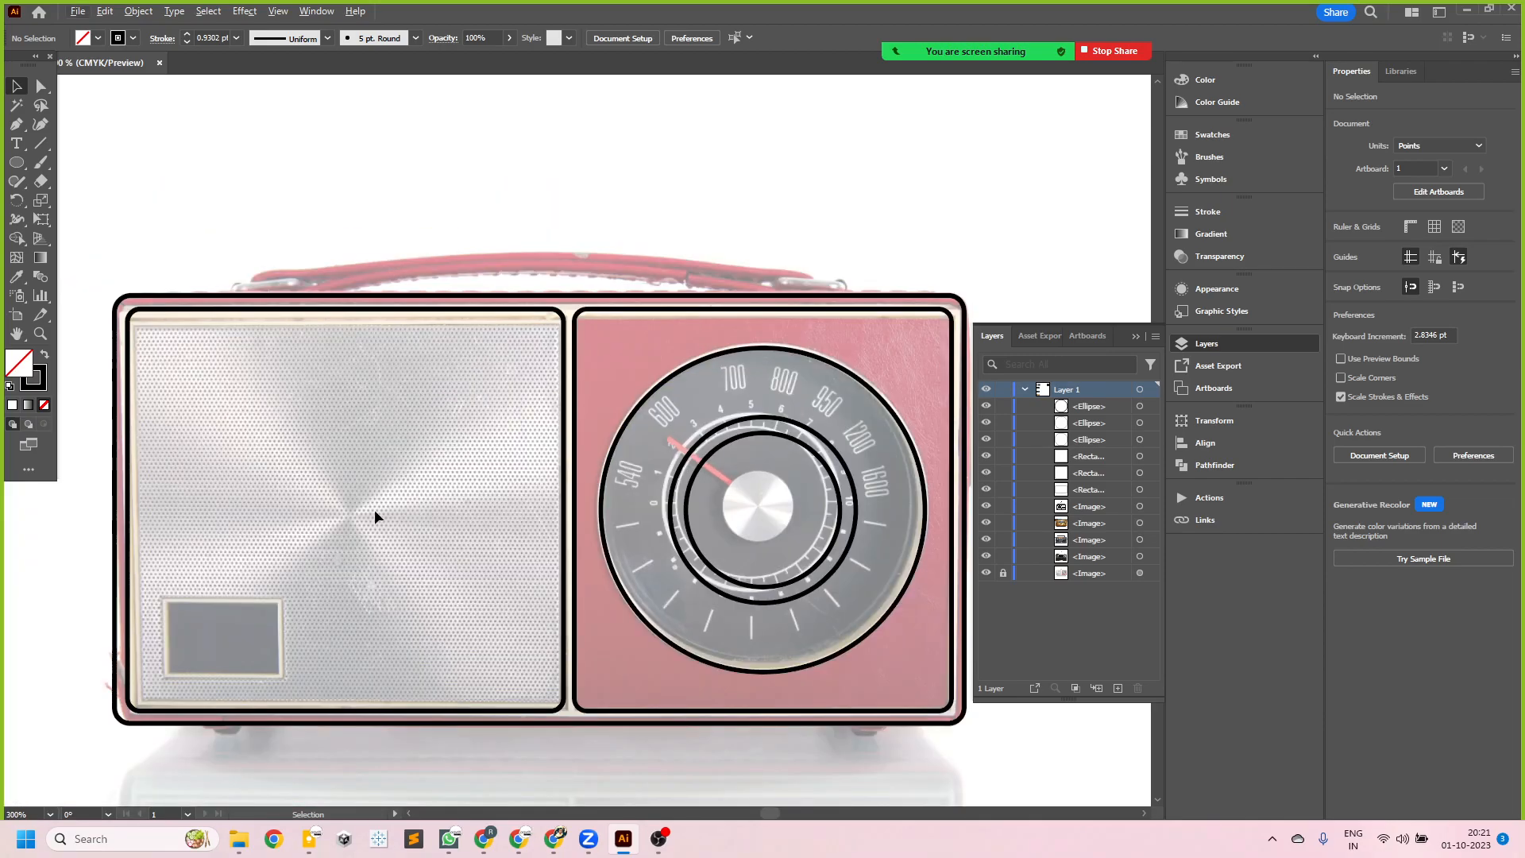
# - Draw a rectangle about 25.5 by 16.5 pt around the small grey window in the speaker grille and round its corners to about 1.18 pt
pyautogui.scroll(-1, 222, 609)
pyautogui.scroll(3, 162, 605)
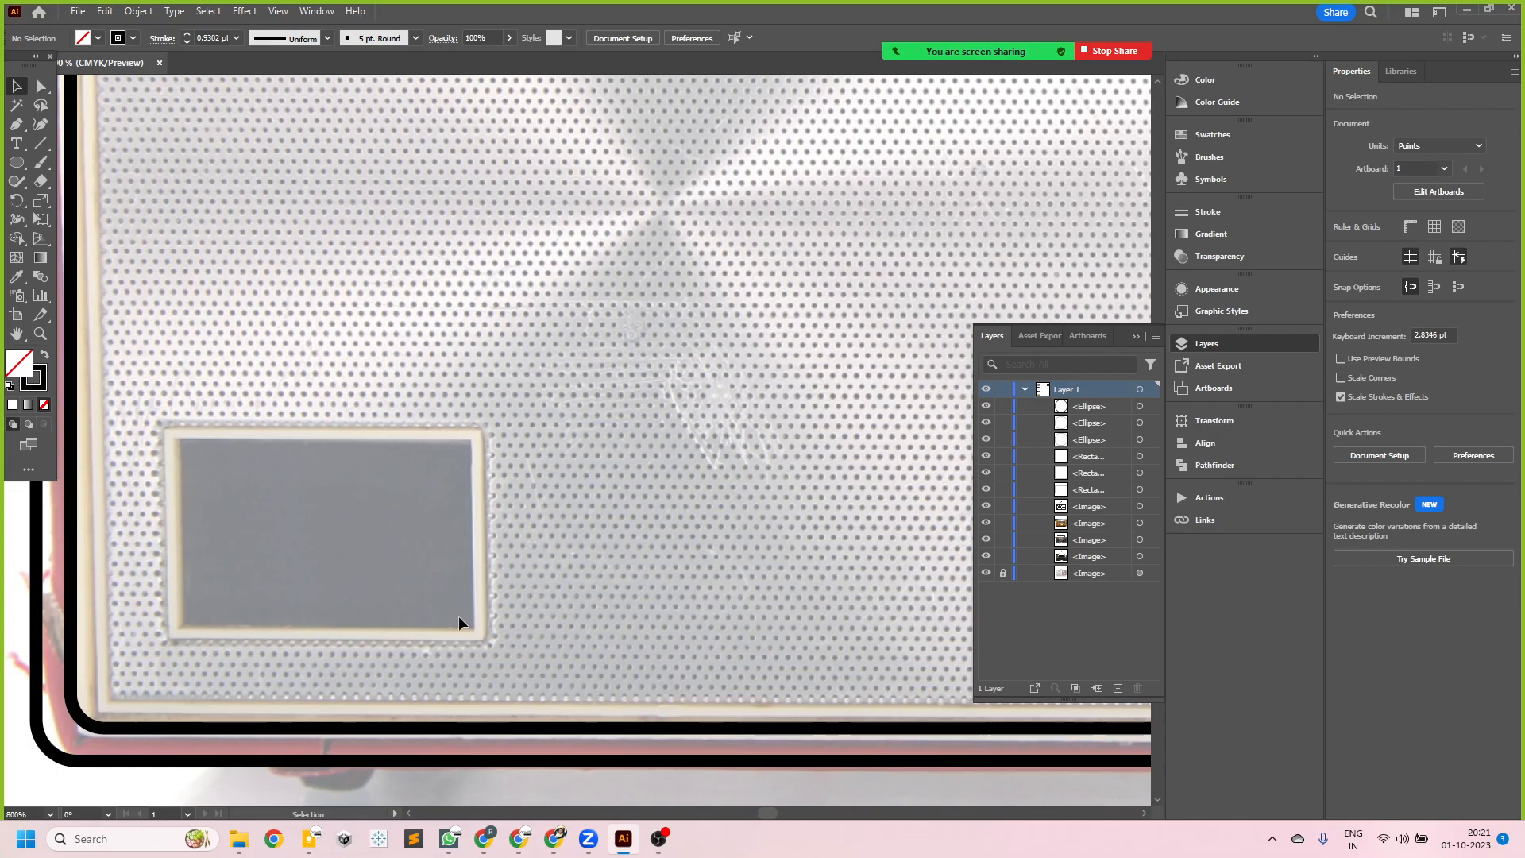
pyautogui.moveTo(16, 162); pyautogui.dragTo(73, 167)
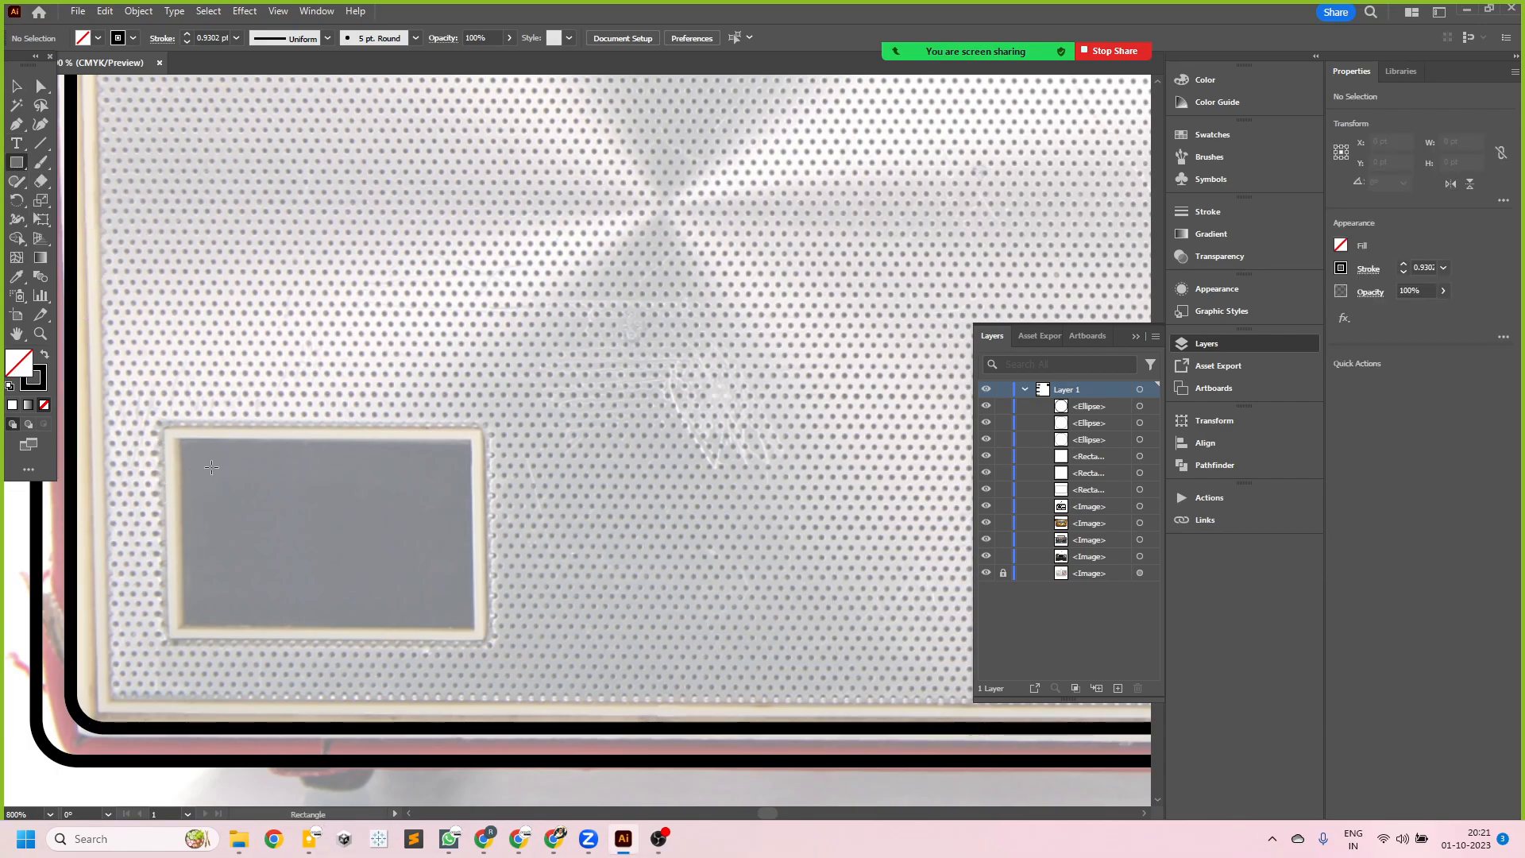
pyautogui.moveTo(166, 430); pyautogui.dragTo(484, 635)
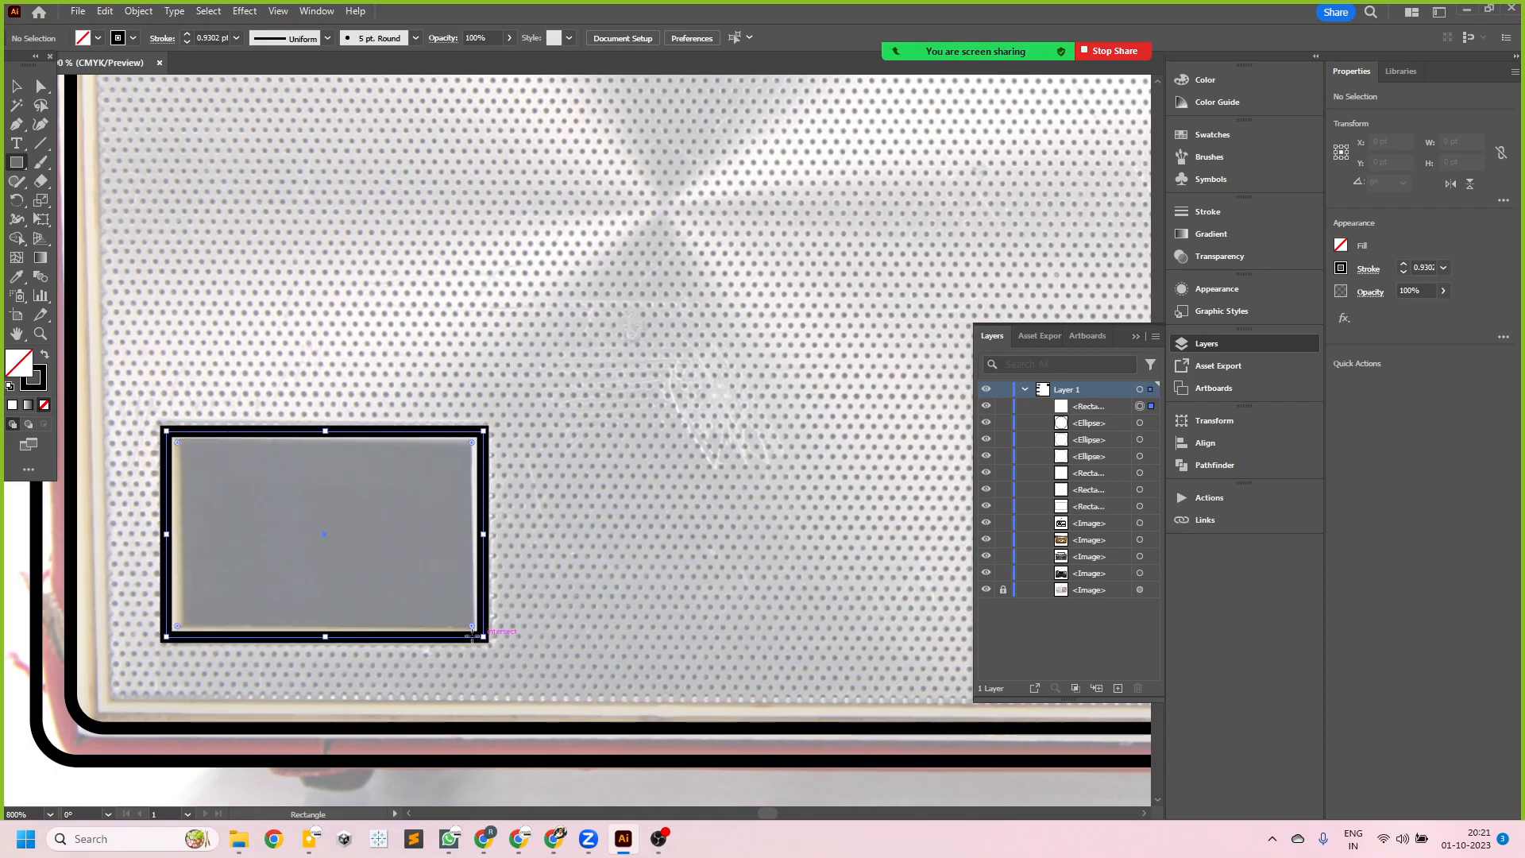
pyautogui.moveTo(176, 444); pyautogui.dragTo(182, 451)
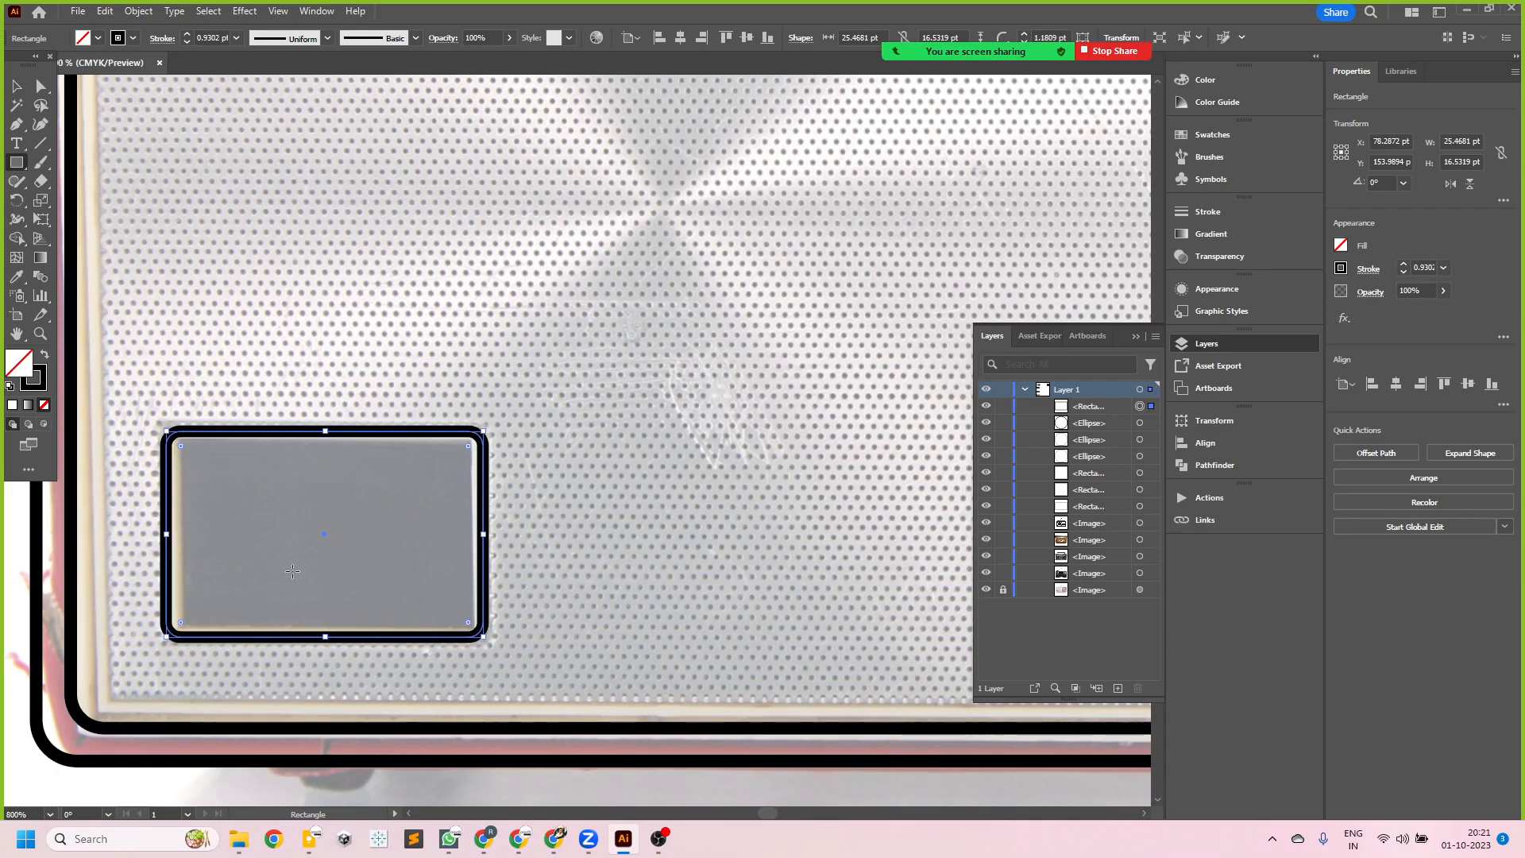
# - Select the radio's complete line artwork, place a copy of it to the right of the photo, and clear the selection
pyautogui.scroll(-4, 182, 450)
pyautogui.scroll(-1, 182, 560)
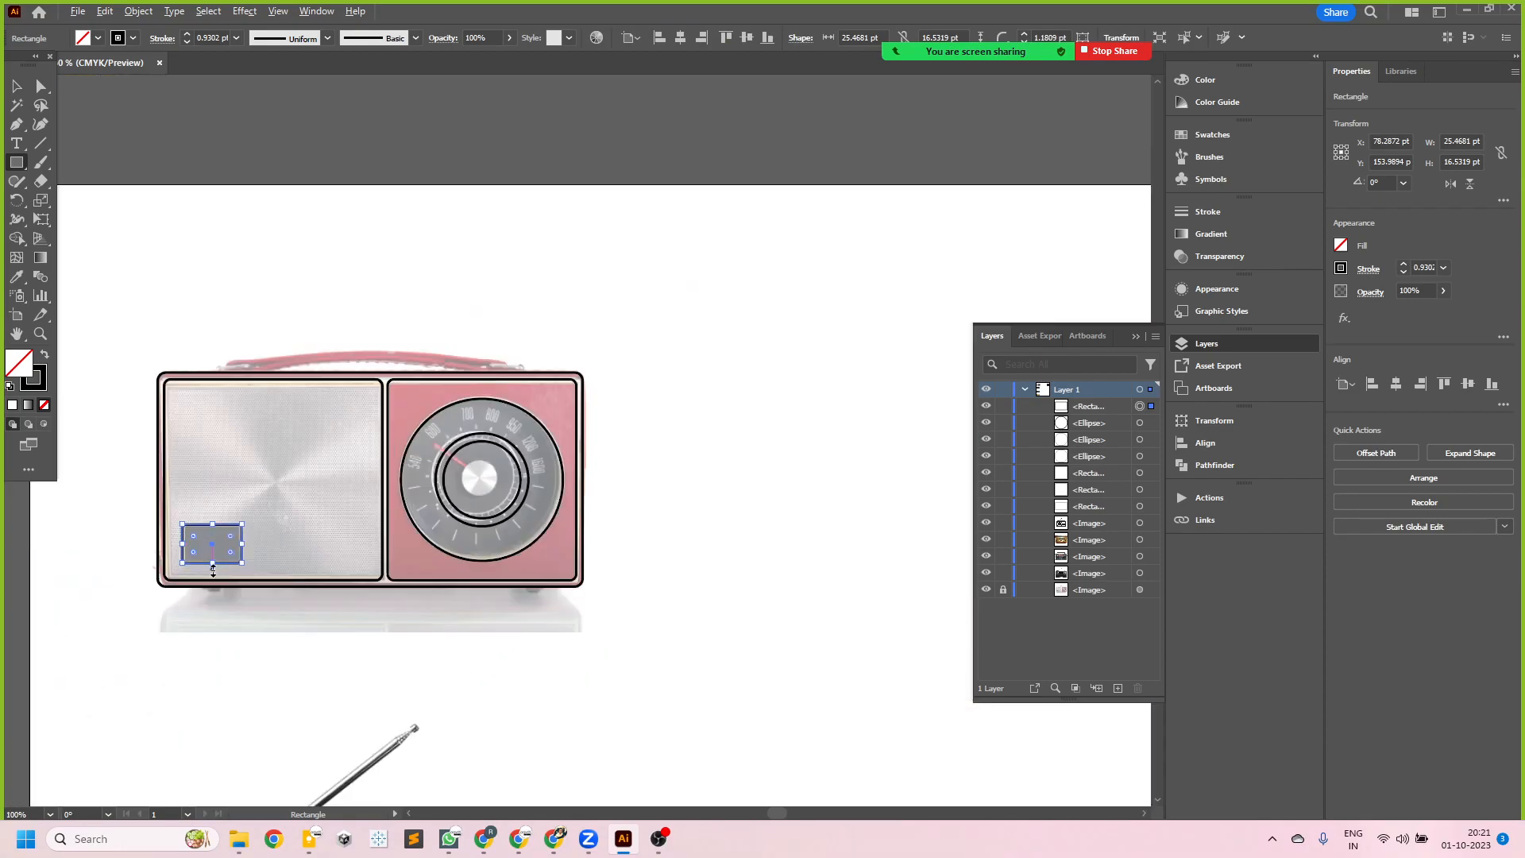
pyautogui.click(17, 87)
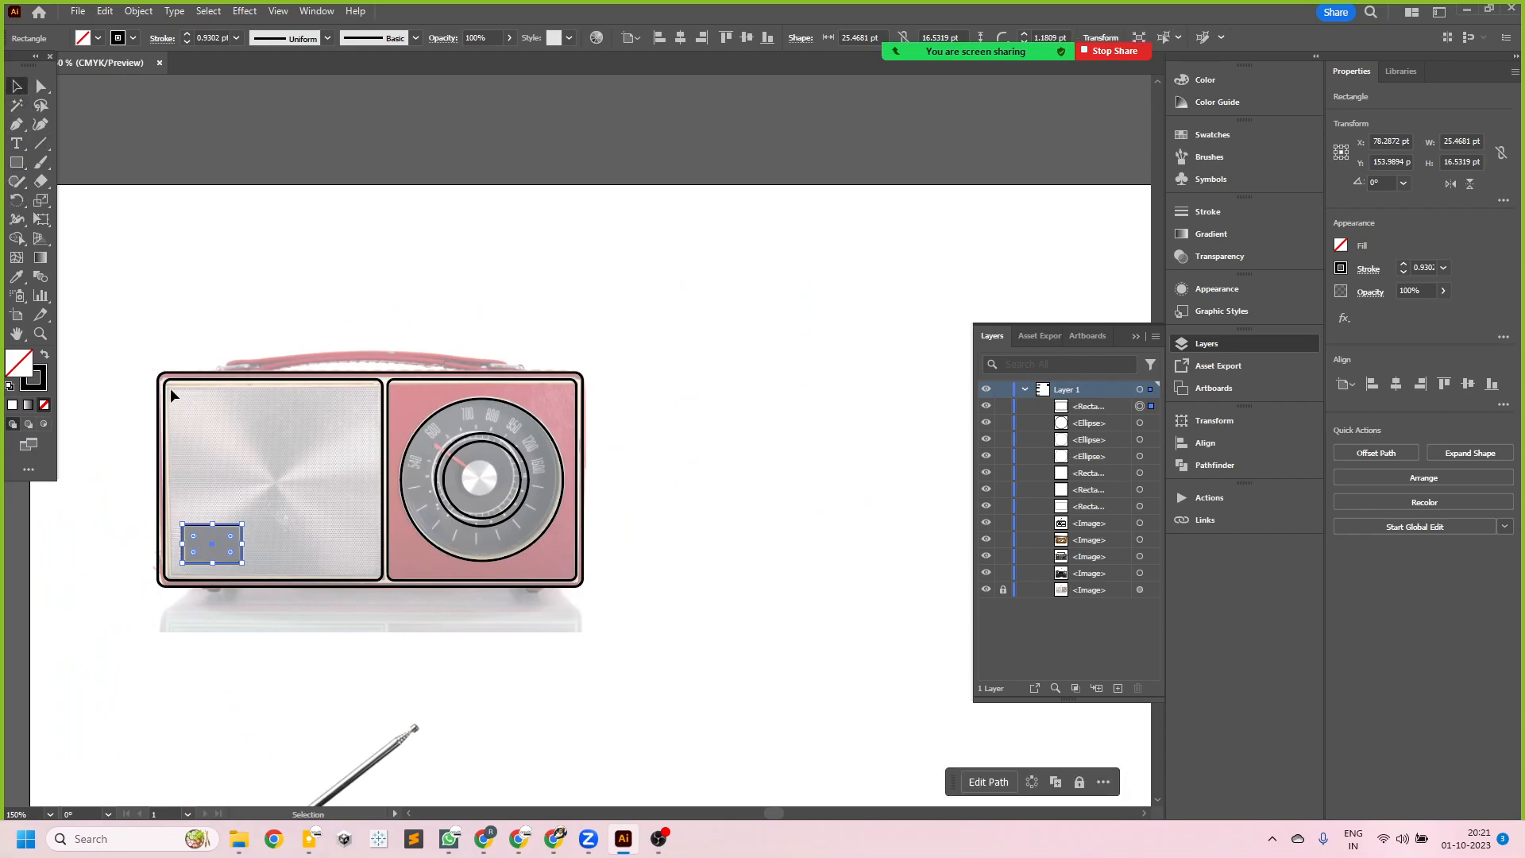
pyautogui.moveTo(124, 307); pyautogui.dragTo(680, 624)
pyautogui.scroll(-2, 316, 527)
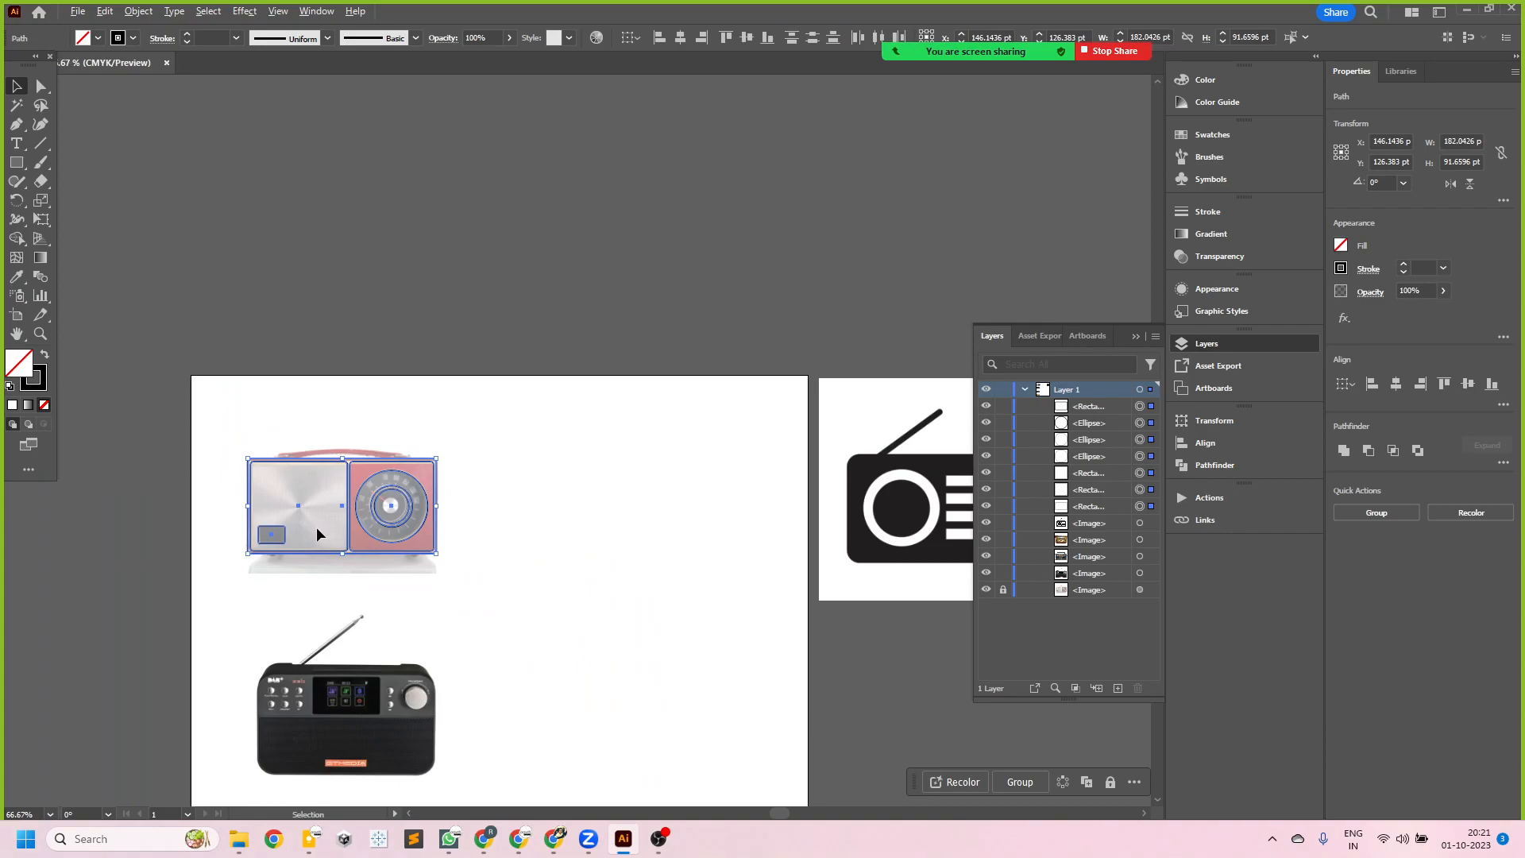
pyautogui.scroll(2, 405, 555)
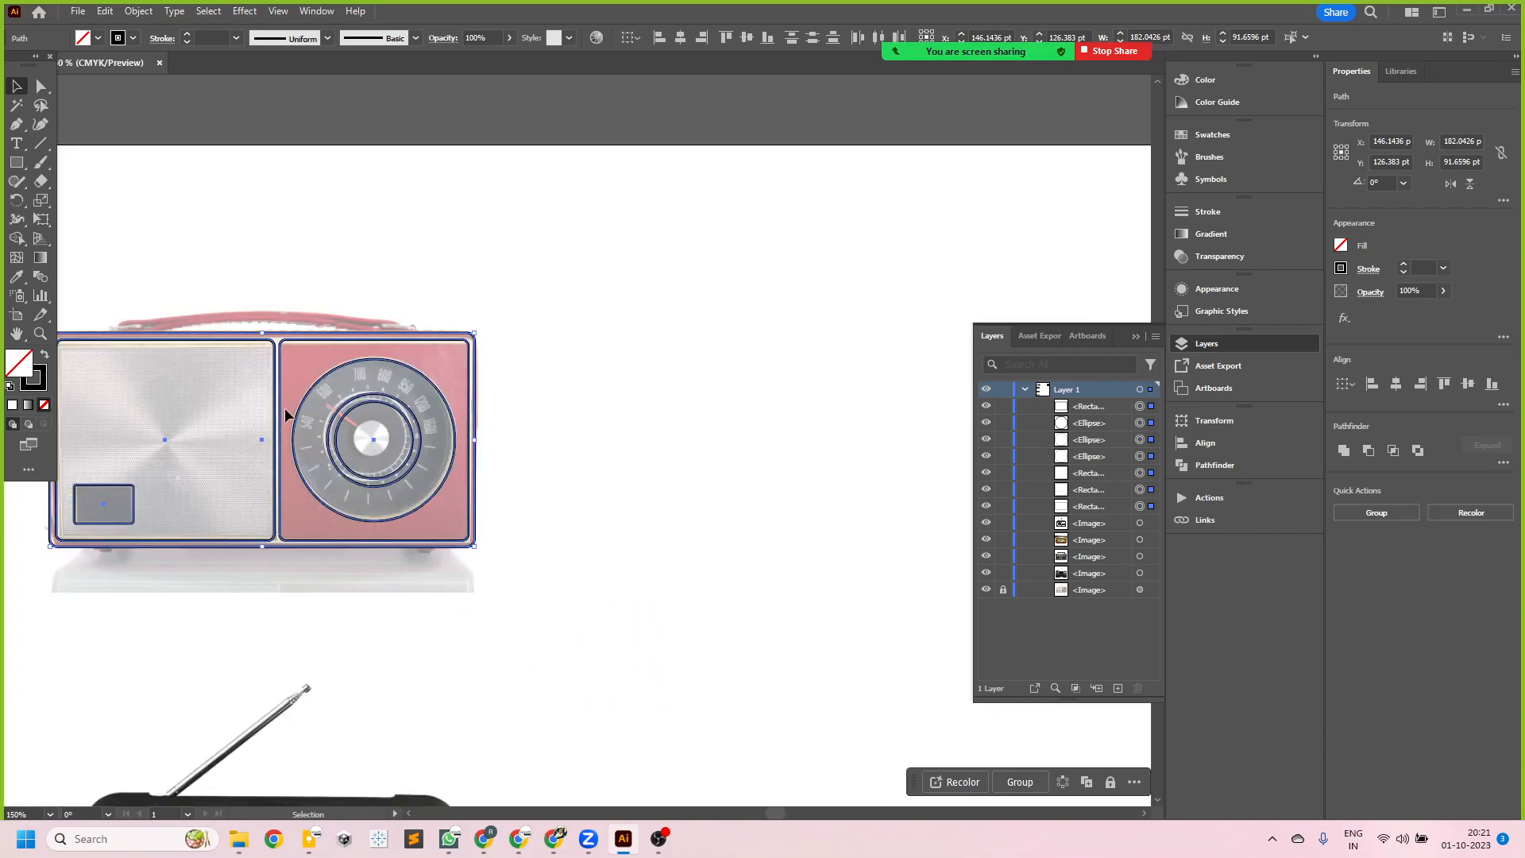
pyautogui.moveTo(279, 410); pyautogui.dragTo(753, 445)
pyautogui.click(761, 622)
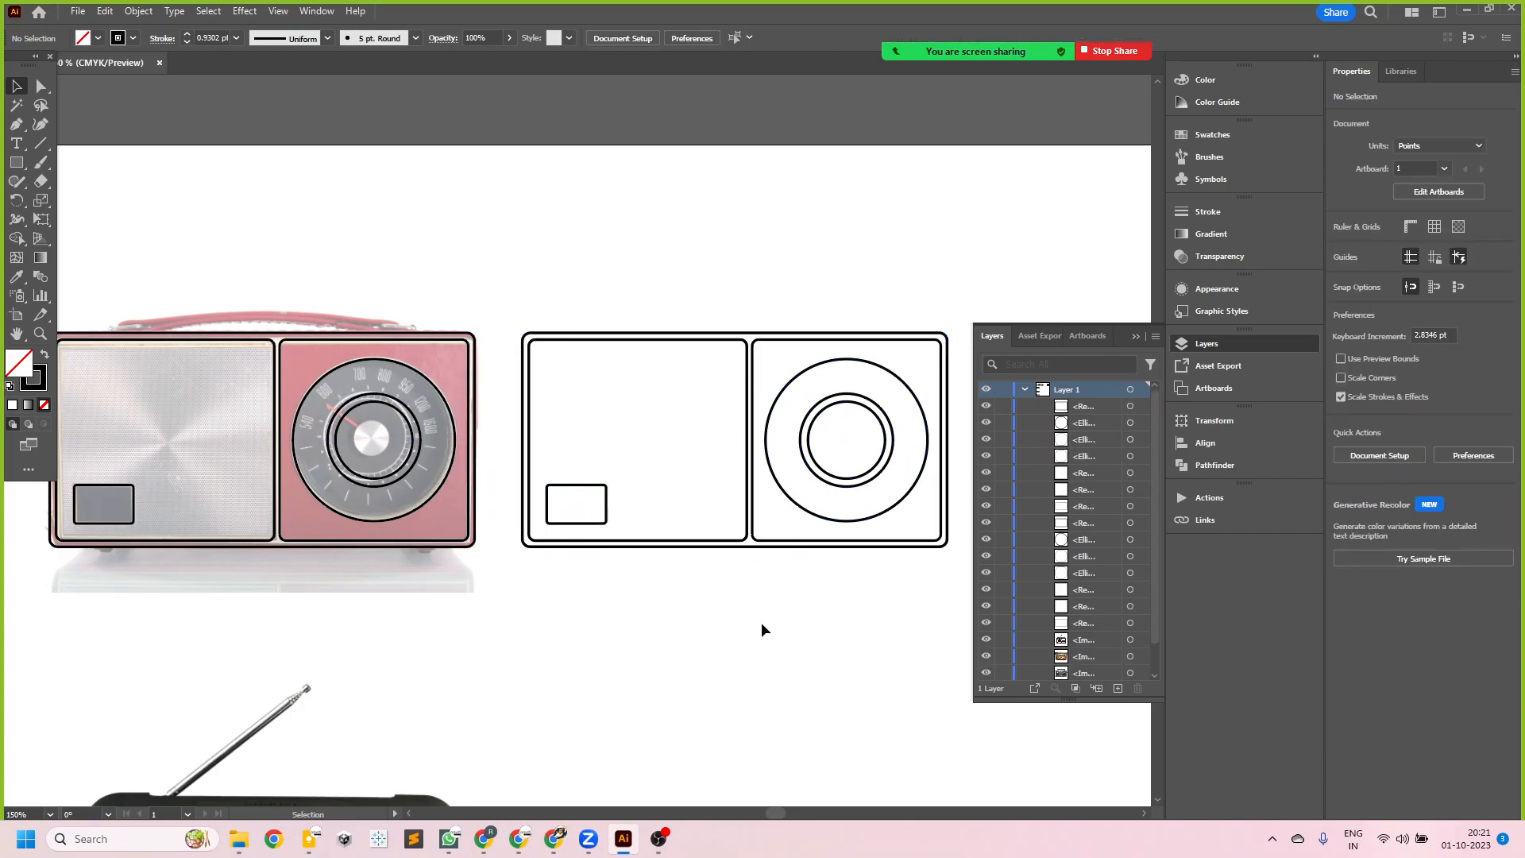
# - Delete the whole copy of the line artwork beside the radio photo
pyautogui.scroll(-2, 760, 623)
pyautogui.scroll(2, 790, 621)
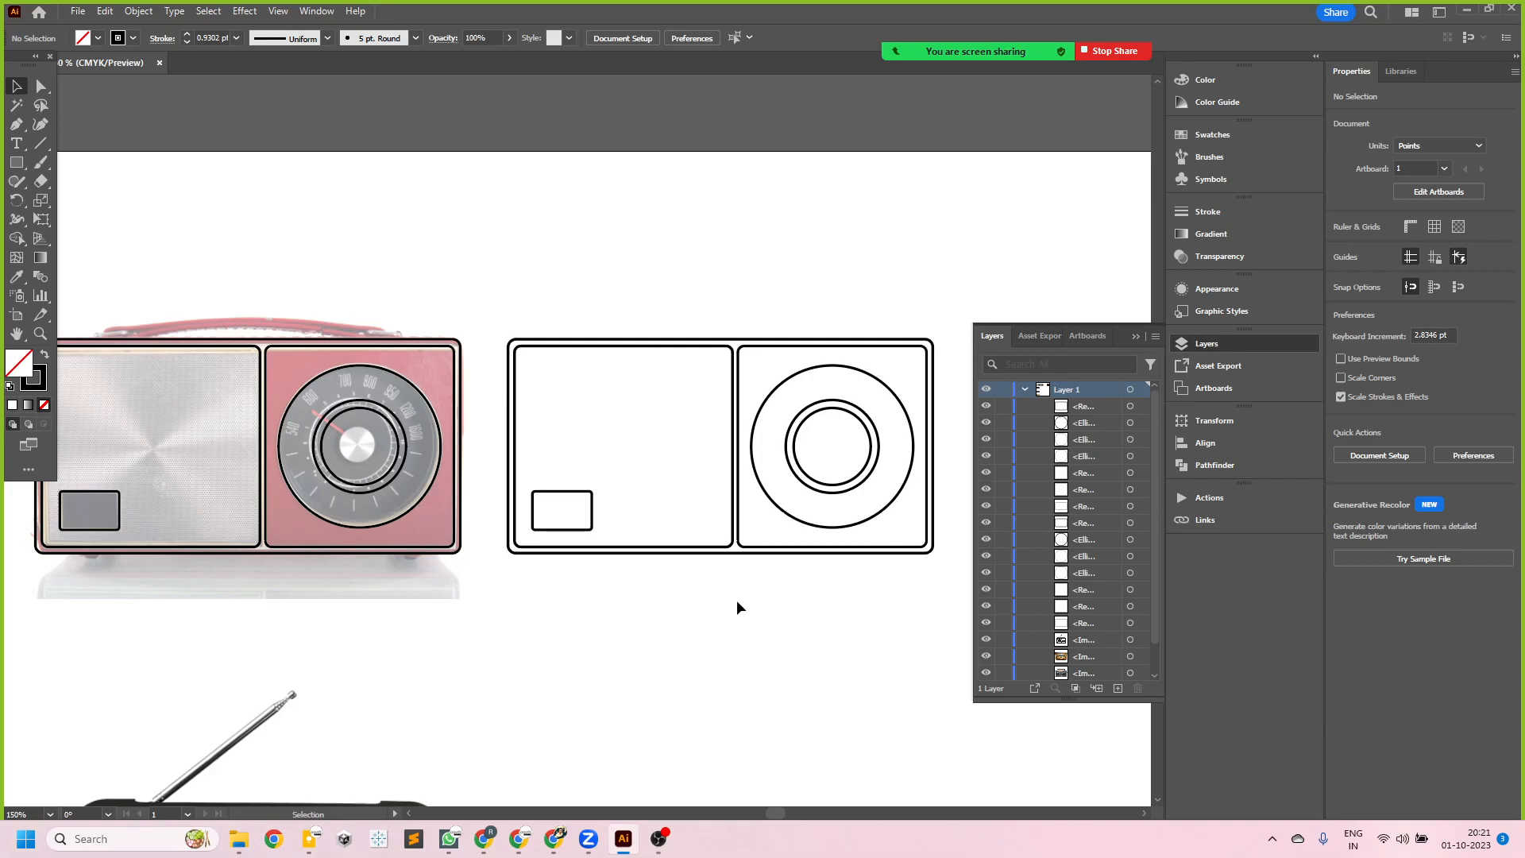
pyautogui.moveTo(483, 282)
pyautogui.mouseDown()
pyautogui.moveTo(890, 697)
pyautogui.moveTo(942, 626)
pyautogui.mouseUp()
pyautogui.press('Delete')
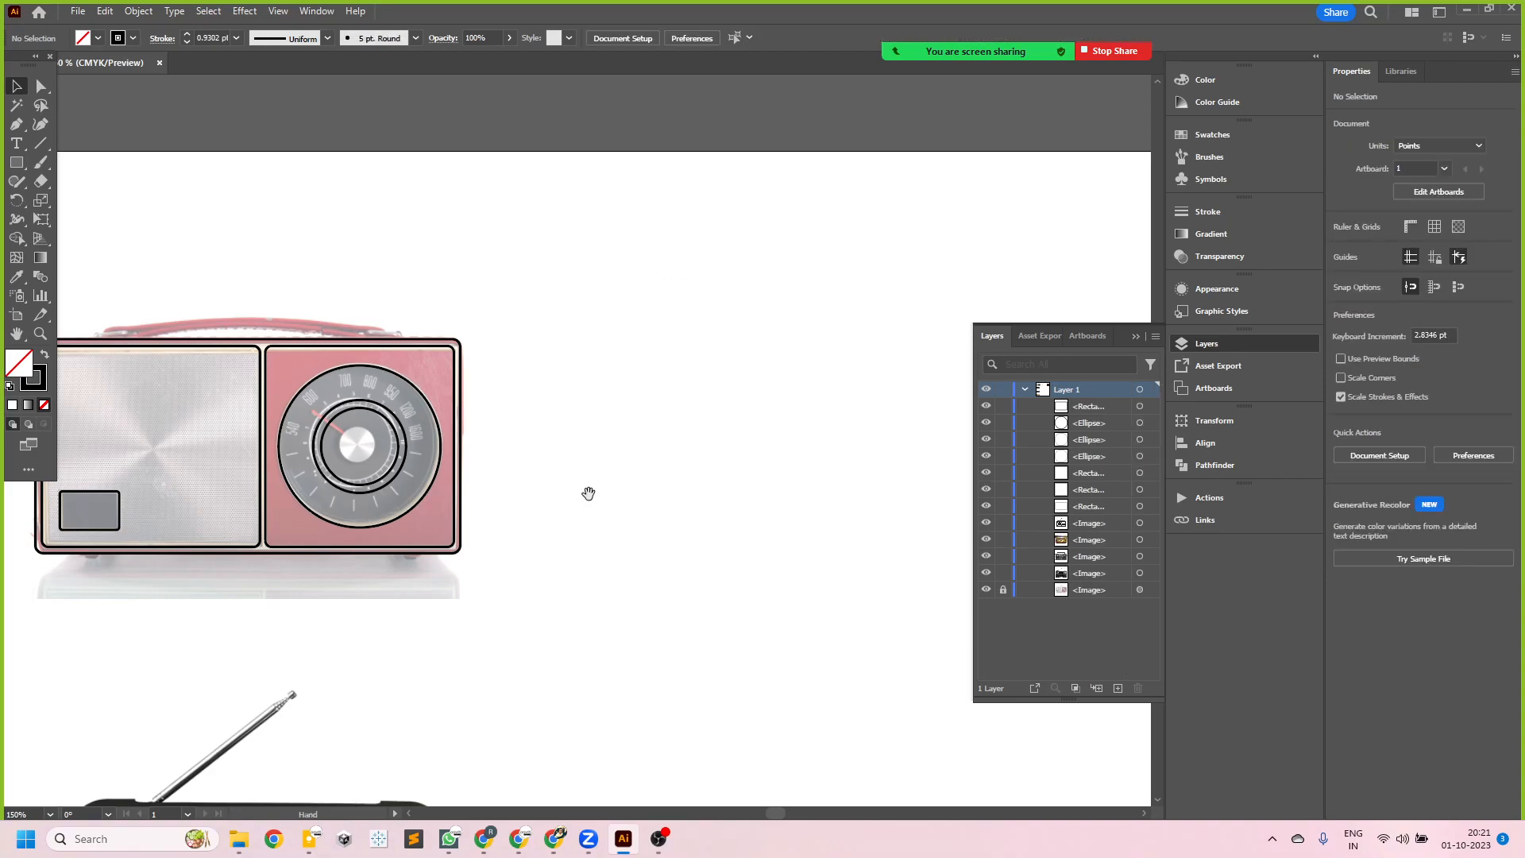
# - Duplicate the radio's line artwork about 190 pt to the right at the same height, and delete that duplicate
pyautogui.hscroll(-3, 603, 483)
pyautogui.moveTo(116, 259); pyautogui.dragTo(662, 627)
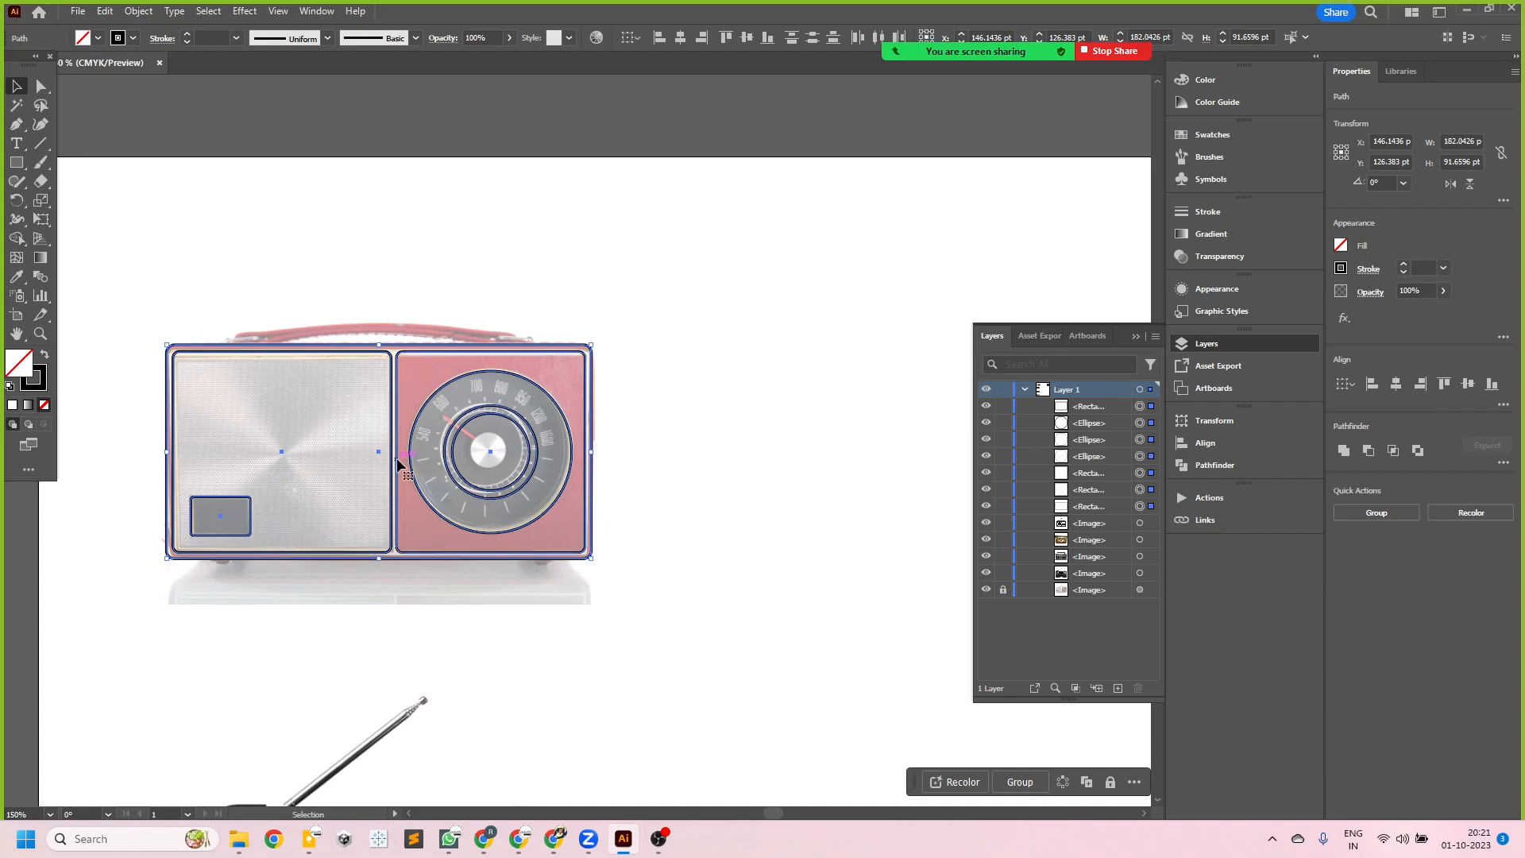
pyautogui.moveTo(397, 463); pyautogui.dragTo(839, 461)
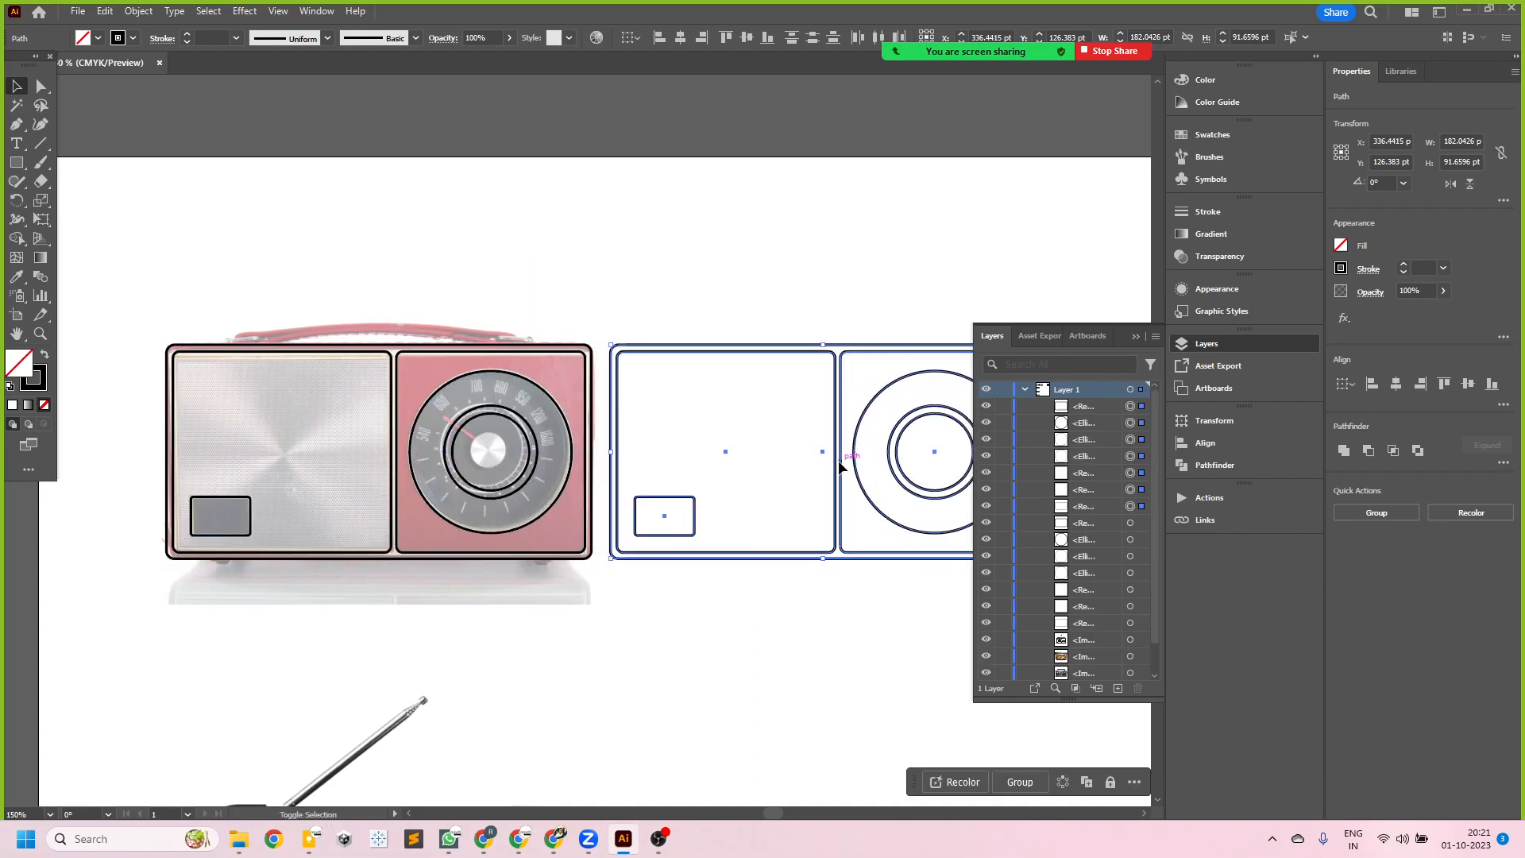
pyautogui.scroll(-3, 553, 539)
pyautogui.scroll(2, 640, 537)
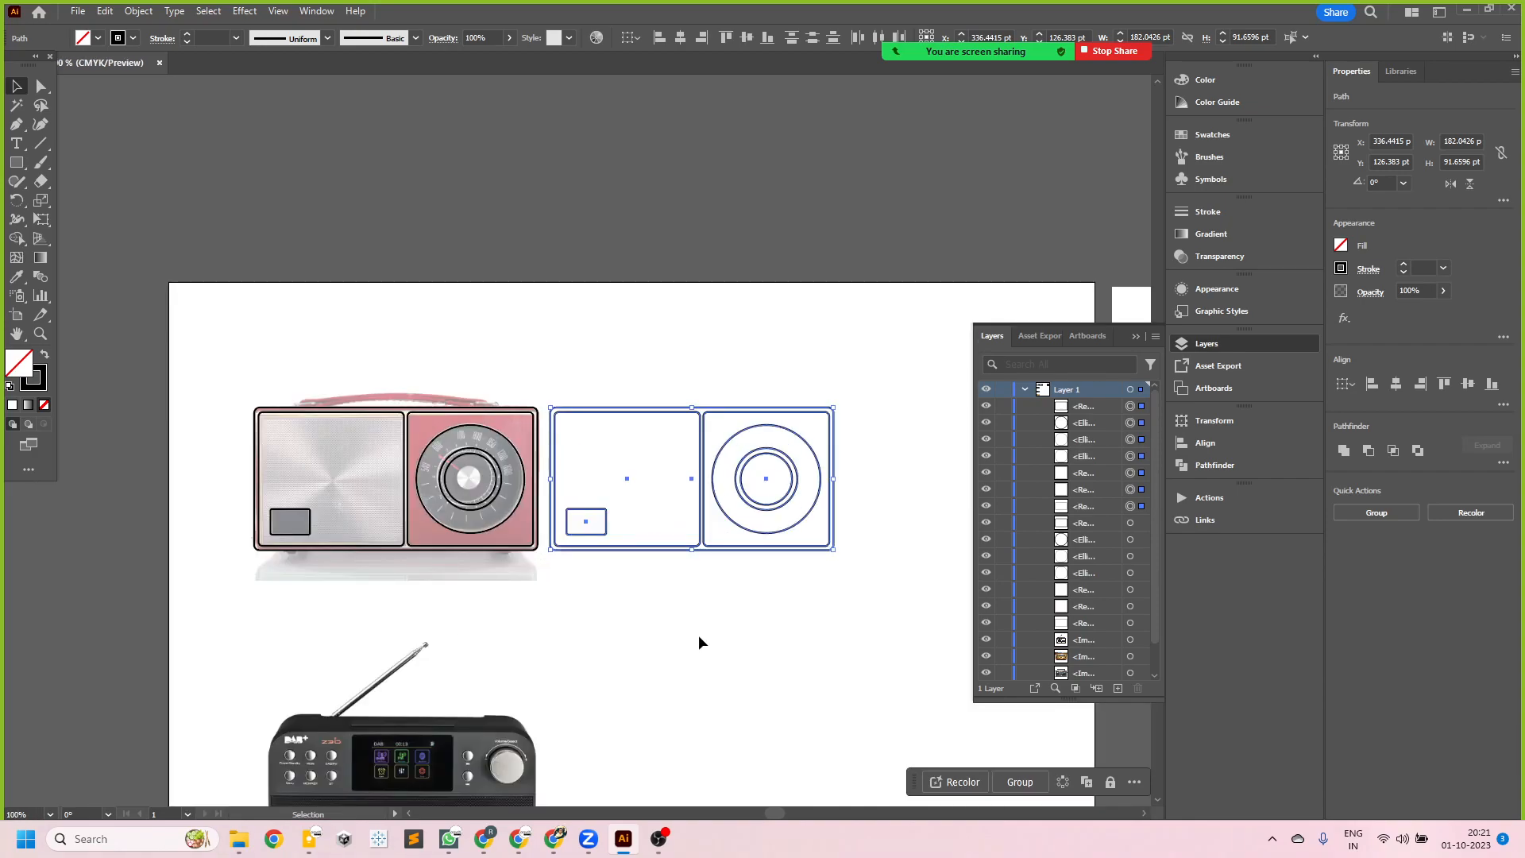
pyautogui.press('Delete')
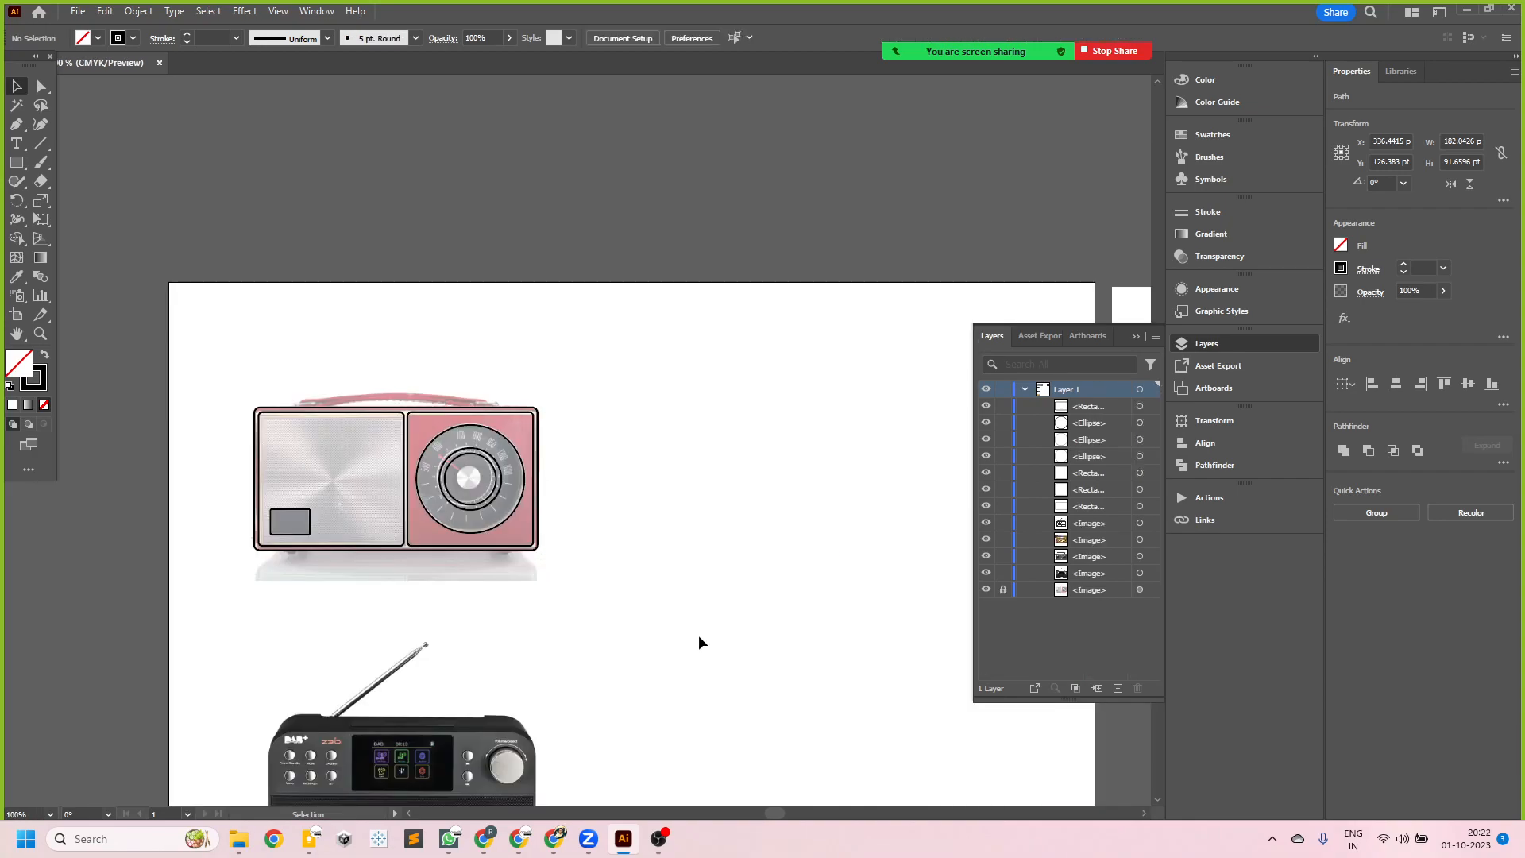
pyautogui.scroll(3, 329, 547)
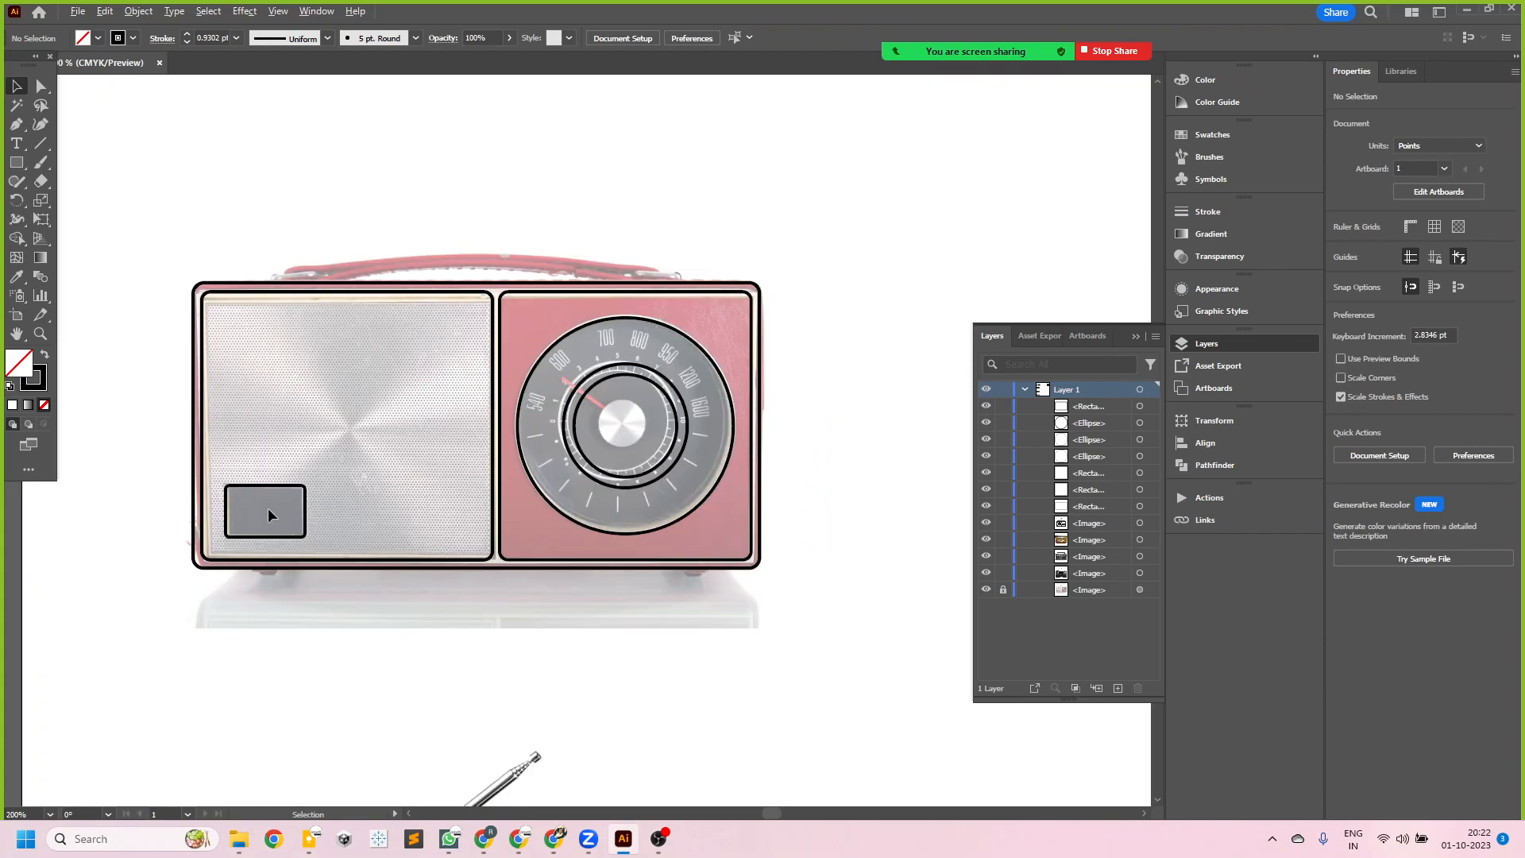
pyautogui.scroll(-2, 254, 502)
pyautogui.scroll(1, 242, 426)
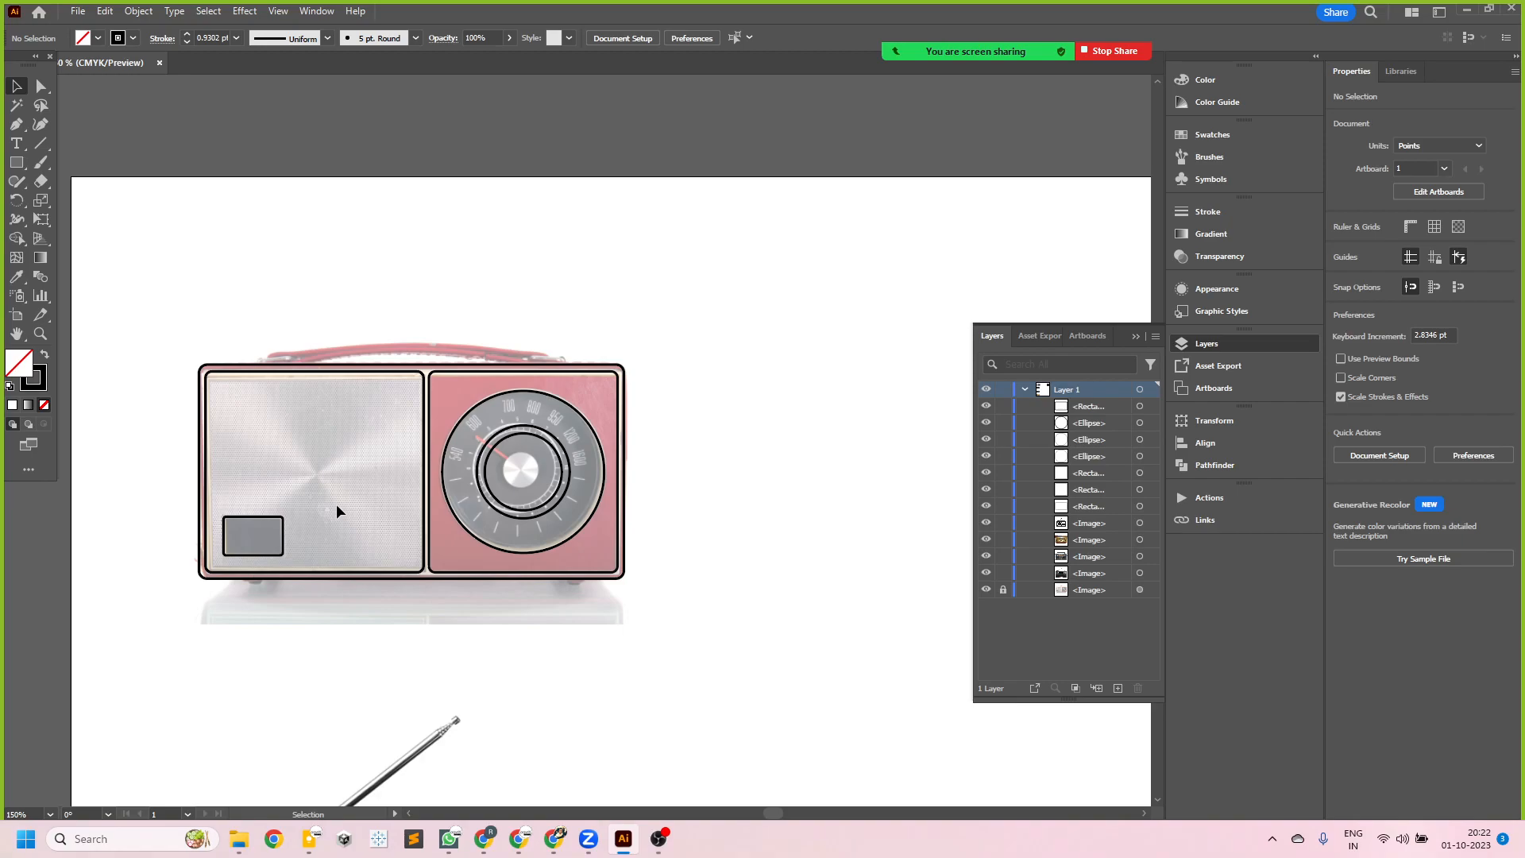
pyautogui.scroll(-2, 281, 405)
pyautogui.scroll(2, 297, 442)
pyautogui.scroll(-2, 237, 427)
pyautogui.scroll(1, 245, 423)
pyautogui.scroll(1, 239, 394)
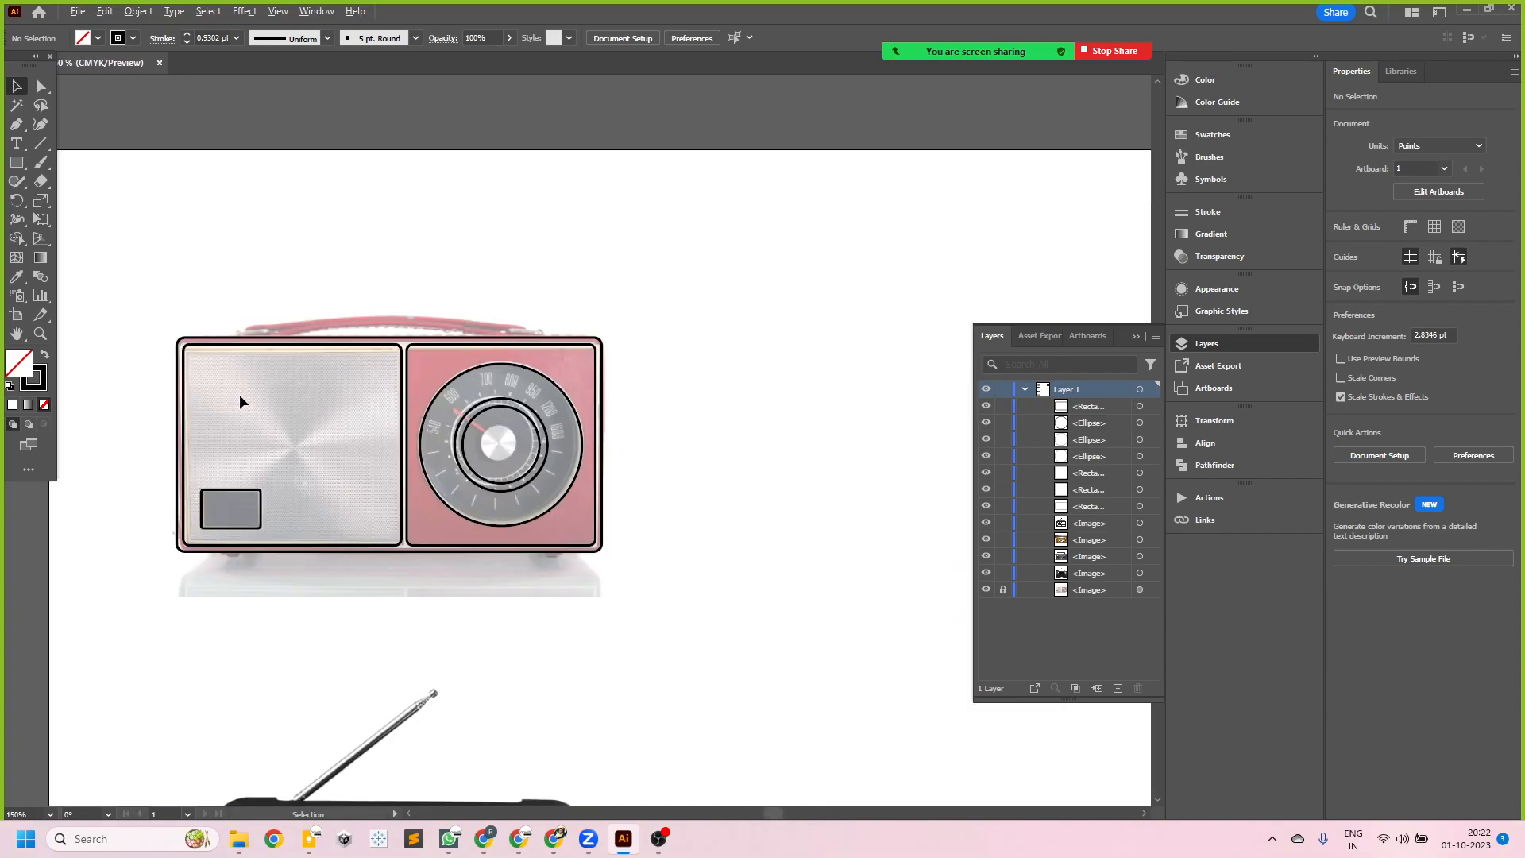
# - Select only the traced radio line artwork and convert it into a dynamic Movie Clip symbol named radio01
pyautogui.scroll(-1, 149, 340)
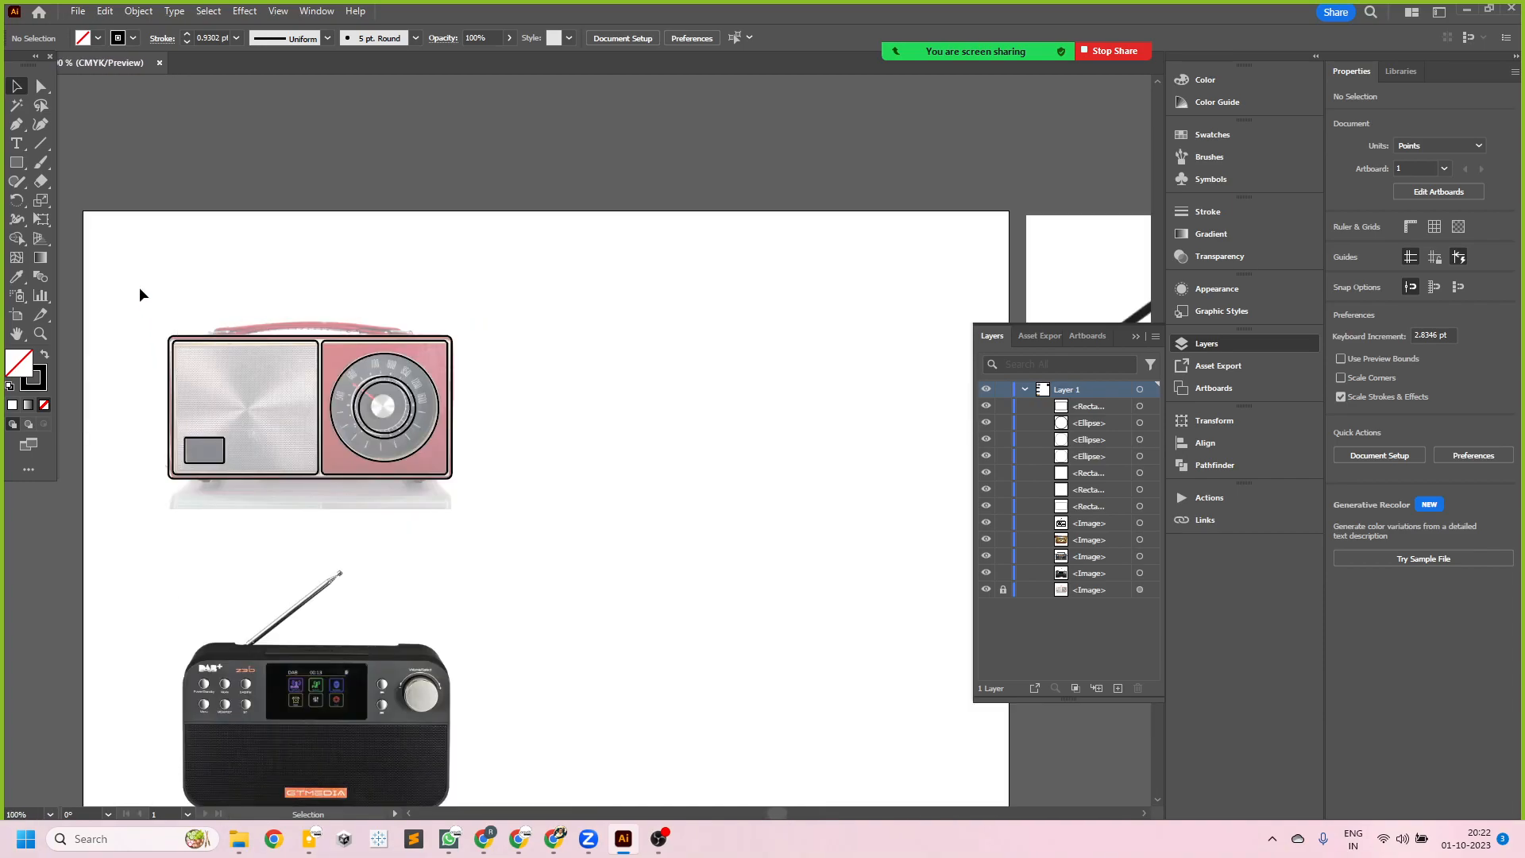
pyautogui.moveTo(140, 288); pyautogui.dragTo(571, 536)
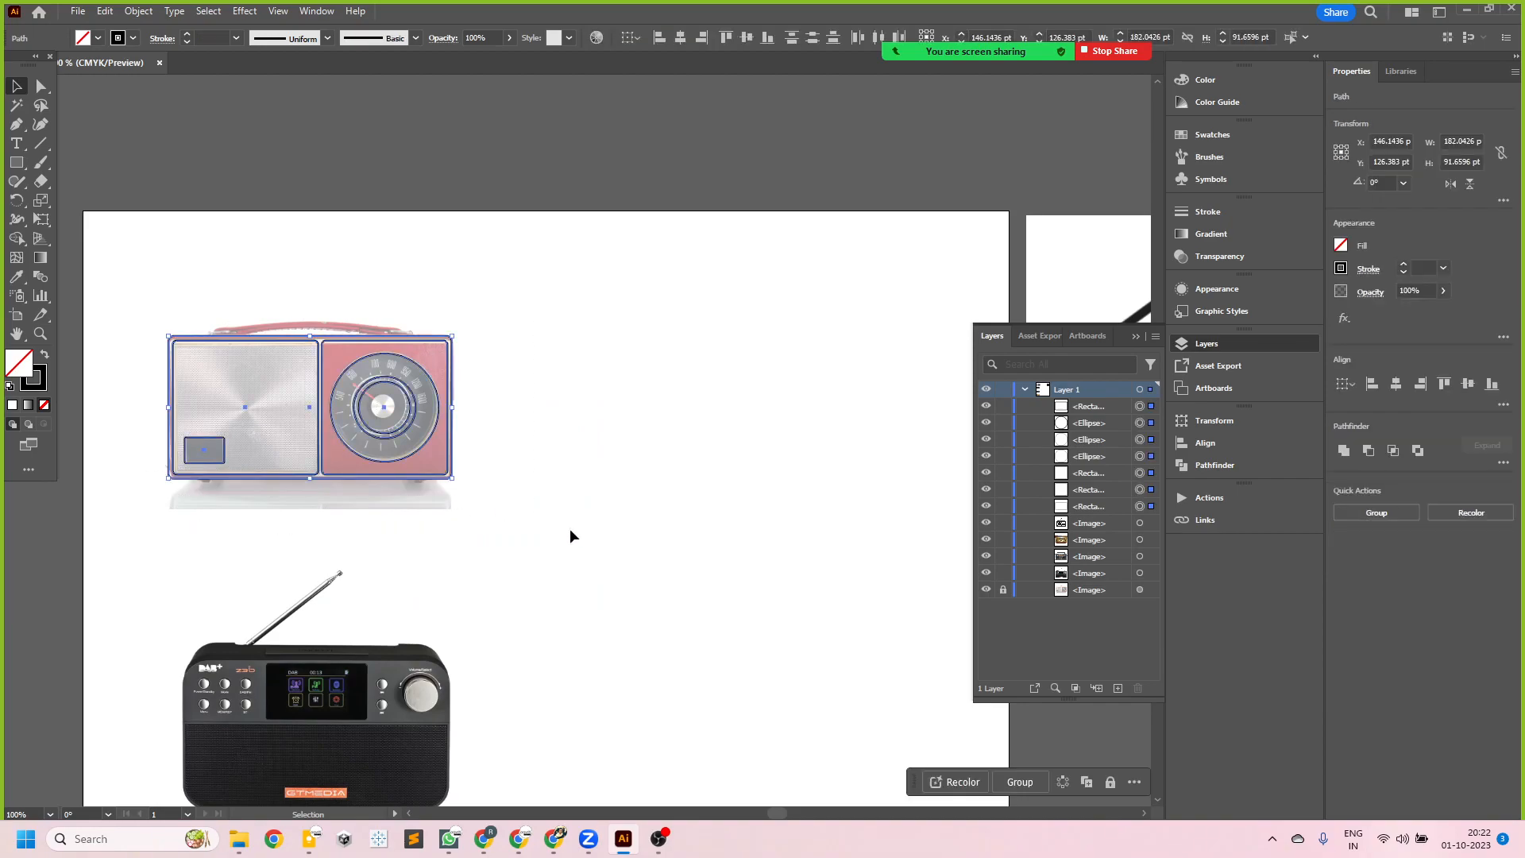
pyautogui.moveTo(124, 282); pyautogui.dragTo(574, 497)
pyautogui.moveTo(146, 286); pyautogui.dragTo(596, 578)
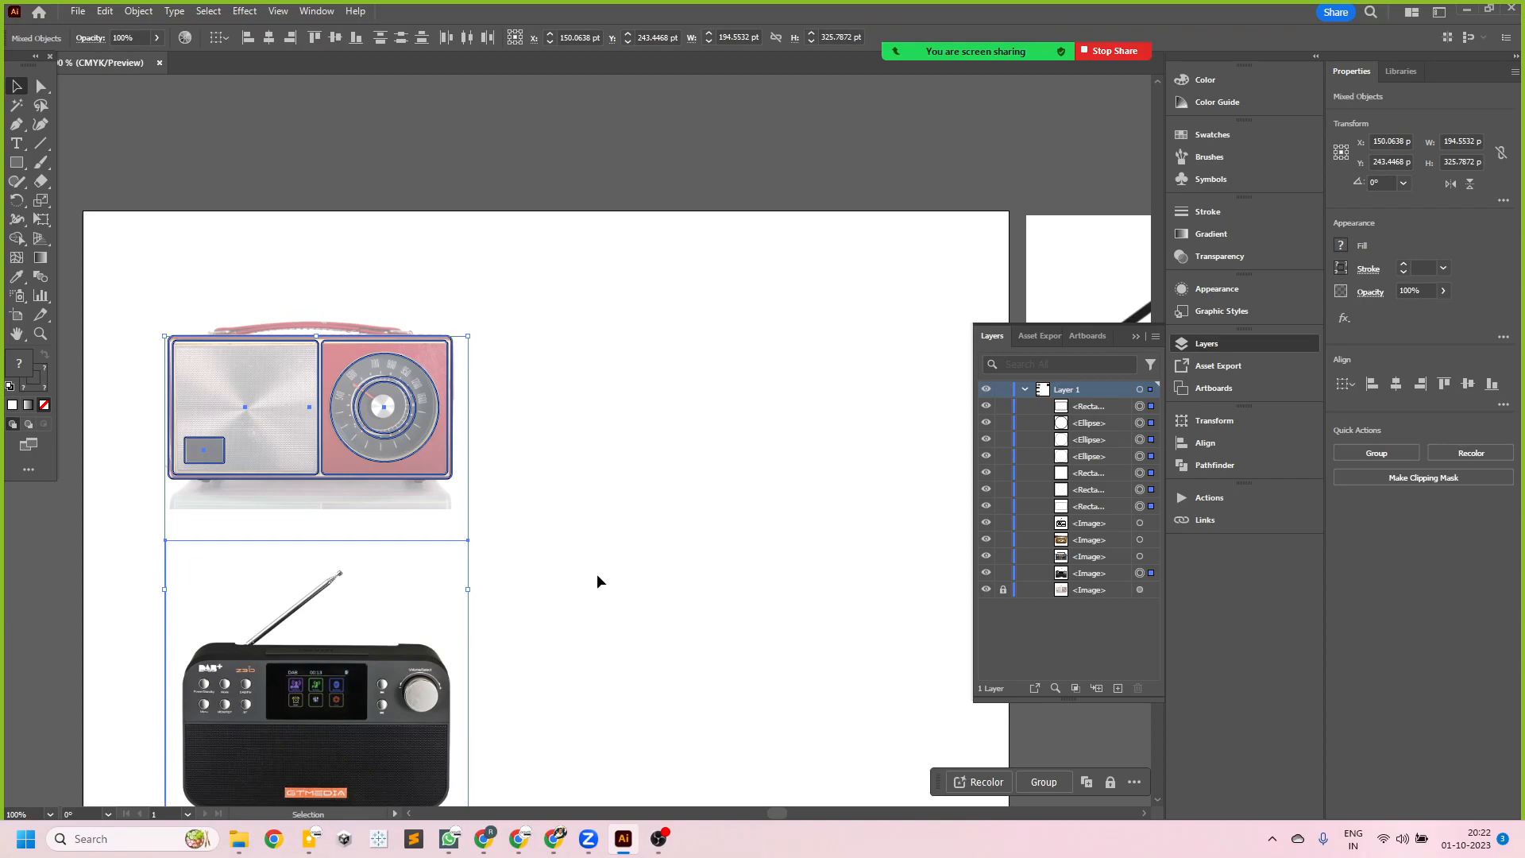
pyautogui.moveTo(536, 493); pyautogui.dragTo(131, 305)
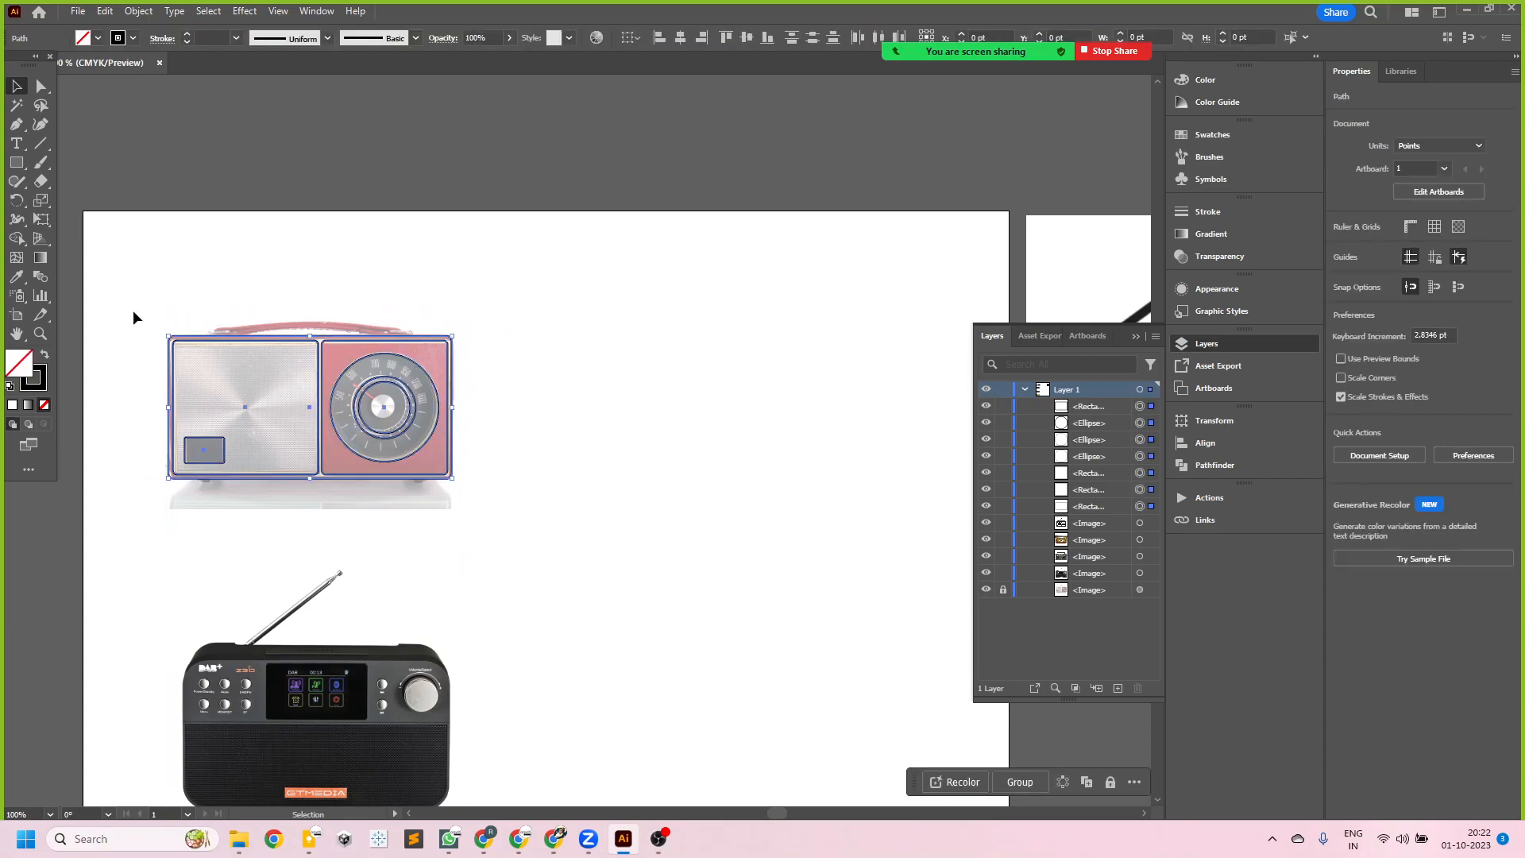
pyautogui.press('F8')
pyautogui.moveTo(659, 281); pyautogui.dragTo(642, 288)
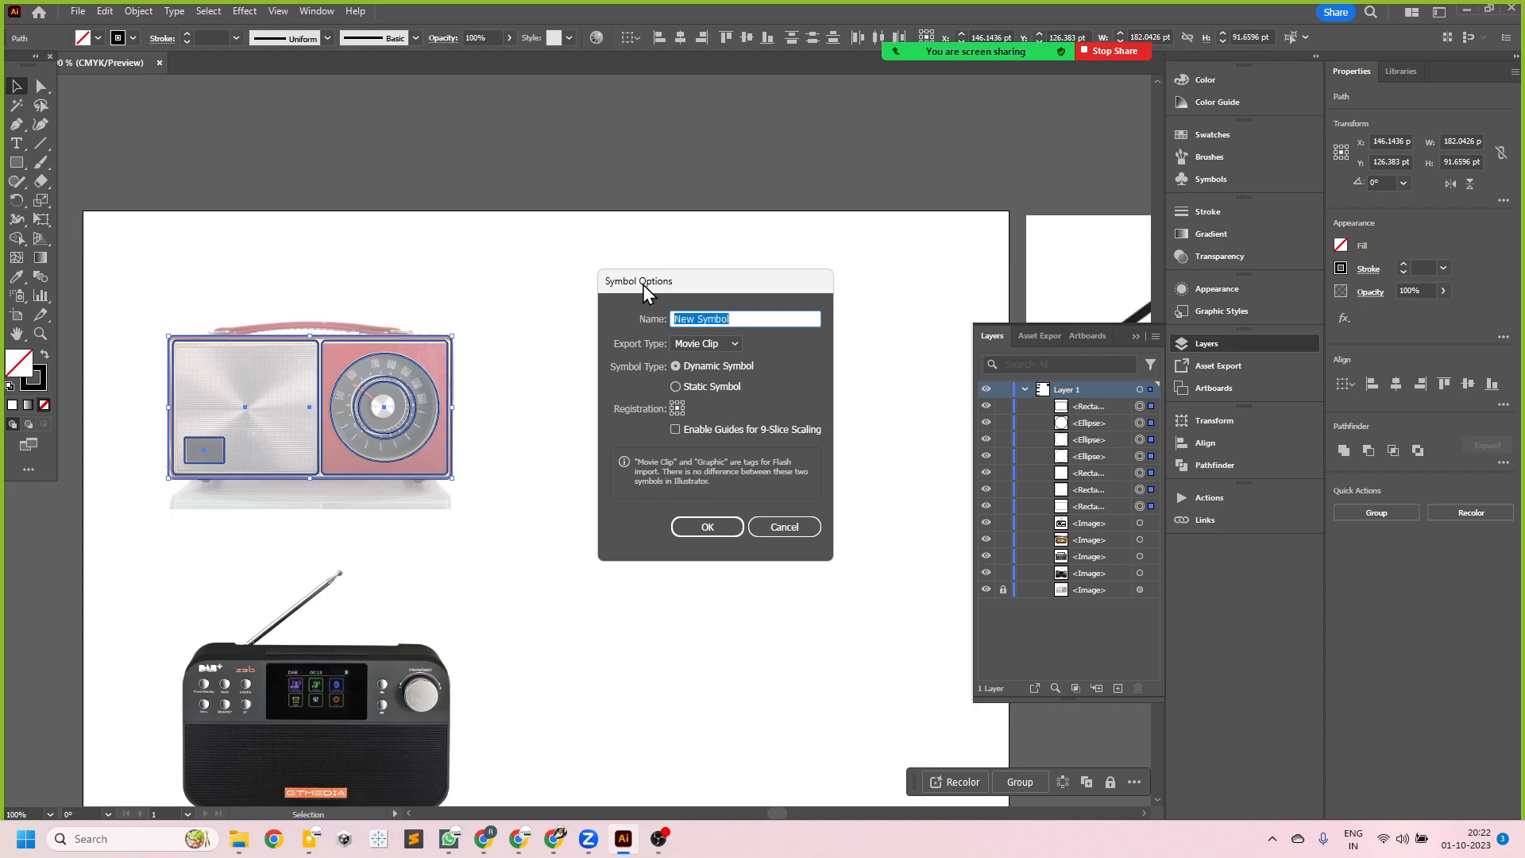
pyautogui.write('radio01')
pyautogui.click(684, 431)
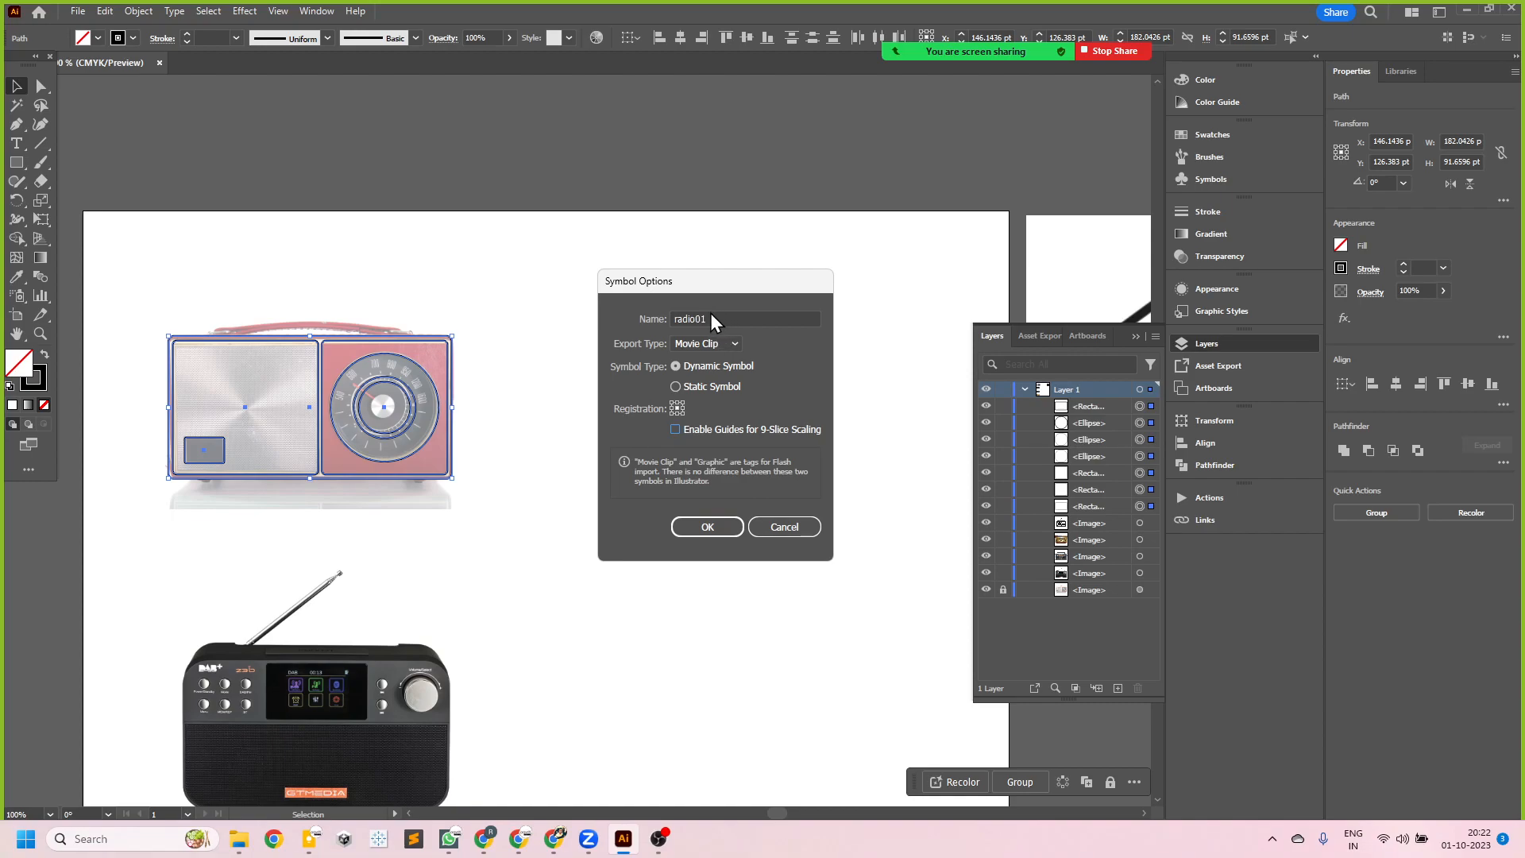
pyautogui.click(723, 528)
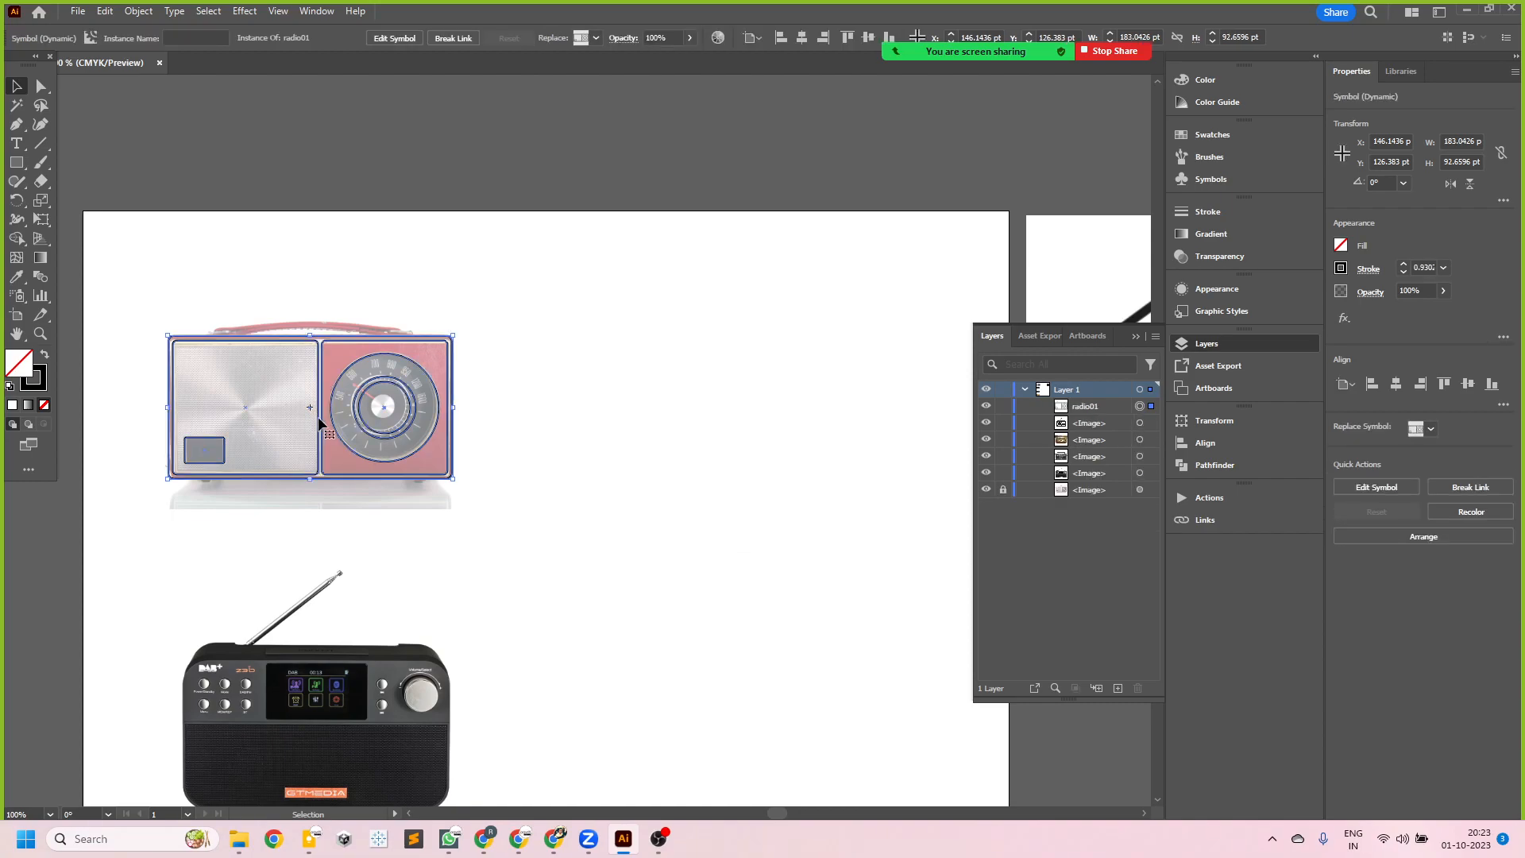
# - Place a second instance of the radio01 symbol about 229 pt to the right of the original, at the same height
pyautogui.keyDown('alt'); pyautogui.scroll(2, 276, 411); pyautogui.keyUp('alt')
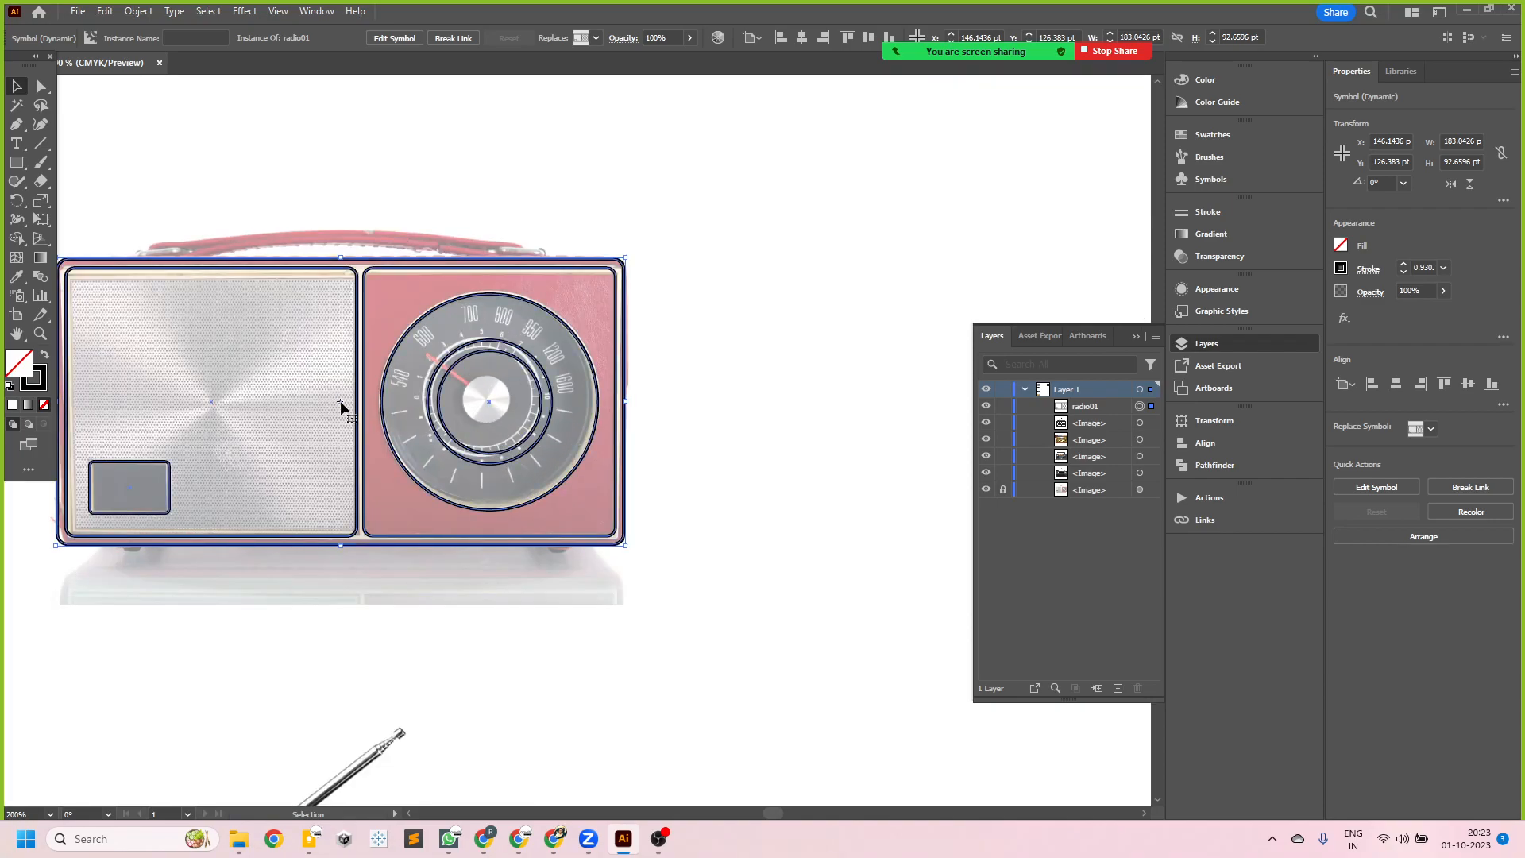
pyautogui.keyDown('alt'); pyautogui.scroll(-2, 338, 406); pyautogui.keyUp('alt')
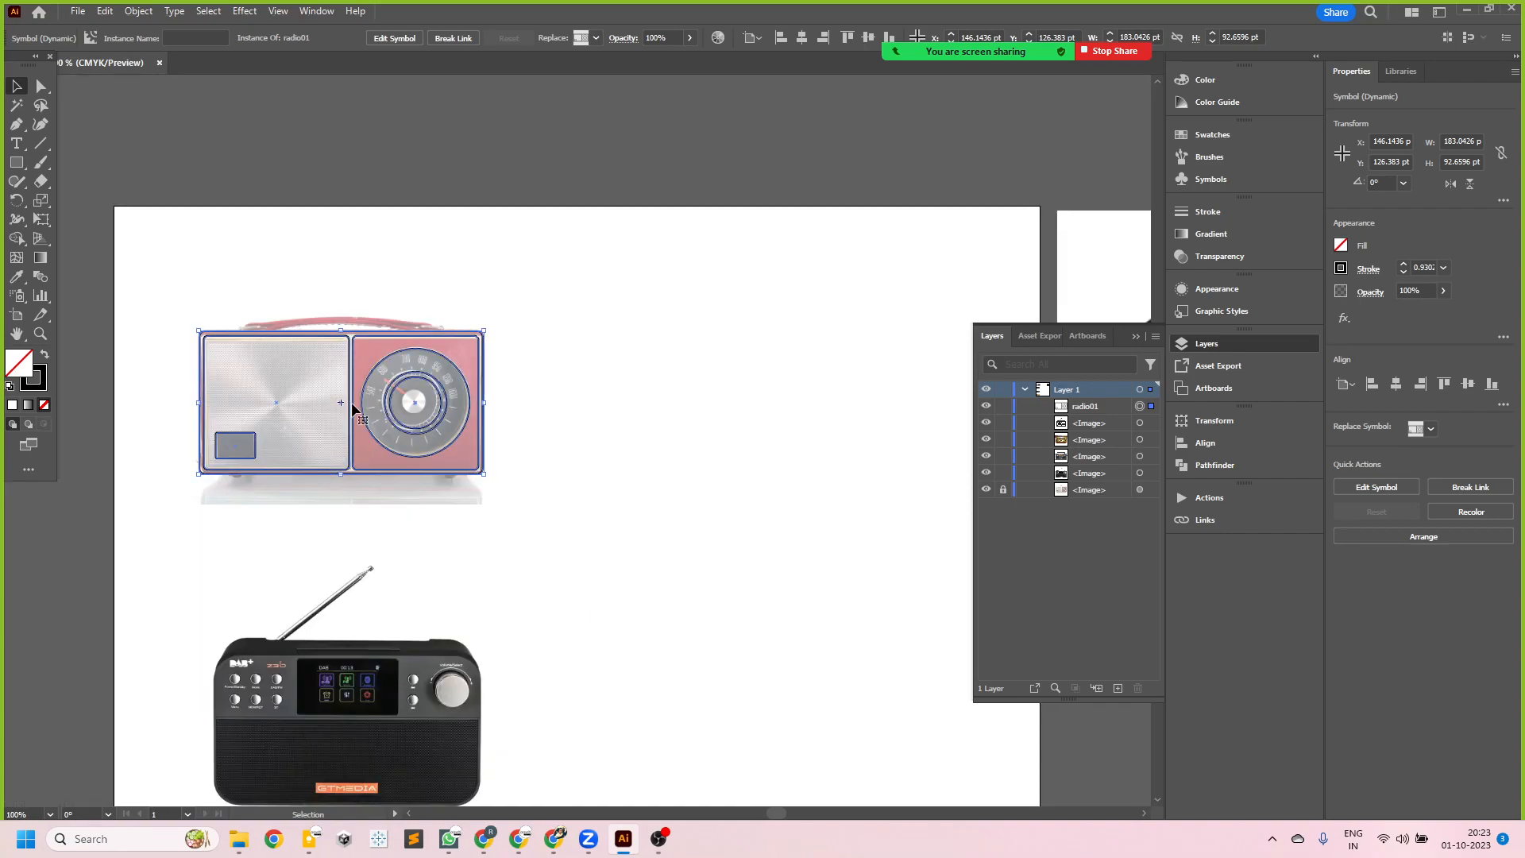
pyautogui.click(496, 400)
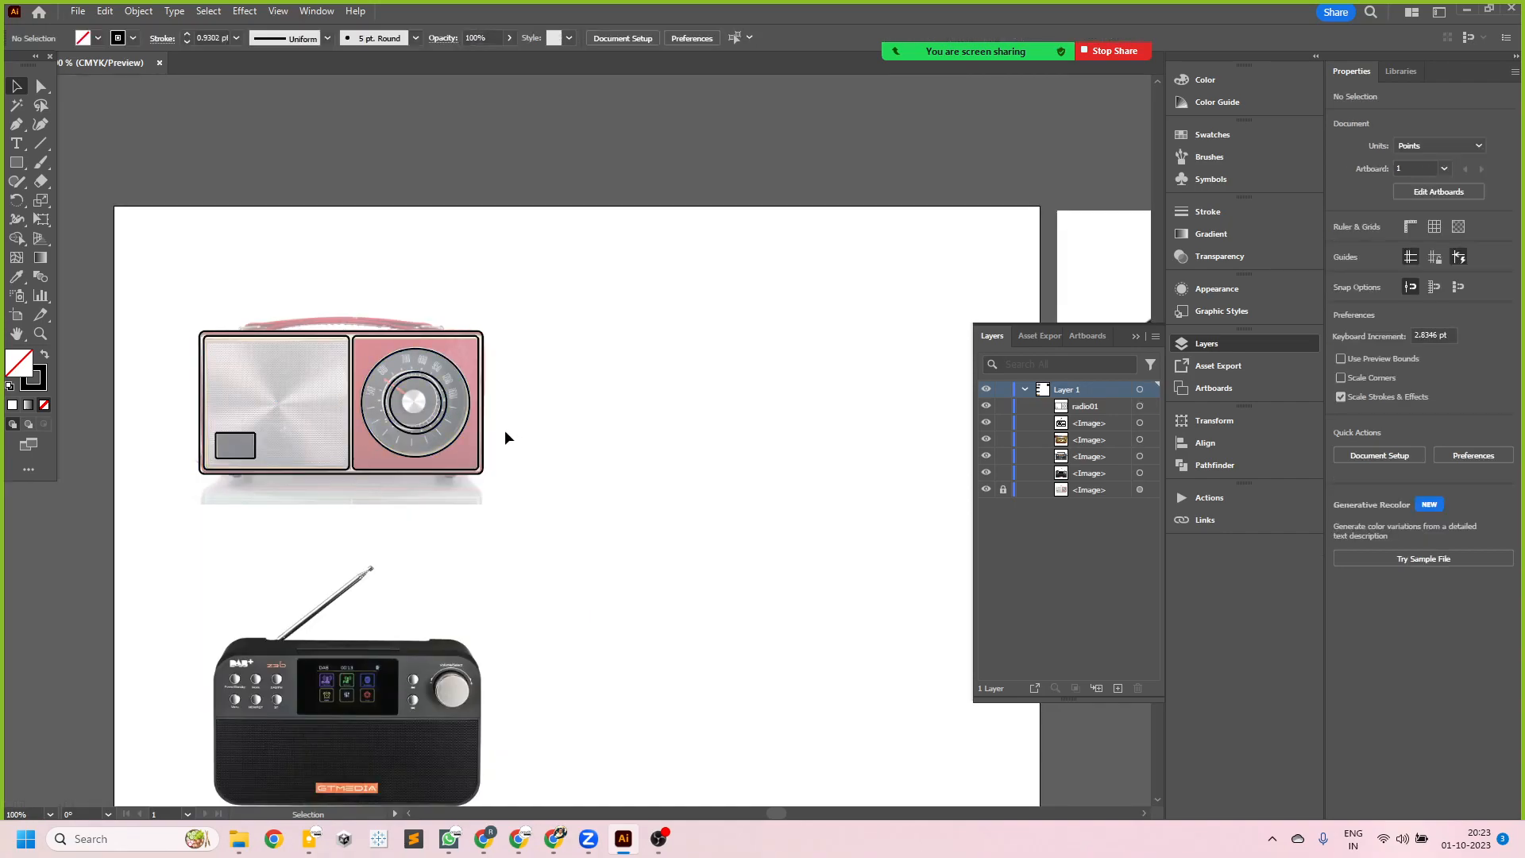
pyautogui.keyDown('alt'); pyautogui.moveTo(481, 432); pyautogui.dragTo(840, 431); pyautogui.keyUp('alt')
# - Open the original radio01 instance for symbol editing and move the small window rectangle straight up by about 23 pt
pyautogui.scroll(1, 408, 441)
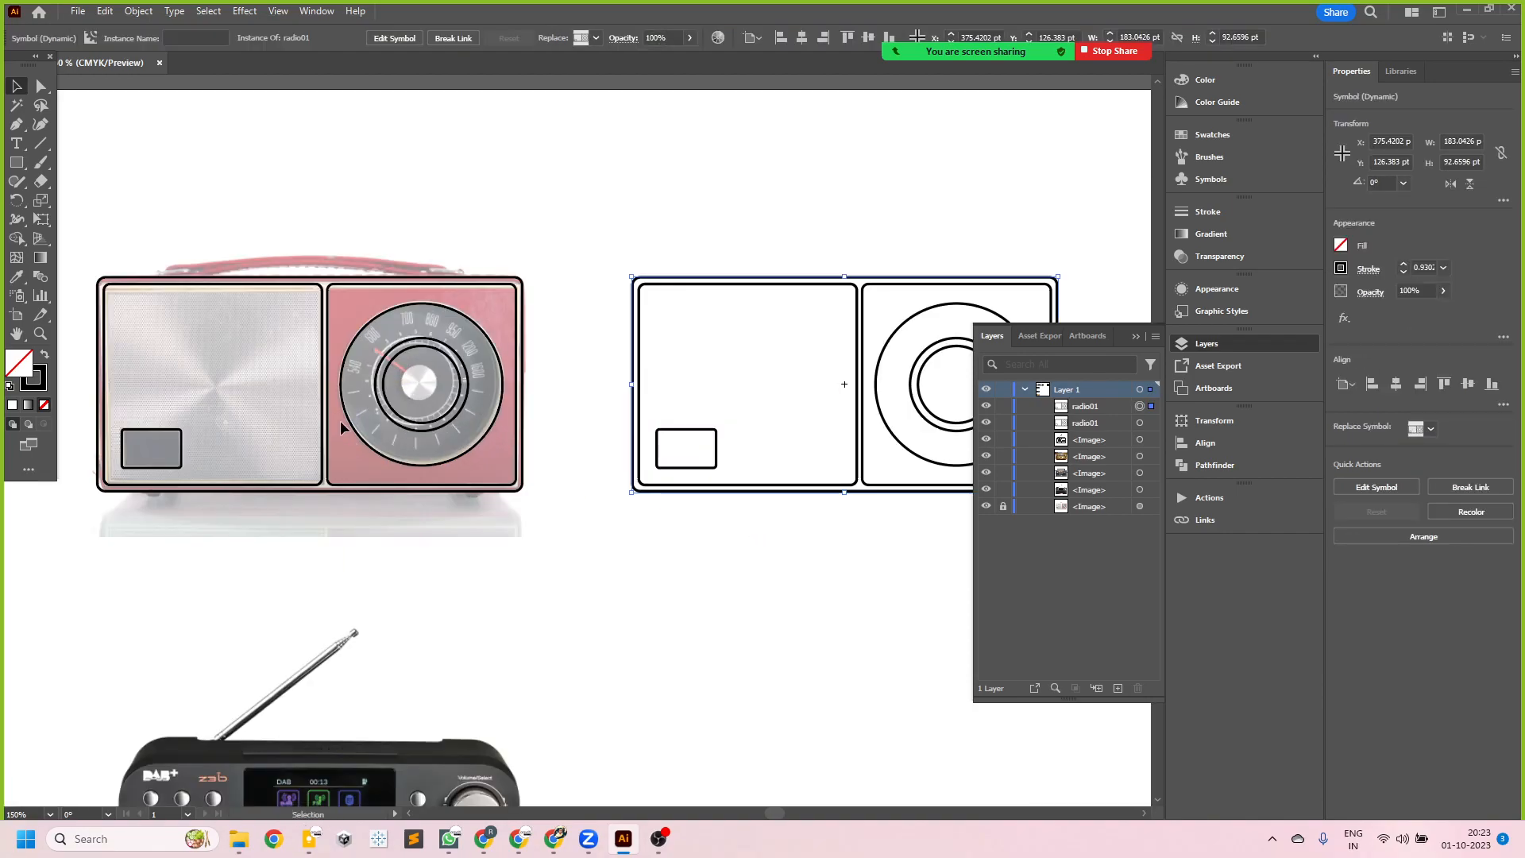
pyautogui.doubleClick(327, 403)
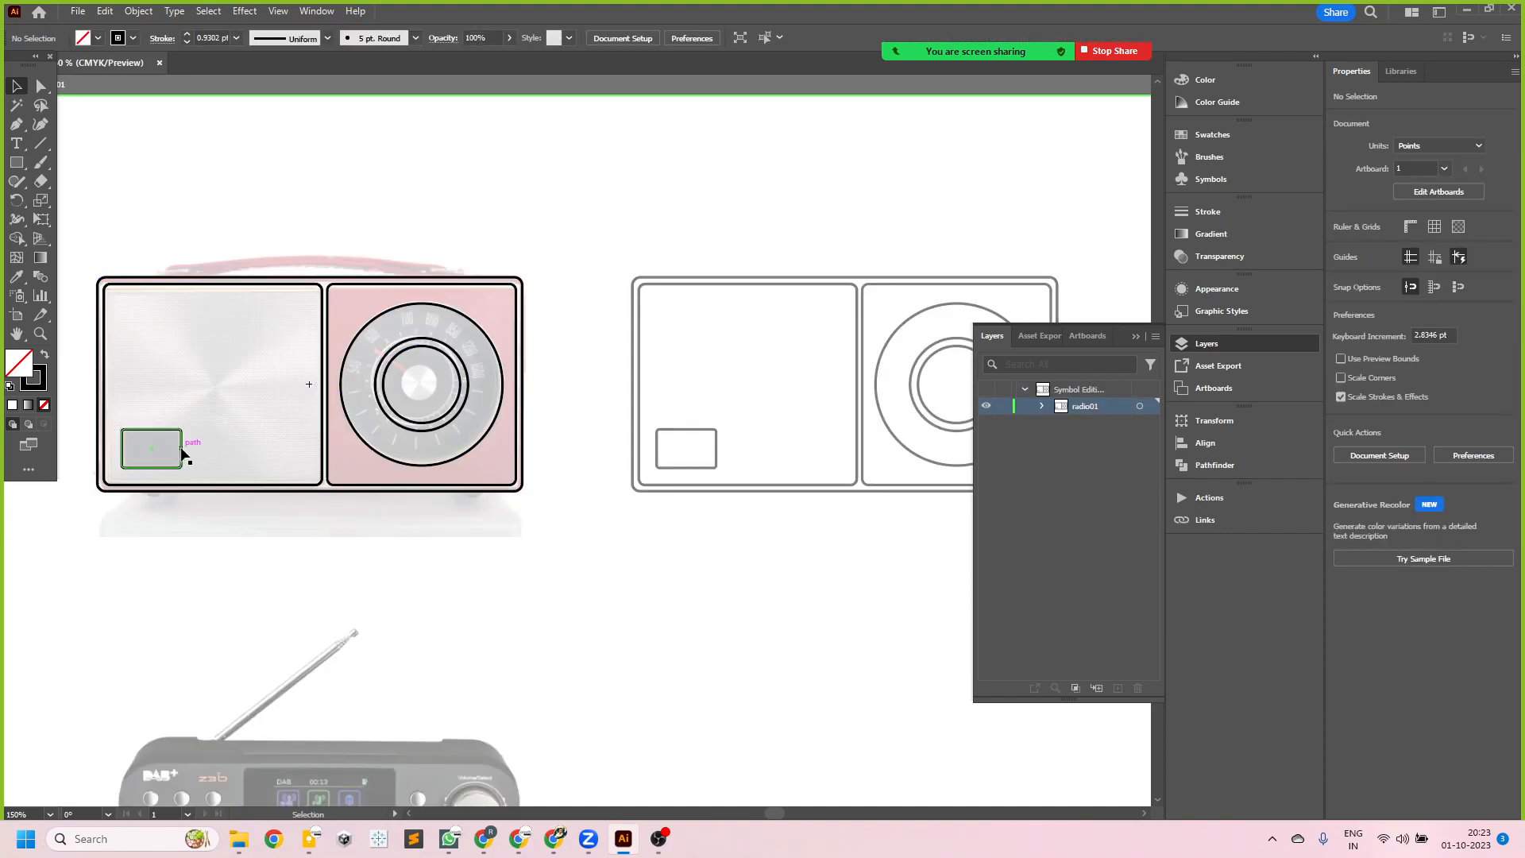
pyautogui.keyDown('shift'); pyautogui.moveTo(179, 449); pyautogui.dragTo(180, 406); pyautogui.keyUp('shift')
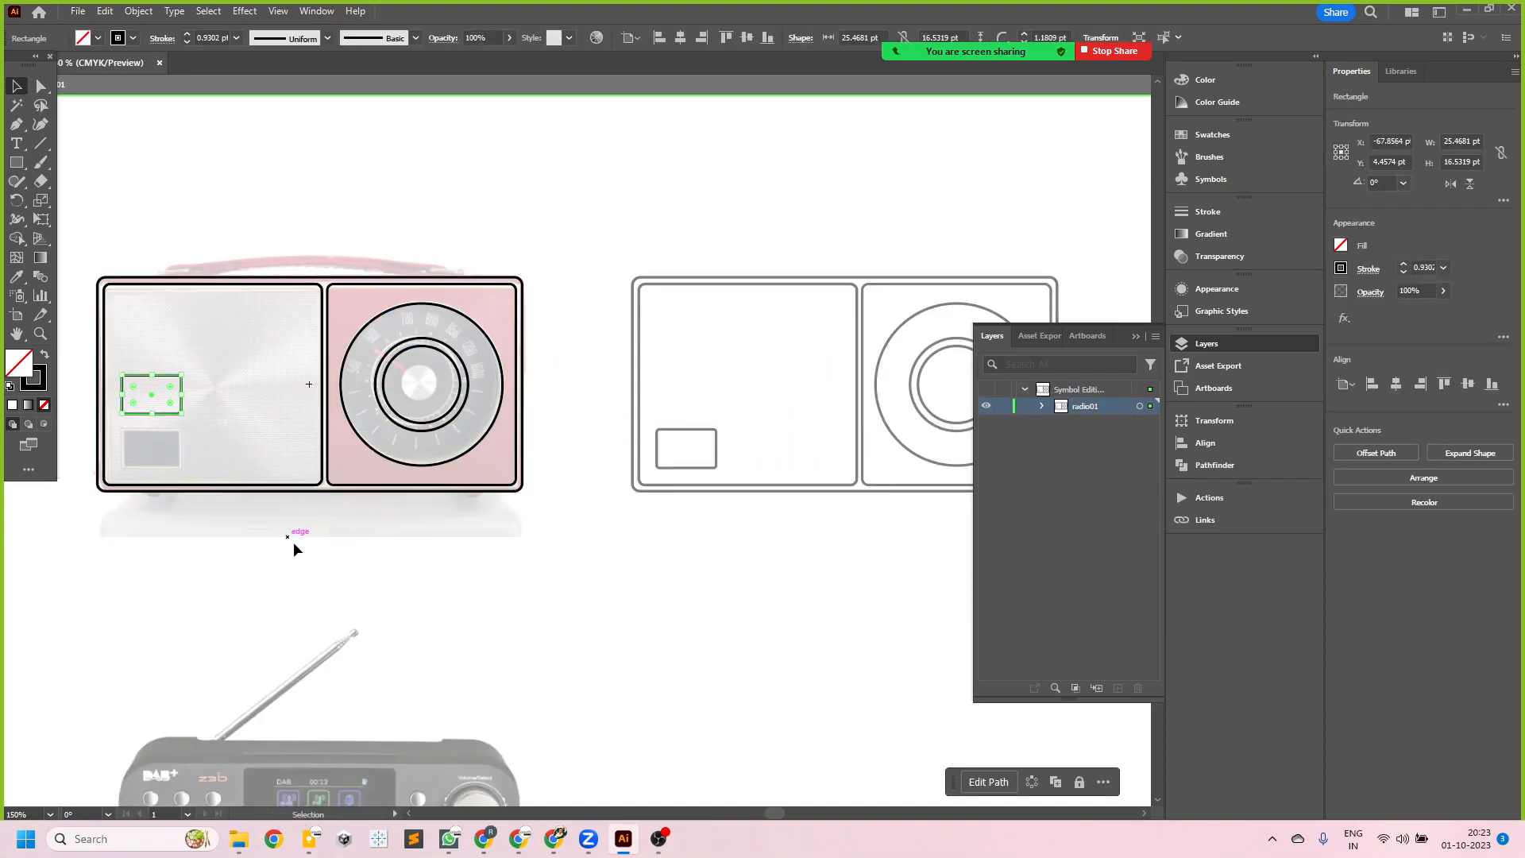
# - Exit symbol editing, undo the upward move of the radio's small window rectangle, and exit symbol editing again
pyautogui.doubleClick(298, 574)
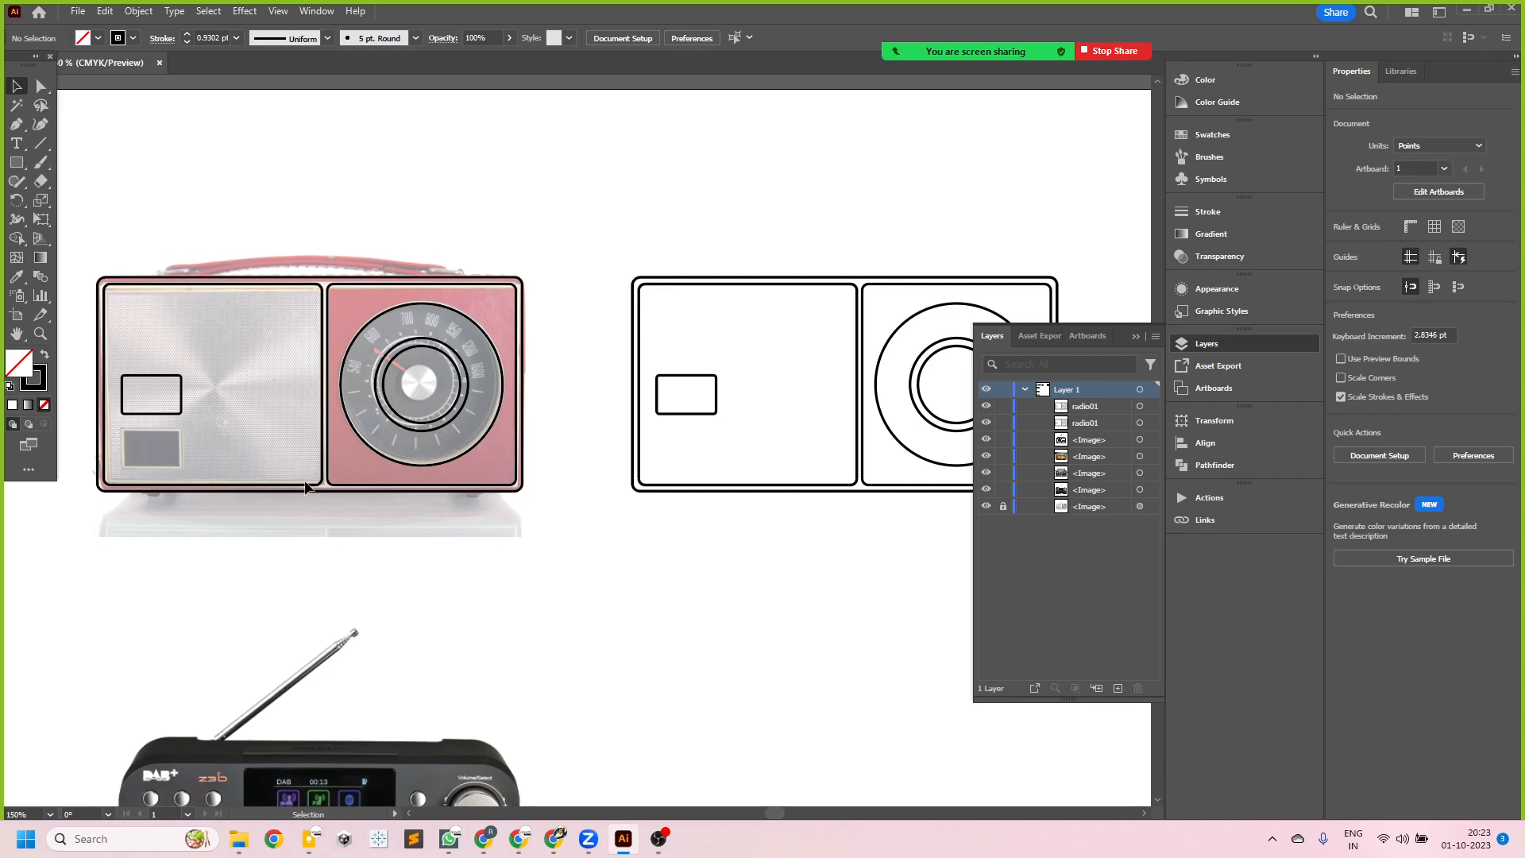
pyautogui.press('a')
pyautogui.press('v')
pyautogui.hotkey('ctrl', 'z')
pyautogui.hotkey('ctrl', 'z')
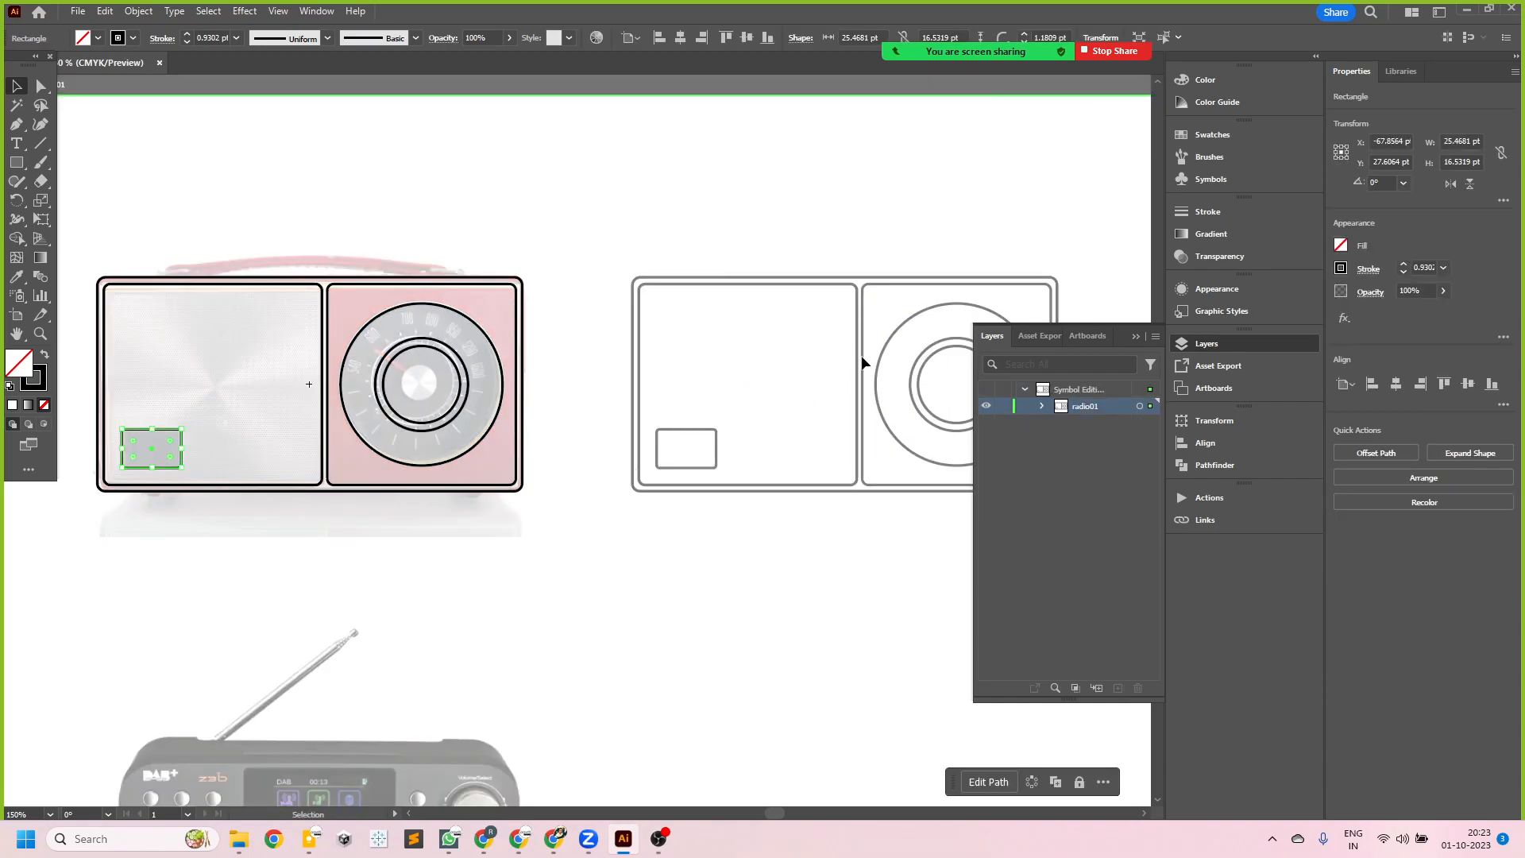
pyautogui.click(726, 573)
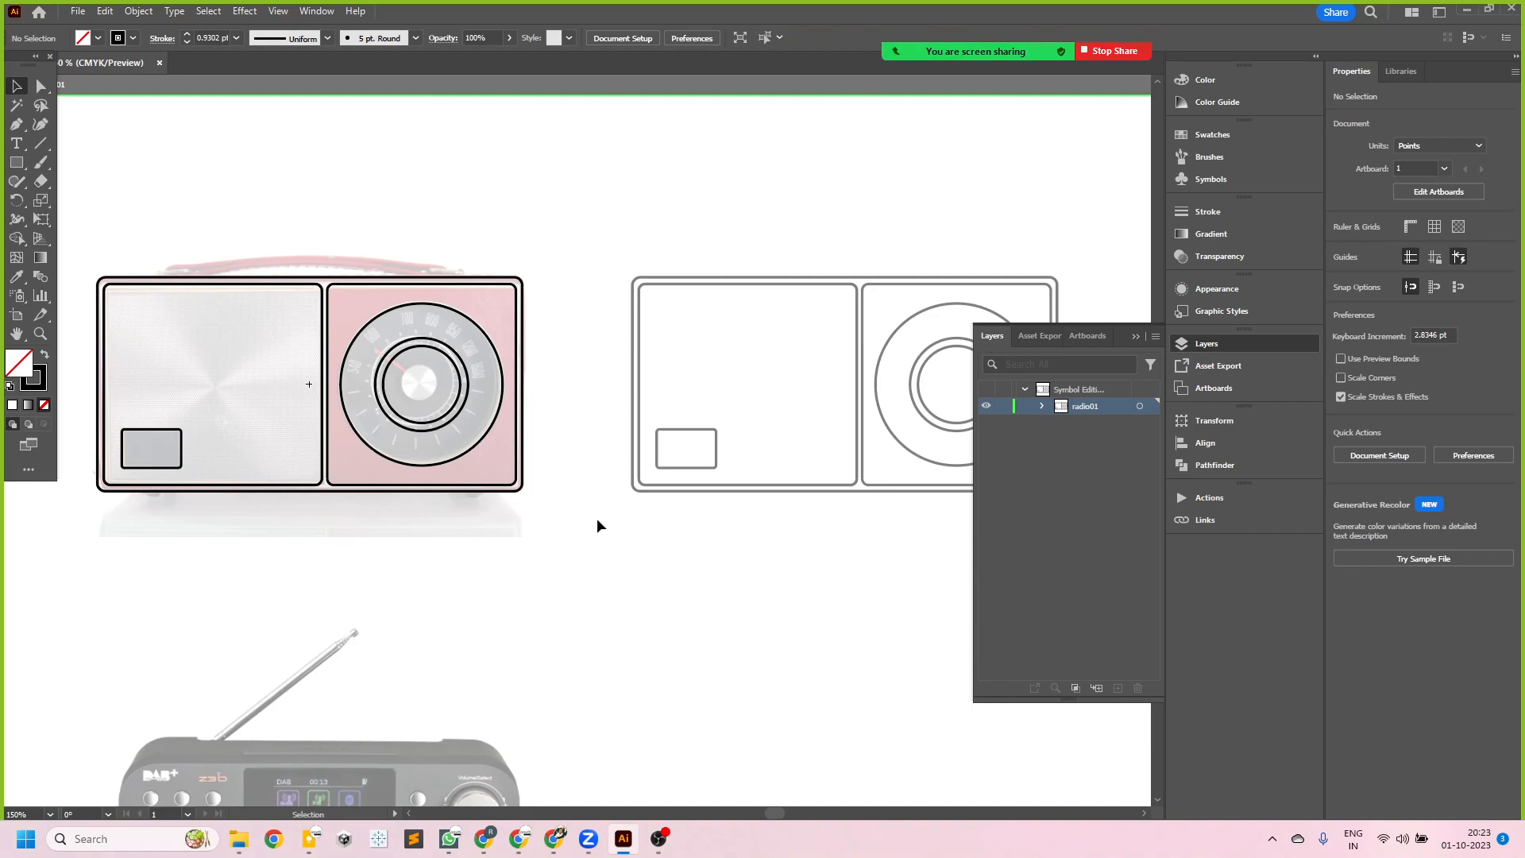
pyautogui.doubleClick(656, 531)
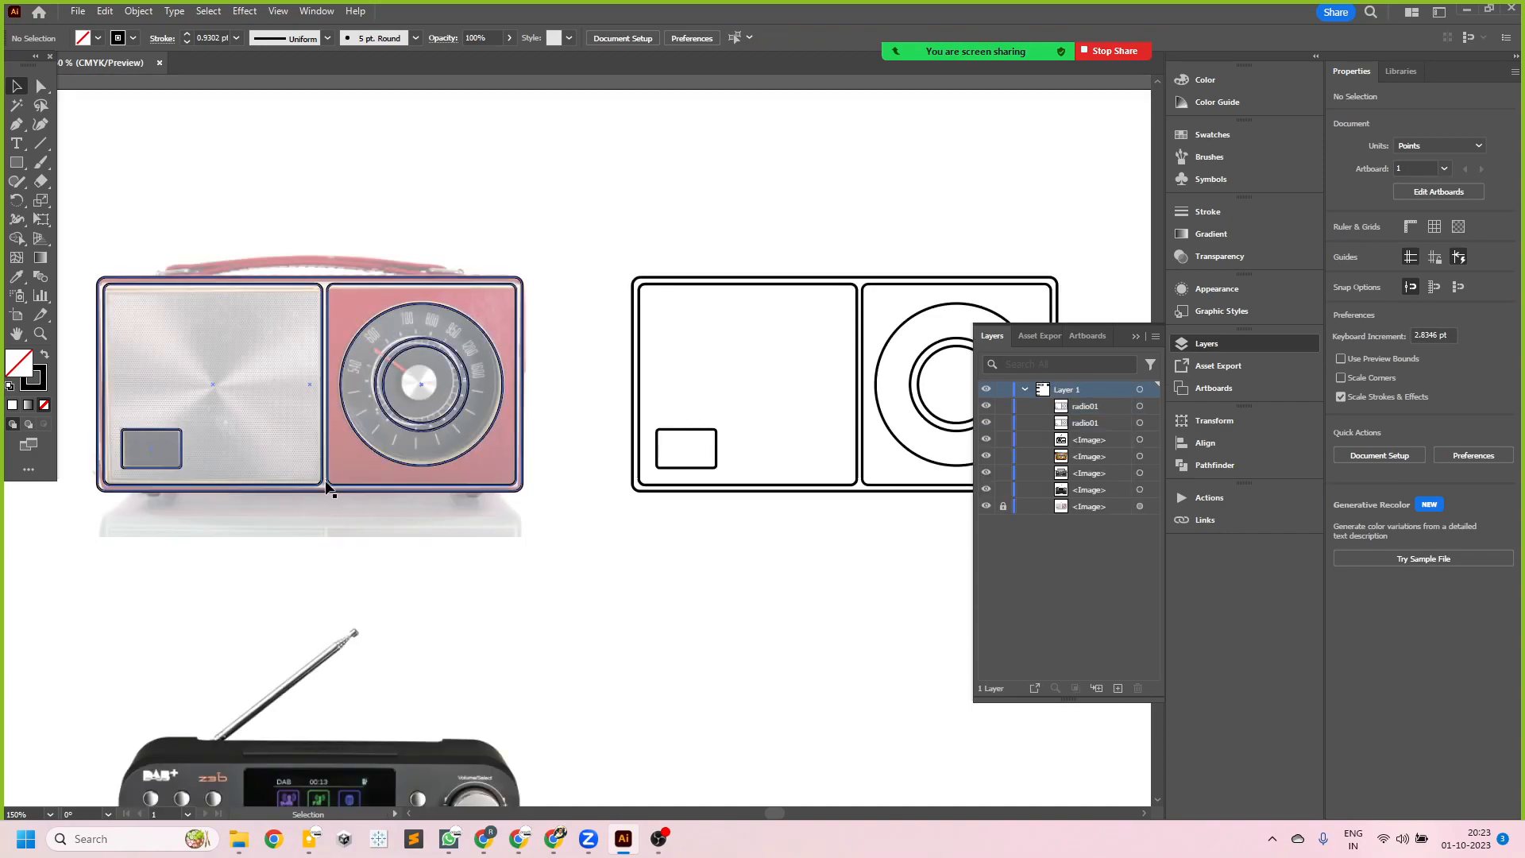
# - In the original radio01 symbol, add a concentric copy of the innermost dial circle scaled to about 15.1 pt around the center knob, and exit symbol editing
pyautogui.doubleClick(323, 429)
pyautogui.scroll(2, 467, 387)
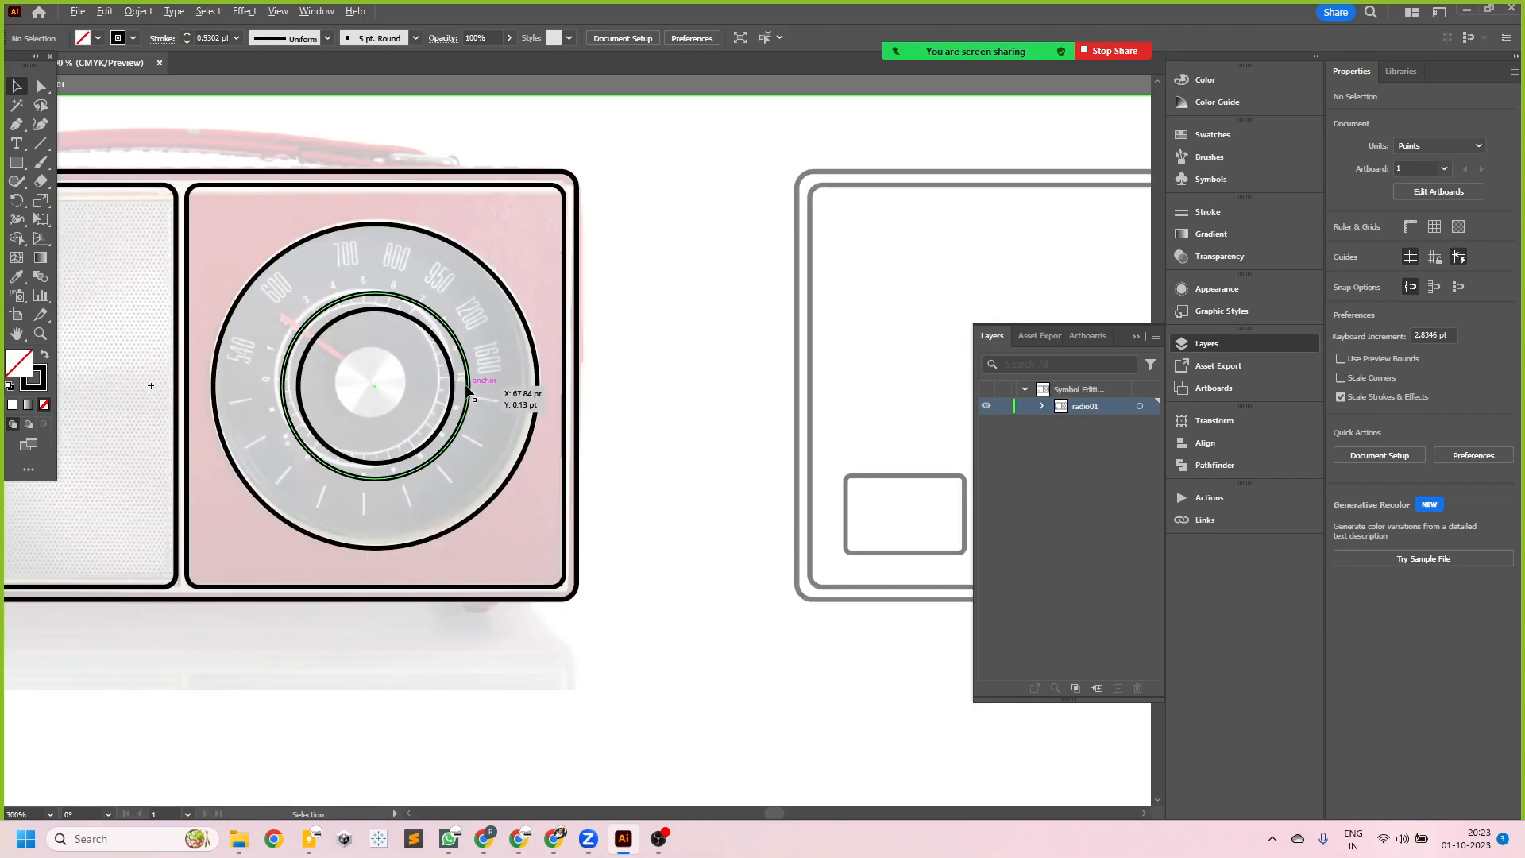
pyautogui.scroll(1, 443, 442)
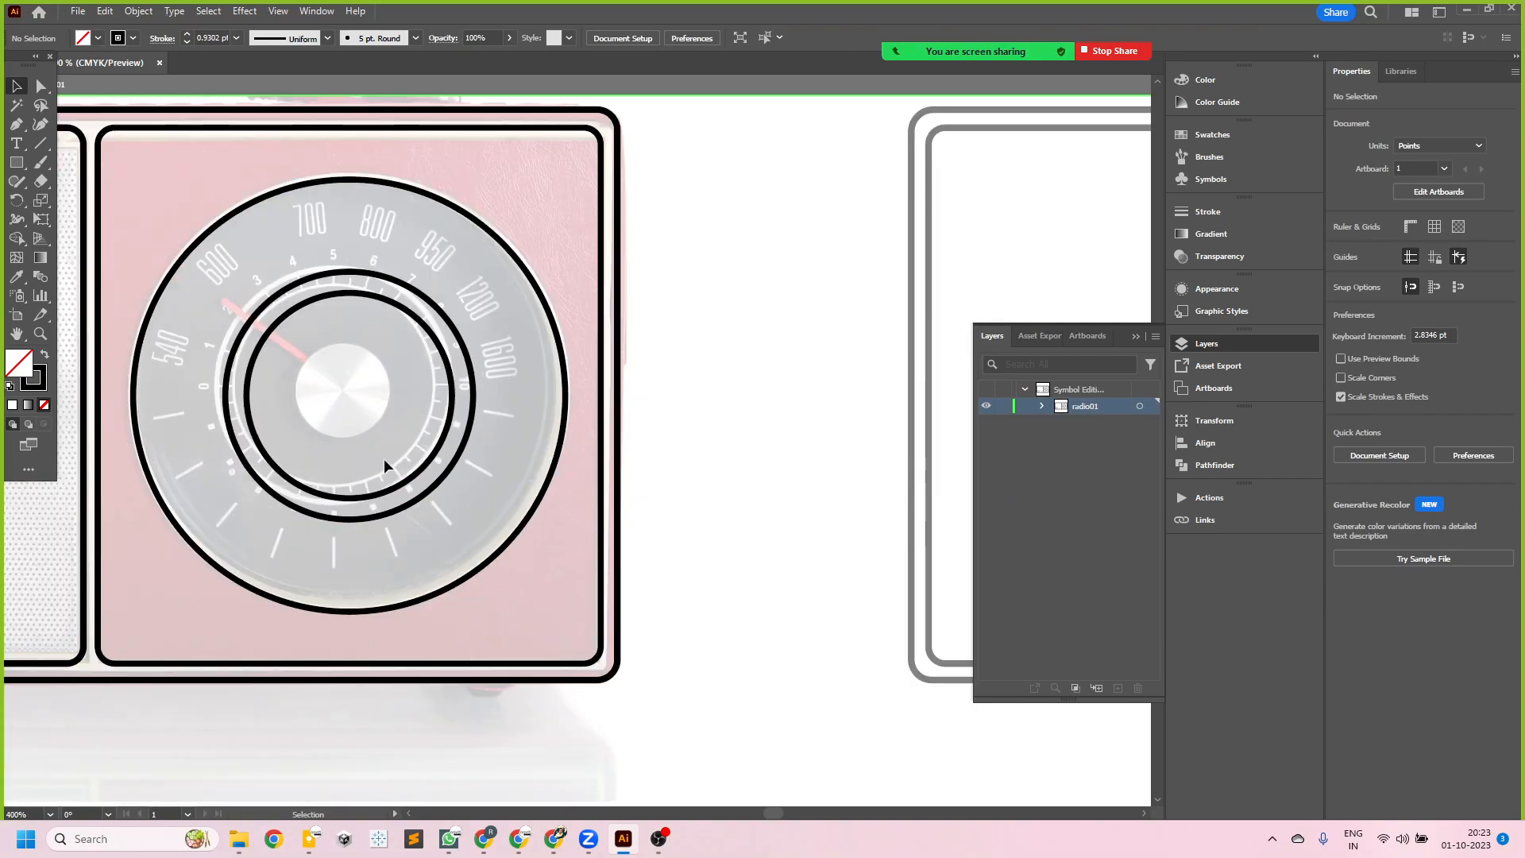
pyautogui.click(410, 475)
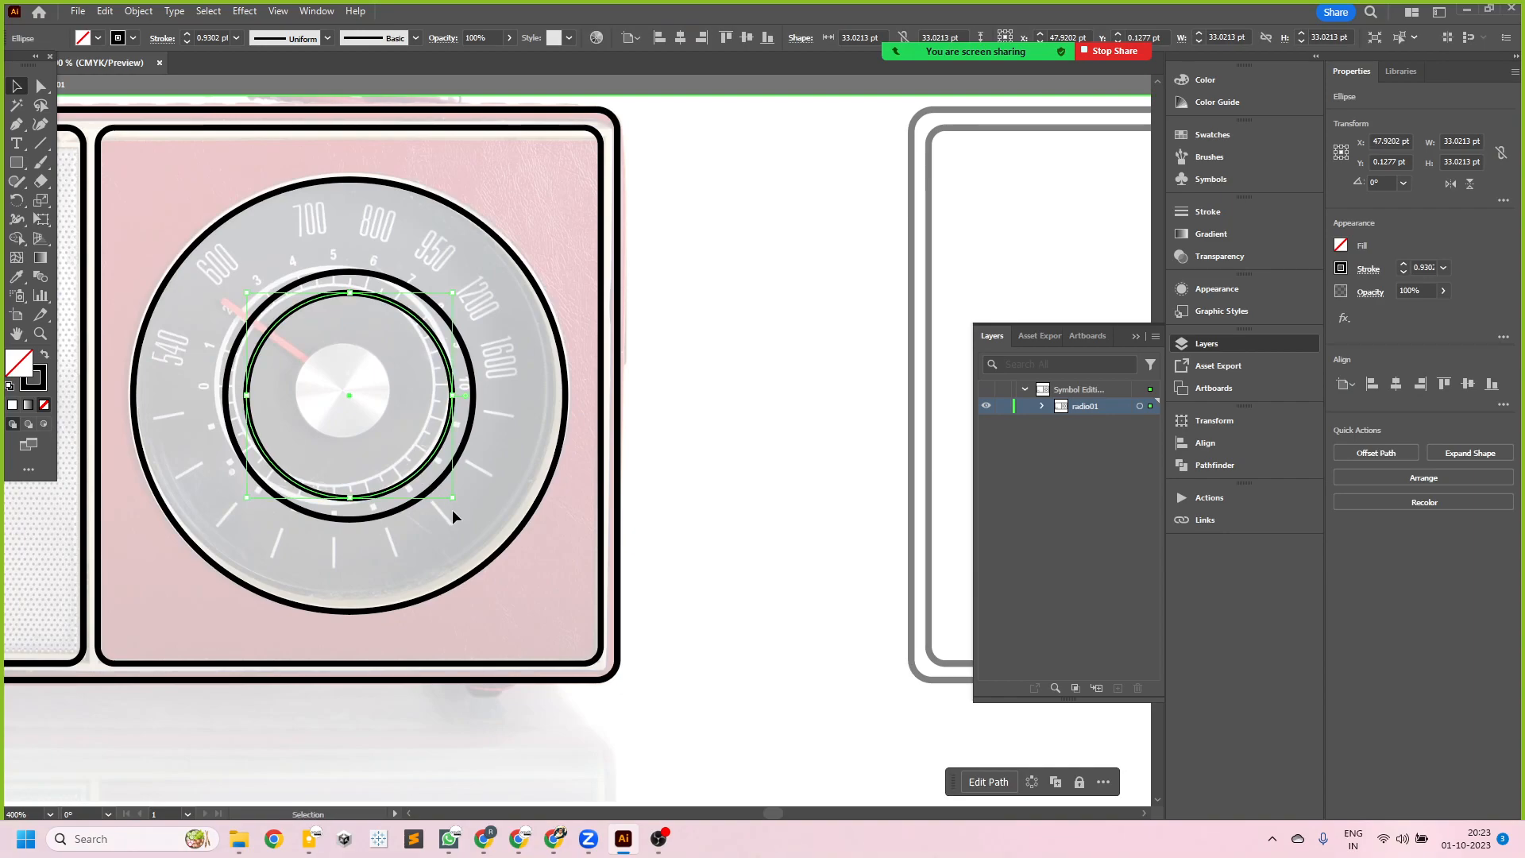
pyautogui.moveTo(452, 497); pyautogui.dragTo(398, 441)
pyautogui.scroll(-3, 548, 457)
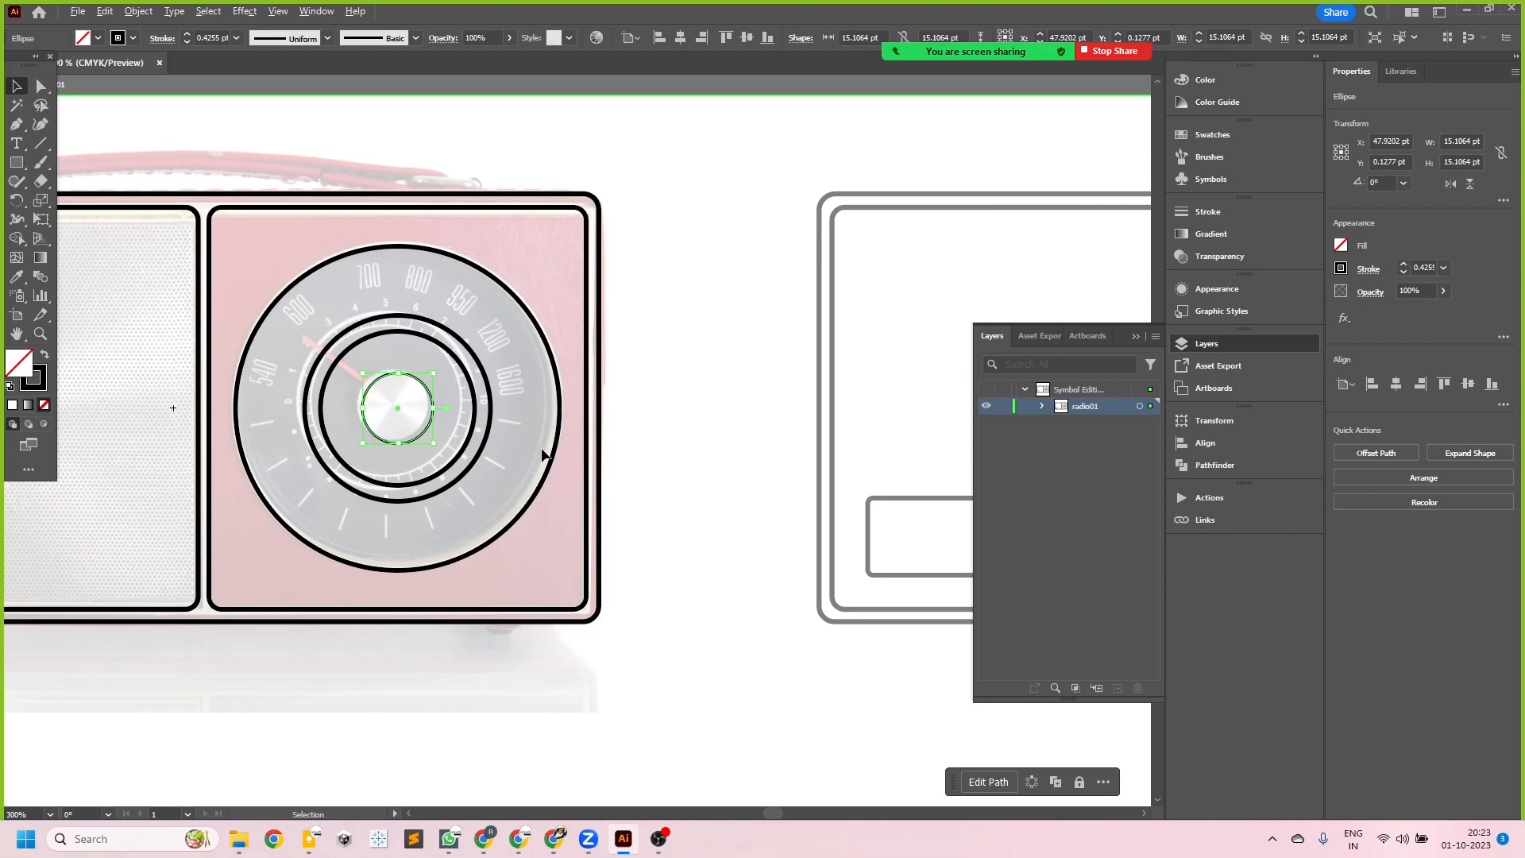
pyautogui.scroll(-2, 464, 536)
pyautogui.scroll(2, 463, 535)
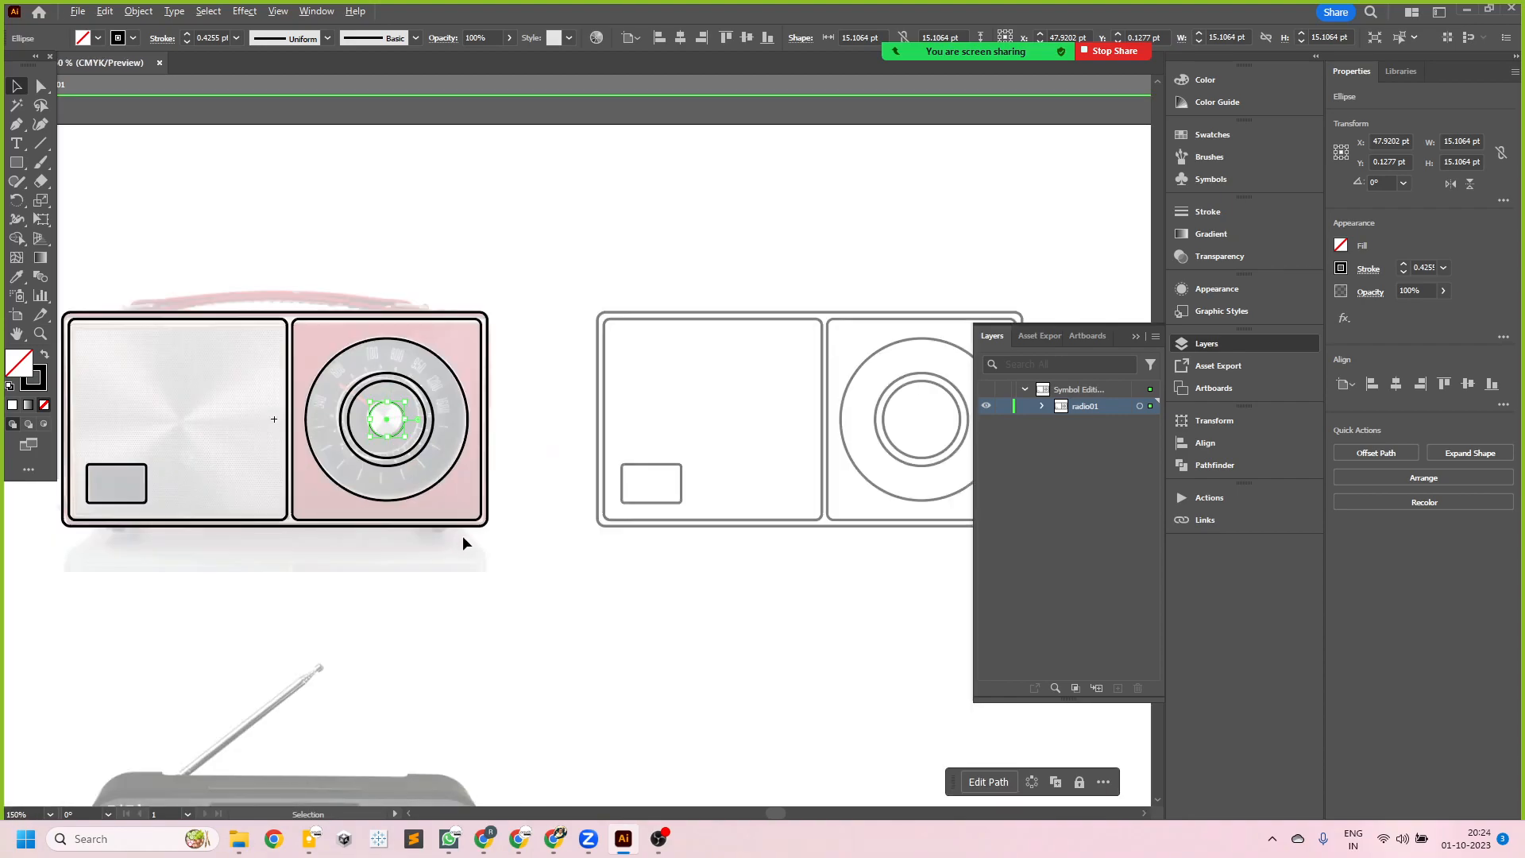
pyautogui.doubleClick(437, 601)
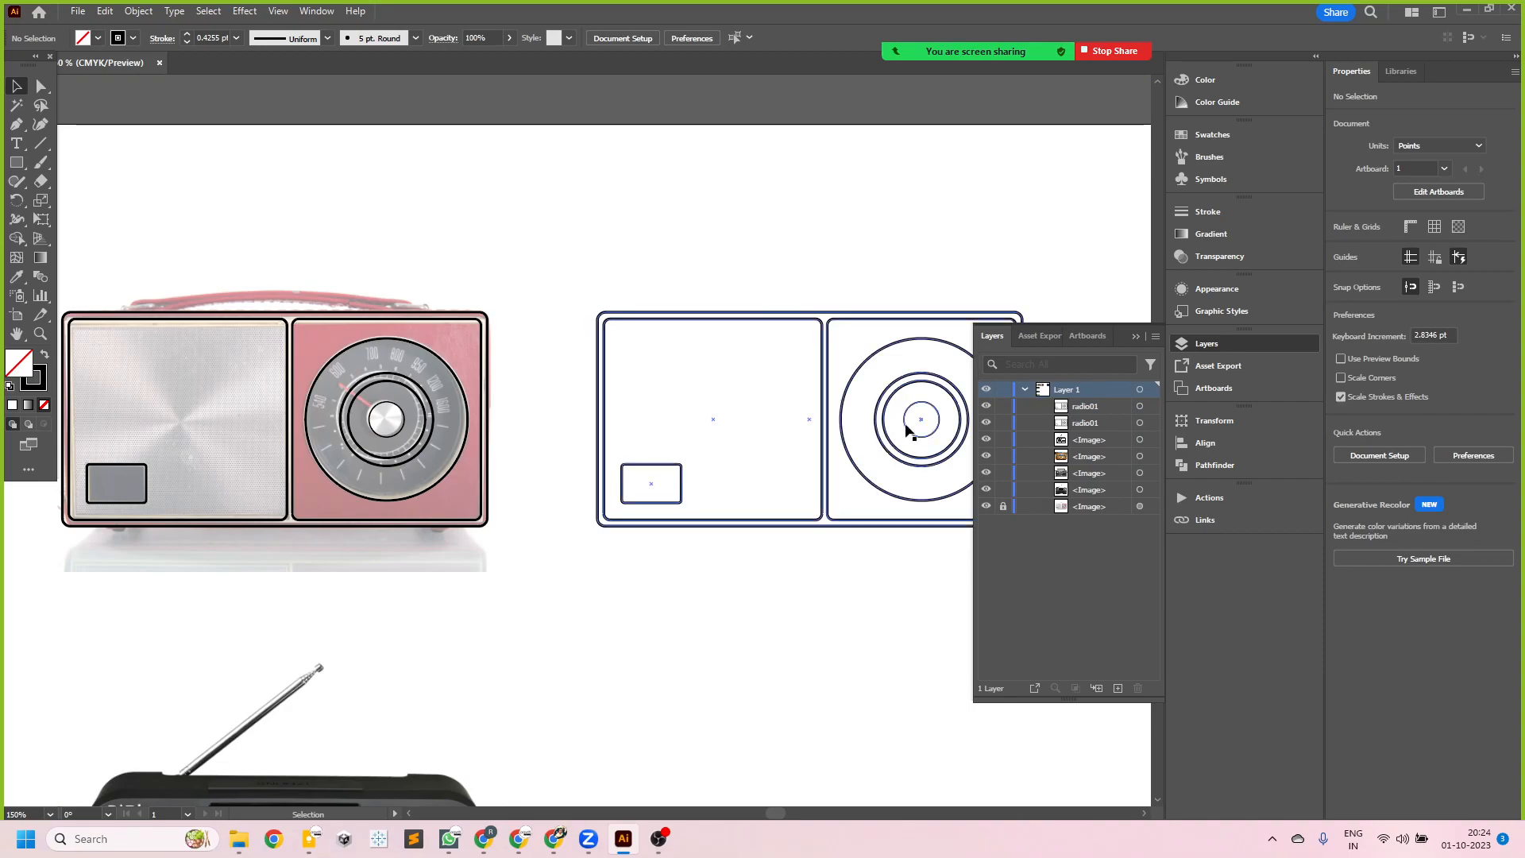
# - Compare the center knob circle on the traced radio01 instance and its copy
pyautogui.scroll(-1, 549, 518)
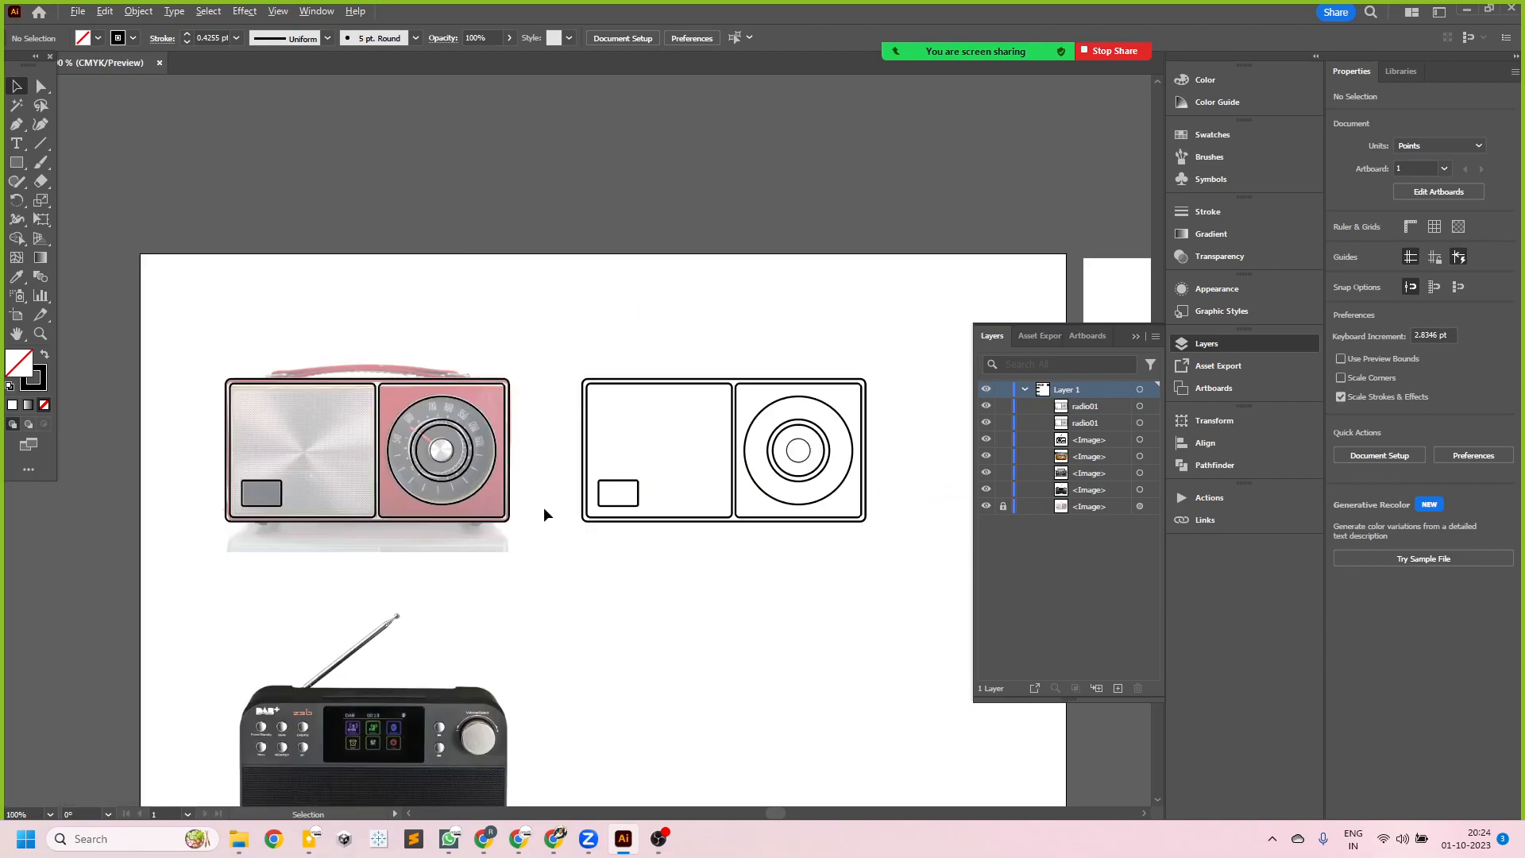
pyautogui.scroll(3, 381, 458)
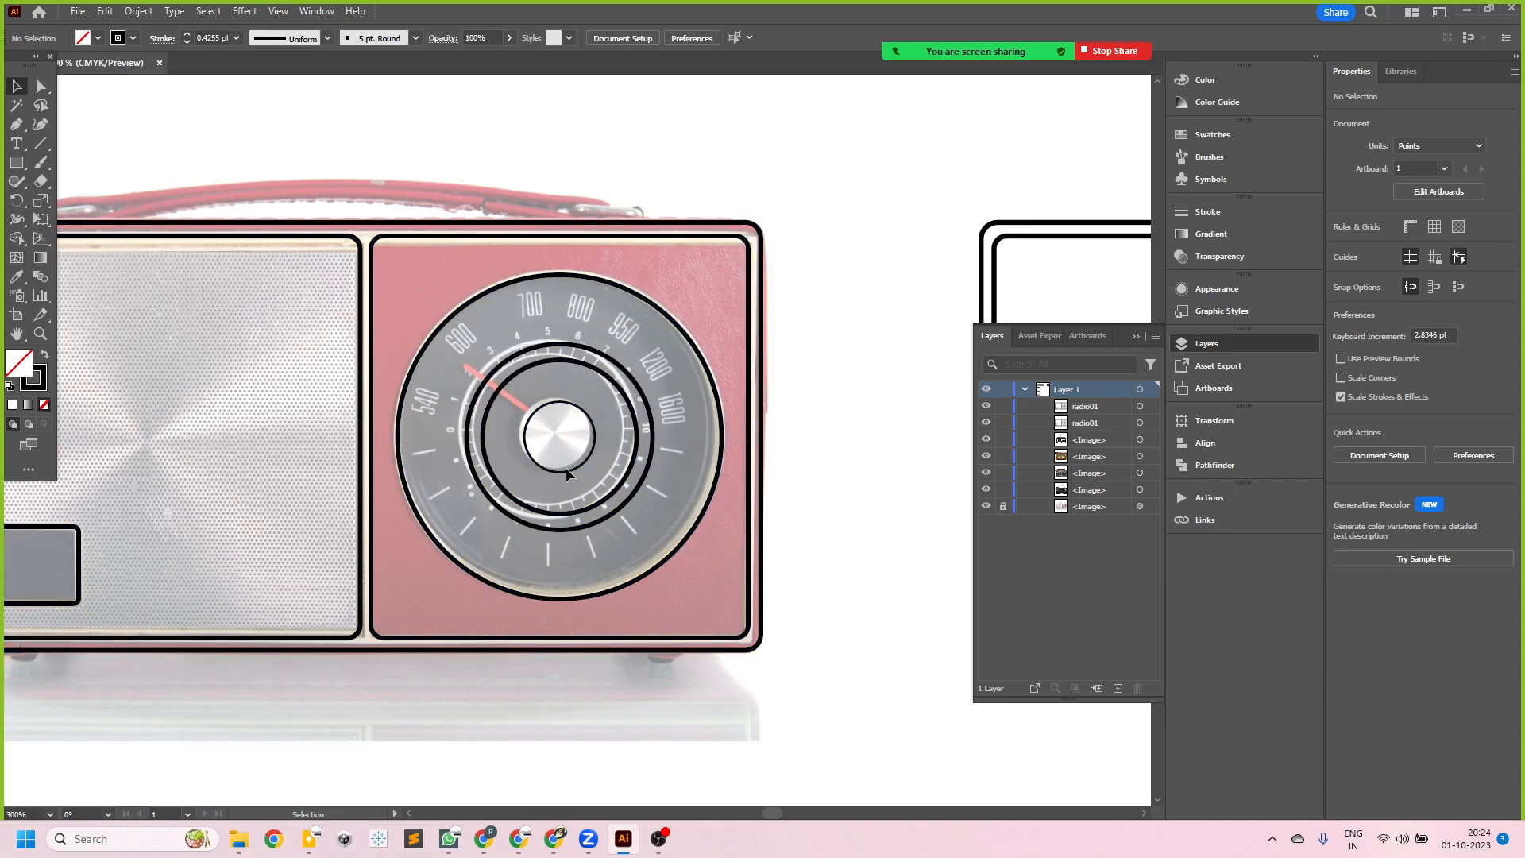
pyautogui.scroll(-2, 429, 436)
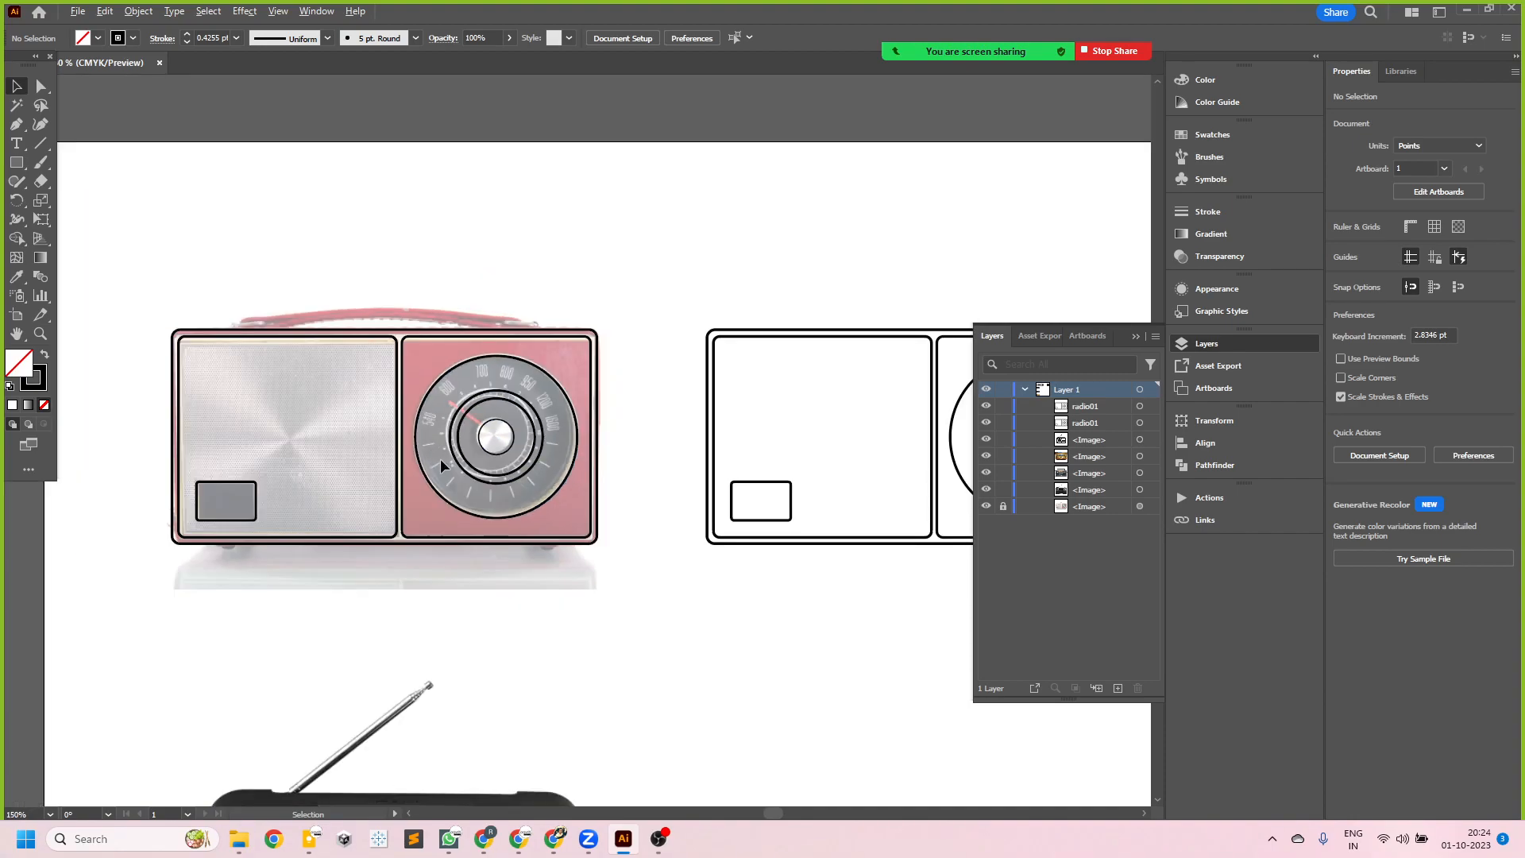
pyautogui.scroll(-2, 440, 460)
pyautogui.scroll(3, 618, 433)
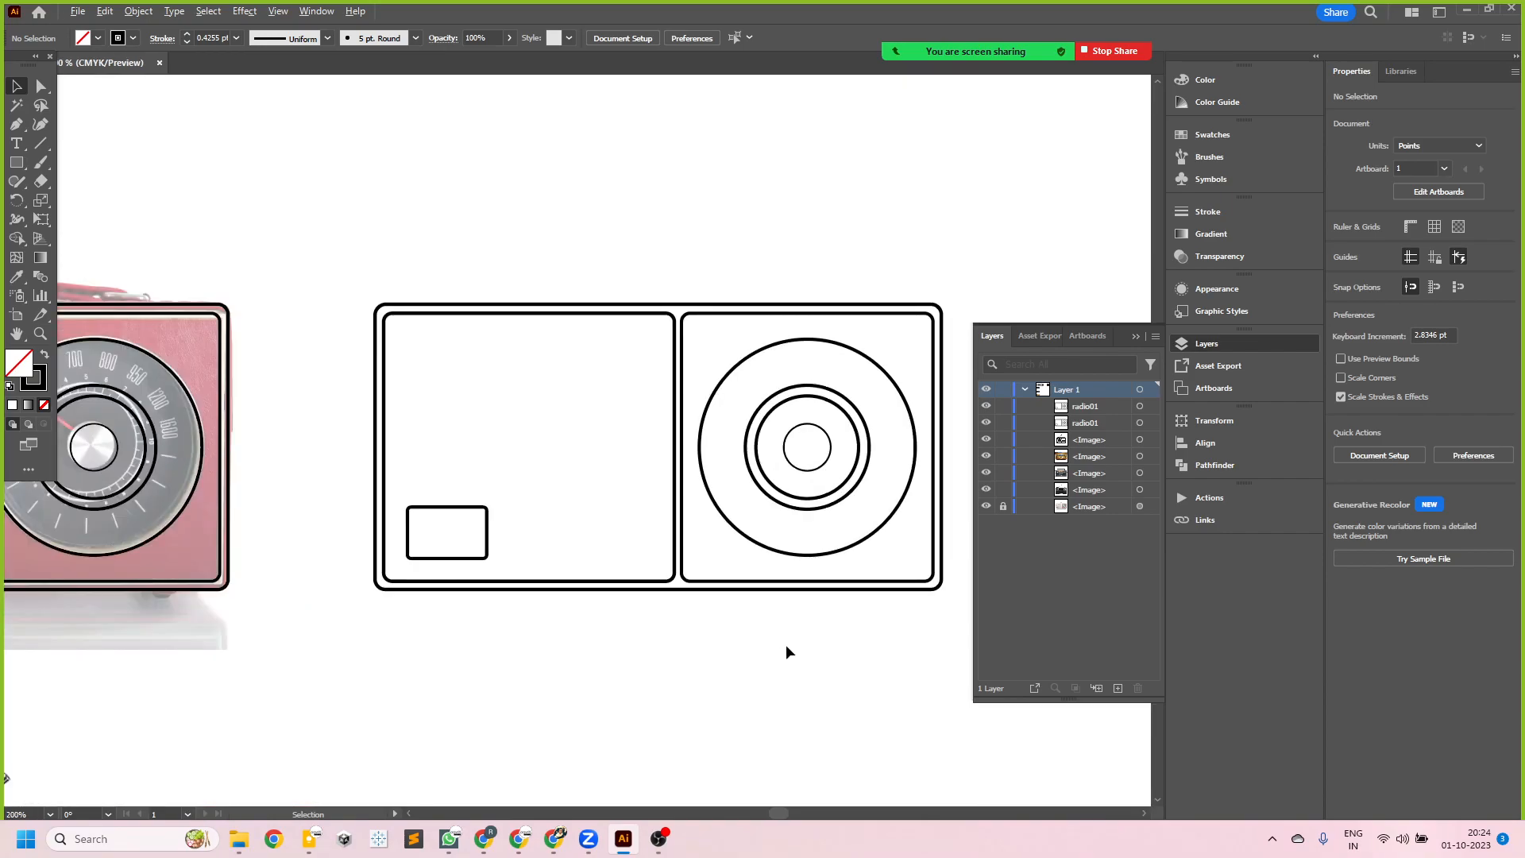
pyautogui.scroll(-1, 788, 647)
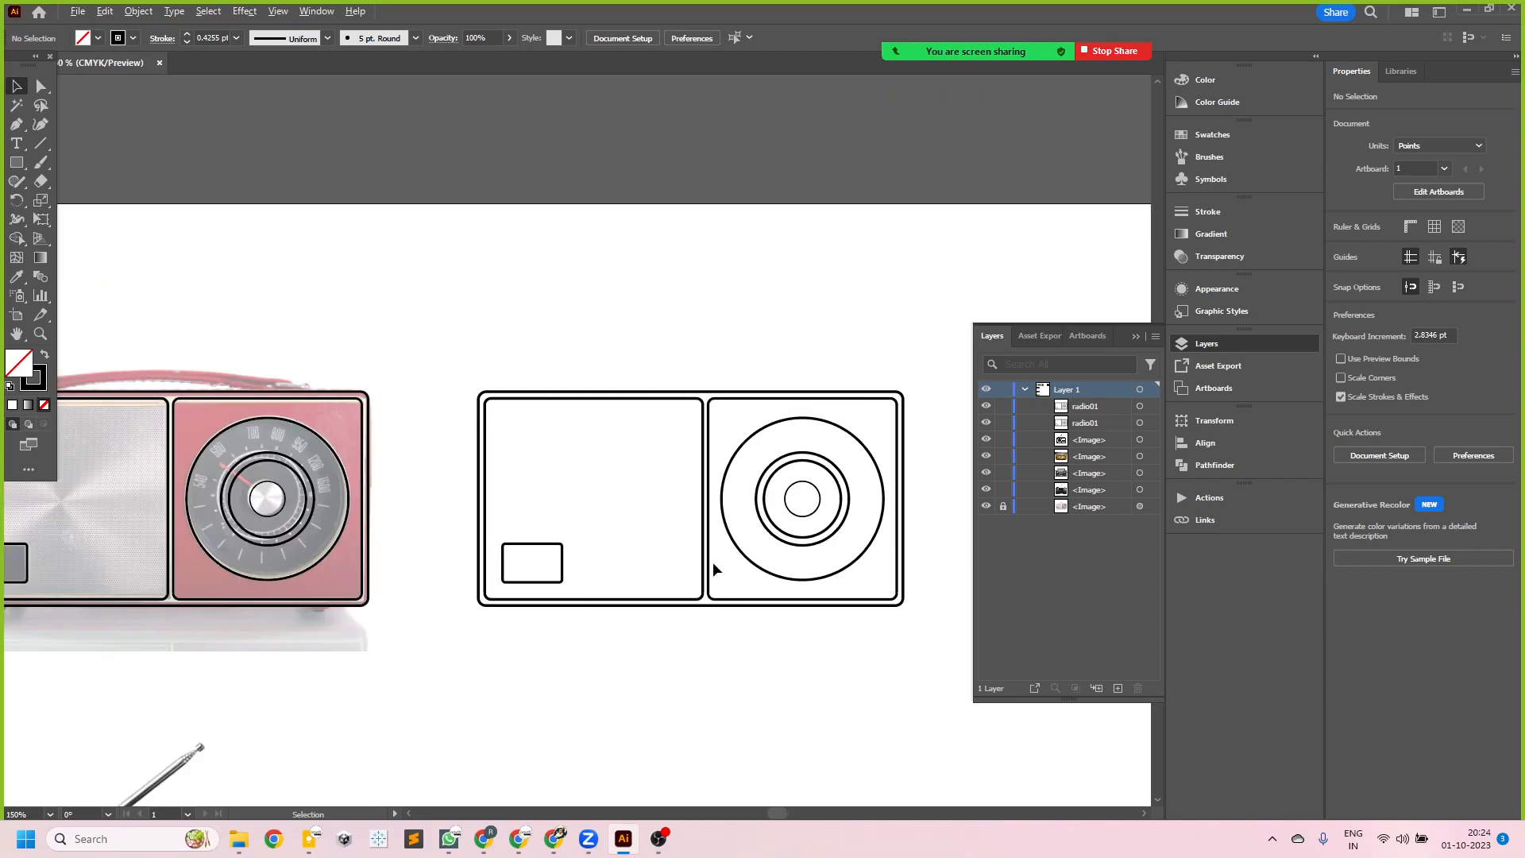
pyautogui.scroll(3, 713, 561)
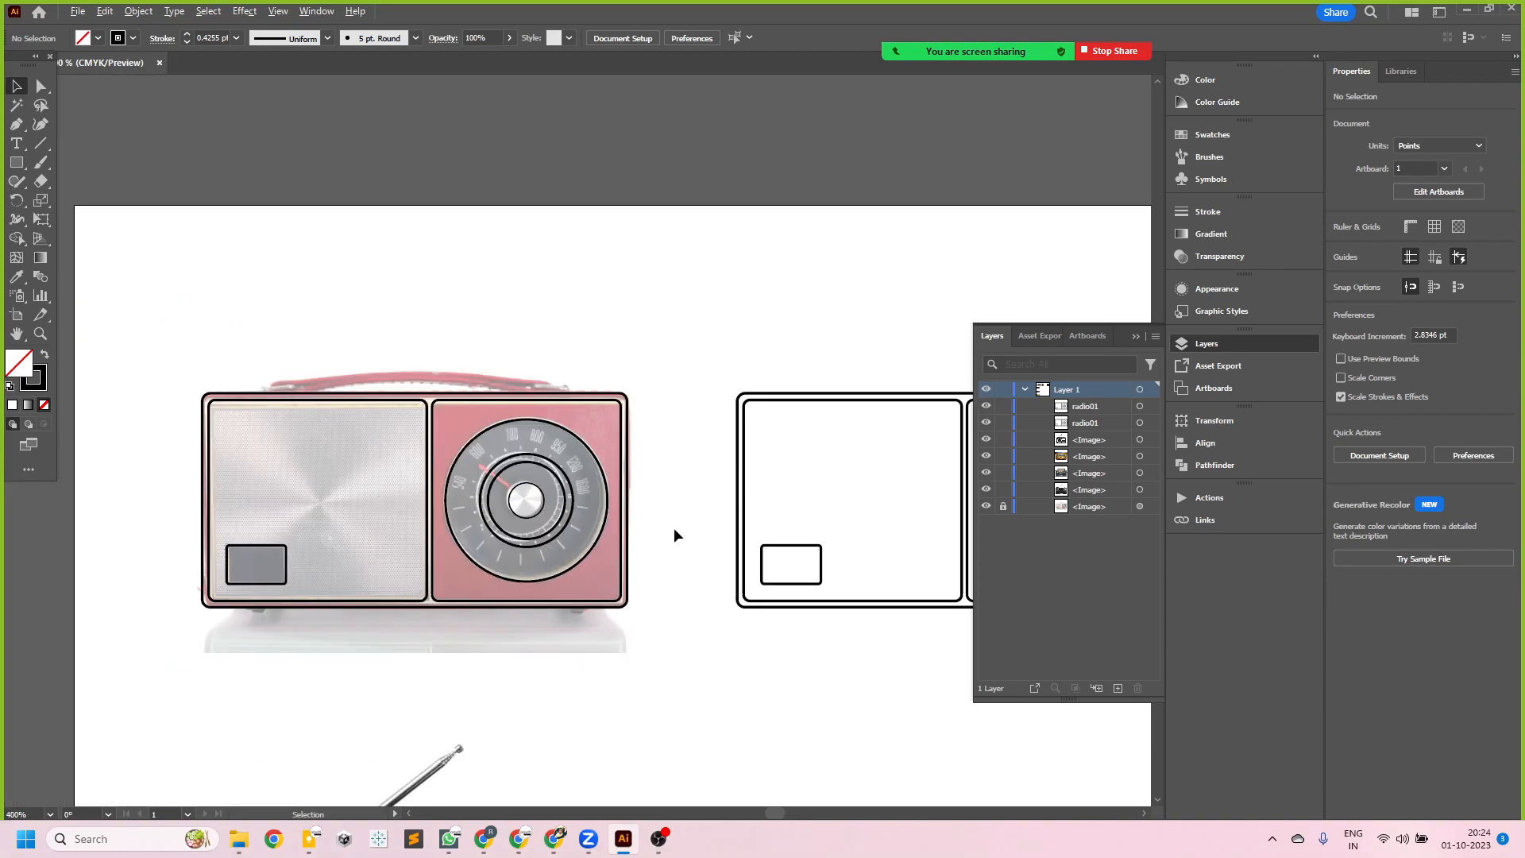
pyautogui.scroll(2, 508, 514)
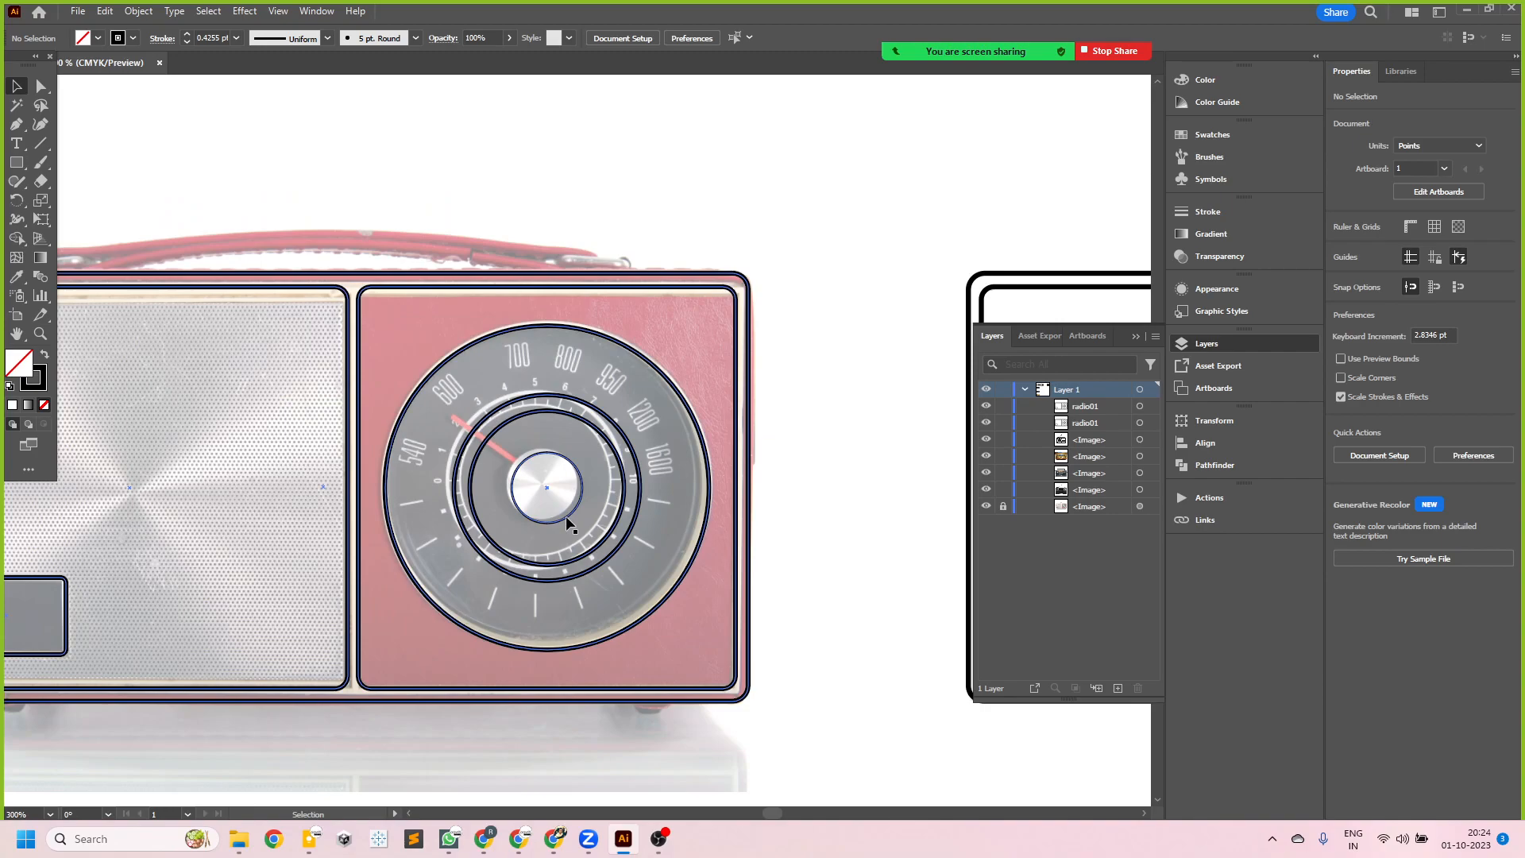
pyautogui.scroll(-2, 635, 525)
pyautogui.scroll(1, 579, 540)
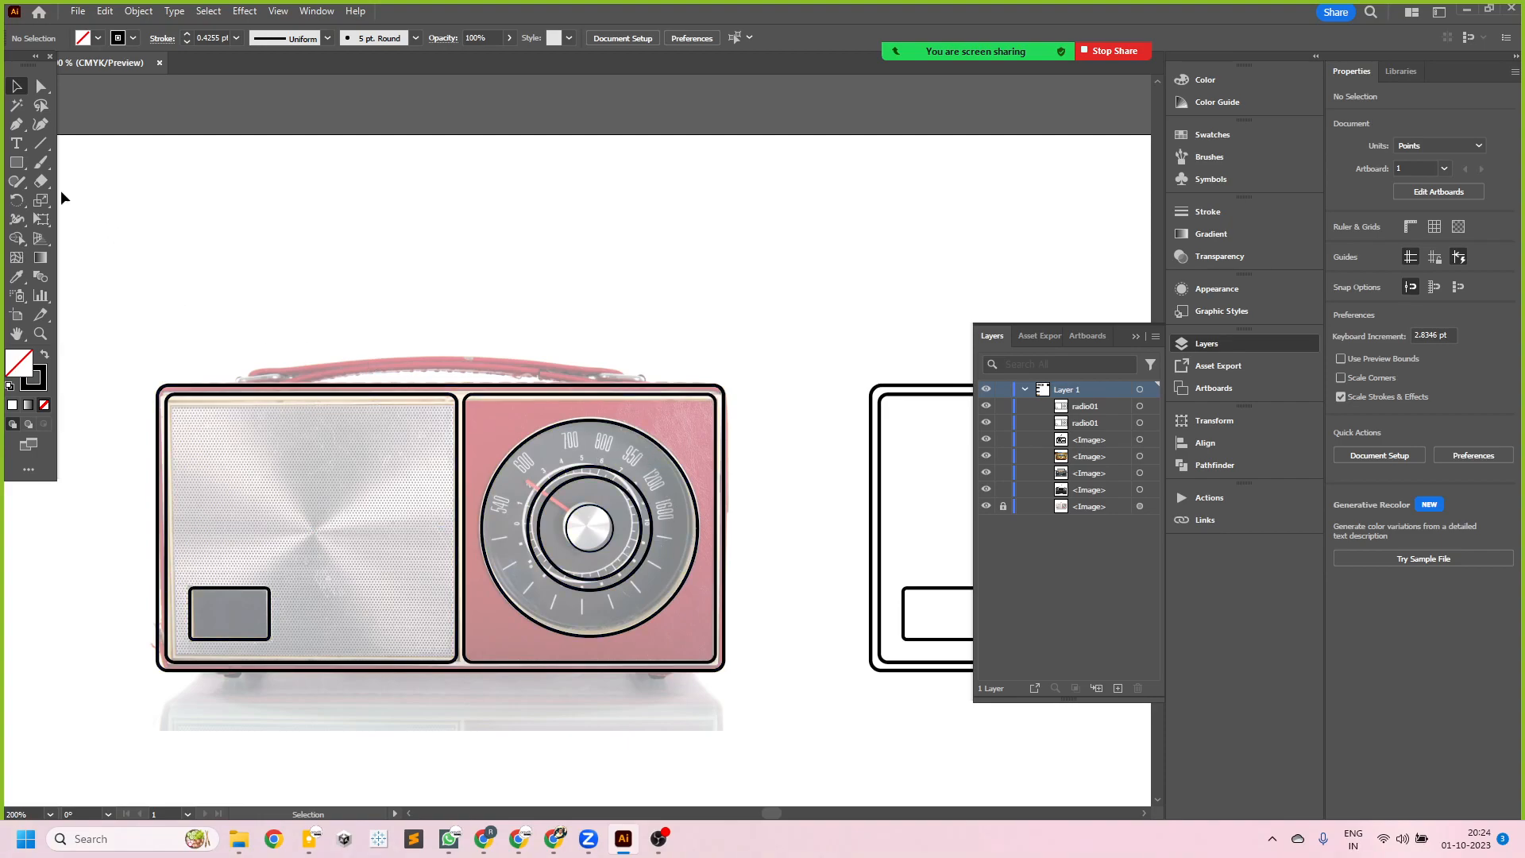
pyautogui.click(17, 164)
pyautogui.moveTo(241, 370); pyautogui.dragTo(293, 385)
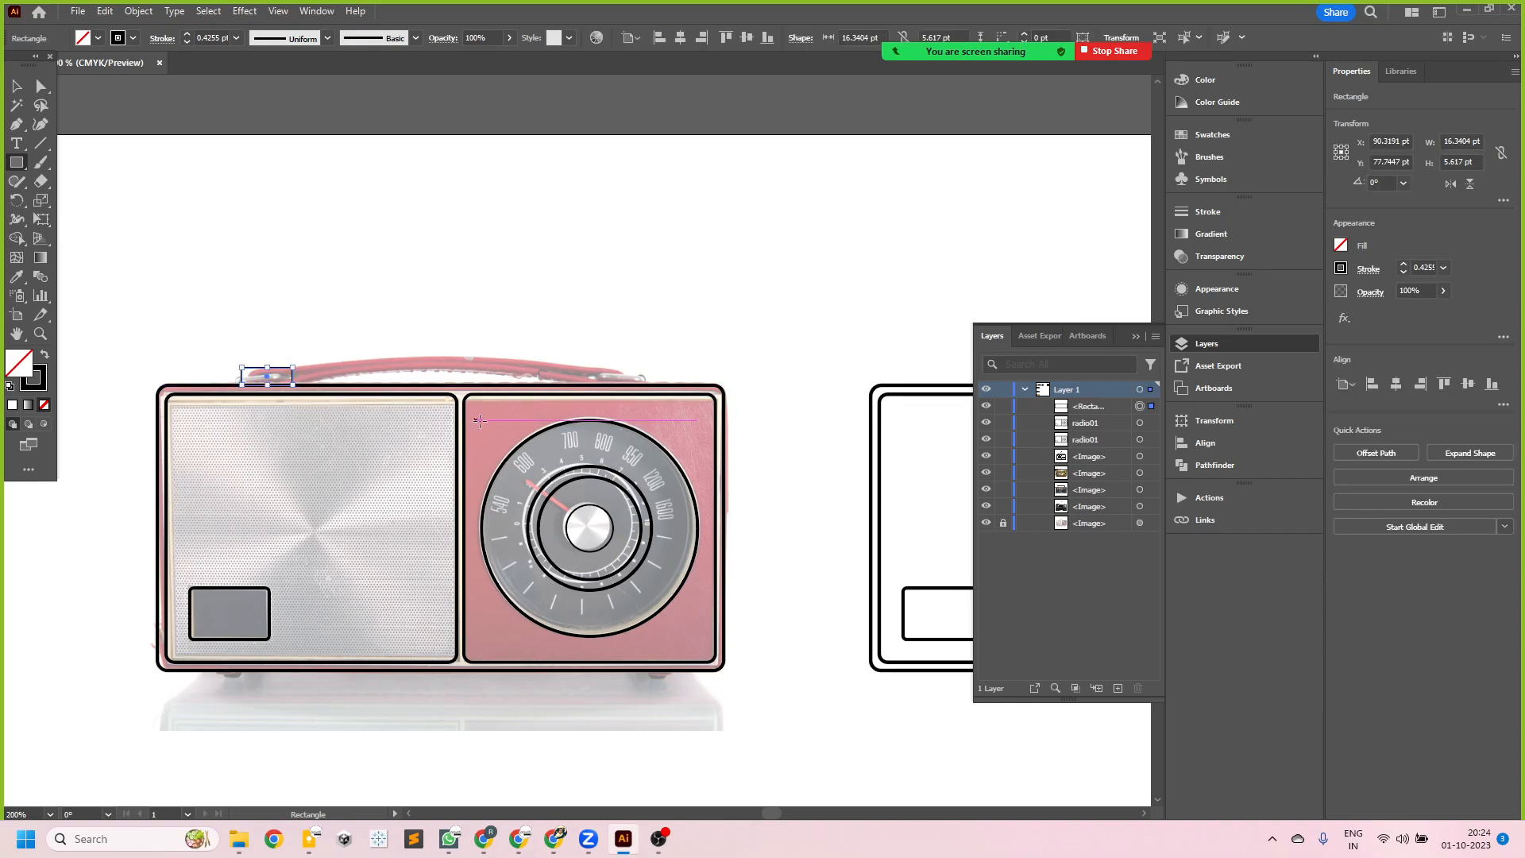
pyautogui.scroll(-2, 389, 410)
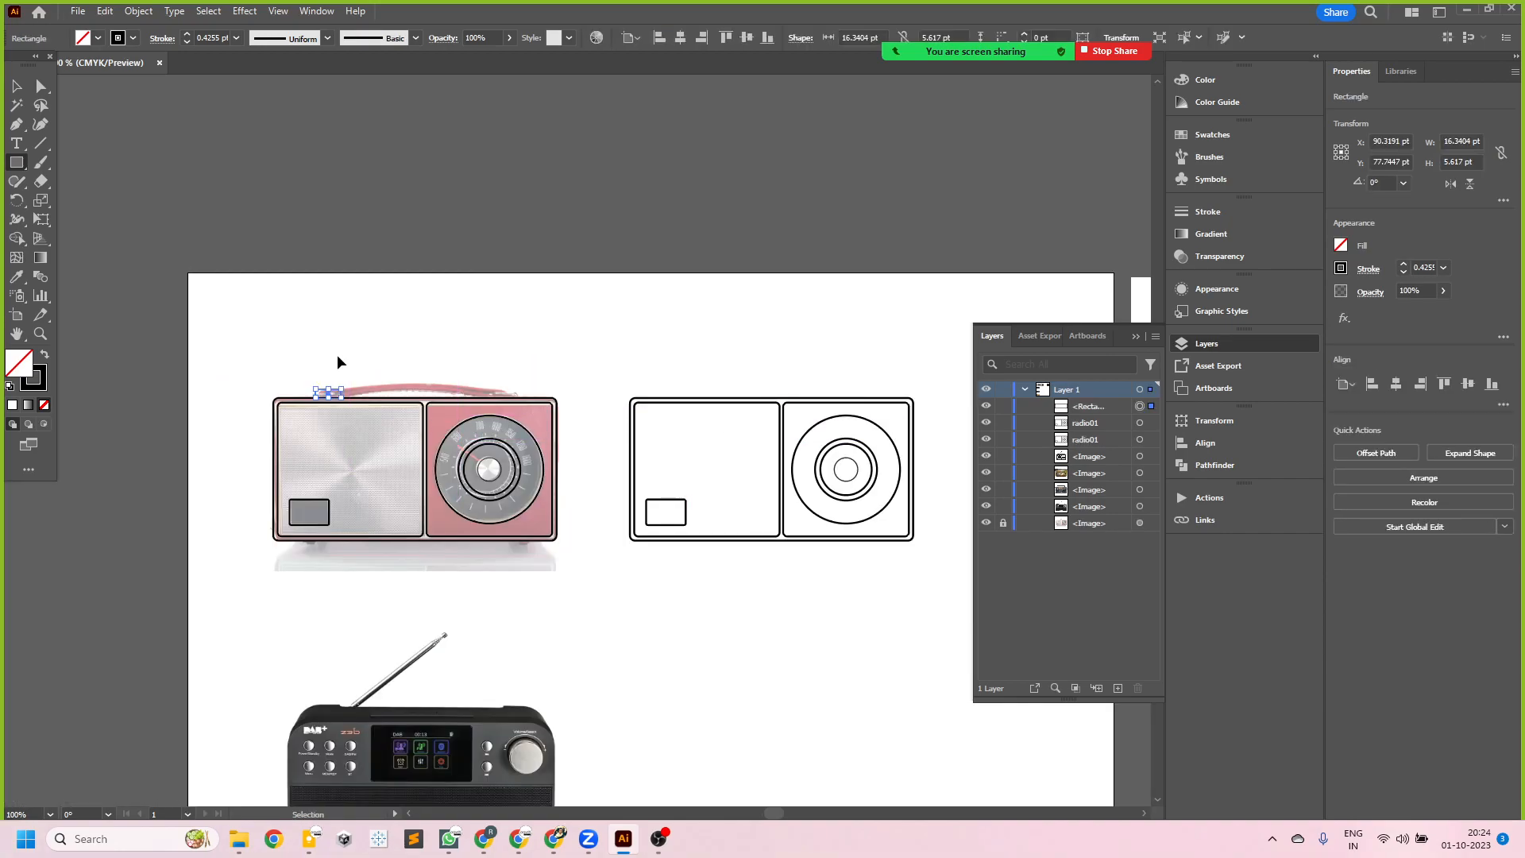
pyautogui.press('Delete')
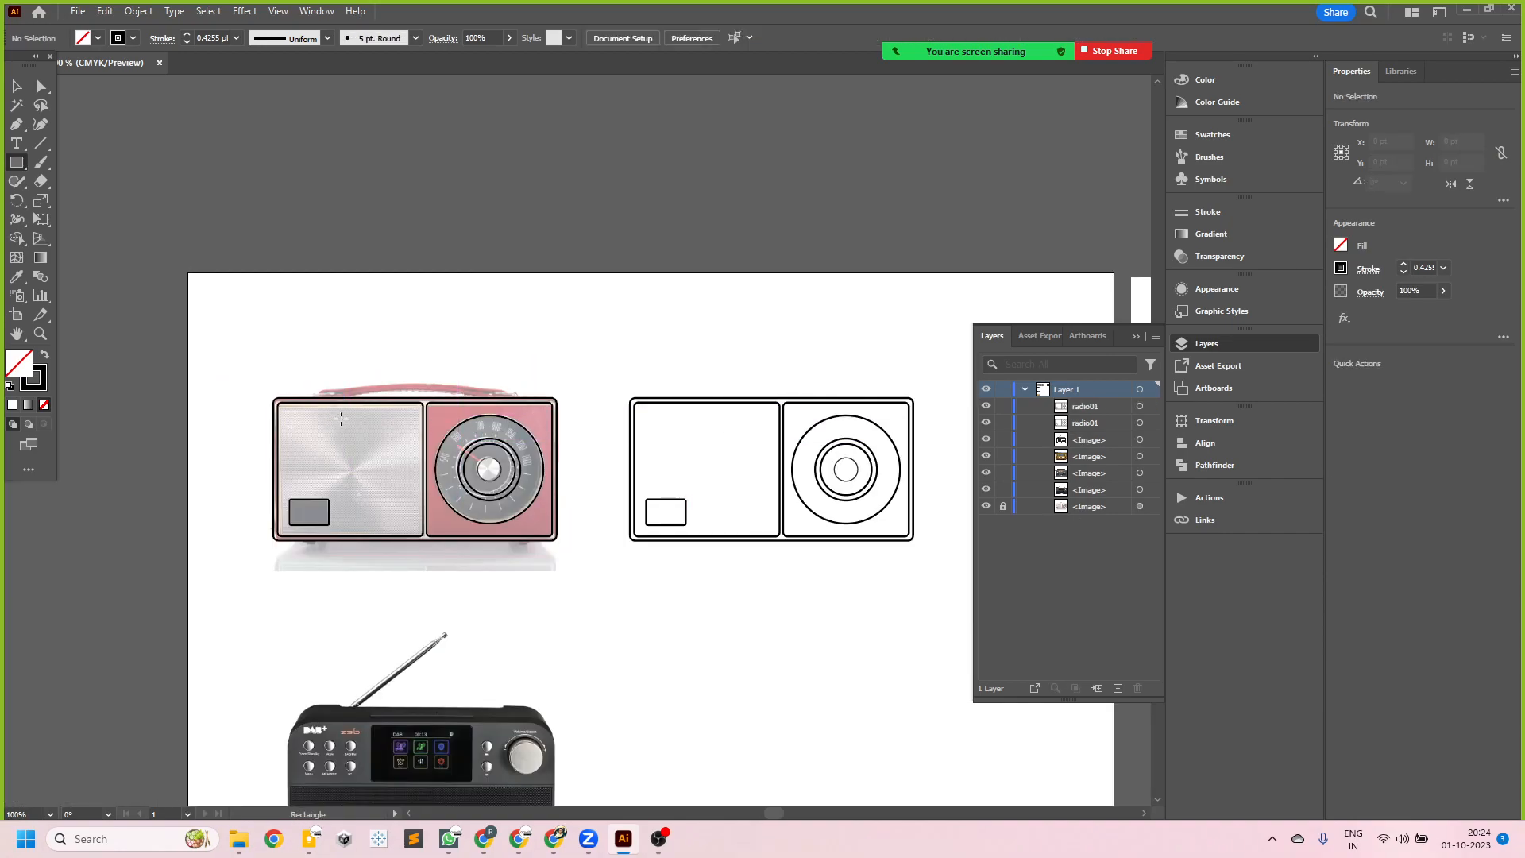
# - Open the original radio01 instance for symbol editing and dock the floating toolbar beside the canvas
pyautogui.scroll(1, 332, 424)
pyautogui.click(17, 86)
pyautogui.scroll(1, 289, 429)
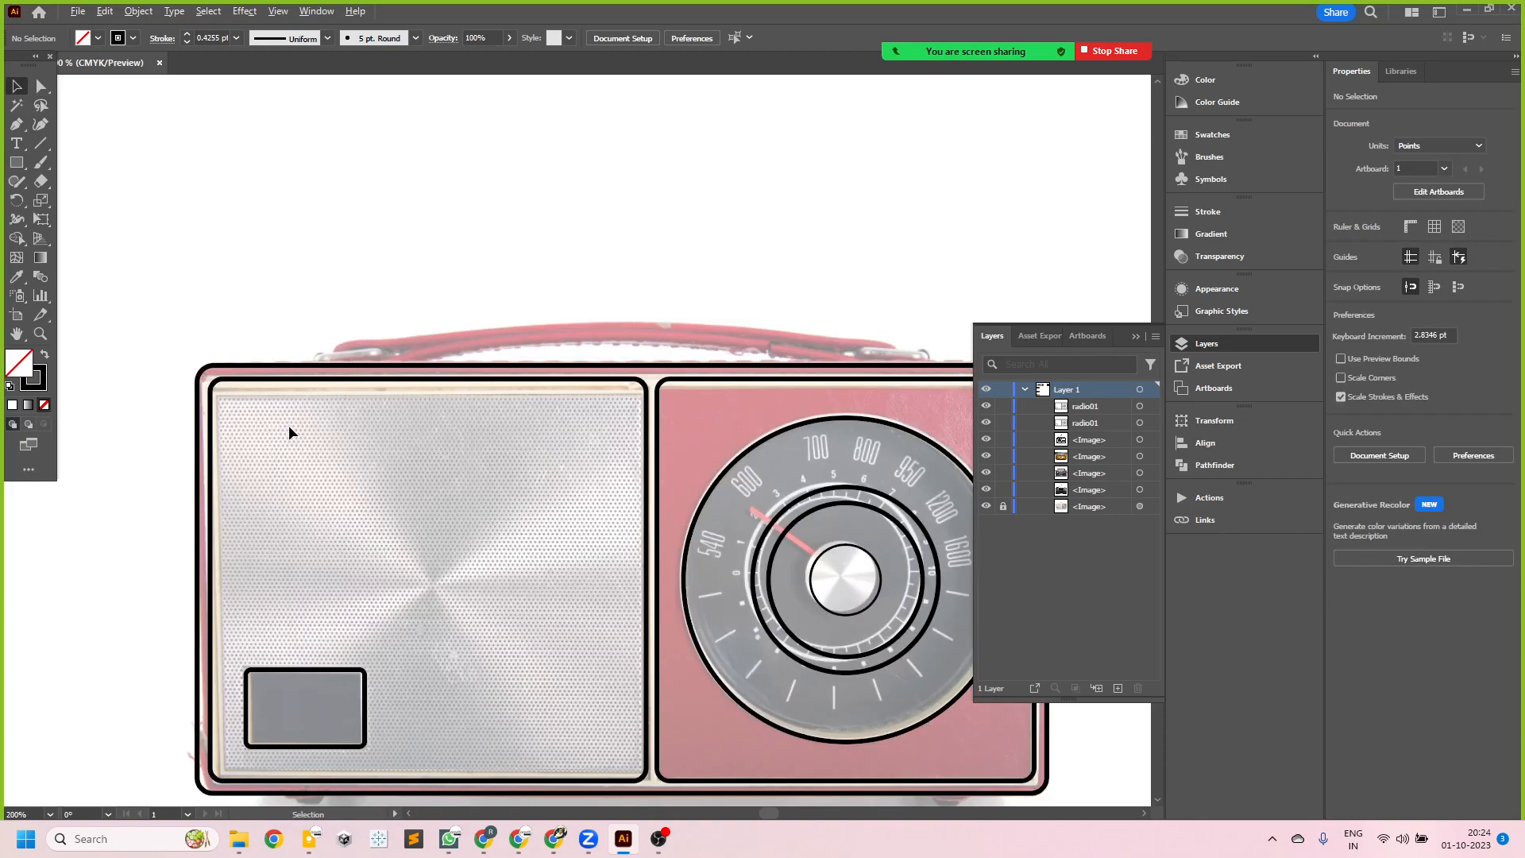
pyautogui.doubleClick(352, 382)
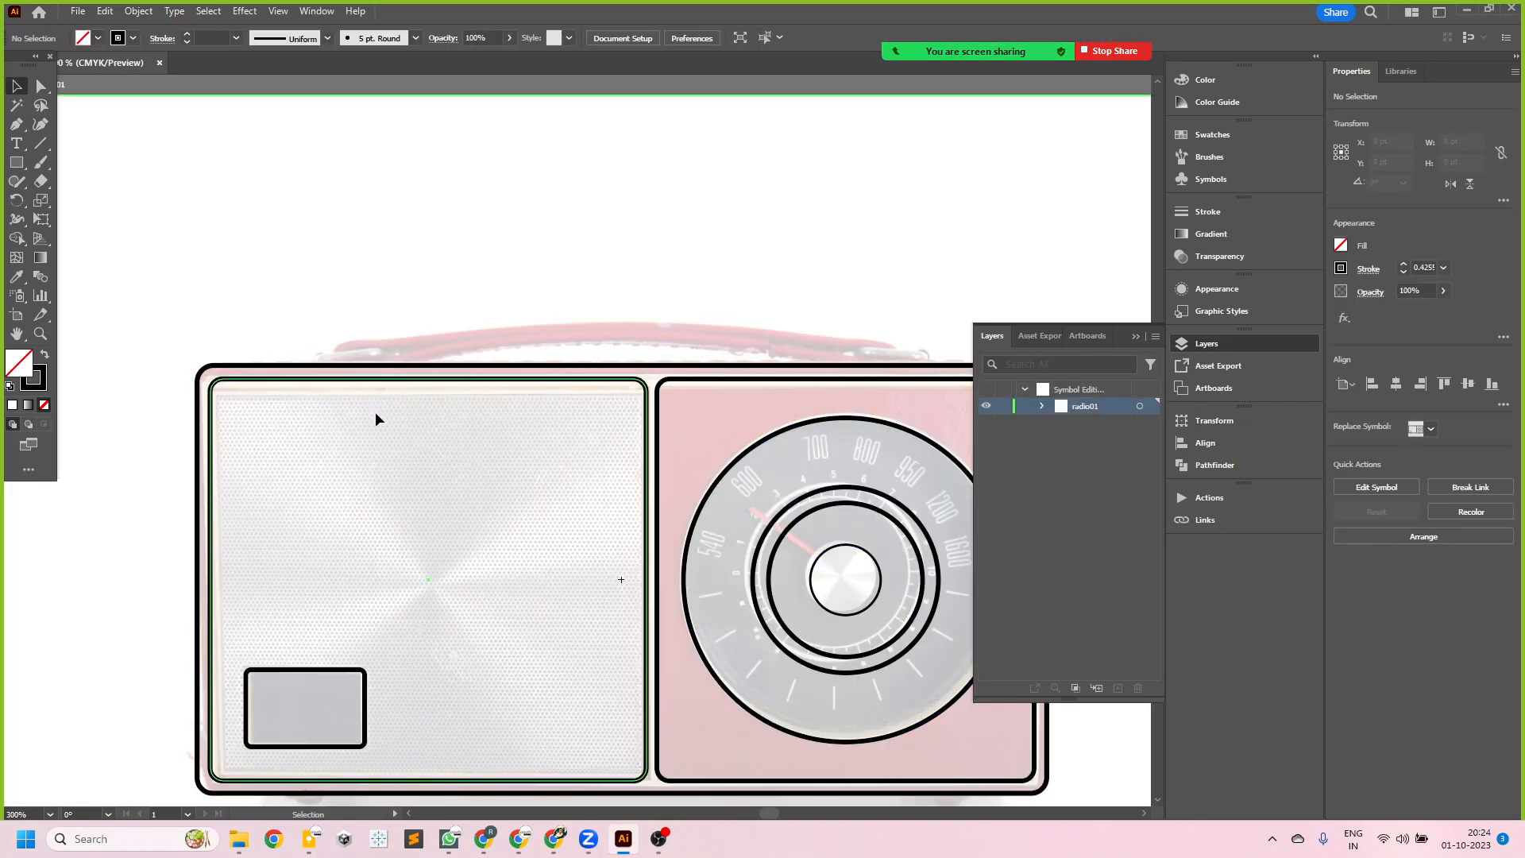
pyautogui.scroll(-2, 290, 422)
pyautogui.scroll(-1, 291, 422)
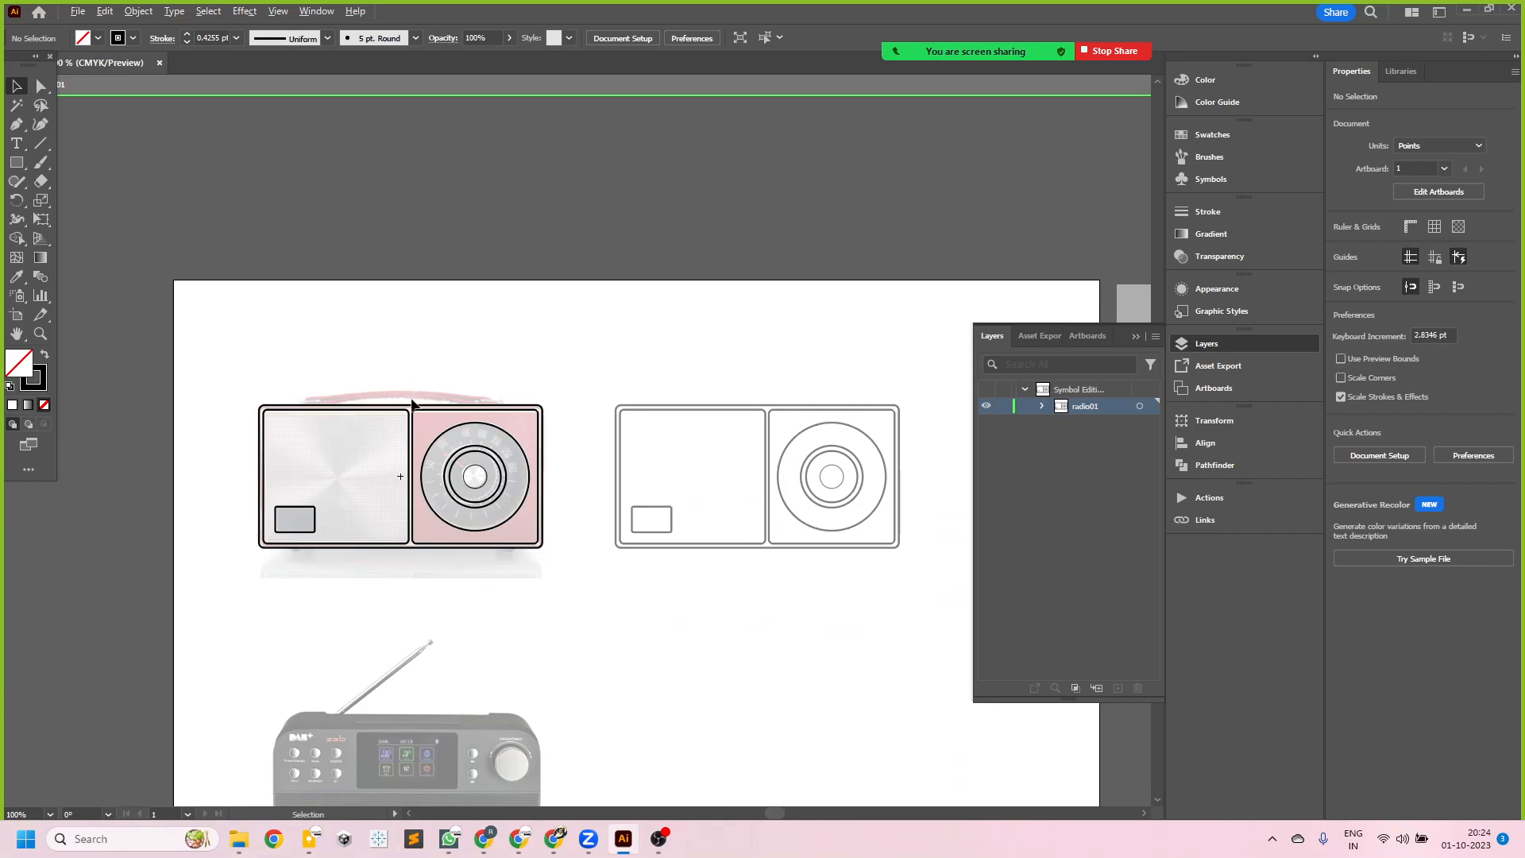
pyautogui.scroll(1, 412, 411)
pyautogui.moveTo(31, 57); pyautogui.dragTo(10, 102)
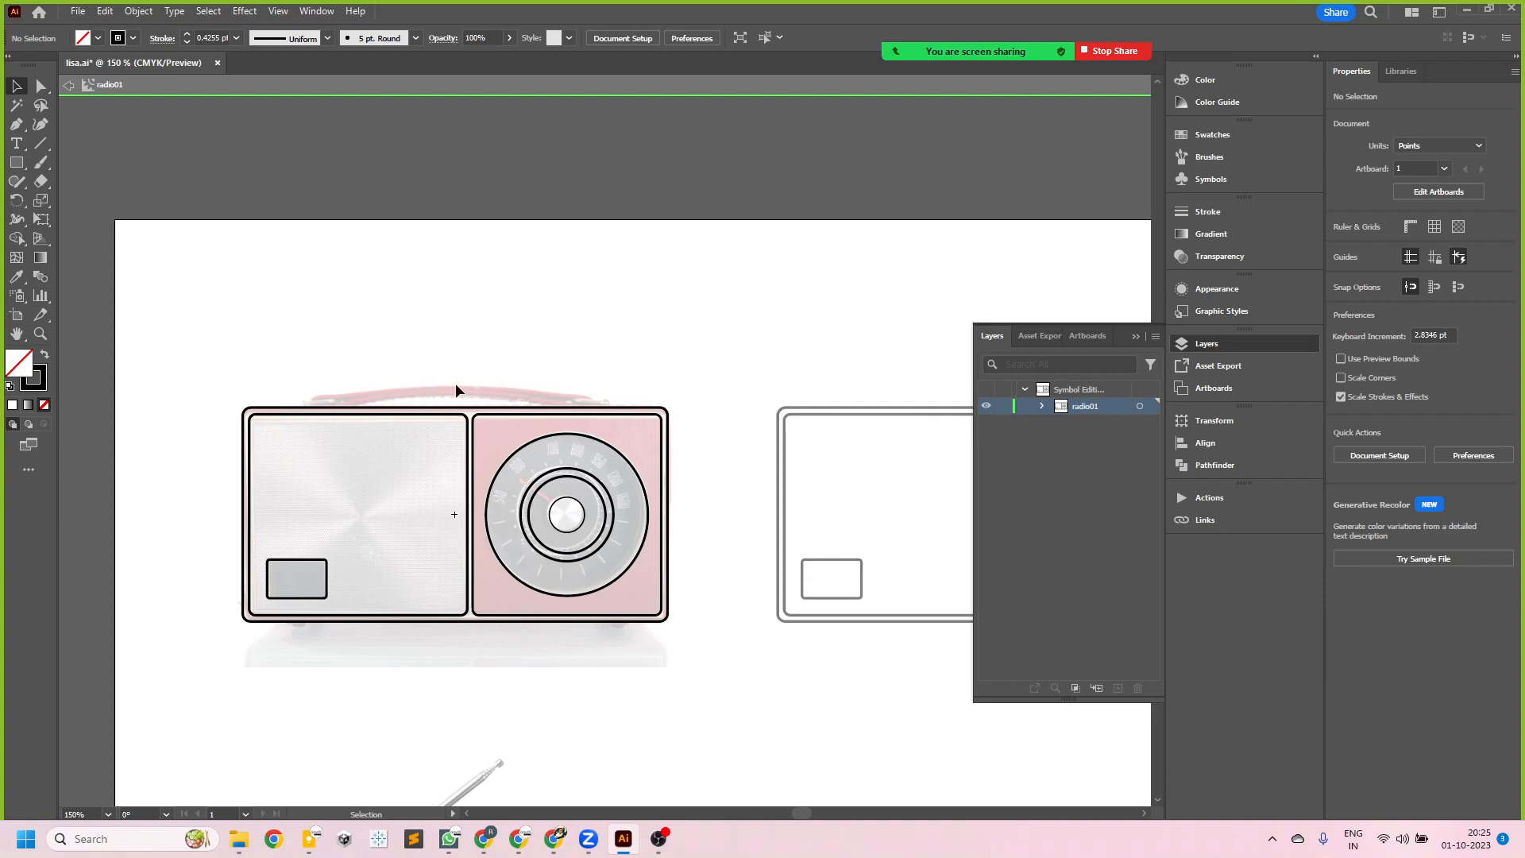
# - Draw a foot rectangle about 7.8 by 1.9 pt under the radio body, below the small window
pyautogui.scroll(2, 460, 419)
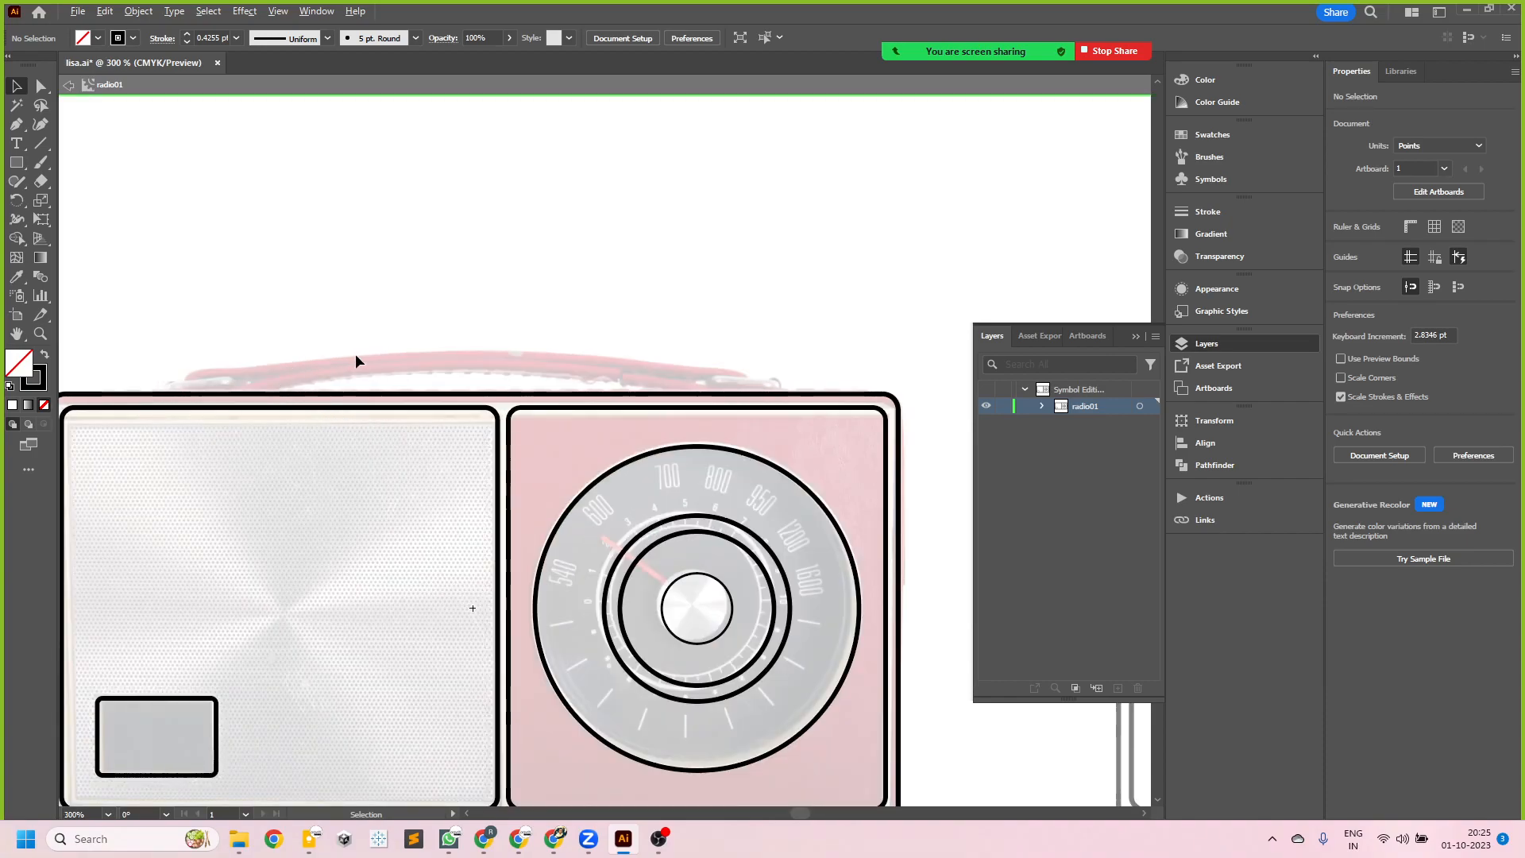
pyautogui.scroll(-2, 365, 374)
pyautogui.scroll(4, 230, 568)
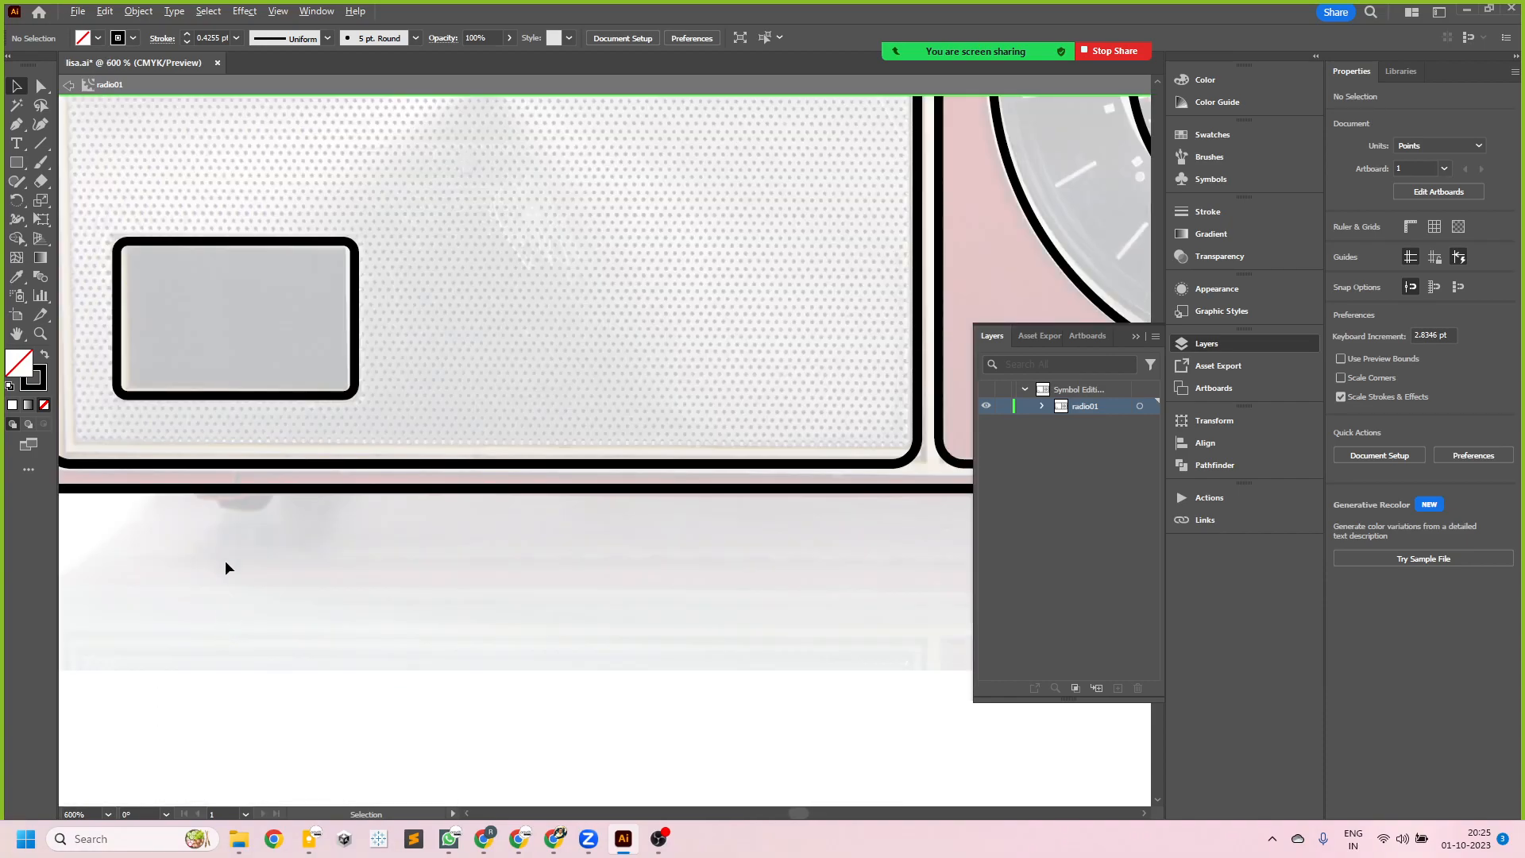
pyautogui.scroll(1, 251, 507)
pyautogui.press('m')
pyautogui.moveTo(198, 514); pyautogui.dragTo(297, 539)
pyautogui.click(16, 85)
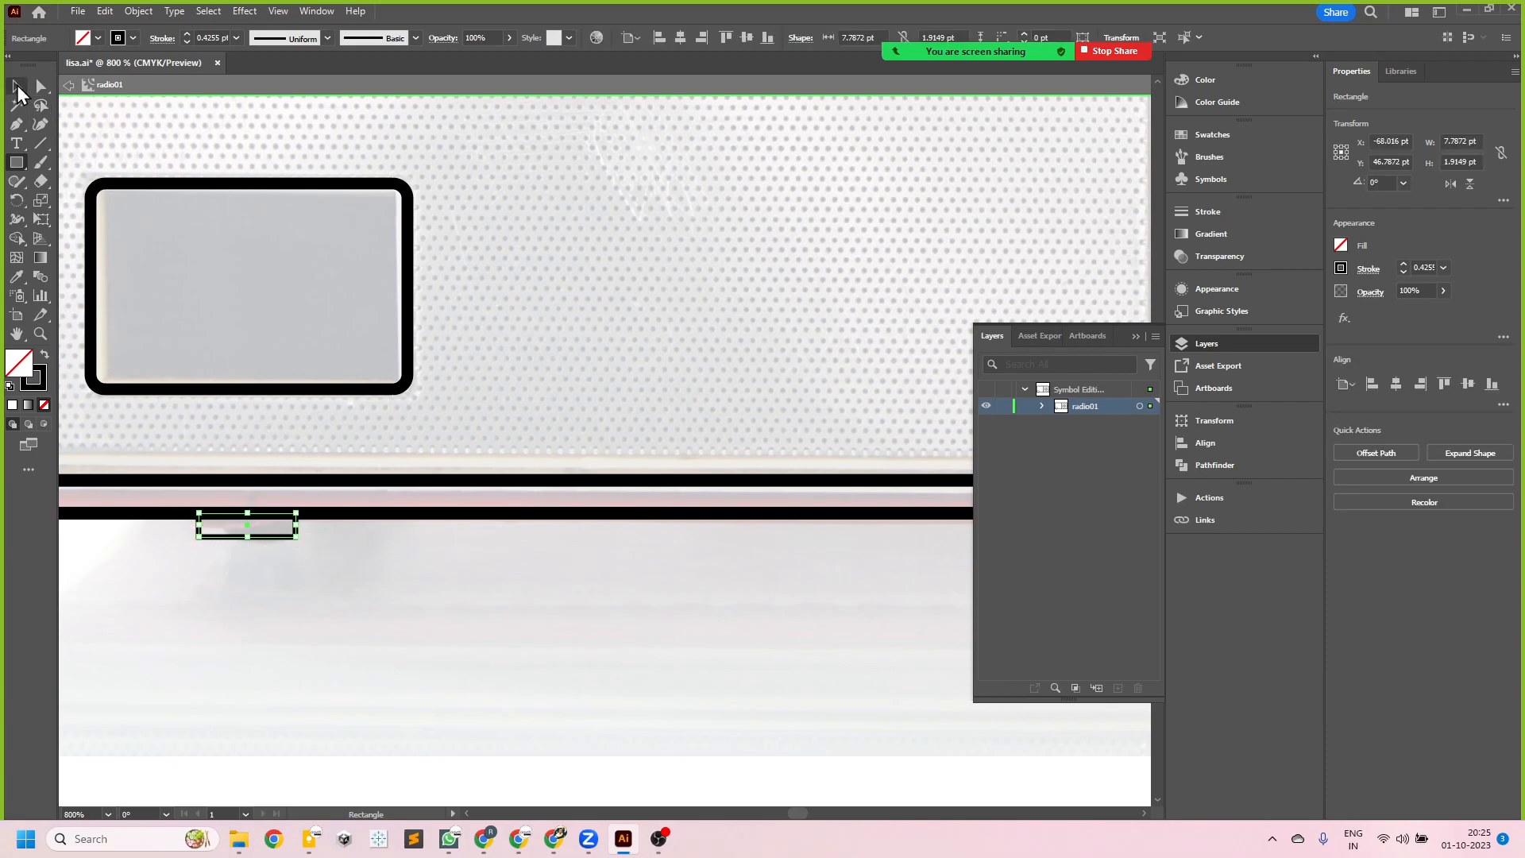
# - Round the two lower corners of the foot rectangle
pyautogui.scroll(3, 193, 528)
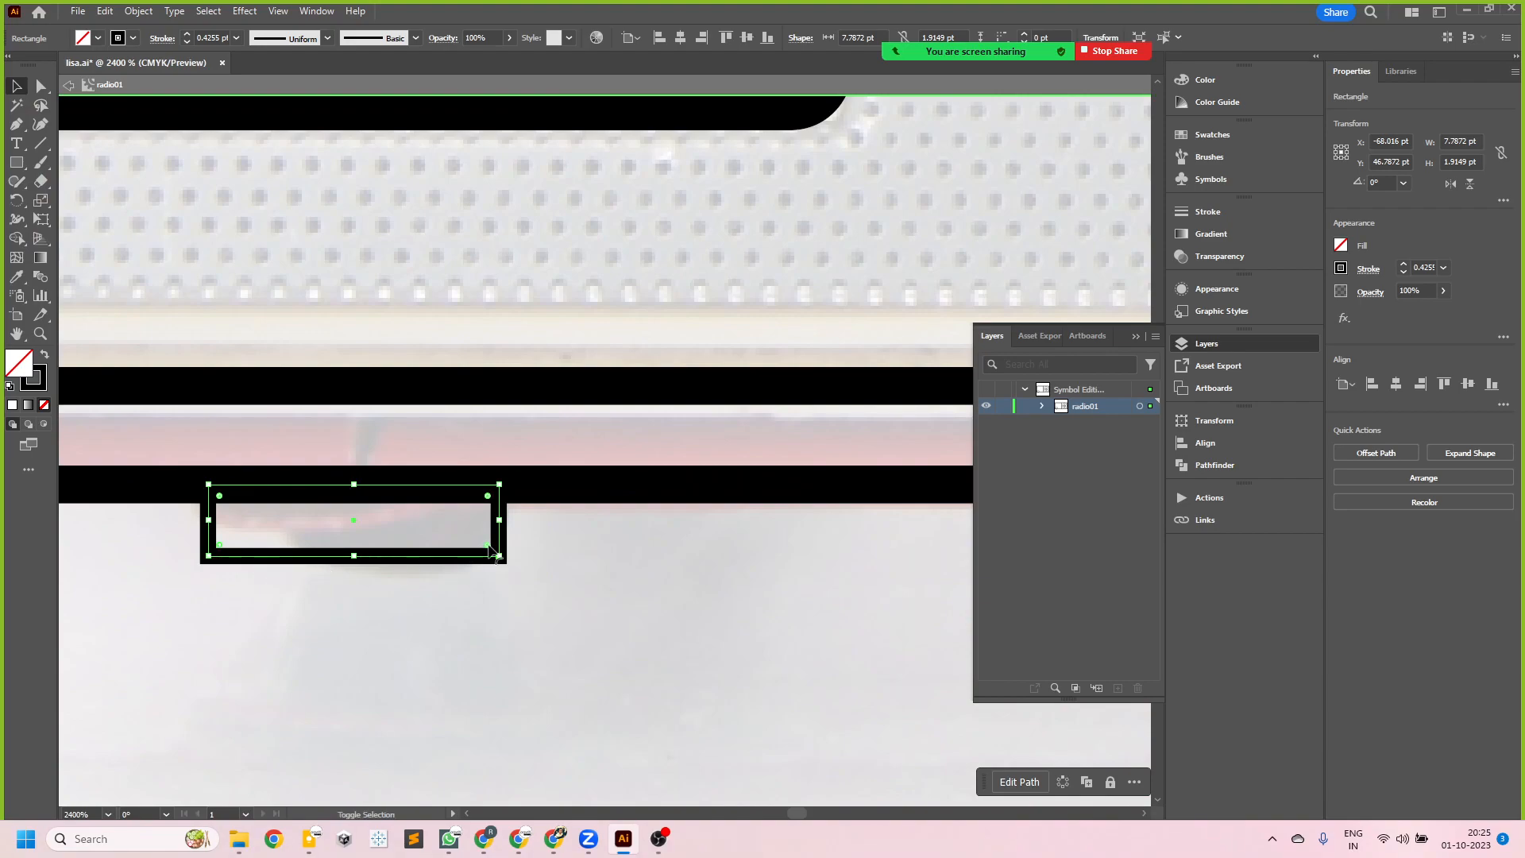
pyautogui.moveTo(488, 545); pyautogui.dragTo(463, 506)
pyautogui.scroll(-4, 320, 564)
pyautogui.scroll(-2, 216, 536)
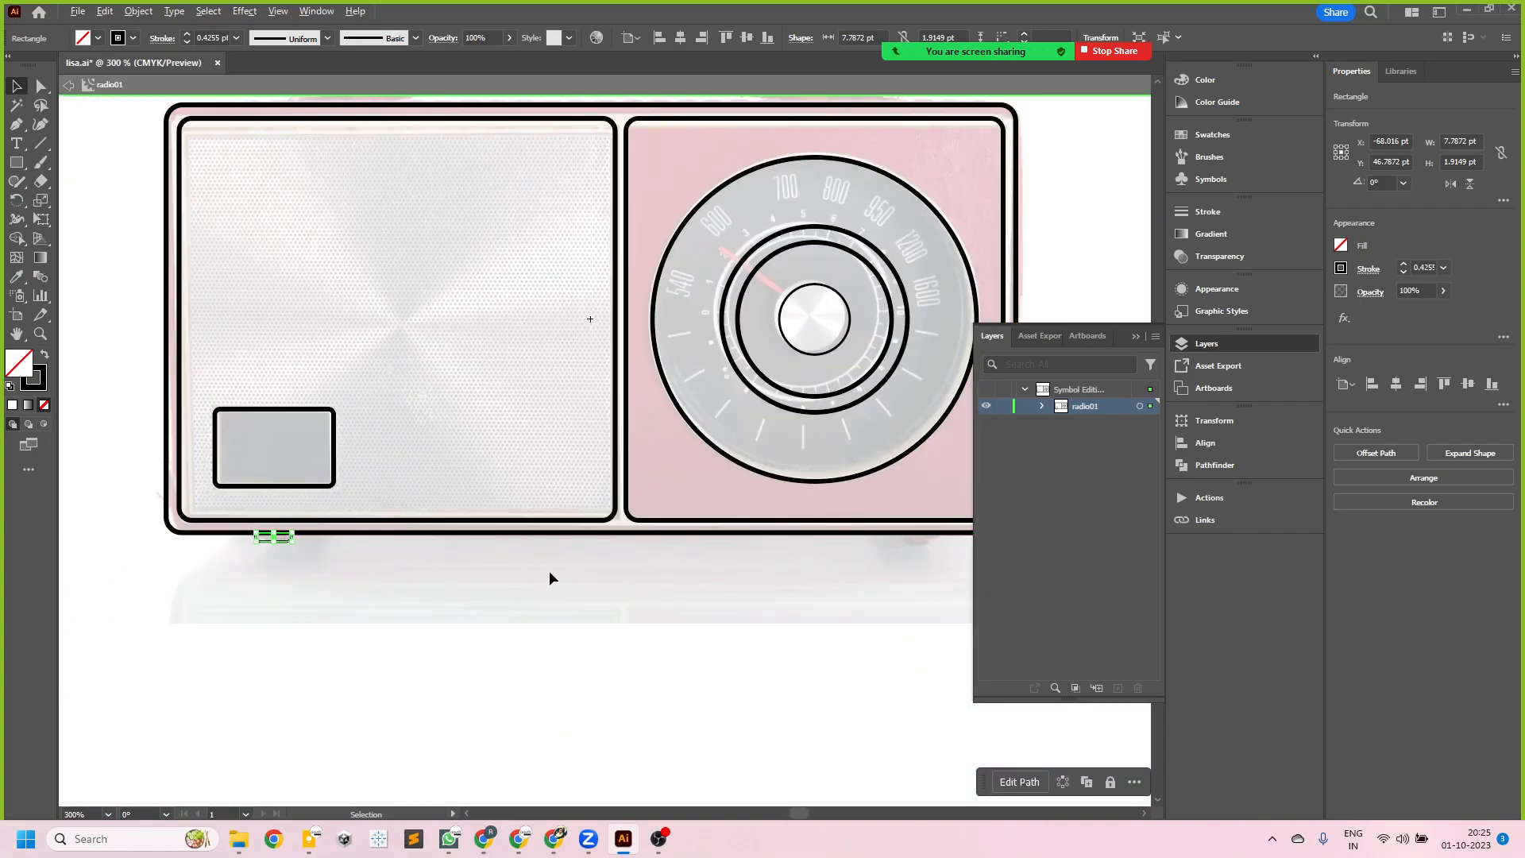
# - Duplicate the foot straight across to the matching spot under the dial panel, and exit symbol editing
pyautogui.scroll(-1, 550, 572)
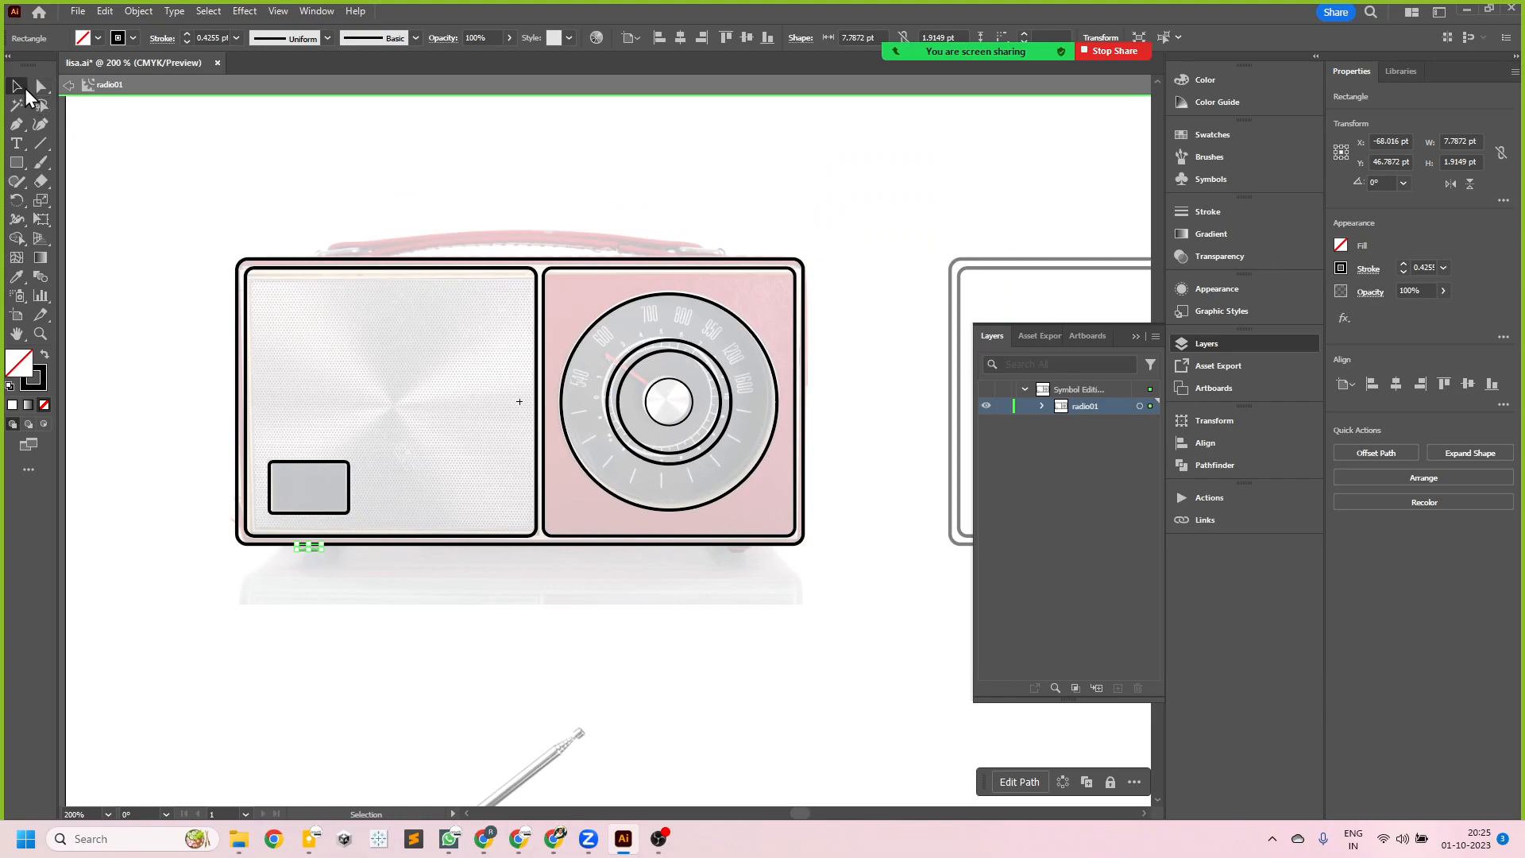
pyautogui.click(157, 402)
pyautogui.moveTo(308, 550); pyautogui.dragTo(736, 570)
pyautogui.click(659, 838)
pyautogui.click(659, 840)
pyautogui.click(764, 662)
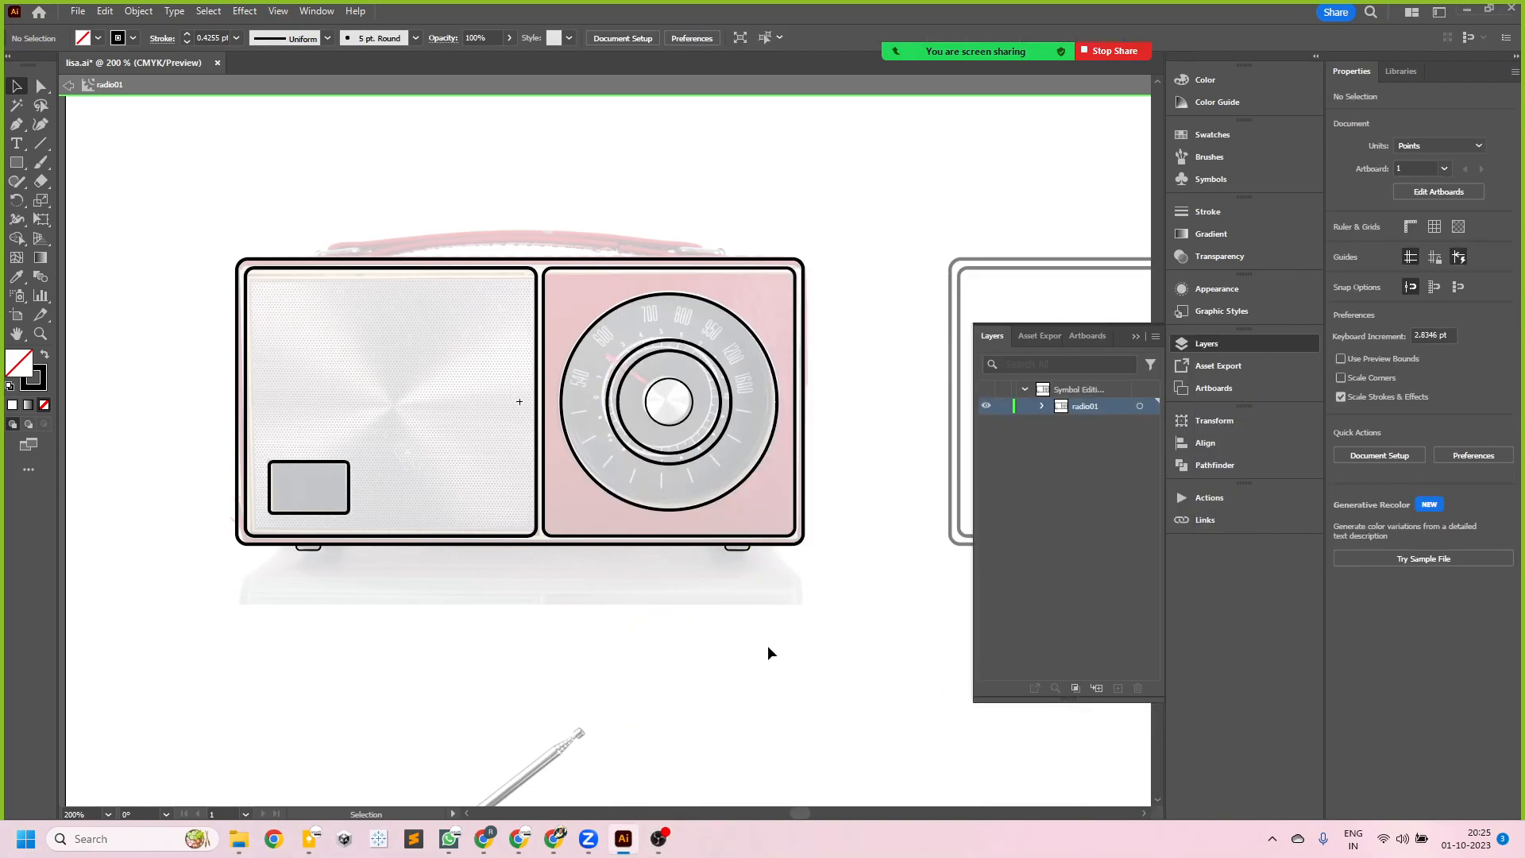
pyautogui.scroll(-4, 368, 499)
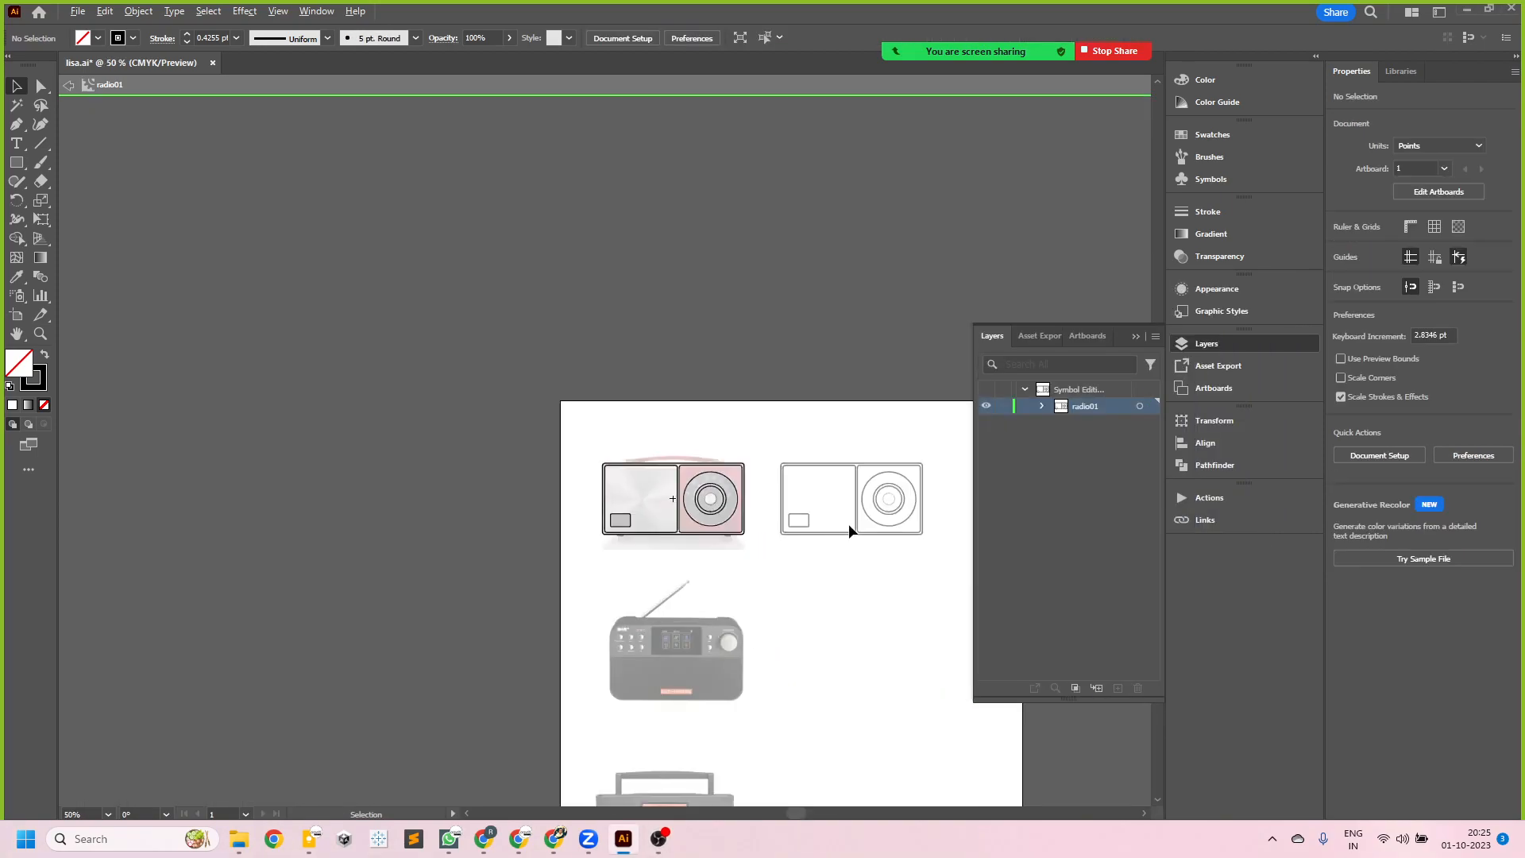
pyautogui.scroll(2, 905, 520)
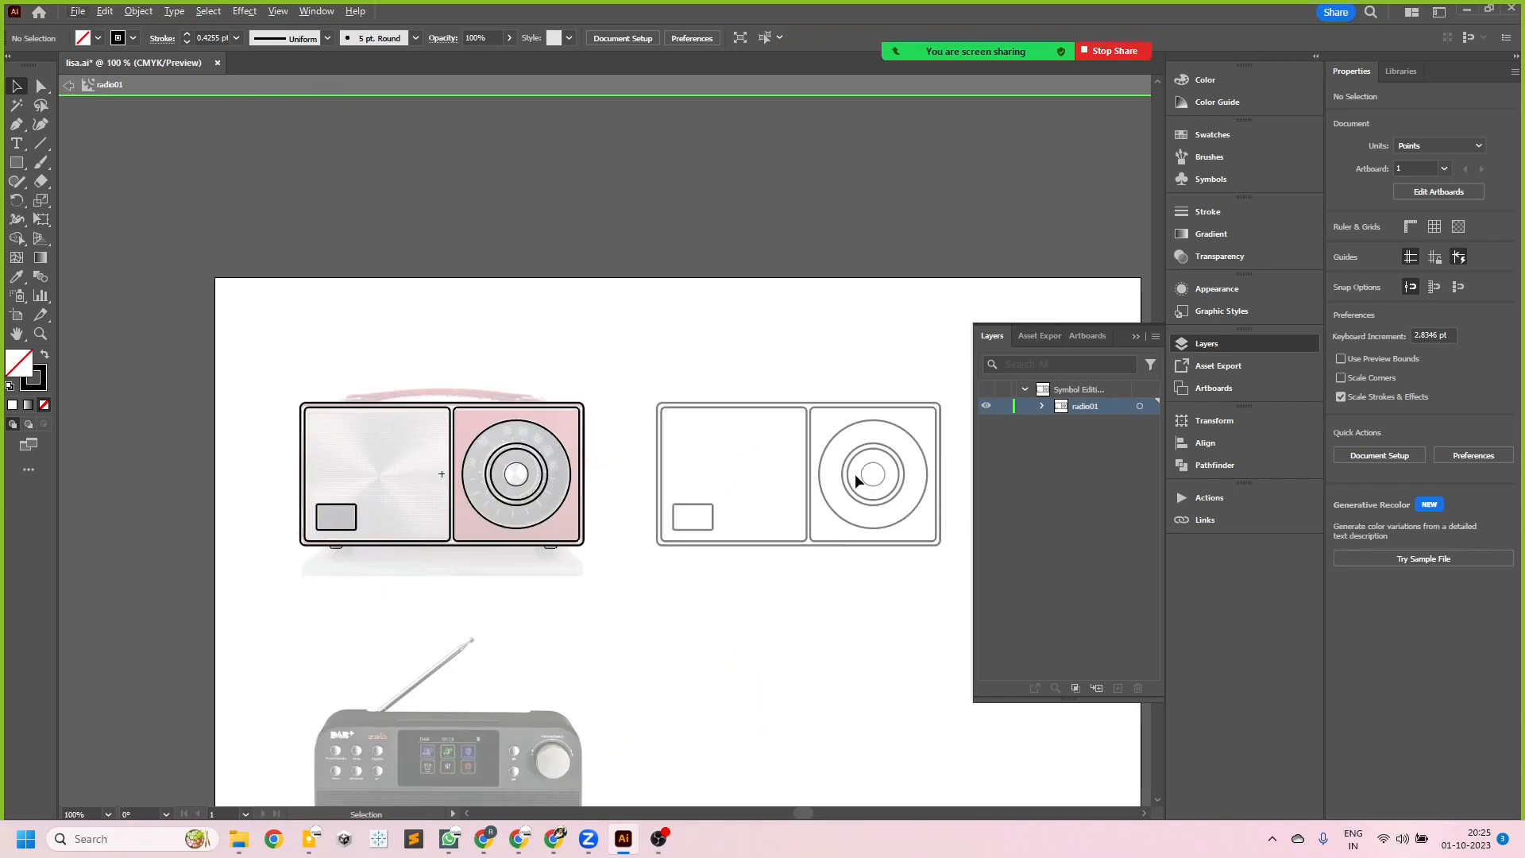
pyautogui.doubleClick(502, 630)
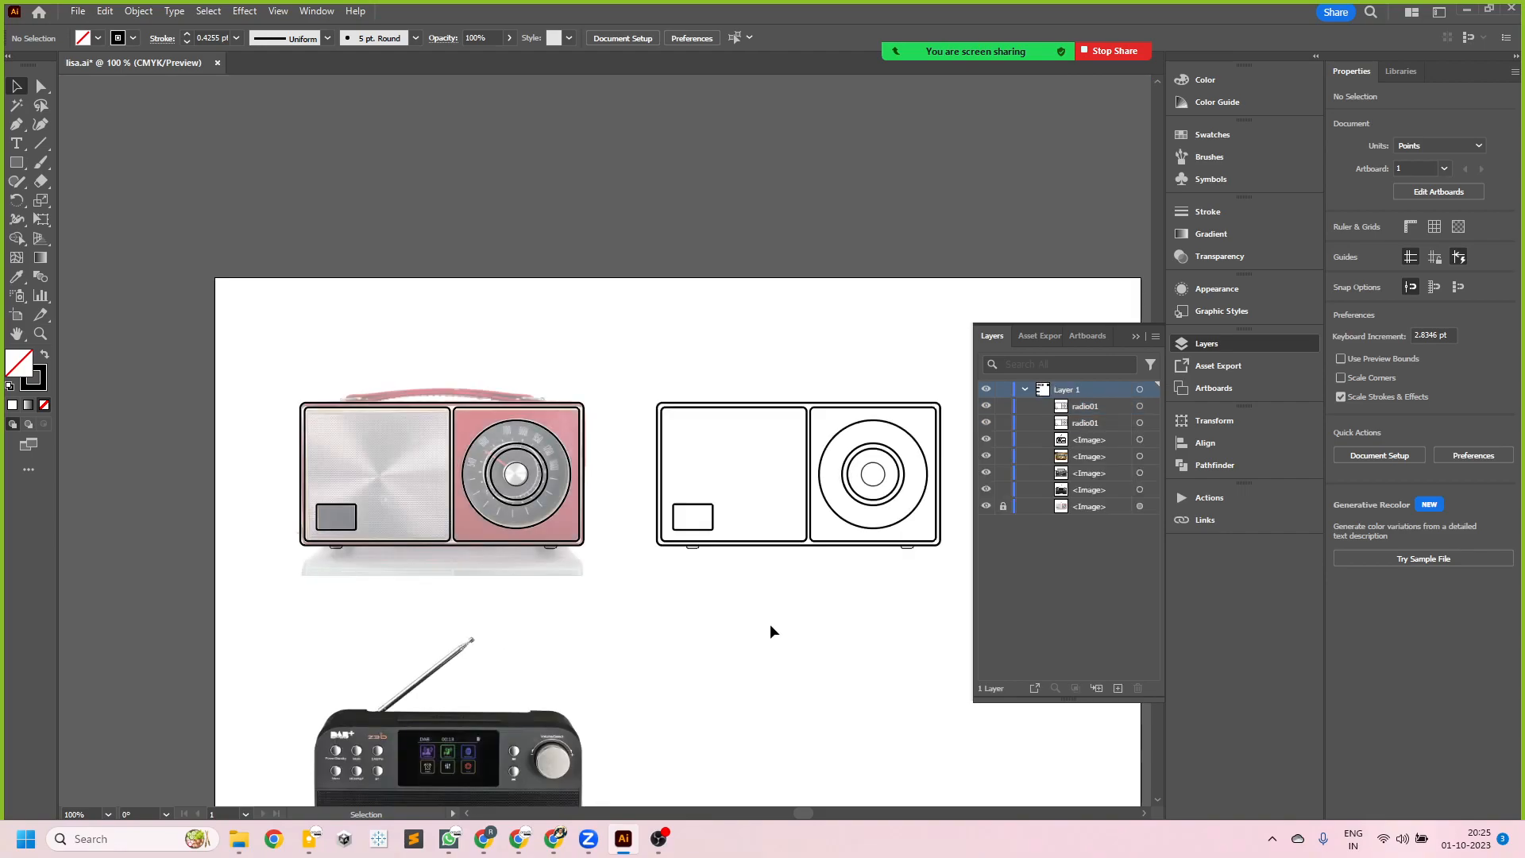
# - Examine the small feet on both radio copies up close to compare the original and its duplicate
pyautogui.scroll(3, 889, 569)
pyautogui.scroll(-1, 827, 470)
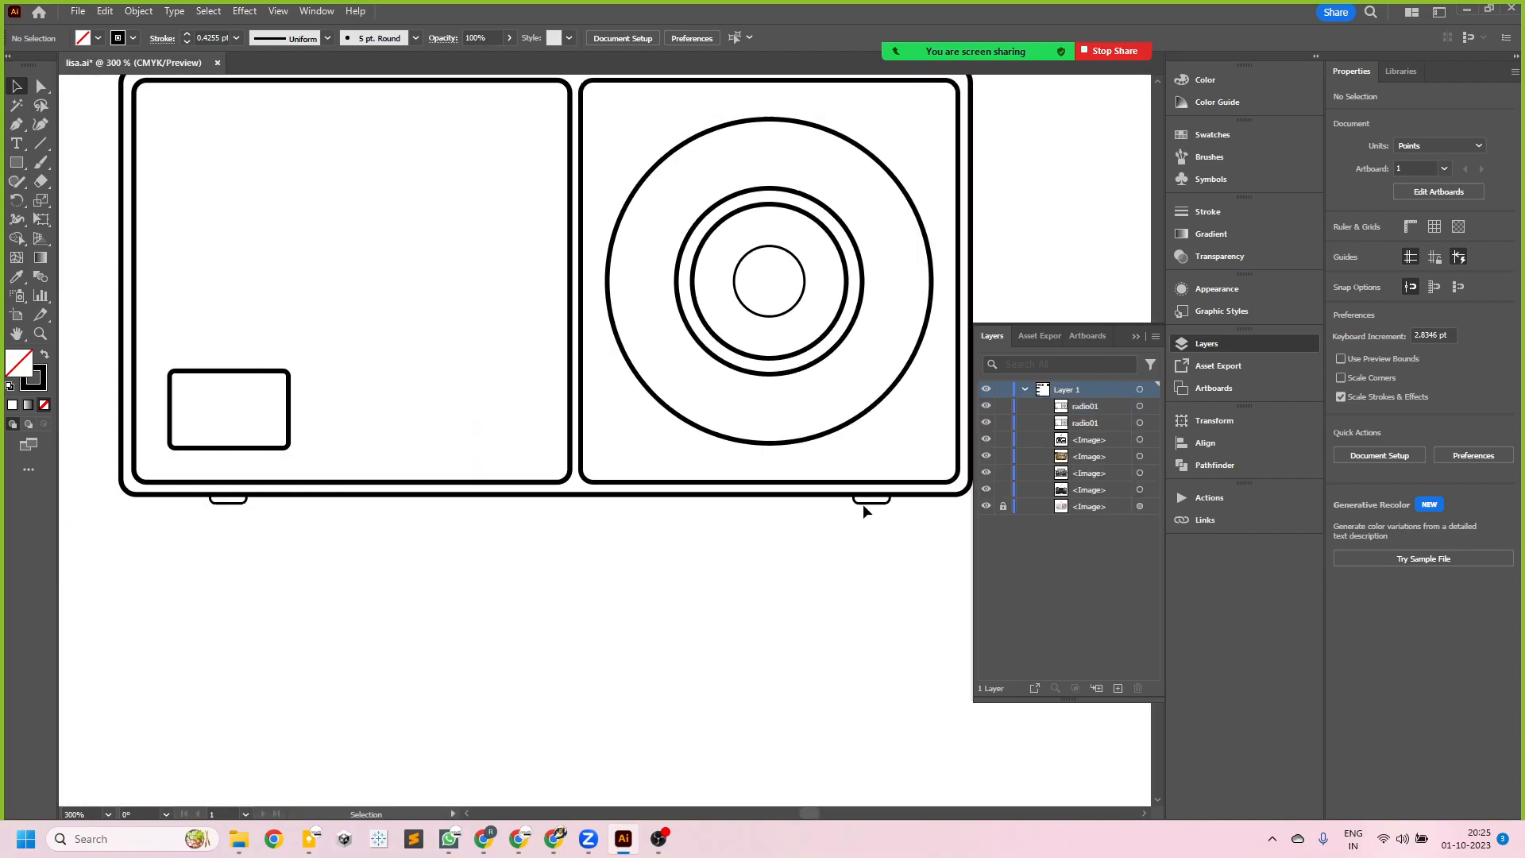
pyautogui.scroll(-3, 874, 548)
pyautogui.scroll(5, 660, 569)
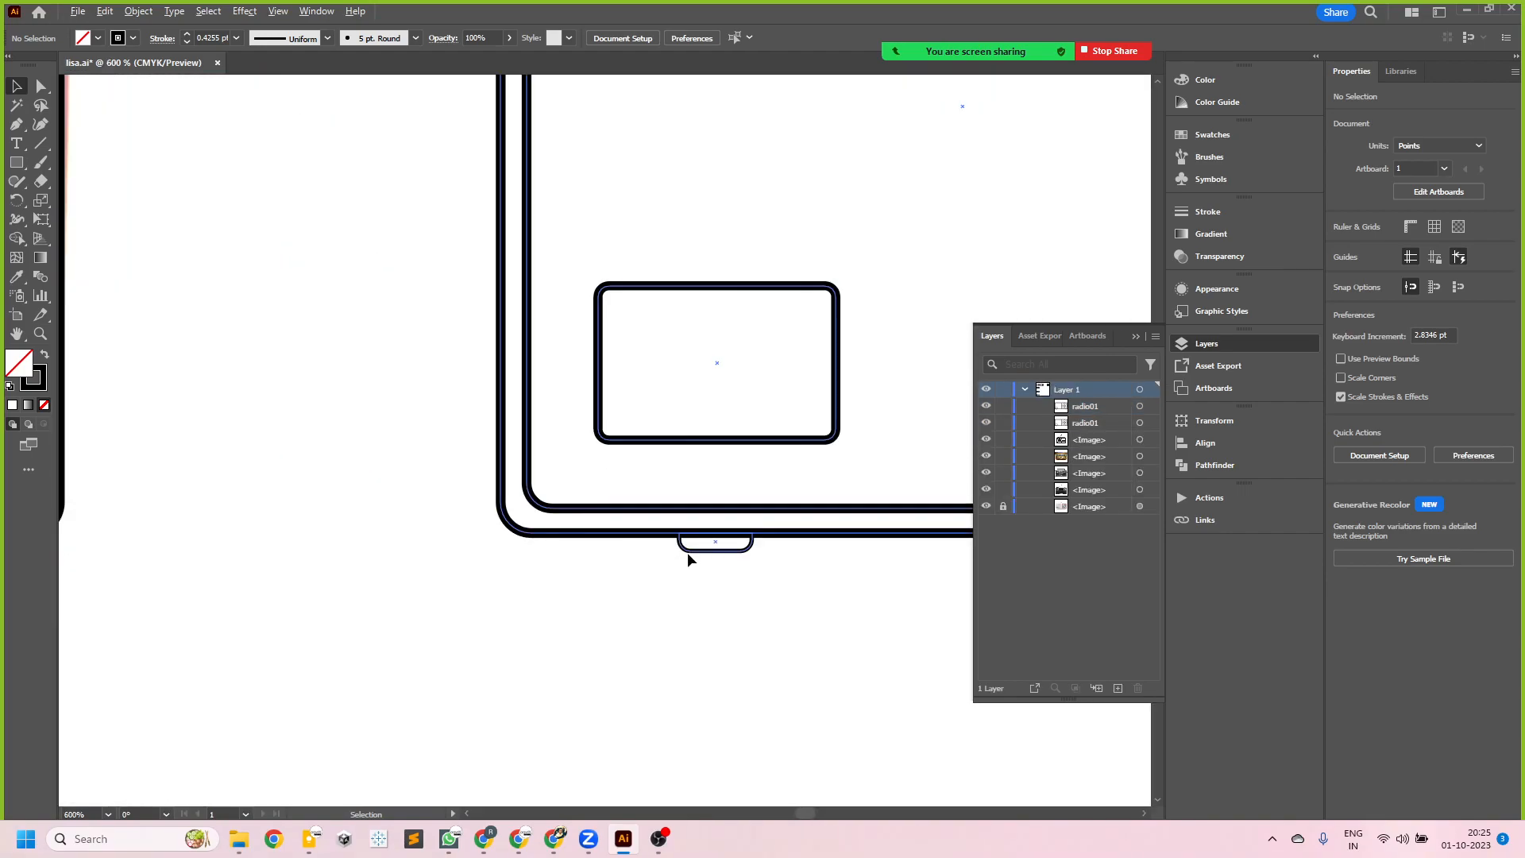
pyautogui.scroll(-4, 632, 591)
pyautogui.scroll(2, 393, 584)
pyautogui.scroll(-2, 744, 601)
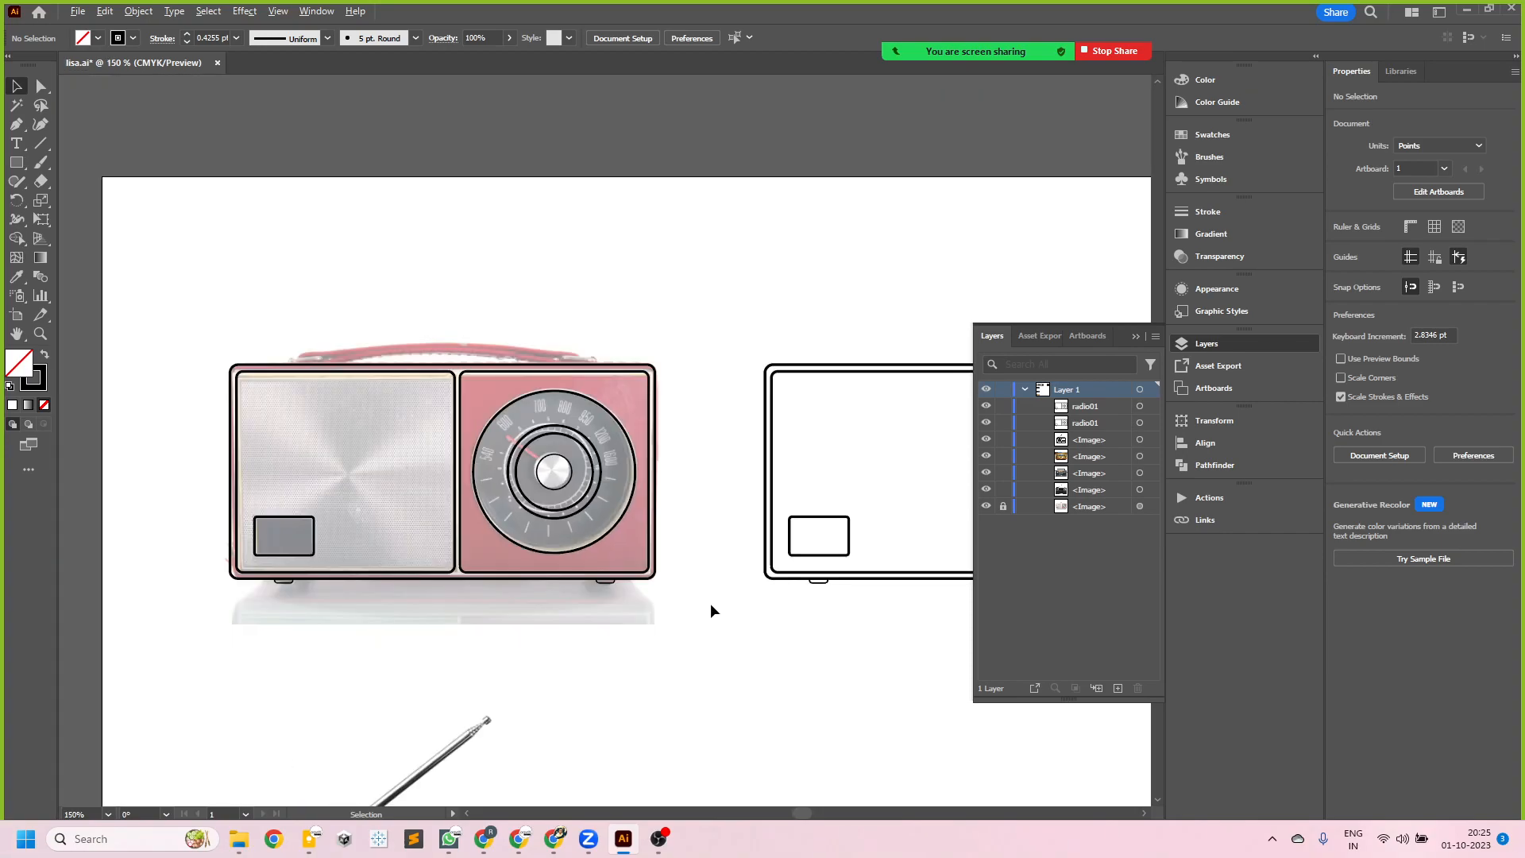
pyautogui.scroll(-2, 675, 604)
pyautogui.scroll(1, 766, 549)
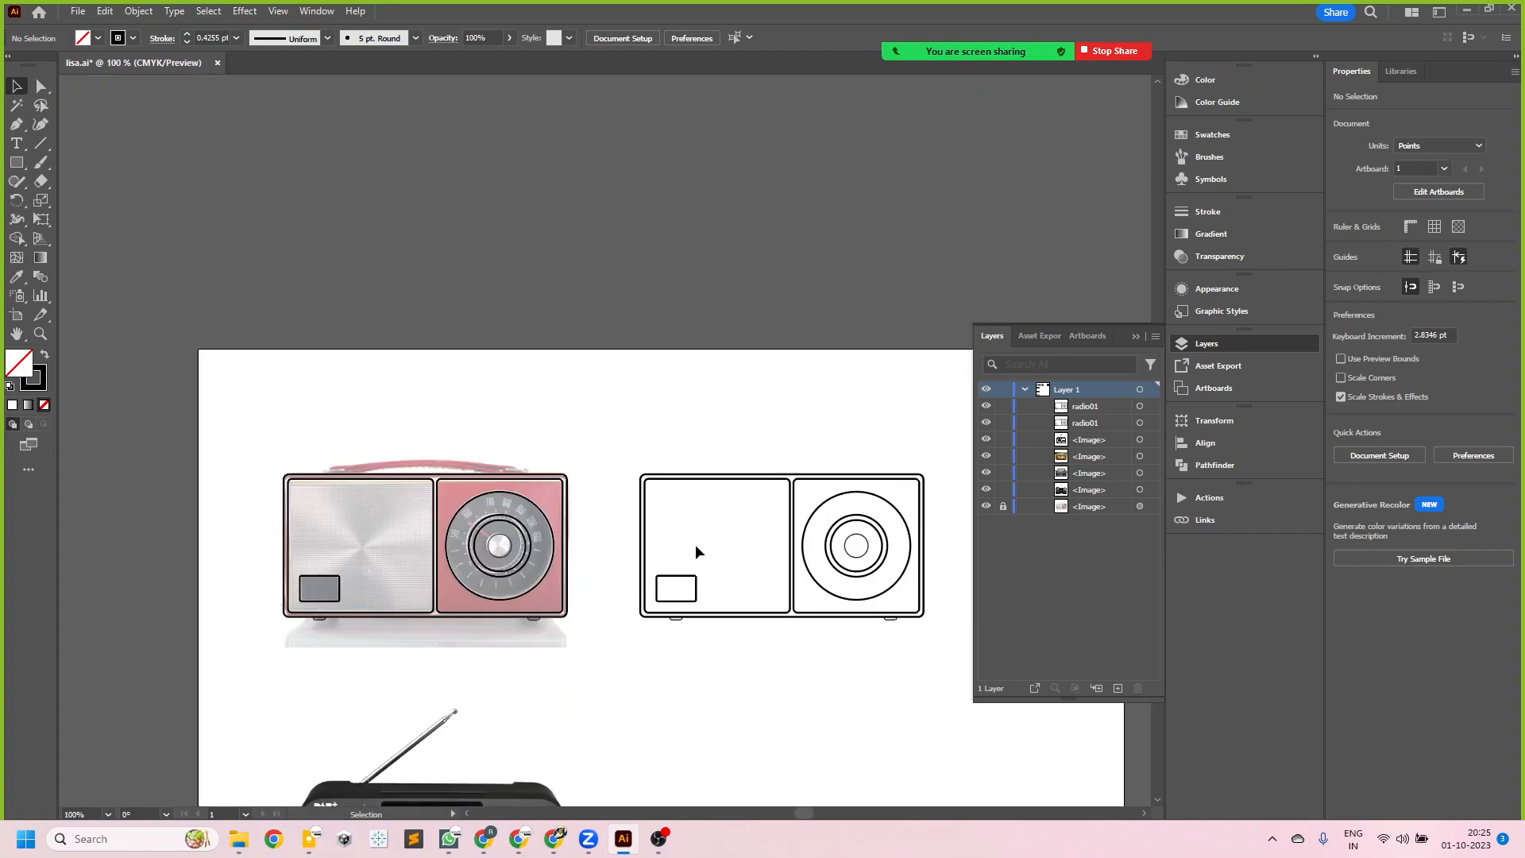
pyautogui.scroll(2, 922, 572)
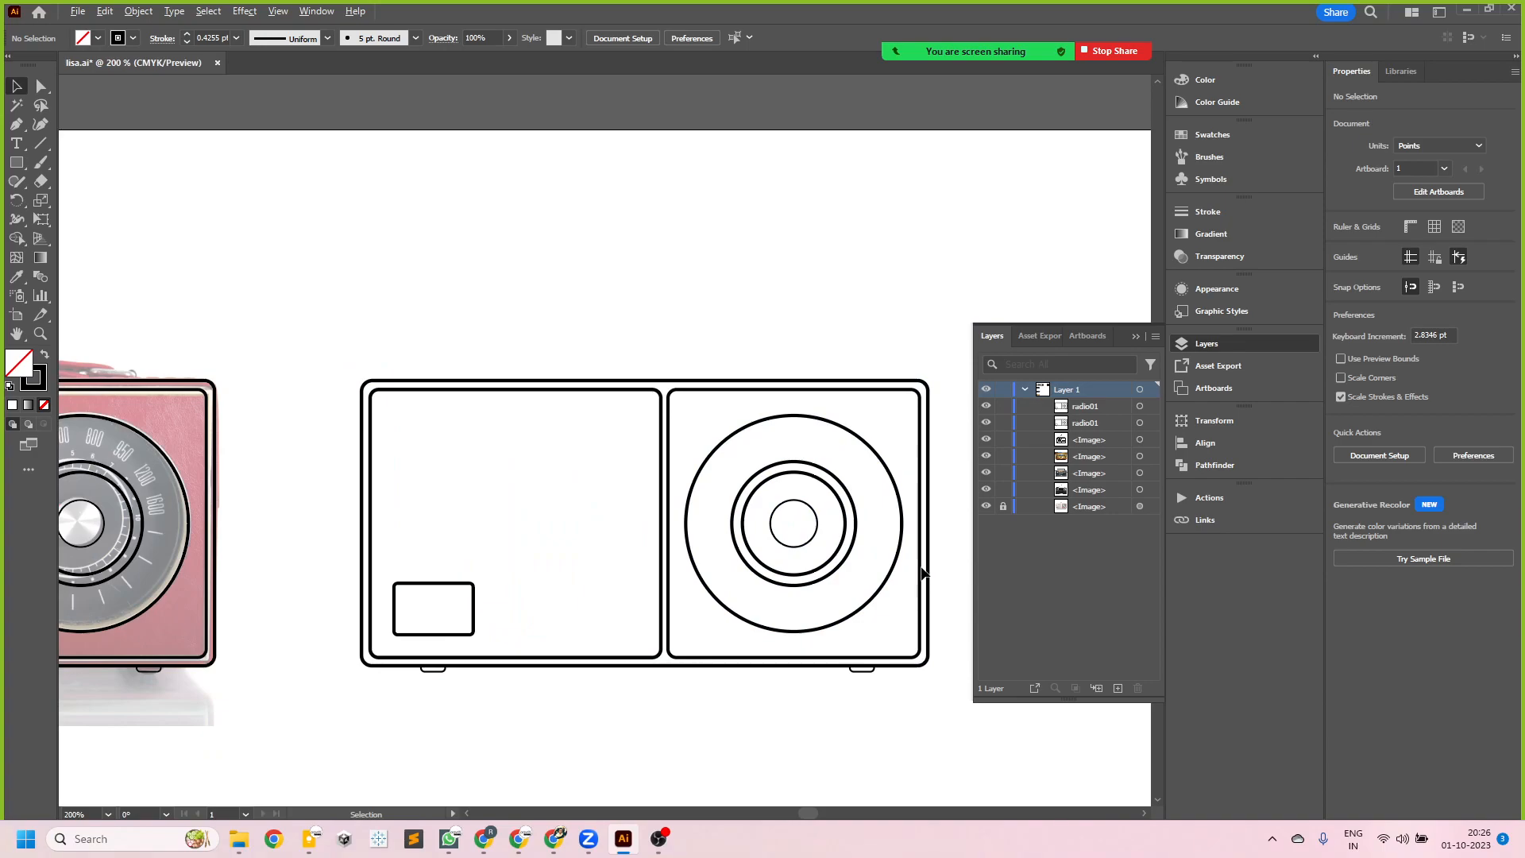
# - Collapse the floating Layers panel and examine the tick marks around the dial on the radio photo
pyautogui.scroll(-2, 922, 572)
pyautogui.click(1136, 335)
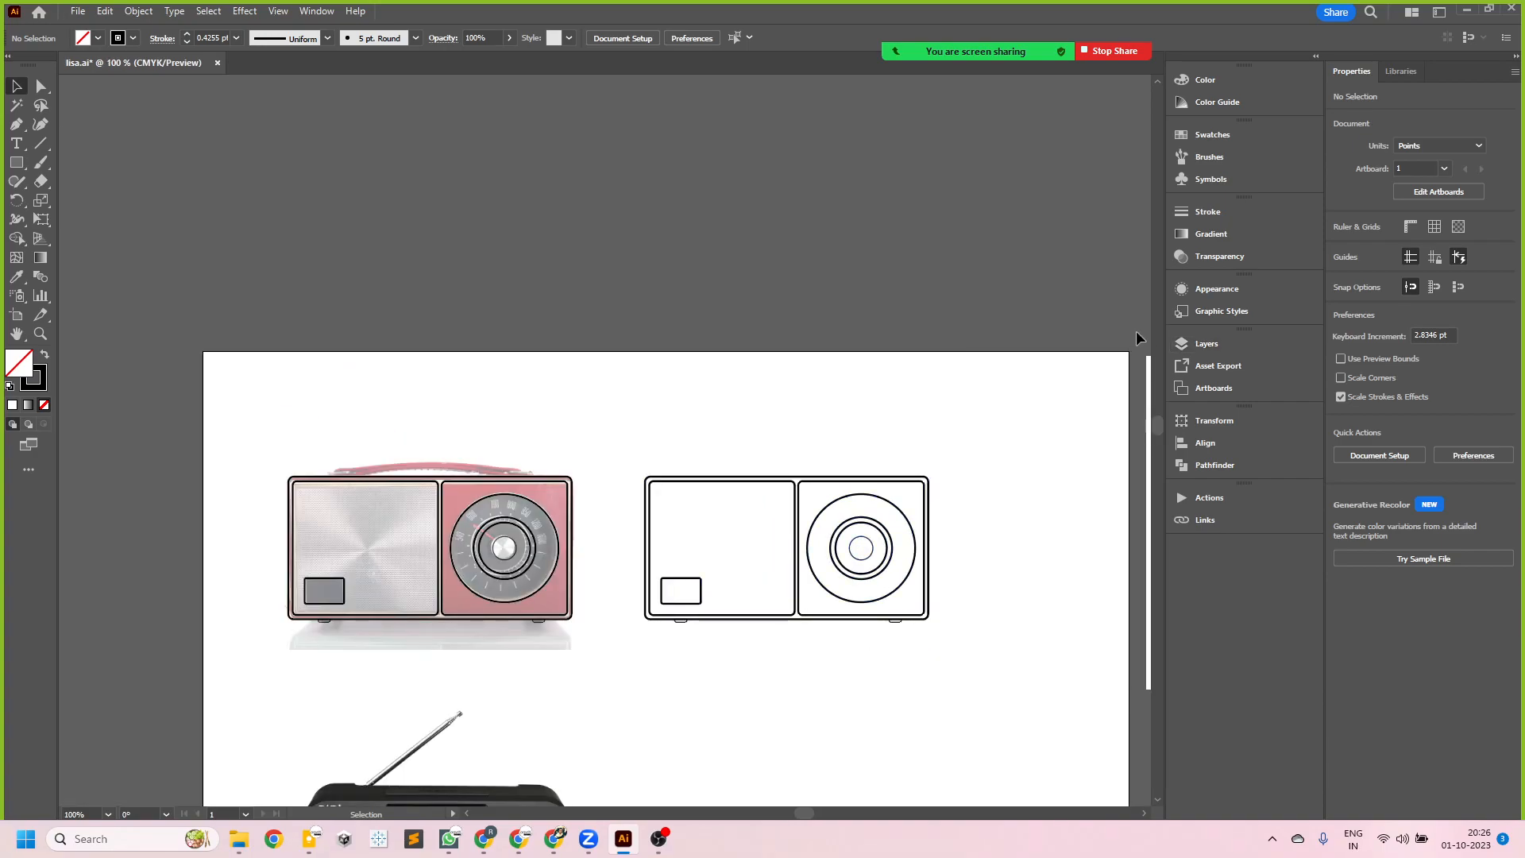
pyautogui.scroll(1, 796, 605)
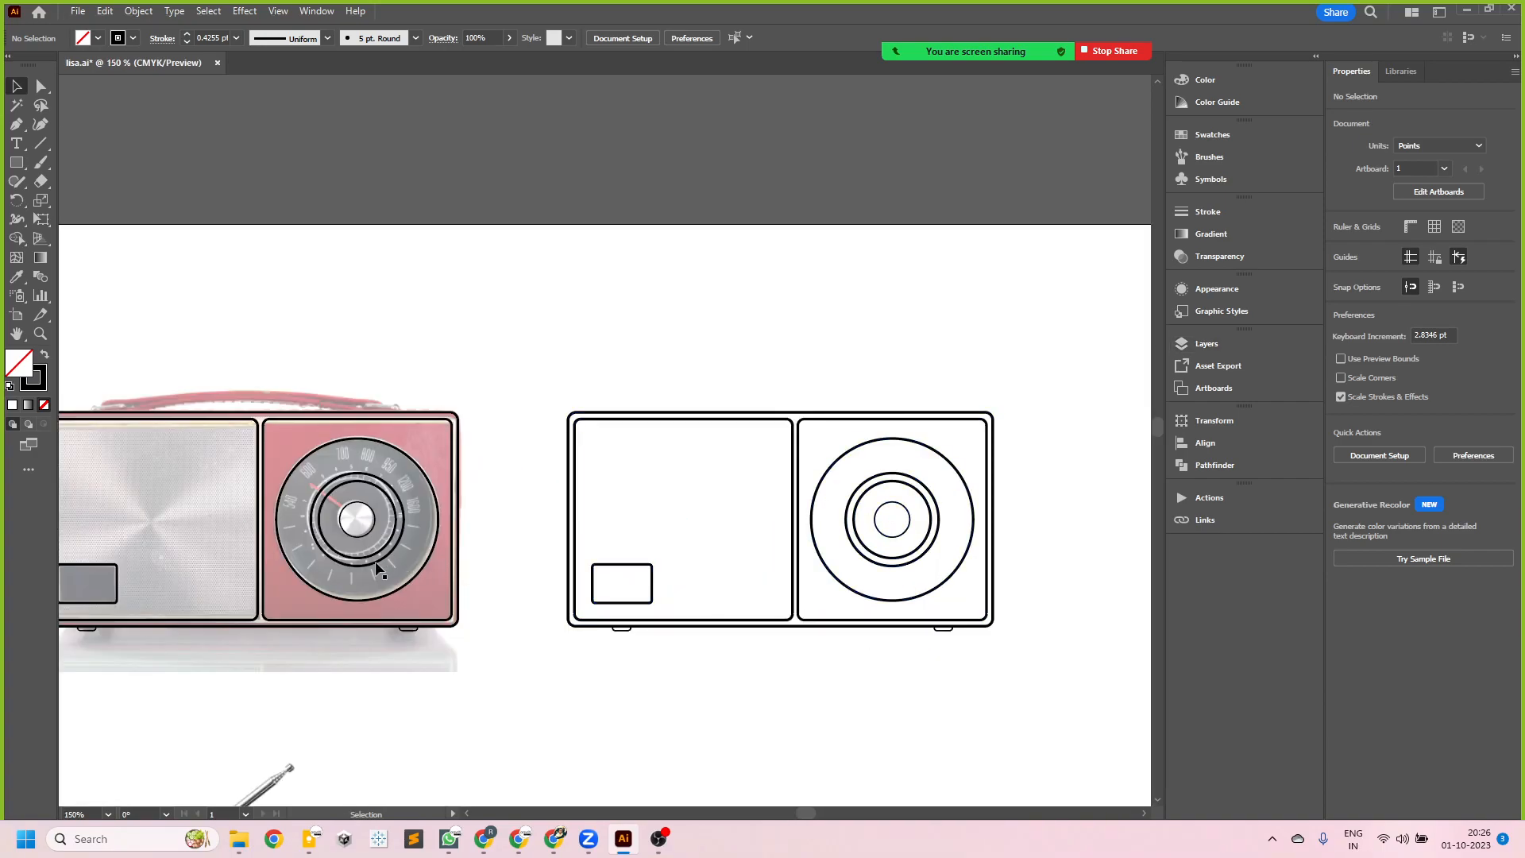
pyautogui.scroll(2, 378, 567)
pyautogui.scroll(1, 380, 569)
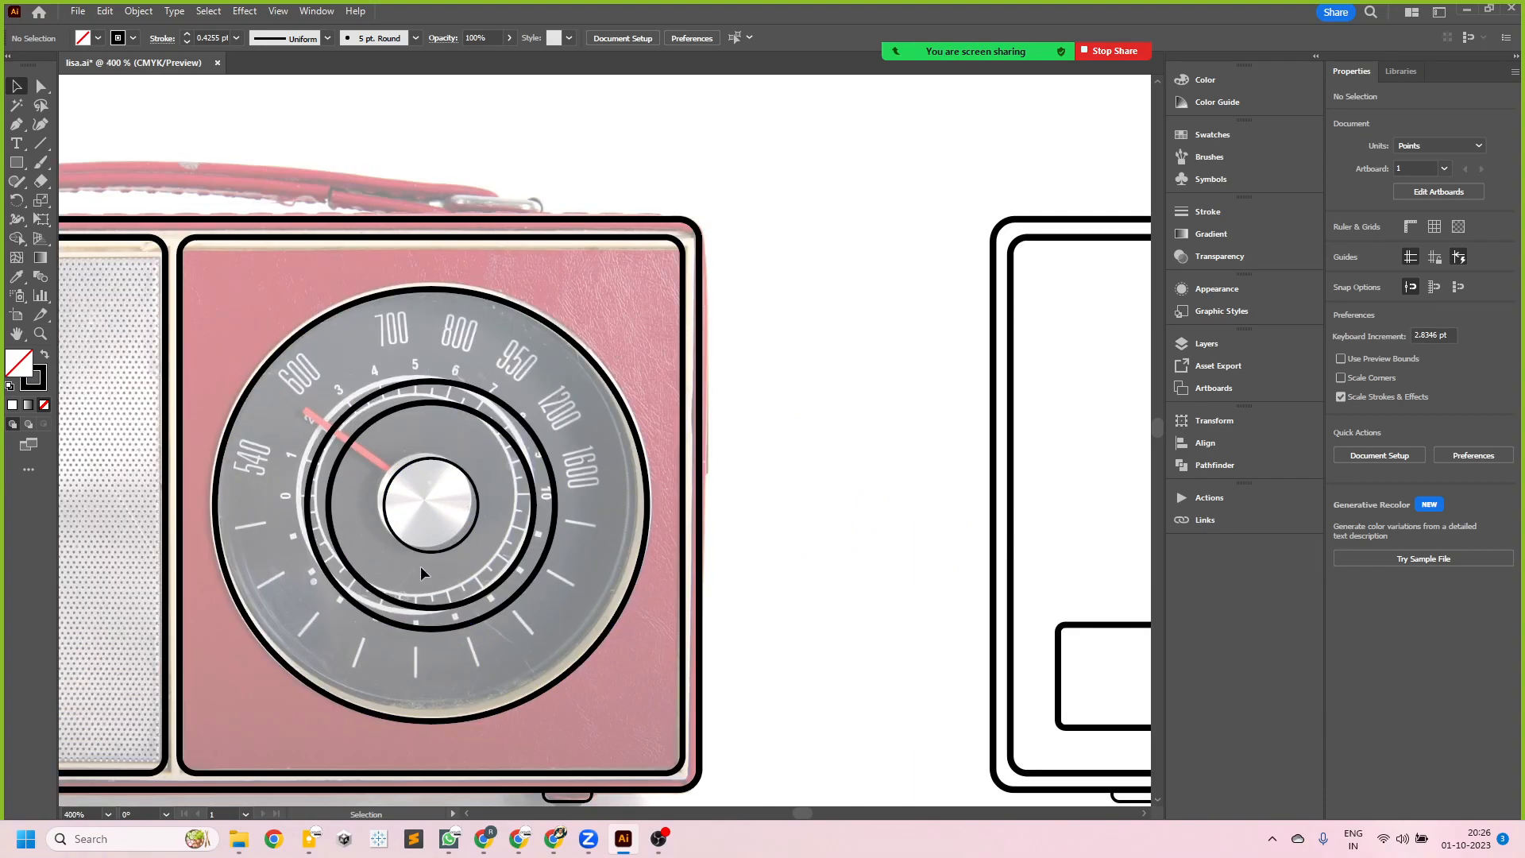
pyautogui.scroll(-2, 727, 549)
pyautogui.scroll(-2, 398, 509)
pyautogui.scroll(1, 698, 544)
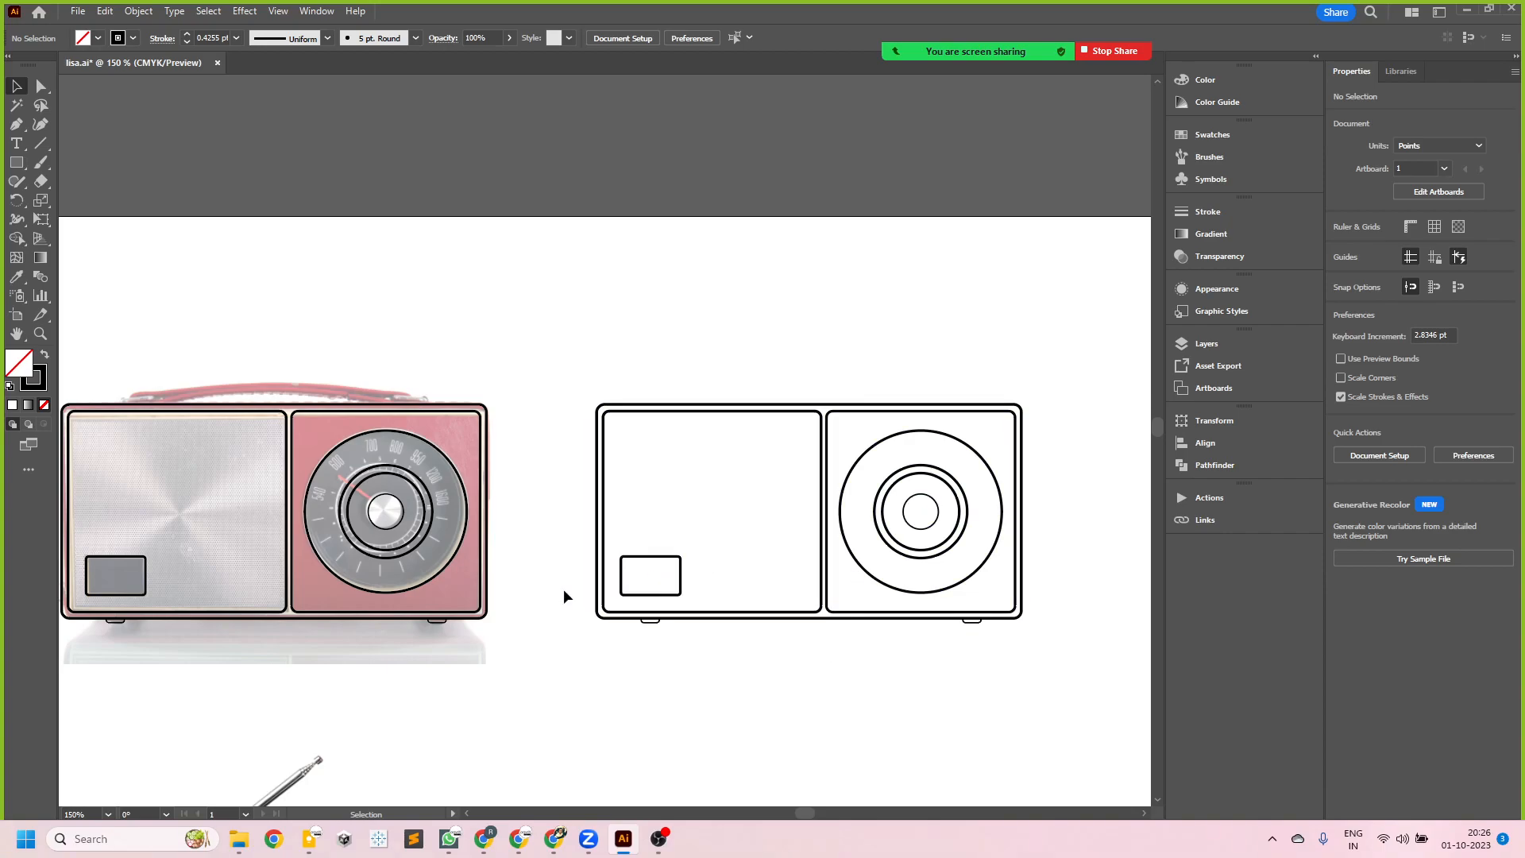
pyautogui.scroll(2, 433, 547)
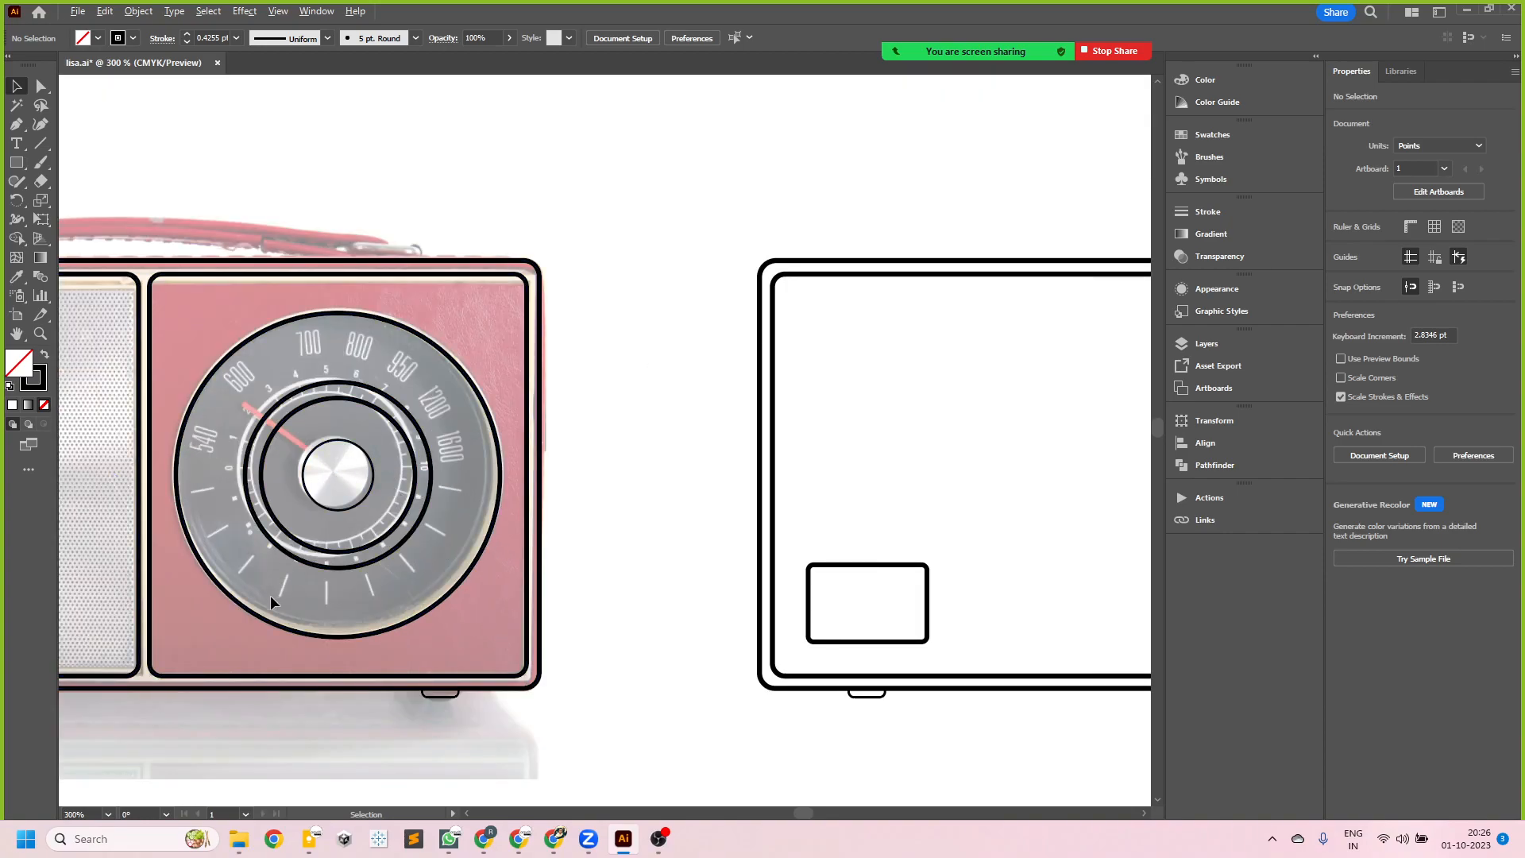
pyautogui.scroll(-2, 258, 594)
pyautogui.scroll(-1, 534, 437)
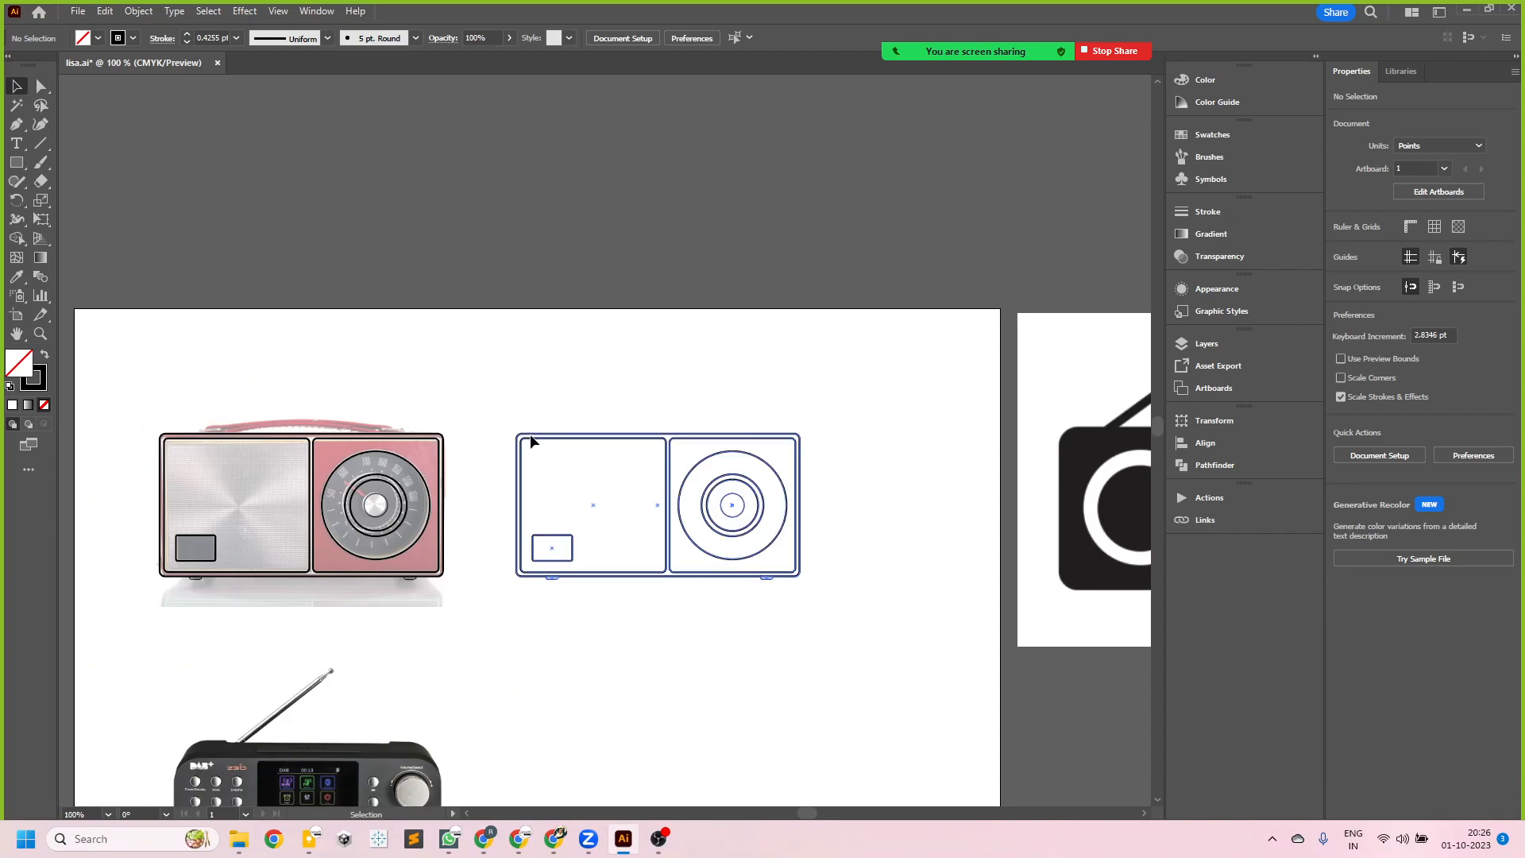
pyautogui.scroll(-2, 750, 550)
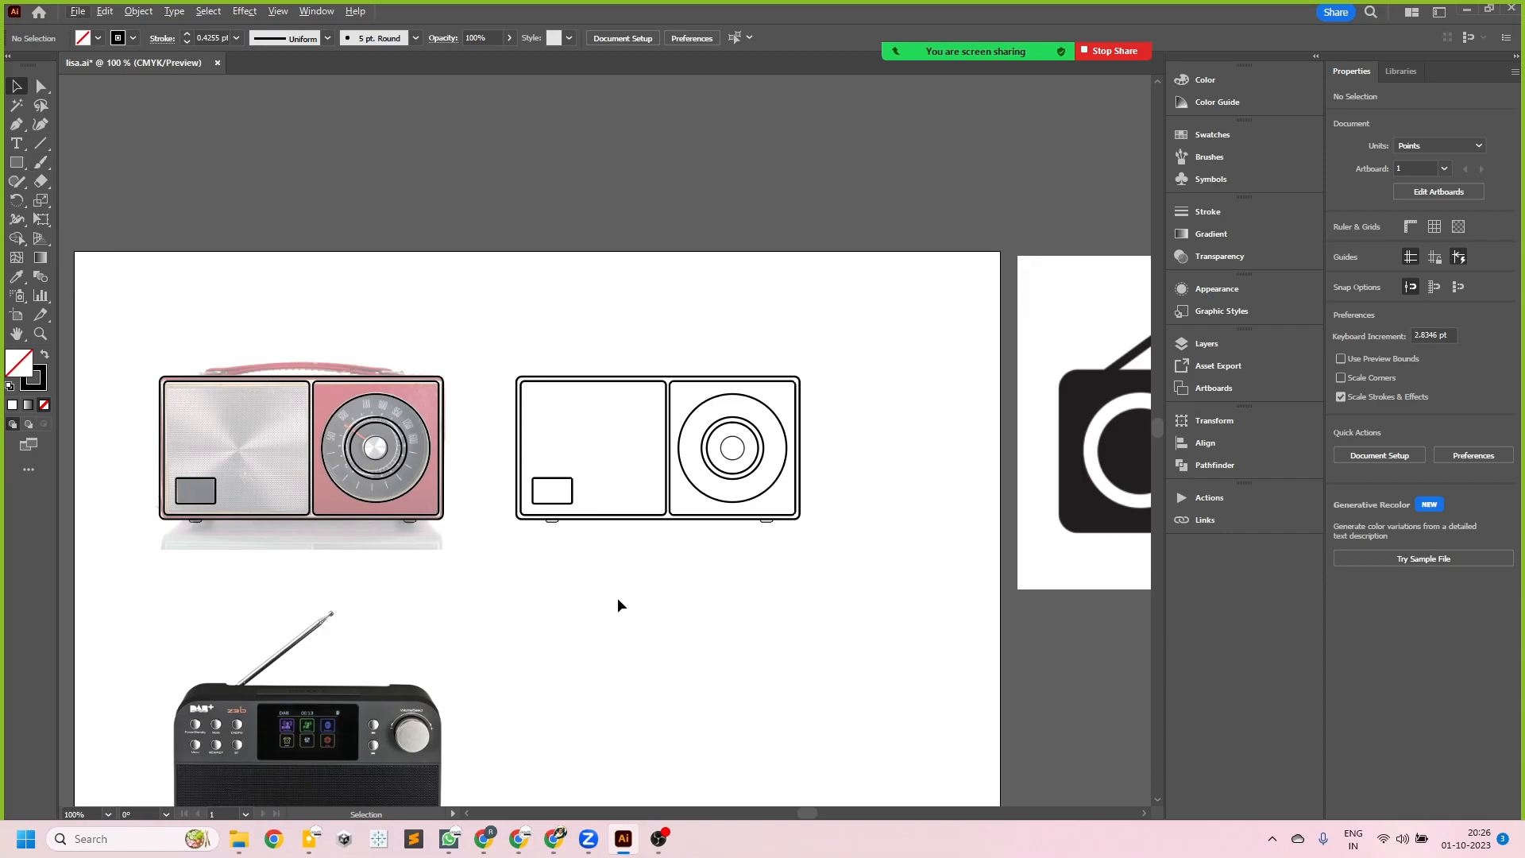
# - Draw a vertical line about 16.3 pt tall in the empty area below the line-art radio copy
pyautogui.click(37, 144)
pyautogui.scroll(-1, 734, 558)
pyautogui.scroll(-1, 733, 558)
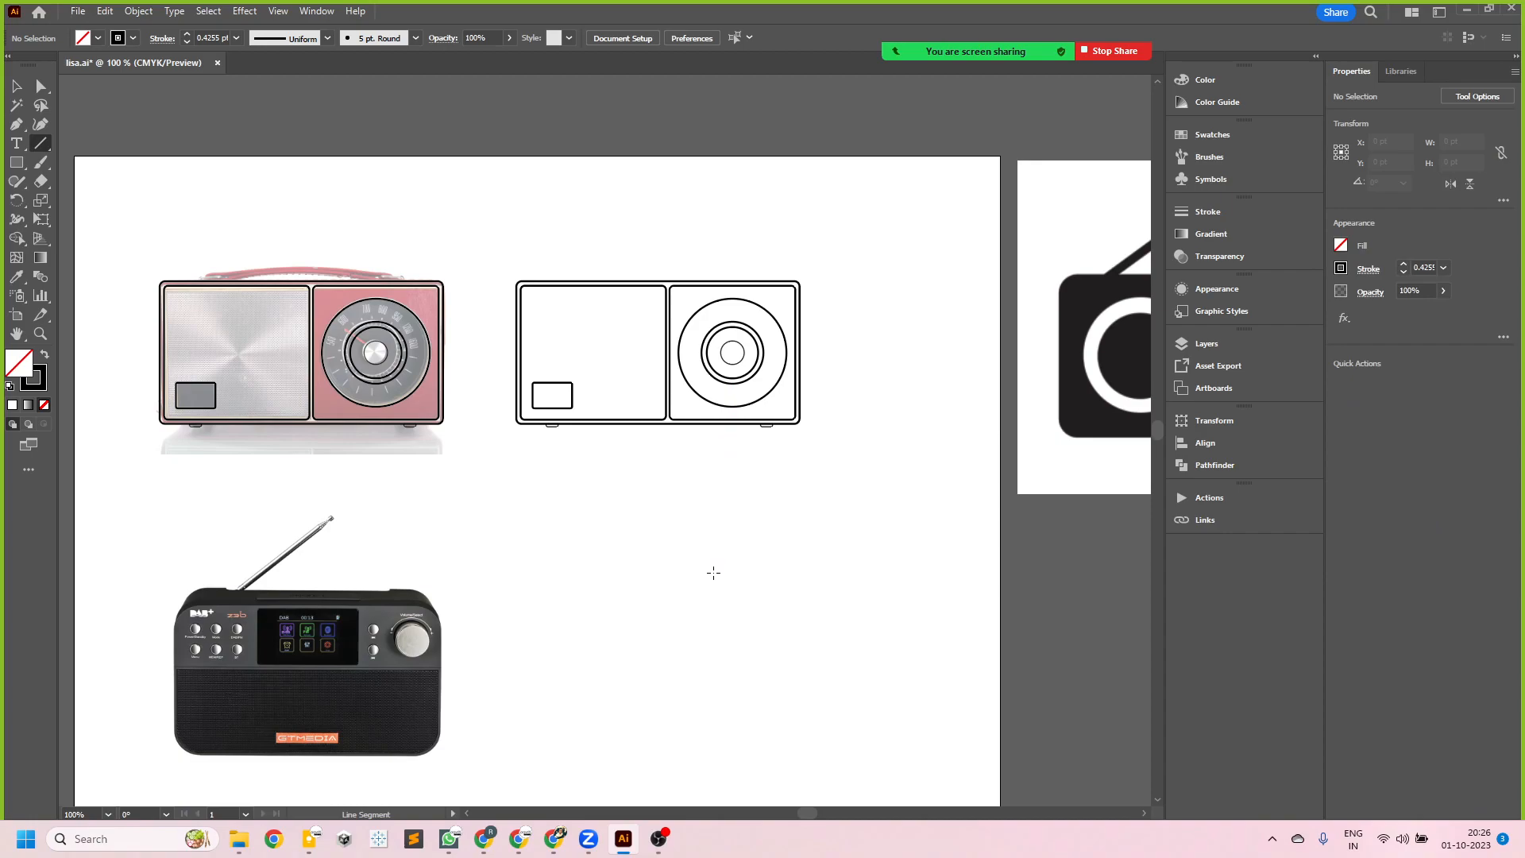
pyautogui.scroll(-1, 699, 556)
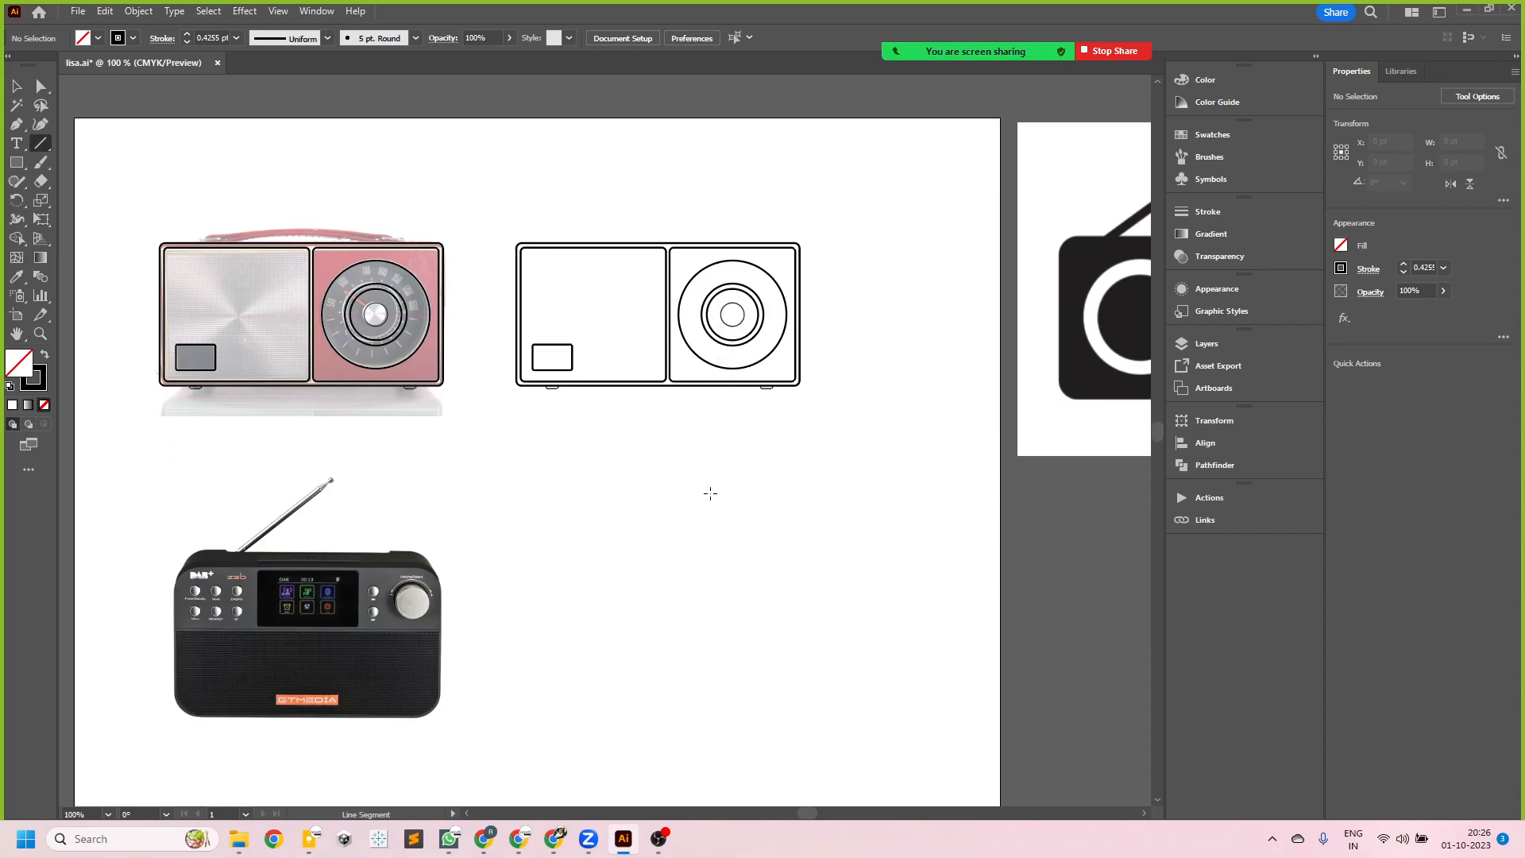
pyautogui.moveTo(712, 489); pyautogui.dragTo(714, 513)
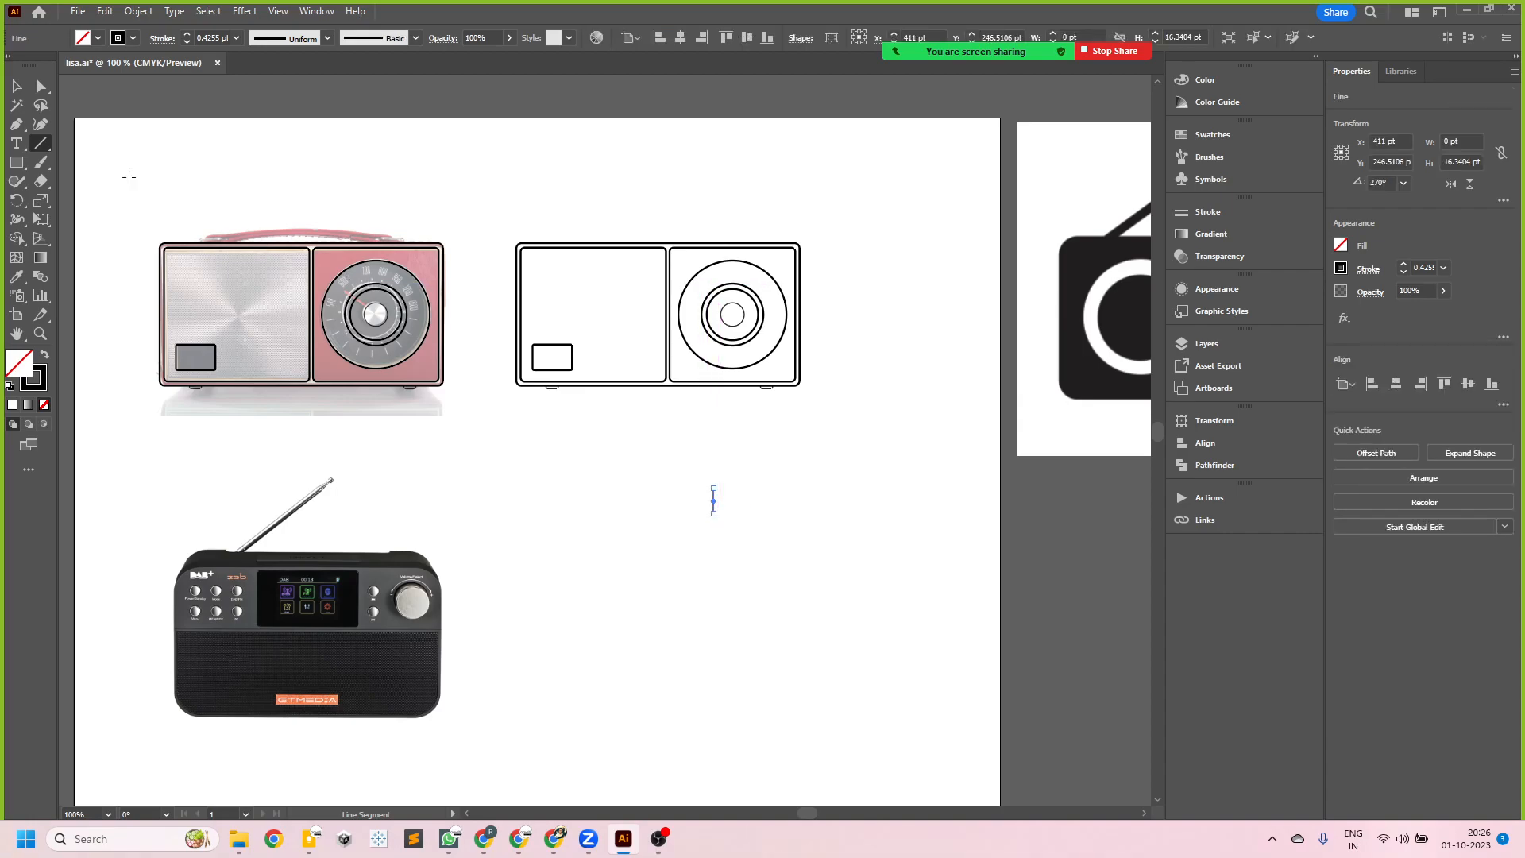
# - Shorten the vertical line to about 8.2 pt by moving its lower end upward
pyautogui.click(16, 86)
pyautogui.click(690, 541)
pyautogui.keyDown('alt'); pyautogui.scroll(3, 728, 503); pyautogui.keyUp('alt')
pyautogui.click(681, 484)
pyautogui.keyDown('alt'); pyautogui.scroll(3, 693, 488); pyautogui.keyUp('alt')
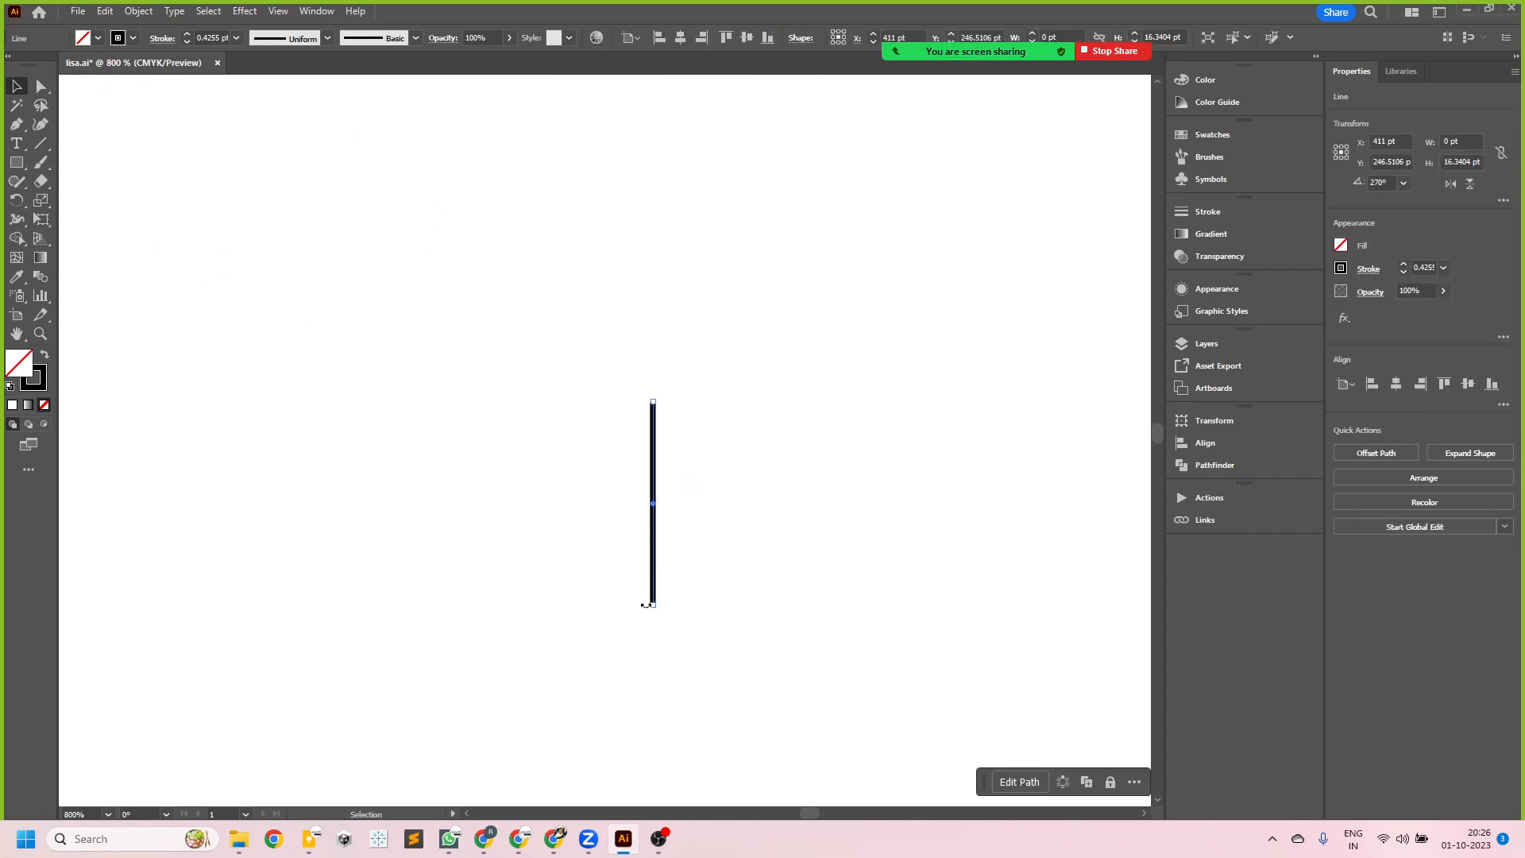
pyautogui.moveTo(653, 603); pyautogui.dragTo(654, 503)
pyautogui.click(689, 465)
# - Inspect both ends of the short line and change its stroke cap to Round Cap
pyautogui.keyDown('alt'); pyautogui.scroll(5, 689, 453); pyautogui.keyUp('alt')
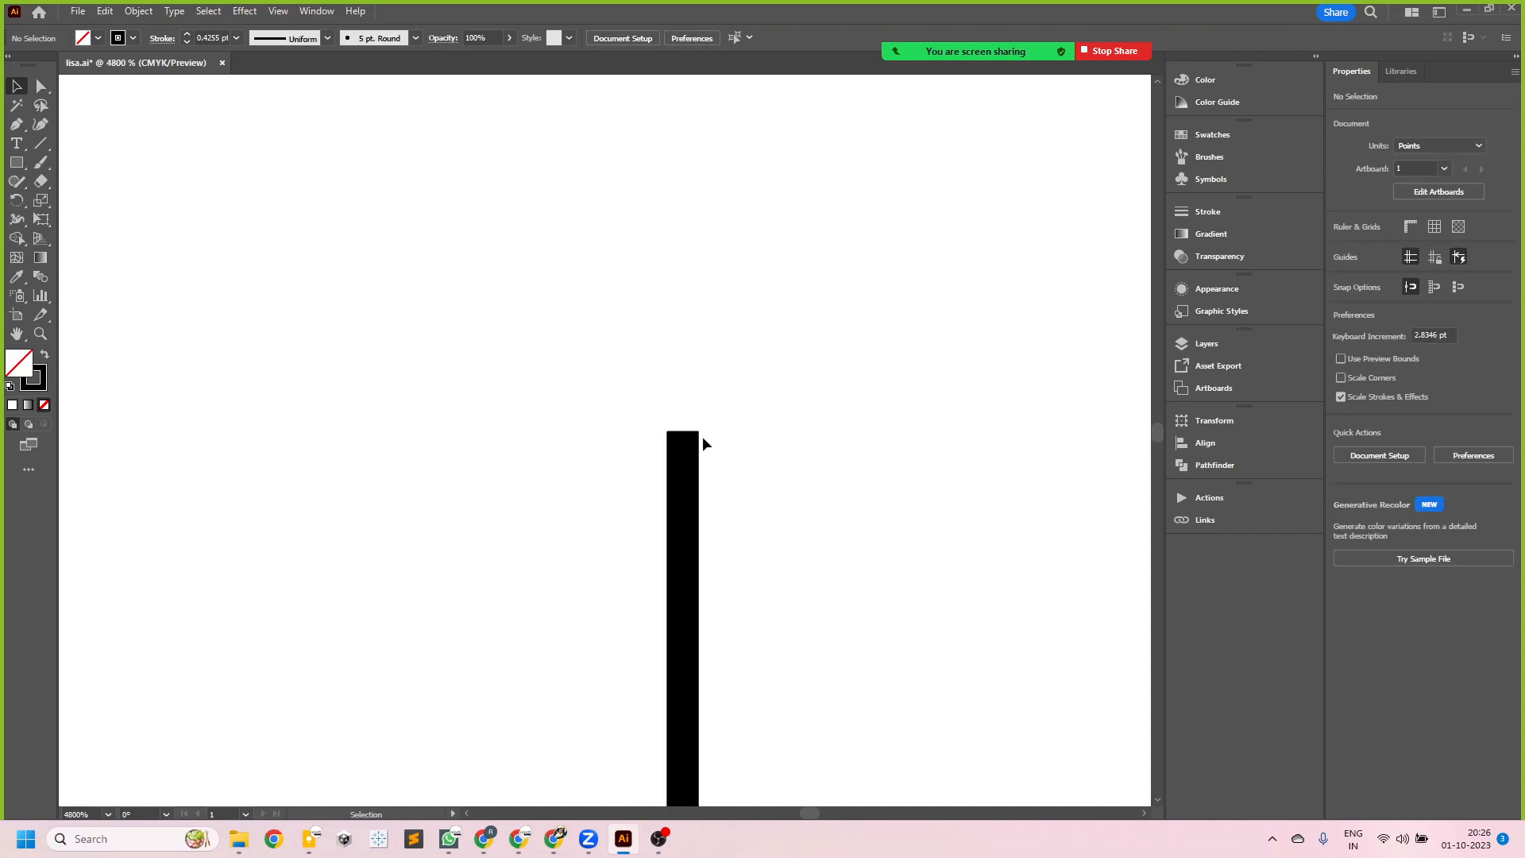
pyautogui.scroll(-5, 686, 445)
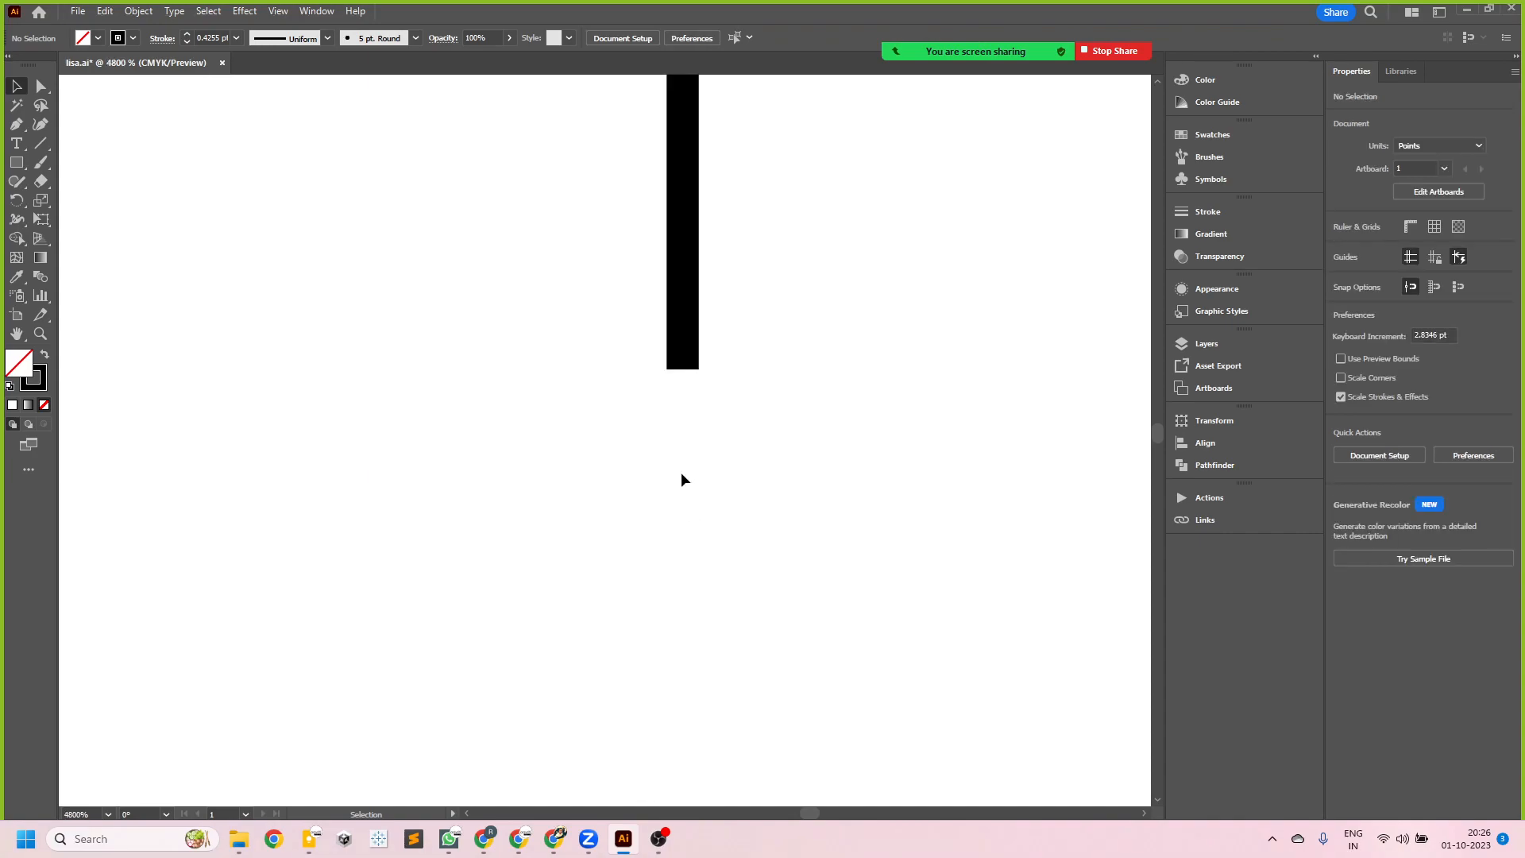
pyautogui.scroll(5, 685, 461)
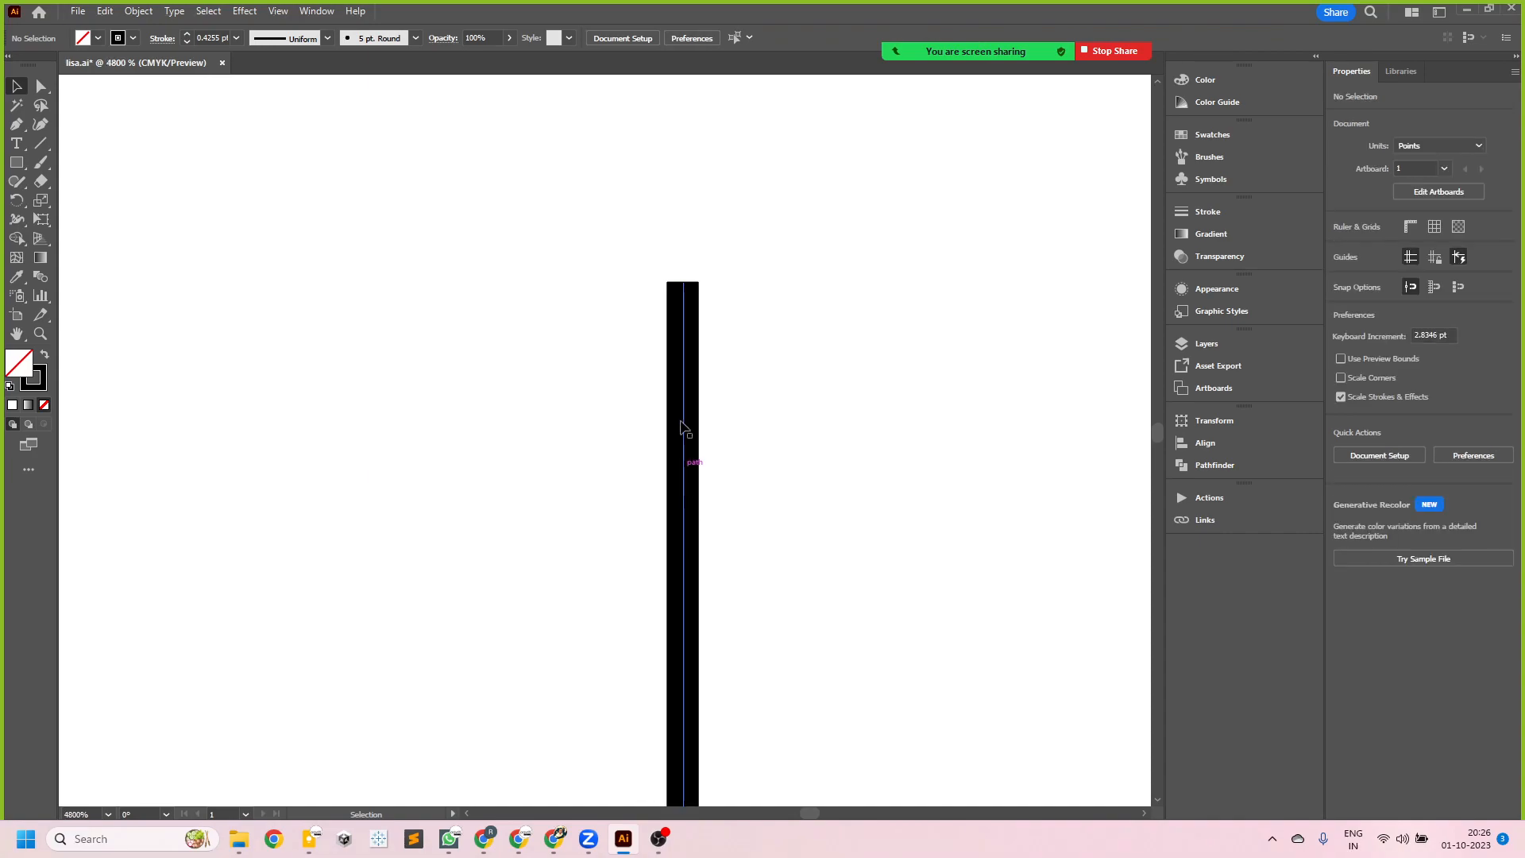
pyautogui.click(691, 317)
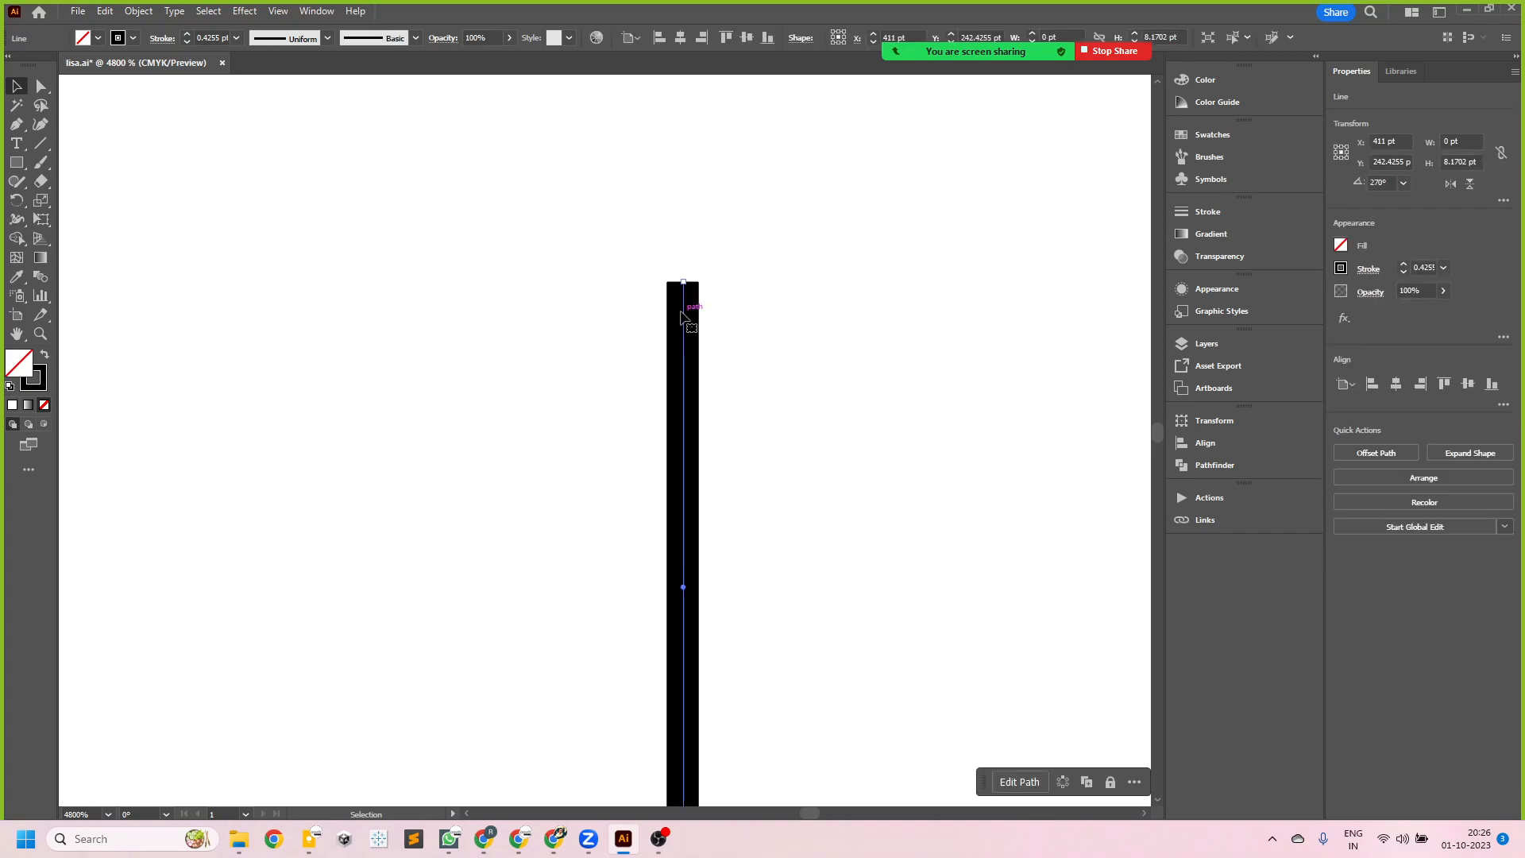
pyautogui.click(1368, 270)
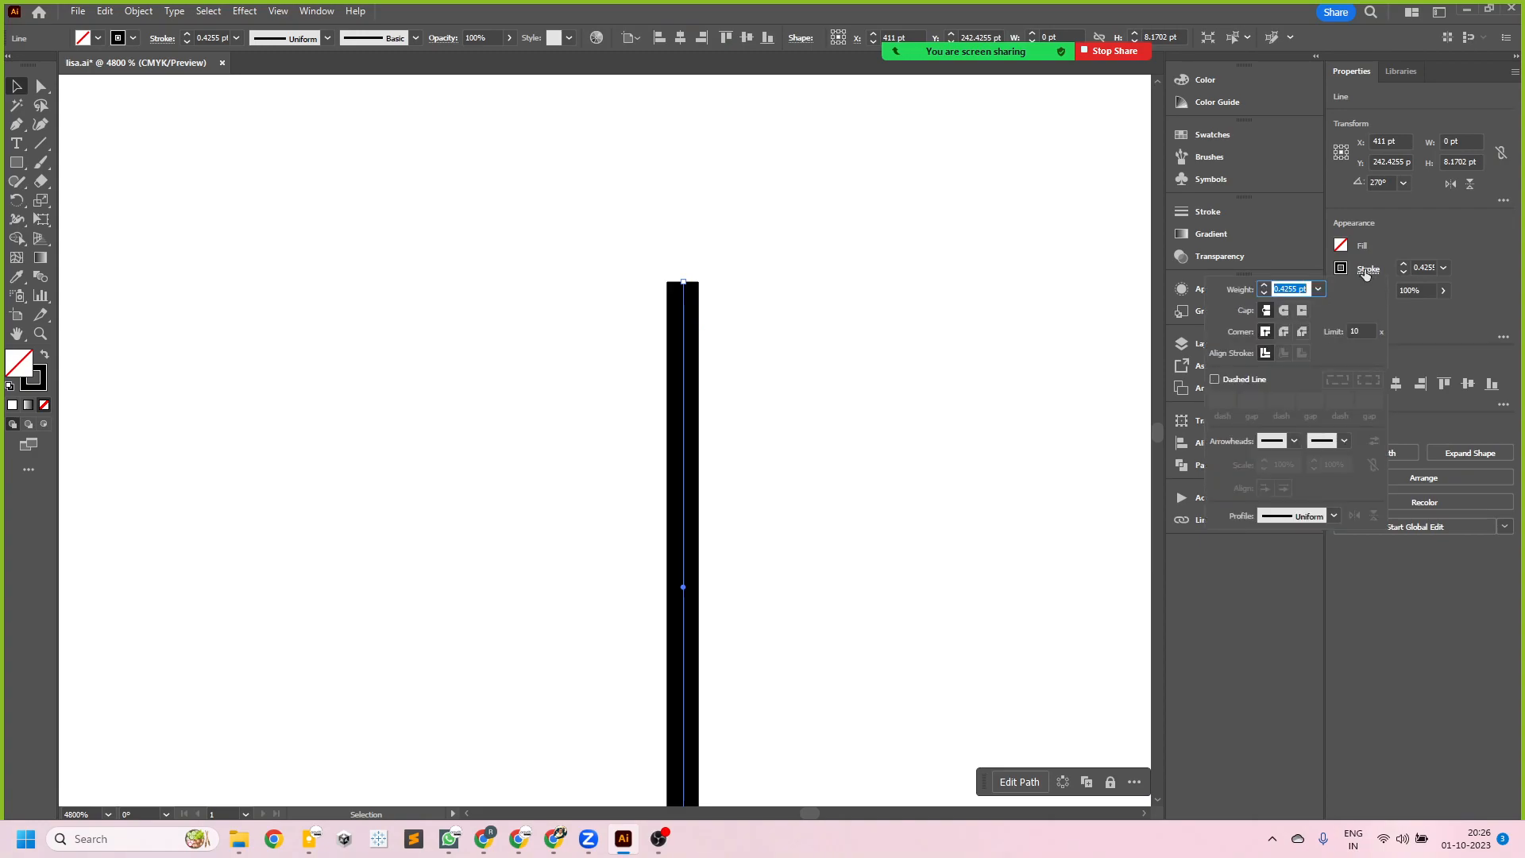
pyautogui.click(1284, 311)
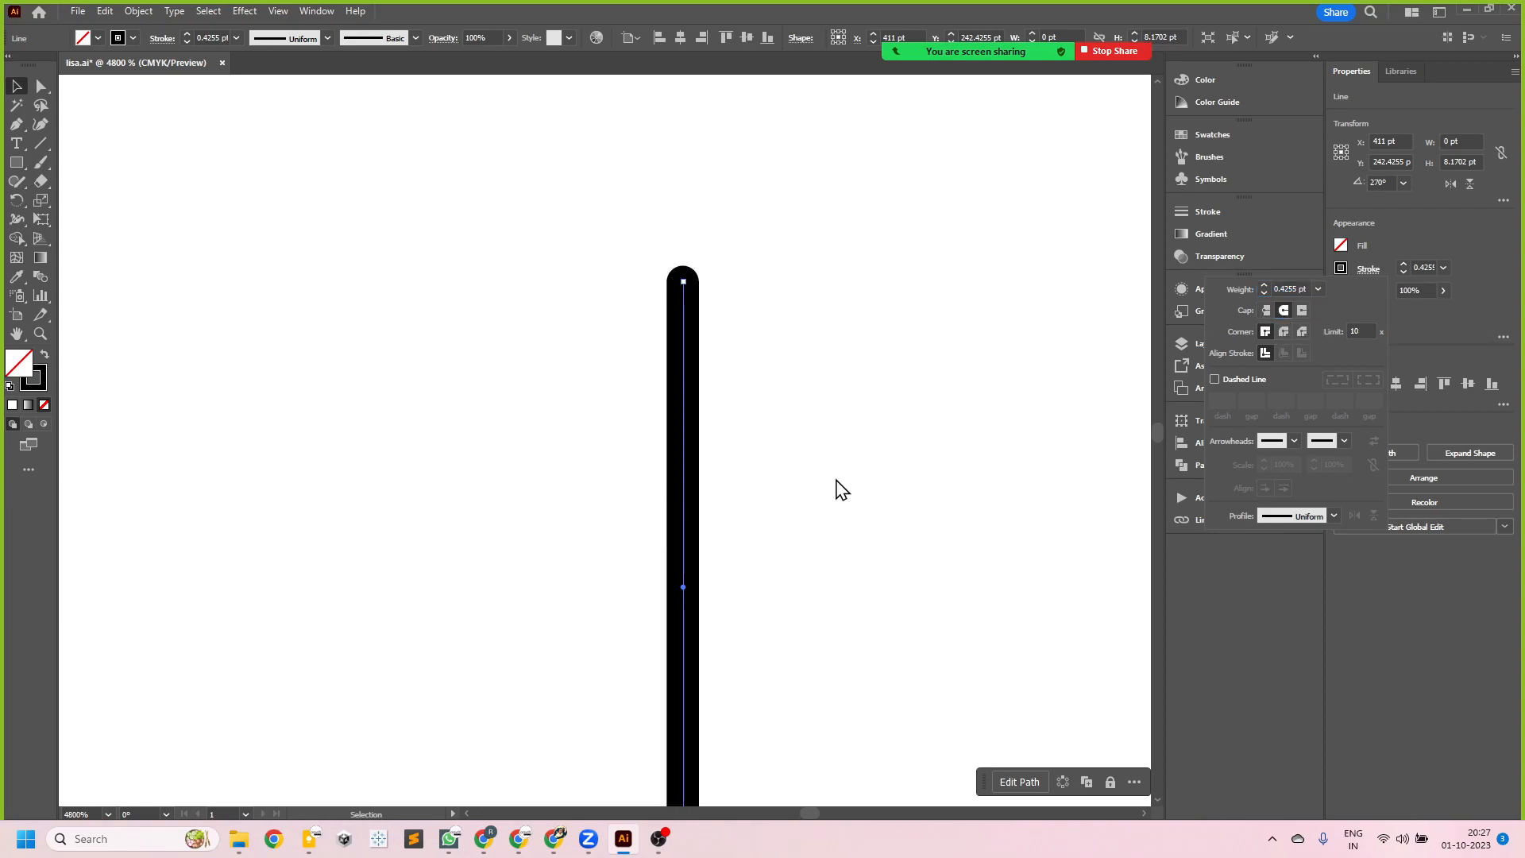
pyautogui.click(802, 480)
pyautogui.scroll(-2, 799, 477)
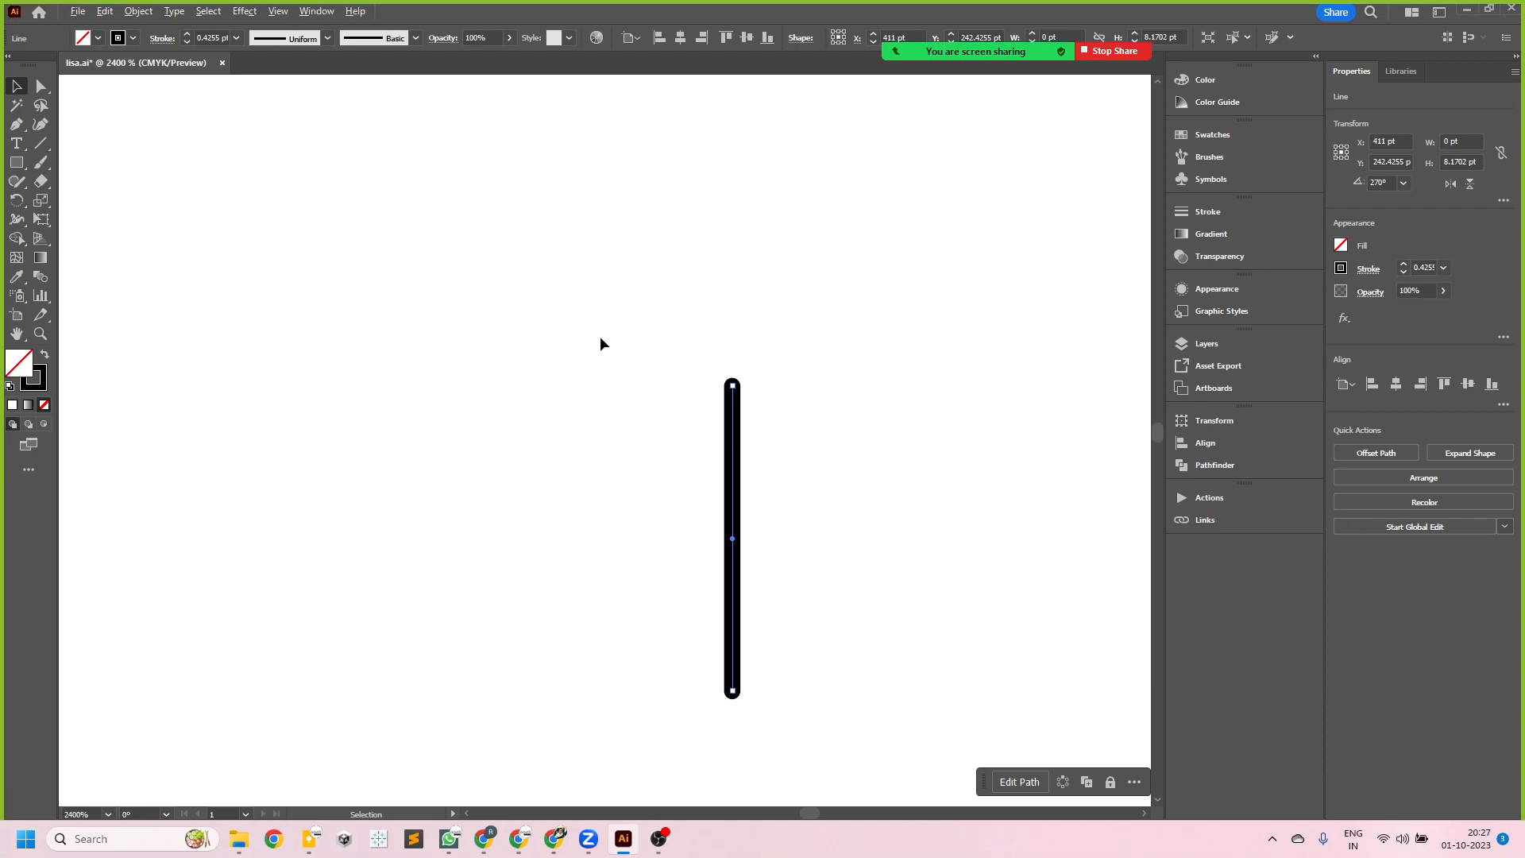
# - Try rotating the short vertical line with the Rotate tool
pyautogui.scroll(-3, 599, 336)
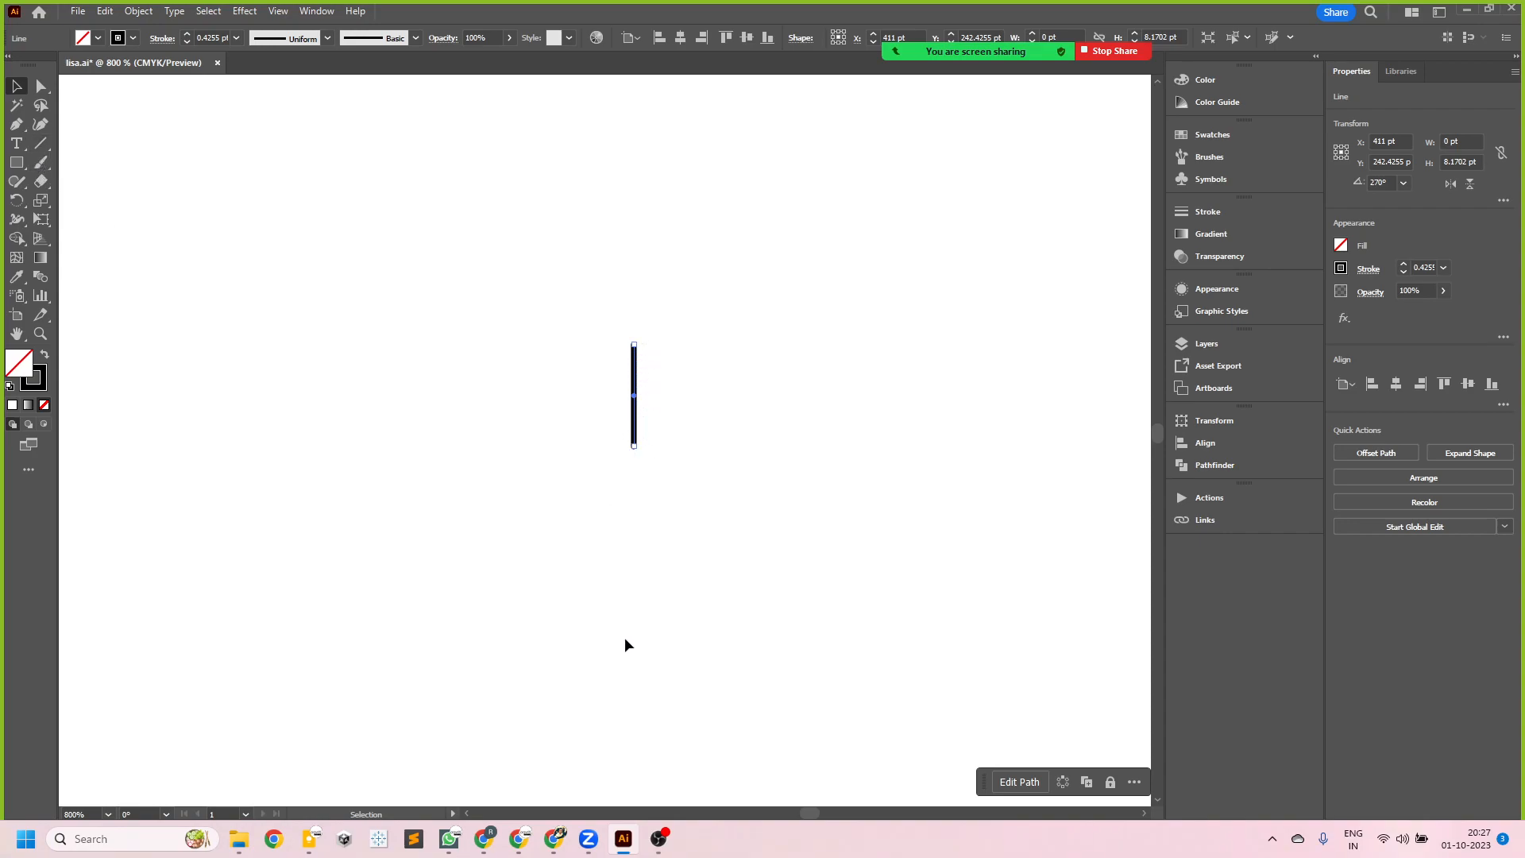
pyautogui.click(14, 201)
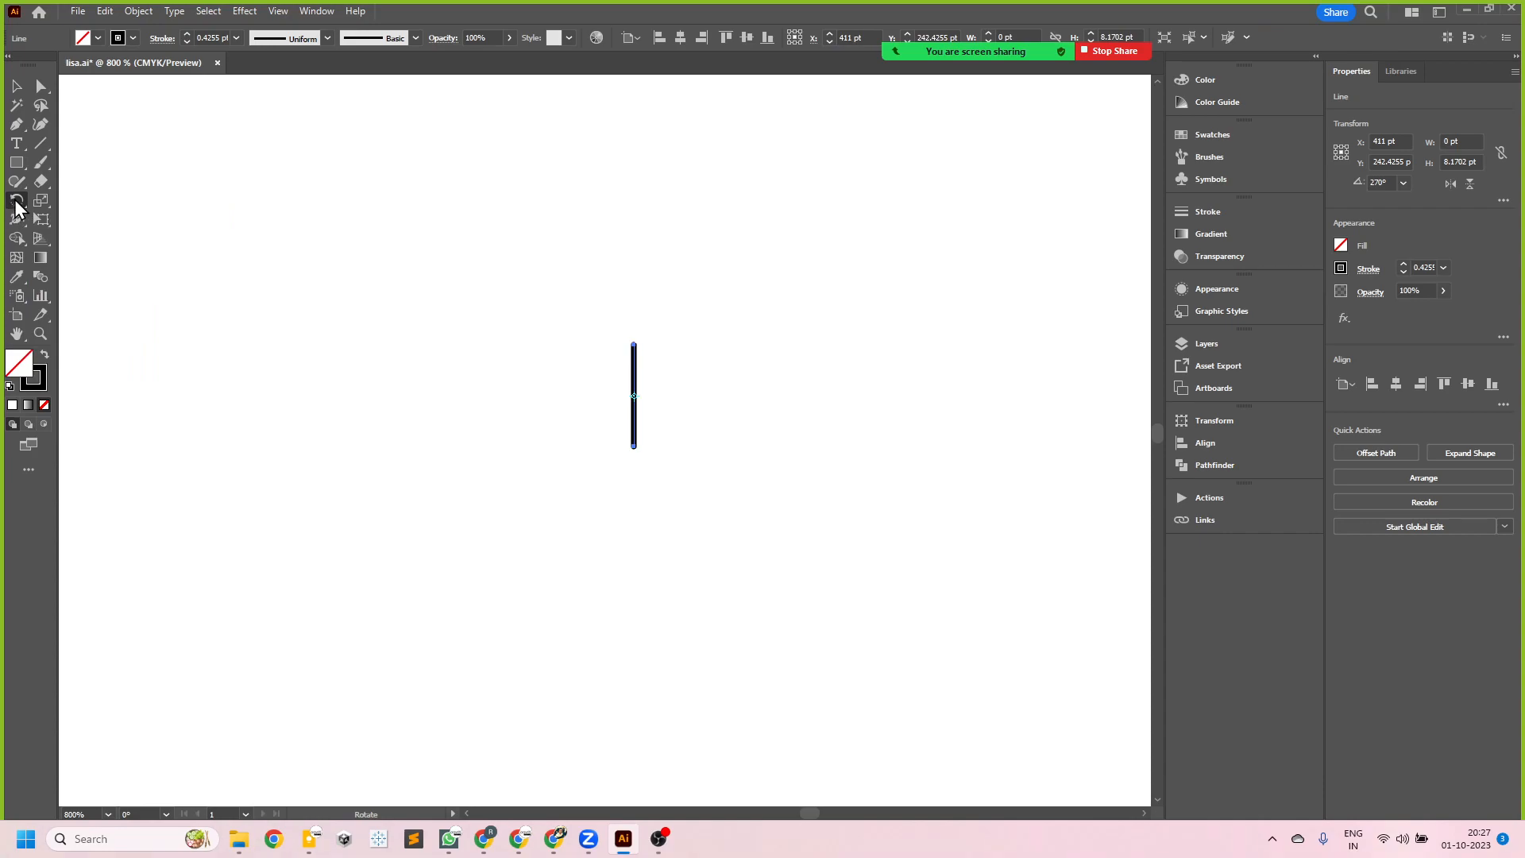
pyautogui.click(16, 201)
pyautogui.click(98, 198)
pyautogui.moveTo(743, 511); pyautogui.dragTo(704, 476)
pyautogui.moveTo(626, 487); pyautogui.dragTo(732, 497)
pyautogui.click(19, 82)
pyautogui.click(157, 211)
pyautogui.click(21, 200)
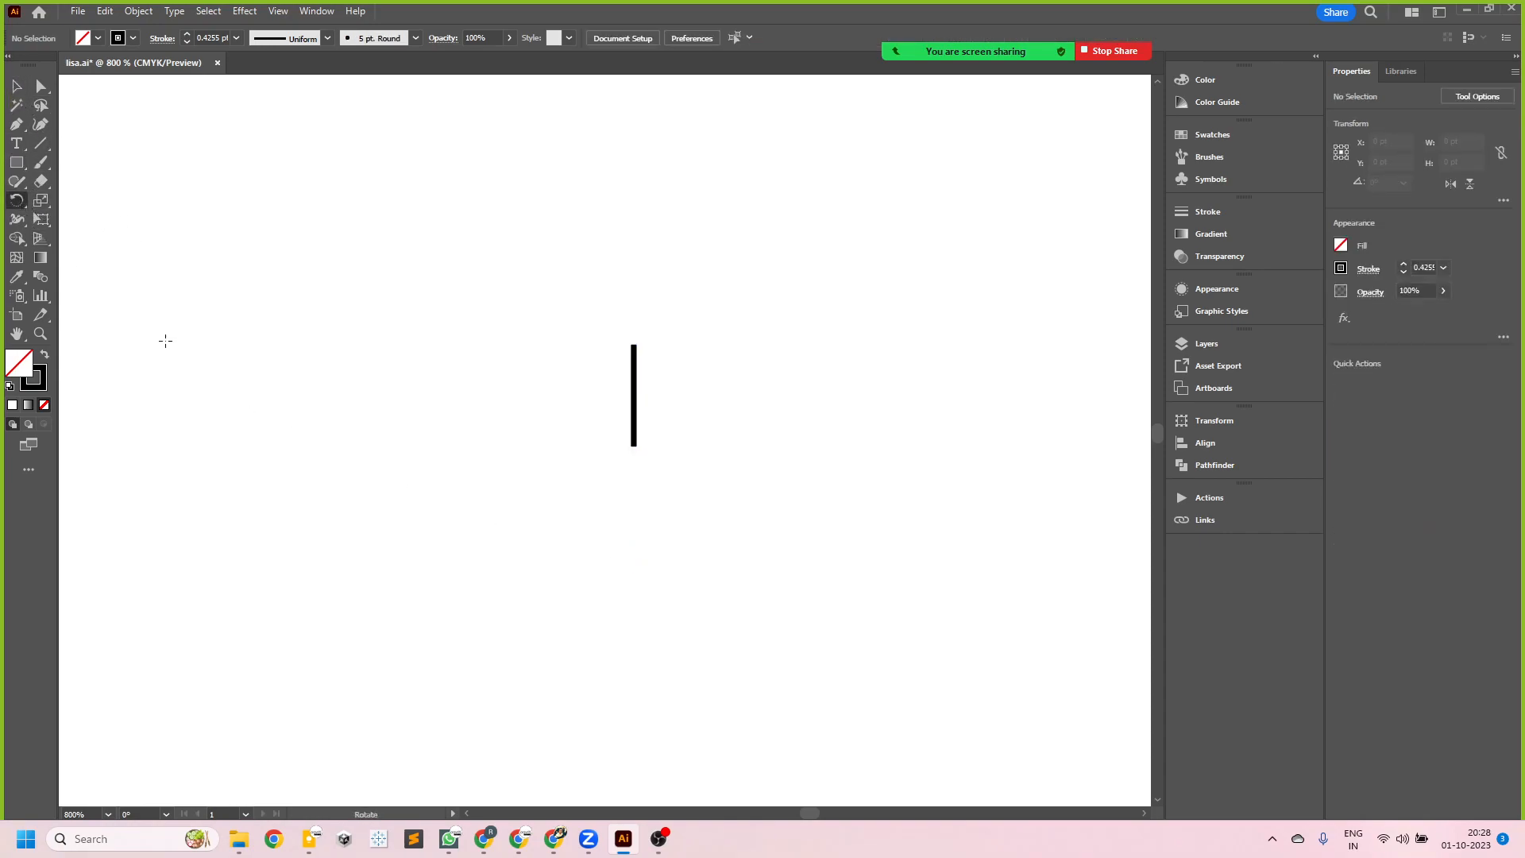
pyautogui.press('v')
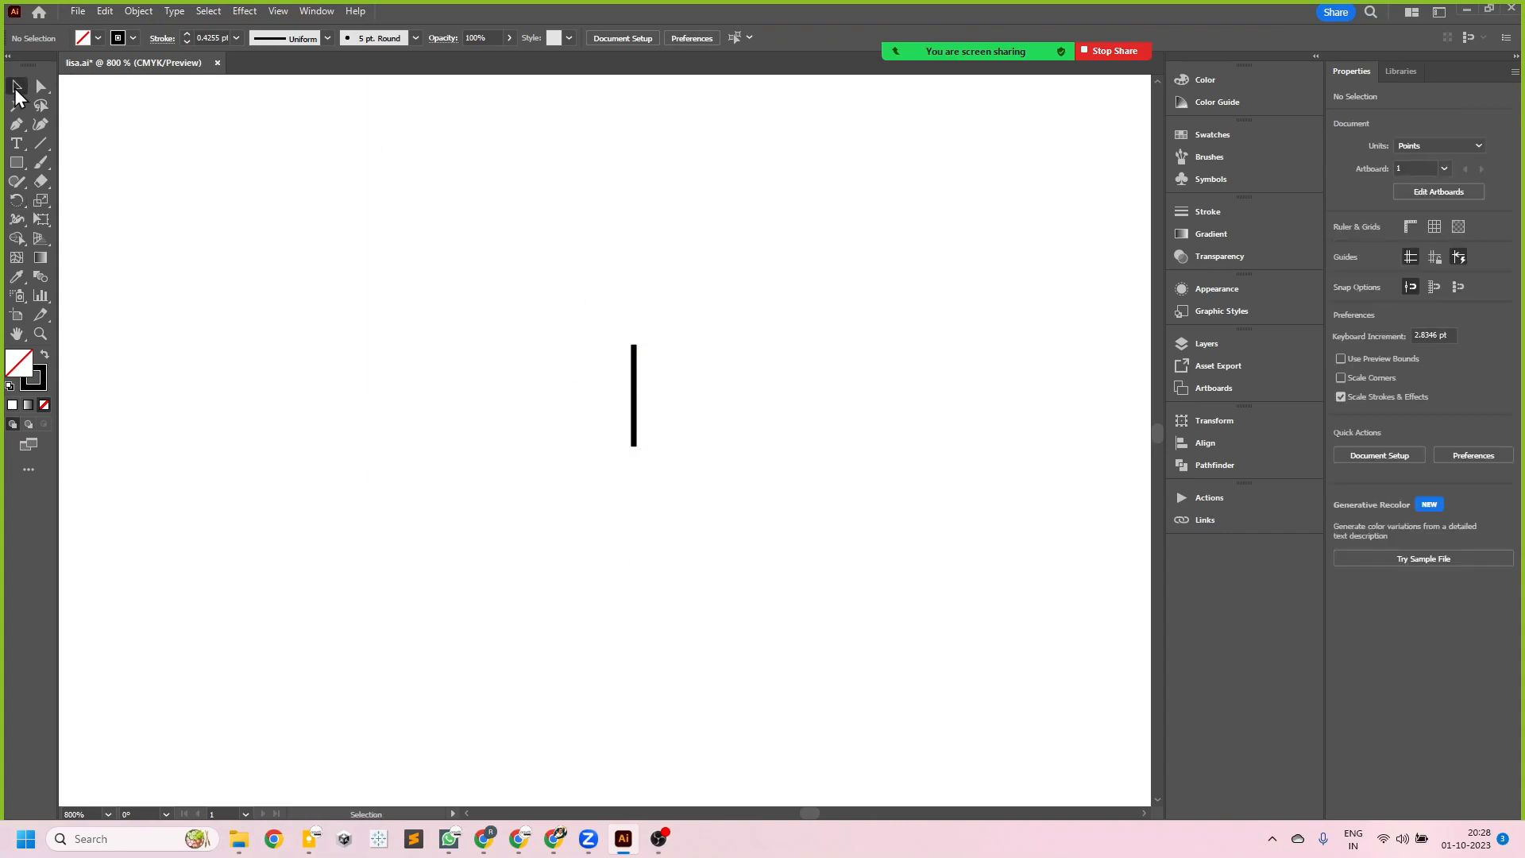
# - Select the short vertical line again and reapply the Round Cap to its stroke
pyautogui.click(638, 401)
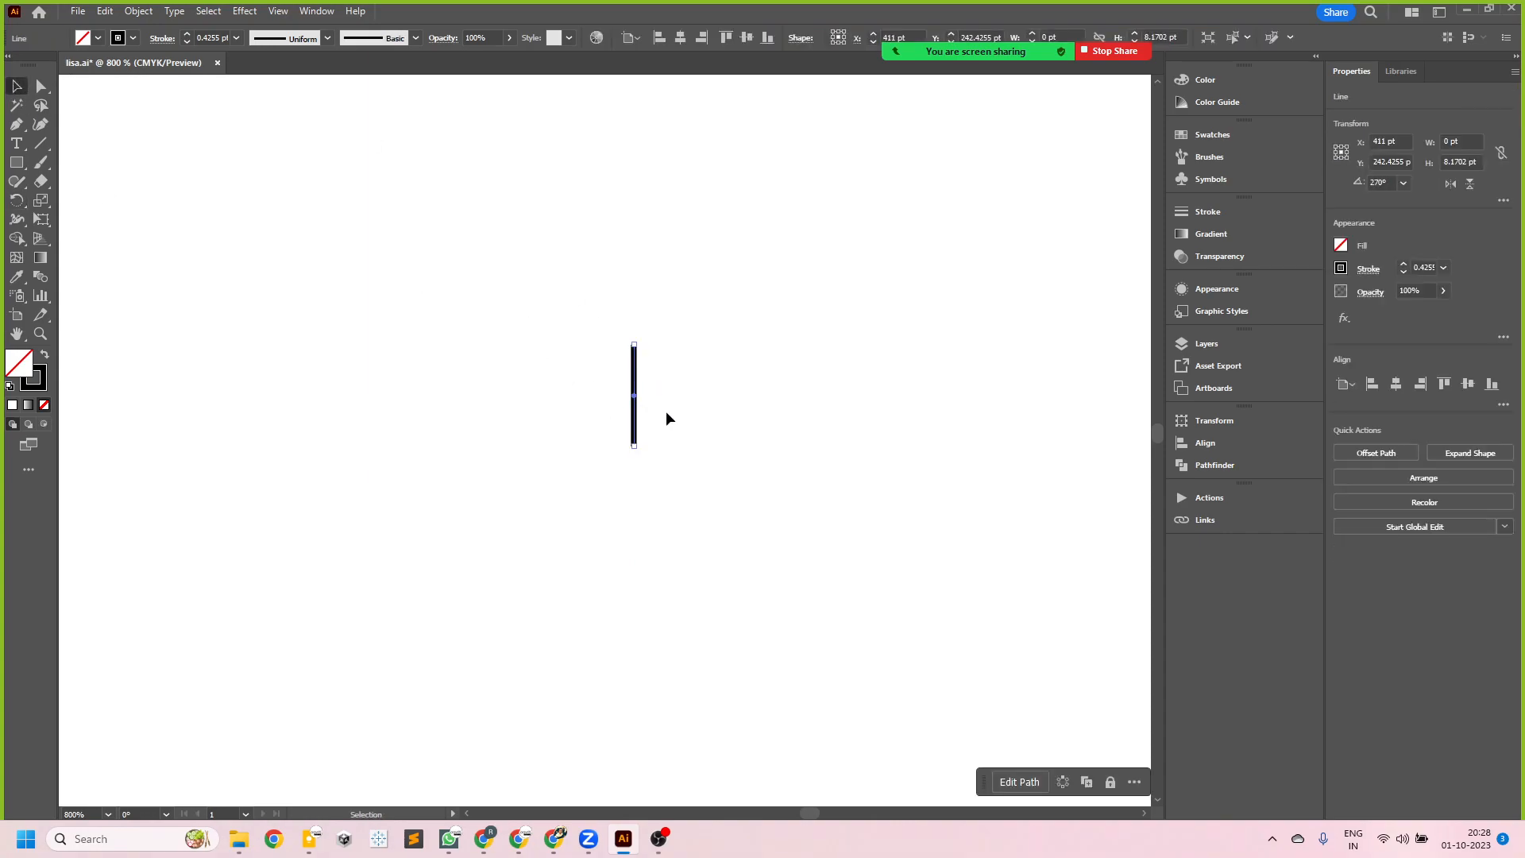
pyautogui.scroll(3, 635, 405)
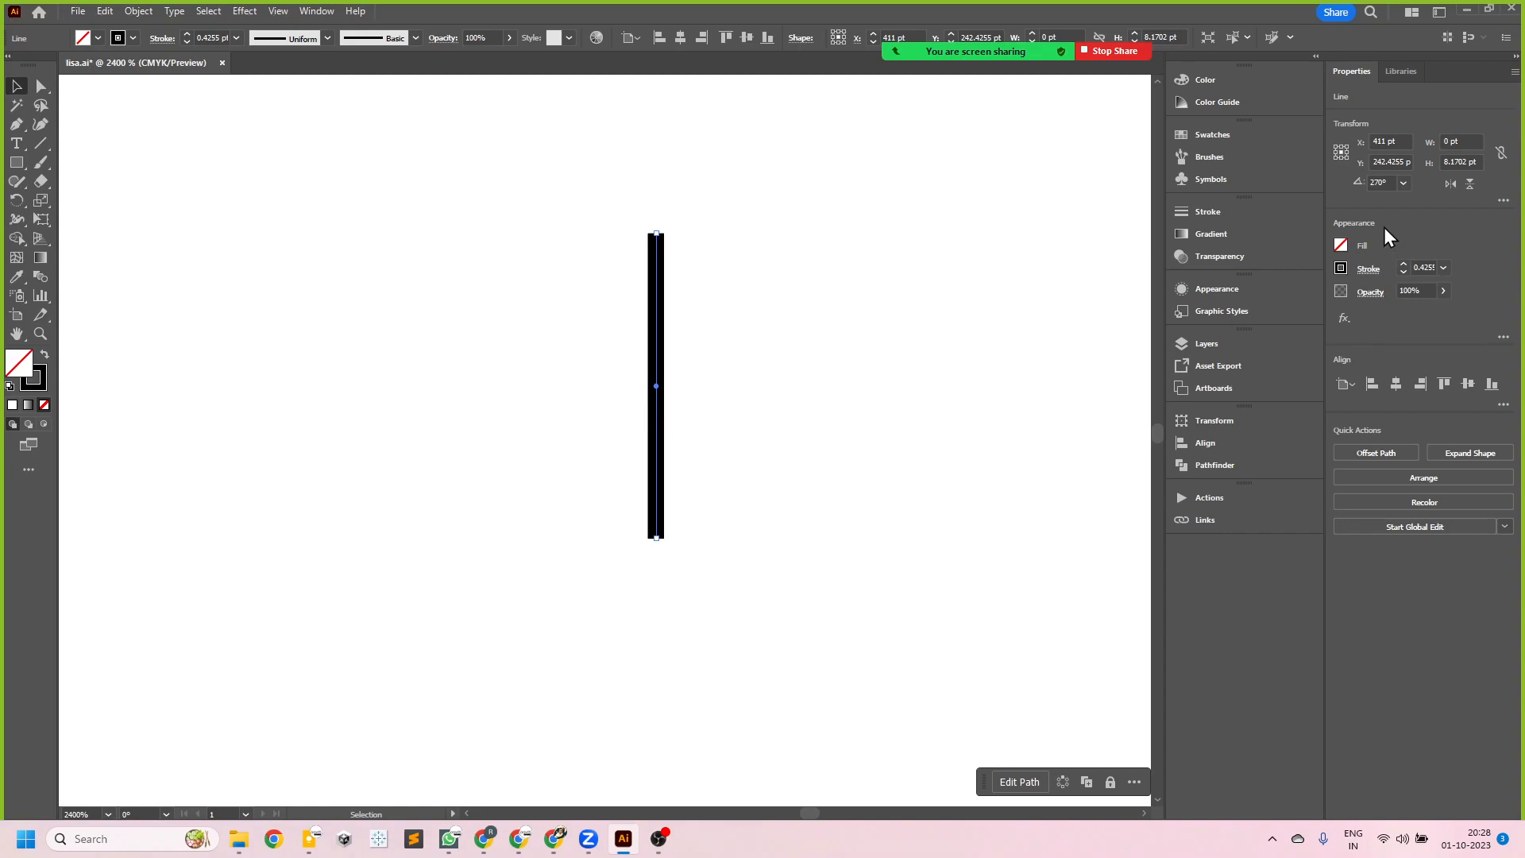
pyautogui.click(1360, 272)
pyautogui.click(1283, 311)
pyautogui.scroll(-2, 493, 502)
pyautogui.scroll(1, 548, 543)
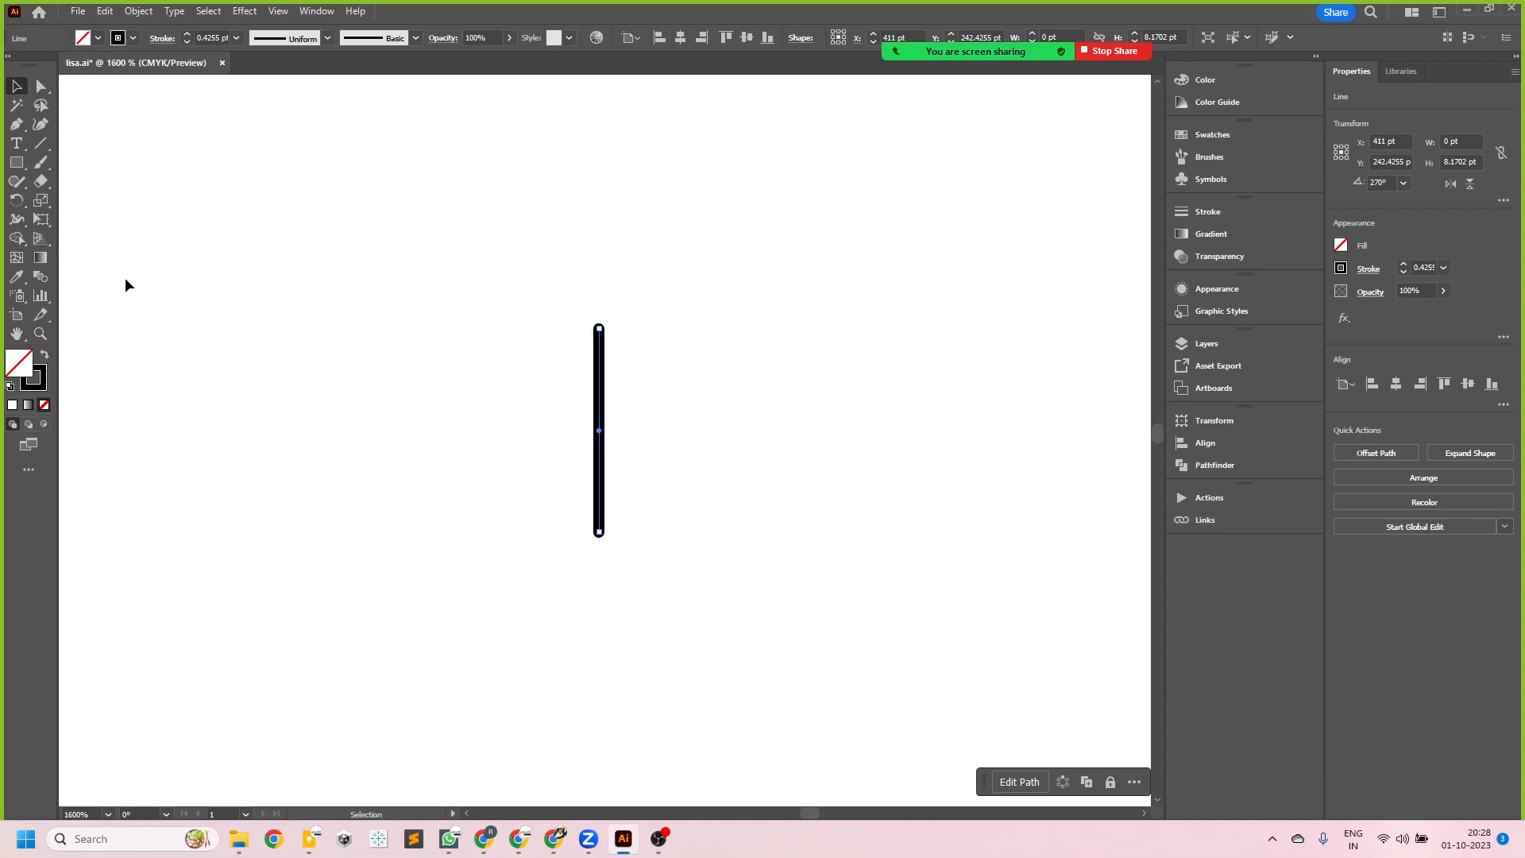
# - Try rotating the round-capped line about different pivot points outside it, undoing each attempt
pyautogui.click(17, 200)
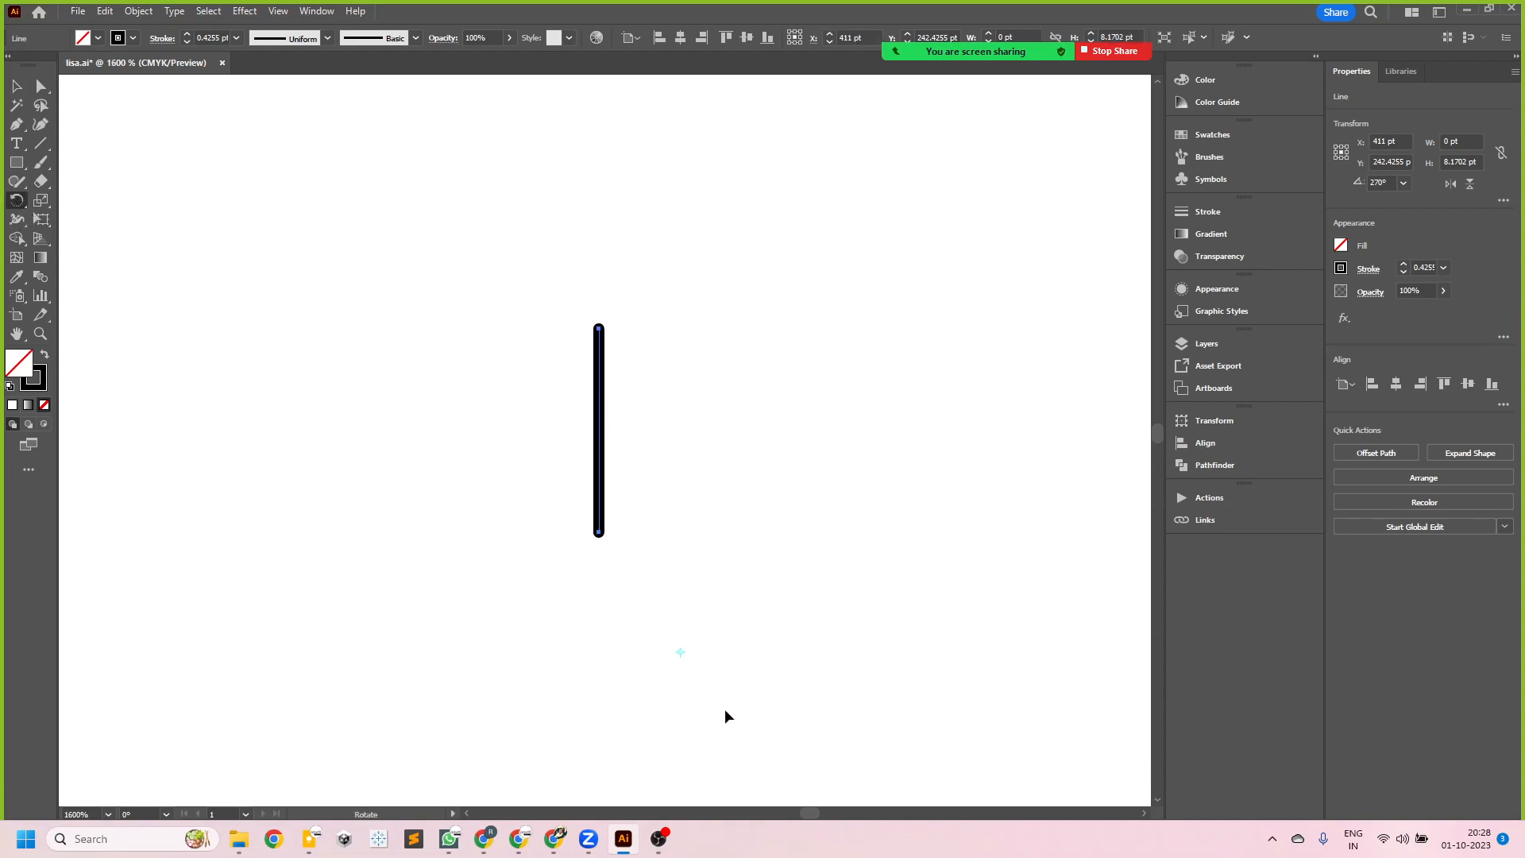
pyautogui.moveTo(697, 453); pyautogui.dragTo(783, 705)
pyautogui.hotkey('ctrl', 'z')
pyautogui.click(601, 658)
pyautogui.moveTo(702, 351); pyautogui.dragTo(620, 348)
pyautogui.hotkey('ctrl', 'z')
pyautogui.moveTo(721, 480); pyautogui.dragTo(769, 354)
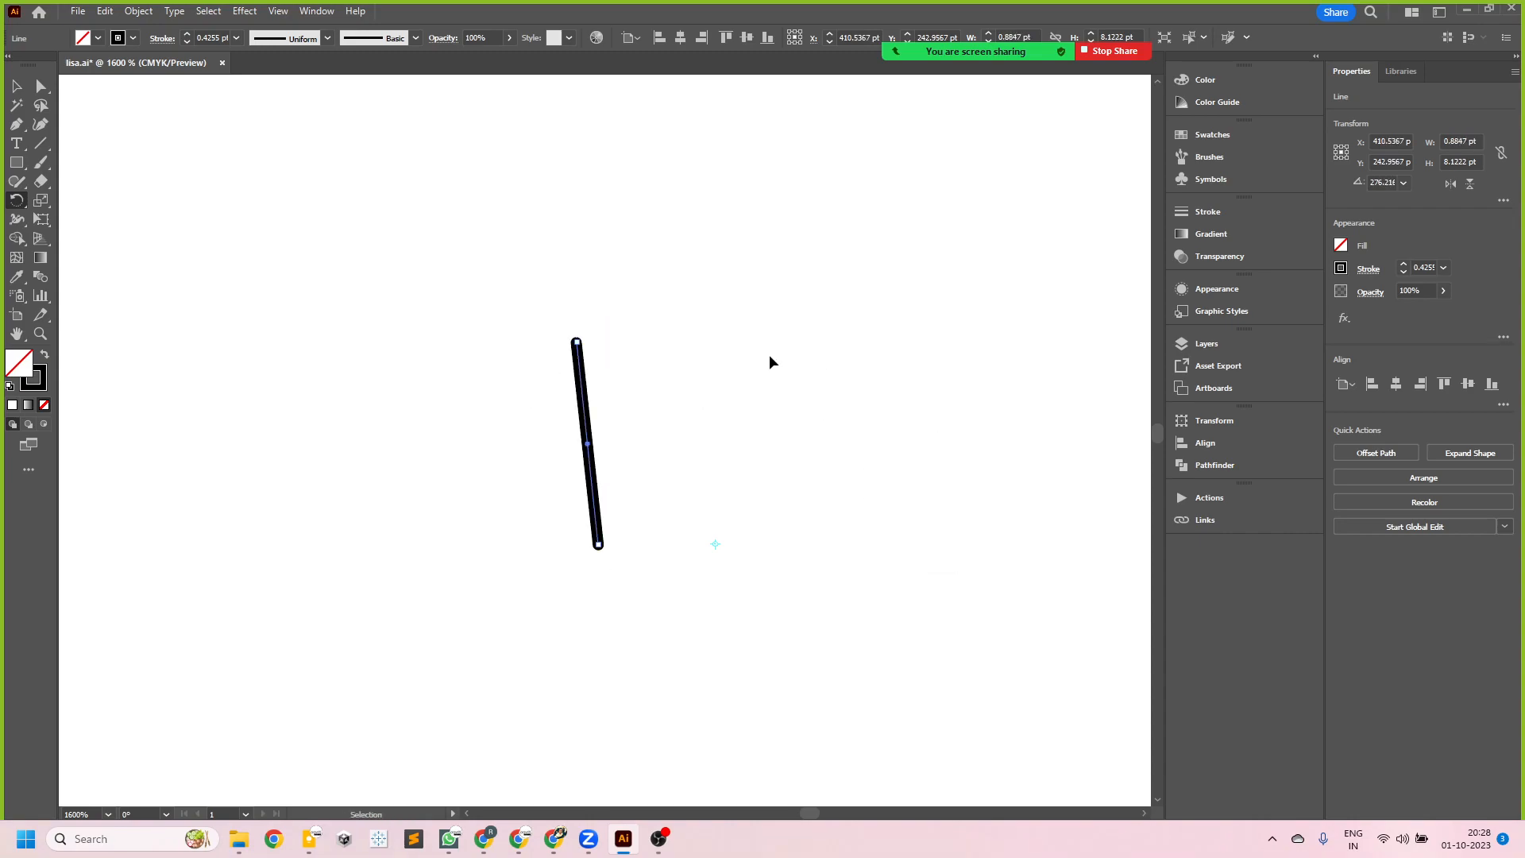
pyautogui.hotkey('ctrl', 'z')
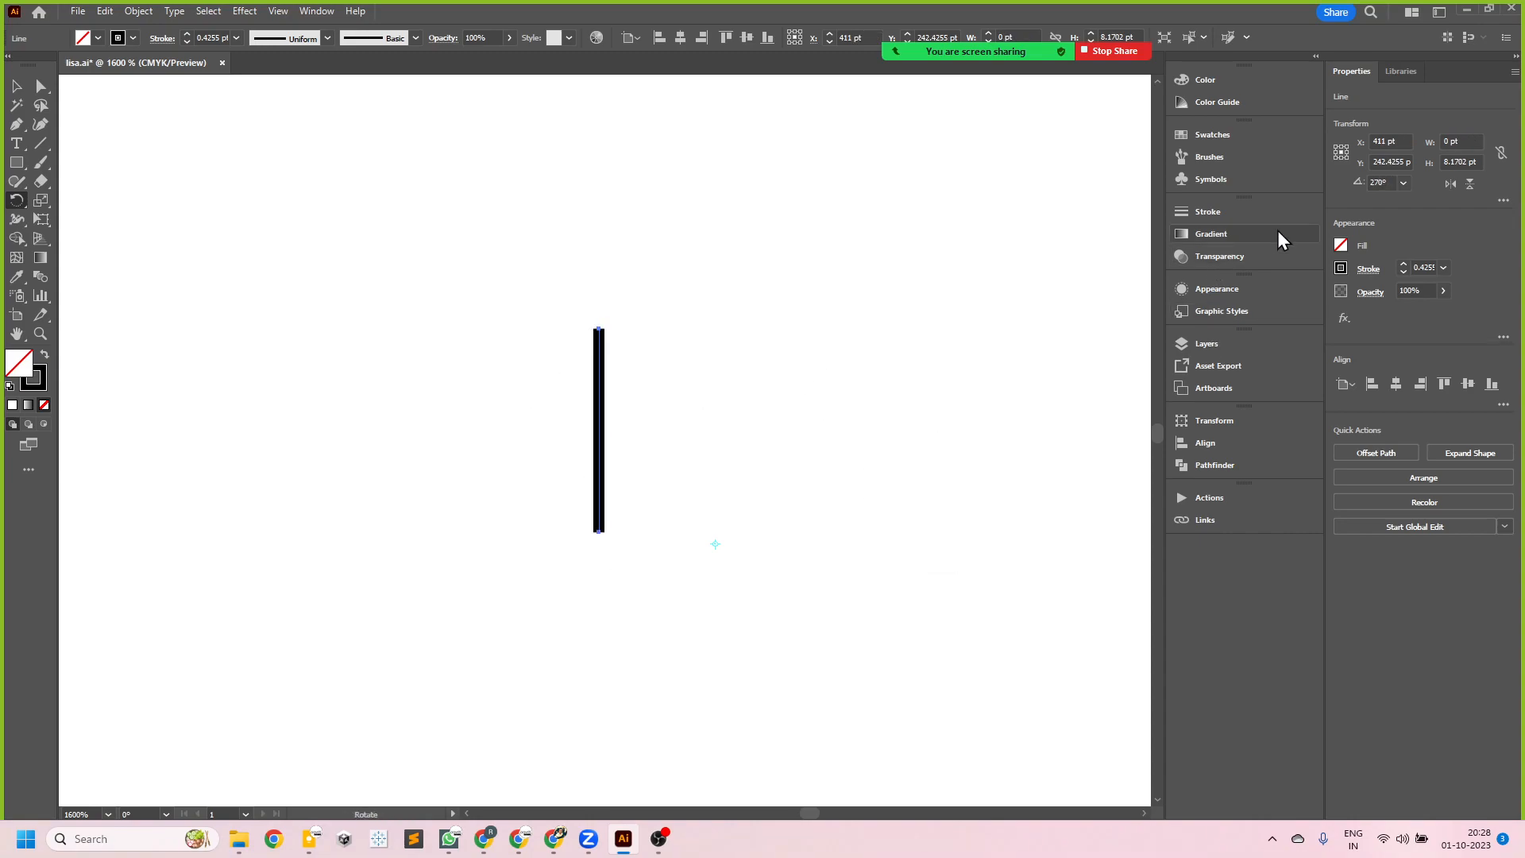
# - Reapply the Round Cap to the short vertical line and rotate a copy of it 45° clockwise about a pivot just below its lower end
pyautogui.click(1368, 270)
pyautogui.click(1284, 309)
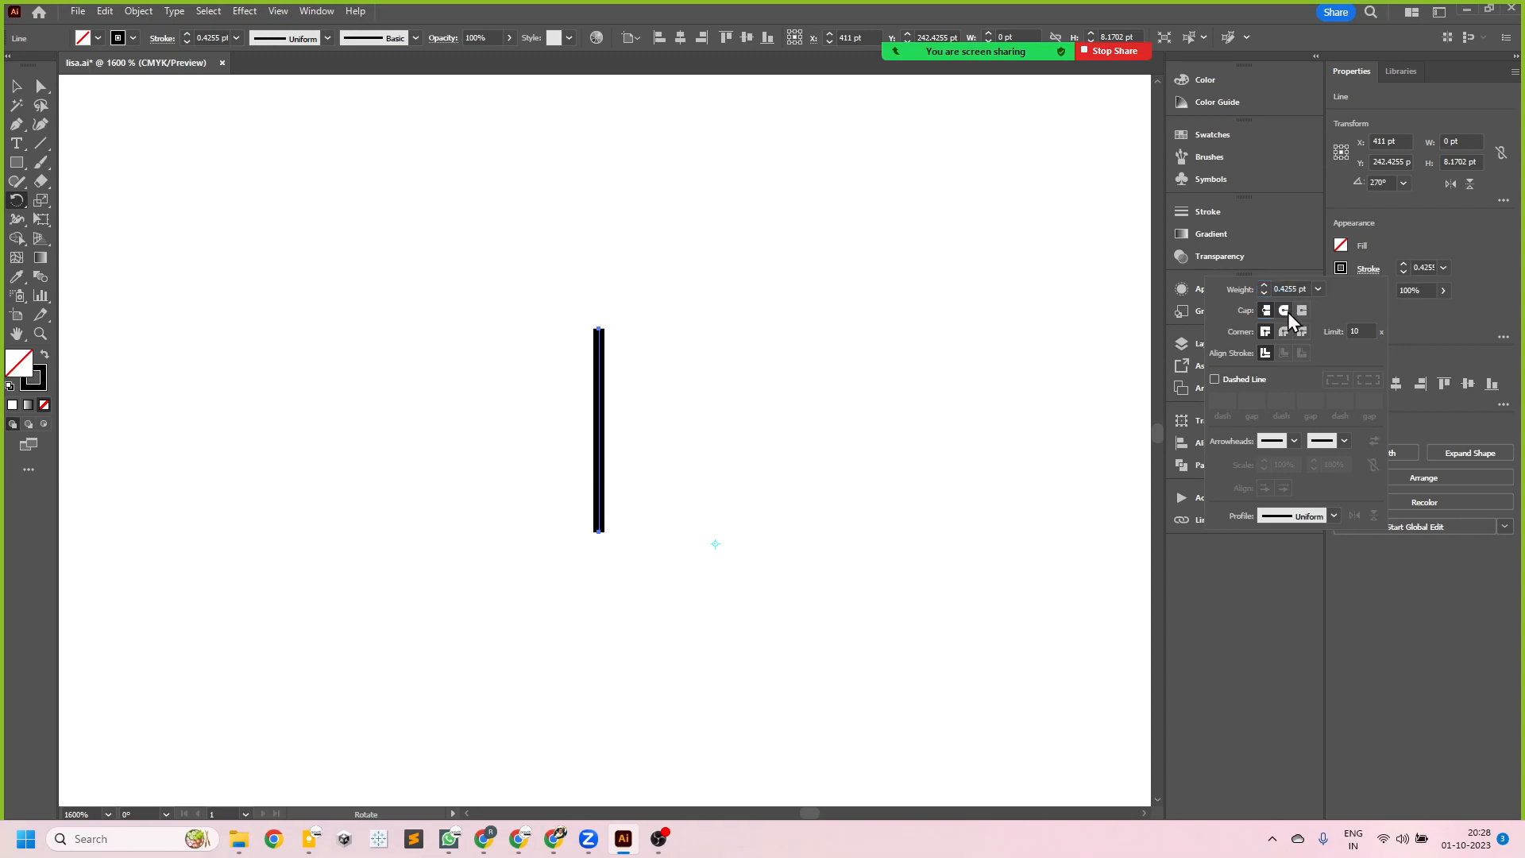
pyautogui.click(19, 201)
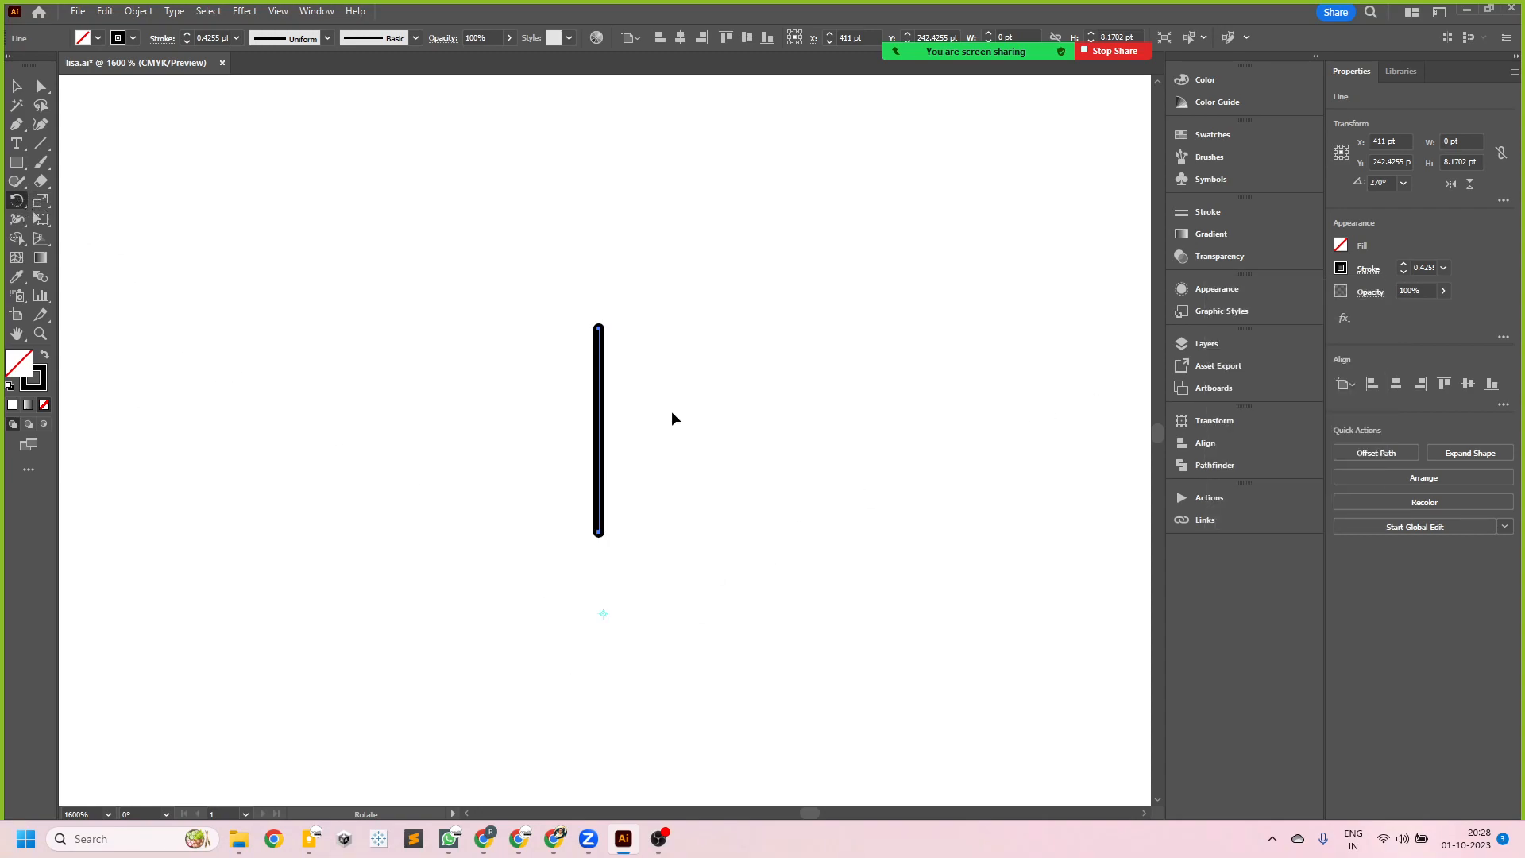
pyautogui.scroll(-1, 671, 415)
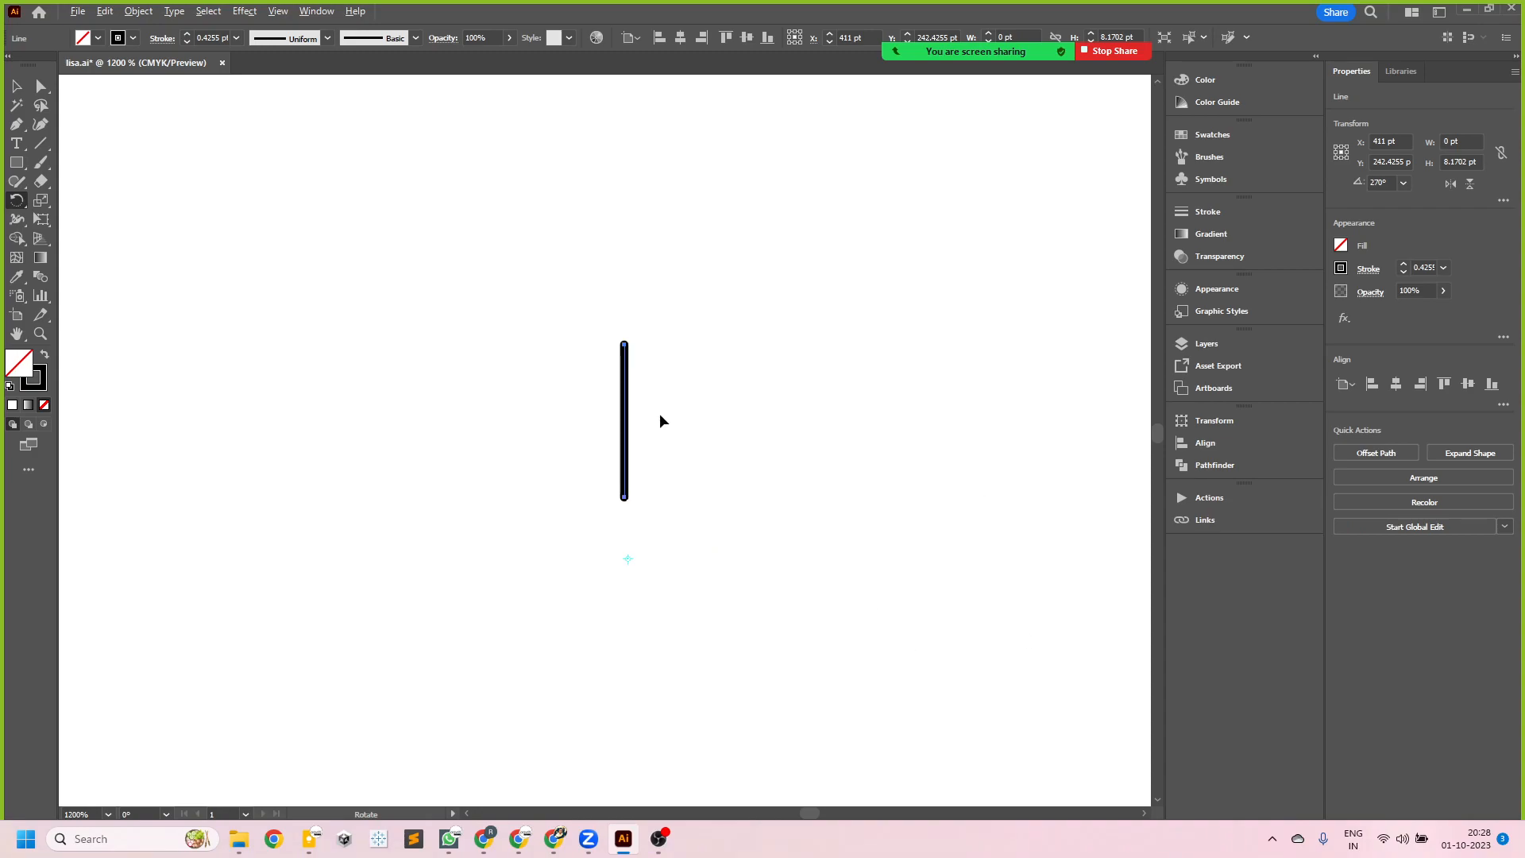
pyautogui.moveTo(660, 406); pyautogui.dragTo(747, 461)
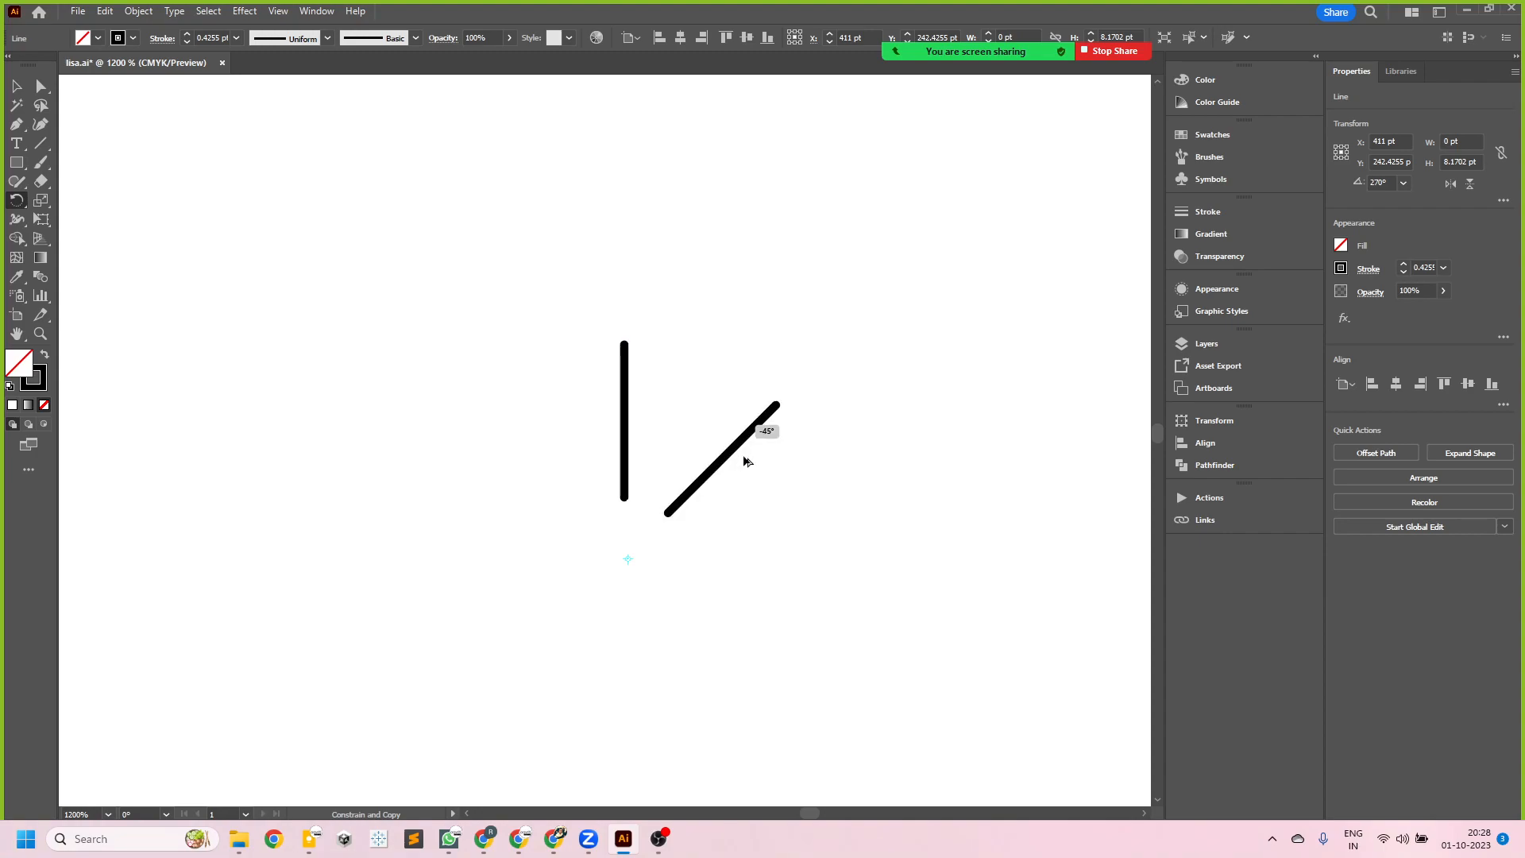
pyautogui.moveTo(744, 457); pyautogui.dragTo(751, 476)
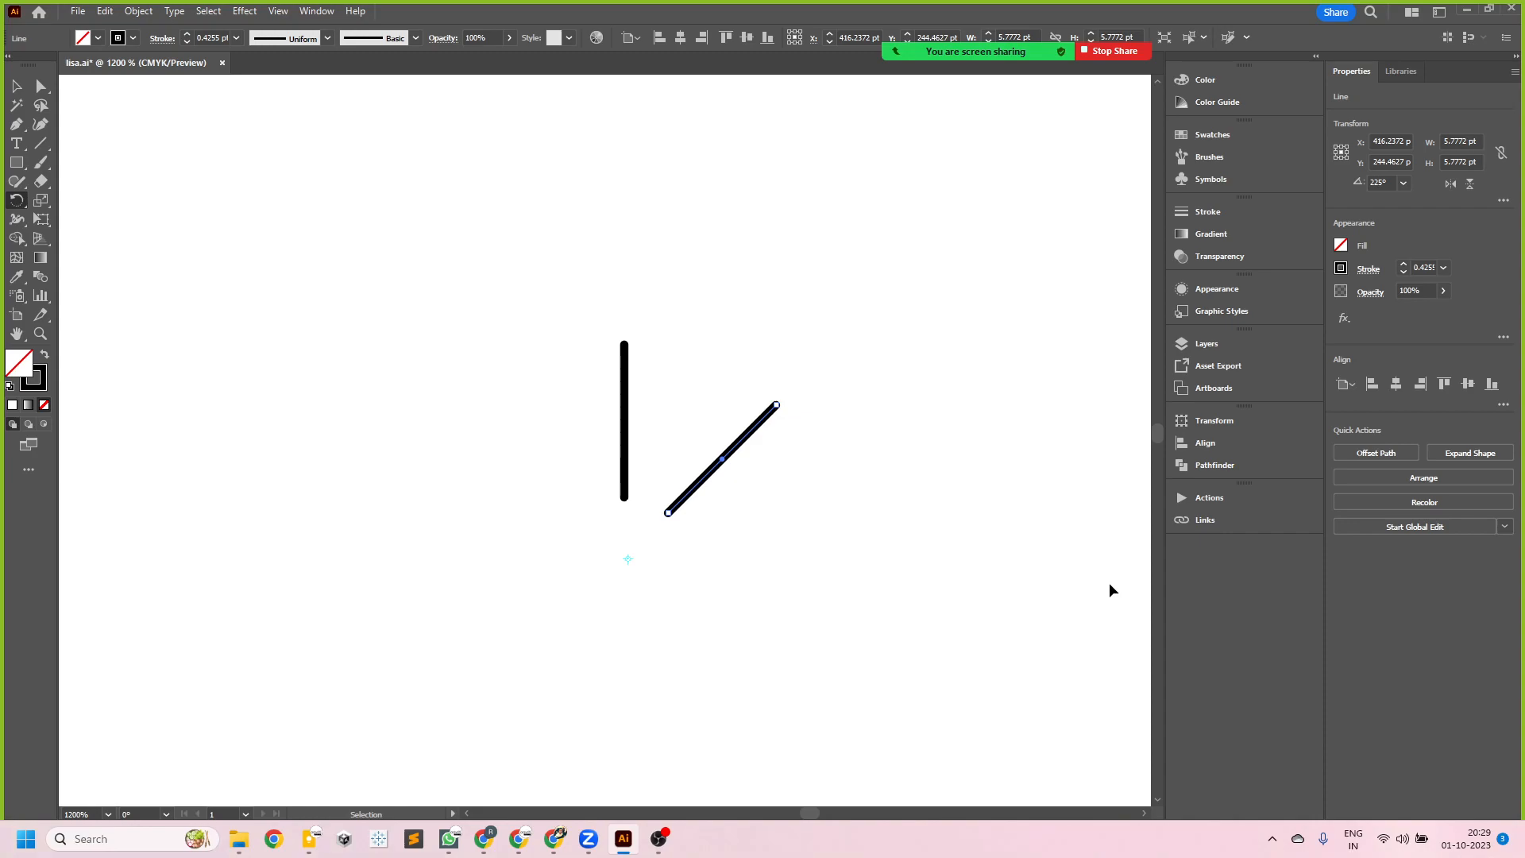
# - Repeat the 45° rotated copy until eight lines radiate around the pivot
pyautogui.hotkey('ctrl', 'd')
pyautogui.hotkey('ctrl', 'd')
pyautogui.hotkey('ctrl', 'd')
pyautogui.hotkey('ctrl', 'd')
pyautogui.hotkey('ctrl', 'd')
pyautogui.hotkey('ctrl', 'd')
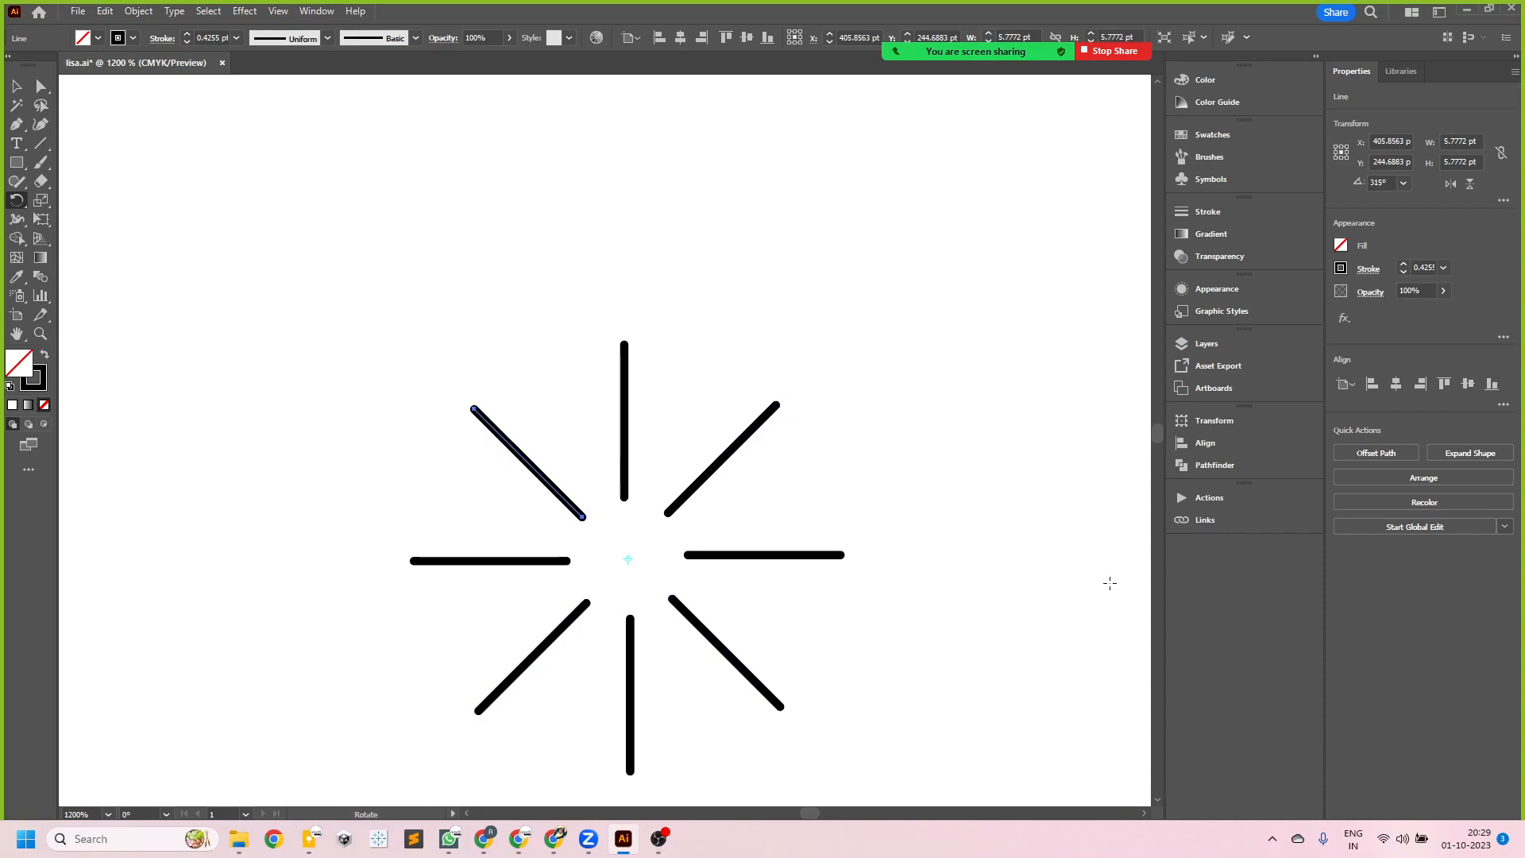
pyautogui.scroll(-2, 1004, 551)
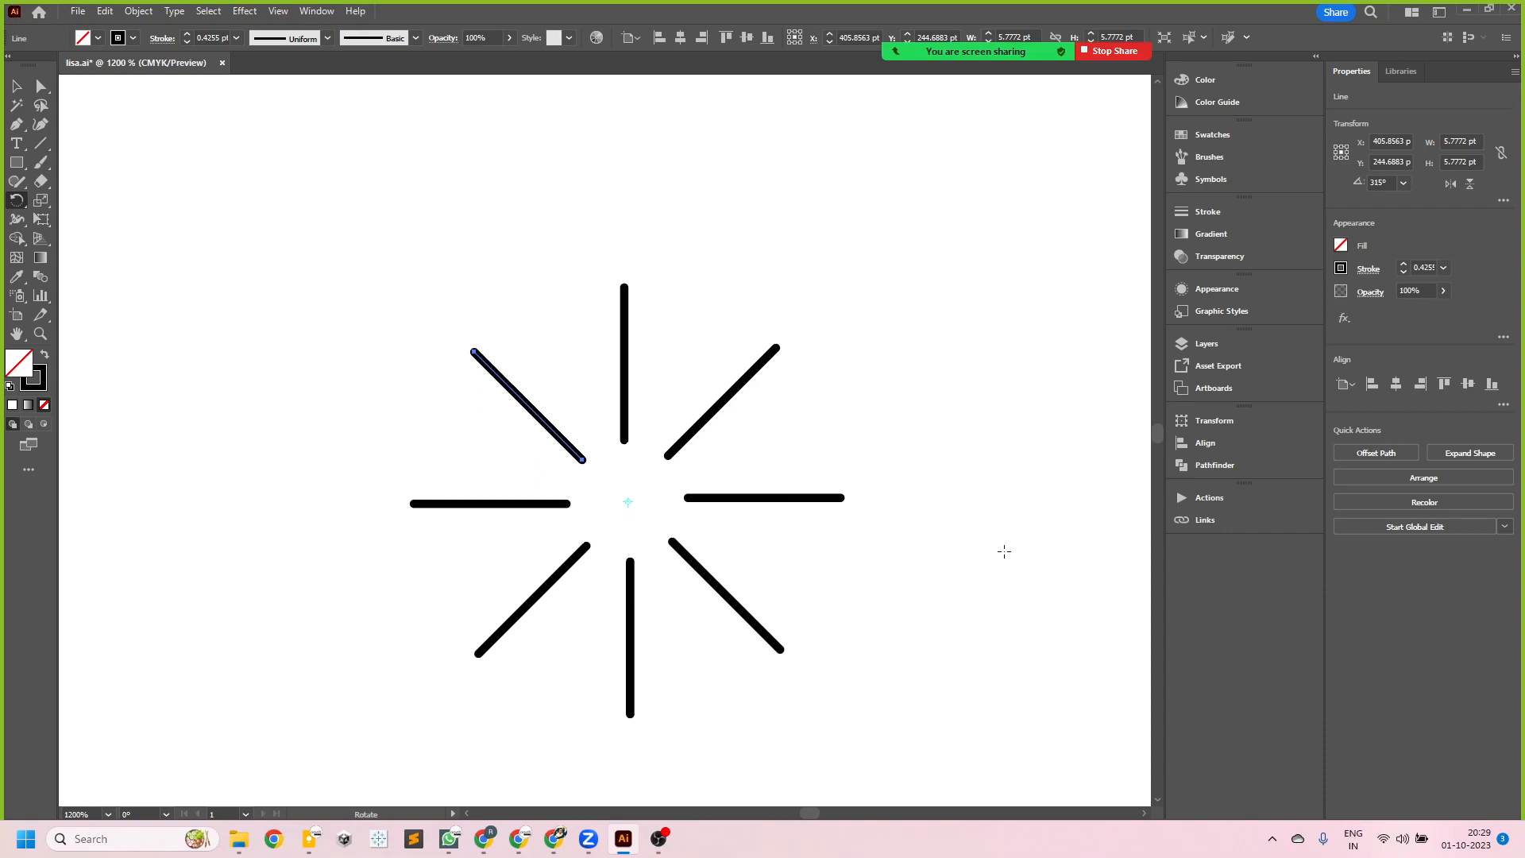
# - Undo the rotated copies until only the original vertical line remains
pyautogui.hotkey('ctrl', 'z')
pyautogui.hotkey('ctrl', 'z')
pyautogui.hotkey('ctrl', 'z')
pyautogui.hotkey('ctrl', 'z')
pyautogui.hotkey('ctrl', 'z')
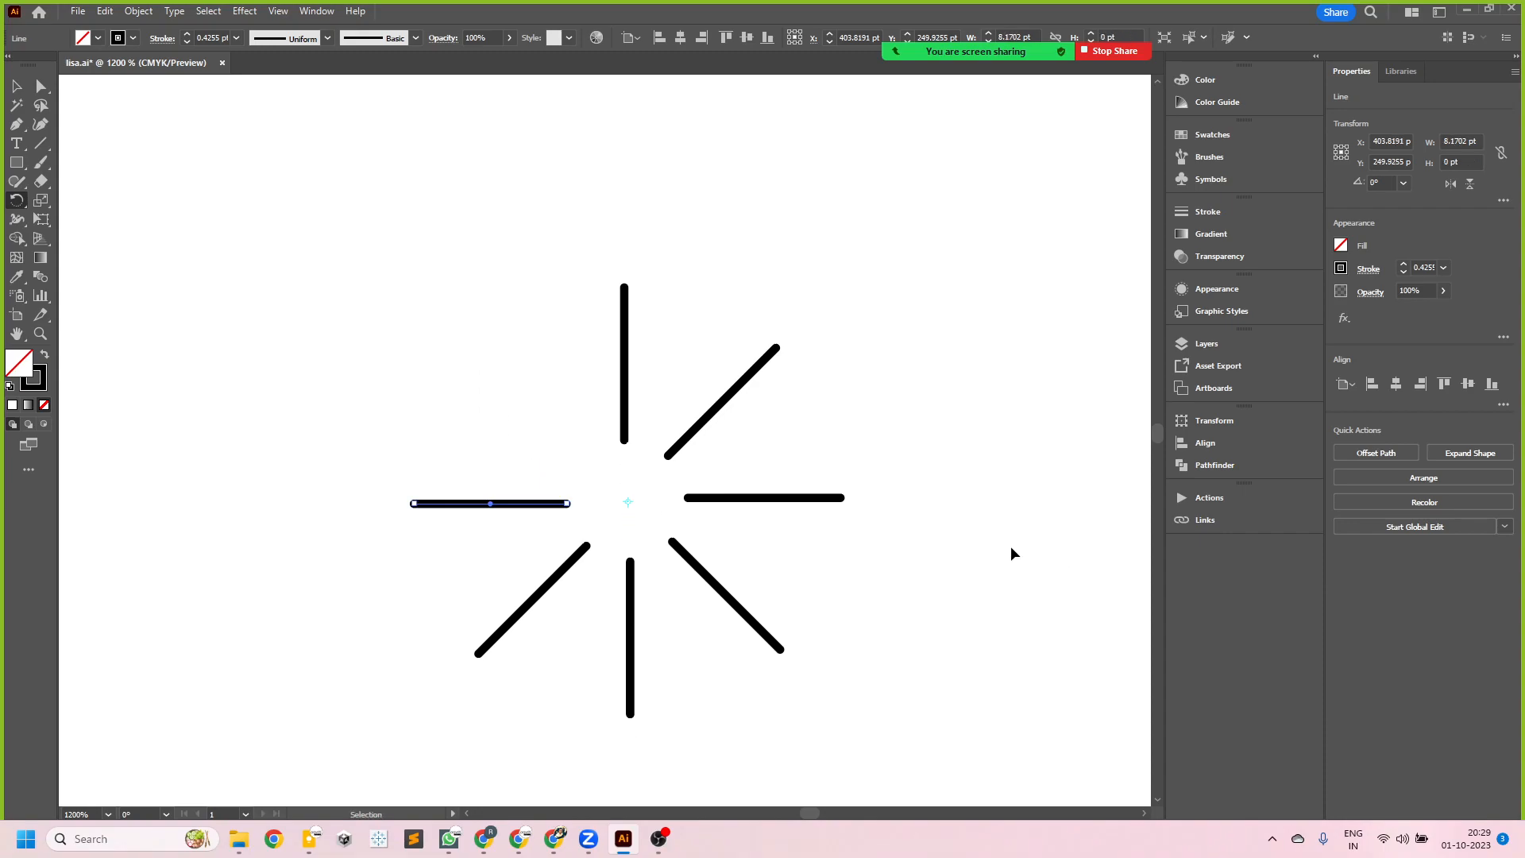
pyautogui.hotkey('ctrl', 'z')
pyautogui.hotkey('ctrl', 'z')
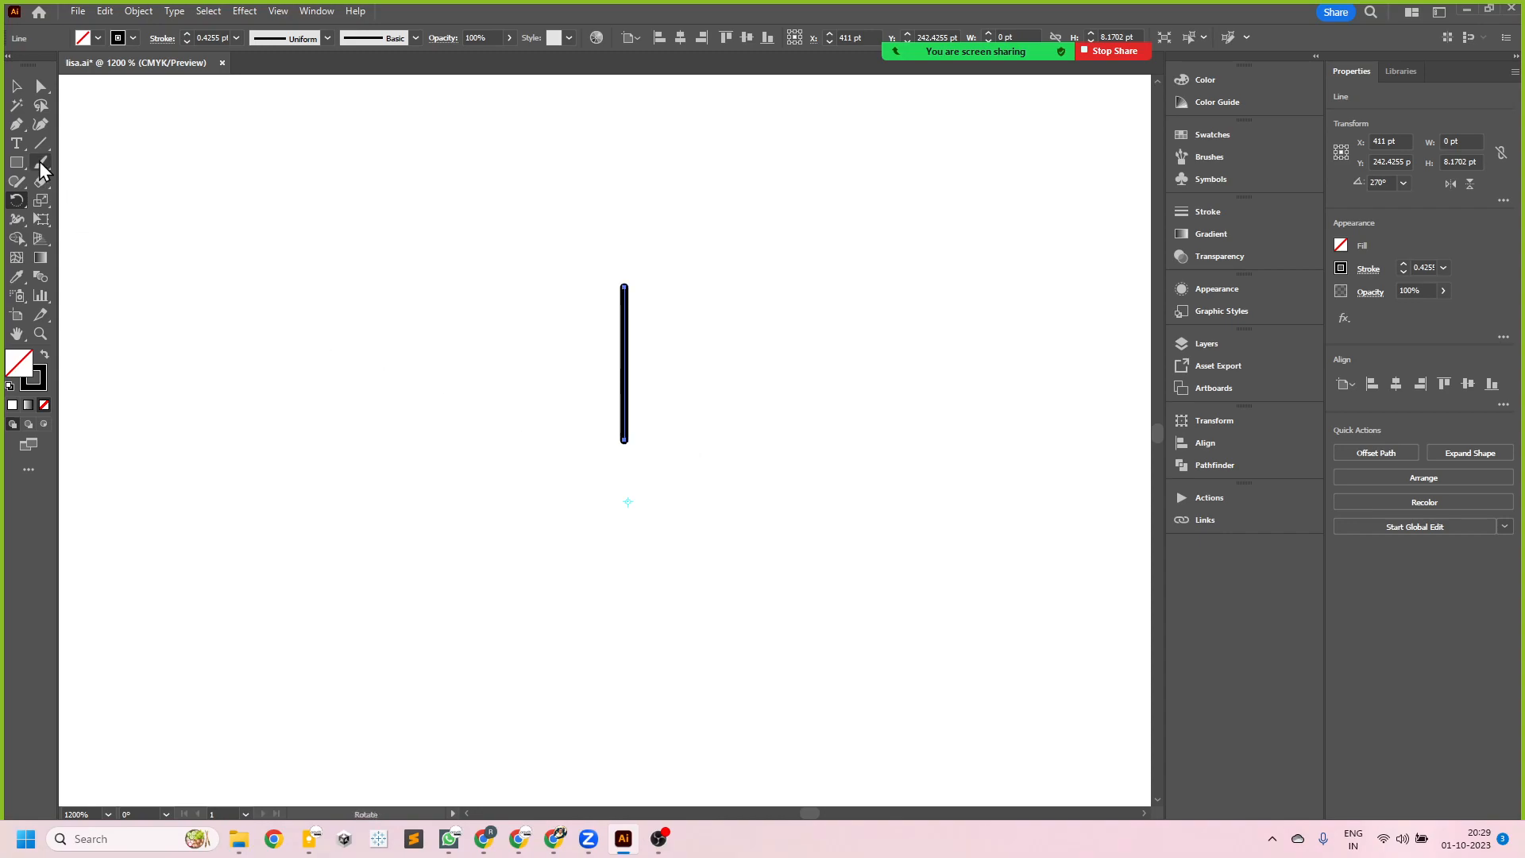
# - Show the rulers and place a vertical guide along the selected short line
pyautogui.click(17, 87)
pyautogui.click(322, 427)
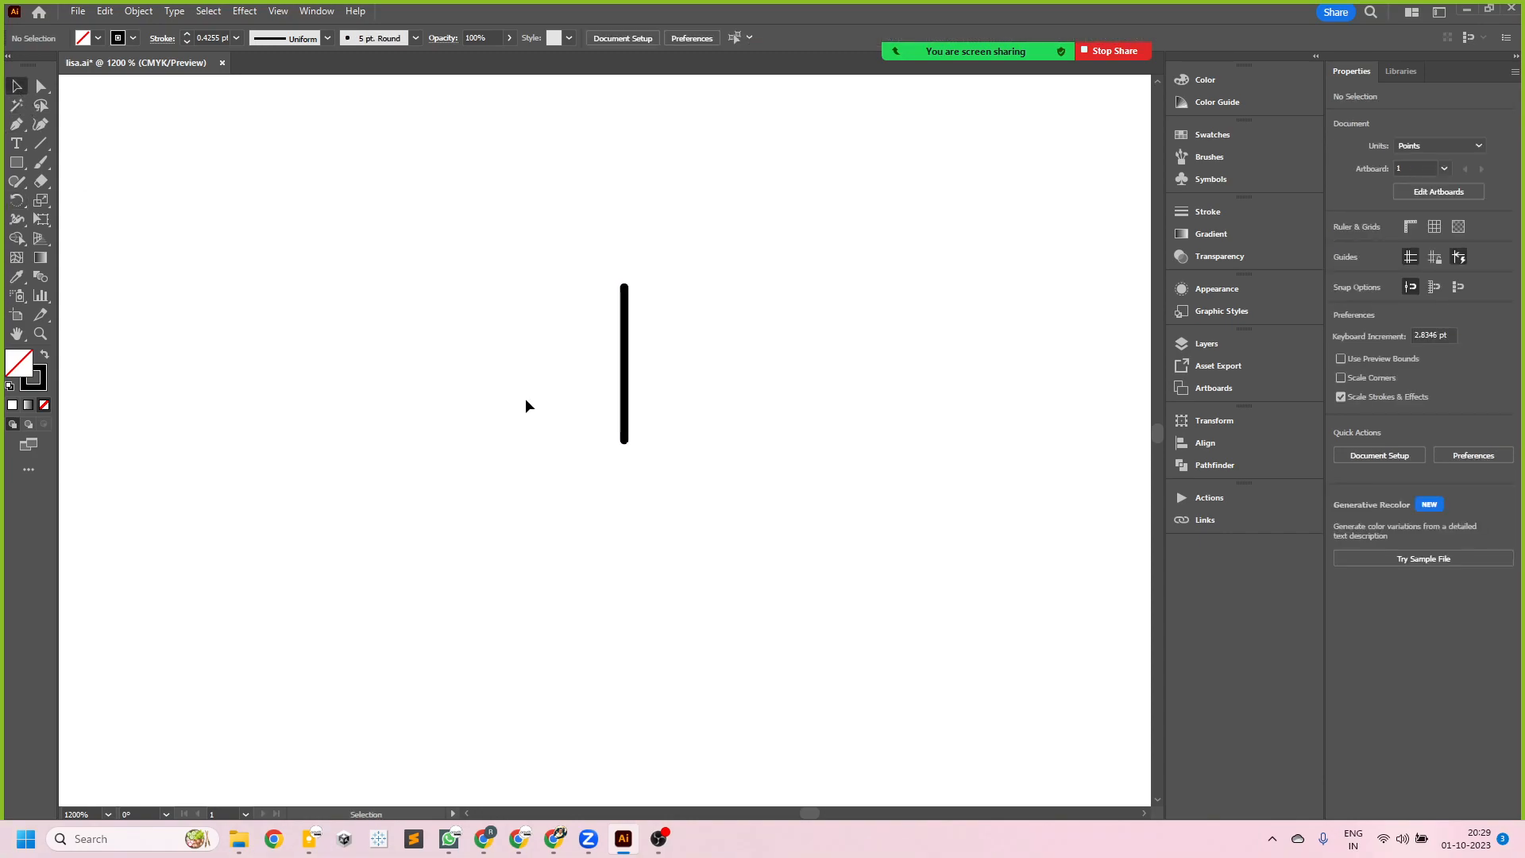
pyautogui.click(626, 367)
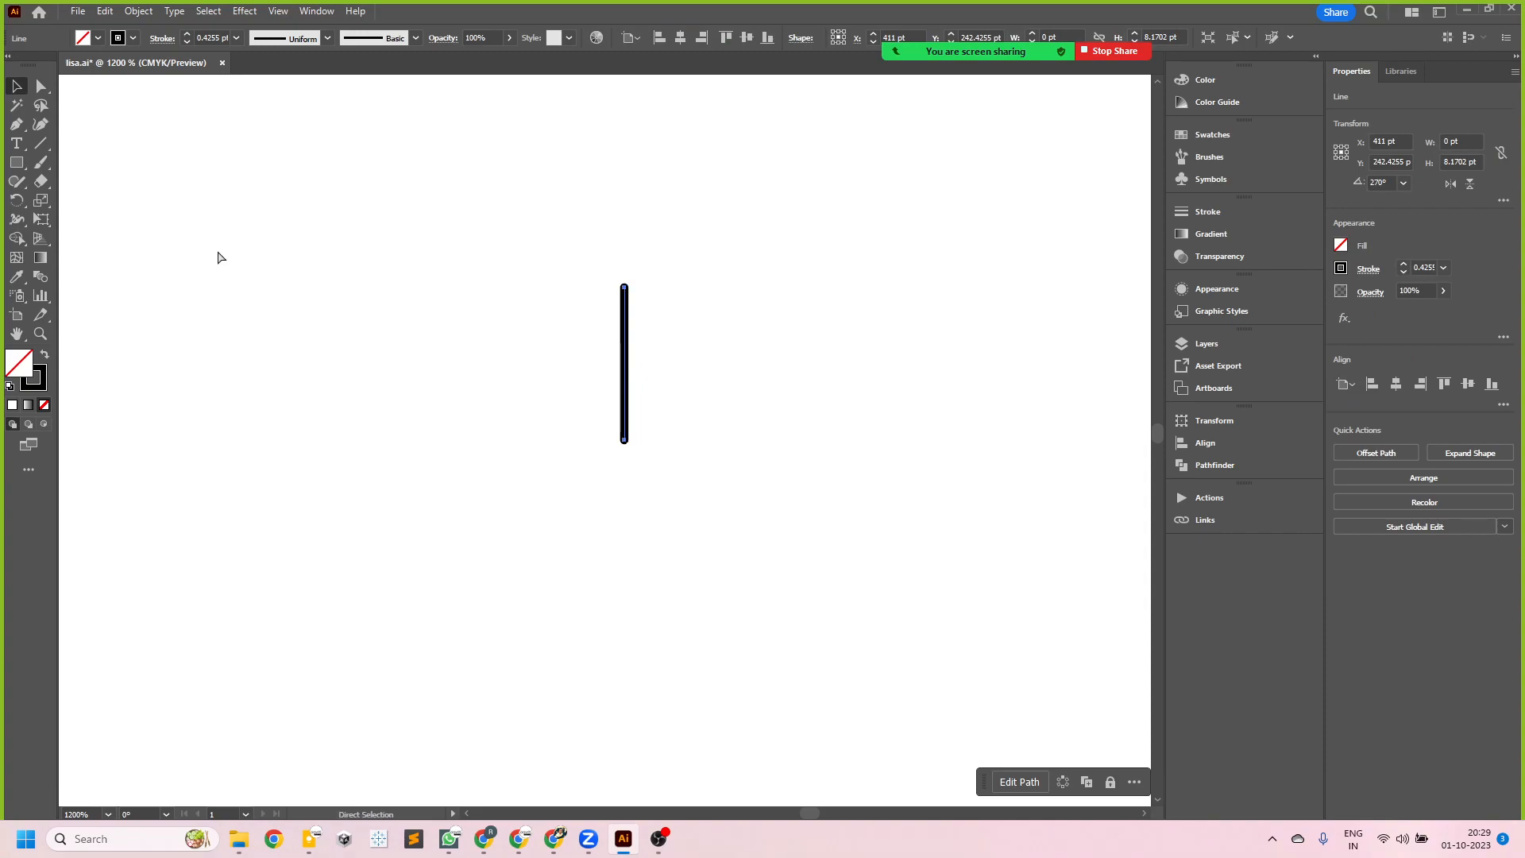
pyautogui.hotkey('ctrl', 'r')
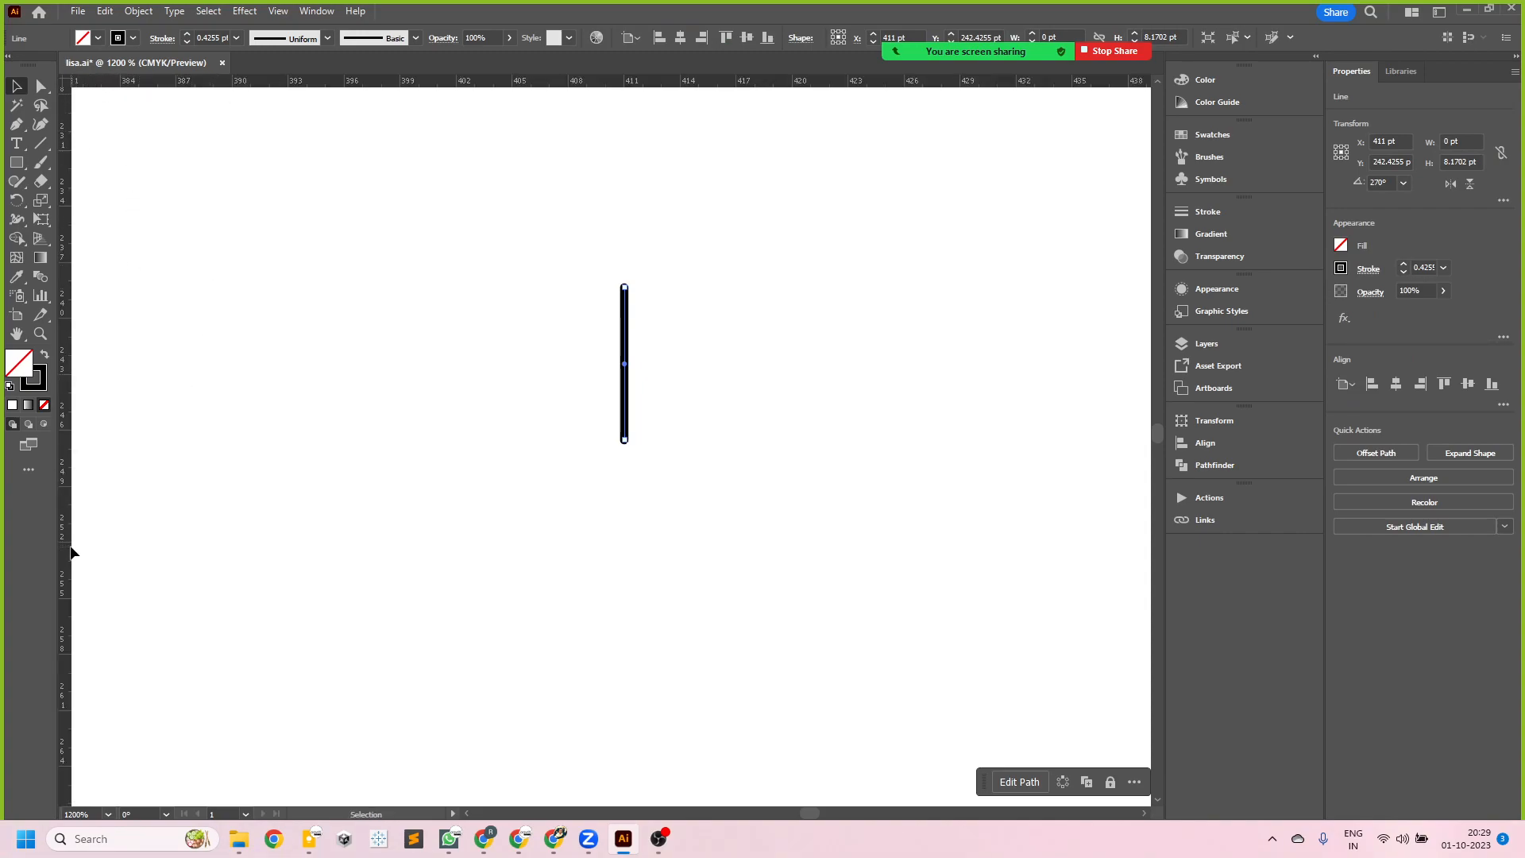
pyautogui.moveTo(67, 493); pyautogui.dragTo(766, 443)
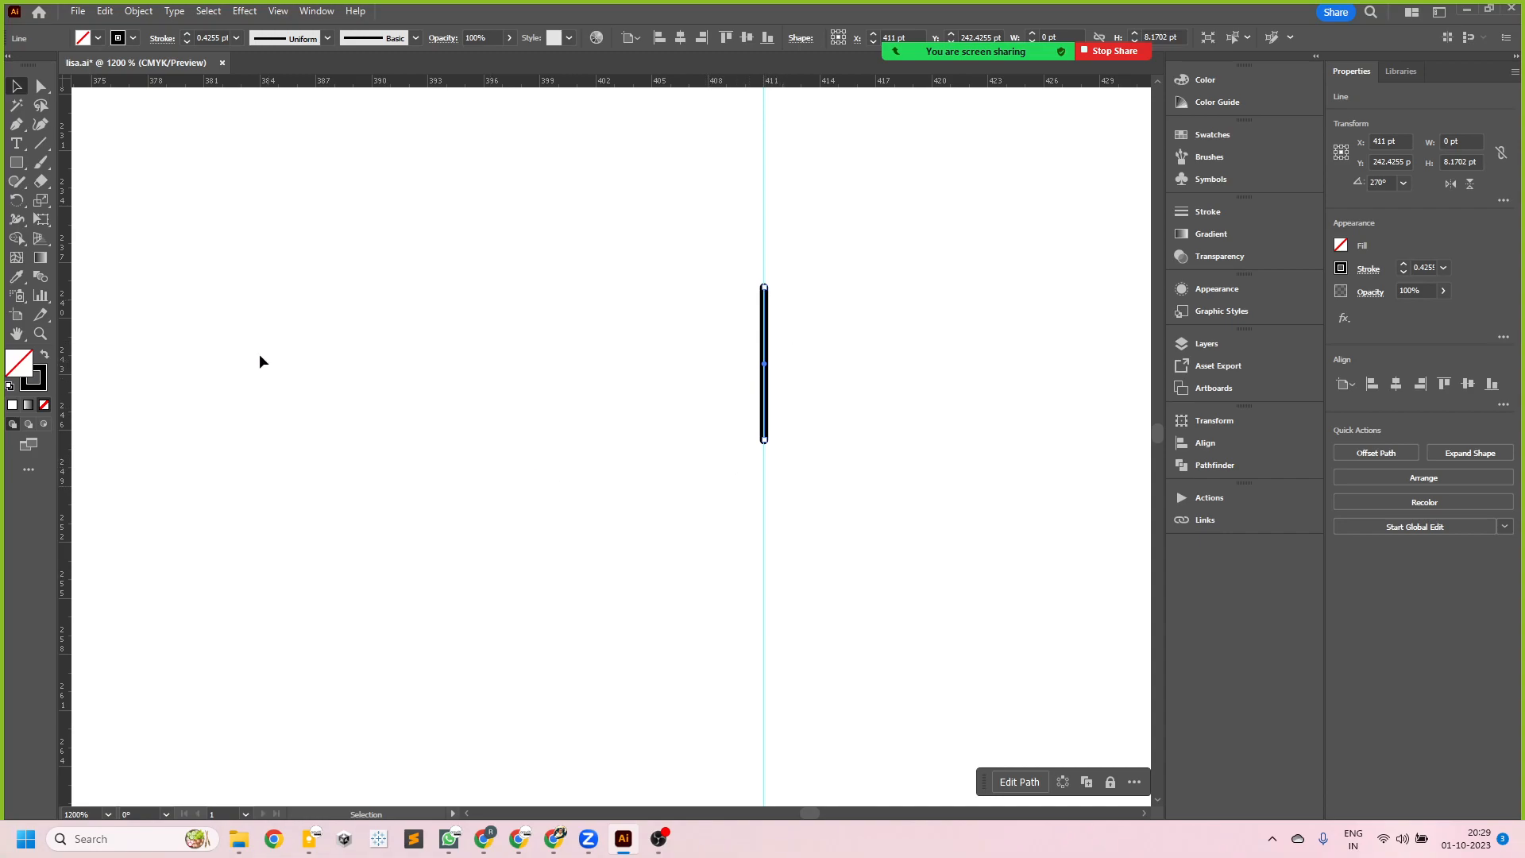
# - Rotate a copy of the short line about 30° clockwise around a pivot on the guide below the line
pyautogui.click(17, 202)
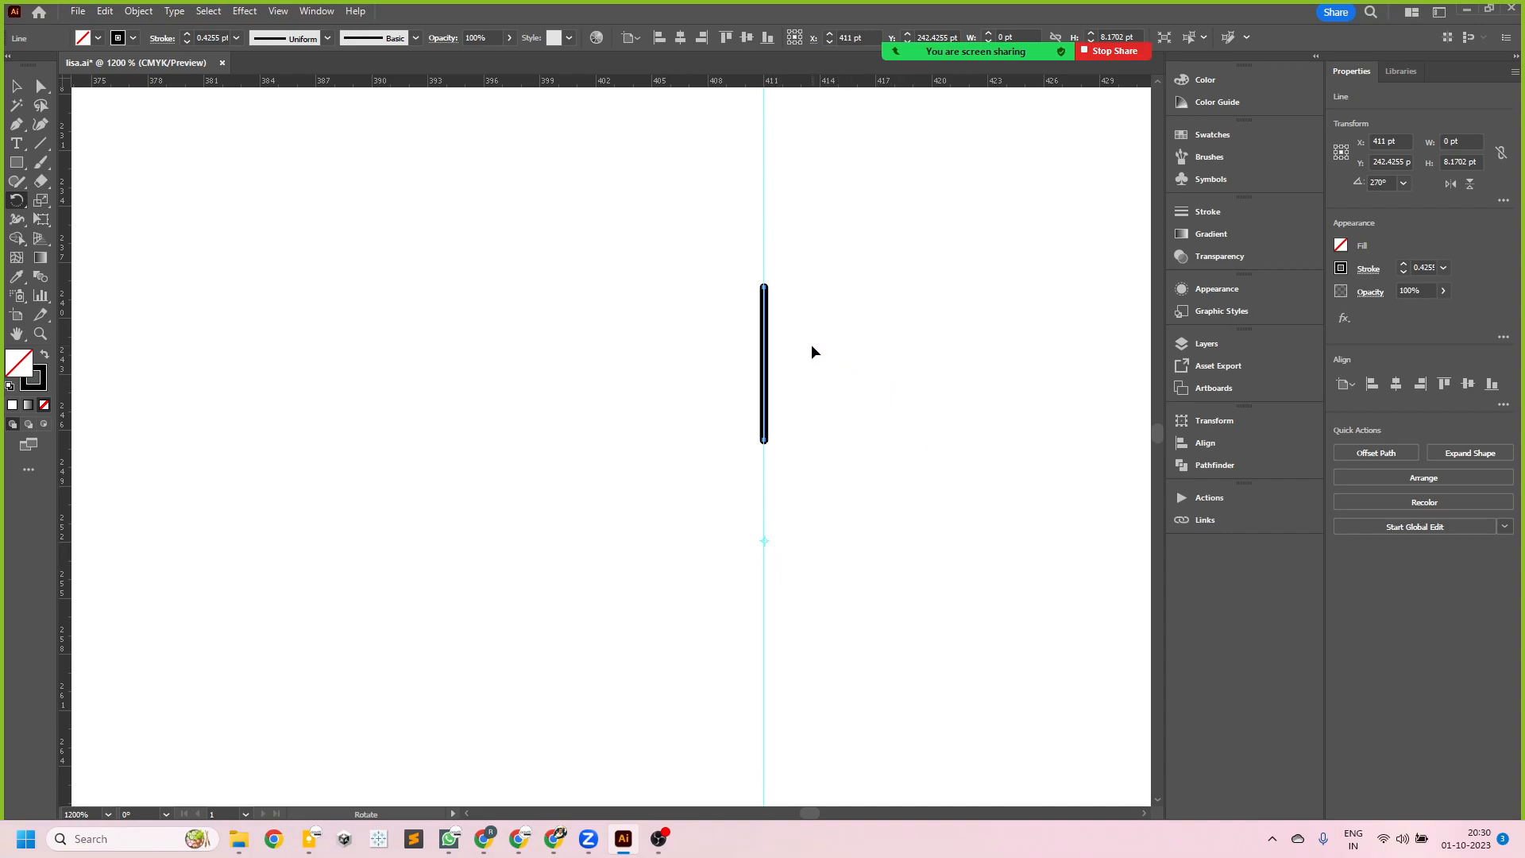
pyautogui.moveTo(820, 389); pyautogui.dragTo(940, 455)
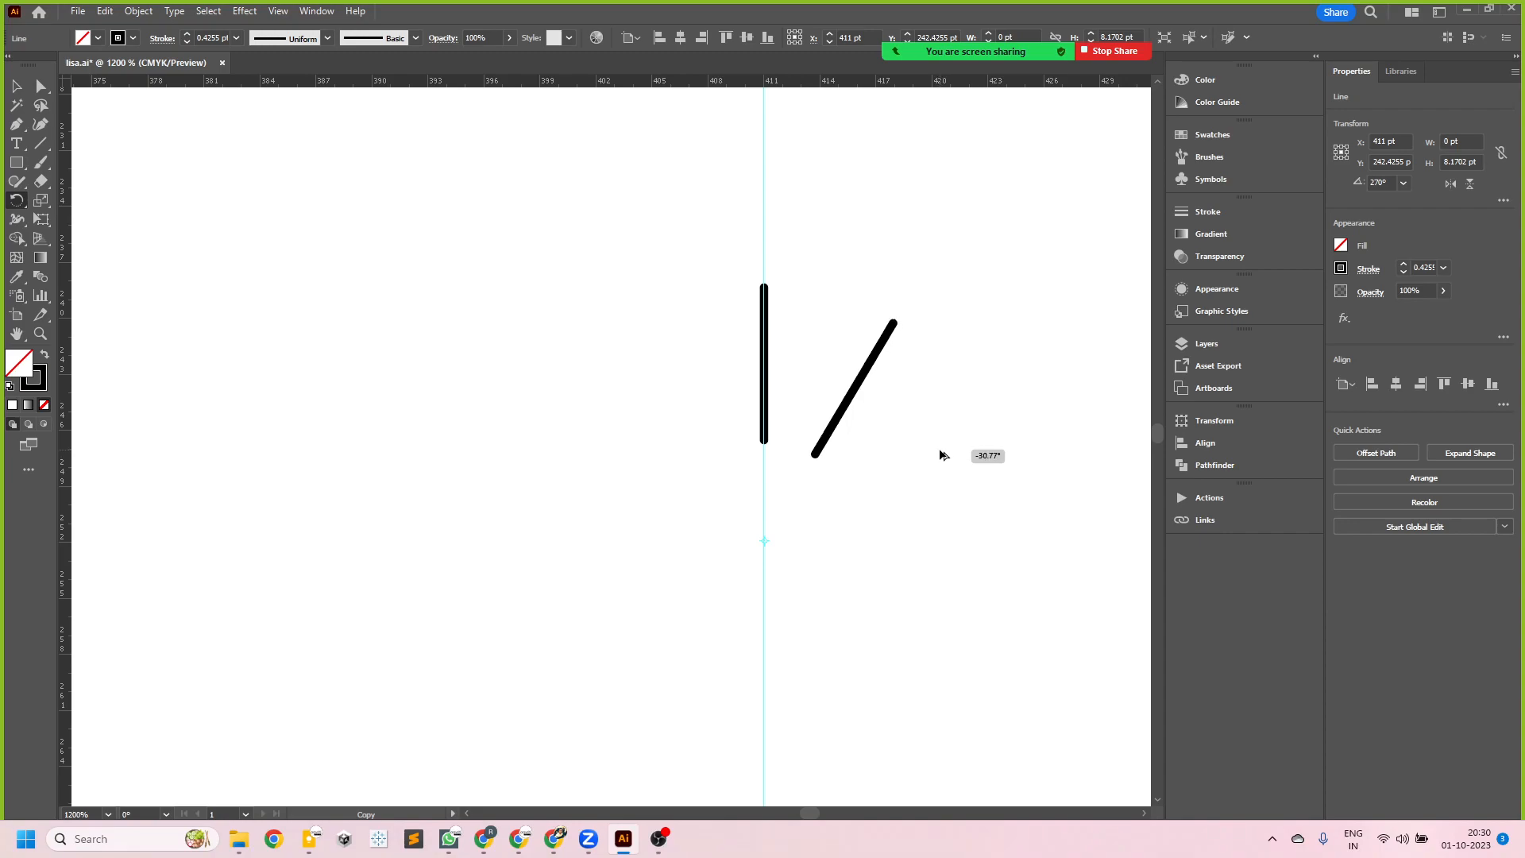
pyautogui.moveTo(941, 456); pyautogui.dragTo(939, 453)
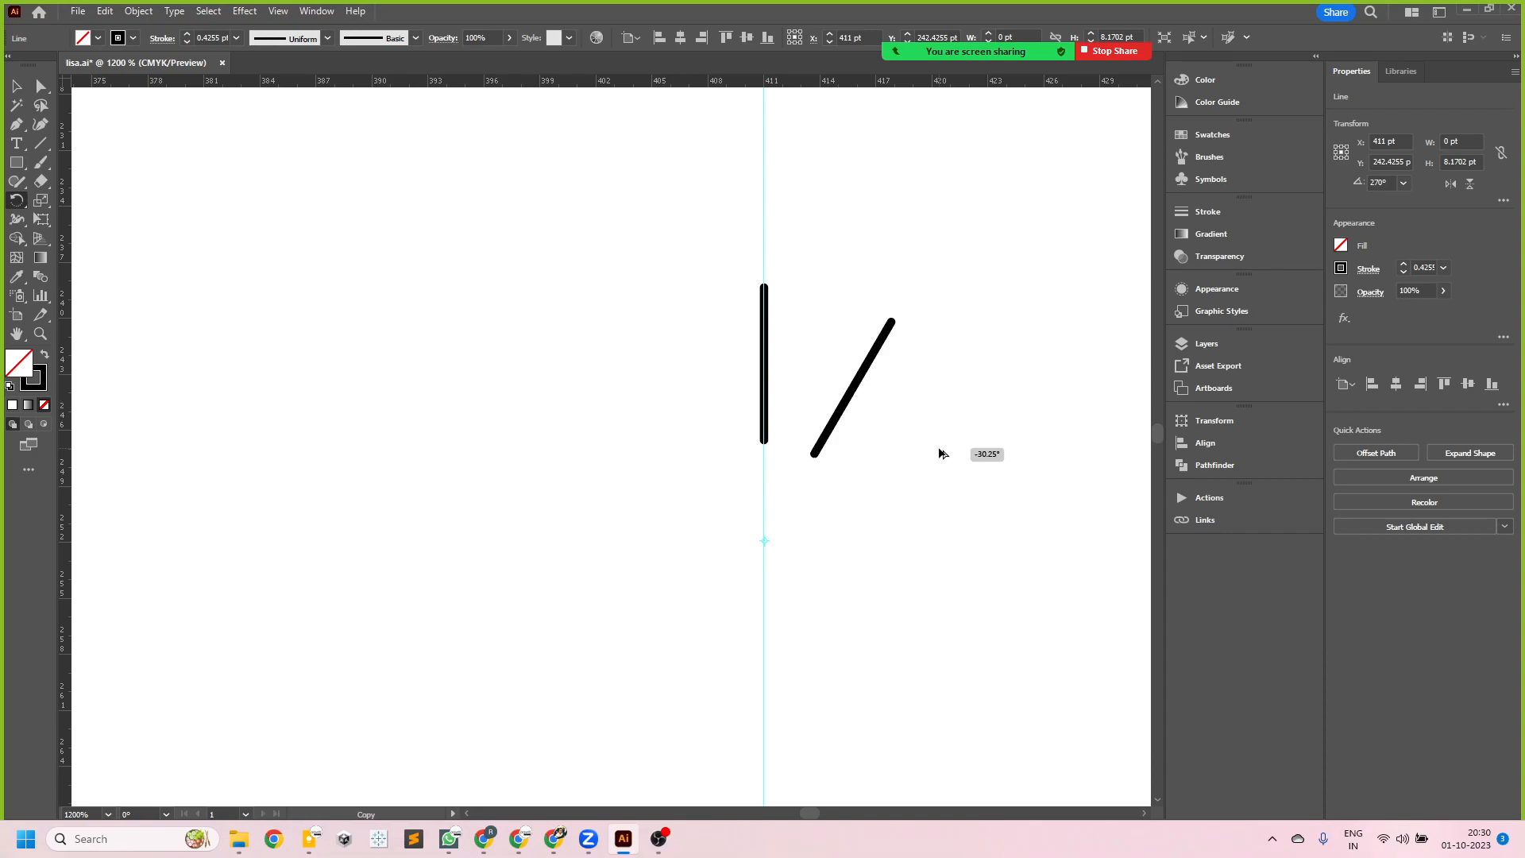
pyautogui.moveTo(940, 454); pyautogui.dragTo(940, 453)
pyautogui.moveTo(940, 453); pyautogui.dragTo(940, 451)
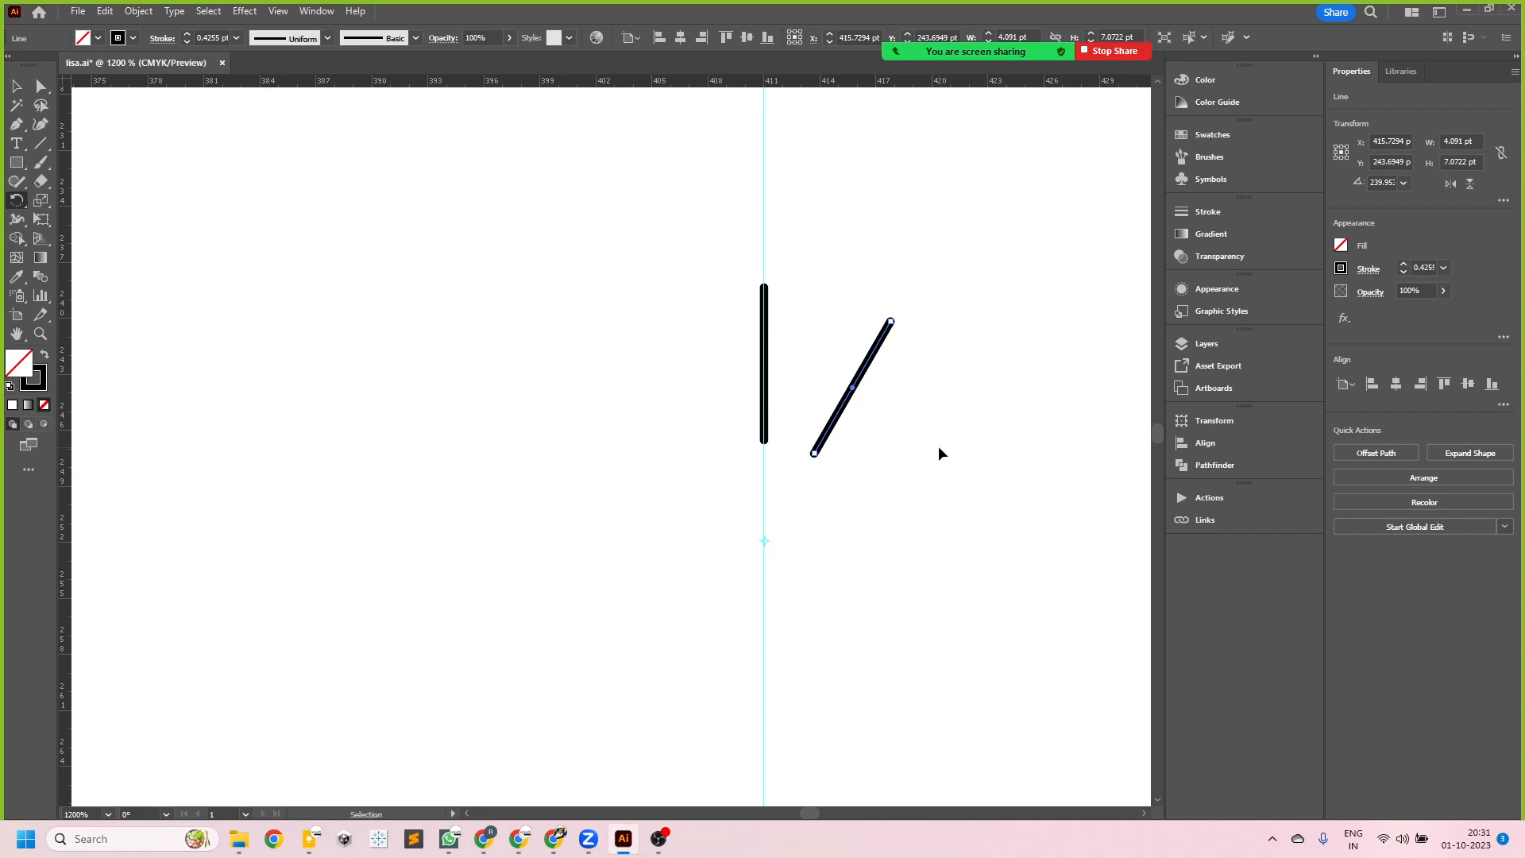
# - Repeat the roughly 30° rotated copy until twelve lines form a full ring around the pivot on the guide
pyautogui.hotkey('ctrl', 'd')
pyautogui.hotkey('ctrl', 'd')
pyautogui.hotkey('ctrl', 'd')
pyautogui.hotkey('ctrl', 'd')
pyautogui.hotkey('ctrl', 'd')
pyautogui.hotkey('ctrl', 'd')
pyautogui.hotkey('ctrl', 'd')
pyautogui.hotkey('ctrl', 'd')
pyautogui.hotkey('ctrl', 'd')
pyautogui.hotkey('ctrl', 'd')
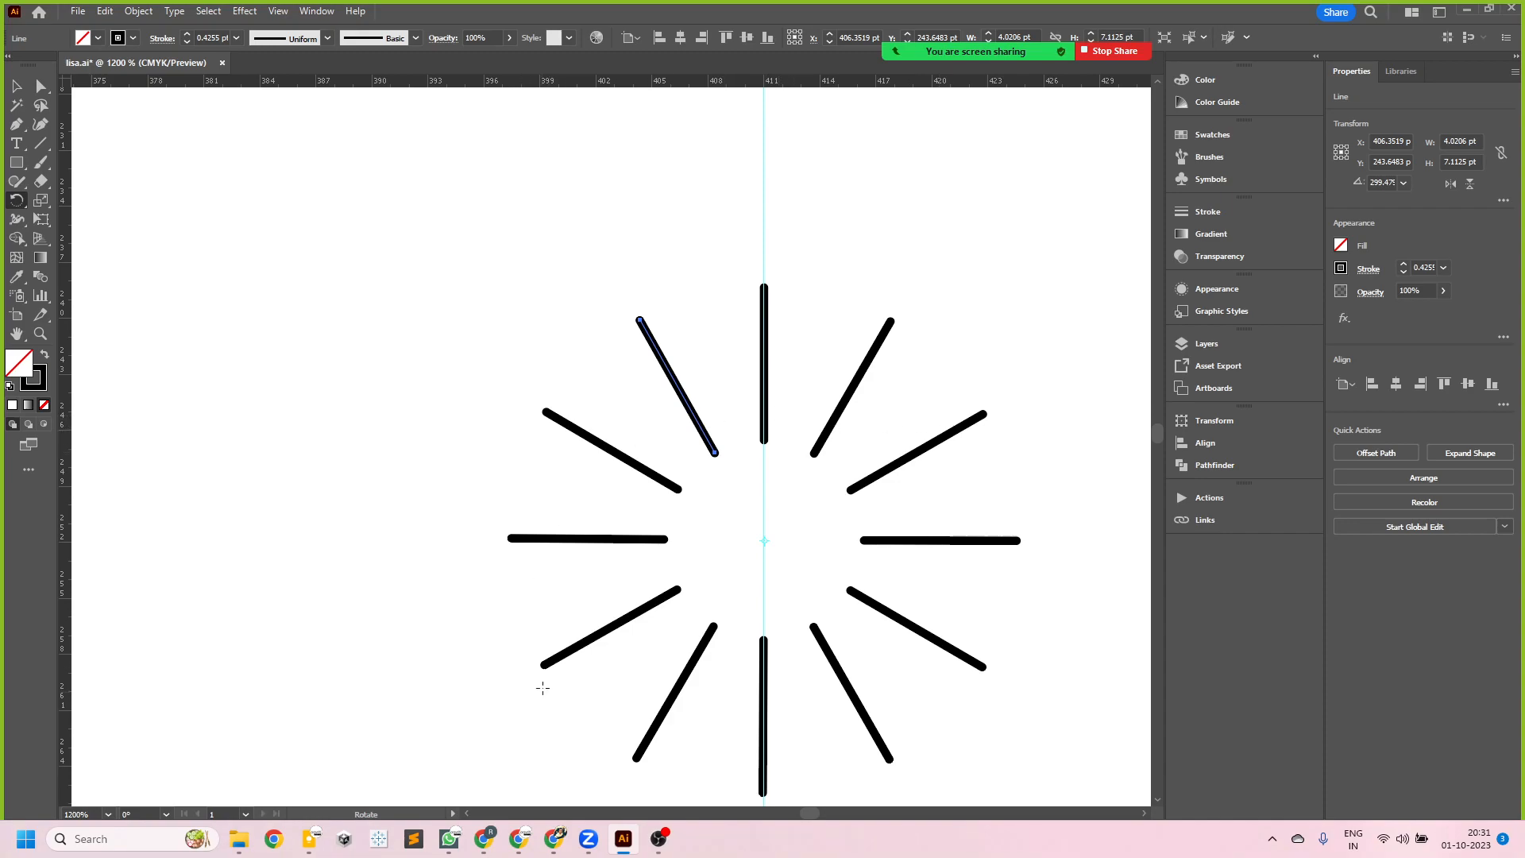
# - Select the whole ring of radiating lines below the radio line artwork and delete it
pyautogui.scroll(-2, 772, 573)
pyautogui.scroll(-2, 776, 581)
pyautogui.scroll(5, 806, 456)
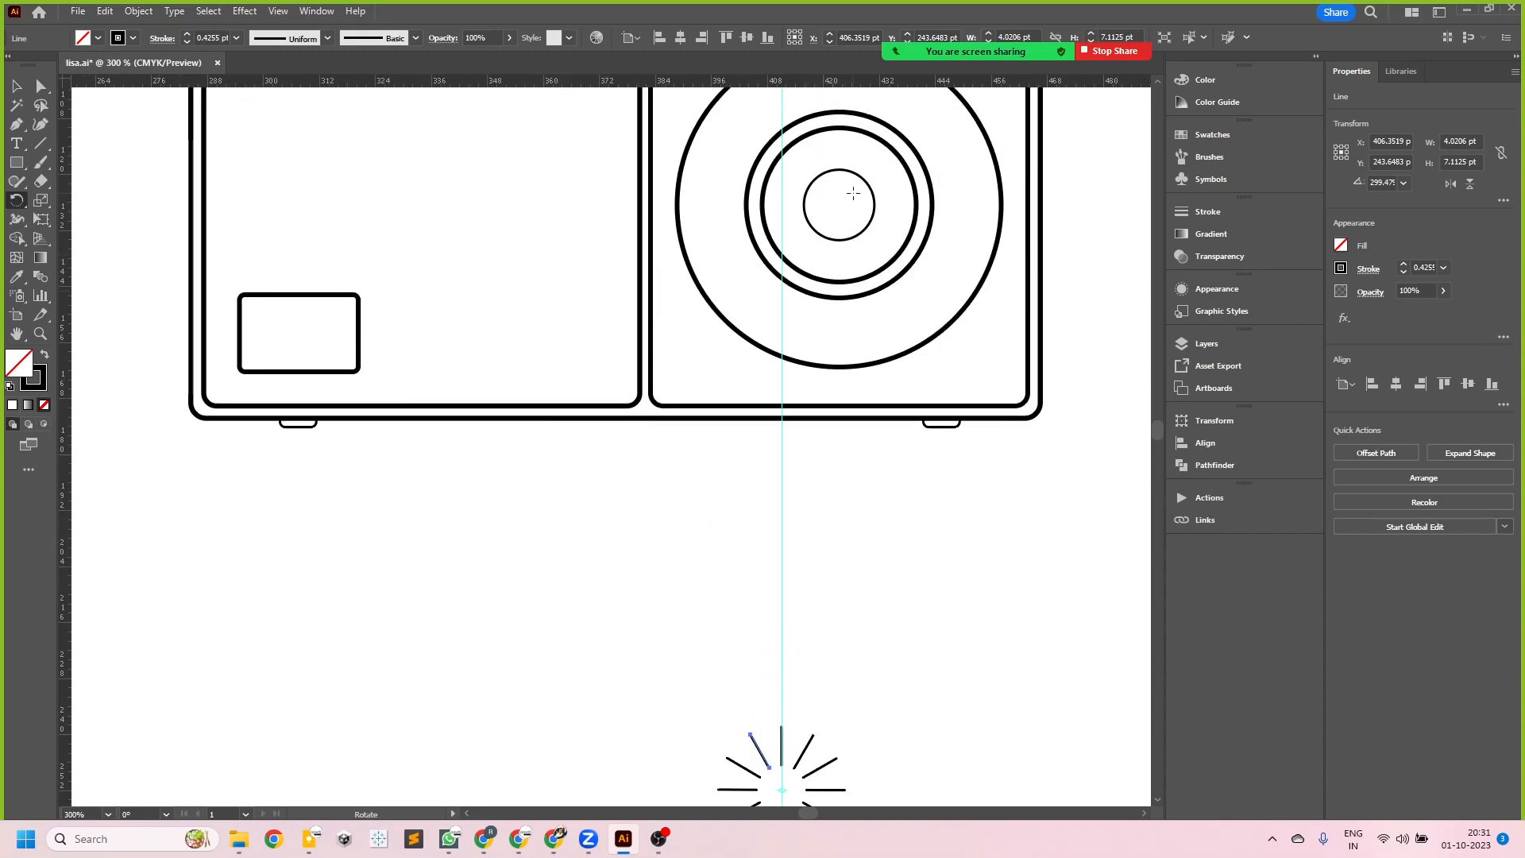
pyautogui.scroll(-3, 823, 425)
pyautogui.scroll(2, 715, 524)
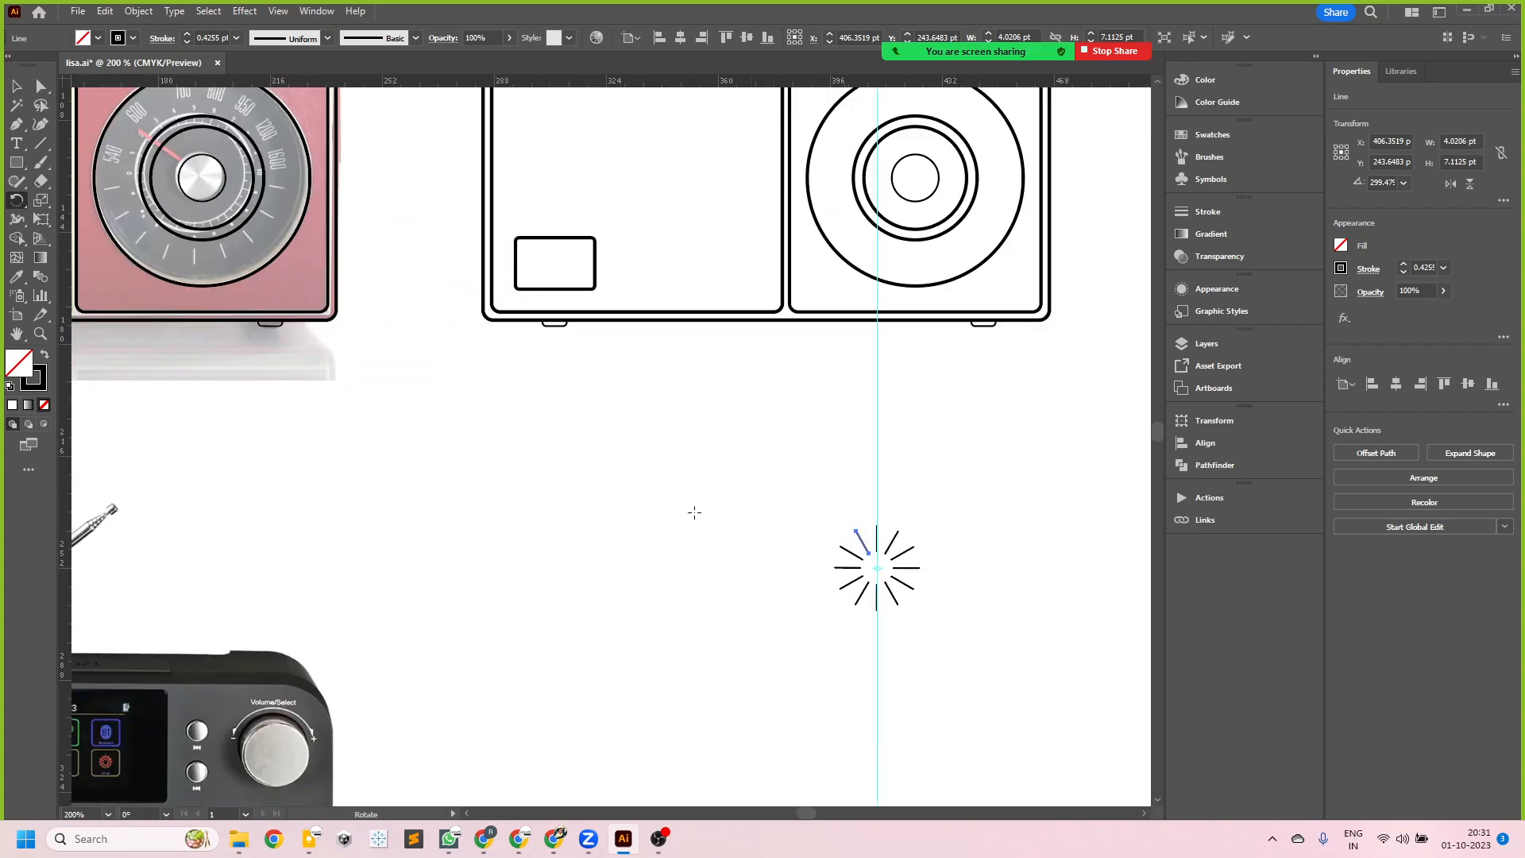
pyautogui.click(15, 85)
pyautogui.moveTo(805, 494); pyautogui.dragTo(982, 656)
pyautogui.press('Delete')
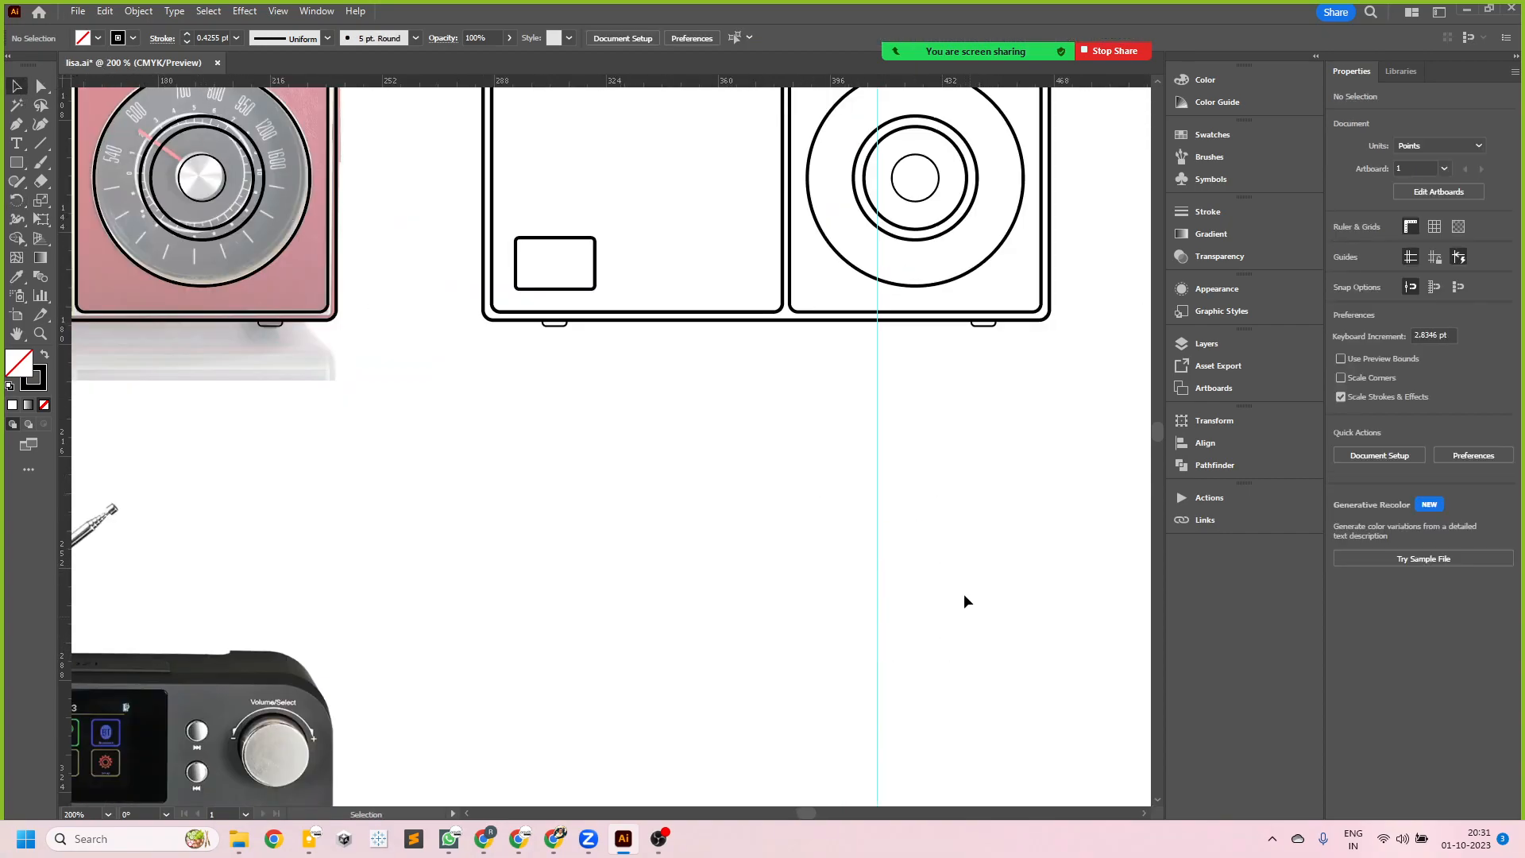
# - Try to move the locked vertical guide away from the radio line artwork
pyautogui.moveTo(877, 434); pyautogui.dragTo(756, 479)
pyautogui.moveTo(850, 467)
pyautogui.mouseDown()
pyautogui.moveTo(965, 575)
pyautogui.moveTo(866, 469)
pyautogui.mouseUp()
pyautogui.scroll(2, 896, 503)
pyautogui.scroll(-2, 898, 569)
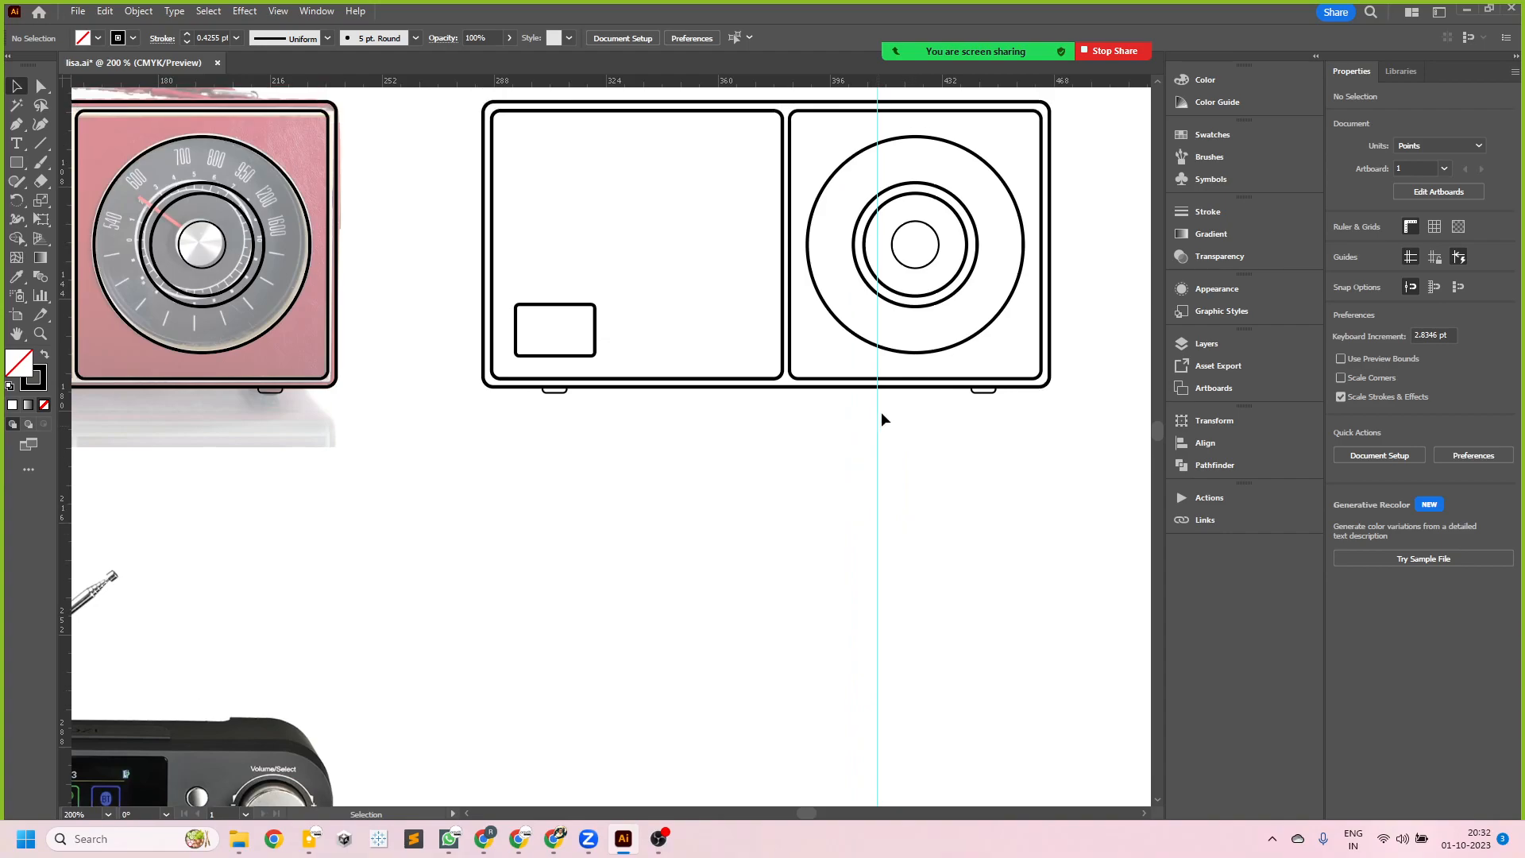
# - Unlock the guides and select the vertical guide crossing the radio line artwork
pyautogui.rightClick(879, 528)
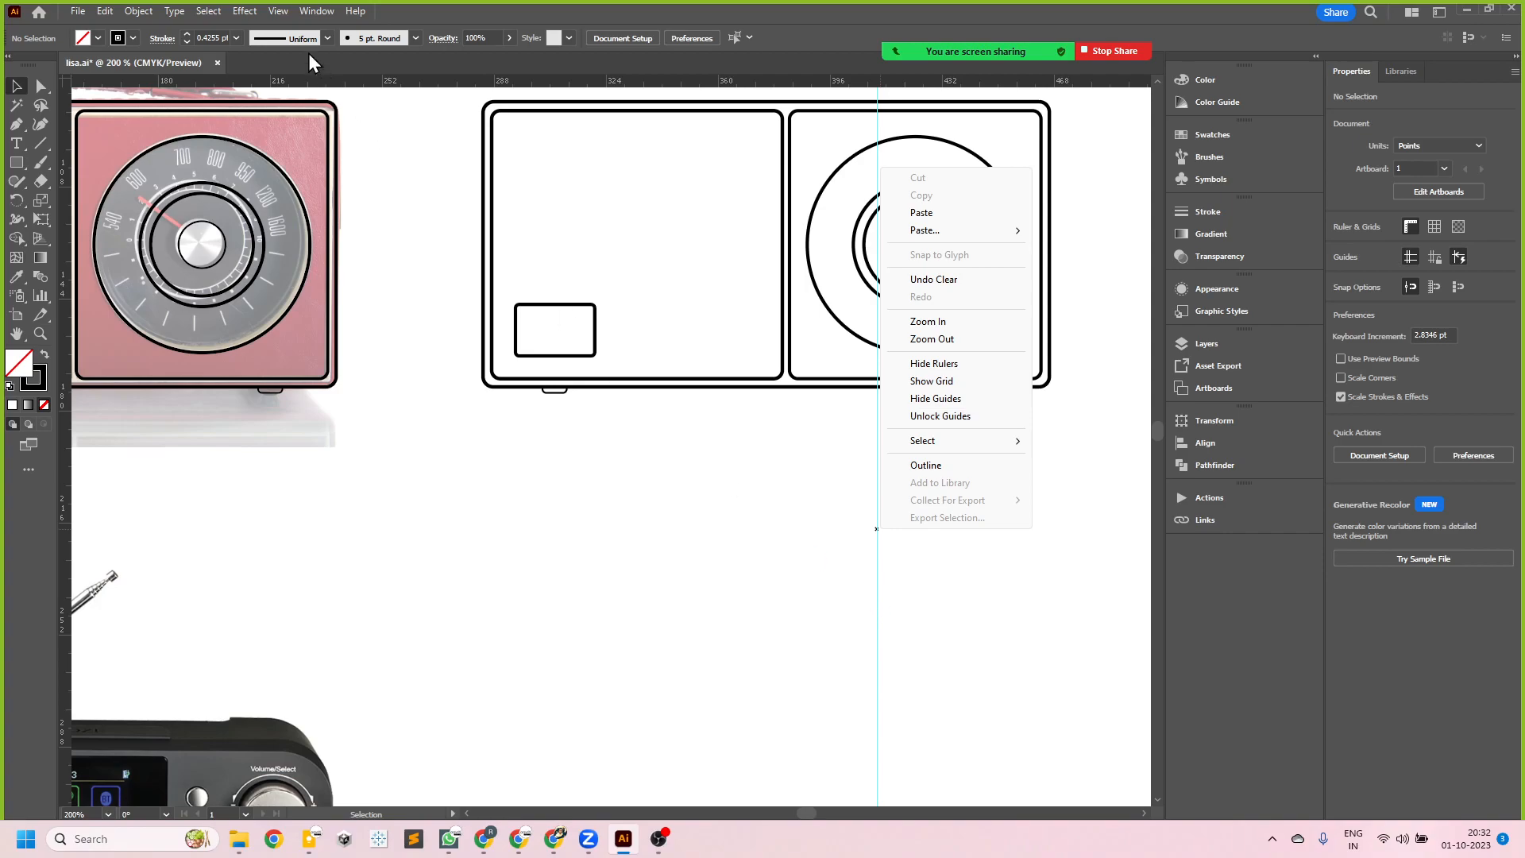
pyautogui.click(292, 11)
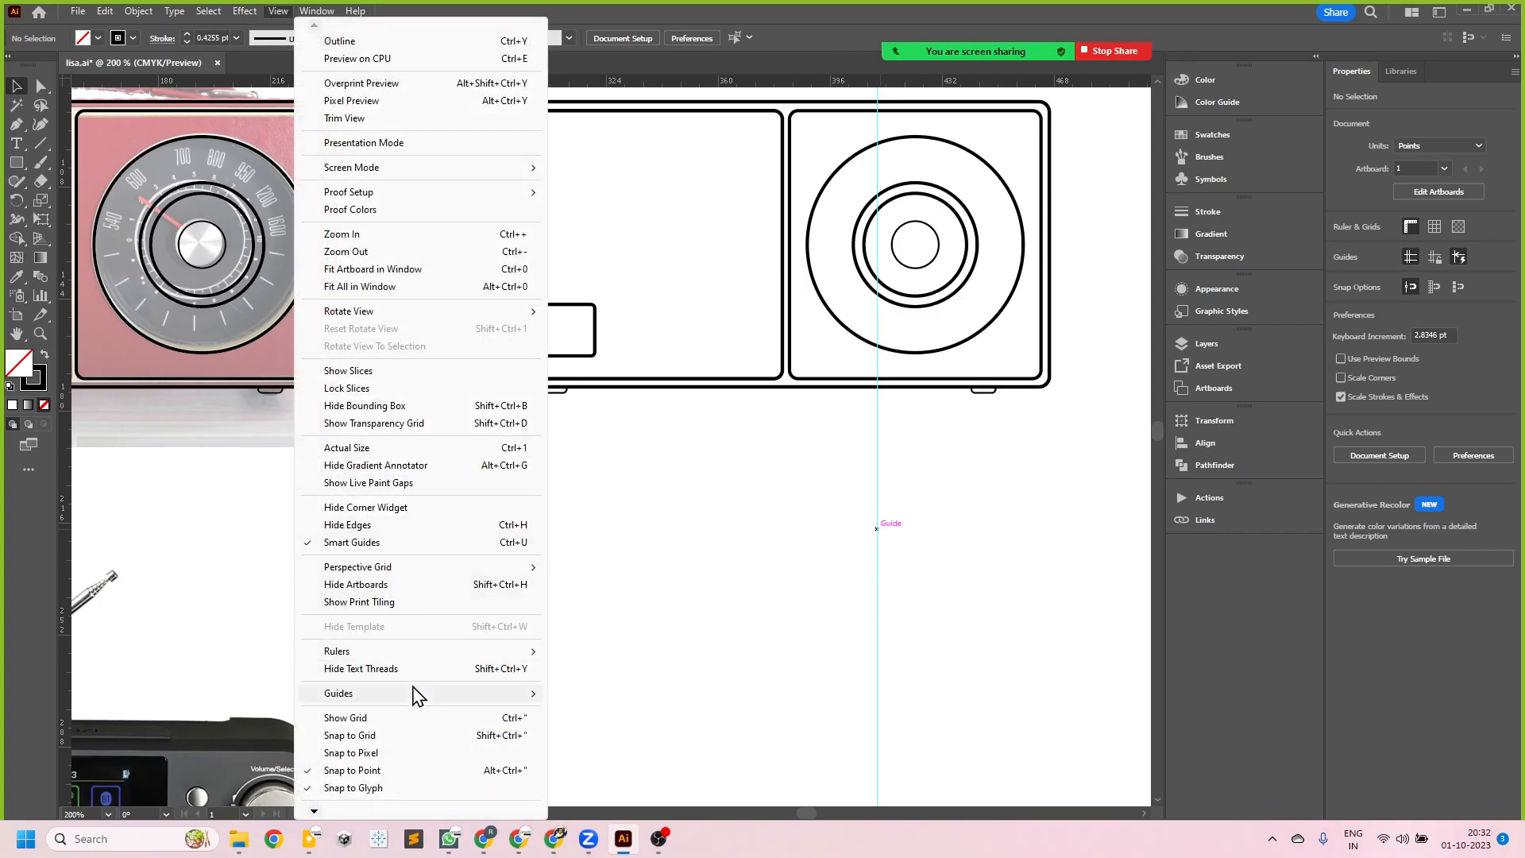
pyautogui.moveTo(413, 695)
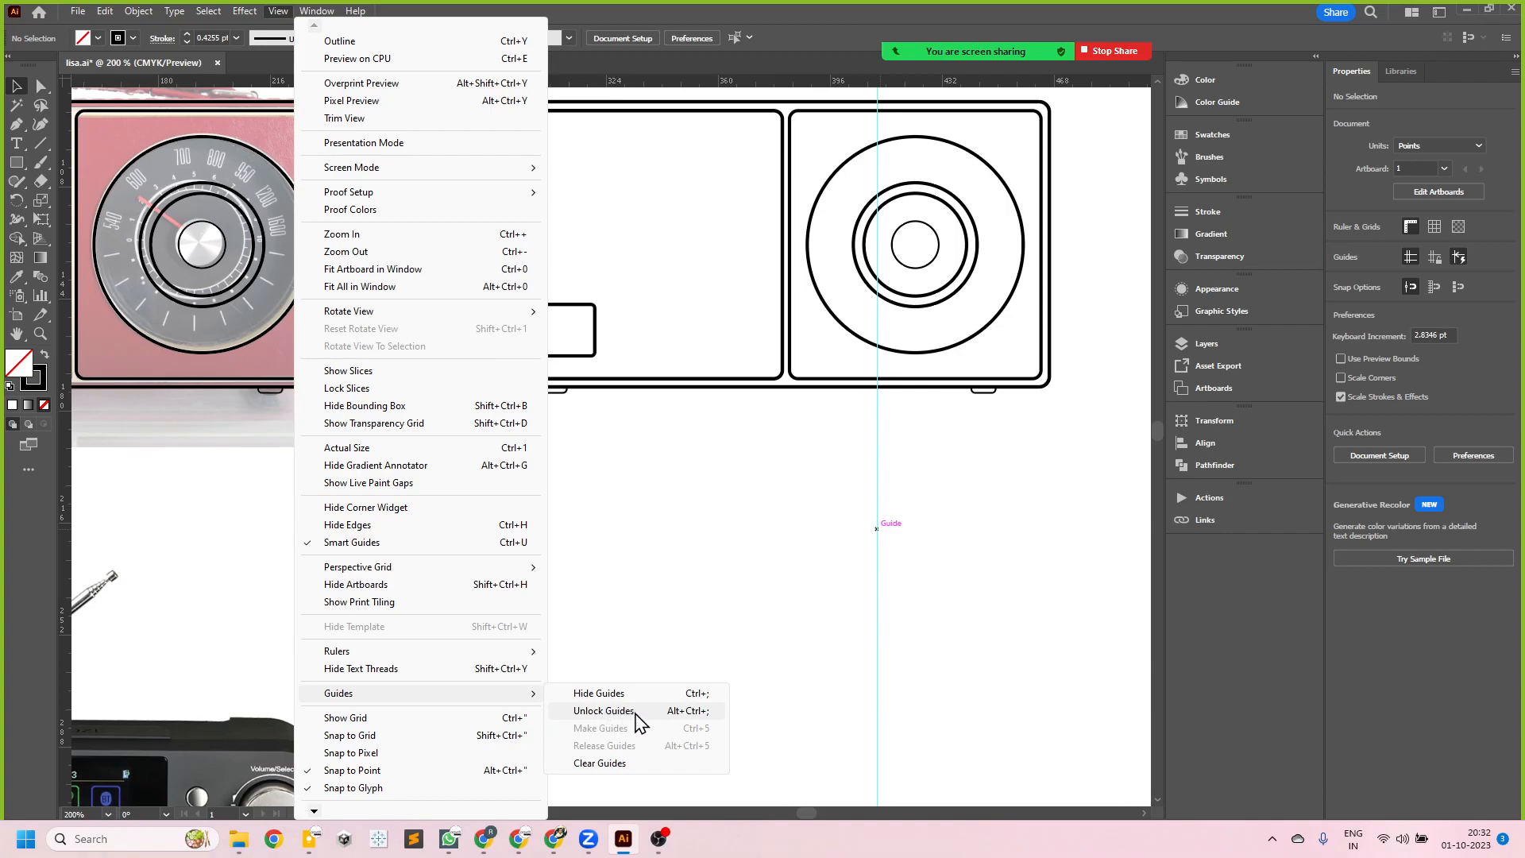
pyautogui.click(959, 728)
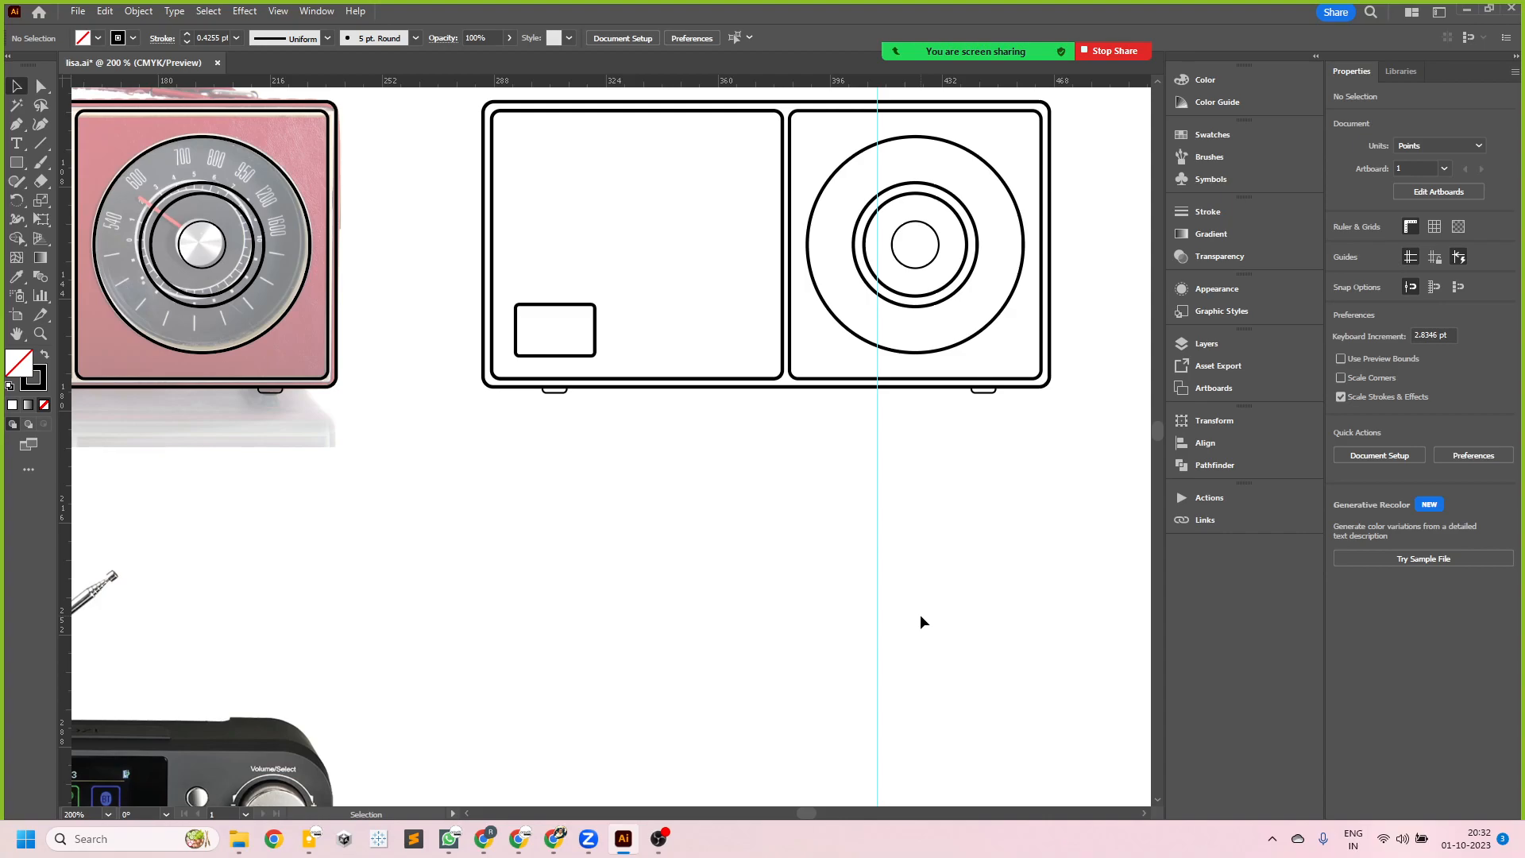
pyautogui.rightClick(876, 584)
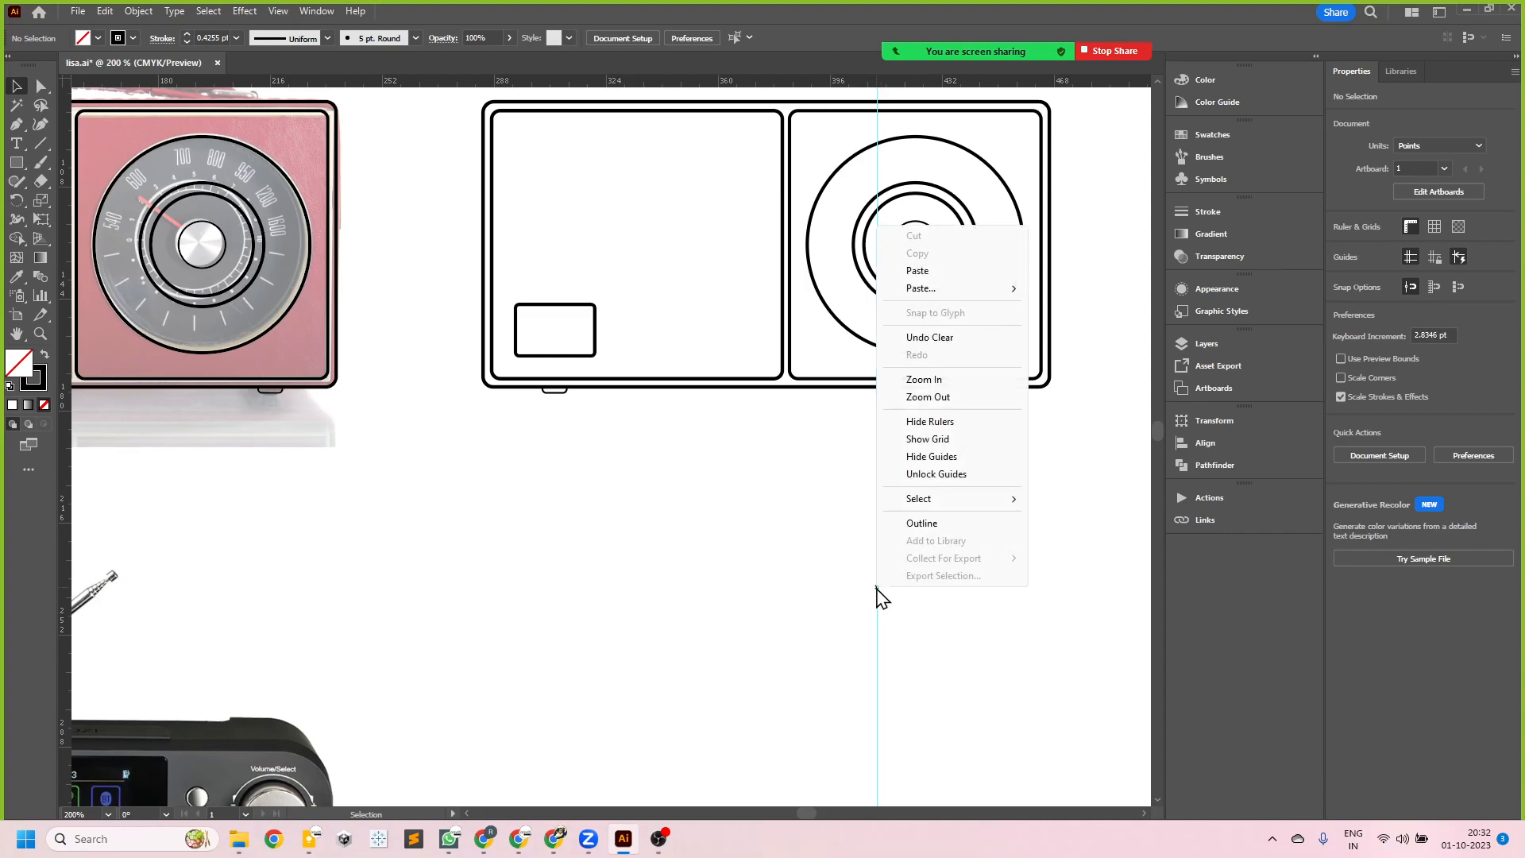
pyautogui.click(936, 474)
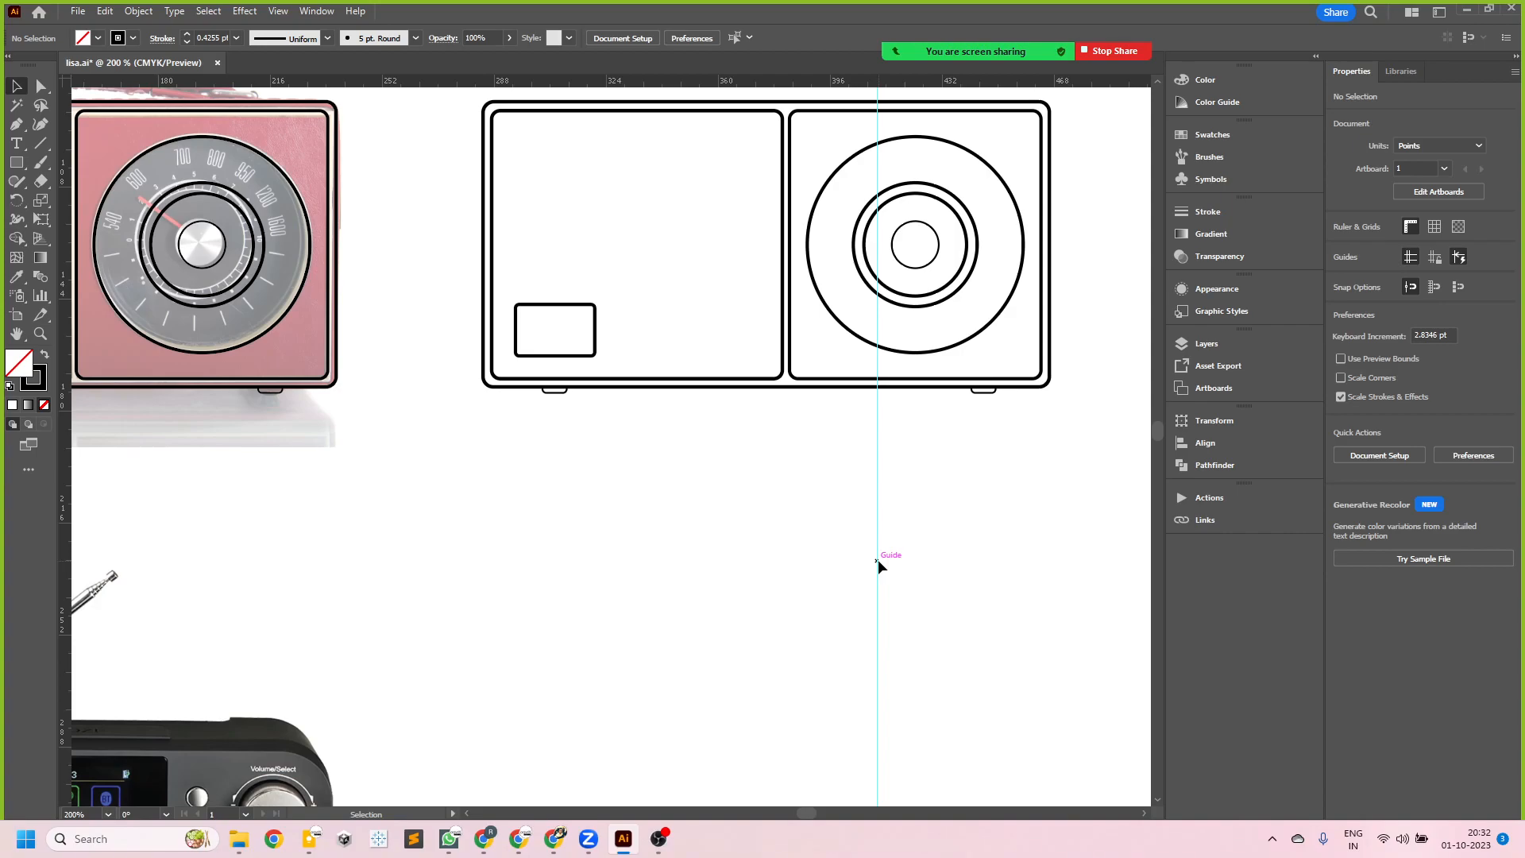
pyautogui.click(878, 563)
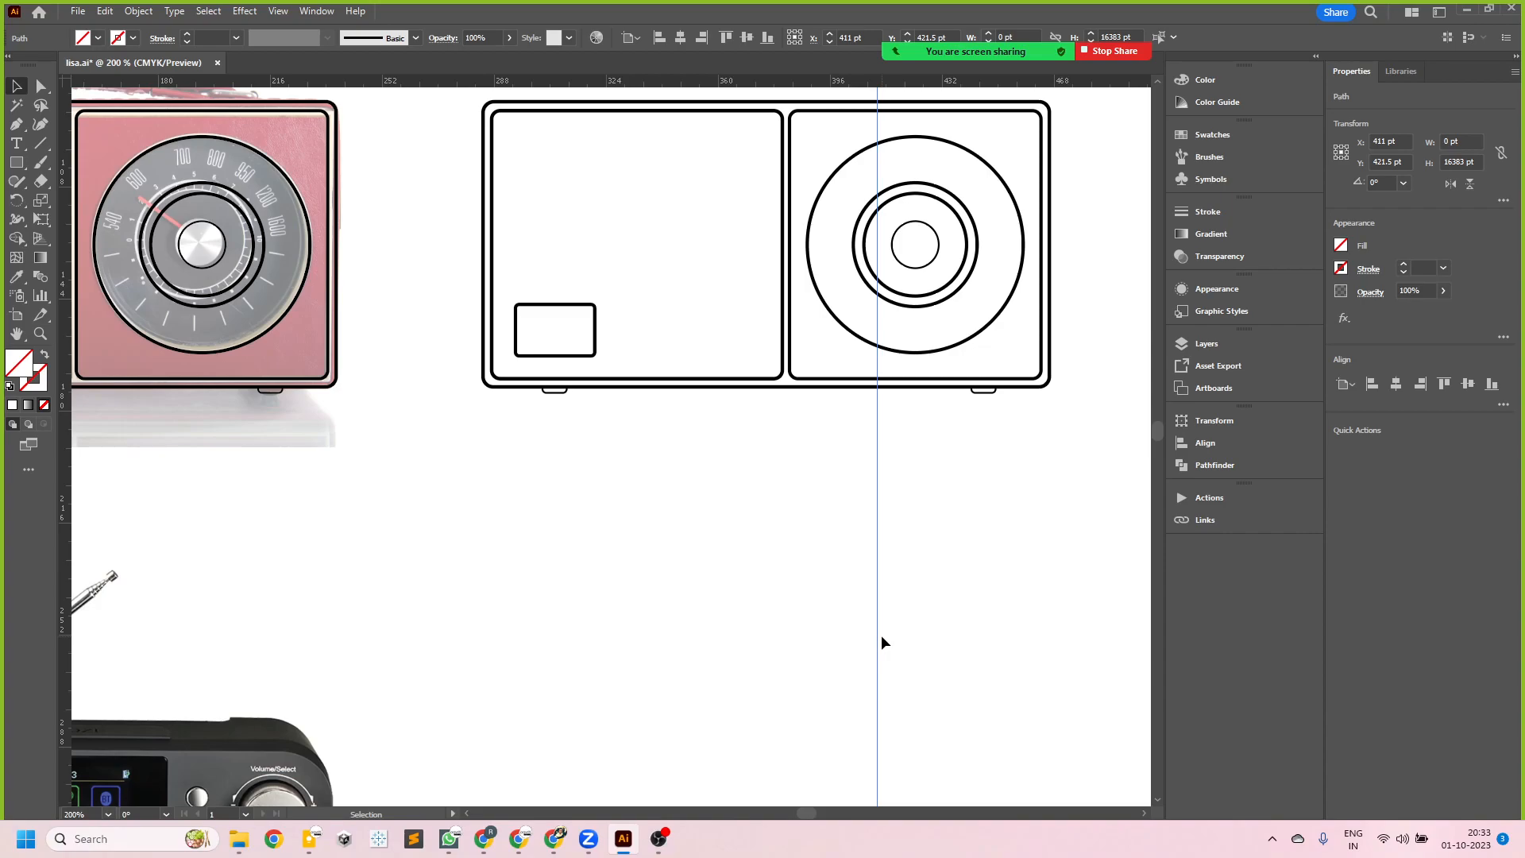
# - Move the guide about 138.5 pt left, into the gap between the radio photo and its line artwork, and save the document
pyautogui.hscroll(-5, 750, 611)
pyautogui.scroll(2, 750, 610)
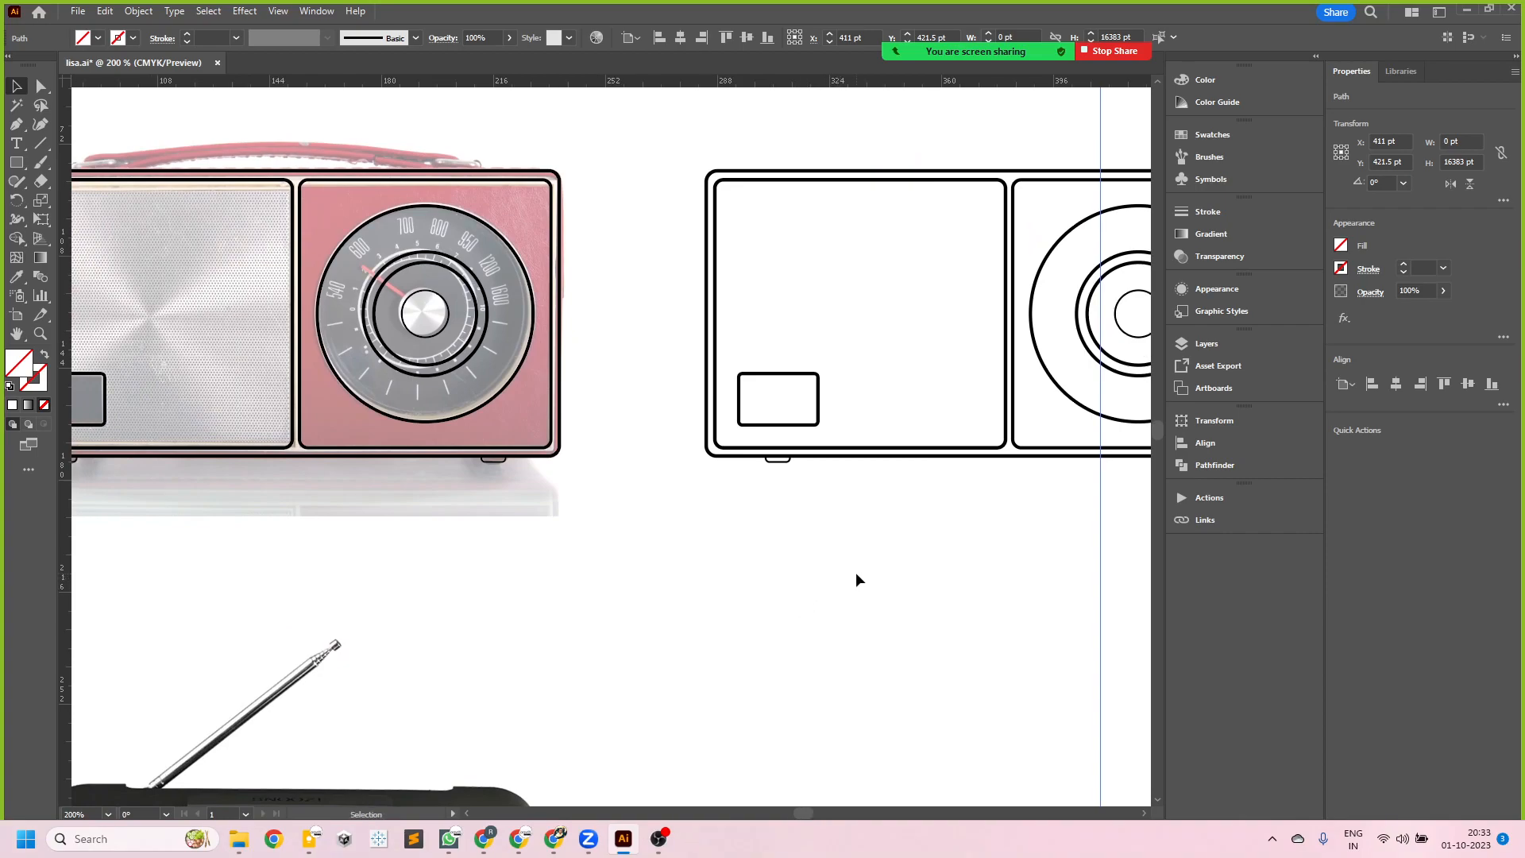
pyautogui.scroll(-1, 858, 579)
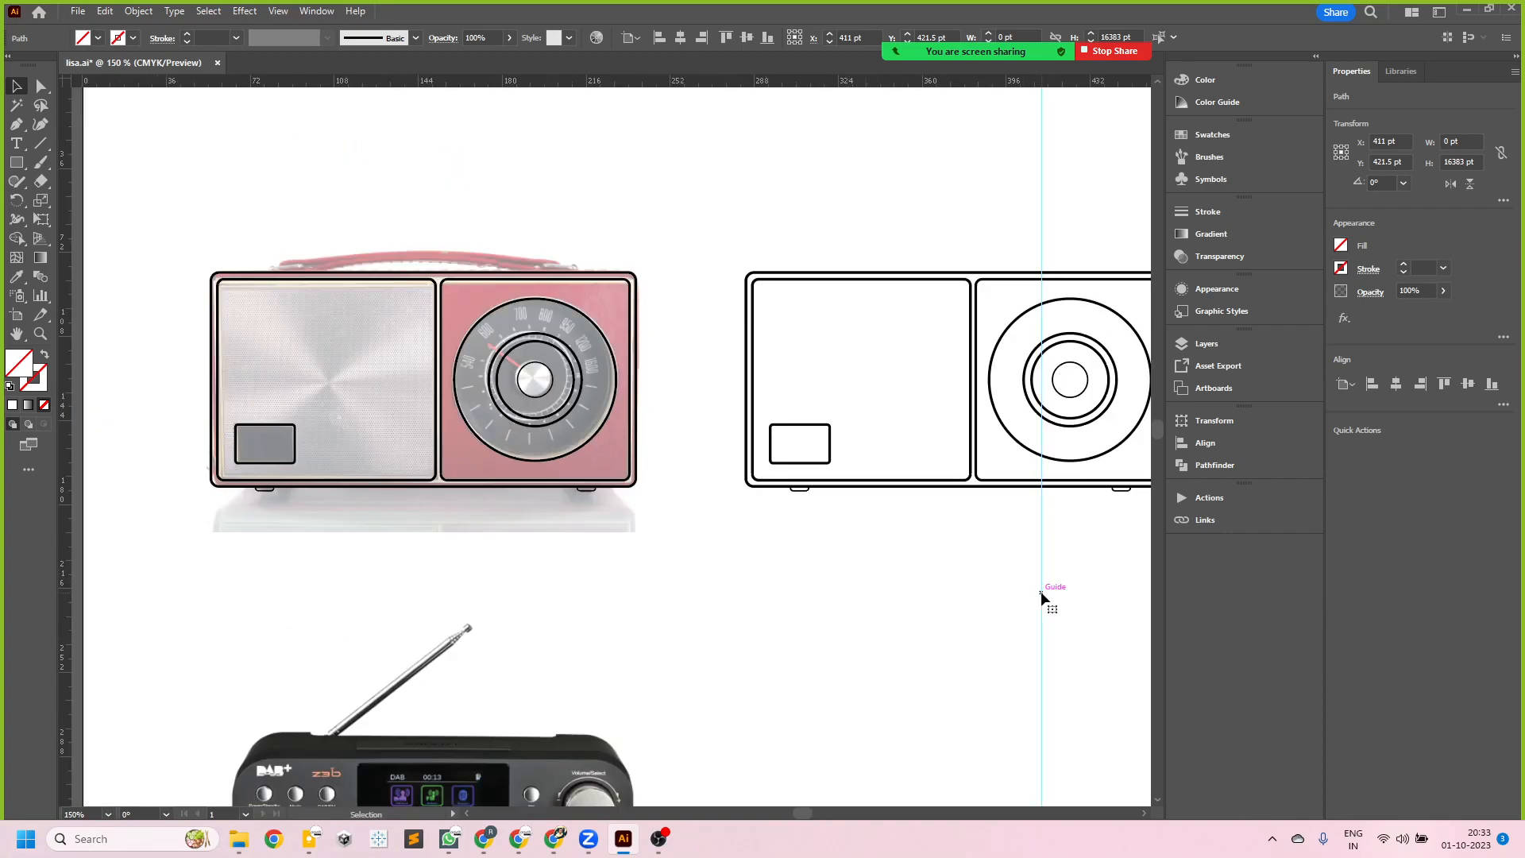
pyautogui.moveTo(1041, 592); pyautogui.dragTo(718, 610)
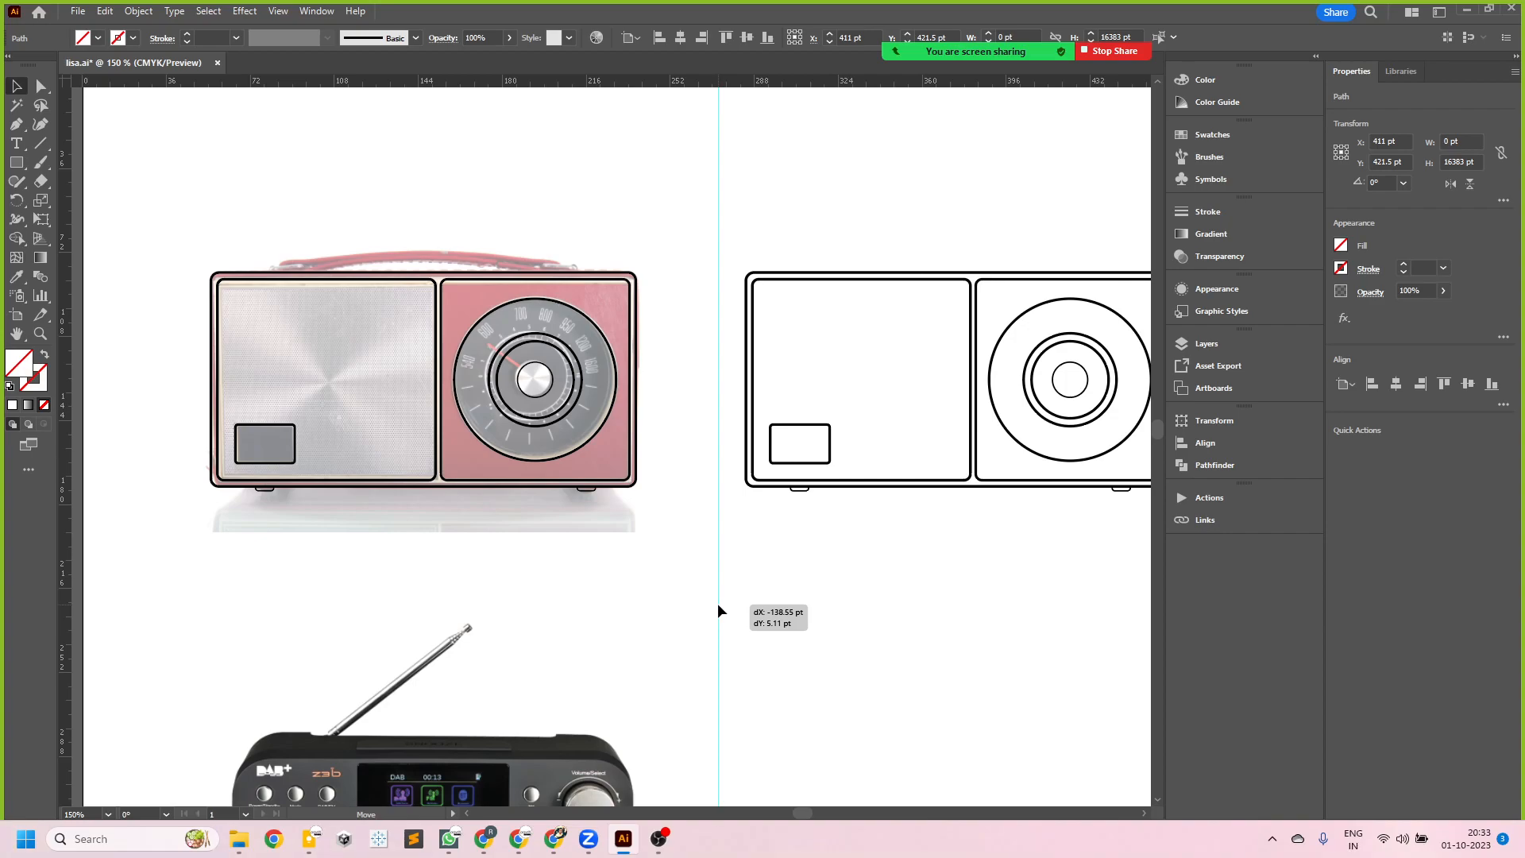
pyautogui.moveTo(718, 610); pyautogui.dragTo(718, 609)
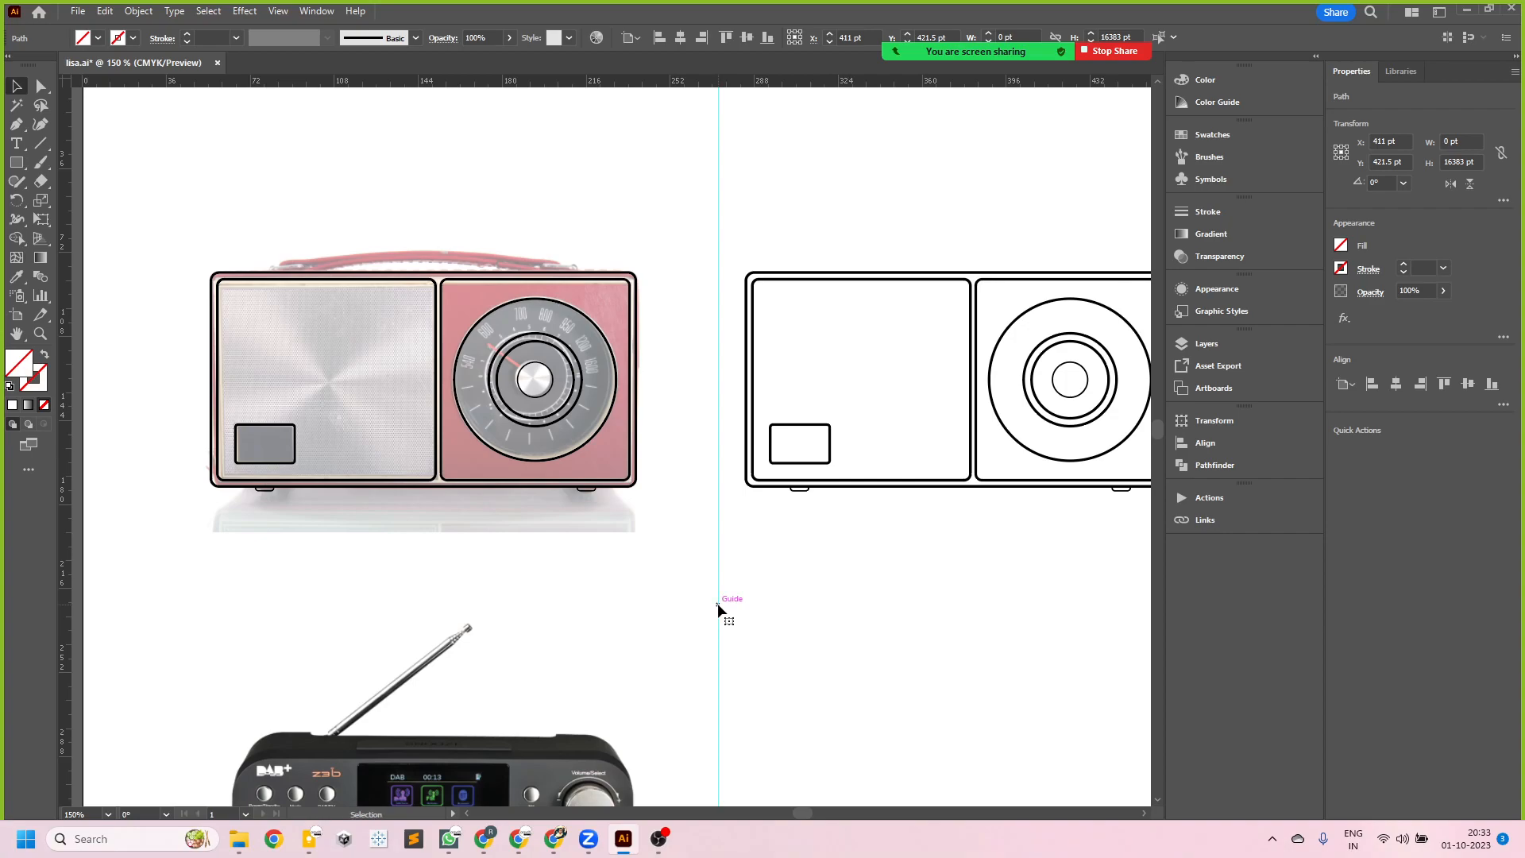
pyautogui.hotkey('ctrl', 's')
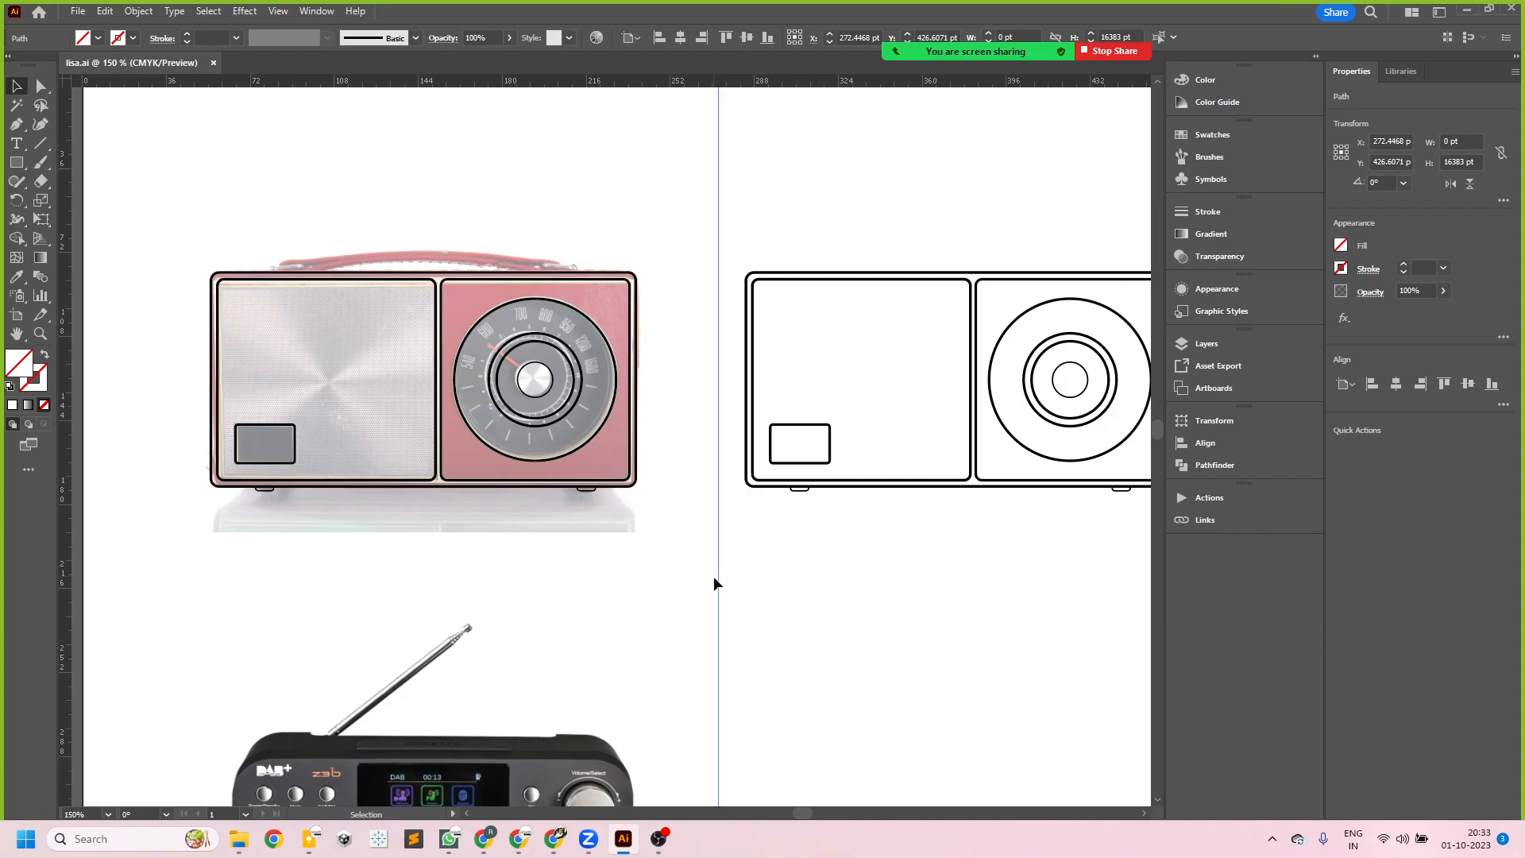
# - Try to pull the vertical guide off the canvas, back onto the vertical ruler
pyautogui.moveTo(720, 583); pyautogui.dragTo(4, 508)
pyautogui.moveTo(718, 564); pyautogui.dragTo(34, 554)
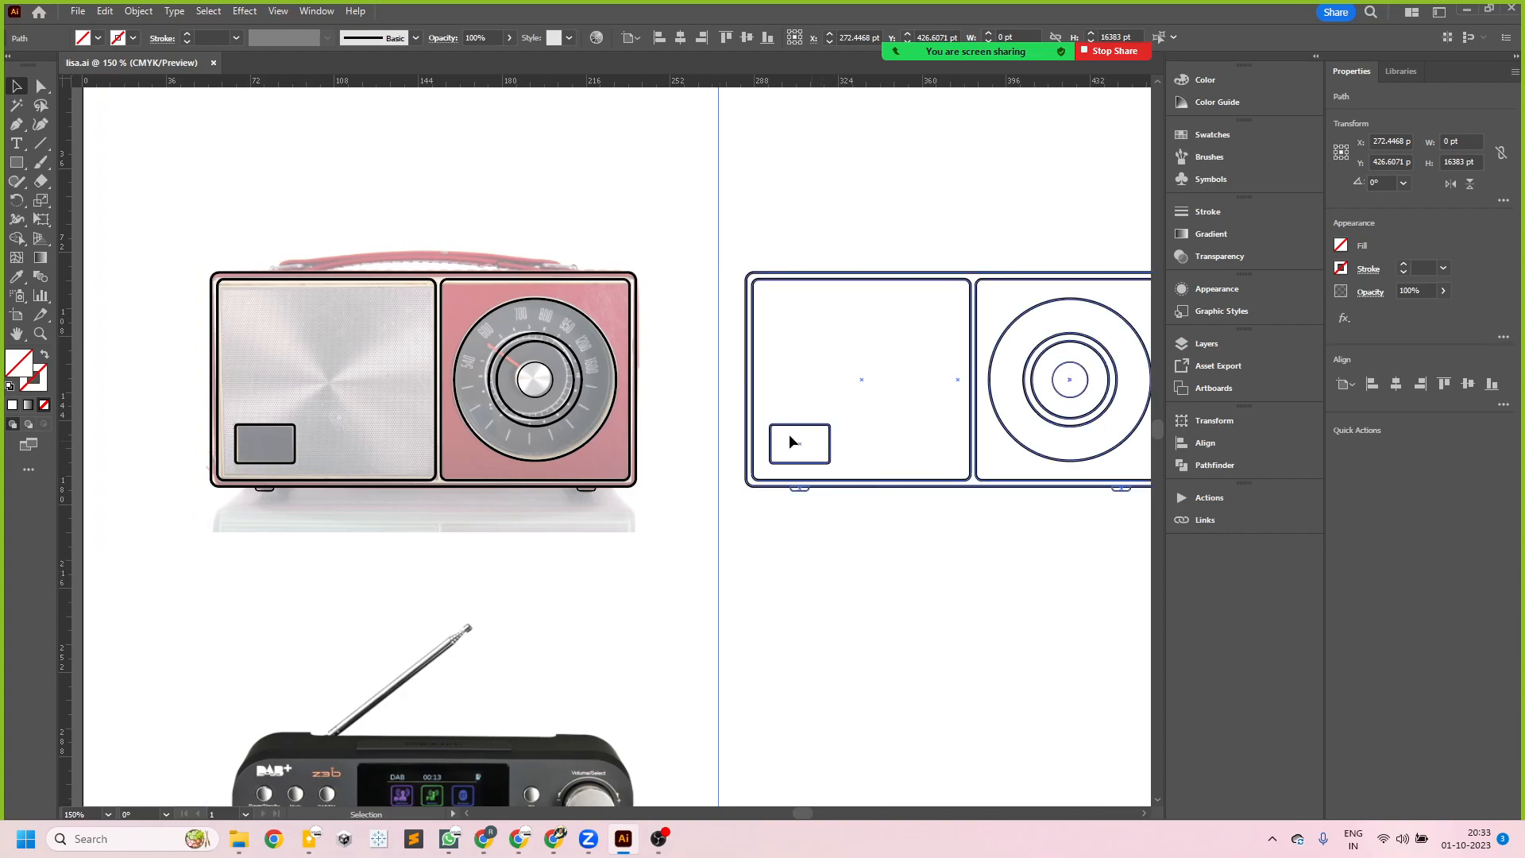
# - Delete the vertical guide between the radio photo and its line artwork
pyautogui.moveTo(717, 145); pyautogui.dragTo(46, 188)
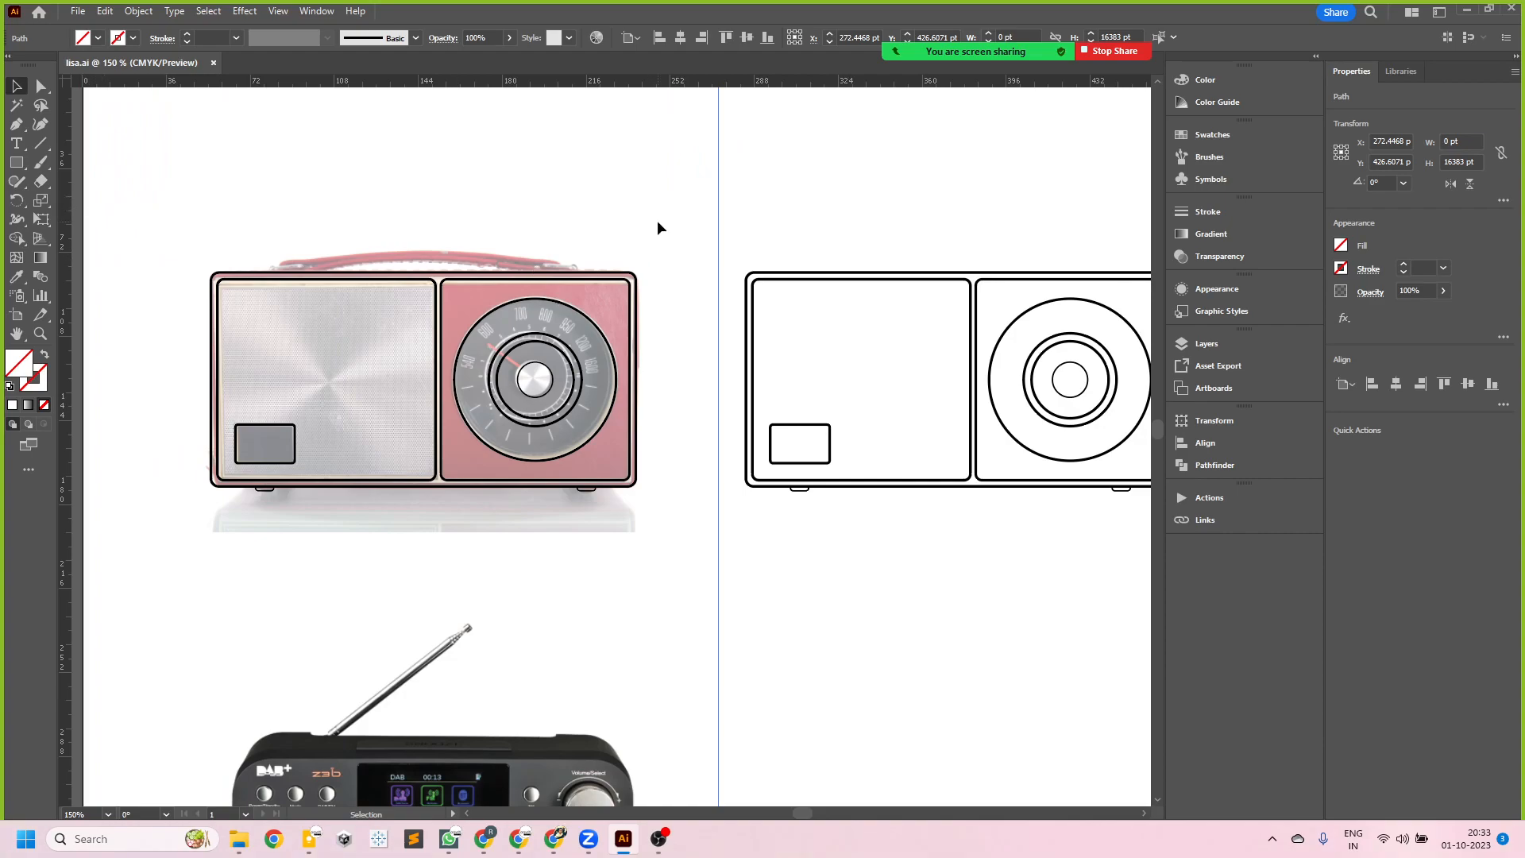
pyautogui.moveTo(717, 178); pyautogui.dragTo(39, 185)
pyautogui.press('Delete')
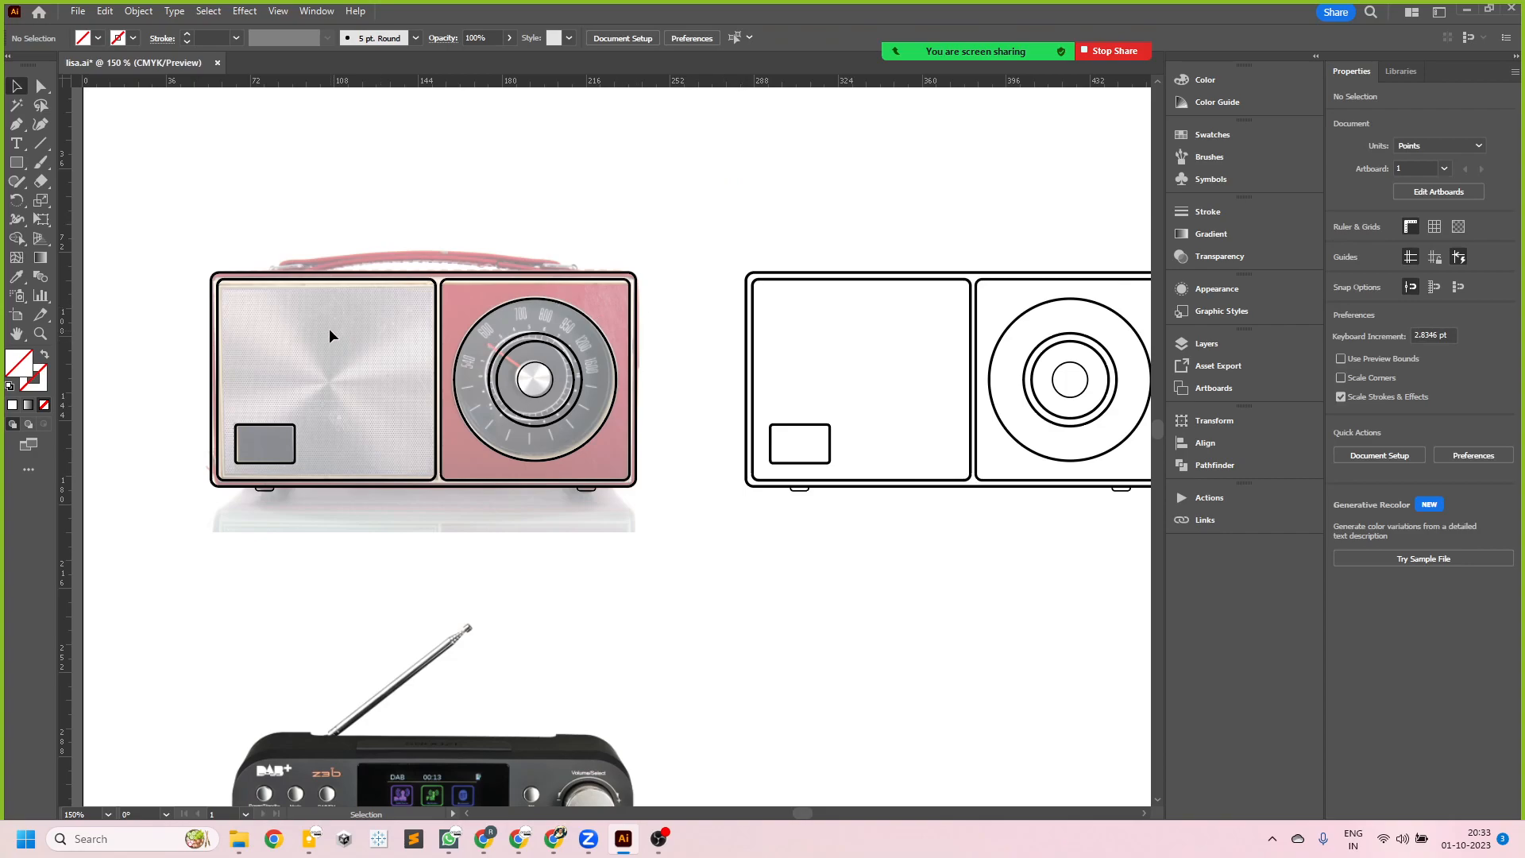
# - Open the radio01 symbol for editing and match the knob circle's stroke to the inner dial ring with the Eyedropper
pyautogui.scroll(1, 230, 354)
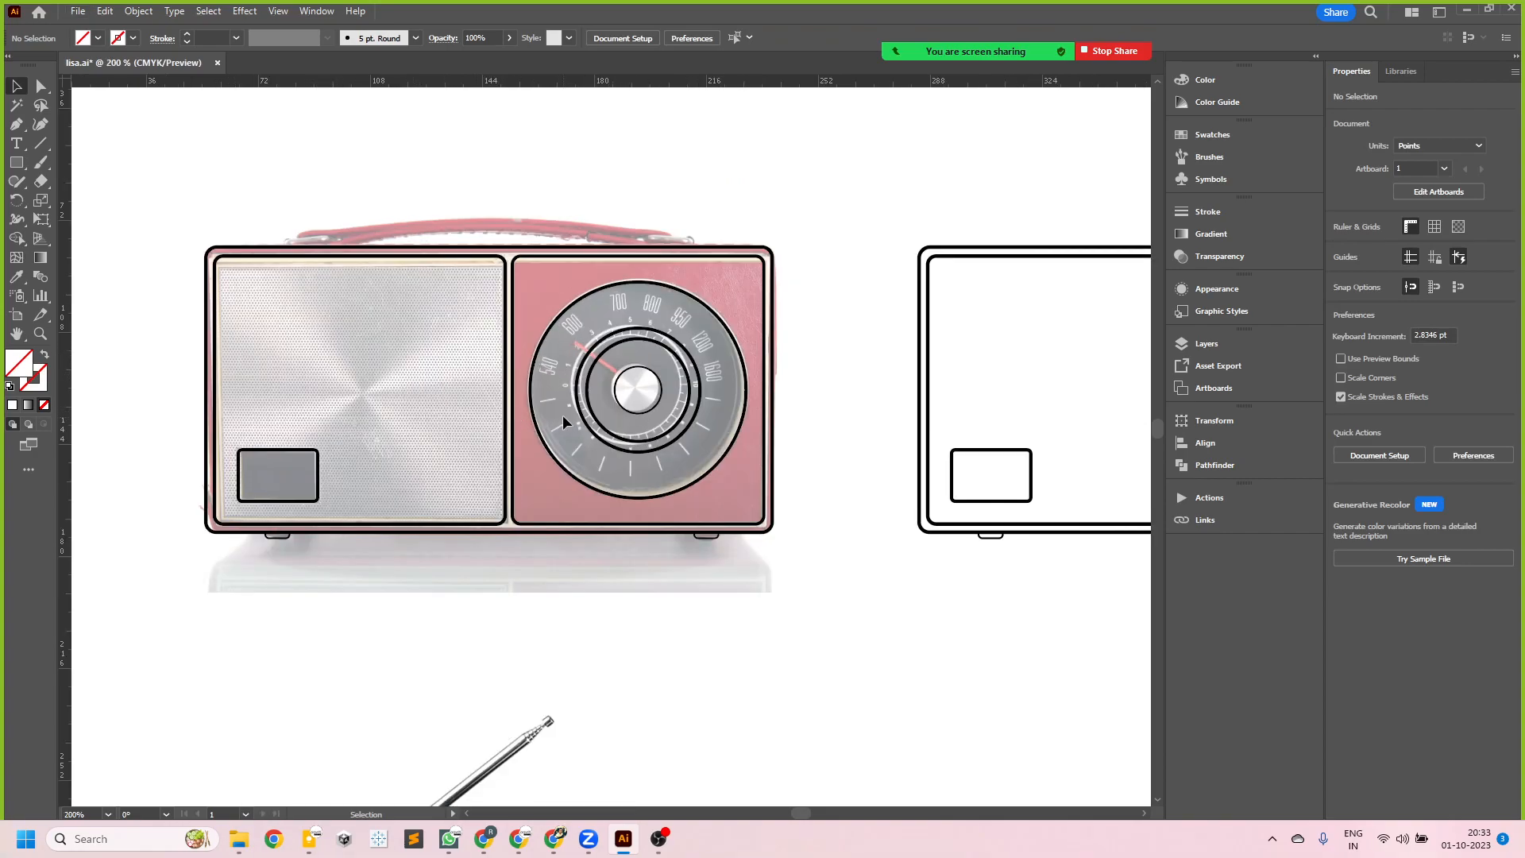
pyautogui.scroll(1, 633, 414)
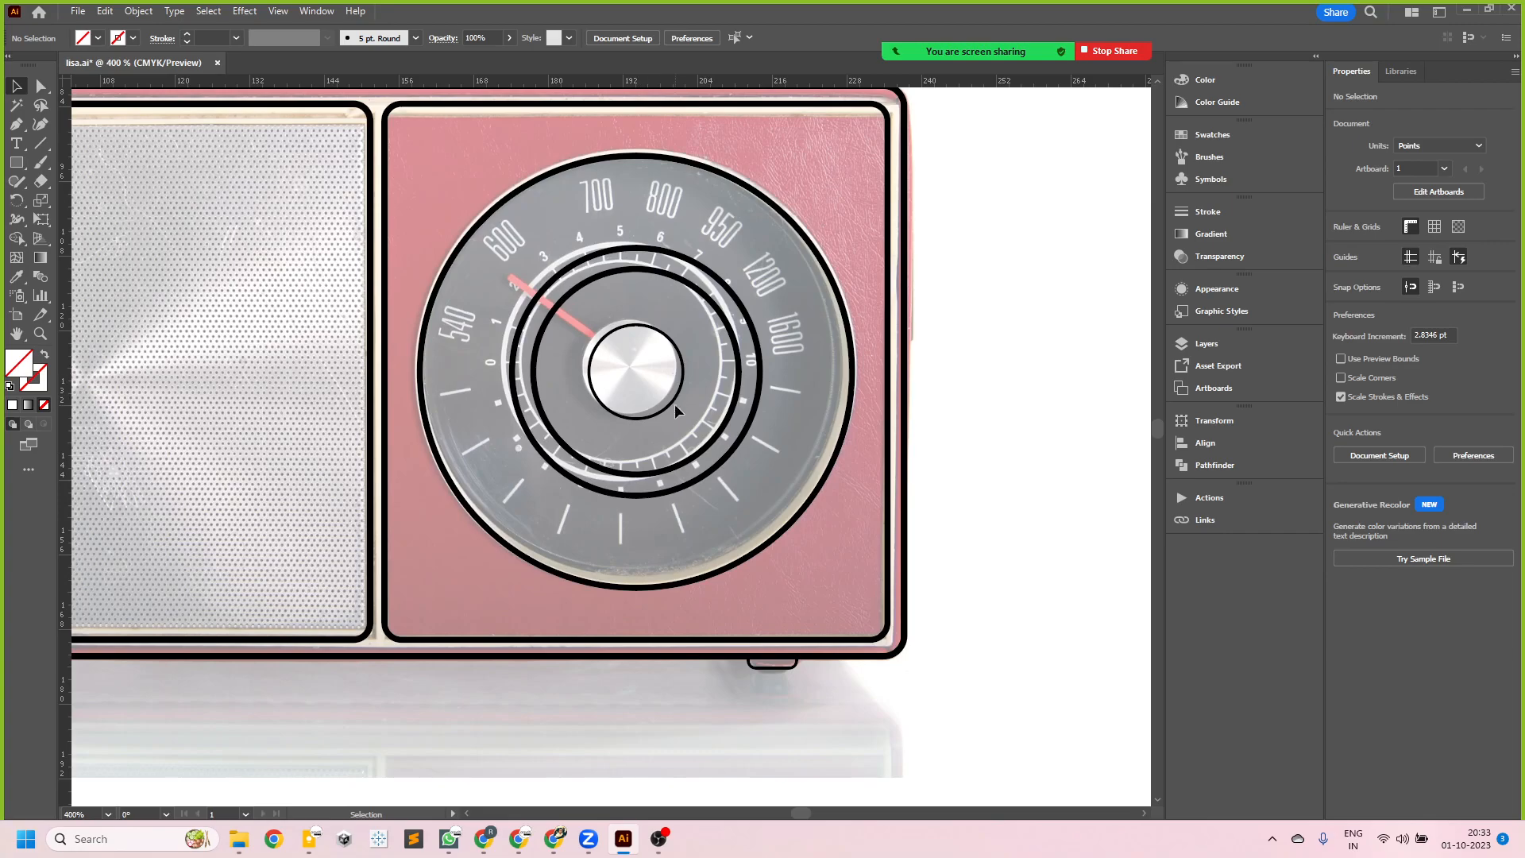
pyautogui.doubleClick(675, 405)
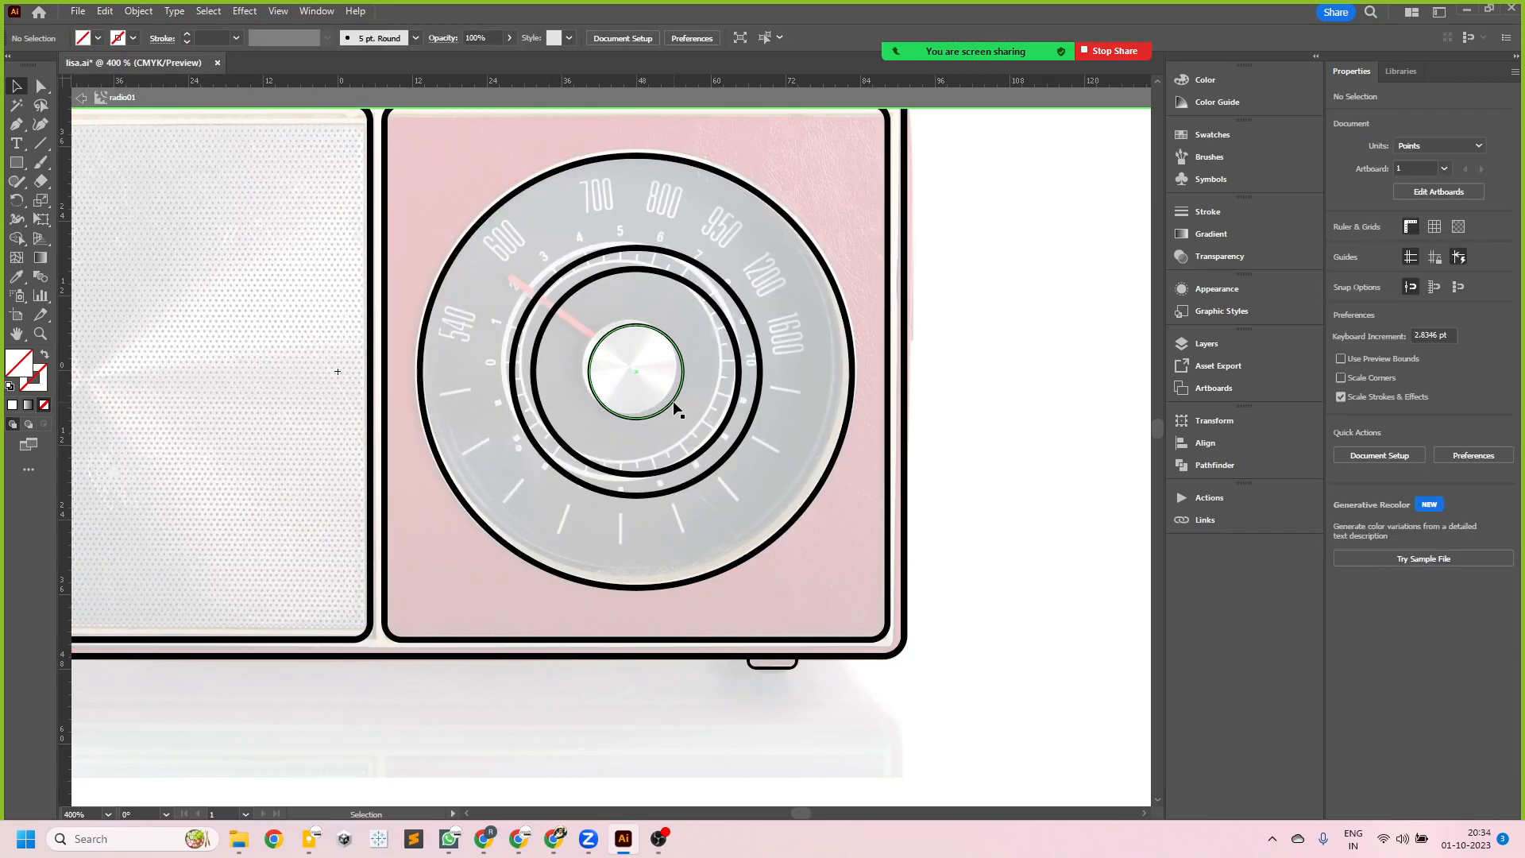
pyautogui.click(674, 407)
pyautogui.press('i')
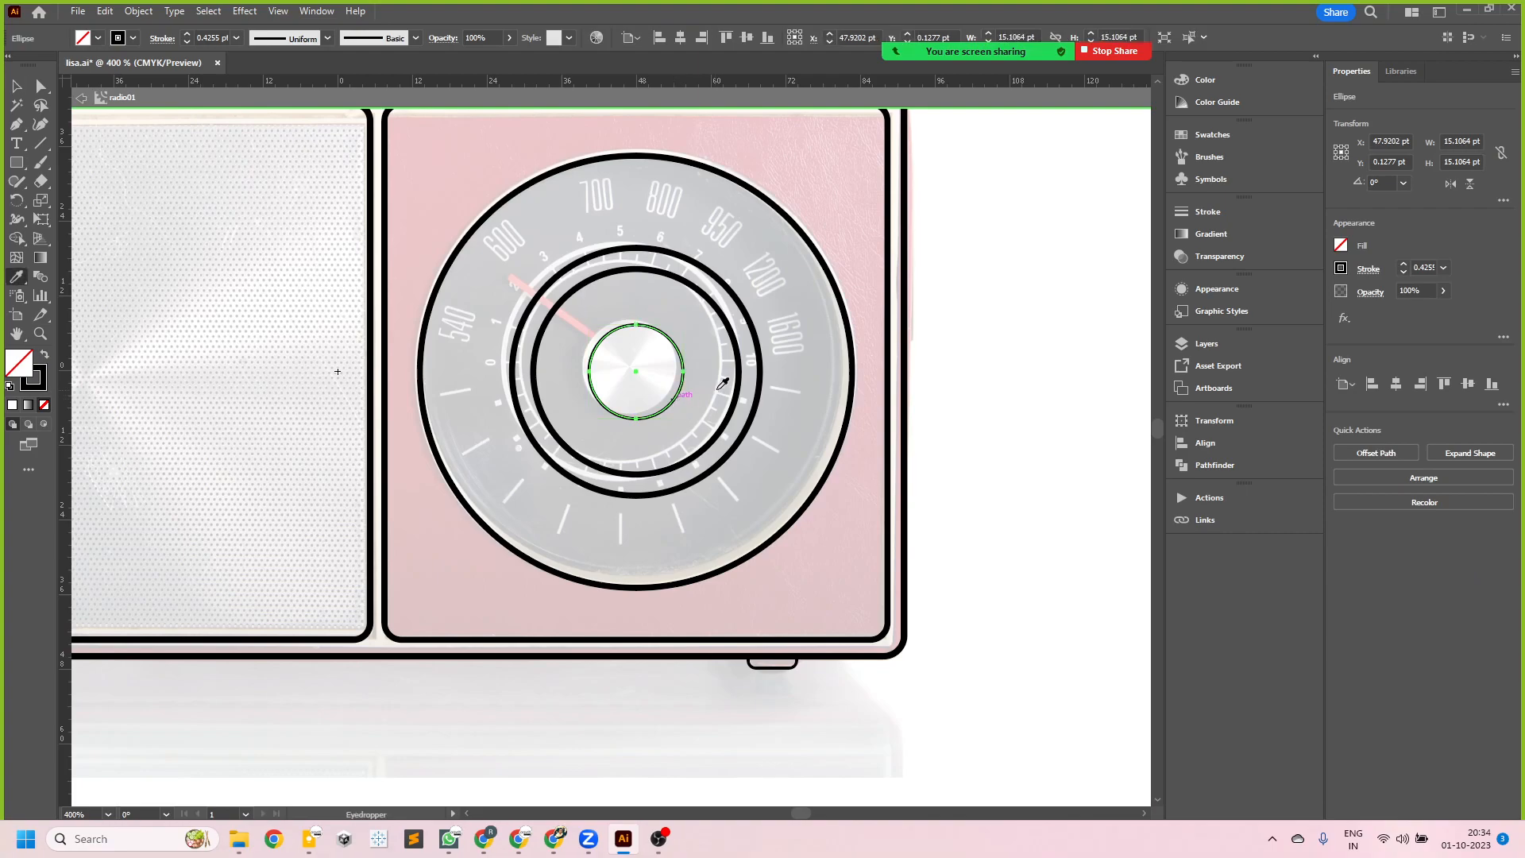
pyautogui.click(736, 338)
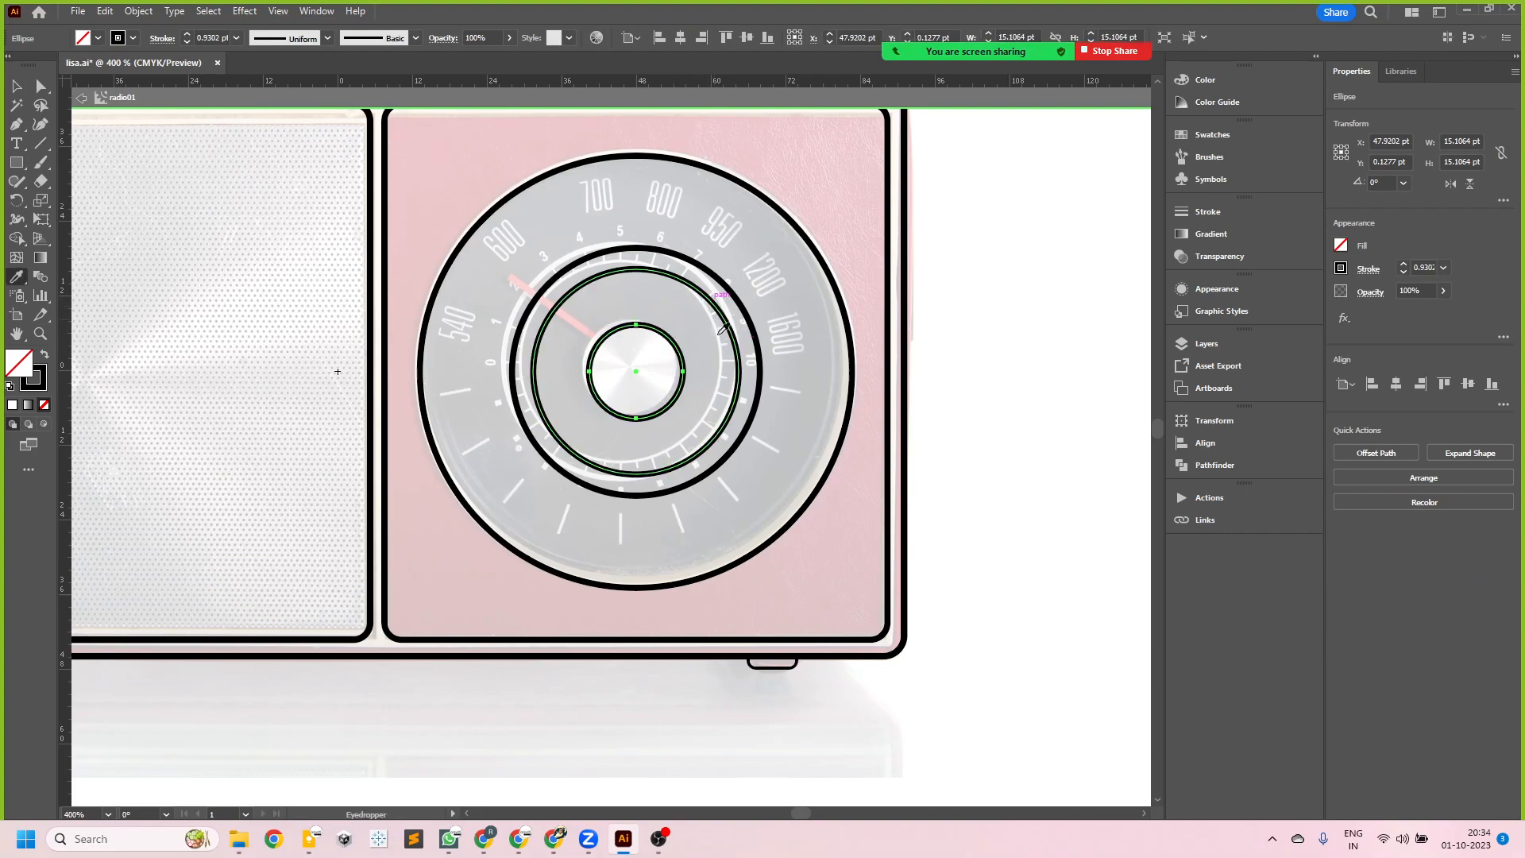
pyautogui.press('v')
# - Place a vertical guide through the dial's center and draw a vertical tick line about 4.8 pt long on it below the rings
pyautogui.moveTo(67, 324); pyautogui.dragTo(635, 370)
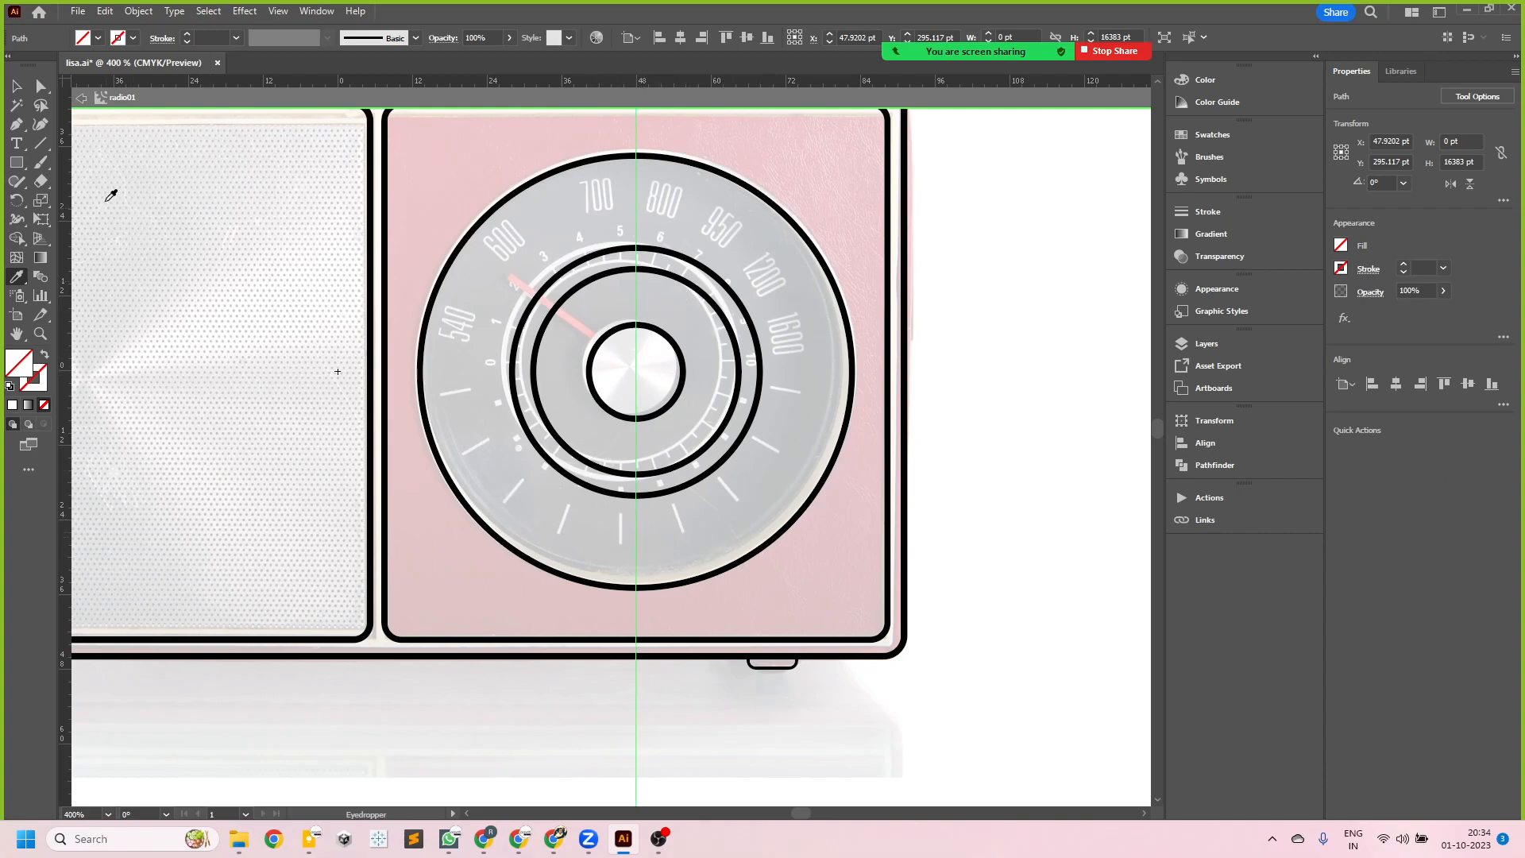
pyautogui.click(42, 143)
pyautogui.scroll(1, 681, 531)
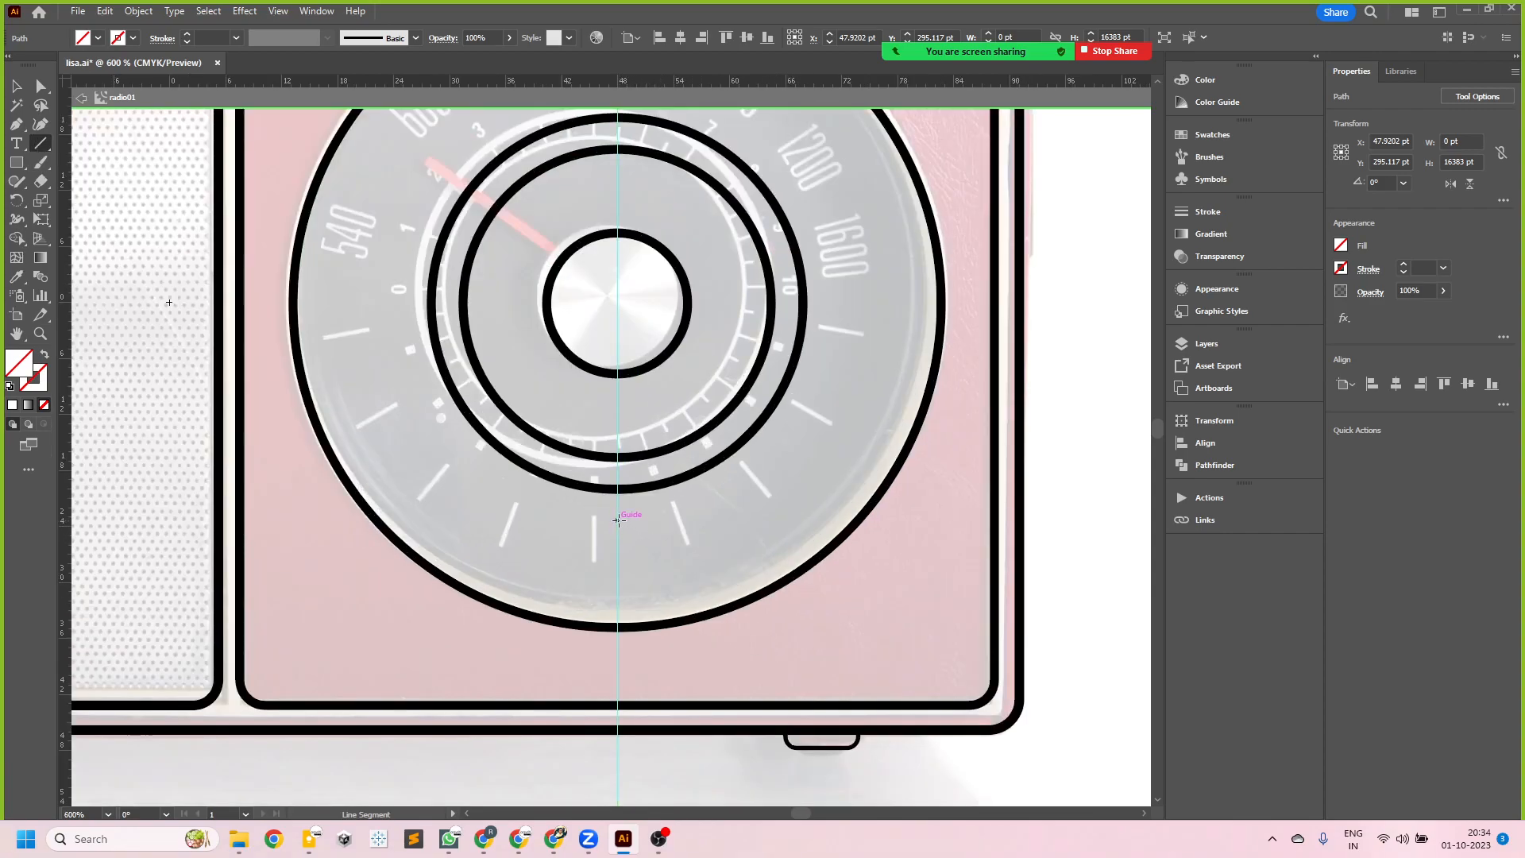
pyautogui.moveTo(619, 518); pyautogui.dragTo(618, 561)
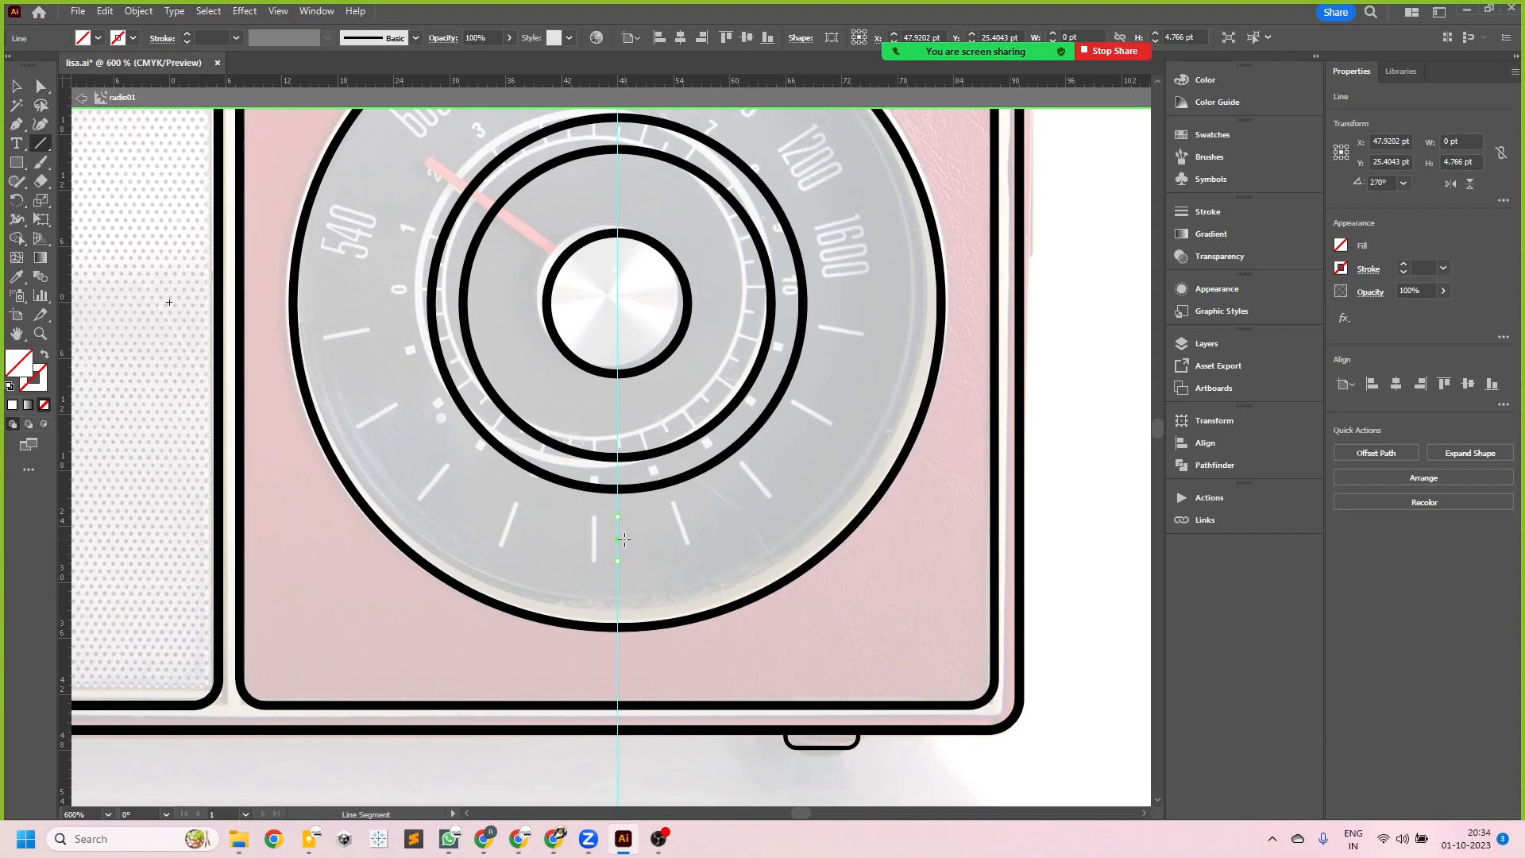
# - Give the tick line a black stroke without fill, trying a 0.5 pt weight before setting it to 0.75 pt
pyautogui.press('d')
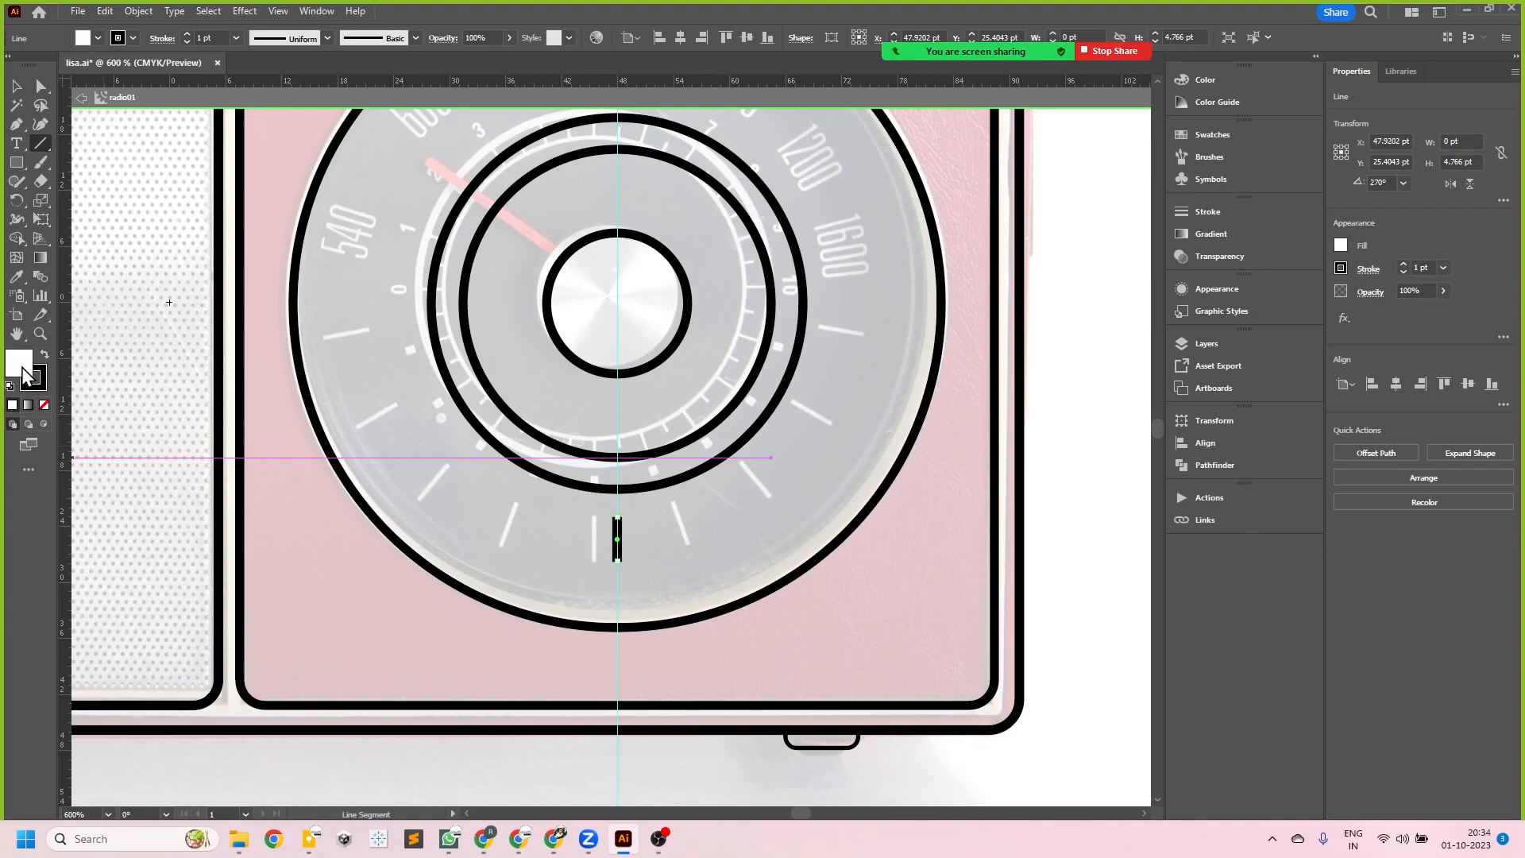
pyautogui.click(44, 404)
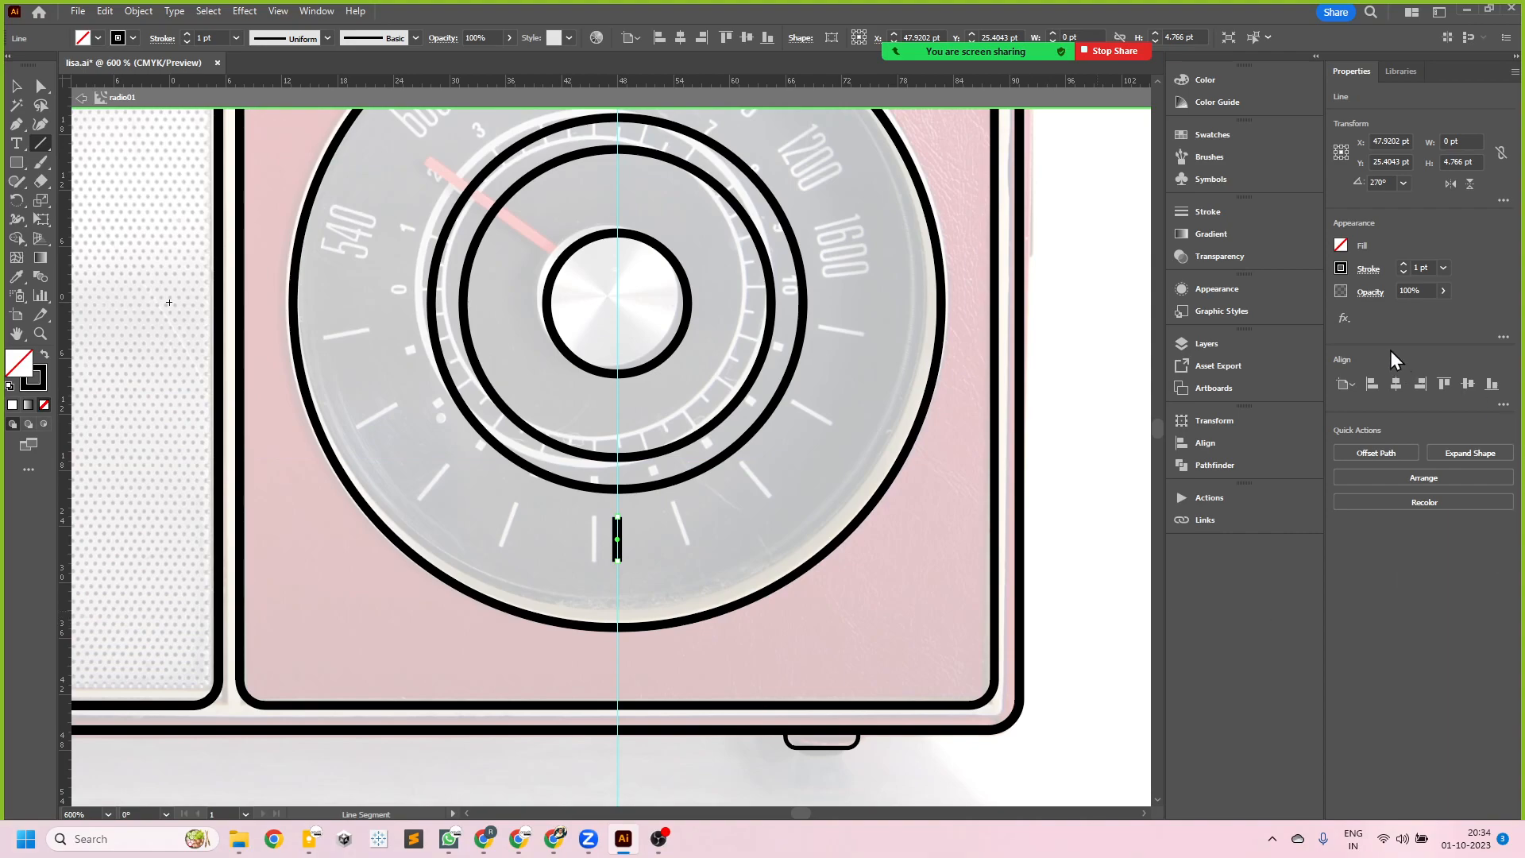
pyautogui.click(1443, 268)
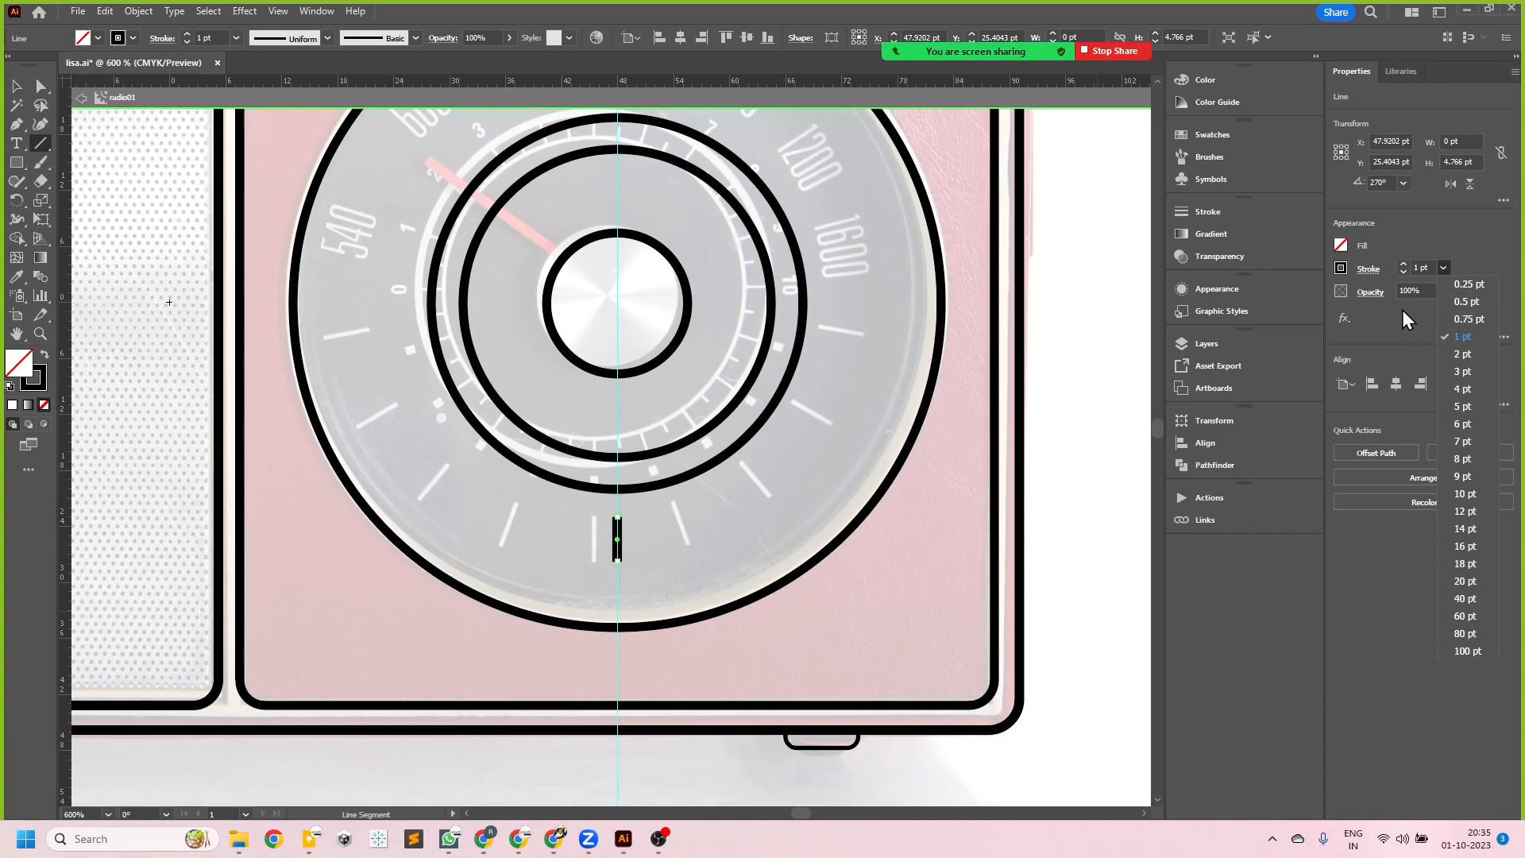
pyautogui.click(1470, 302)
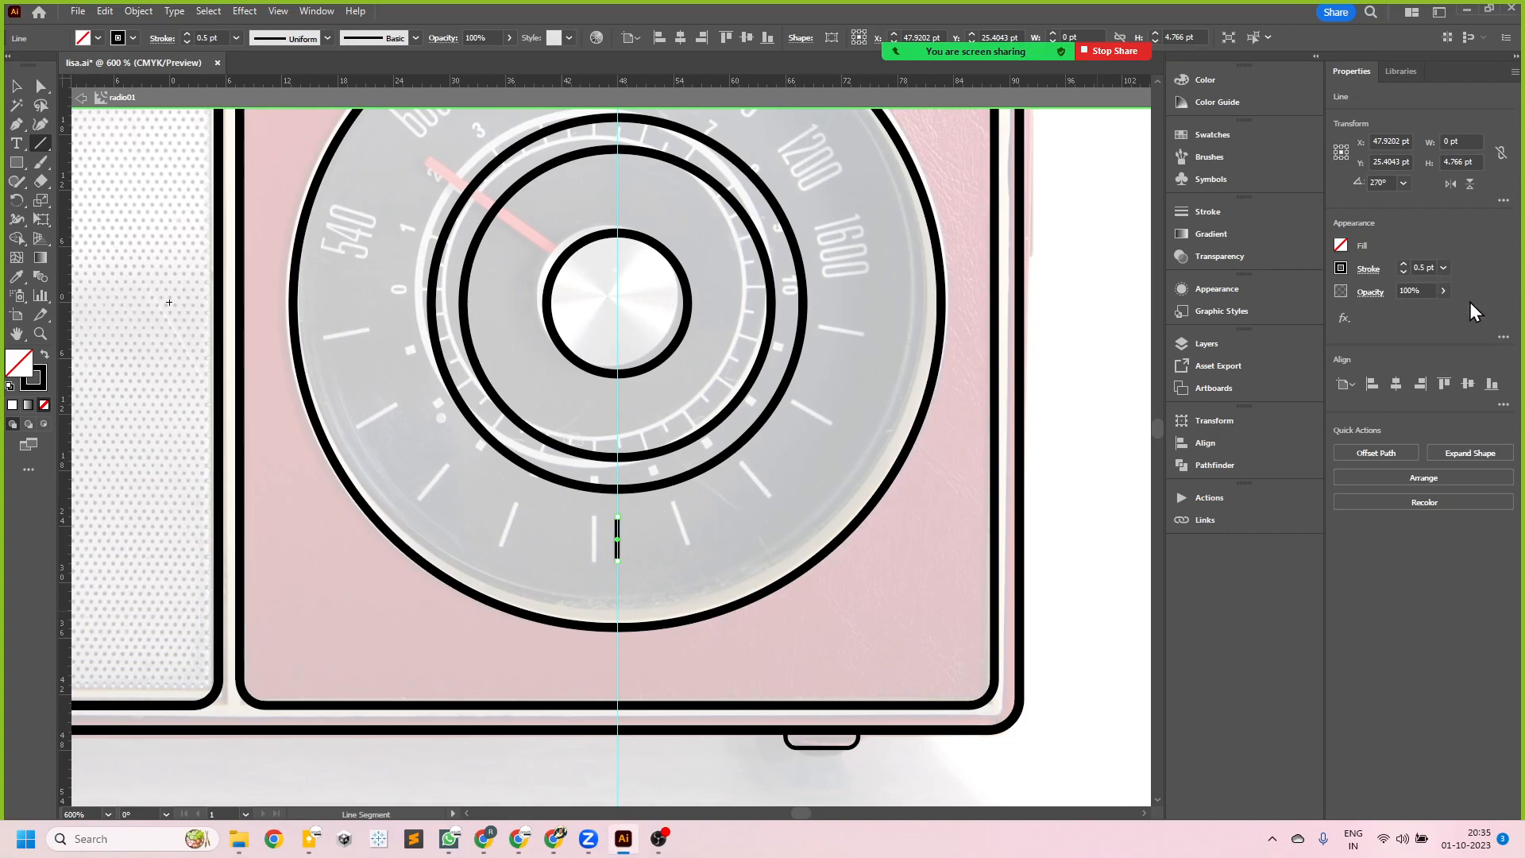
pyautogui.click(1444, 270)
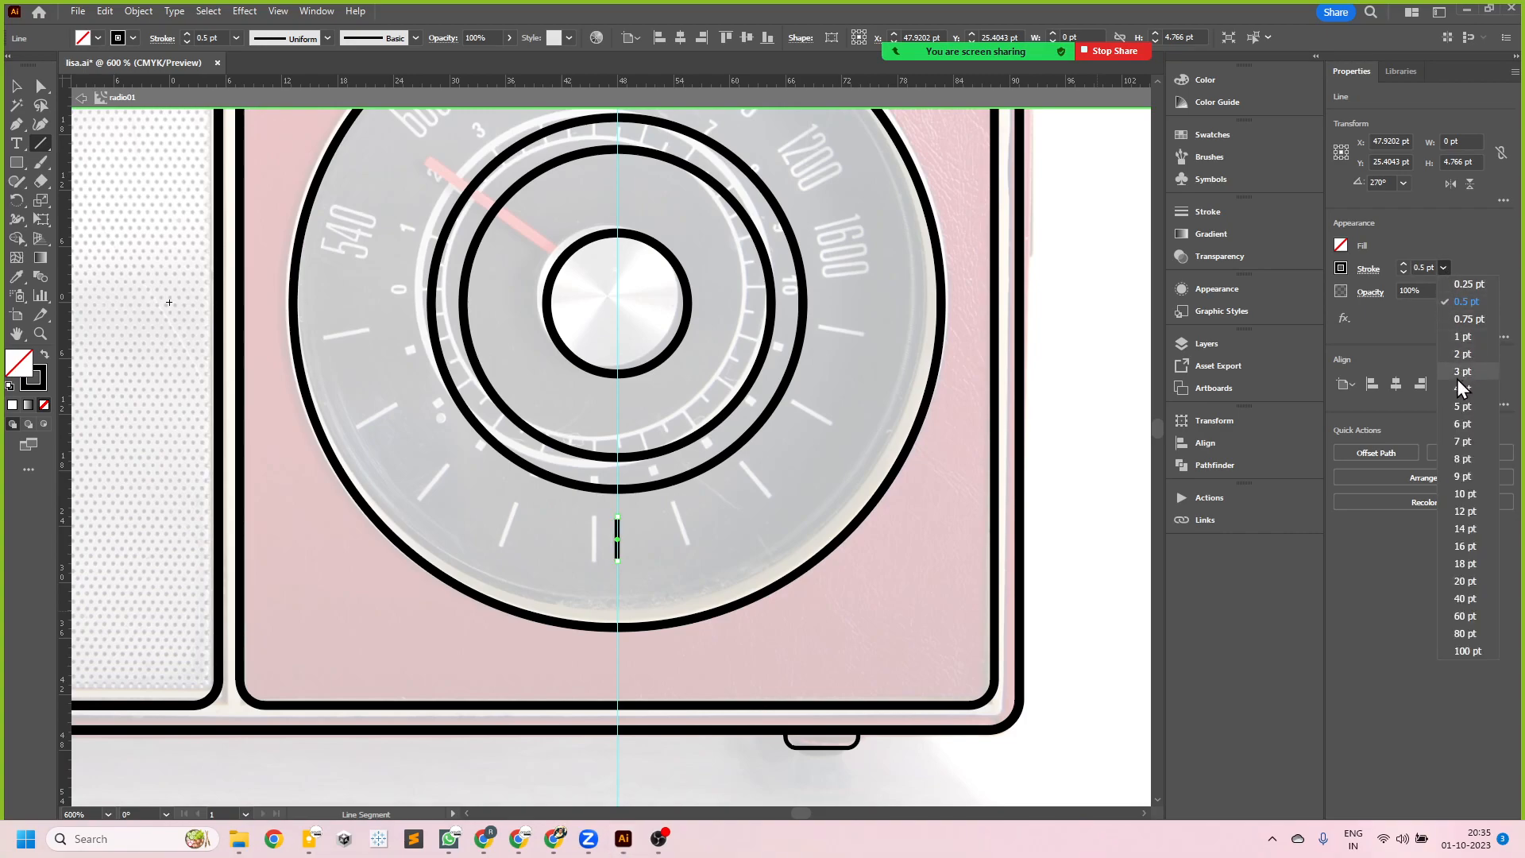
pyautogui.click(1466, 319)
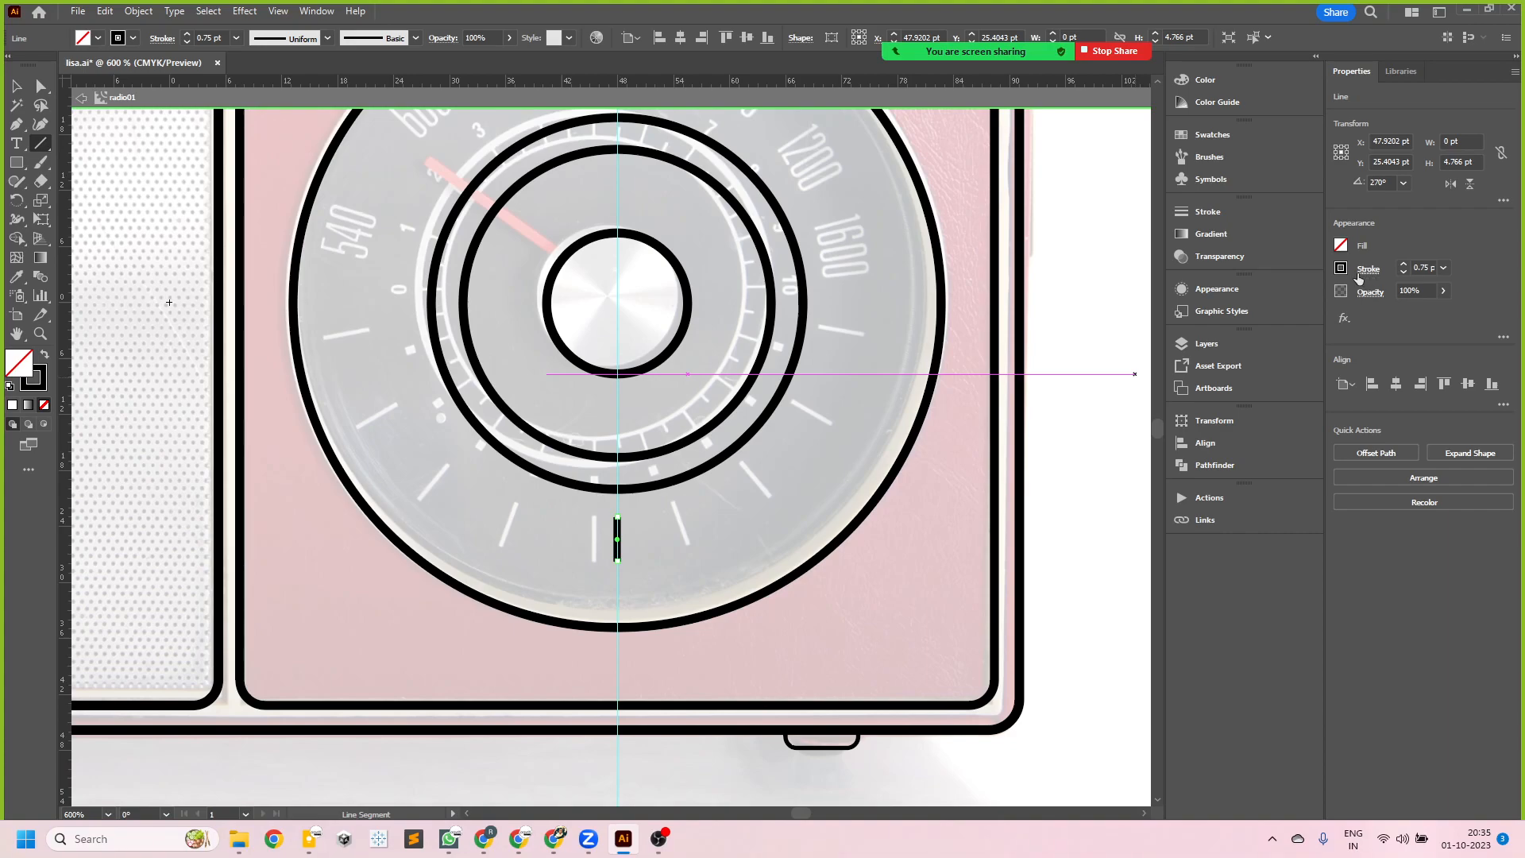
# - Give the tick line round caps and set its stroke weight to 0.5 pt
pyautogui.click(1206, 216)
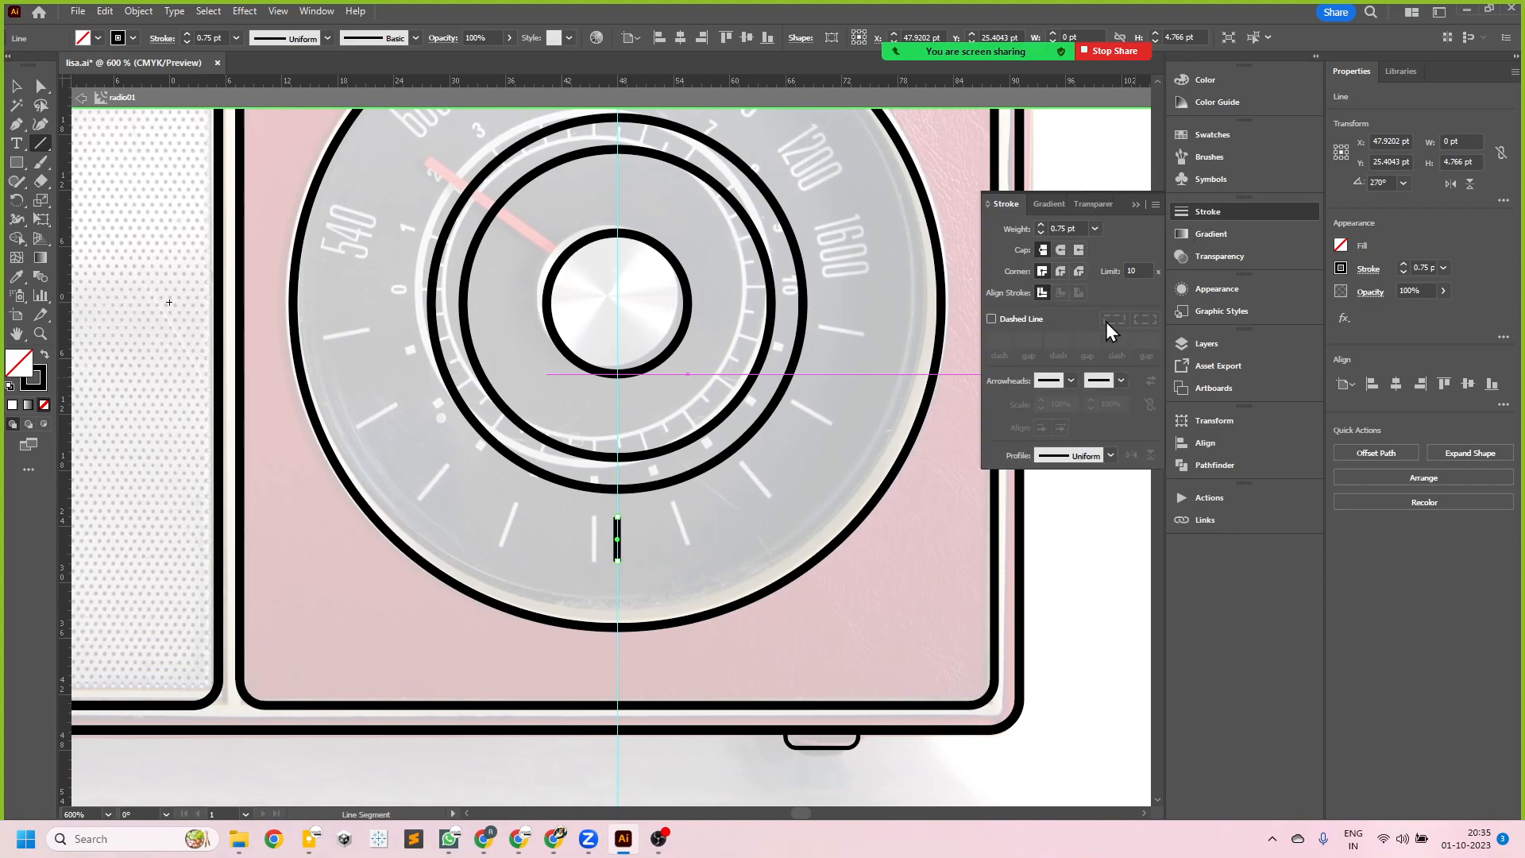
pyautogui.click(1369, 268)
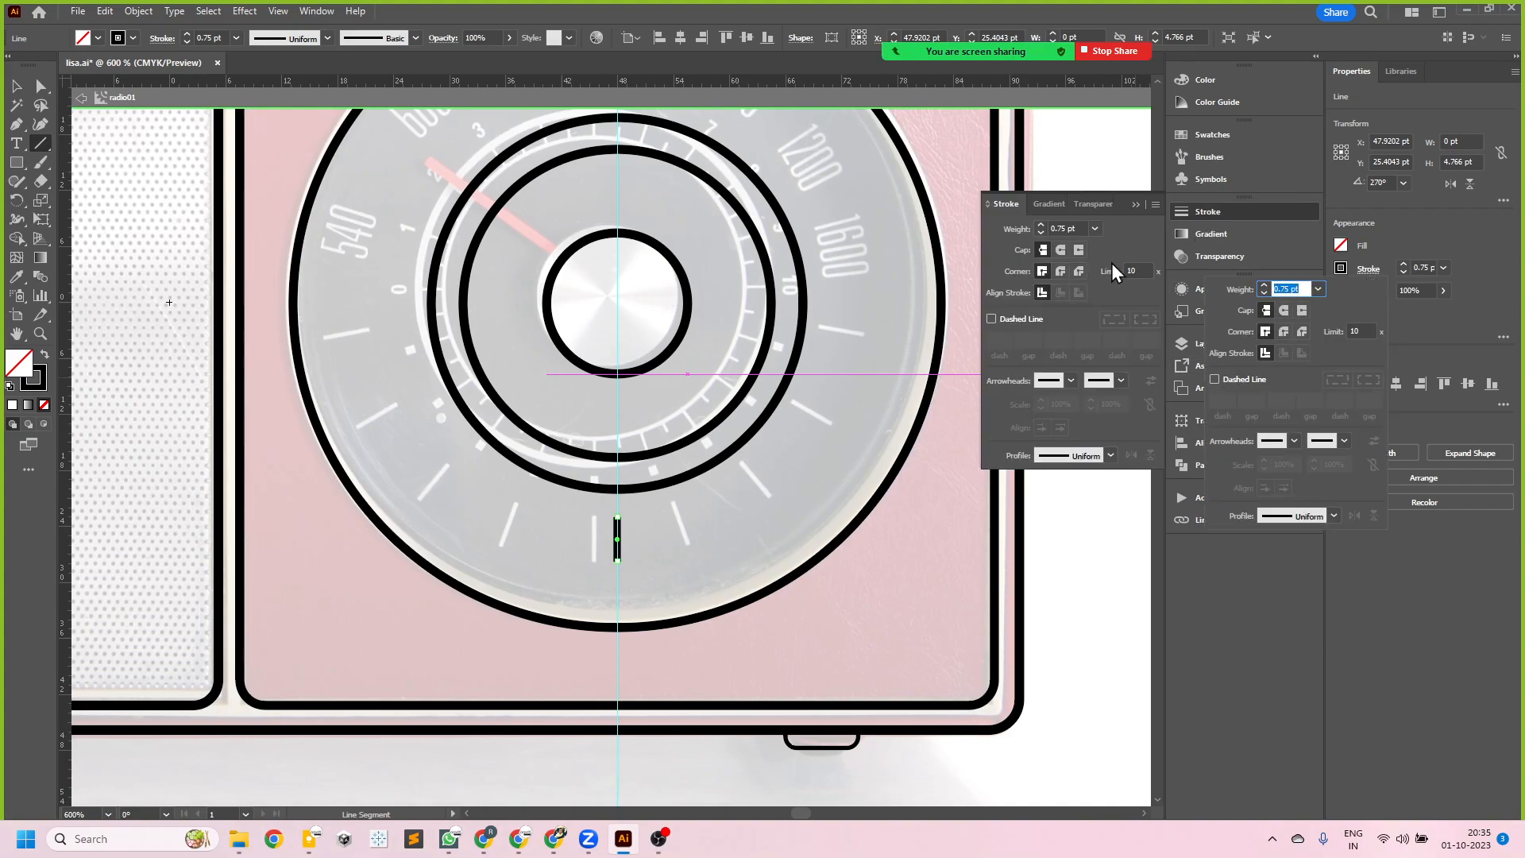
pyautogui.click(1263, 585)
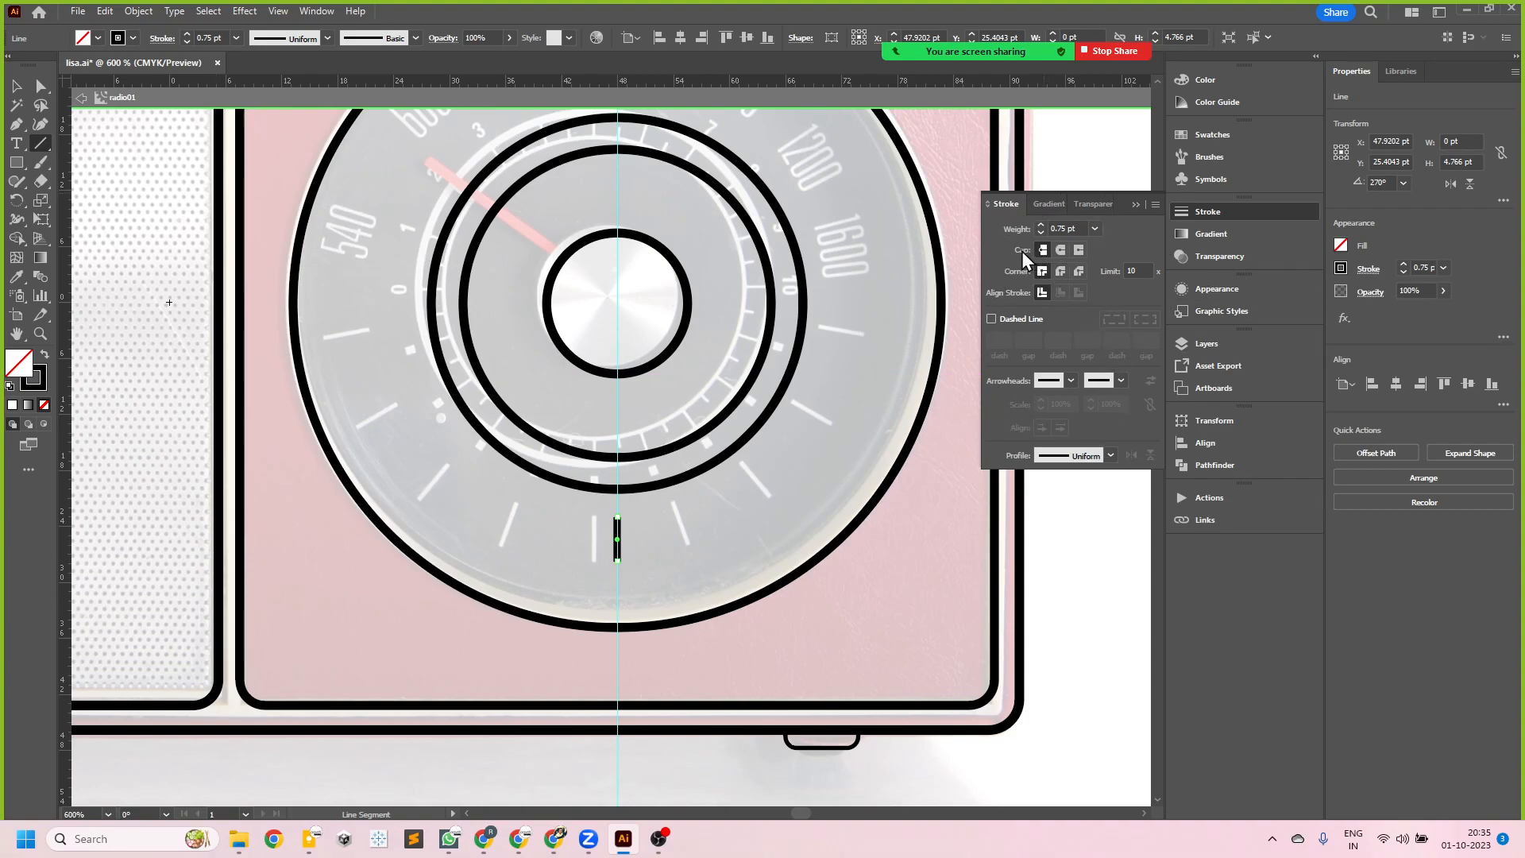
pyautogui.click(1059, 251)
pyautogui.click(1095, 229)
pyautogui.click(1117, 263)
pyautogui.click(16, 86)
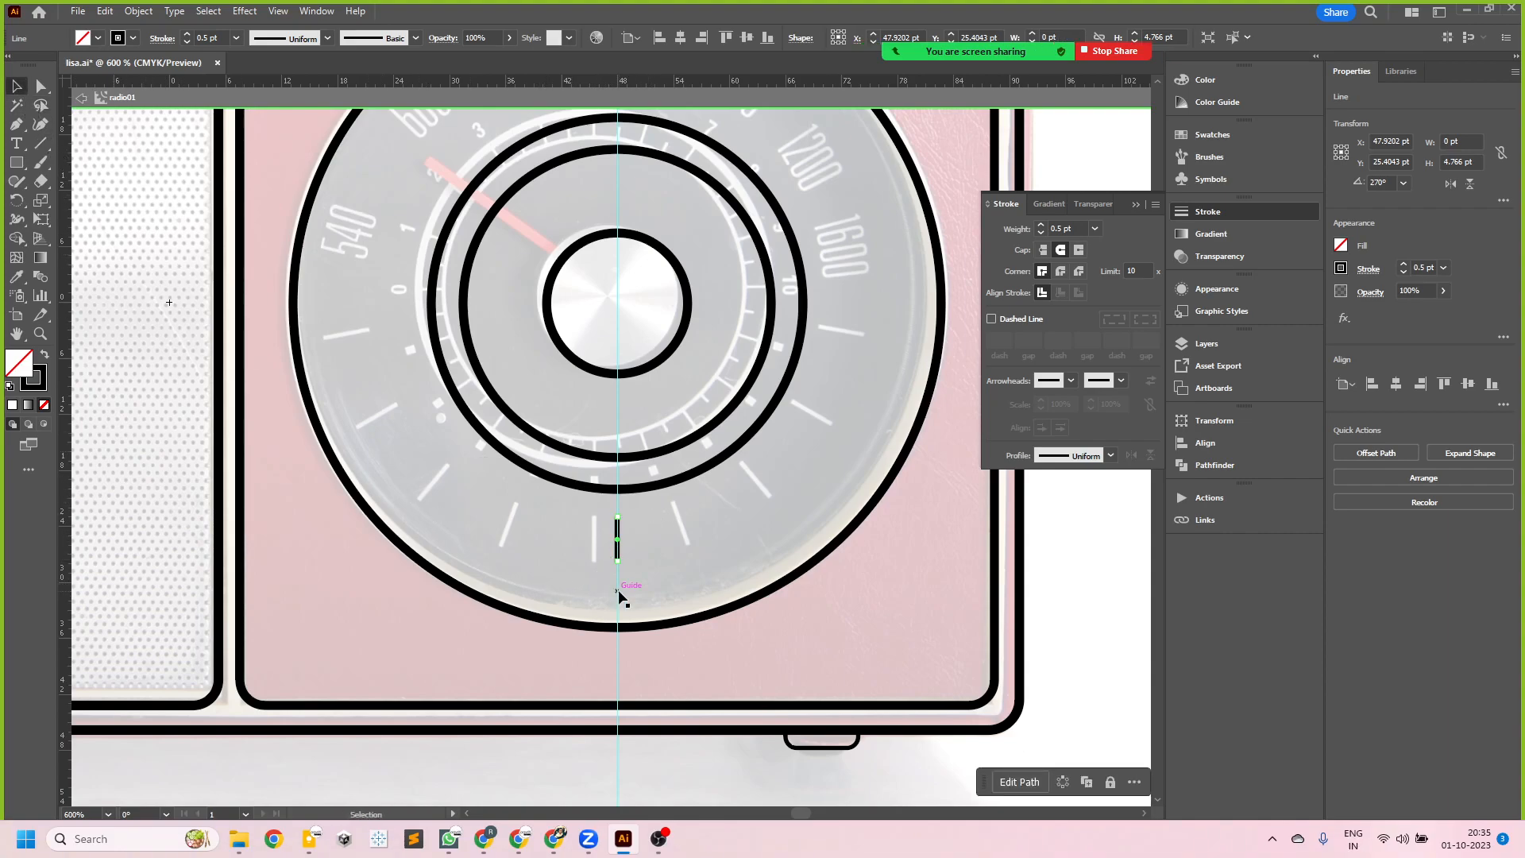
# - Place a horizontal guide through the center of the knob circle, crossing the vertical guide
pyautogui.click(16, 200)
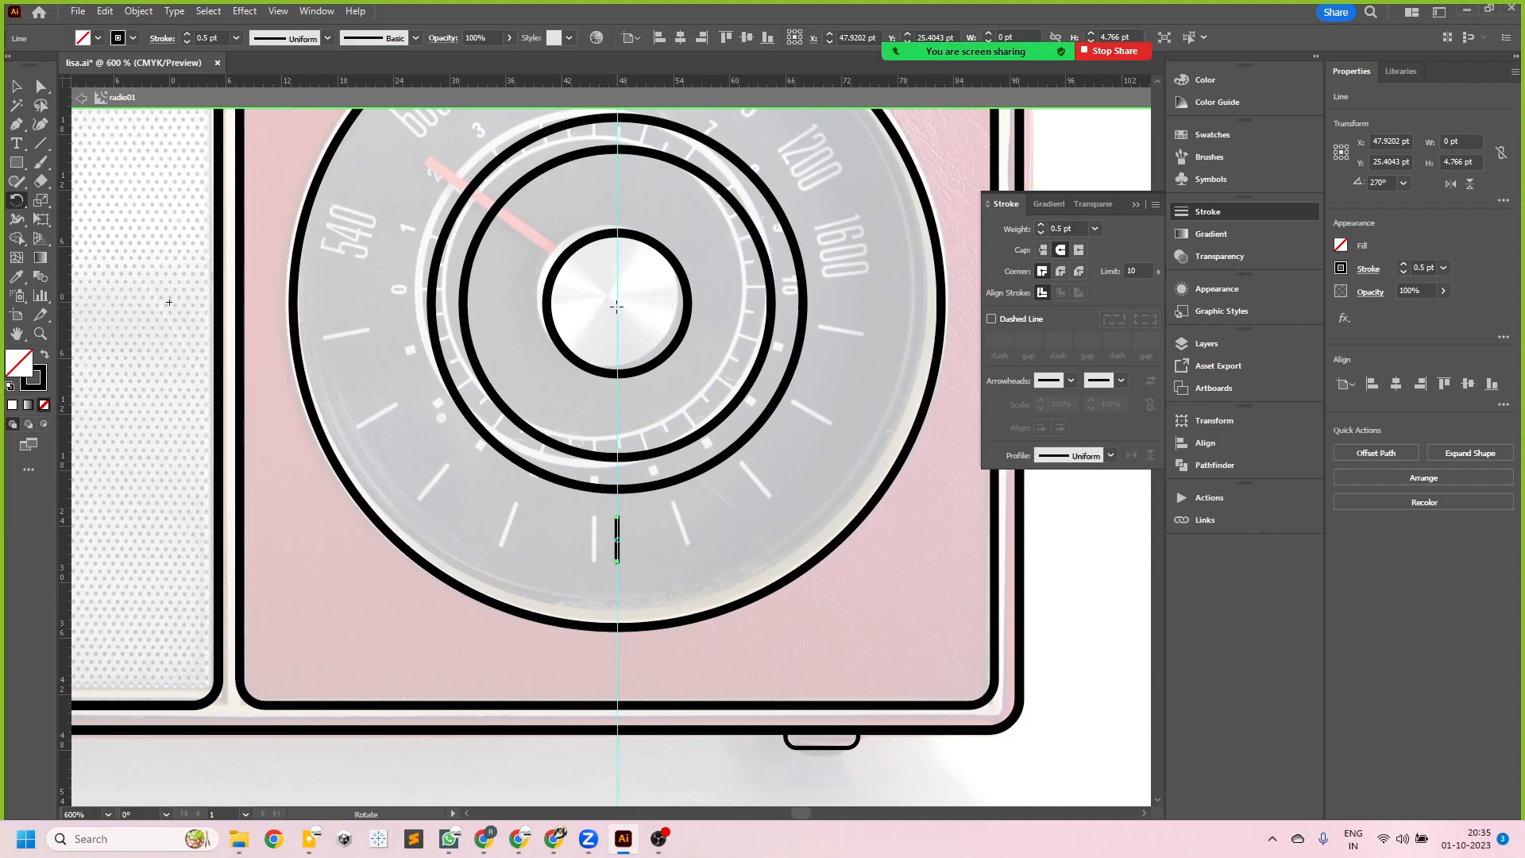
pyautogui.press('v')
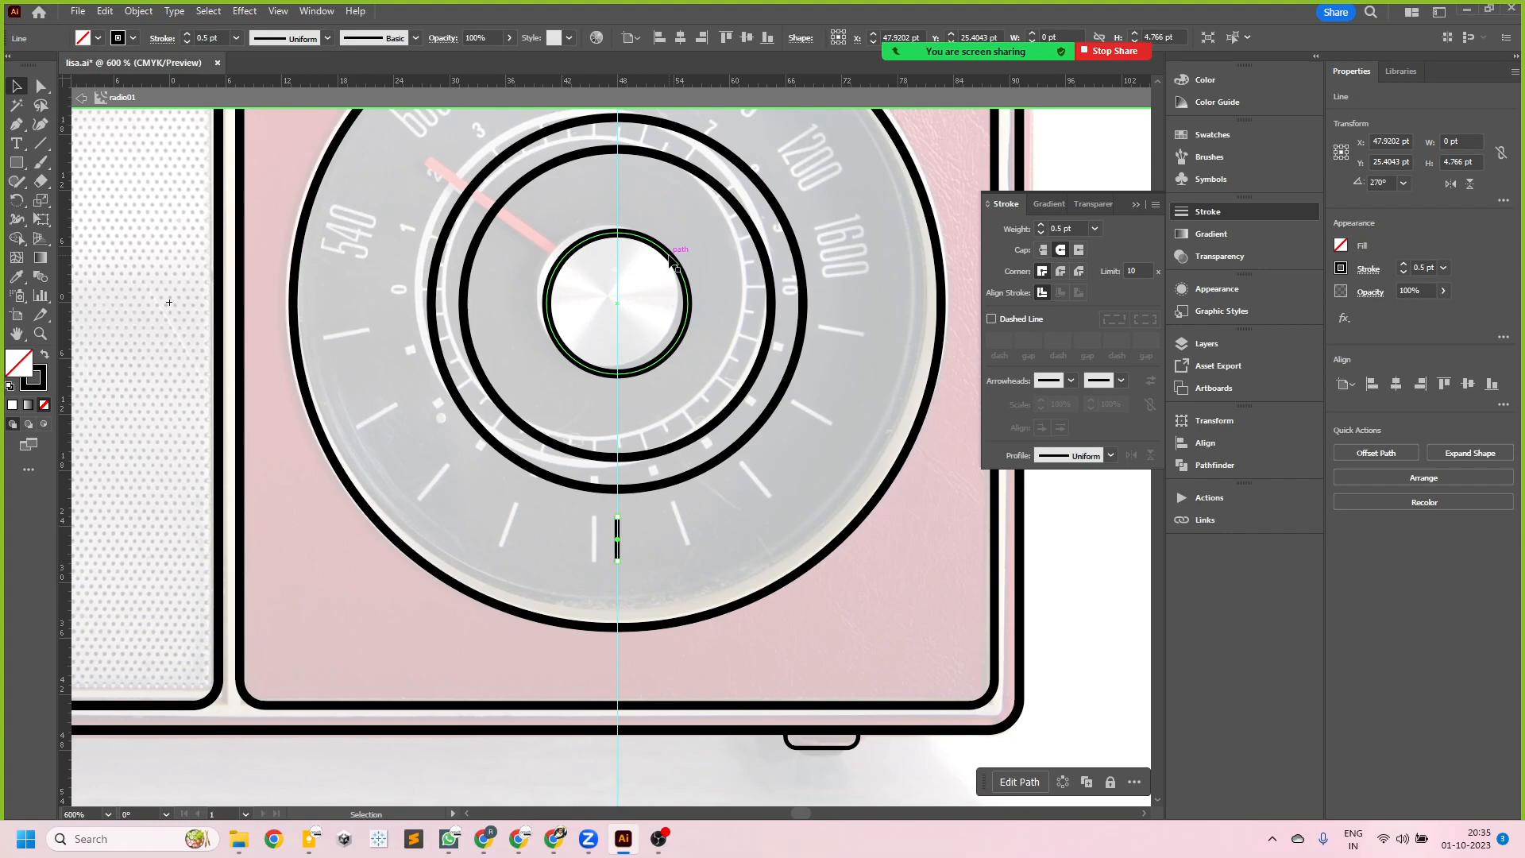
pyautogui.click(672, 263)
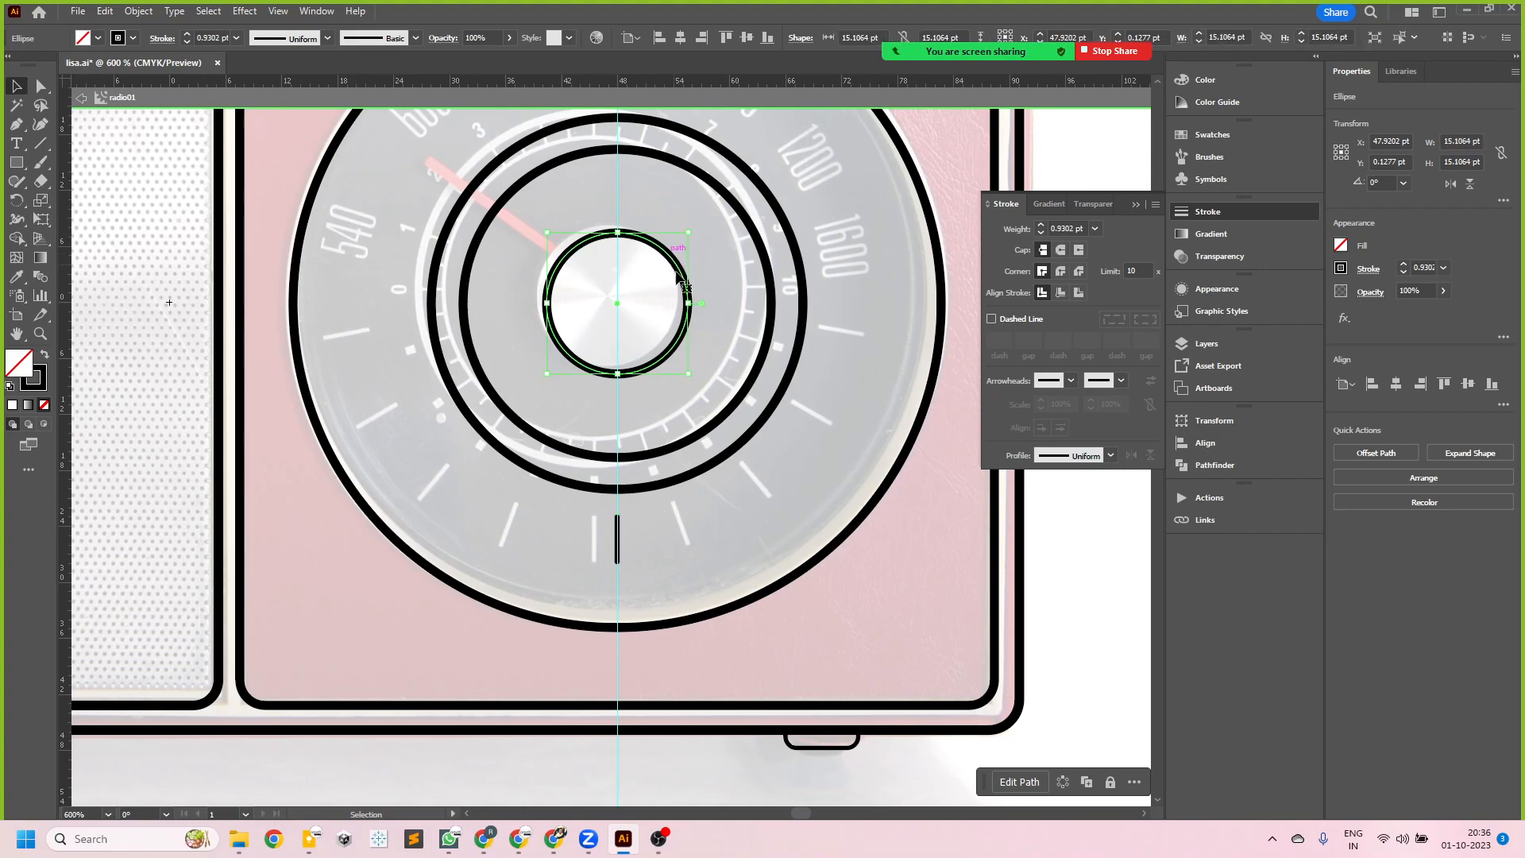
pyautogui.moveTo(603, 82)
pyautogui.mouseDown()
pyautogui.moveTo(575, 159)
pyautogui.moveTo(571, 256)
pyautogui.moveTo(595, 292)
pyautogui.moveTo(606, 232)
pyautogui.moveTo(618, 303)
pyautogui.mouseUp()
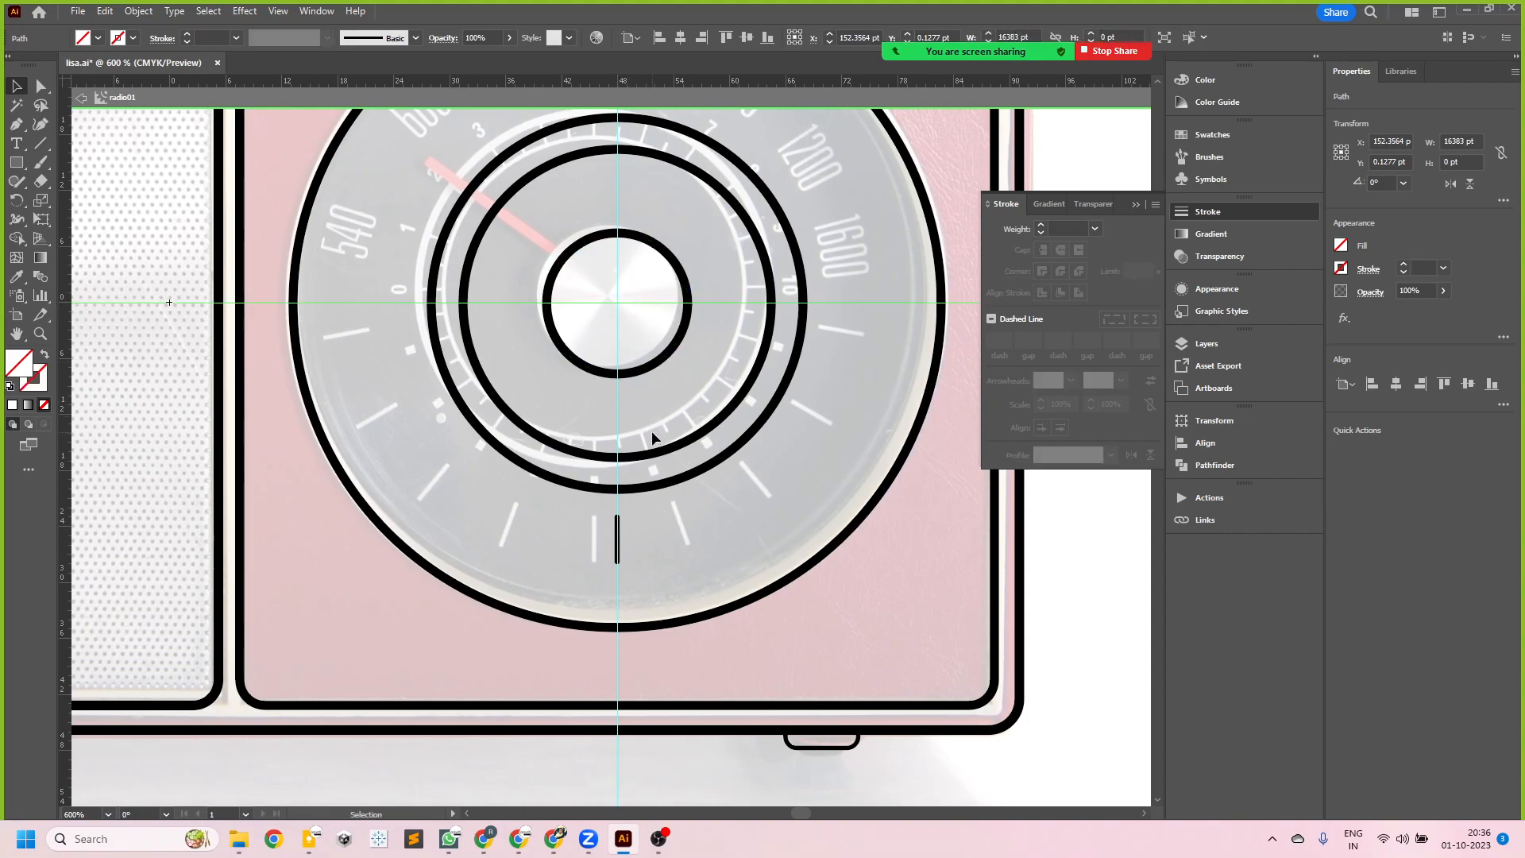
# - Rotate a copy of the tick line about 15° counterclockwise around the intersection of the guides
pyautogui.click(618, 546)
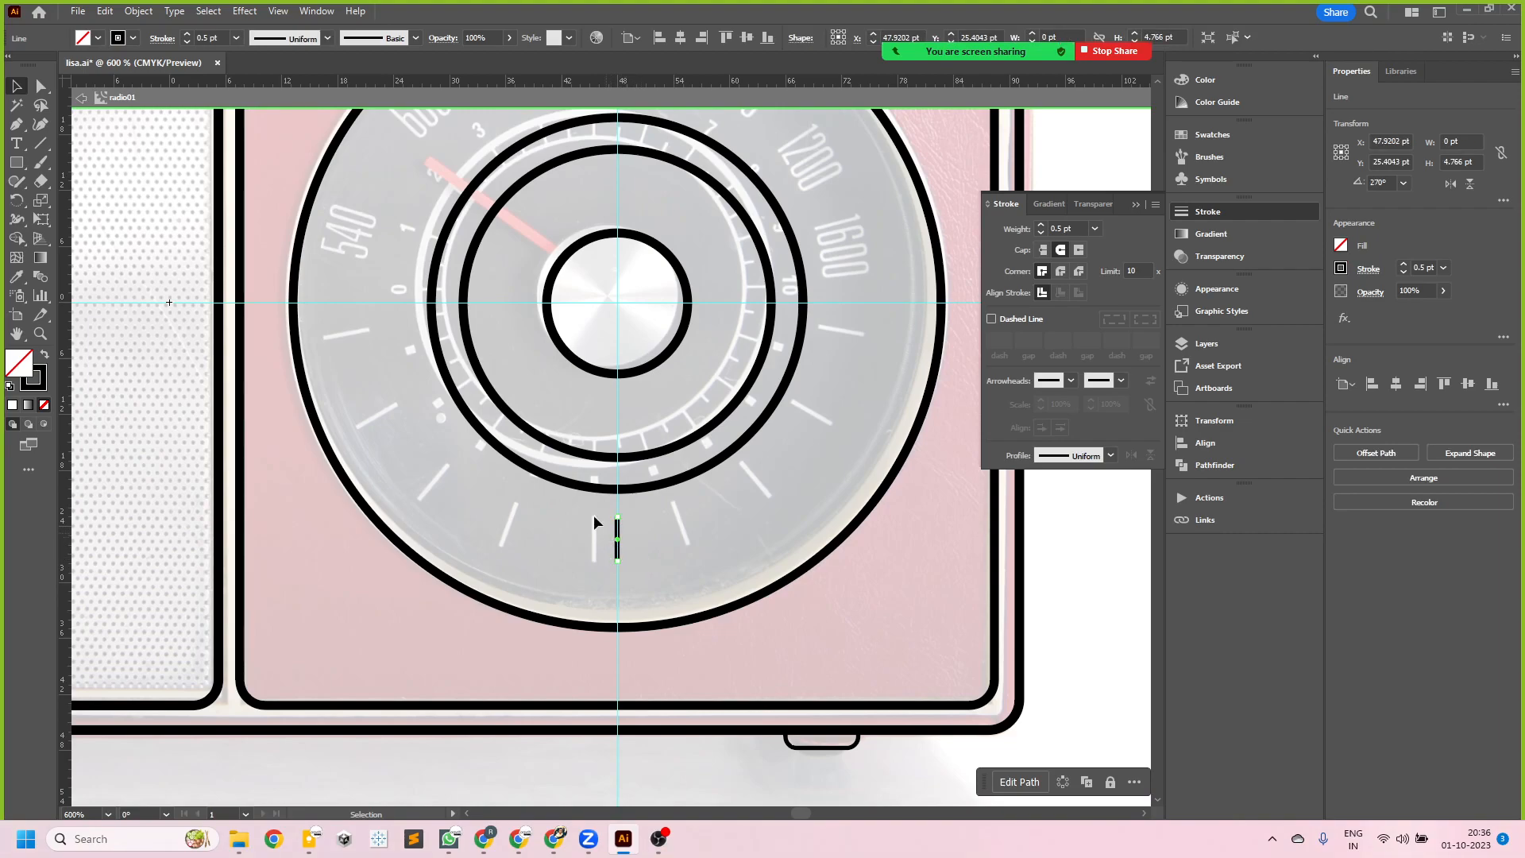
pyautogui.click(19, 200)
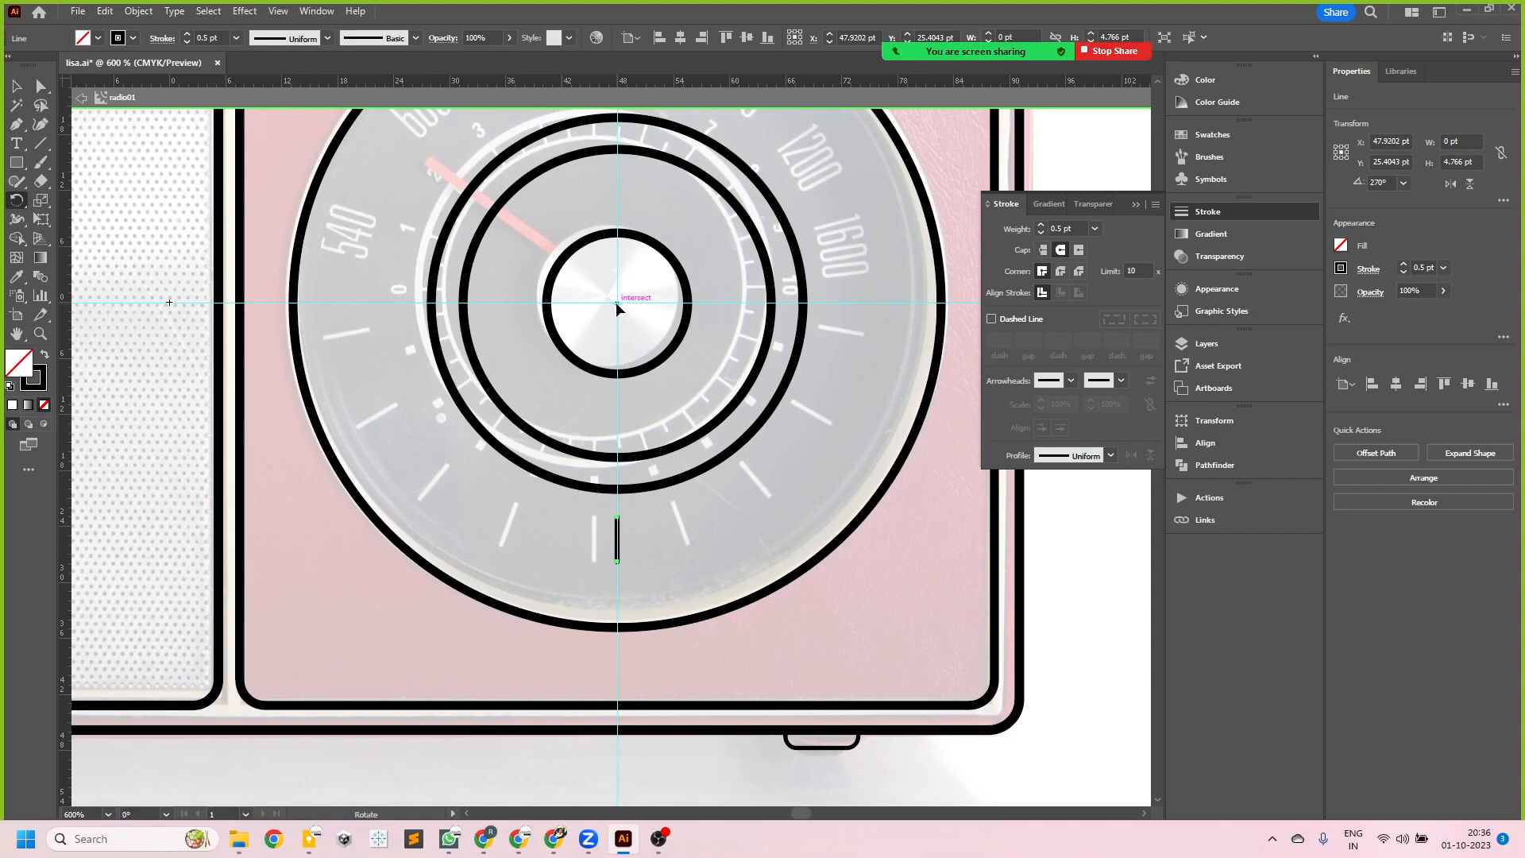
pyautogui.scroll(3, 738, 566)
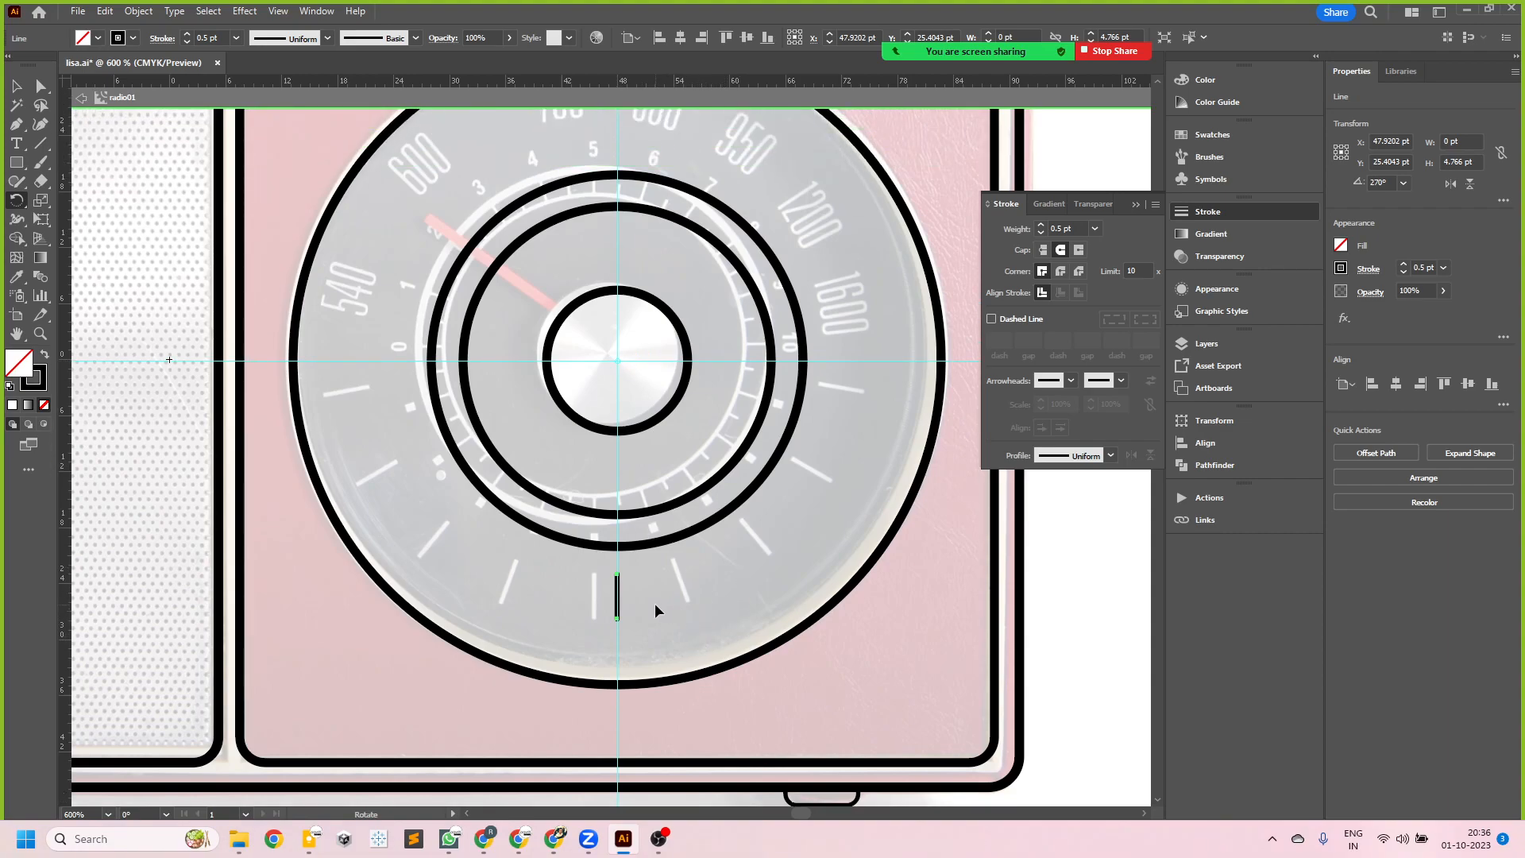
pyautogui.moveTo(657, 610); pyautogui.dragTo(713, 581)
pyautogui.moveTo(713, 581); pyautogui.dragTo(713, 581)
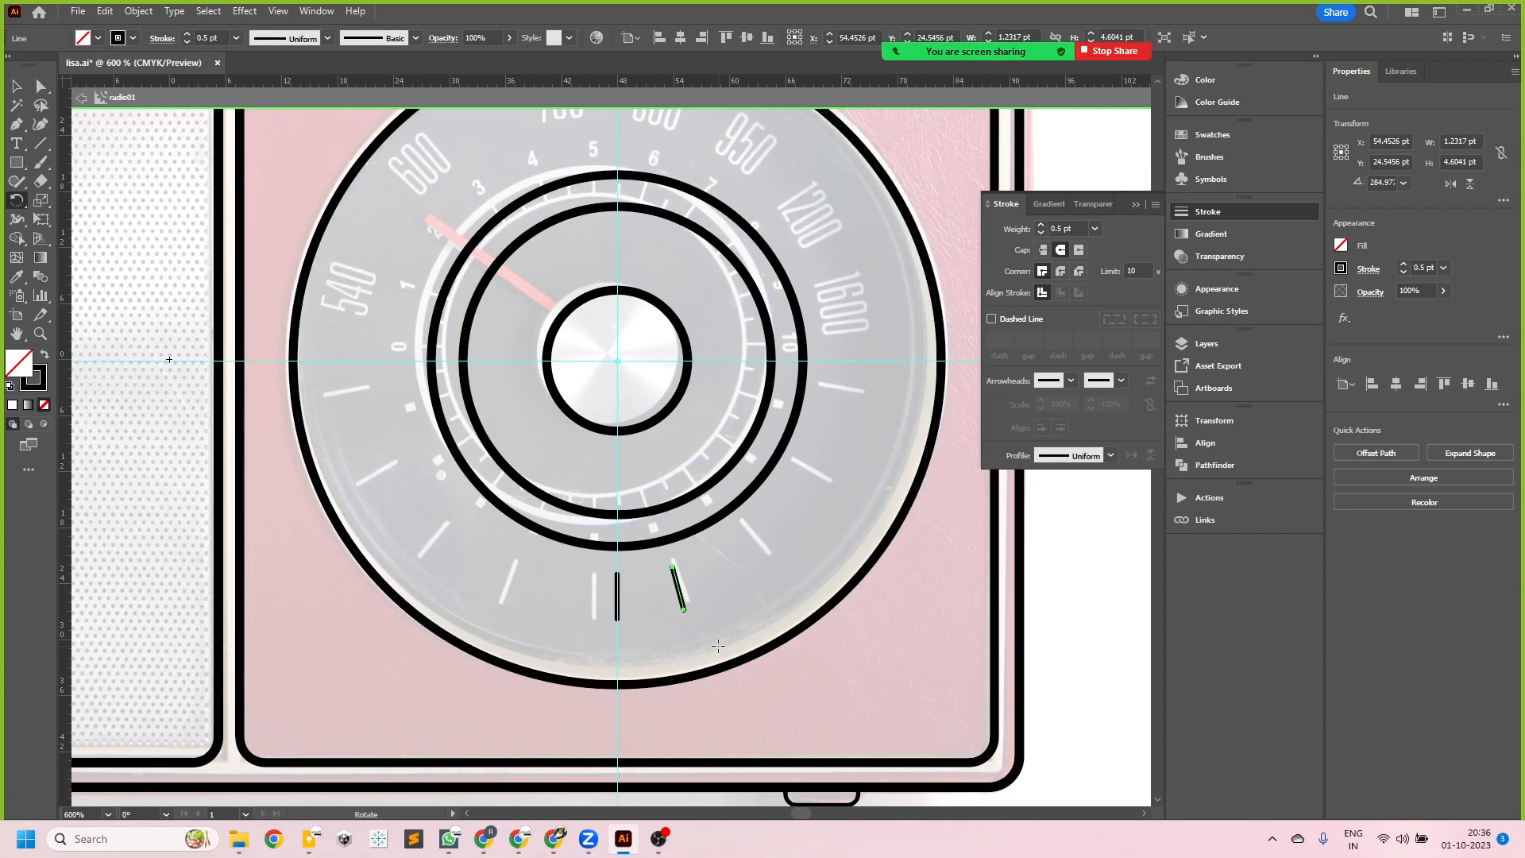
# - Repeat the rotated copy until tick marks run all the way around the dial
pyautogui.press('v')
pyautogui.hotkey('ctrl', 'd')
pyautogui.hotkey('ctrl', 'd')
pyautogui.hotkey('ctrl', 'd')
pyautogui.hotkey('ctrl', 'd')
pyautogui.hotkey('ctrl', 'd')
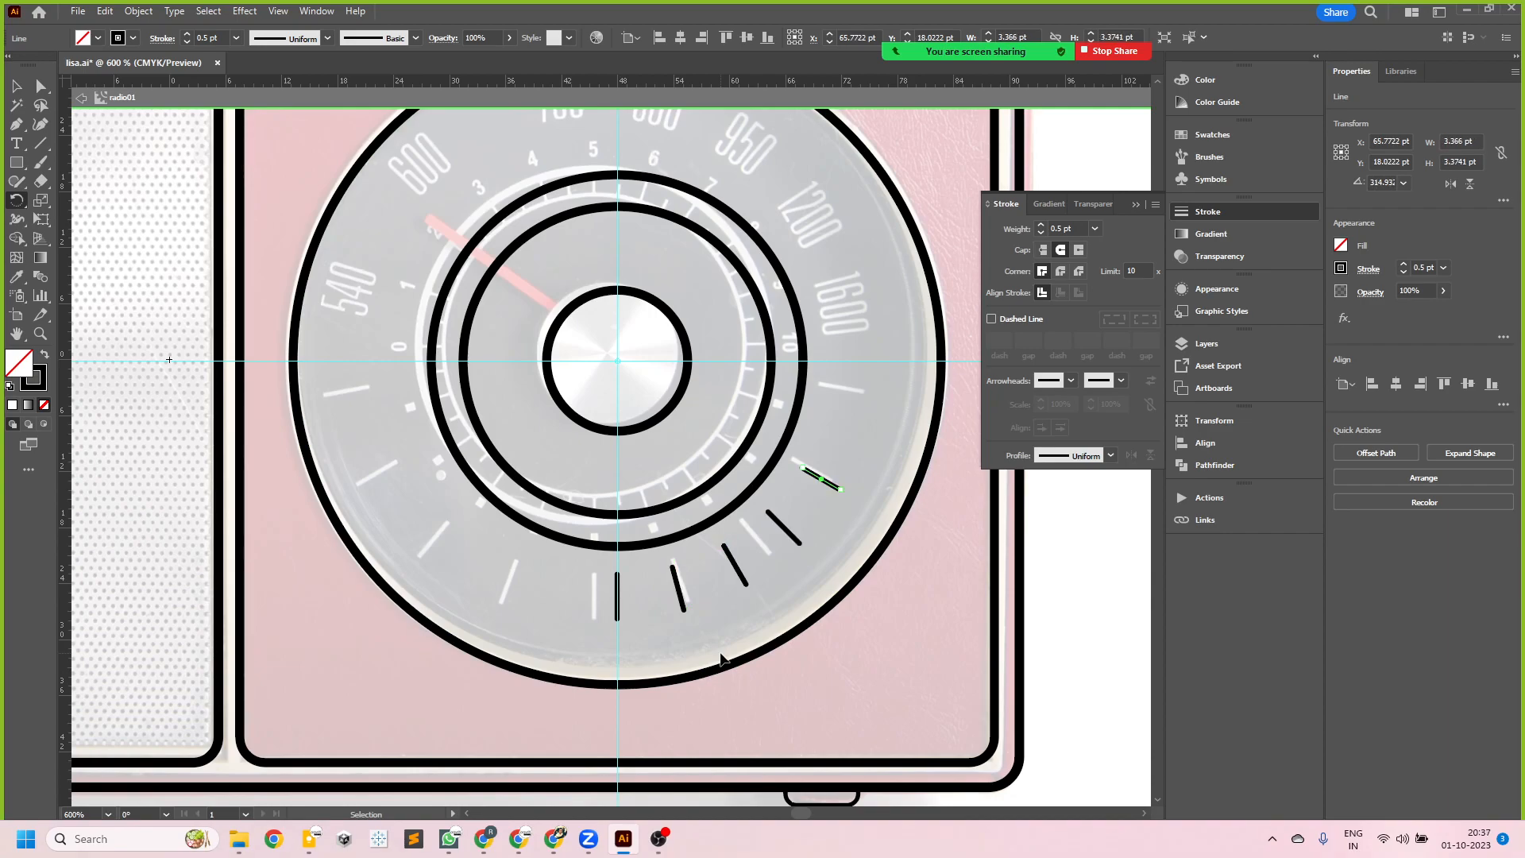
pyautogui.hotkey('ctrl', 'd')
pyautogui.hotkey('ctrl', 'd')
pyautogui.hotkey('ctrl', 'd')
pyautogui.hotkey('ctrl', 'd')
pyautogui.hotkey('ctrl', 'd')
pyautogui.hotkey('ctrl', 'd')
pyautogui.hotkey('ctrl', 'd')
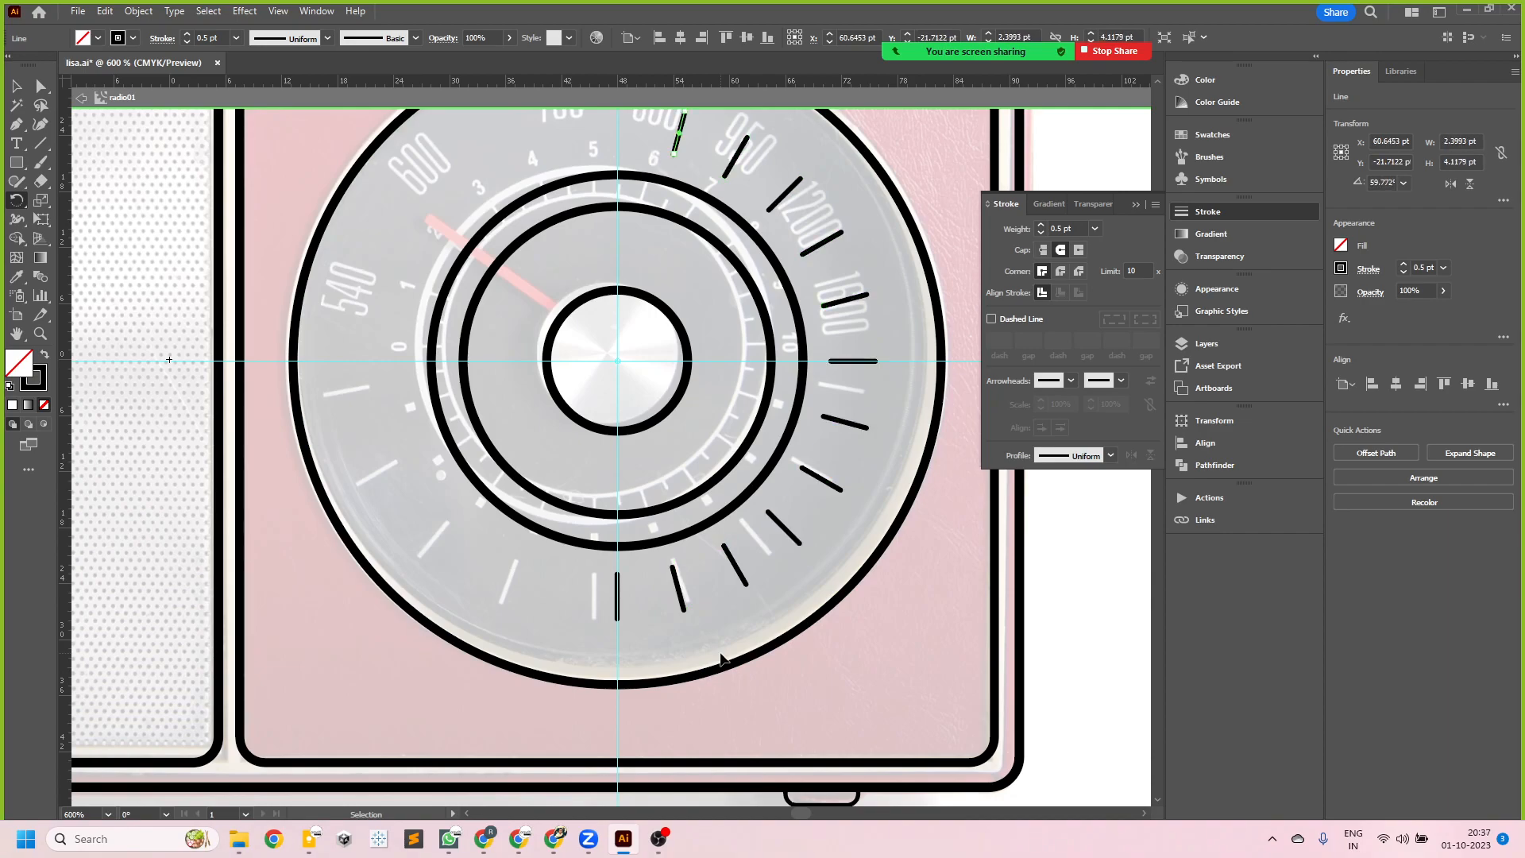
pyautogui.hotkey('ctrl', 'd')
pyautogui.hotkey('ctrl', 'd')
pyautogui.hotkey('ctrl', 'd')
pyautogui.hotkey('ctrl', 'd')
pyautogui.hotkey('ctrl', 'd')
pyautogui.hotkey('ctrl', 'd')
pyautogui.hotkey('ctrl', 'd')
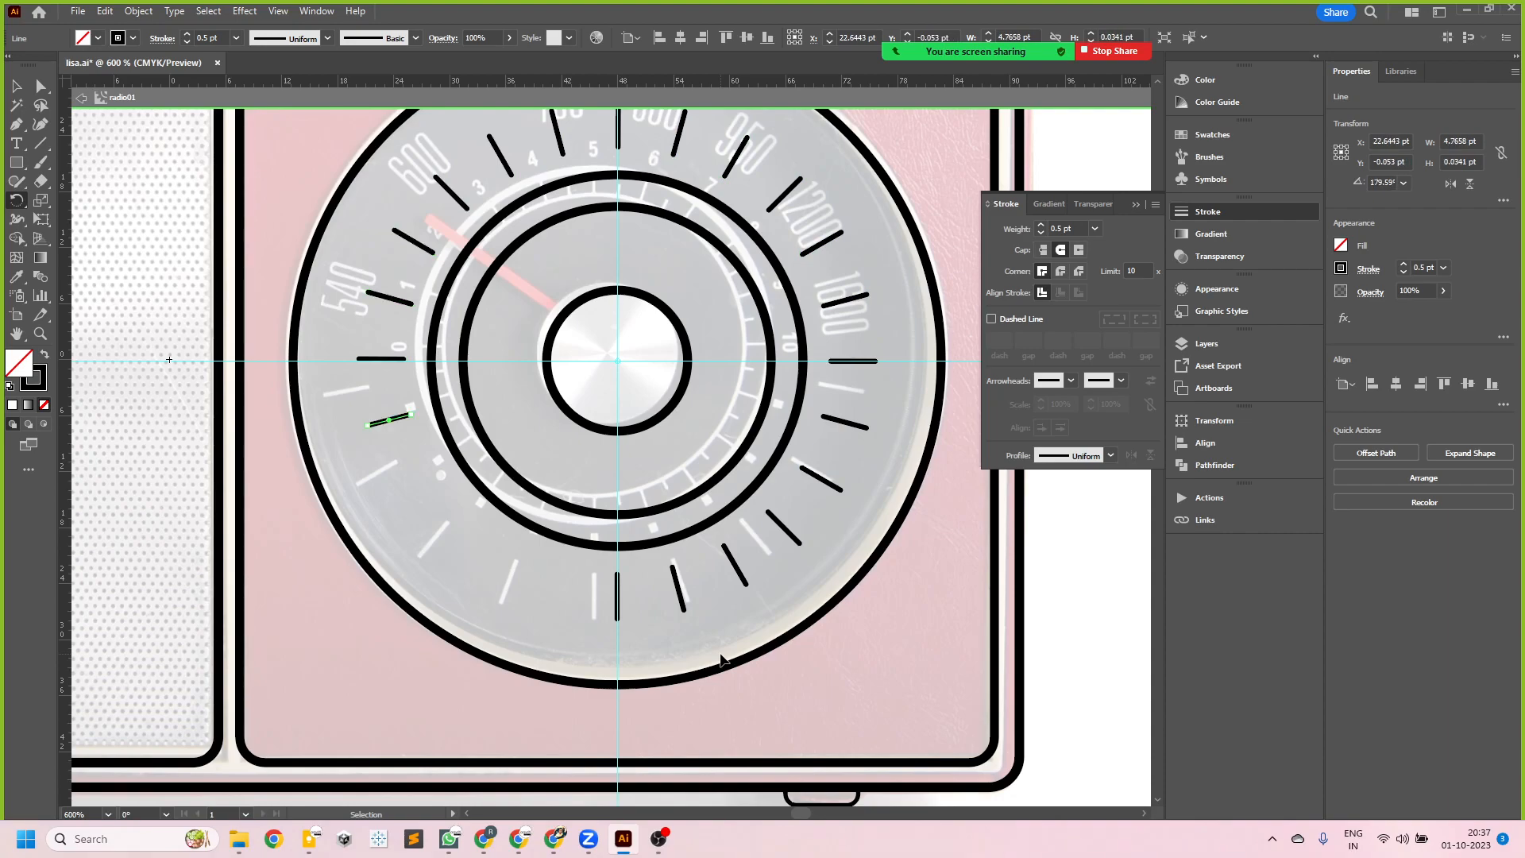
pyautogui.hotkey('ctrl', 'd')
pyautogui.hotkey('ctrl', 'd')
pyautogui.hotkey('ctrl', 'd')
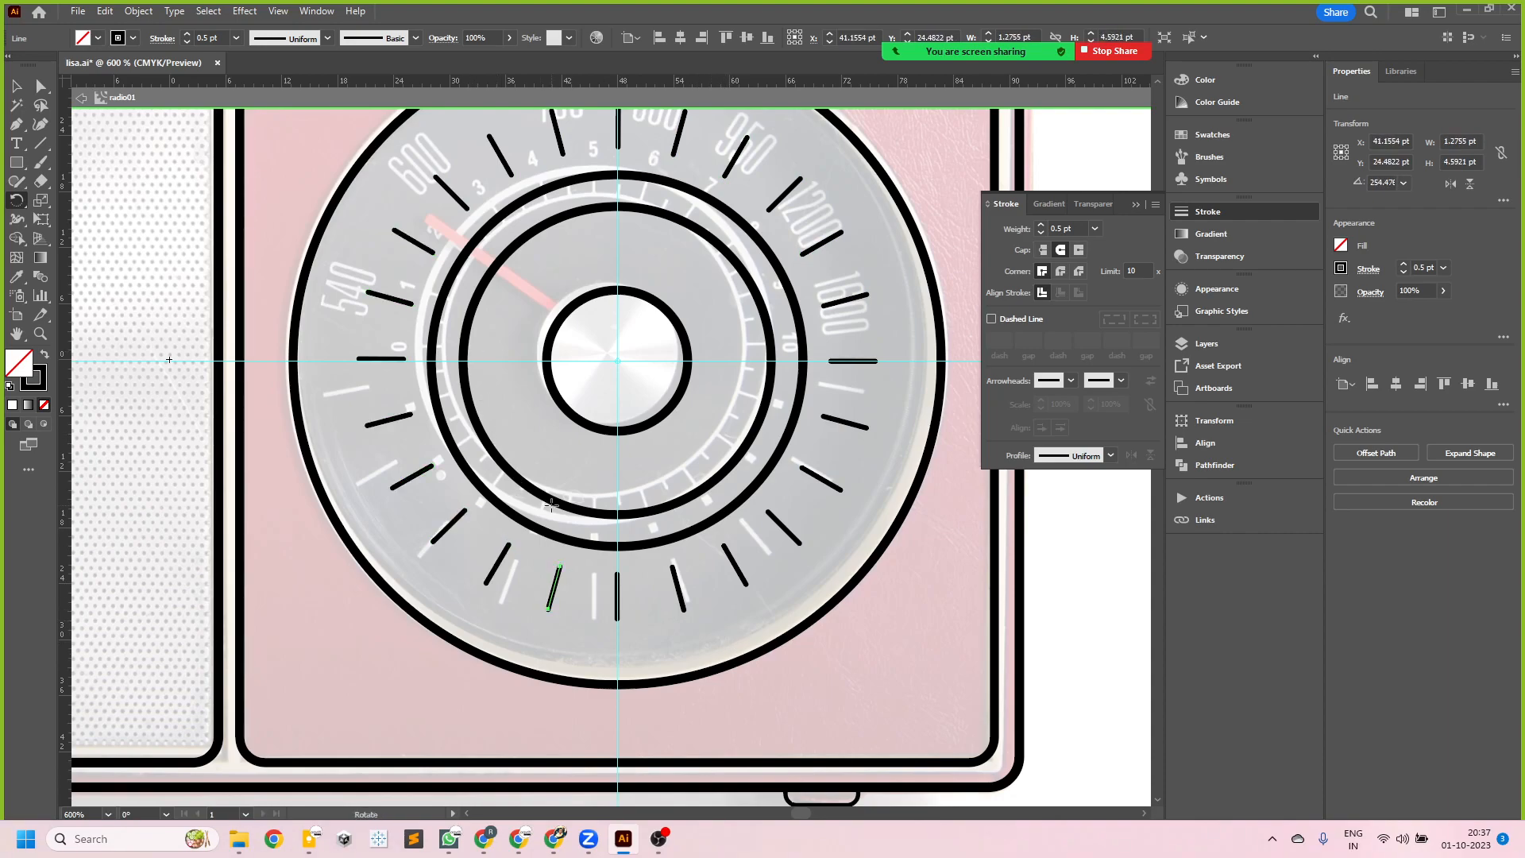
# - Exit the radio01 symbol's editing mode and return to the full artboard
pyautogui.scroll(-3, 487, 522)
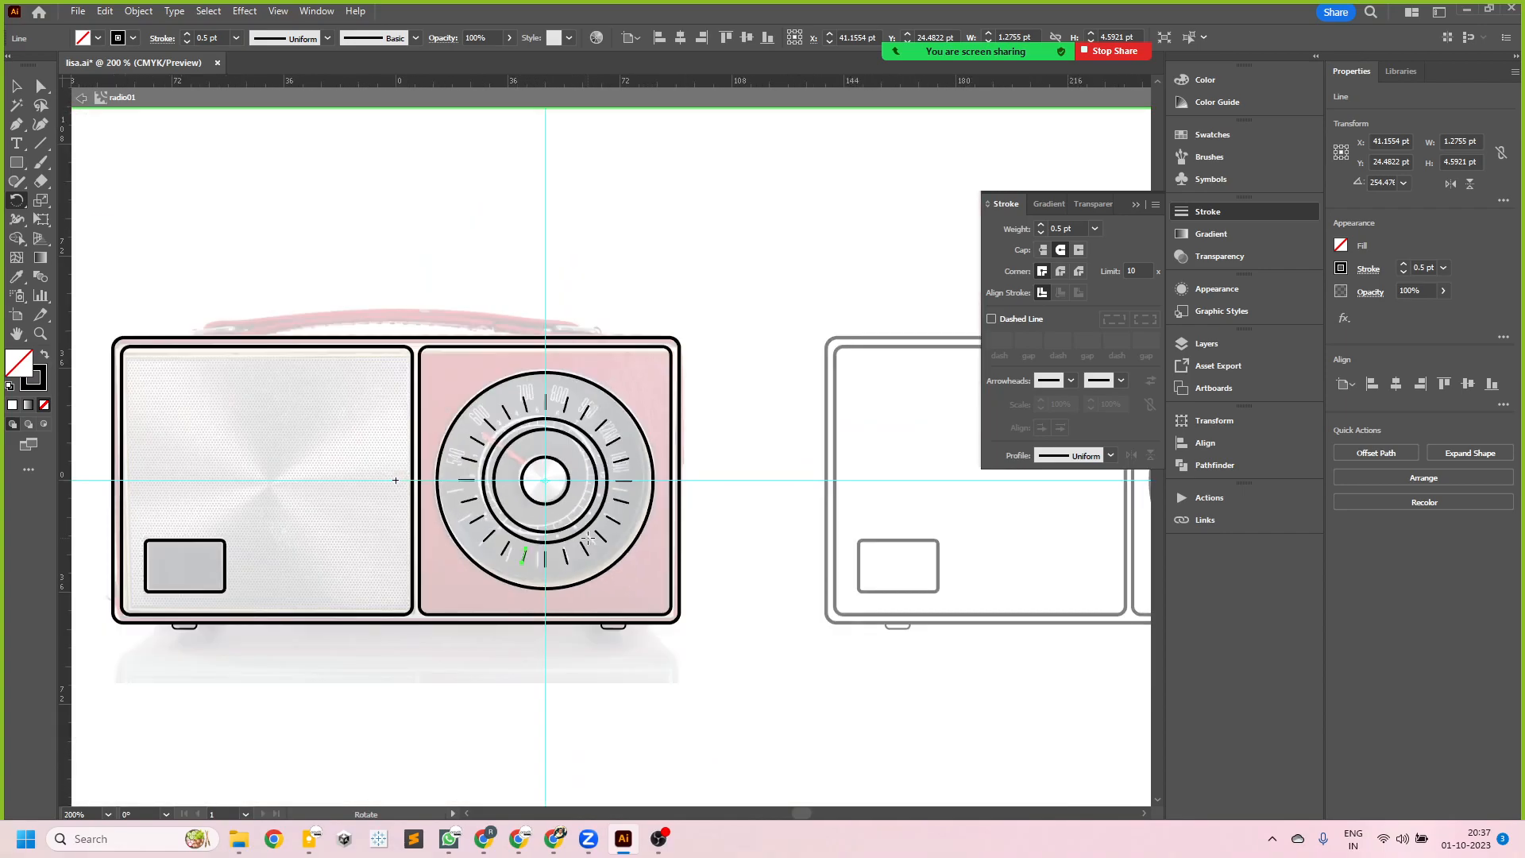
pyautogui.scroll(-2, 628, 495)
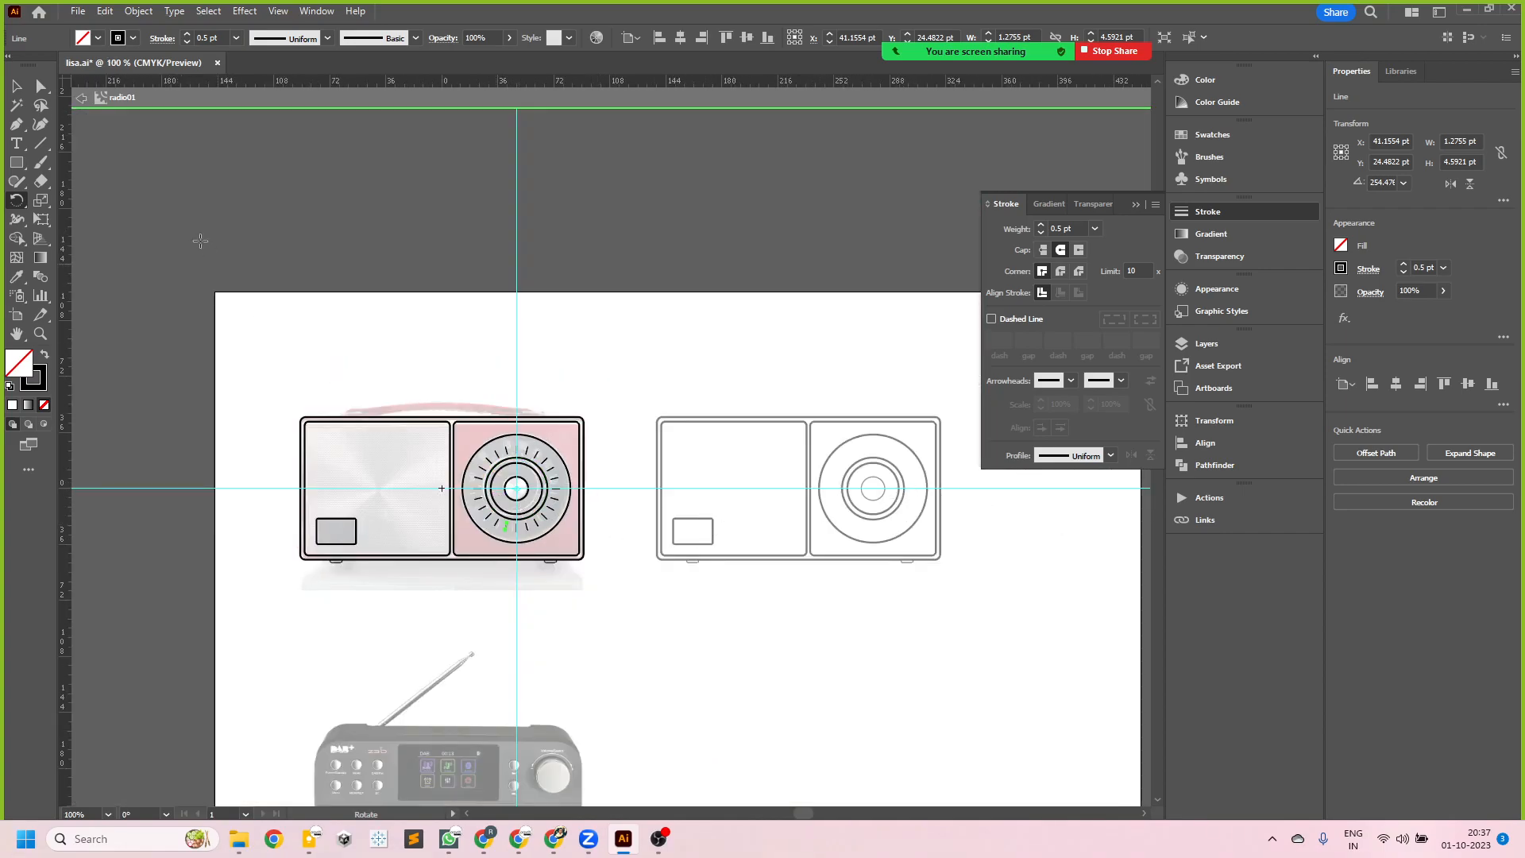
pyautogui.click(16, 86)
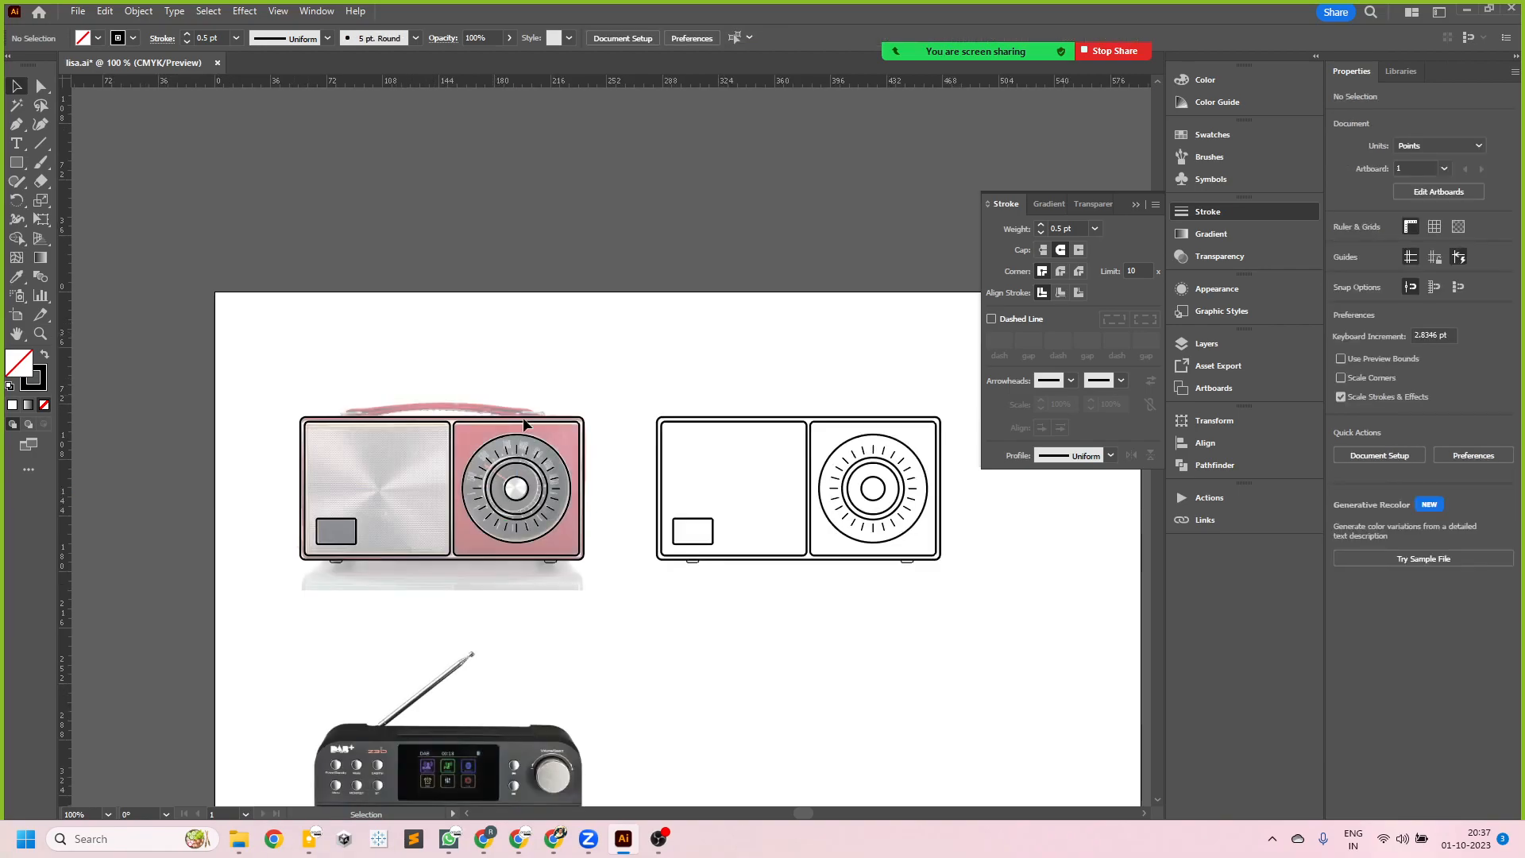
# - Compare the traced dial rings and tick marks with the dial in the radio photo and with the separate outline copy
pyautogui.scroll(2, 935, 517)
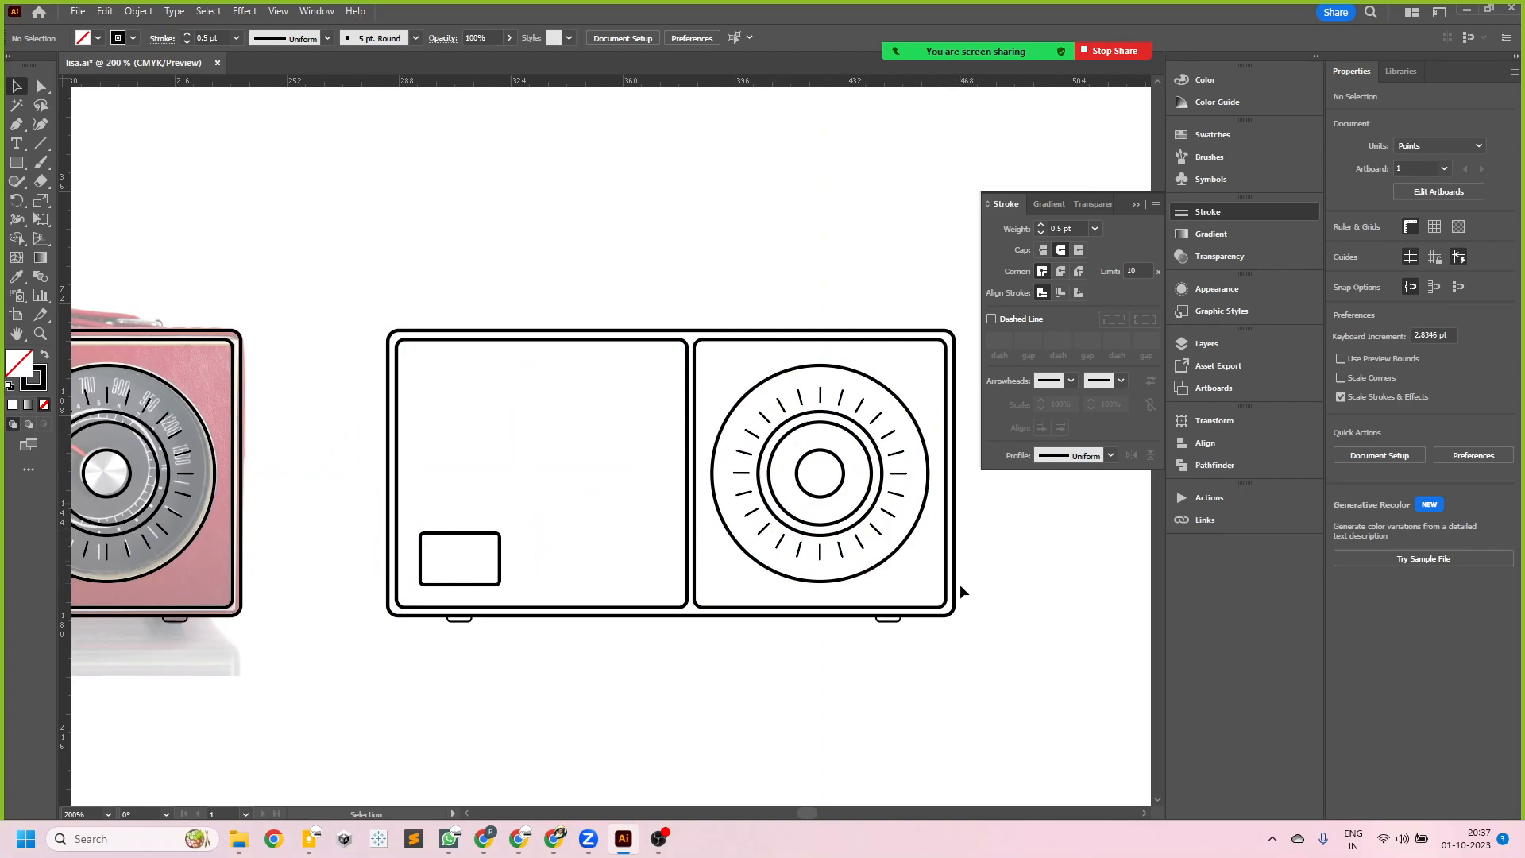
pyautogui.scroll(-1, 627, 544)
pyautogui.scroll(2, 283, 541)
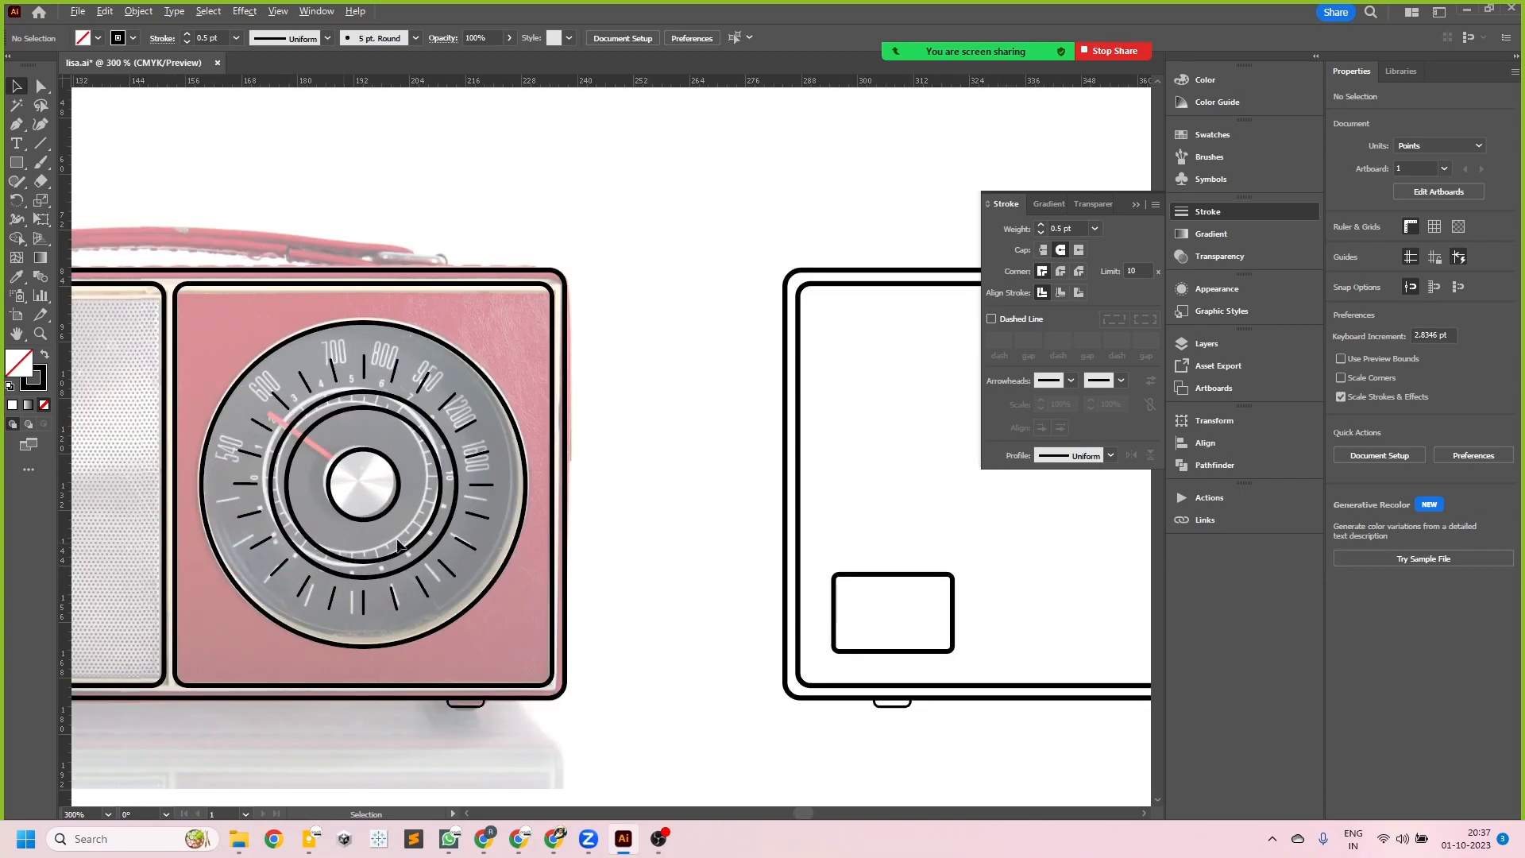
pyautogui.scroll(-2, 704, 470)
pyautogui.scroll(2, 704, 470)
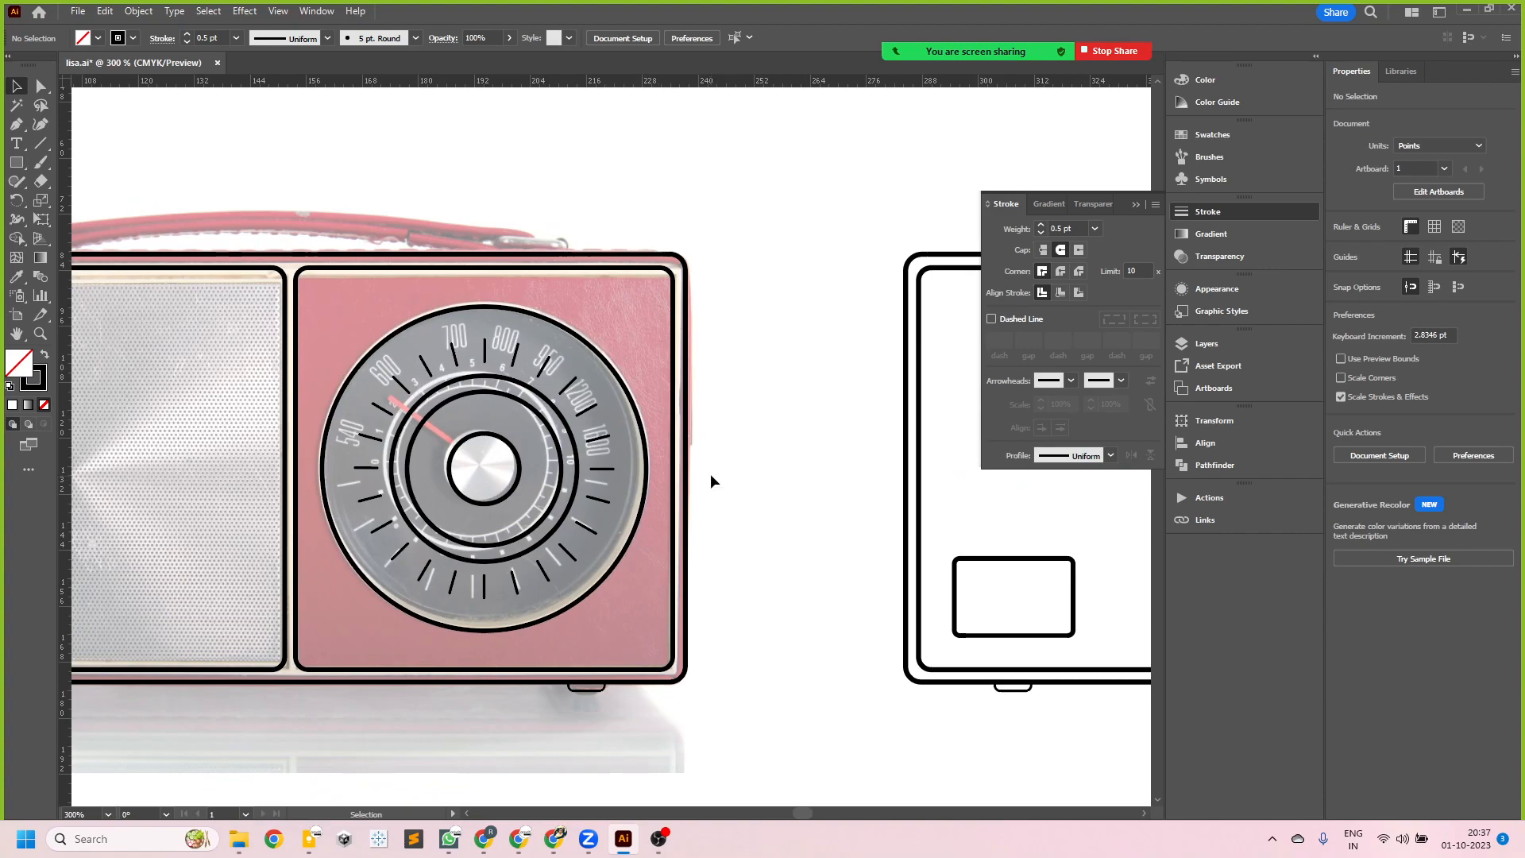
pyautogui.click(653, 463)
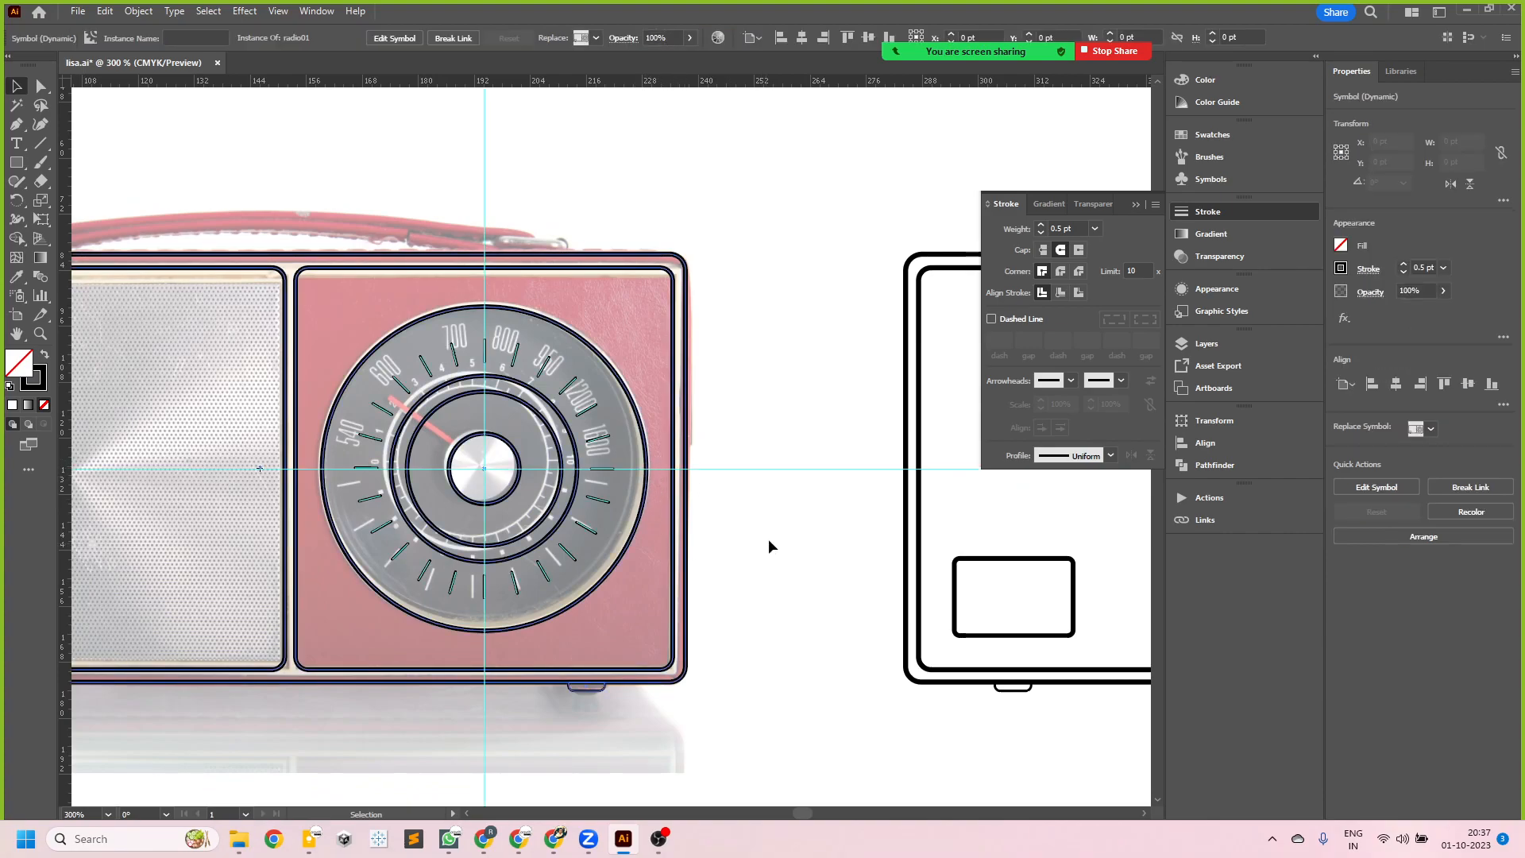
pyautogui.scroll(1, 695, 498)
pyautogui.scroll(-1, 803, 513)
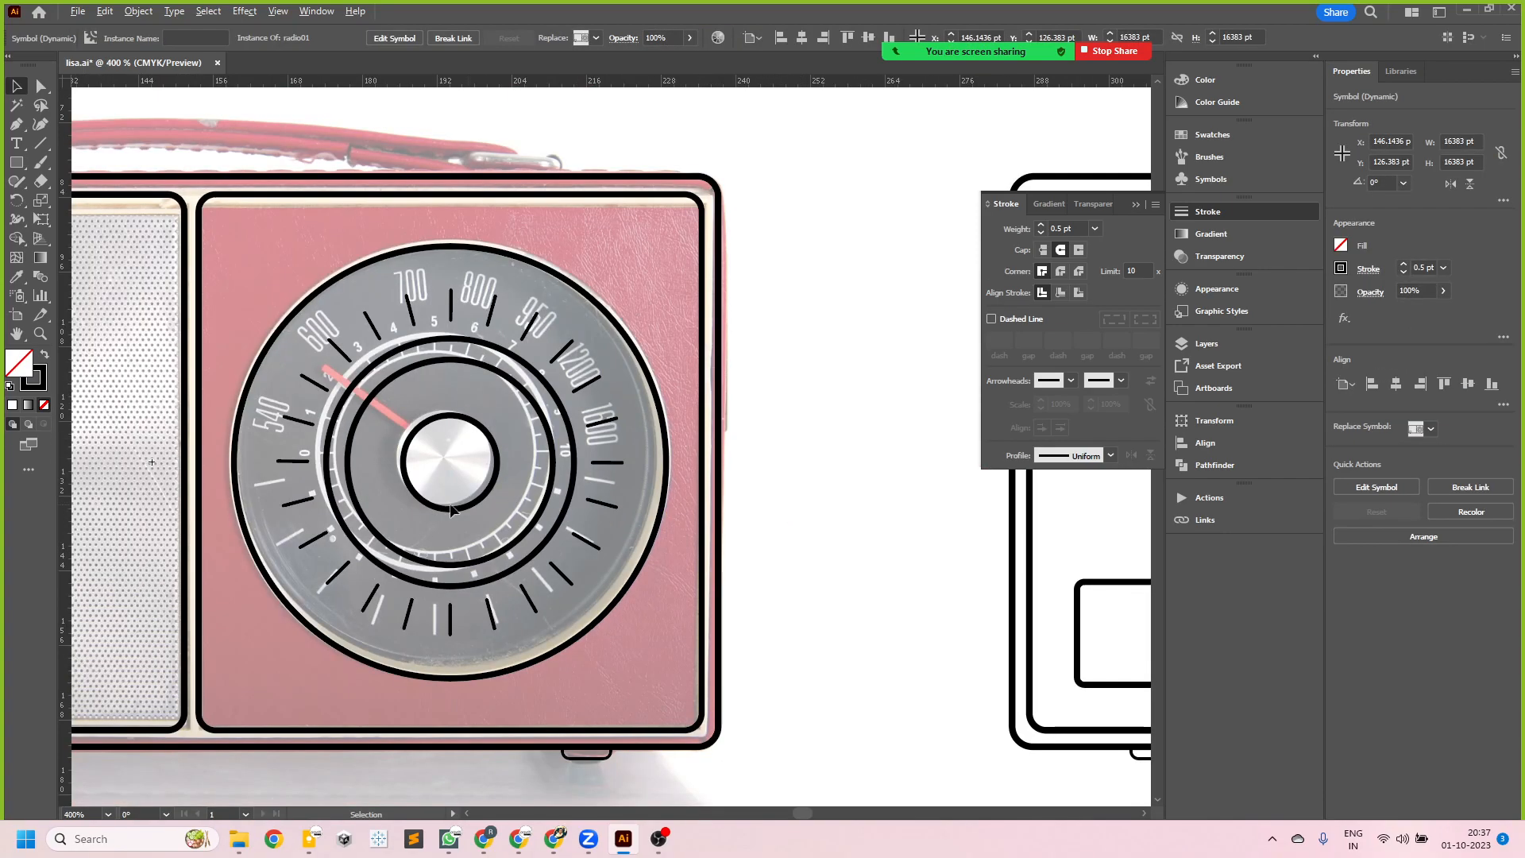
pyautogui.scroll(1, 589, 537)
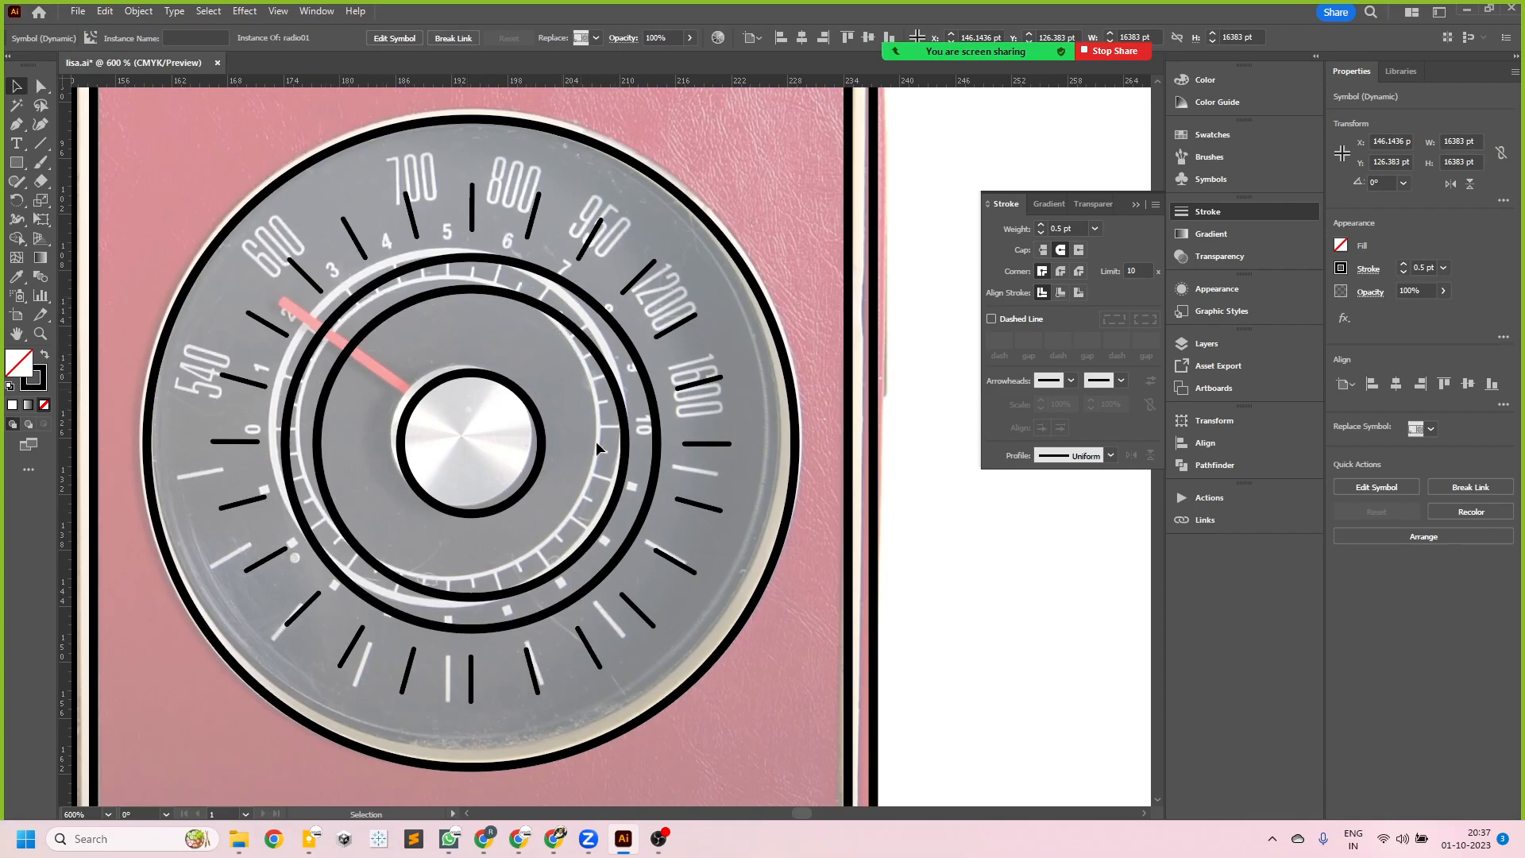
pyautogui.scroll(1, 656, 394)
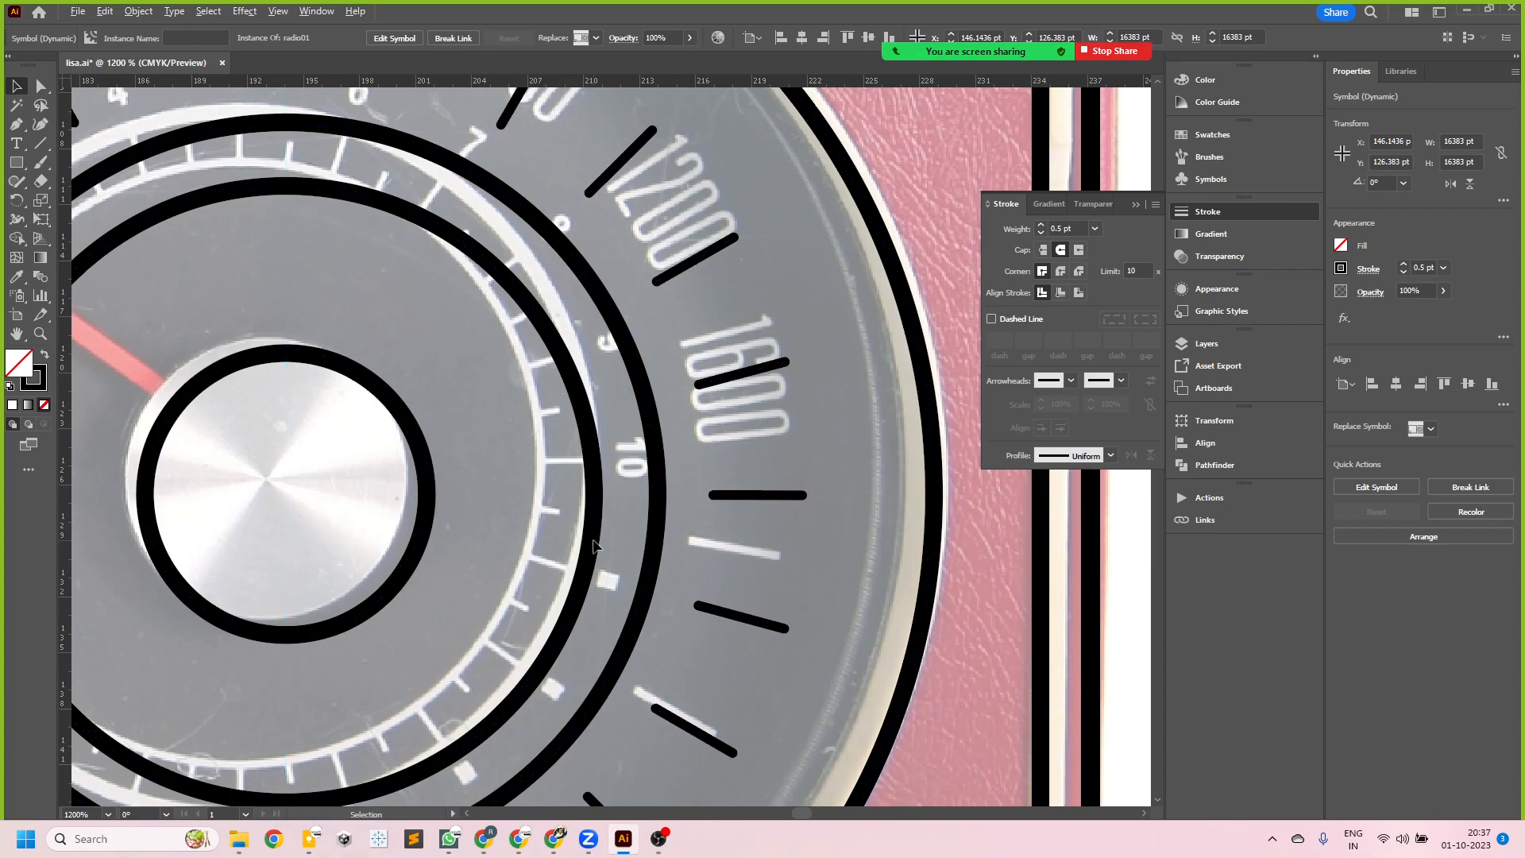
pyautogui.scroll(-1, 592, 548)
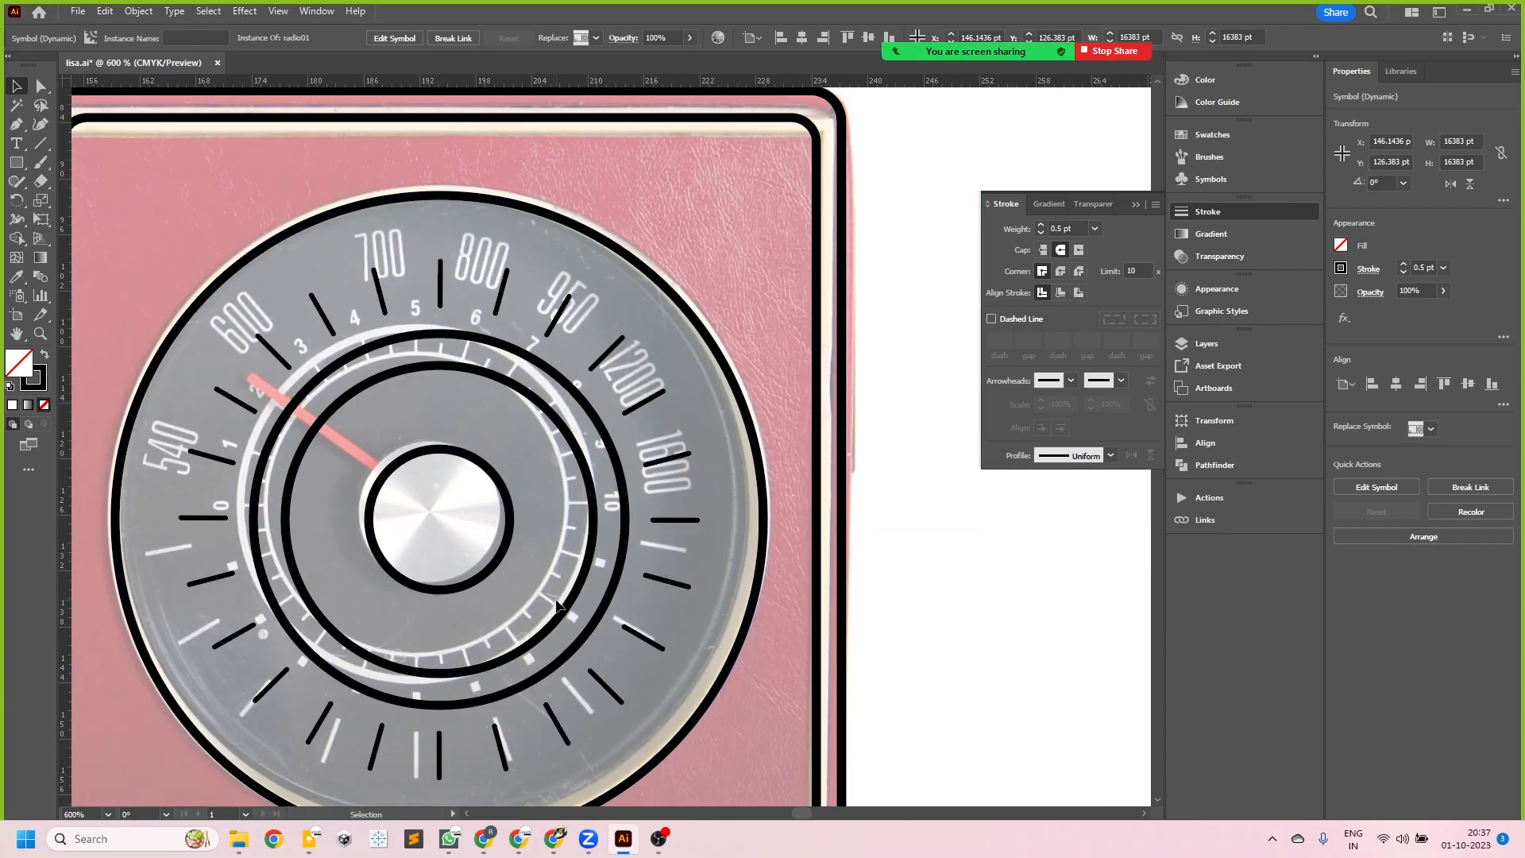
pyautogui.scroll(-3, 449, 568)
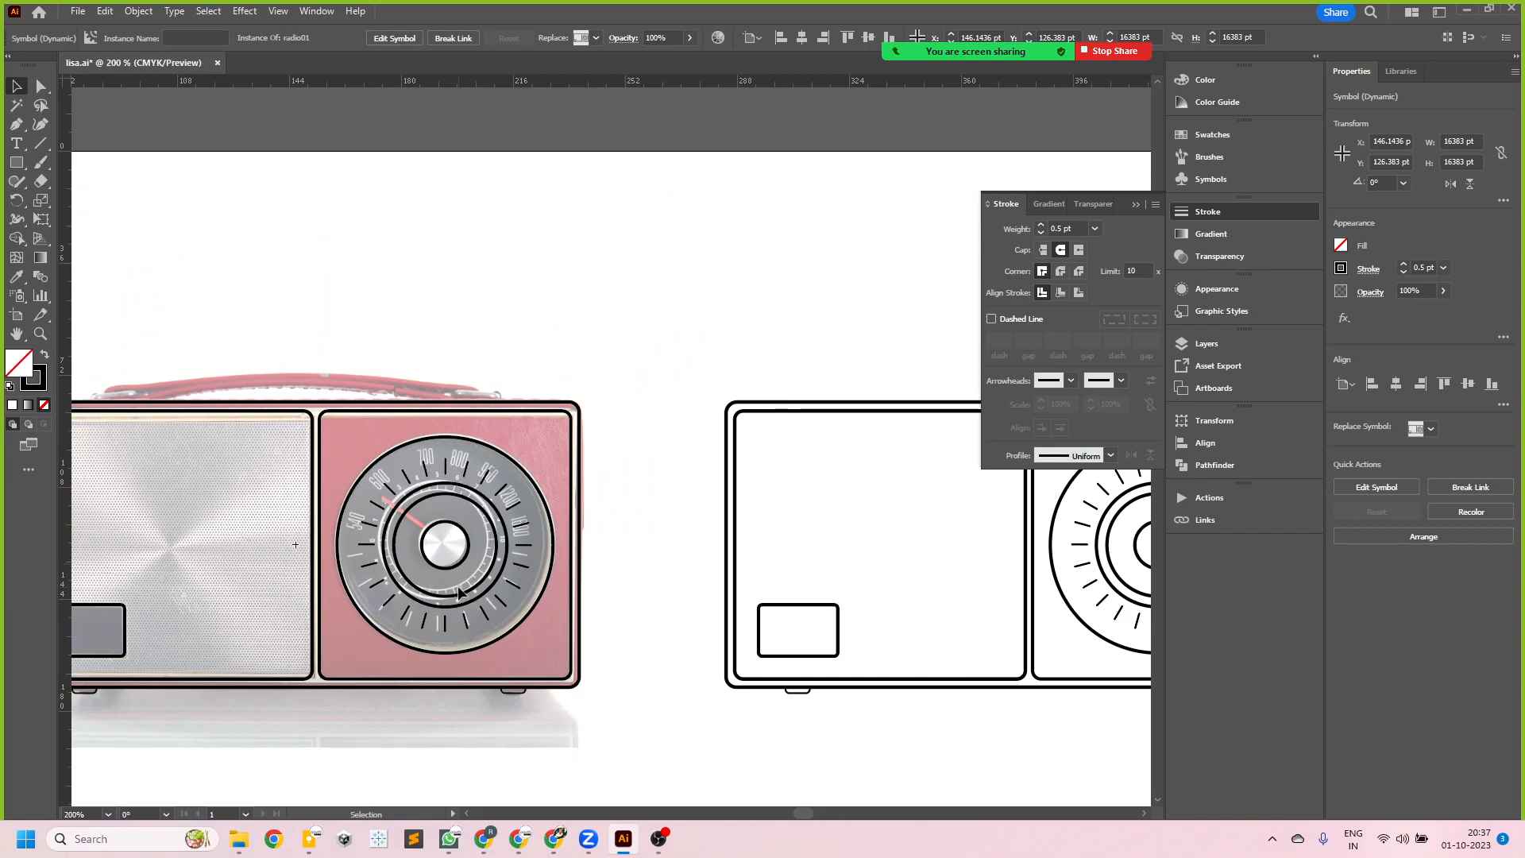
pyautogui.scroll(-2, 459, 592)
pyautogui.scroll(1, 600, 579)
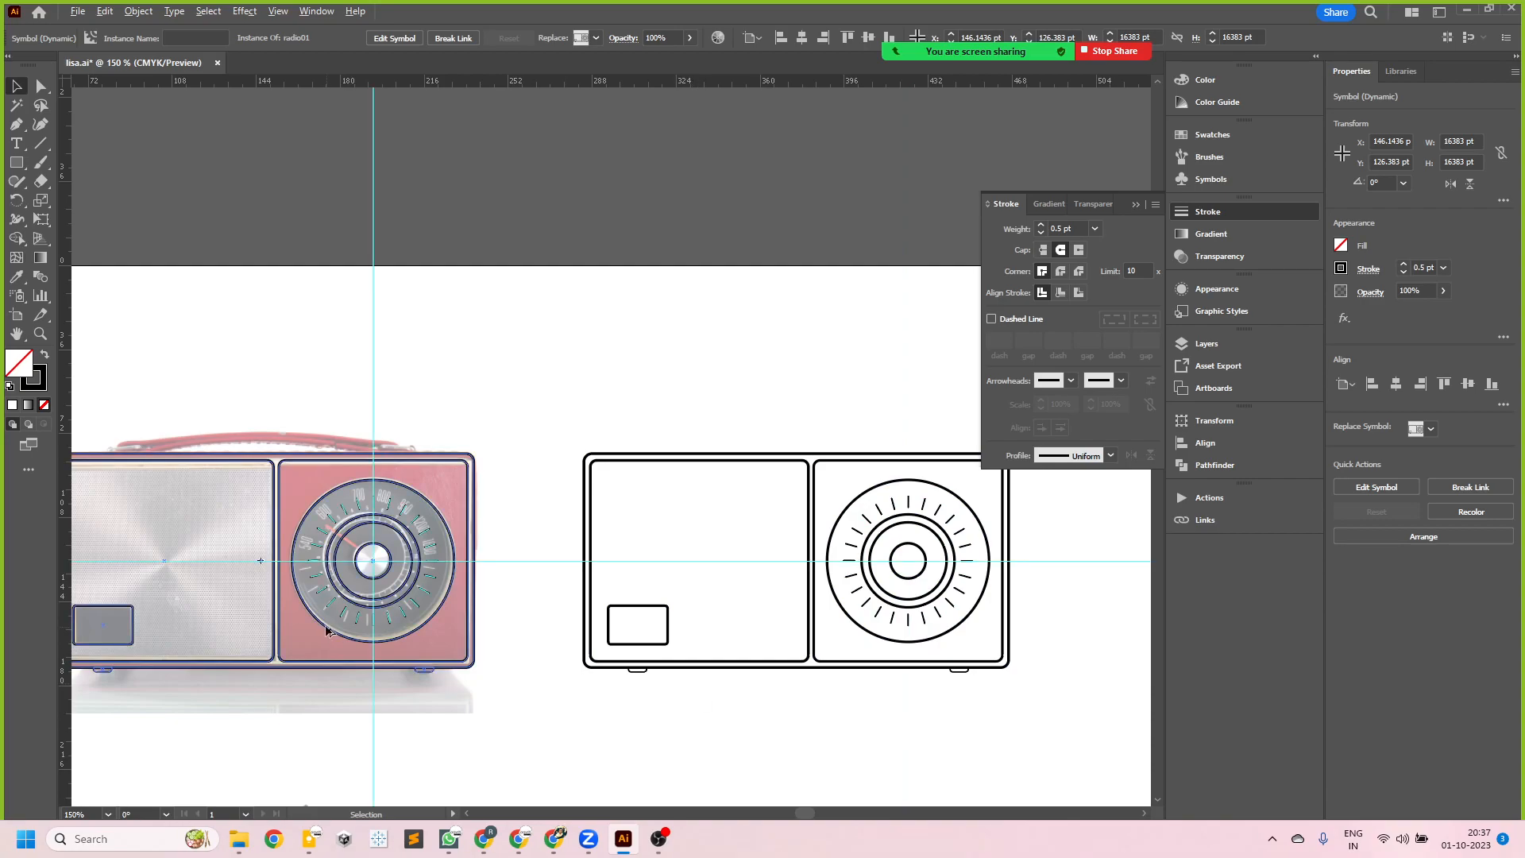
pyautogui.scroll(1, 312, 617)
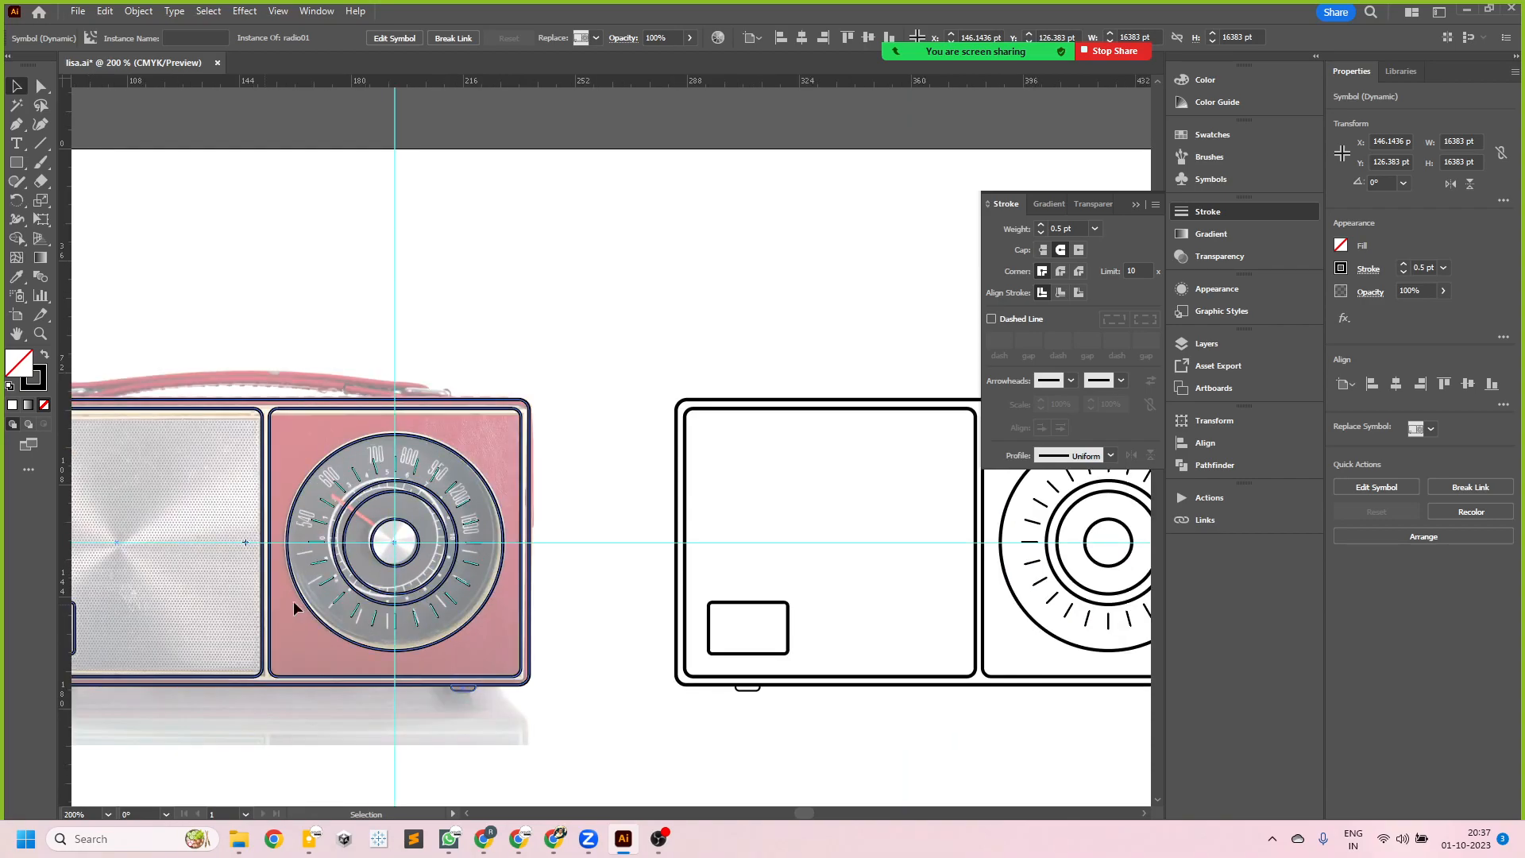
pyautogui.scroll(-1, 584, 589)
pyautogui.scroll(1, 246, 531)
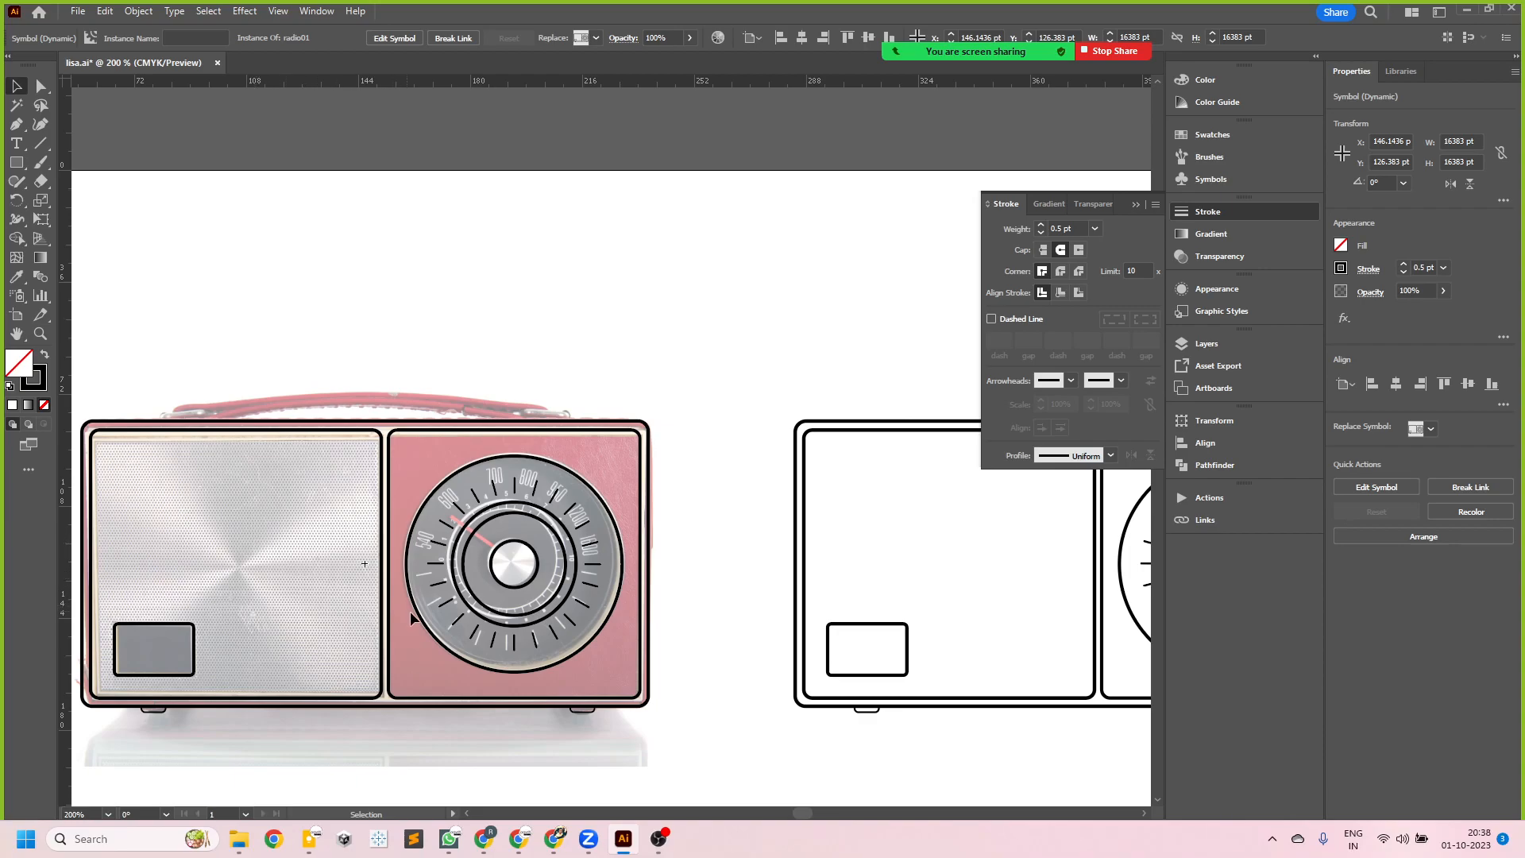
pyautogui.scroll(5, 556, 610)
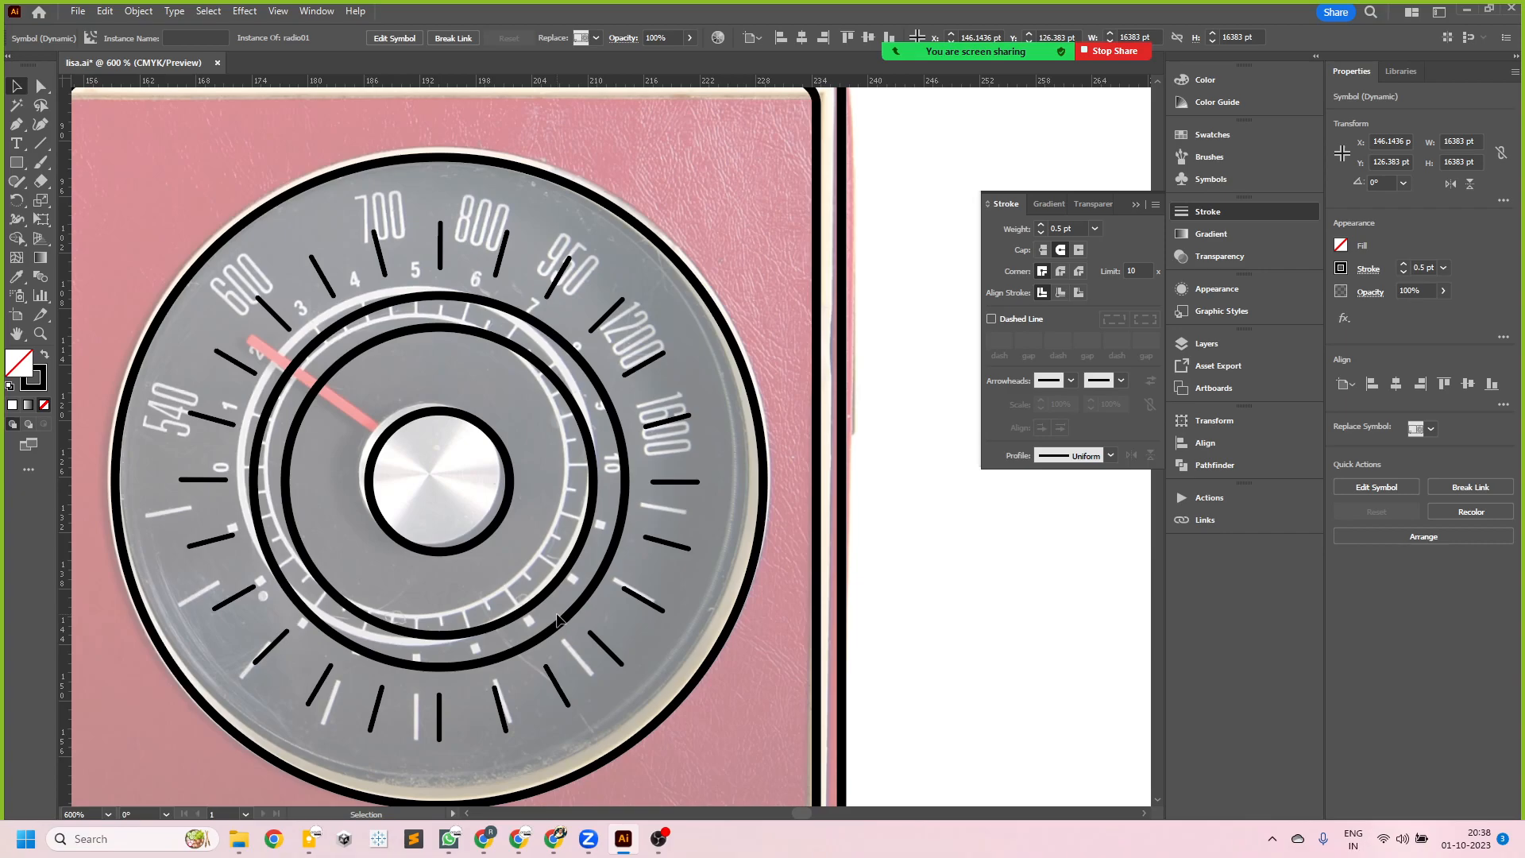
pyautogui.scroll(-5, 467, 479)
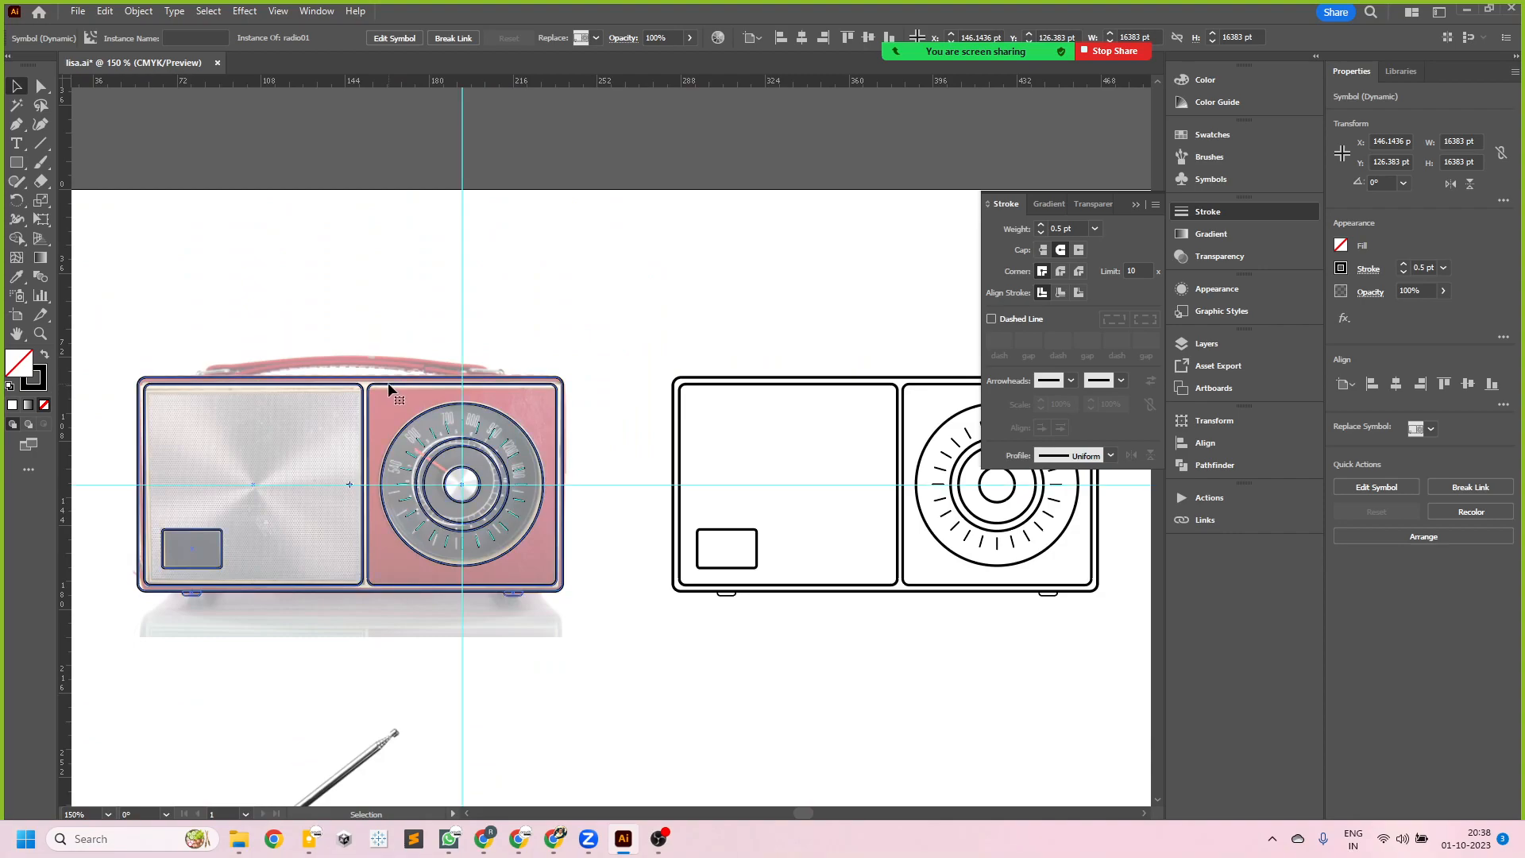
# - Shift the radio outline below the photo to examine the original dial markings, and restore the outline's position over the photo
pyautogui.click(393, 271)
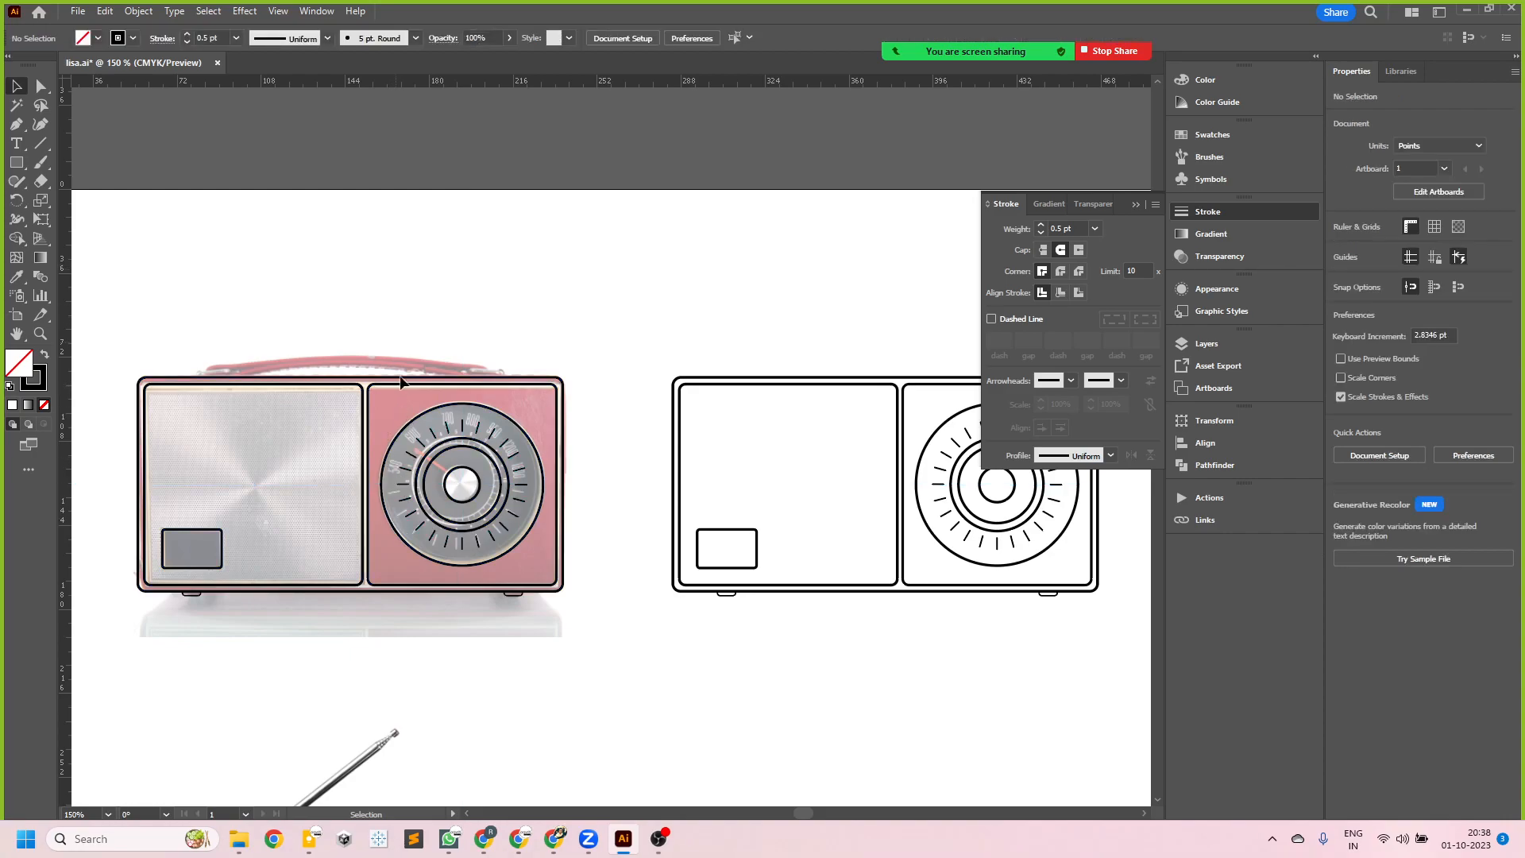
pyautogui.moveTo(389, 390); pyautogui.dragTo(434, 647)
pyautogui.scroll(5, 441, 521)
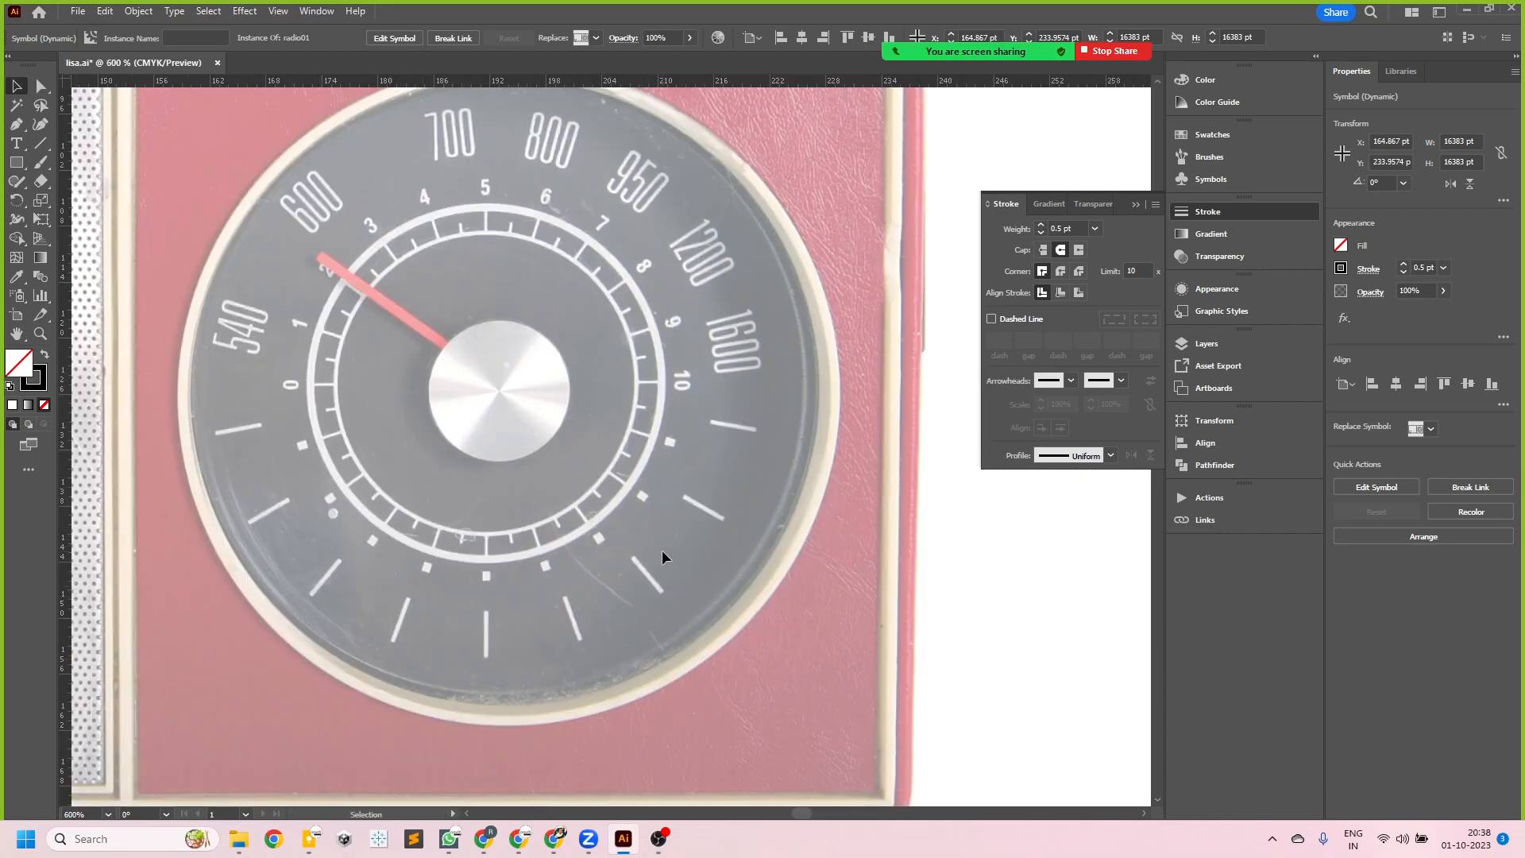
pyautogui.scroll(-5, 525, 475)
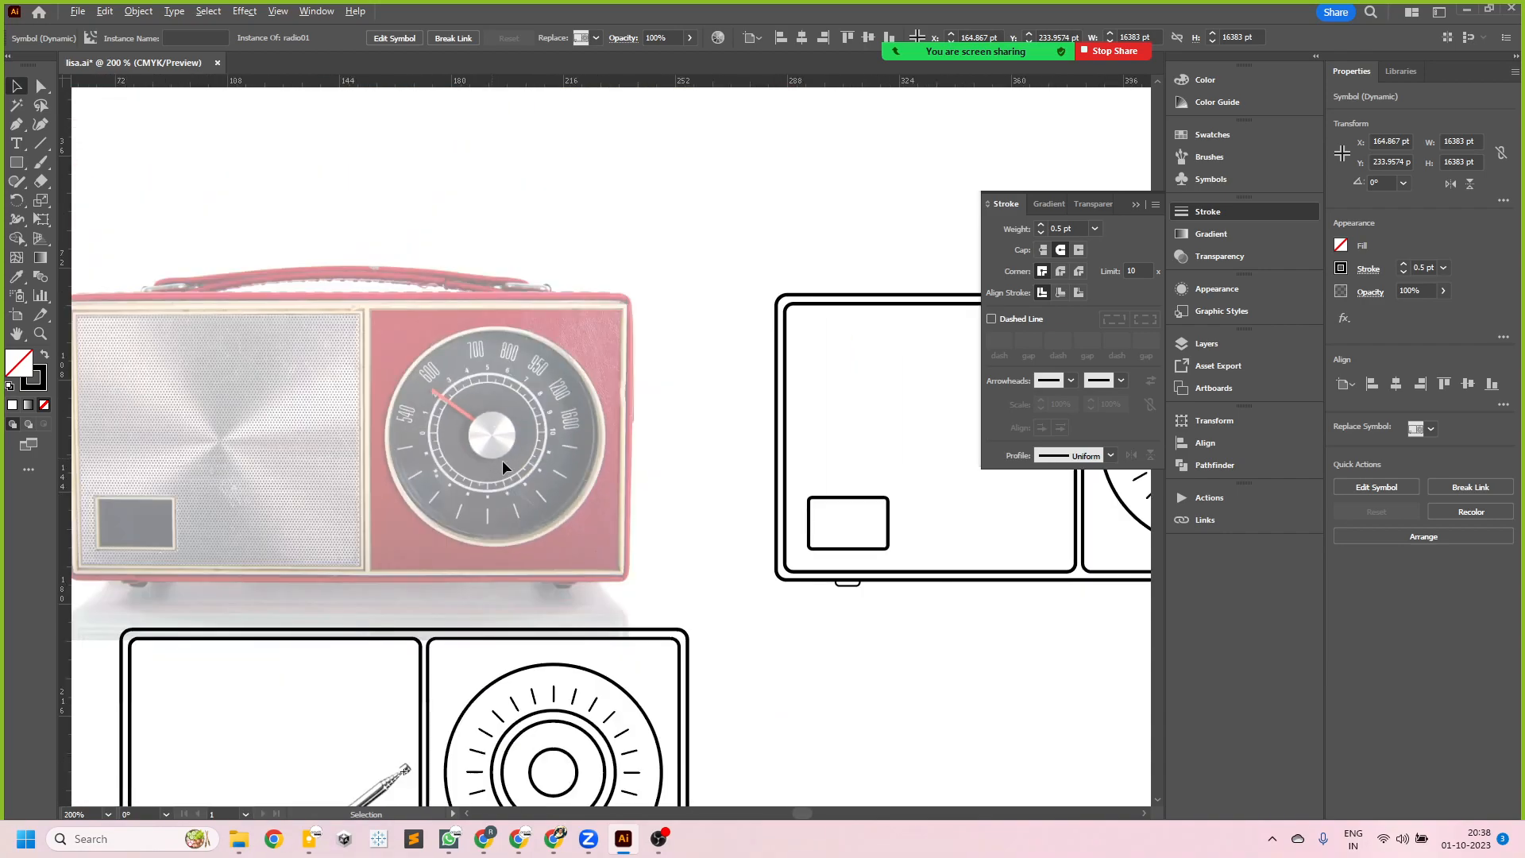
pyautogui.moveTo(545, 696); pyautogui.dragTo(502, 445)
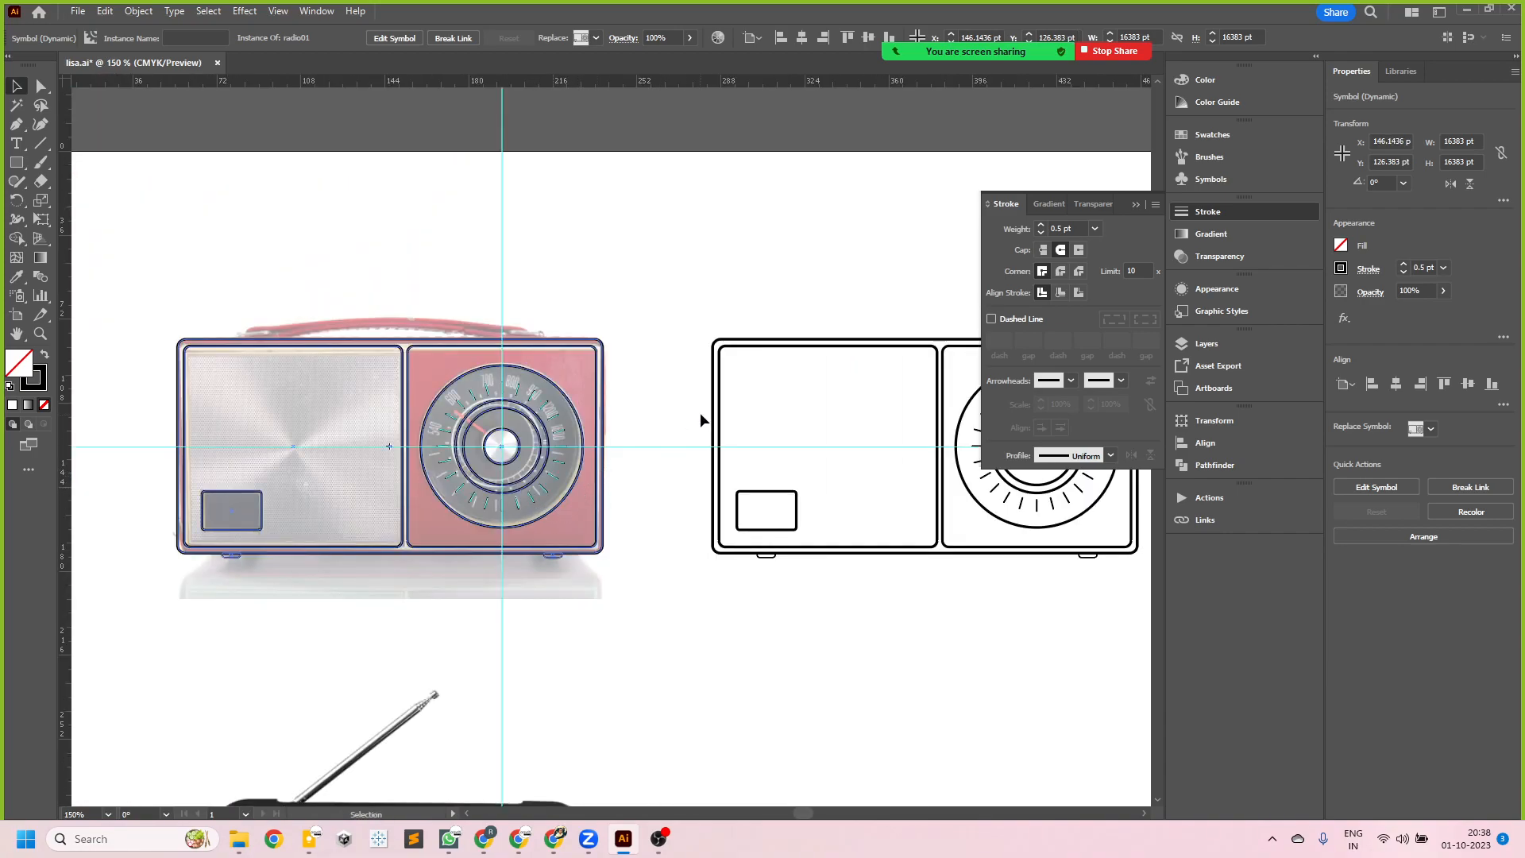
pyautogui.scroll(3, 480, 458)
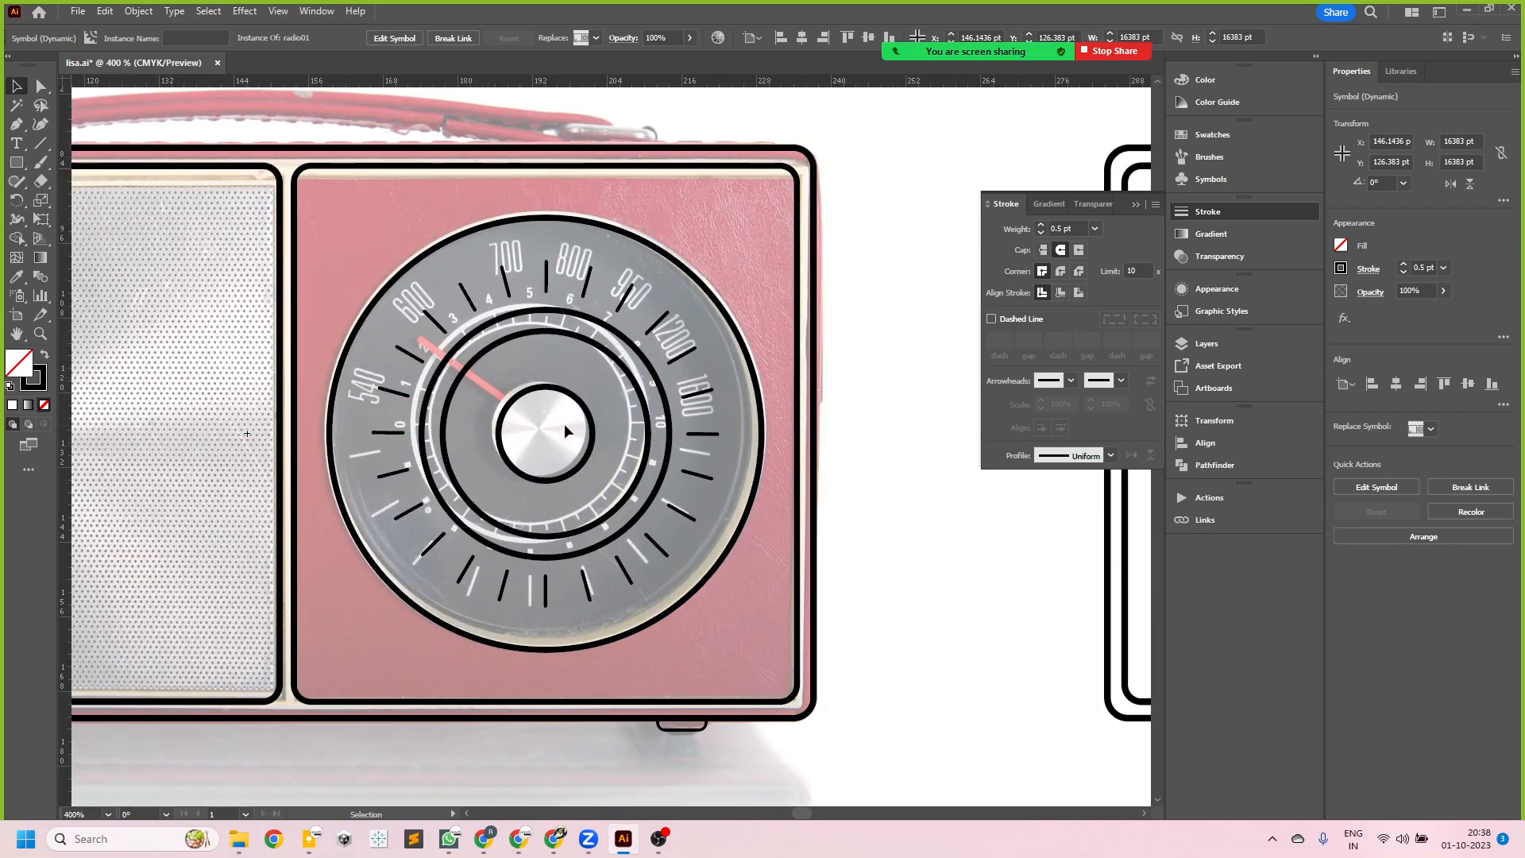
pyautogui.scroll(-2, 566, 423)
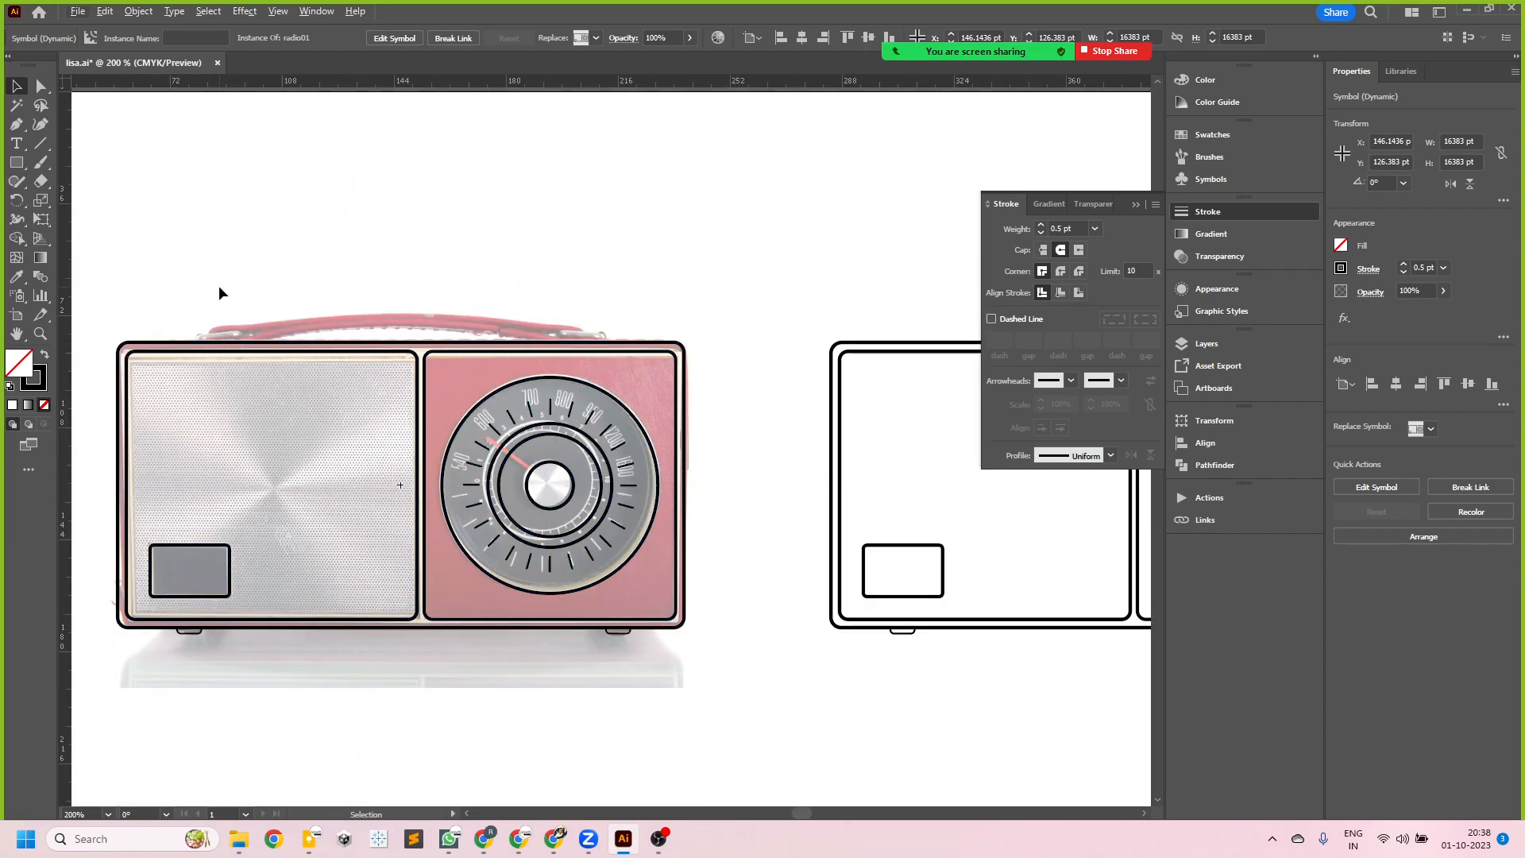
pyautogui.scroll(2, 214, 349)
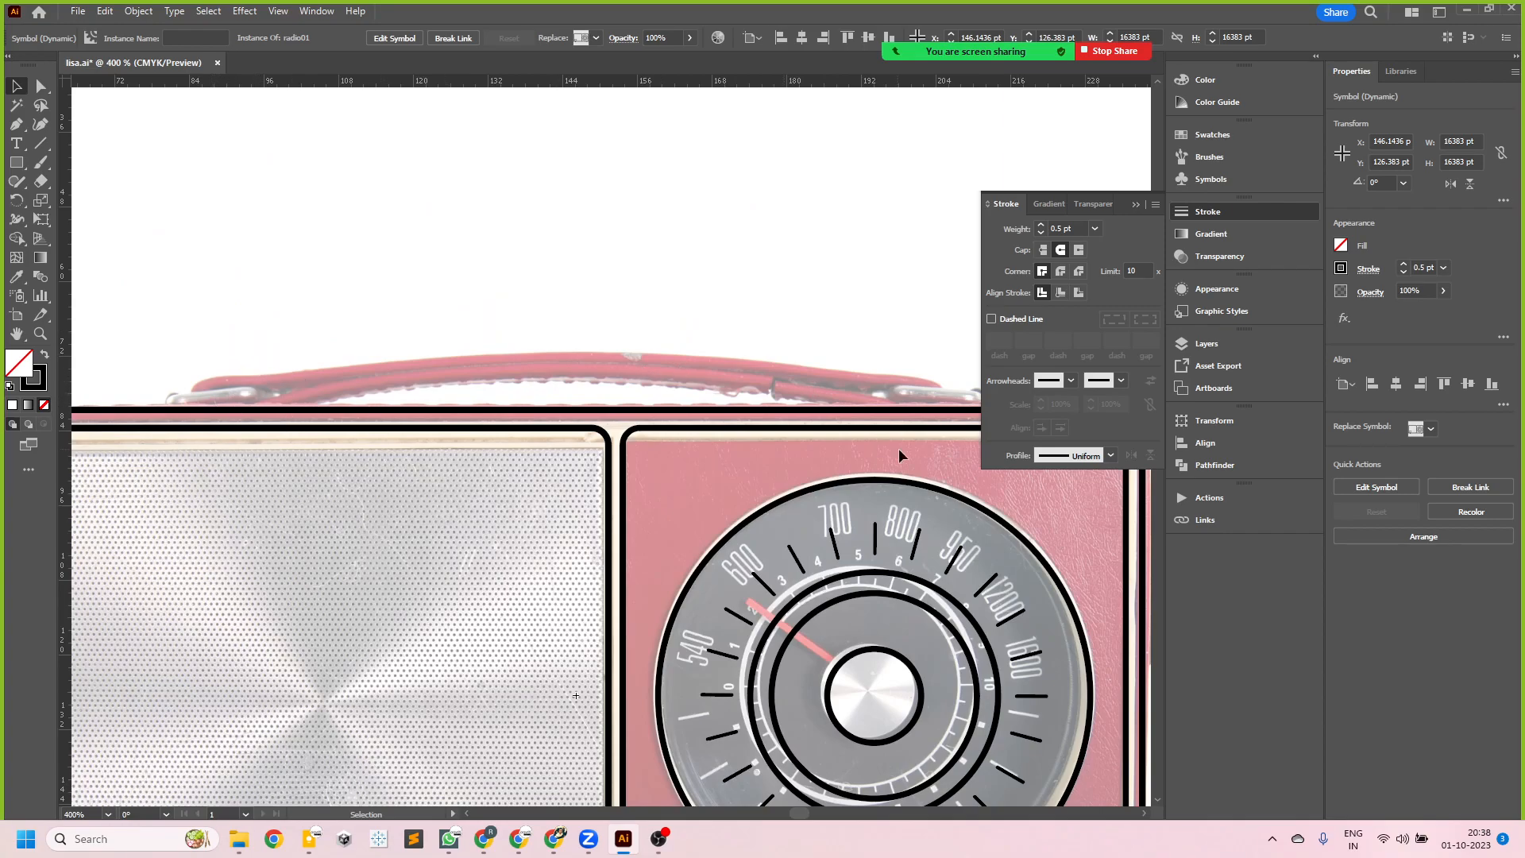
pyautogui.scroll(-2, 286, 399)
pyautogui.doubleClick(321, 399)
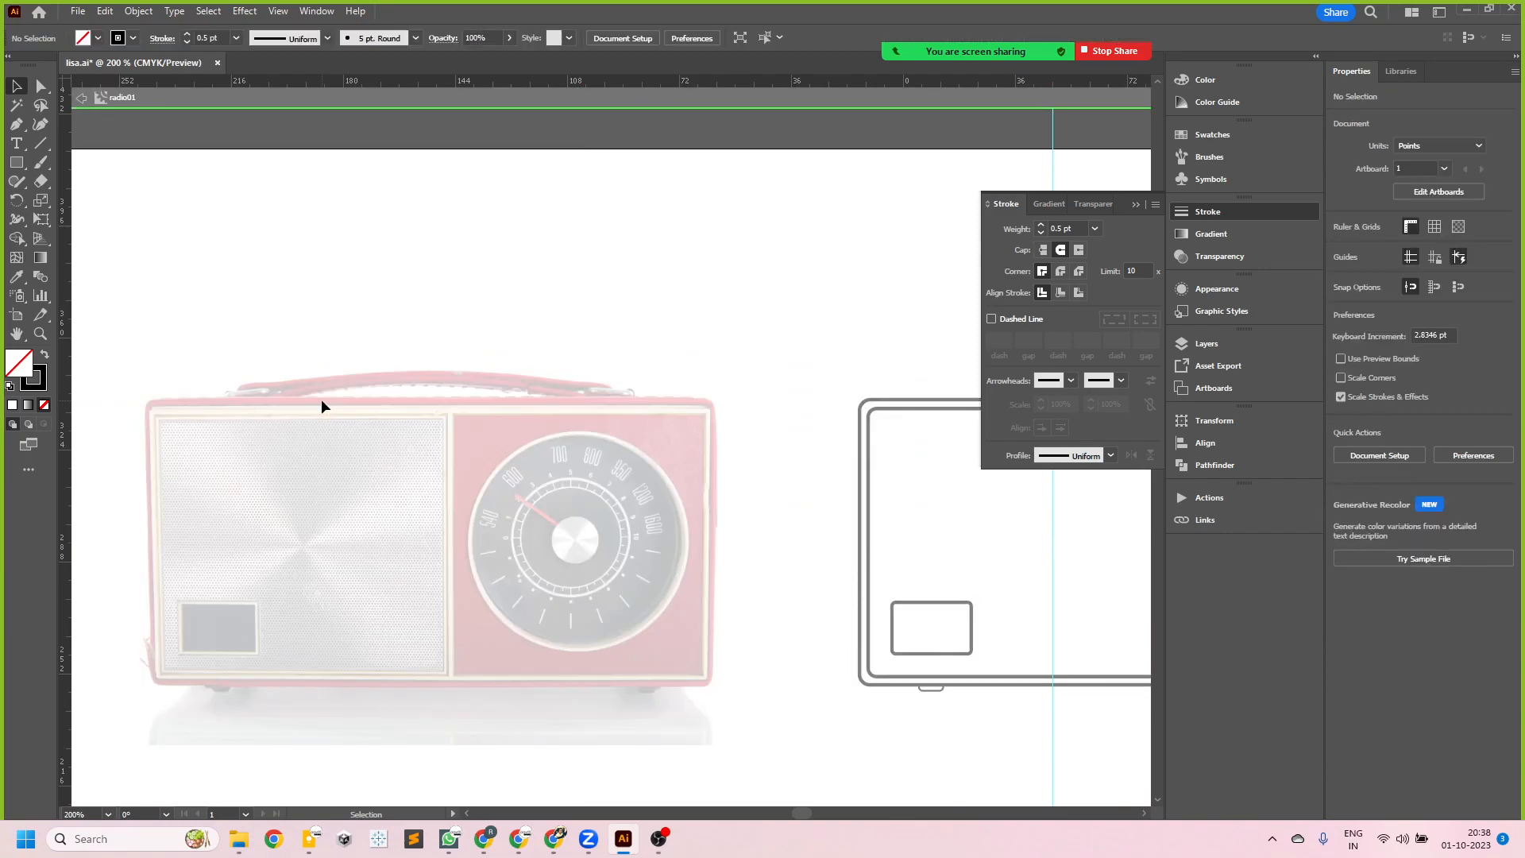
pyautogui.doubleClick(471, 274)
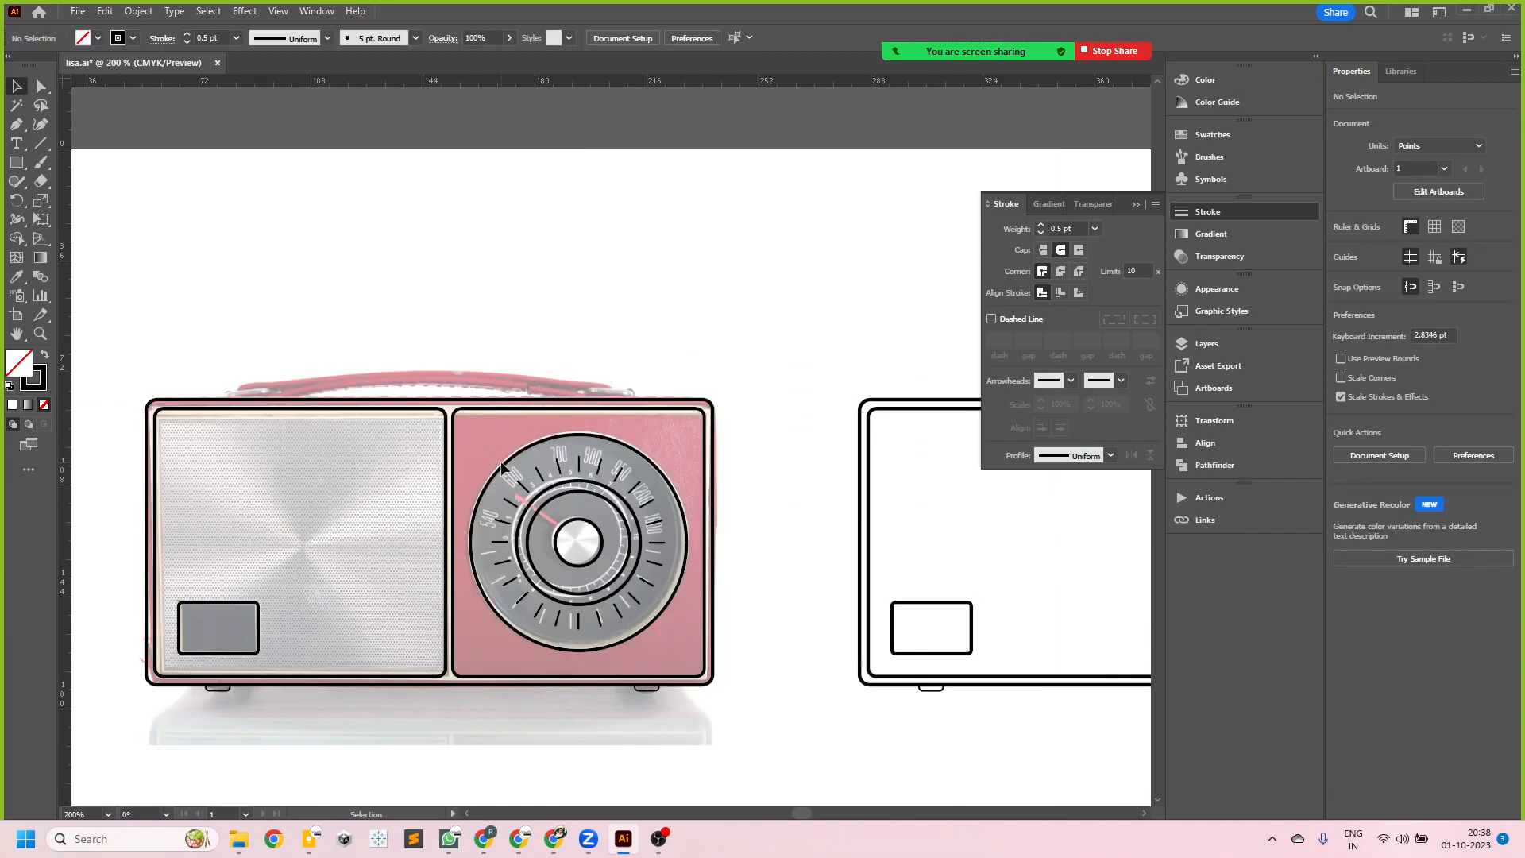
pyautogui.doubleClick(502, 467)
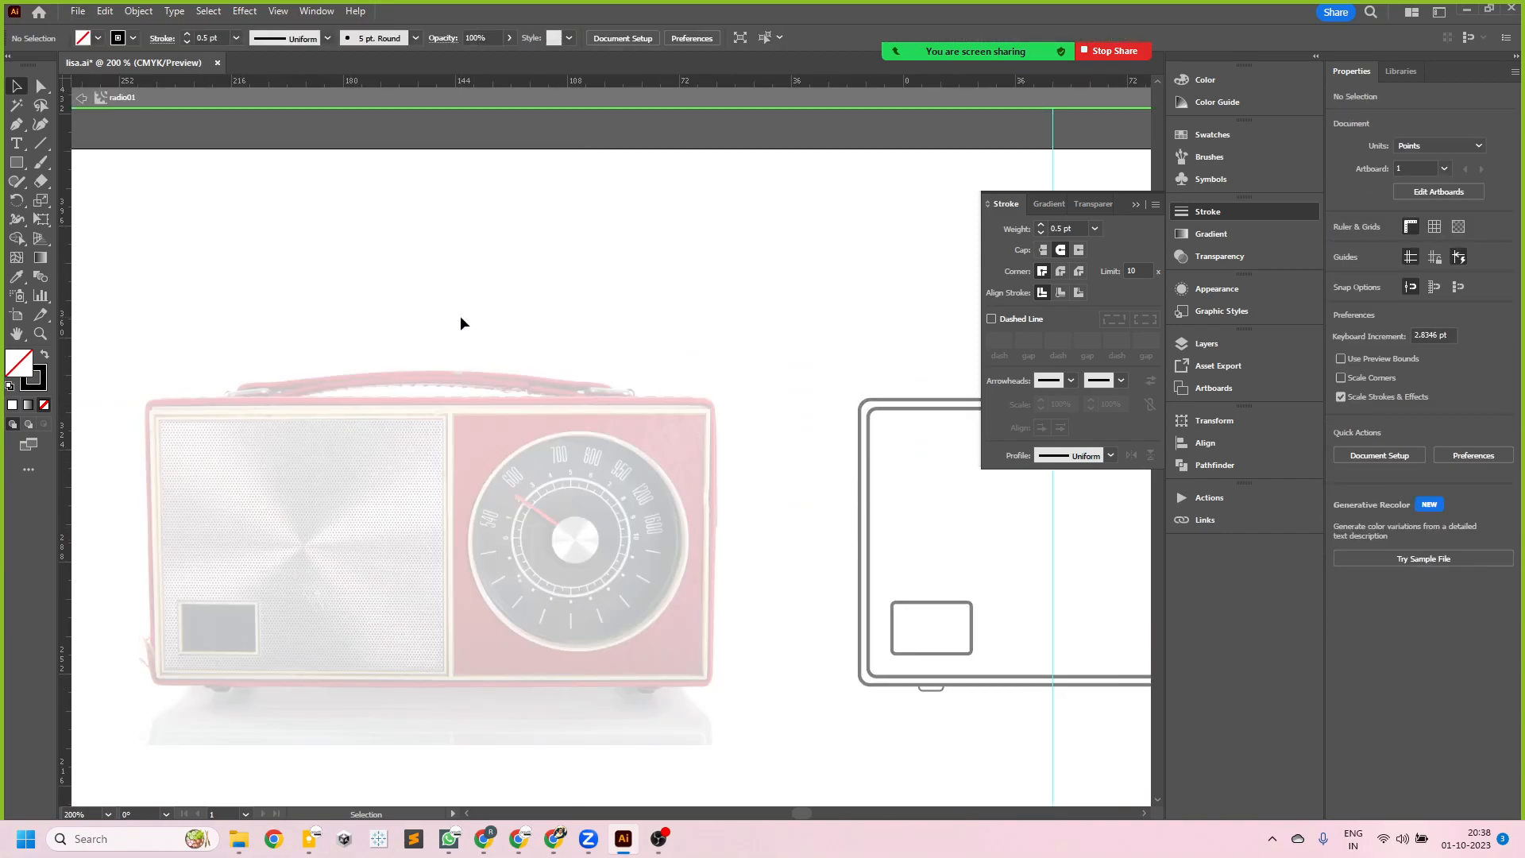
pyautogui.doubleClick(470, 303)
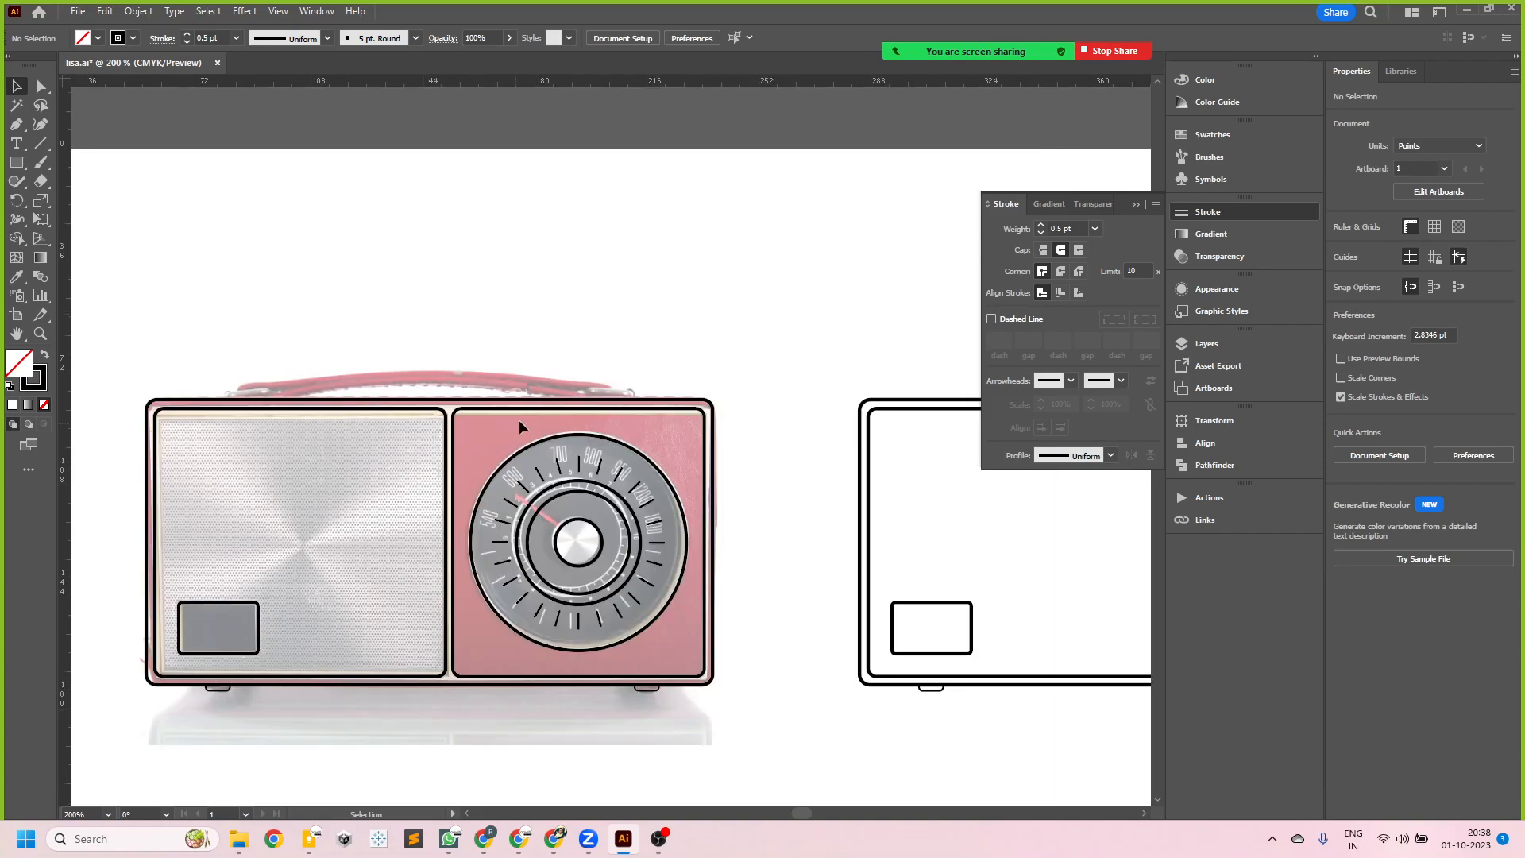
pyautogui.click(690, 560)
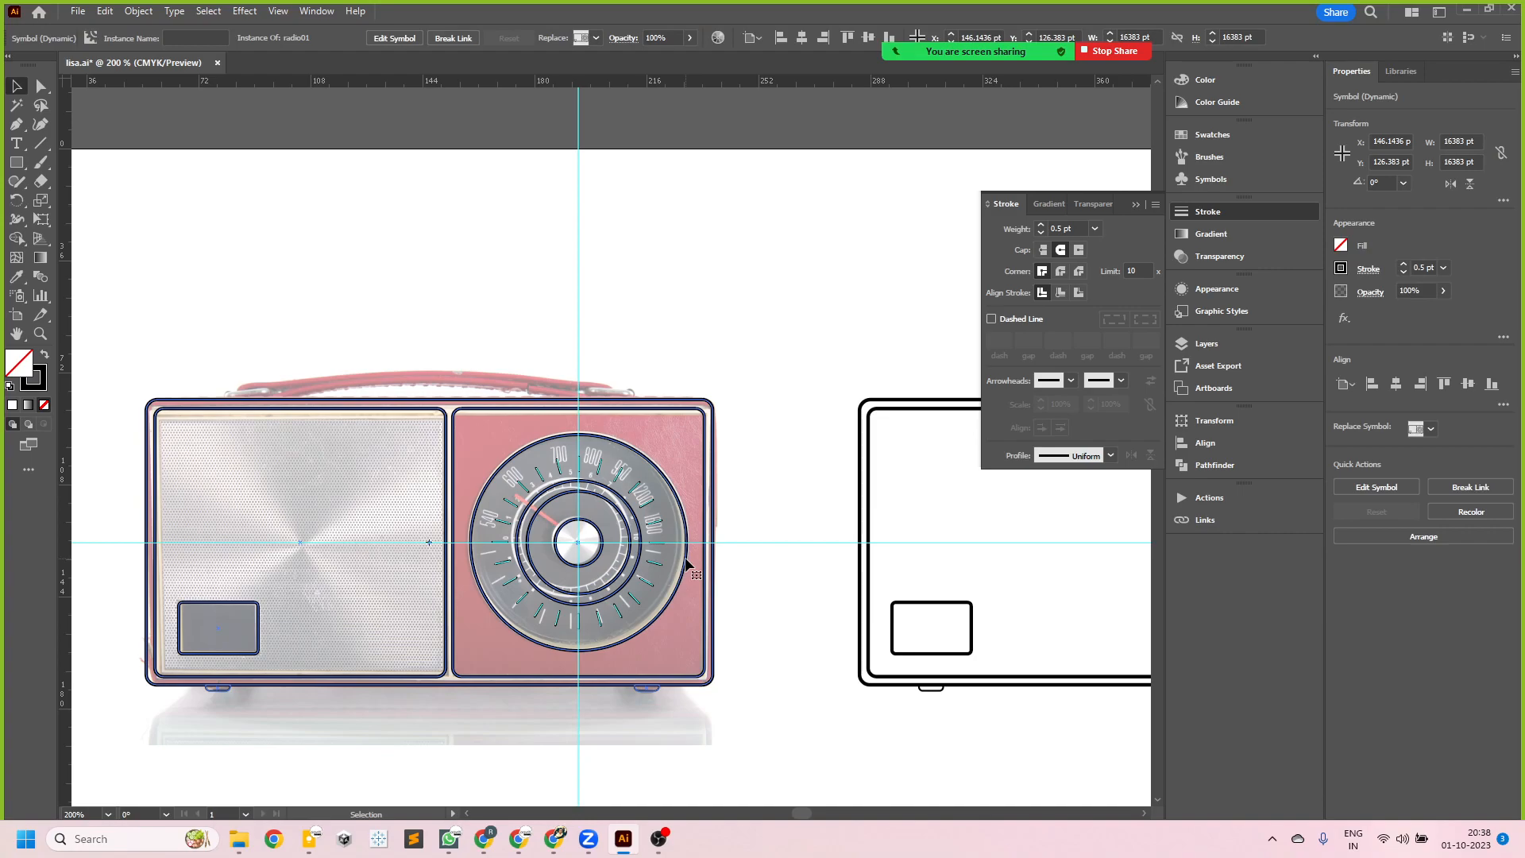
pyautogui.click(724, 602)
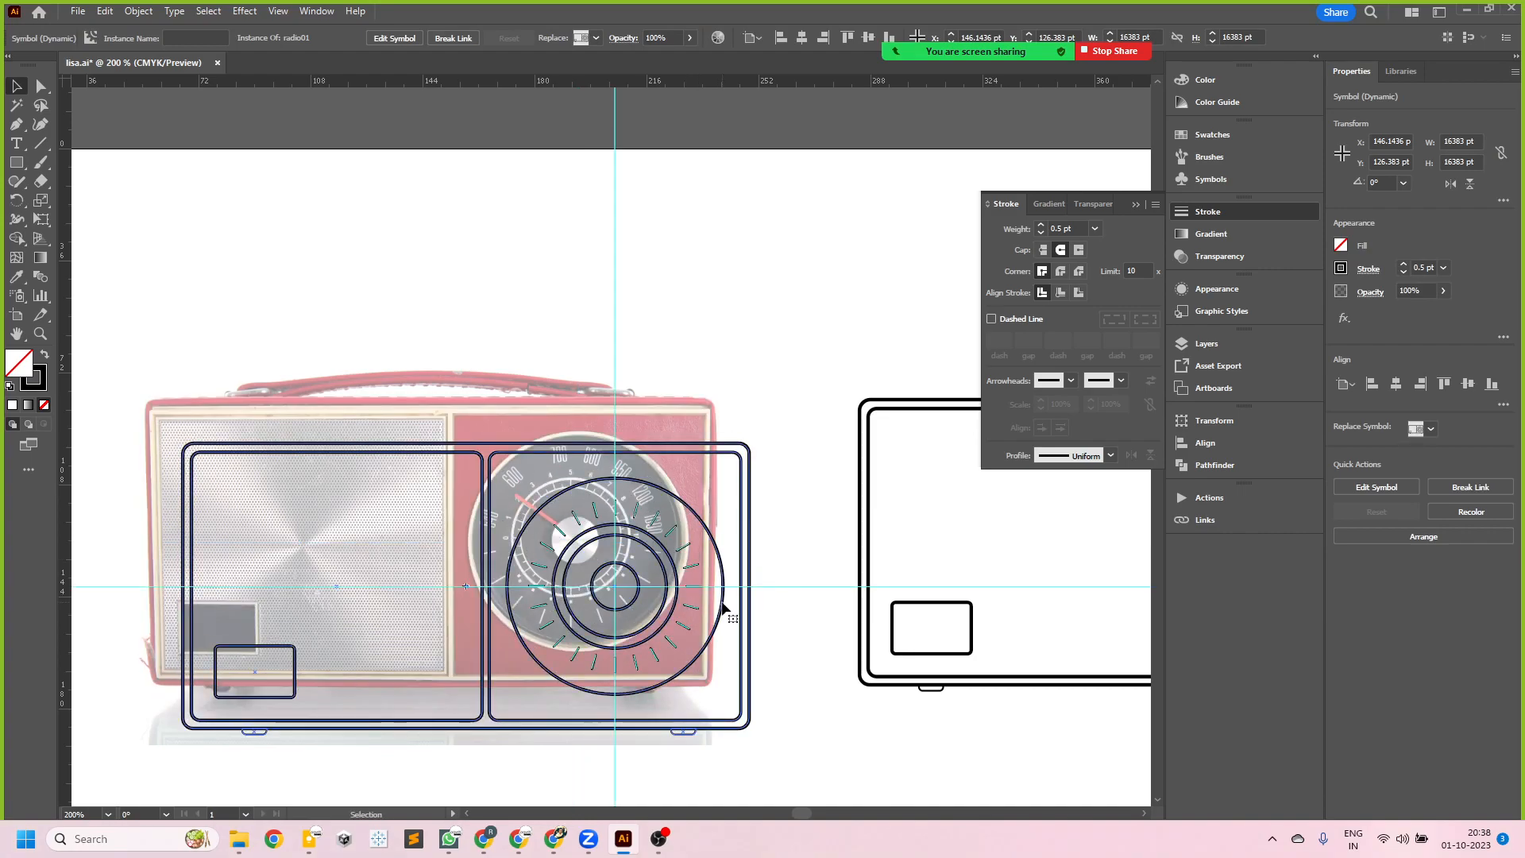
pyautogui.click(681, 584)
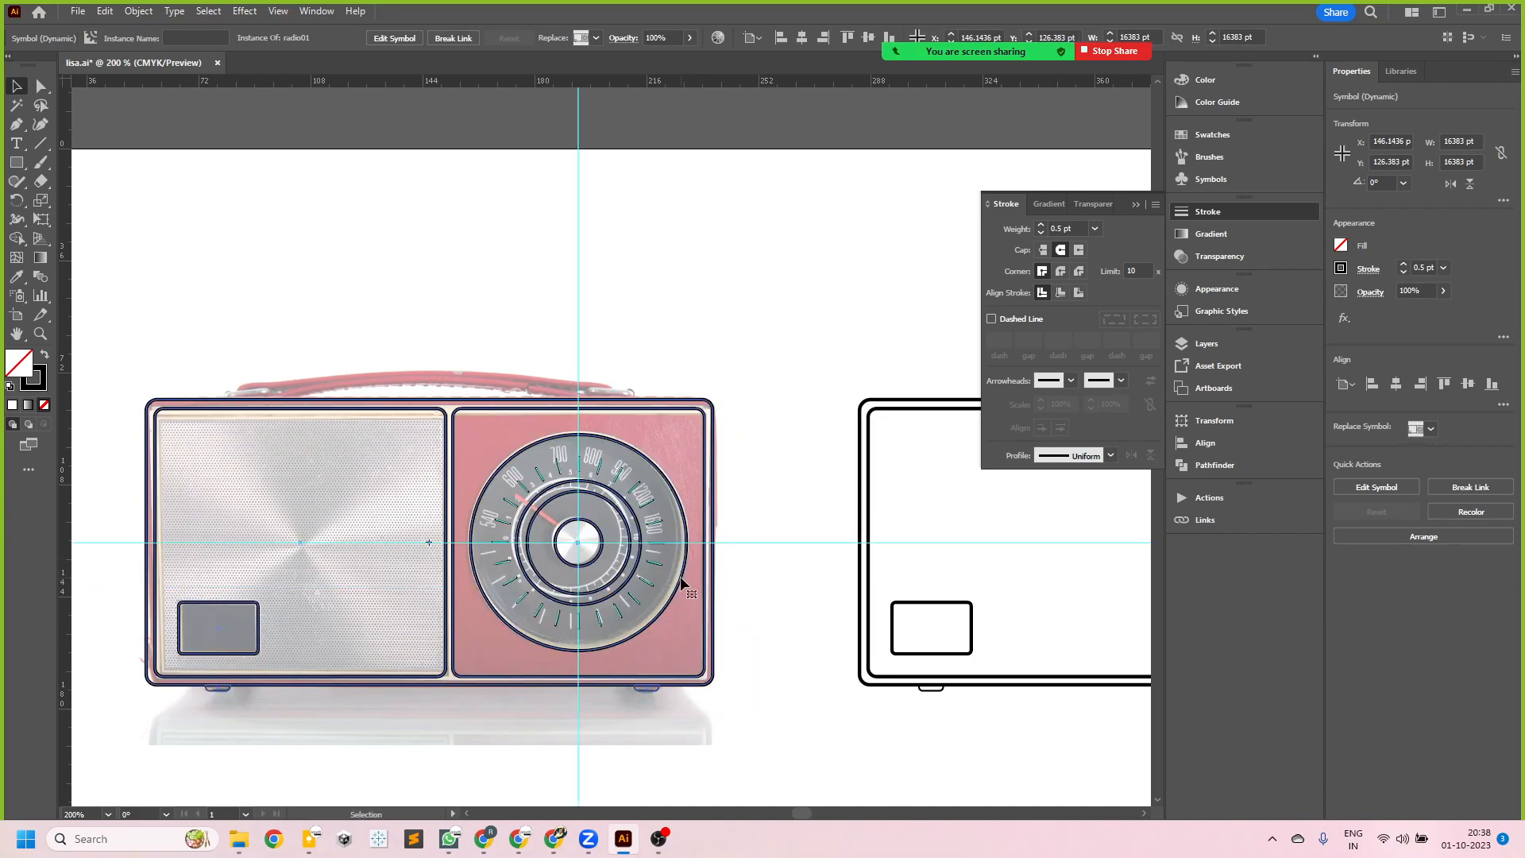
# - Try to start a rectangle at the handle's buckle inside the radio01 symbol
pyautogui.doubleClick(682, 584)
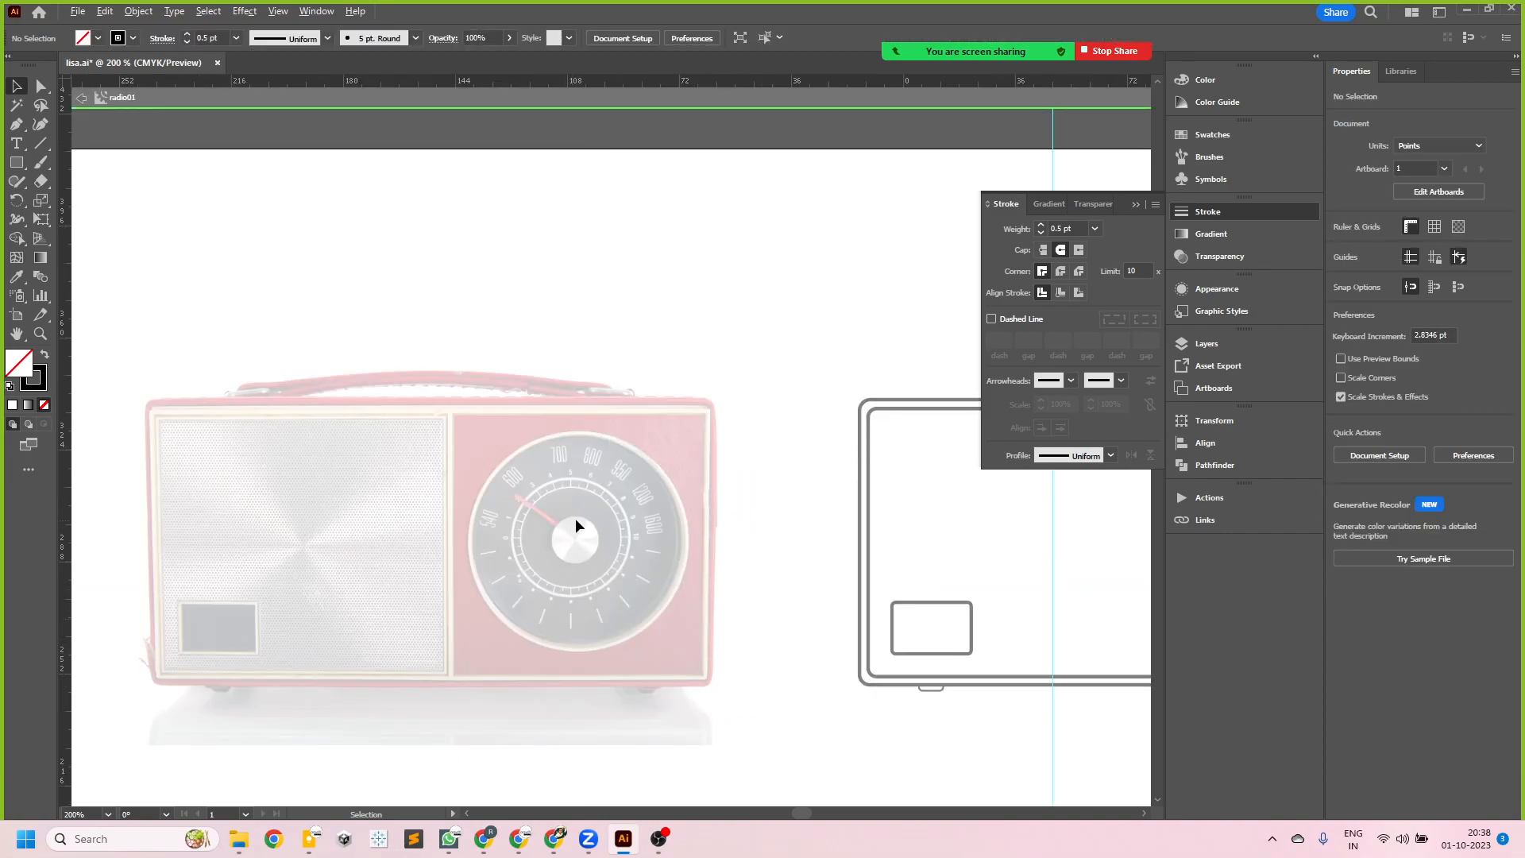
pyautogui.scroll(-2, 574, 518)
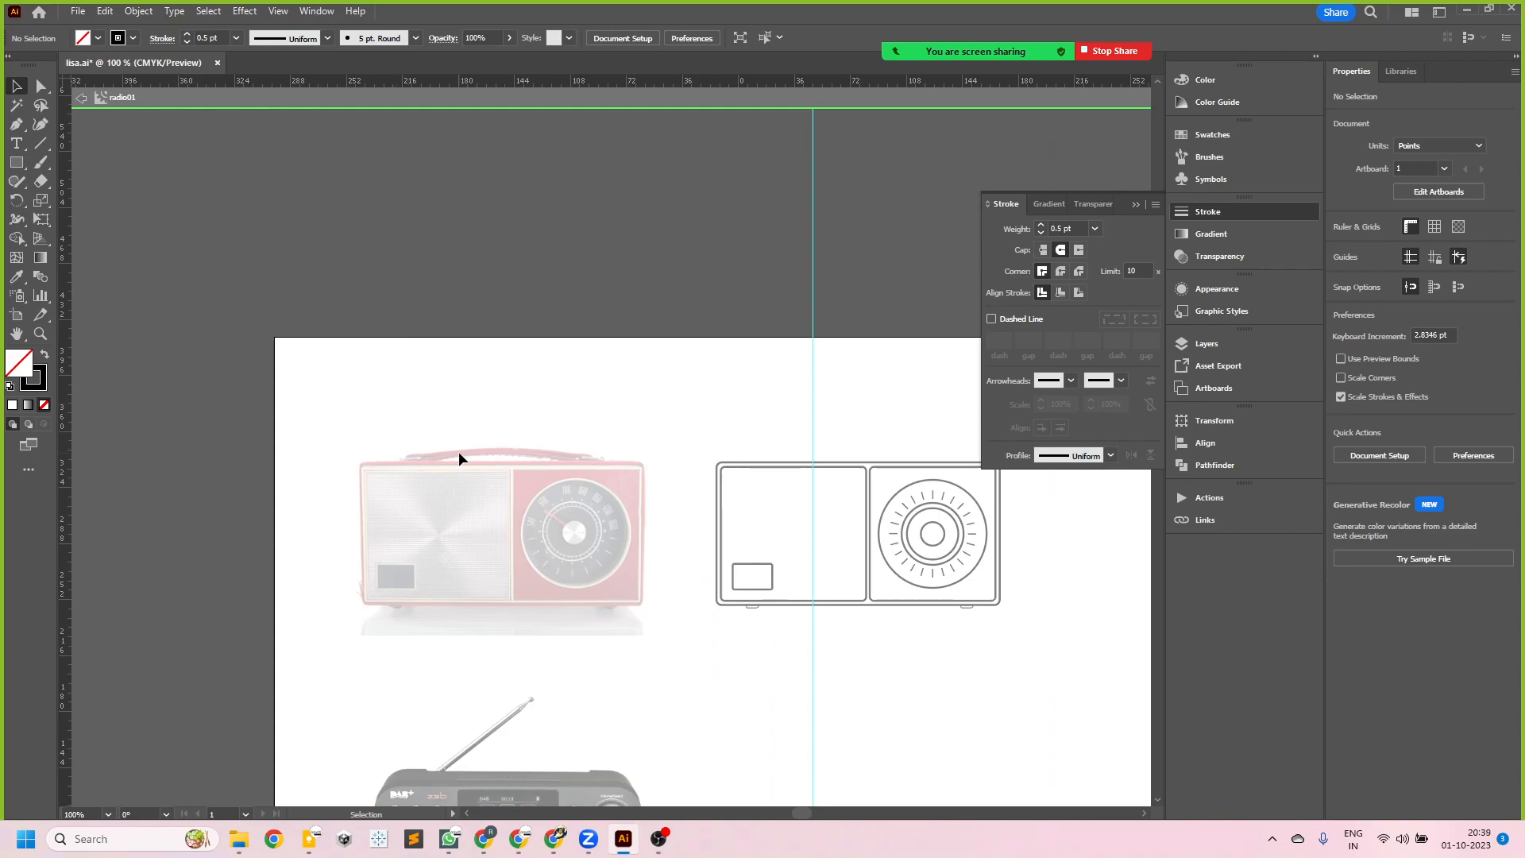
pyautogui.scroll(2, 460, 454)
pyautogui.scroll(-3, 436, 472)
pyautogui.scroll(2, 529, 535)
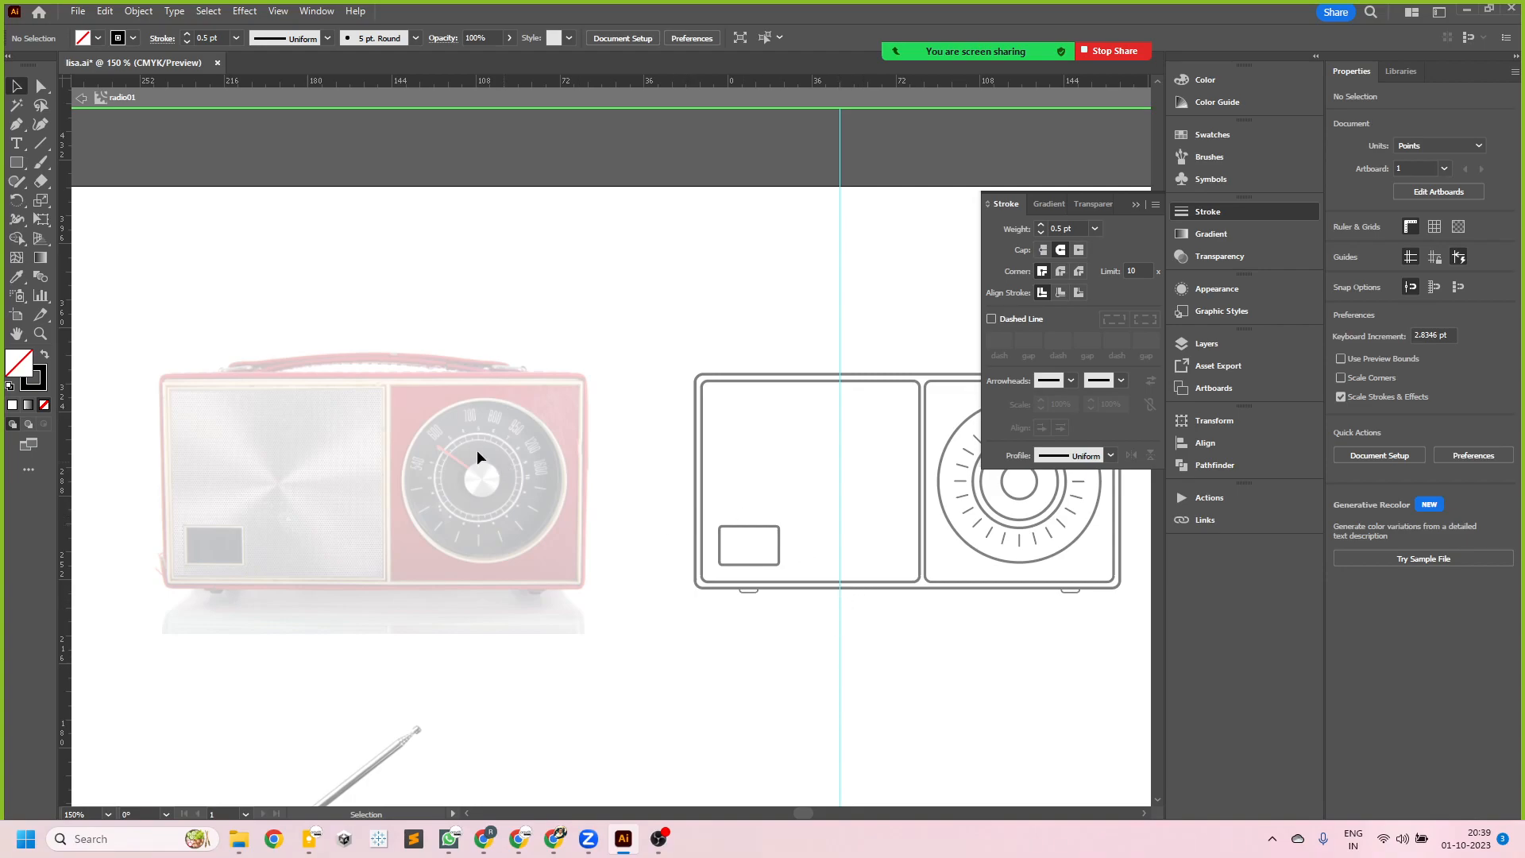
pyautogui.click(16, 162)
pyautogui.scroll(3, 175, 349)
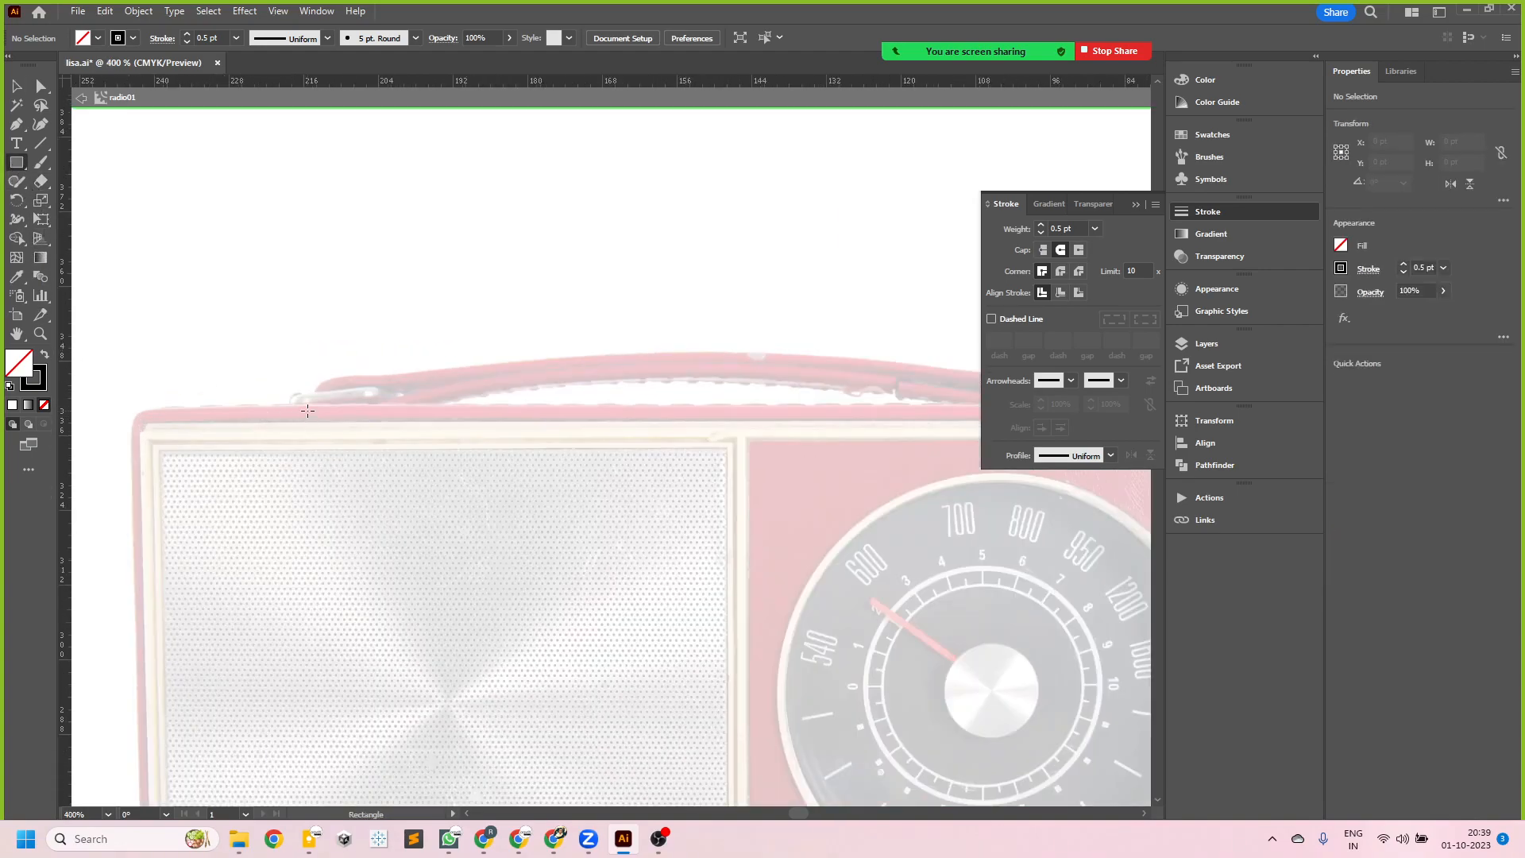
pyautogui.click(16, 86)
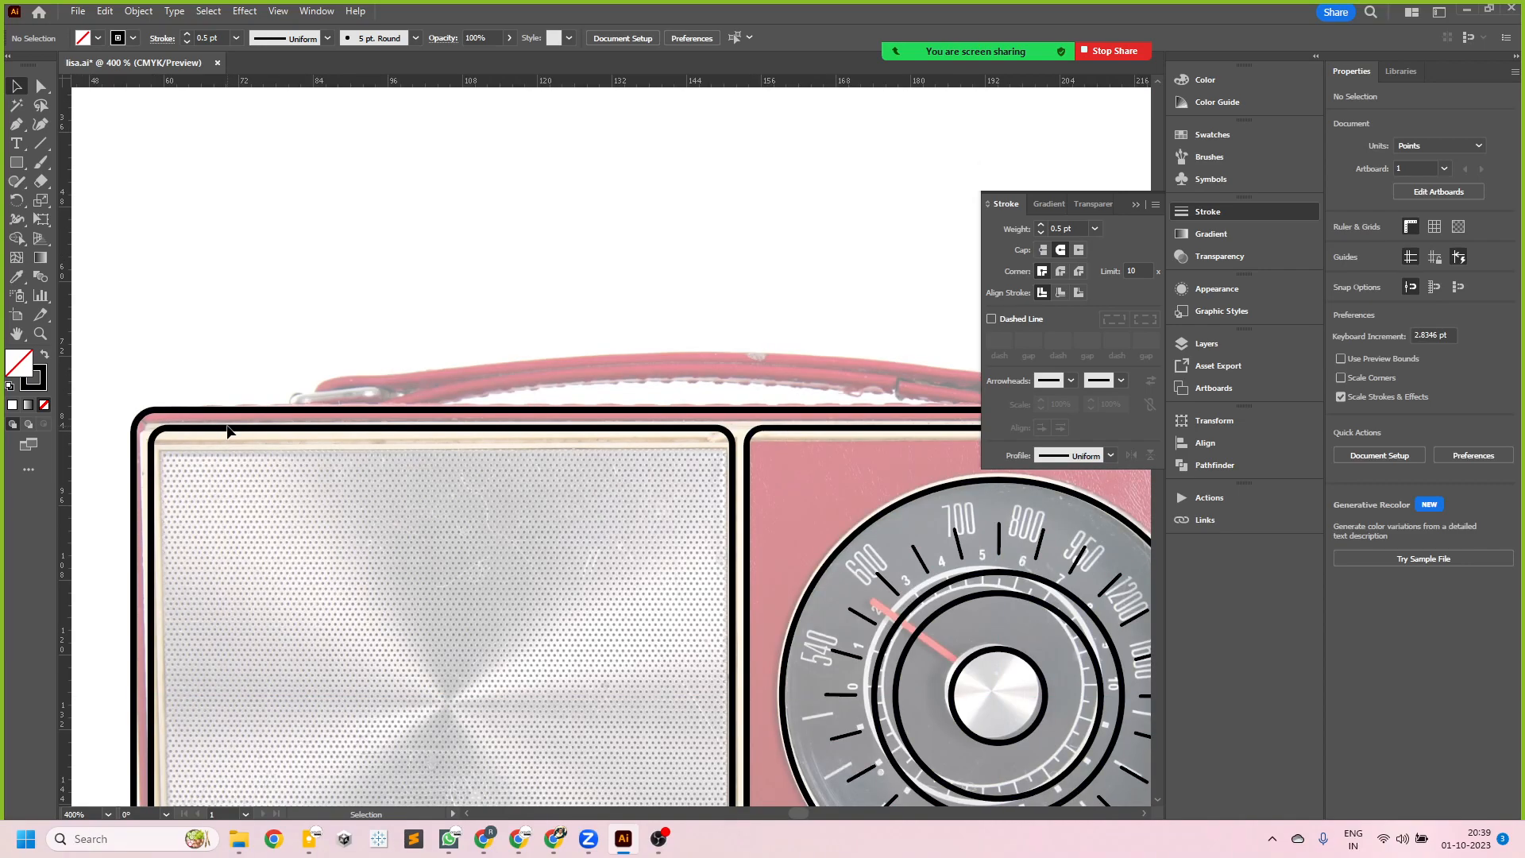
# - Open the radio01 symbol for editing from the outline placed over the photo
pyautogui.scroll(-1, 227, 430)
pyautogui.scroll(-1, 226, 430)
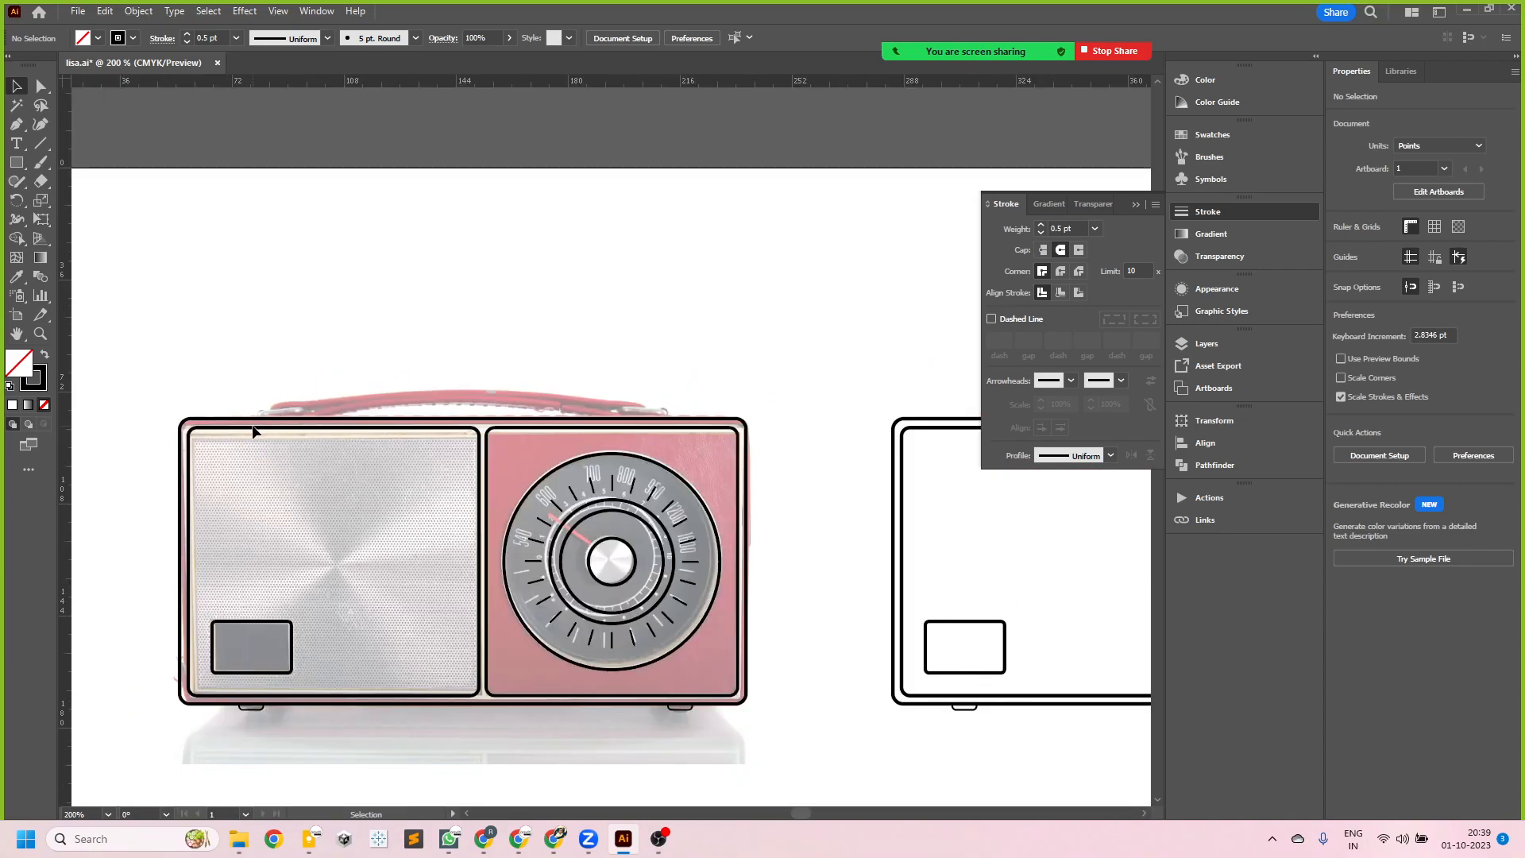
pyautogui.doubleClick(253, 431)
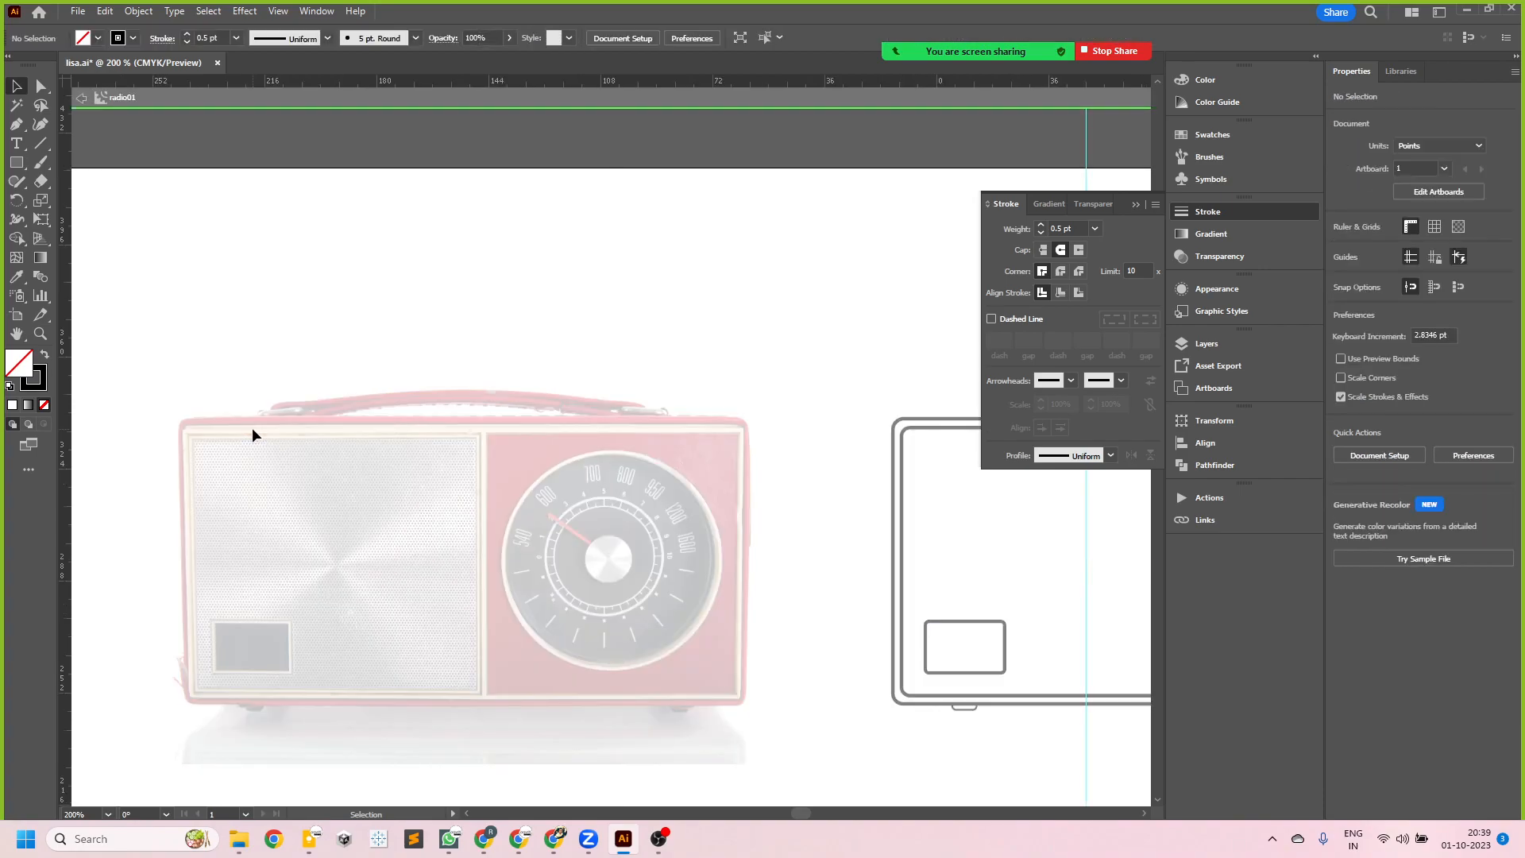
# - Leave the radio01 symbol's editing mode and save the document
pyautogui.doubleClick(234, 302)
pyautogui.scroll(-3, 490, 455)
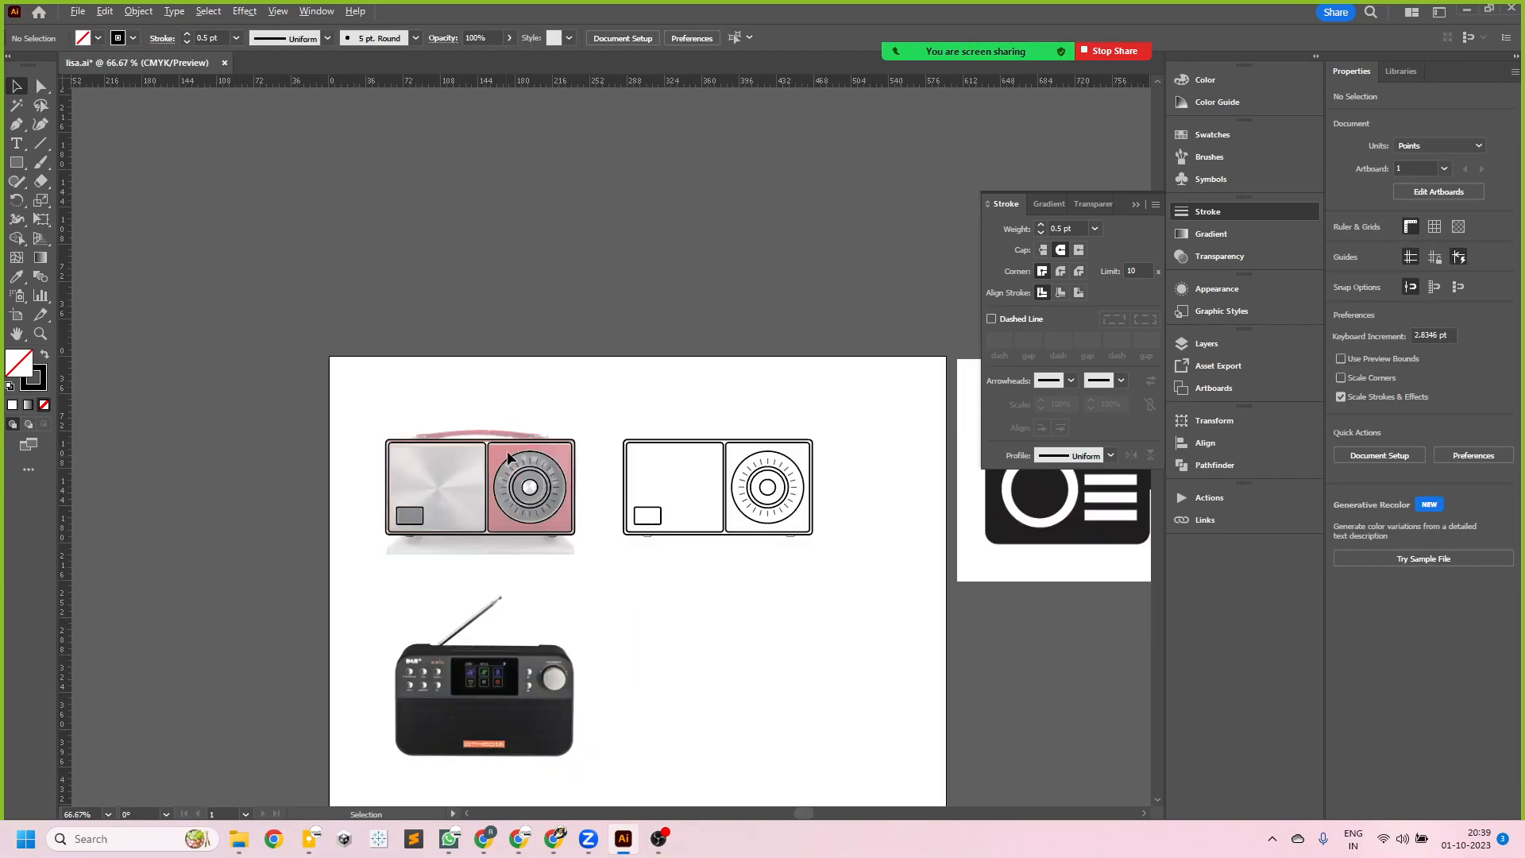
pyautogui.scroll(3, 492, 453)
pyautogui.hotkey('ctrl', 's')
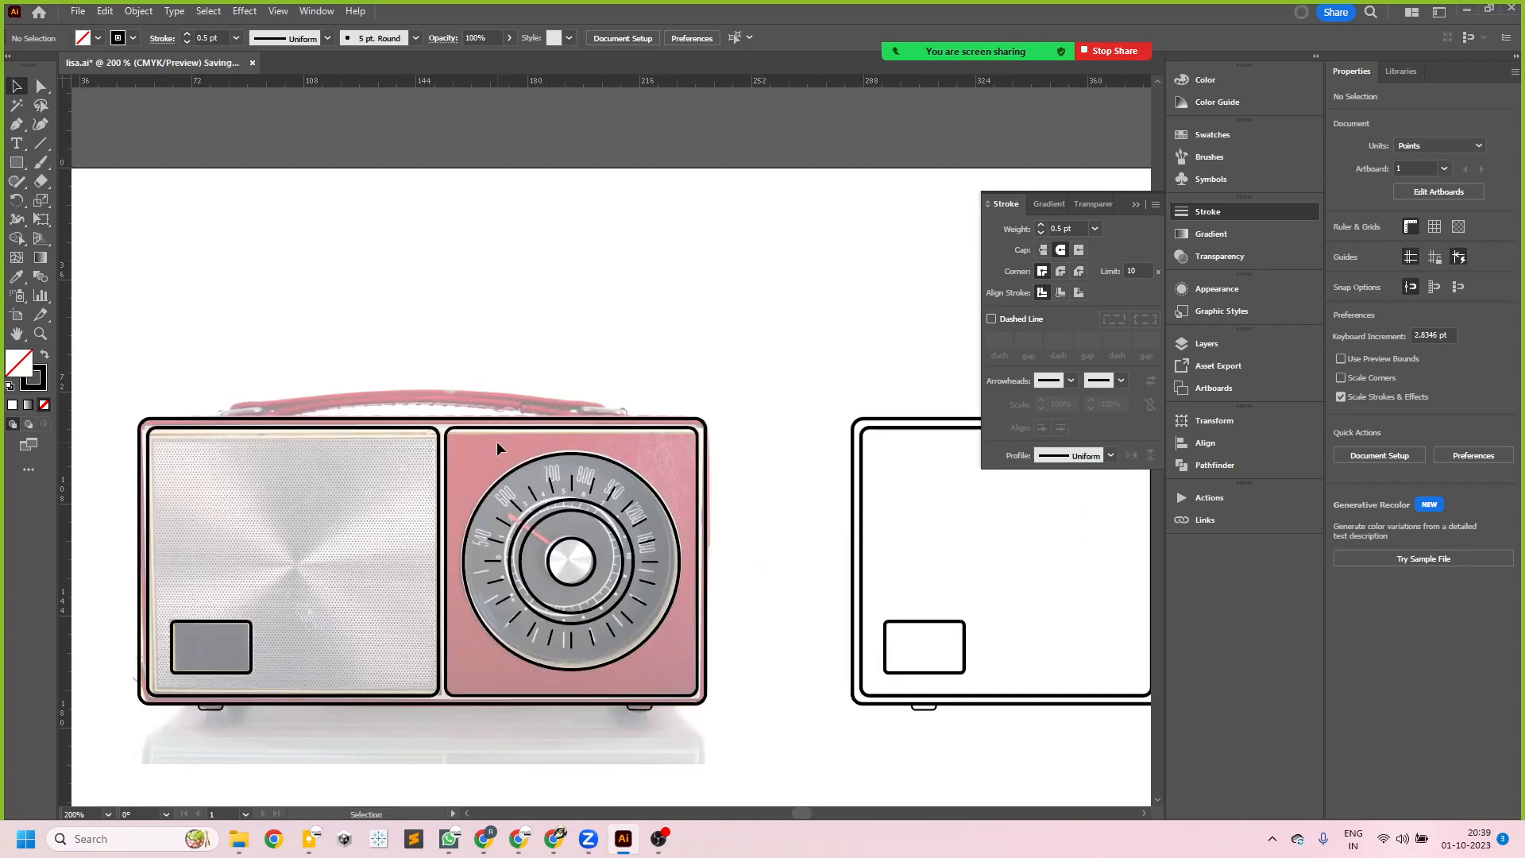
# - Draw a rectangle about 18 by 3.7 pt at the handle's left end inside the radio01 symbol, and leave symbol editing to check it
pyautogui.doubleClick(300, 427)
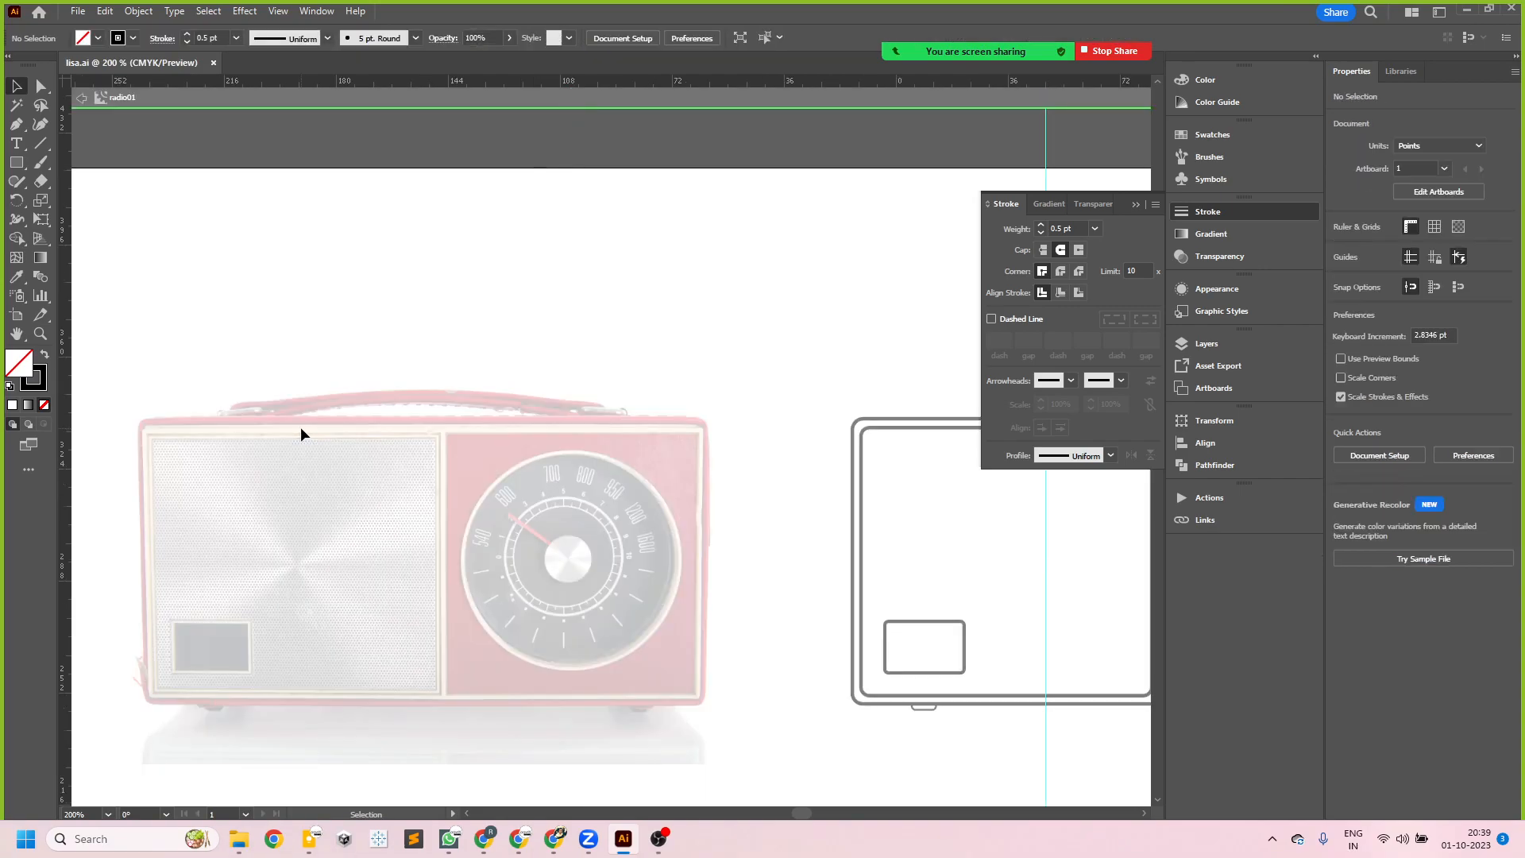
pyautogui.press('m')
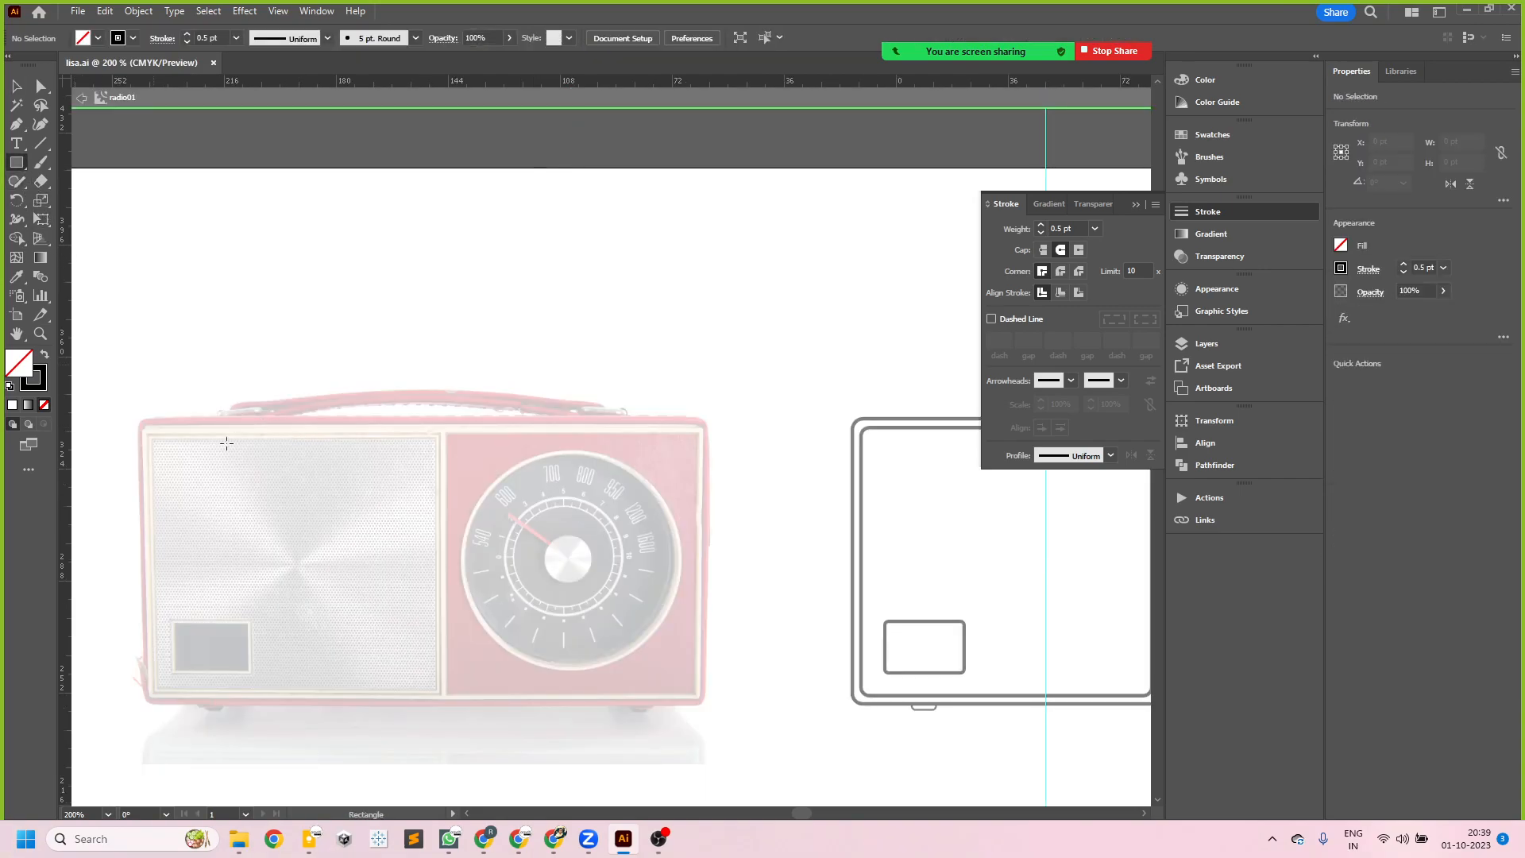
pyautogui.scroll(3, 224, 409)
pyautogui.moveTo(187, 382); pyautogui.dragTo(355, 417)
pyautogui.scroll(-4, 227, 413)
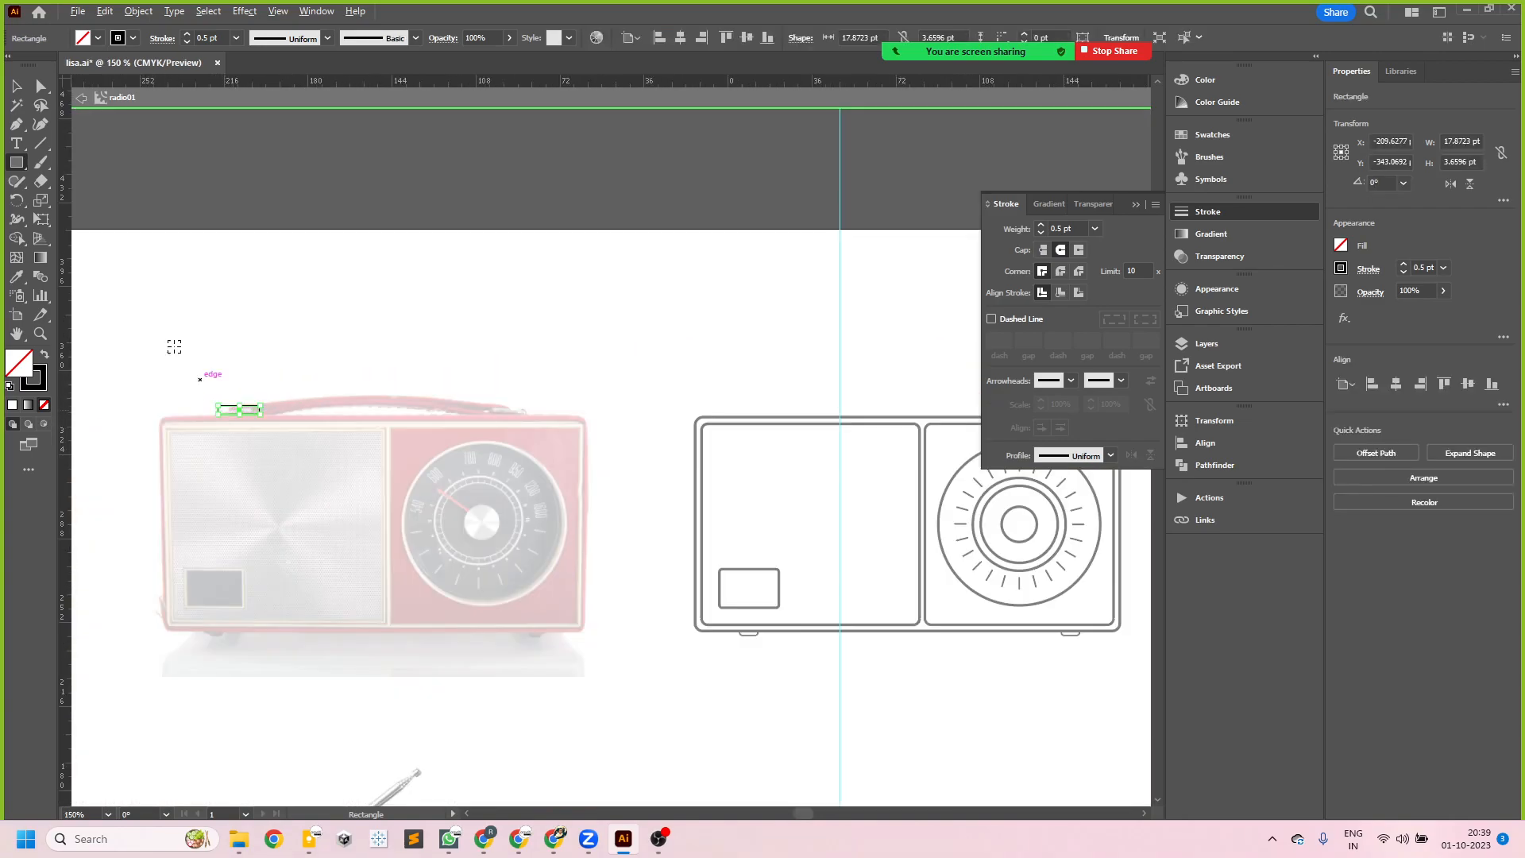
pyautogui.click(16, 85)
pyautogui.click(365, 305)
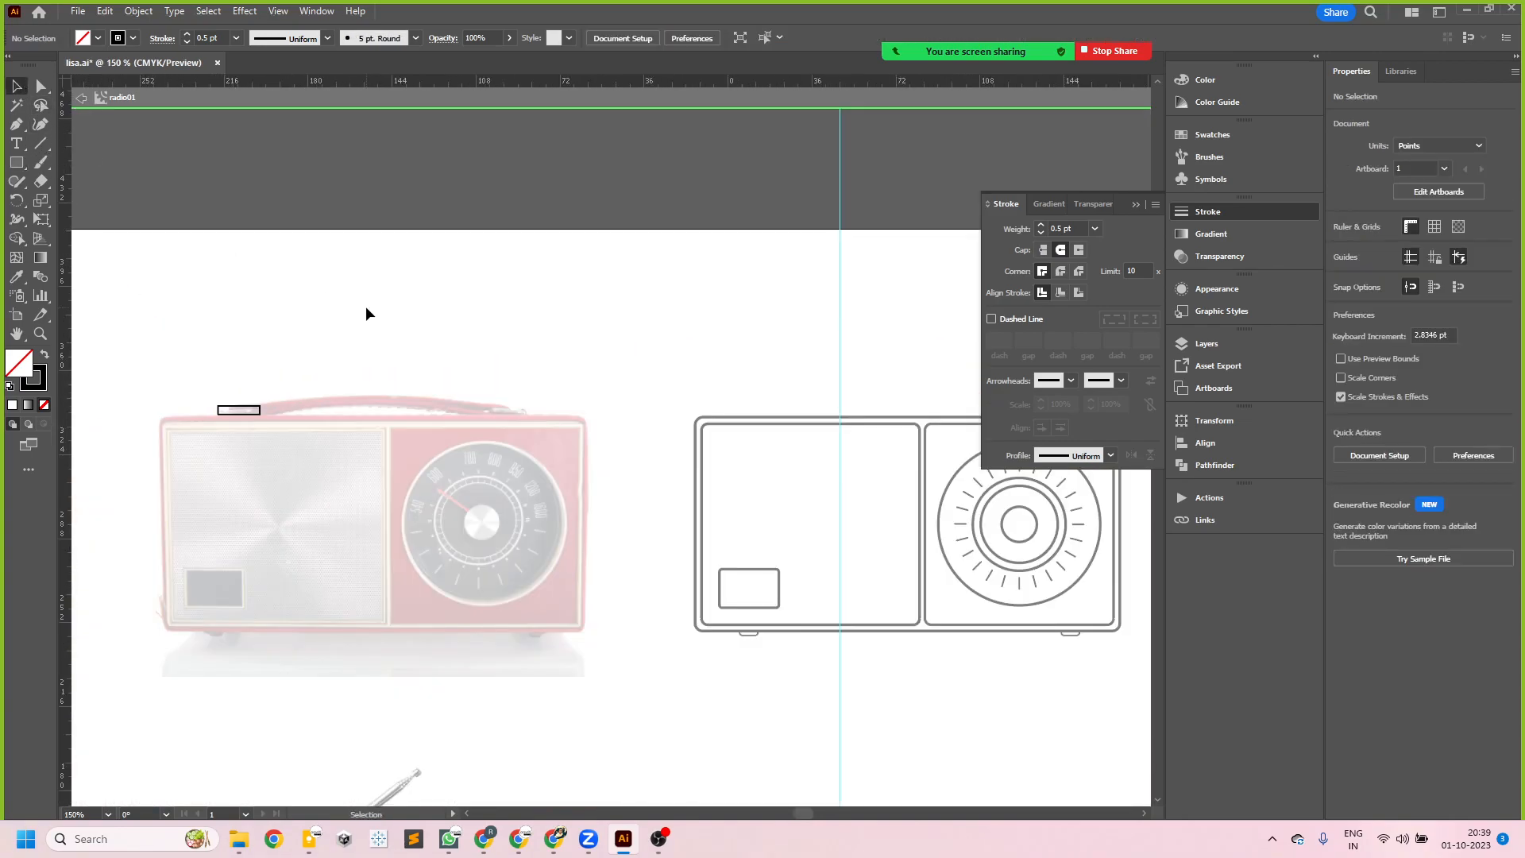
pyautogui.doubleClick(414, 367)
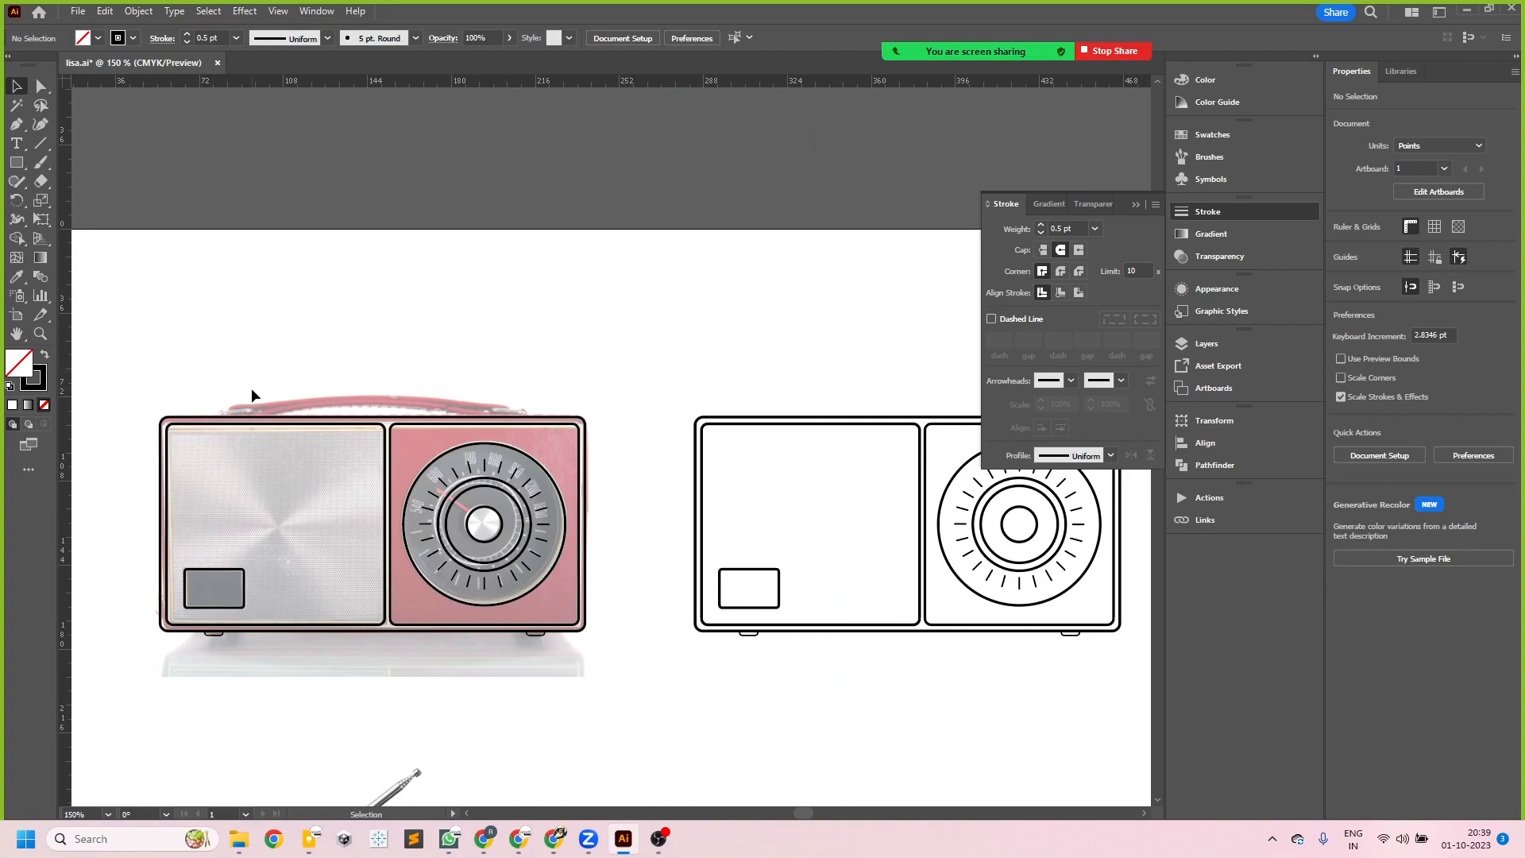
pyautogui.doubleClick(267, 414)
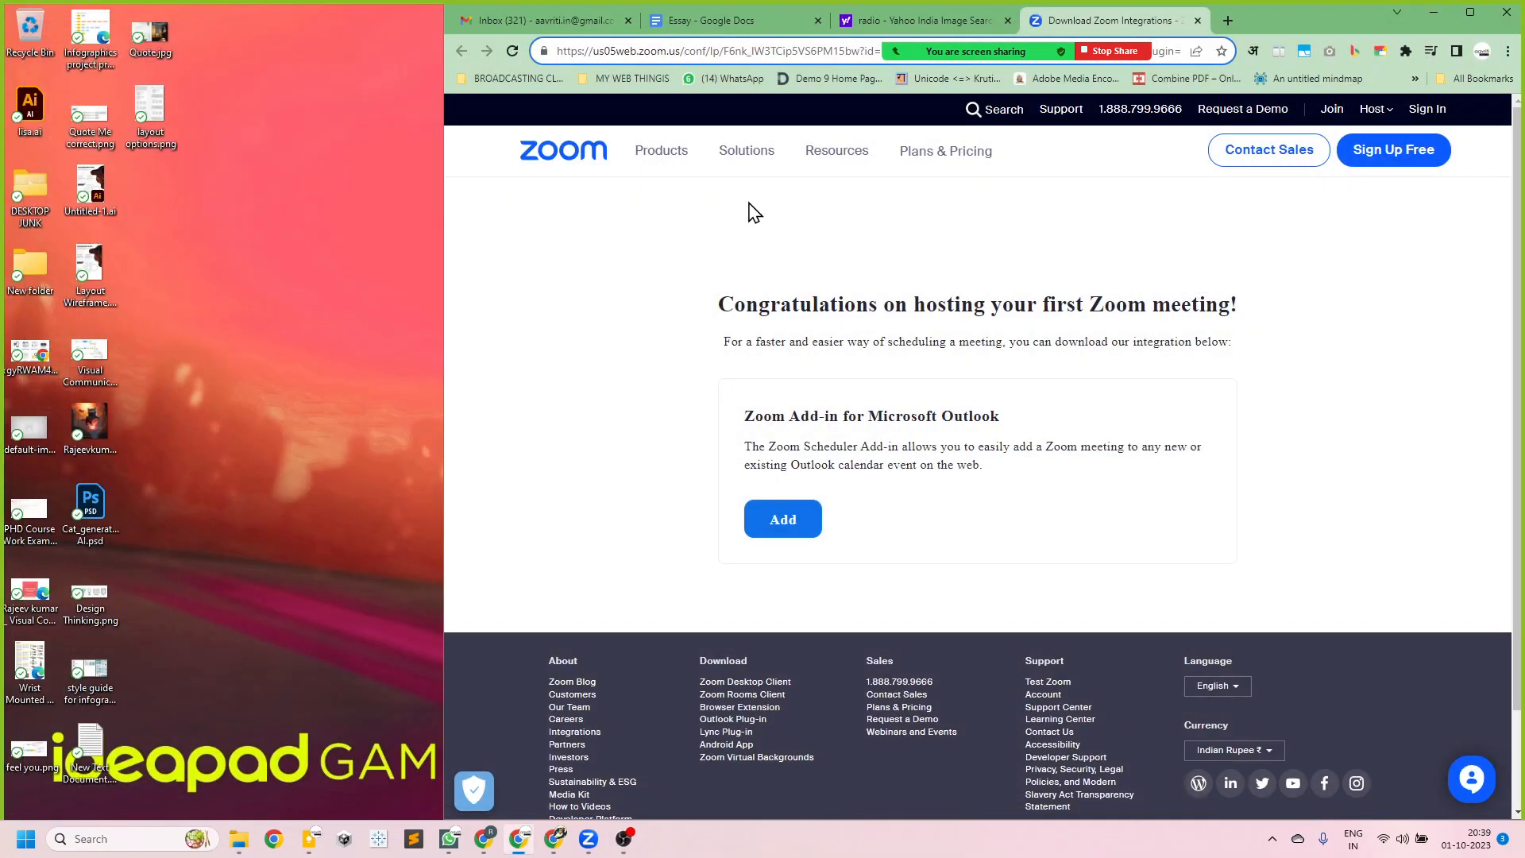
# - Minimize the browser to reach the desktop and reopen the lisa.ai drawing in Illustrator
pyautogui.click(1434, 12)
pyautogui.rightClick(201, 256)
pyautogui.click(273, 323)
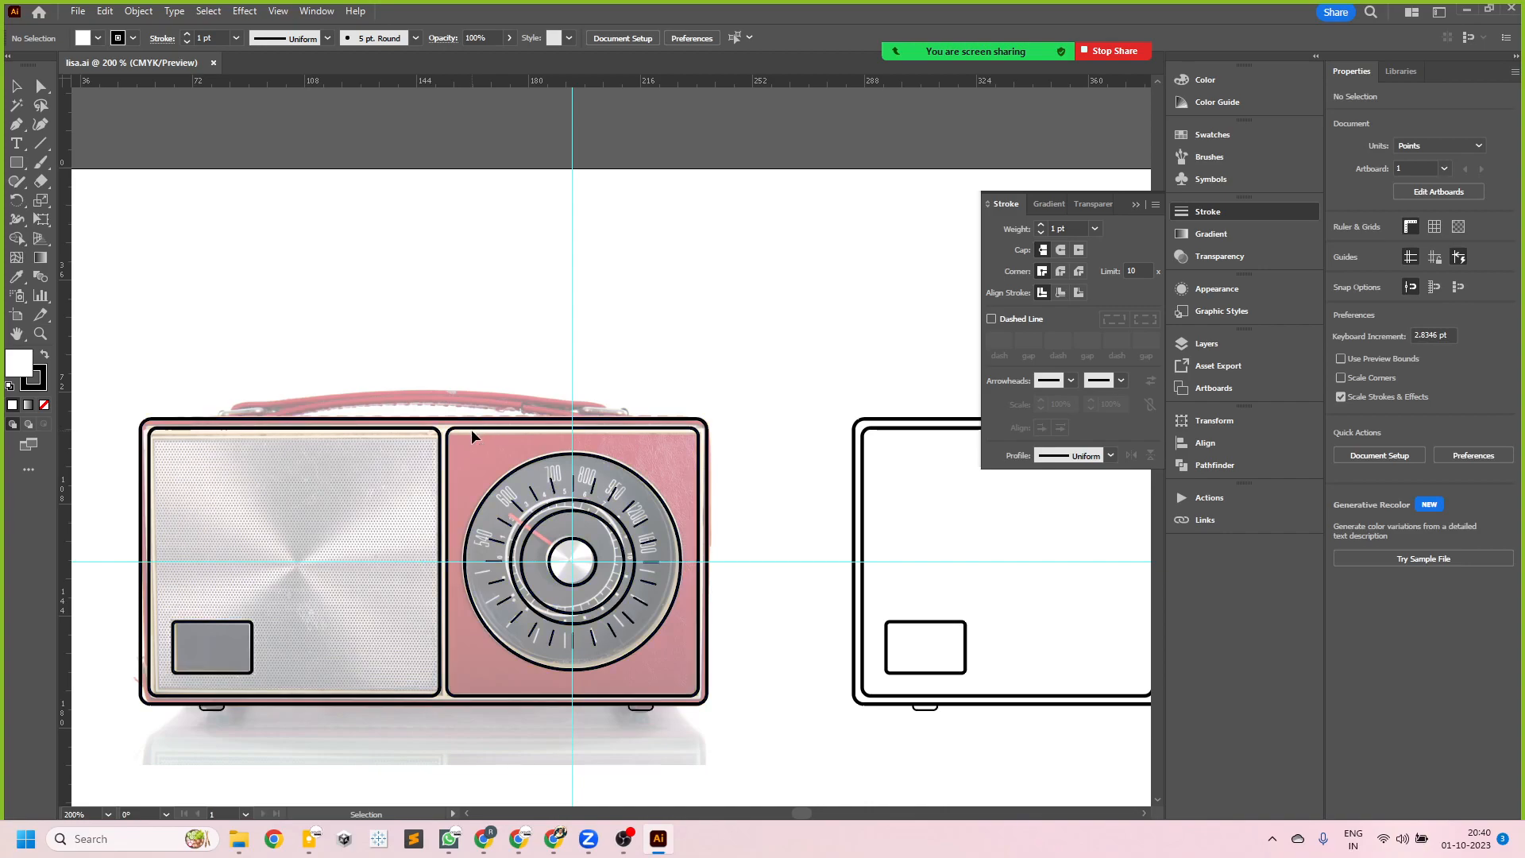
# - Open the radio01 symbol over the photo for editing and collapse the floating stroke settings to clear the area around the handle
pyautogui.doubleClick(447, 470)
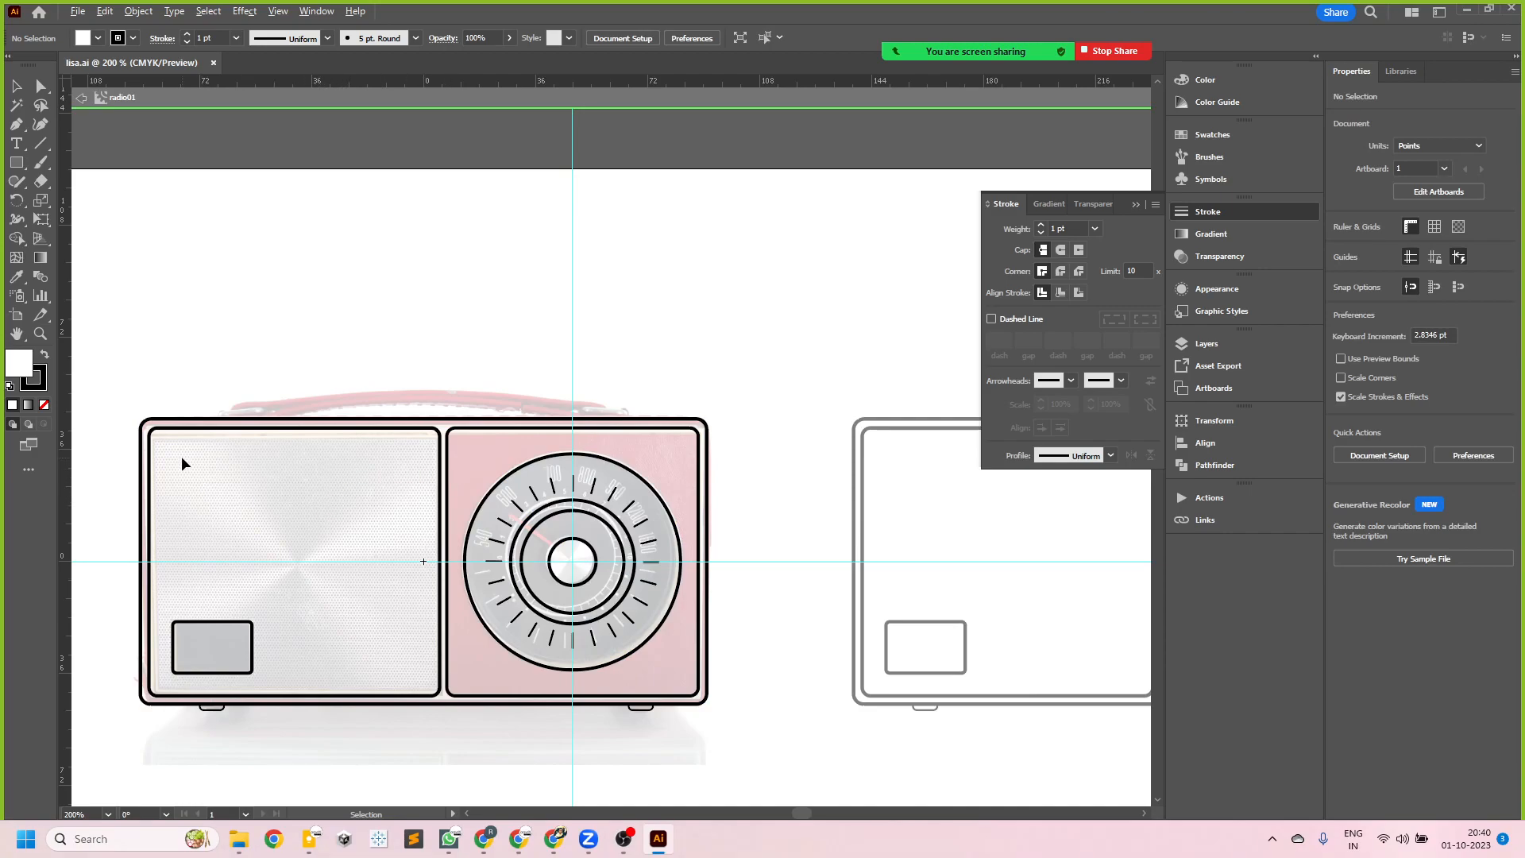
pyautogui.scroll(1, 185, 441)
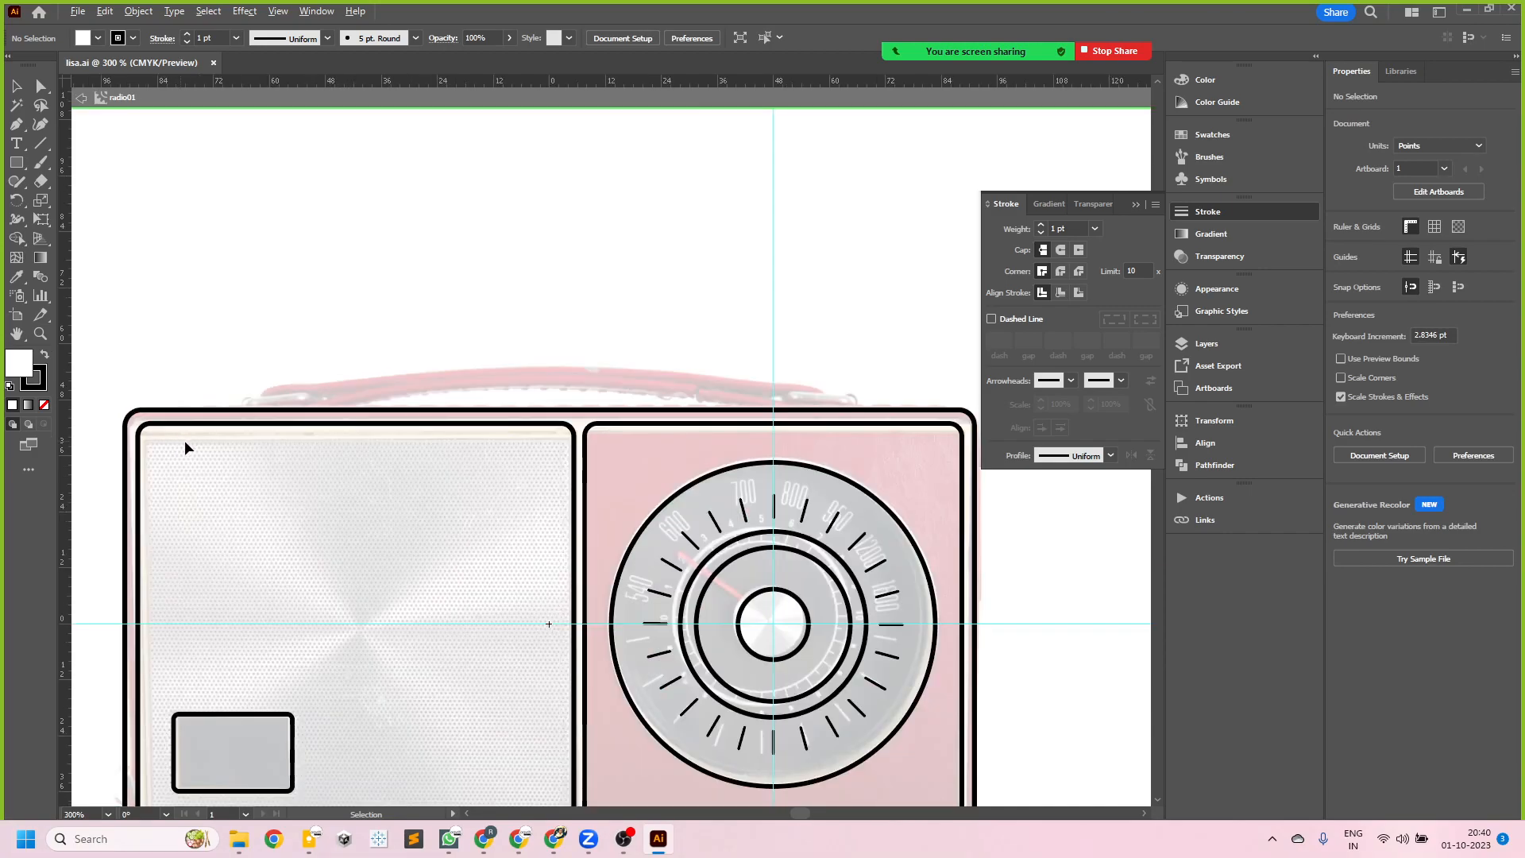
pyautogui.click(1133, 205)
pyautogui.scroll(1, 306, 413)
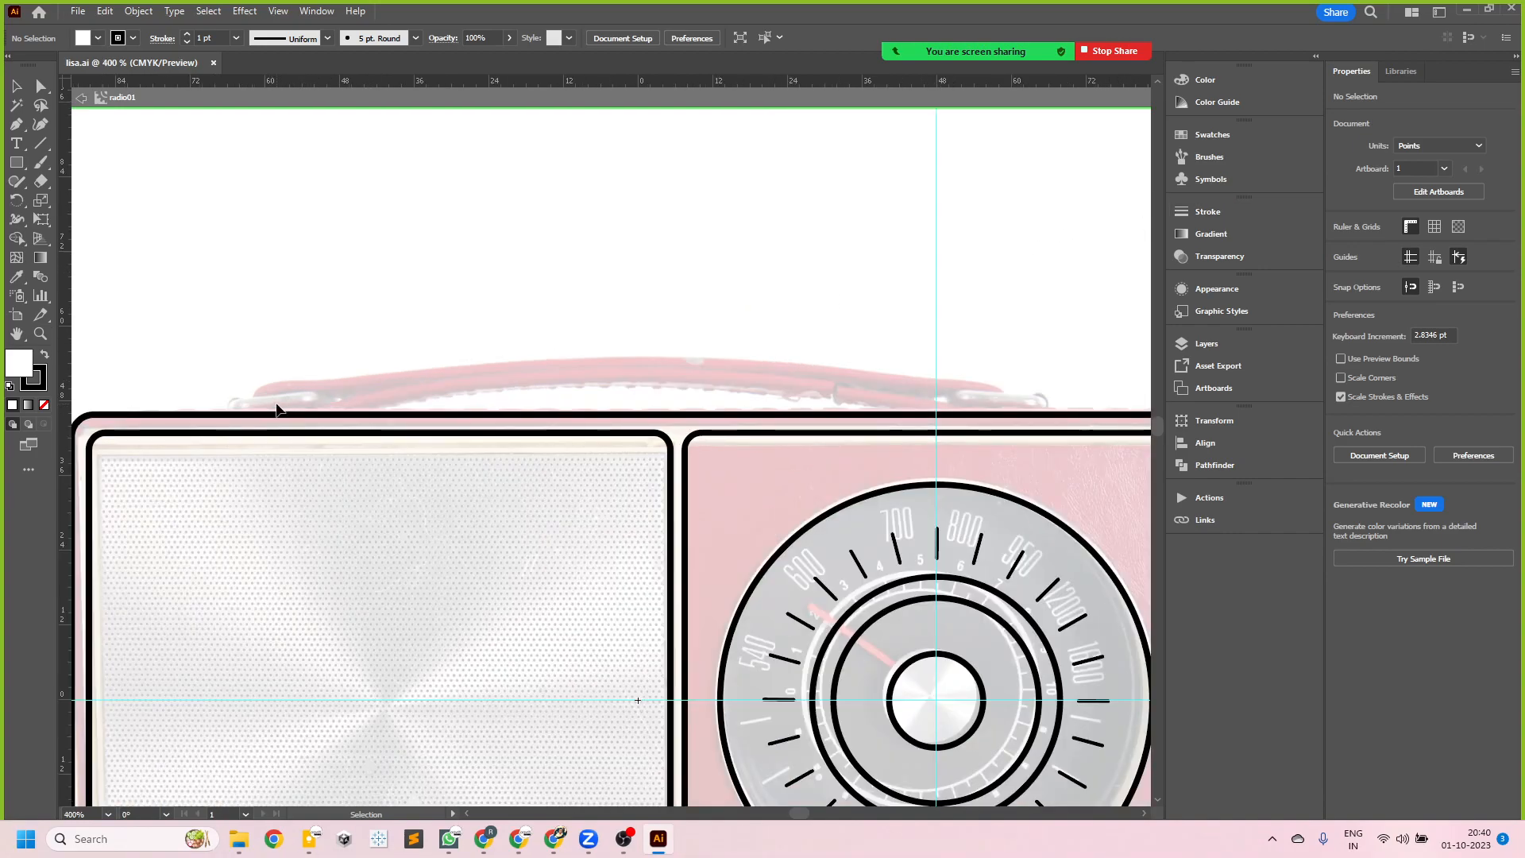
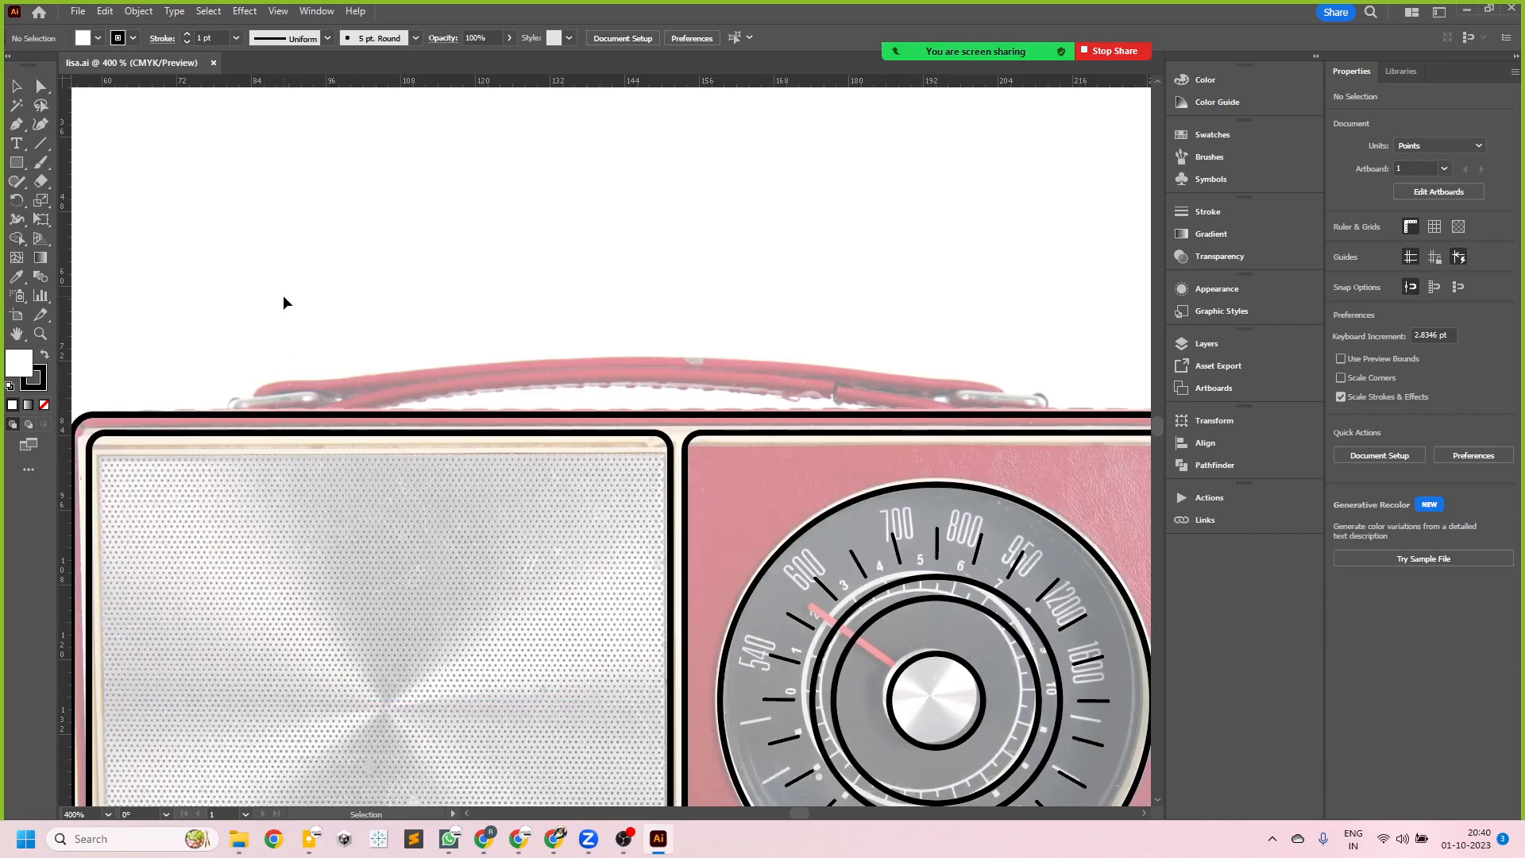
# - Try to open the radio01 symbol over the photo for editing from its top edge and left corner, and leave symbol editing
pyautogui.keyDown('alt'); pyautogui.scroll(-2, 293, 356); pyautogui.keyUp('alt')
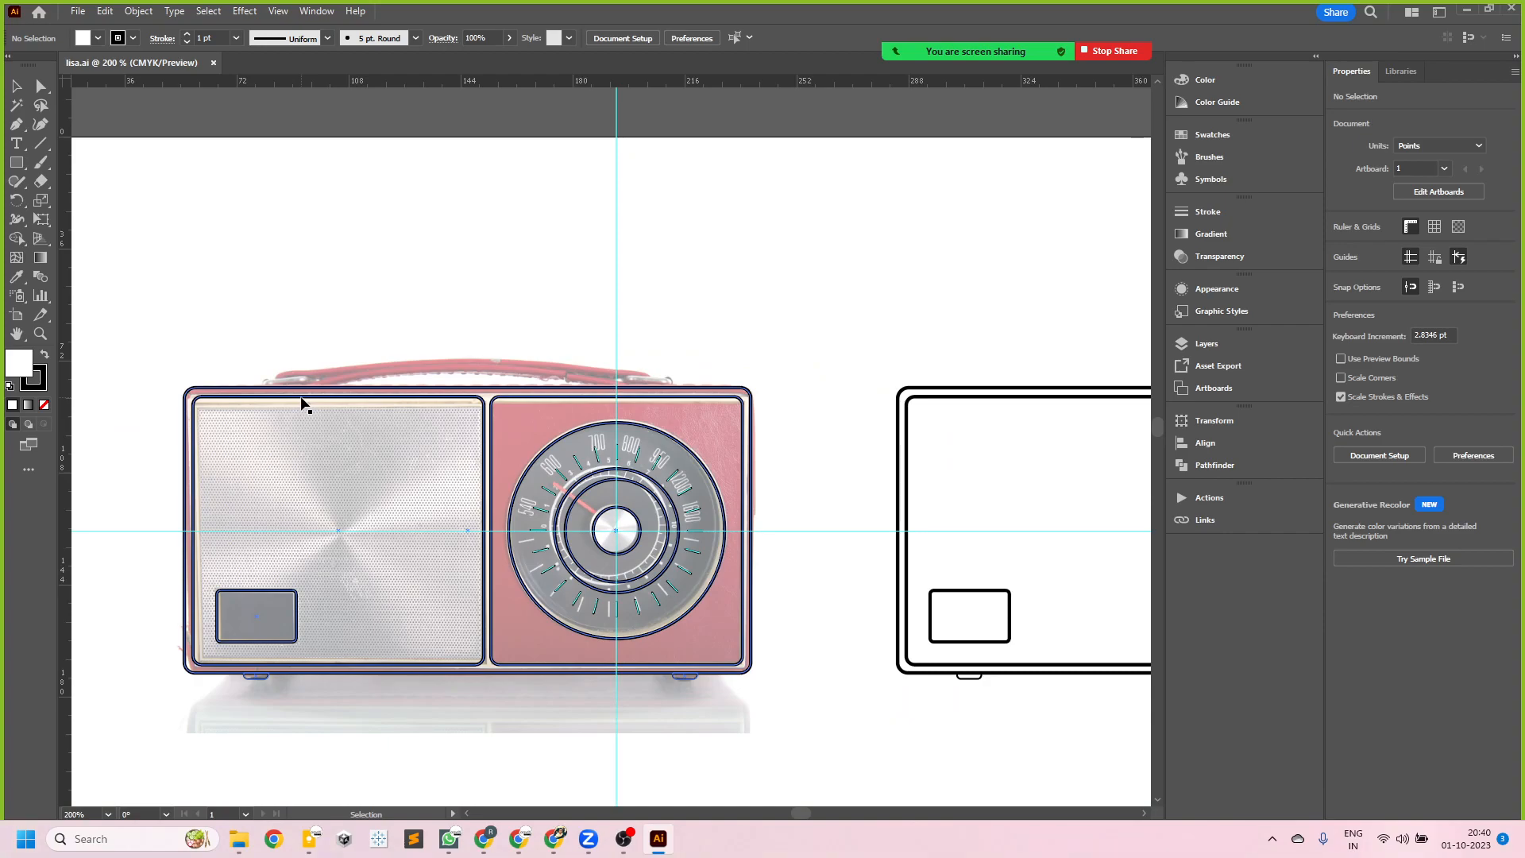
pyautogui.hscroll(5, 318, 429)
pyautogui.moveTo(345, 463); pyautogui.dragTo(710, 469)
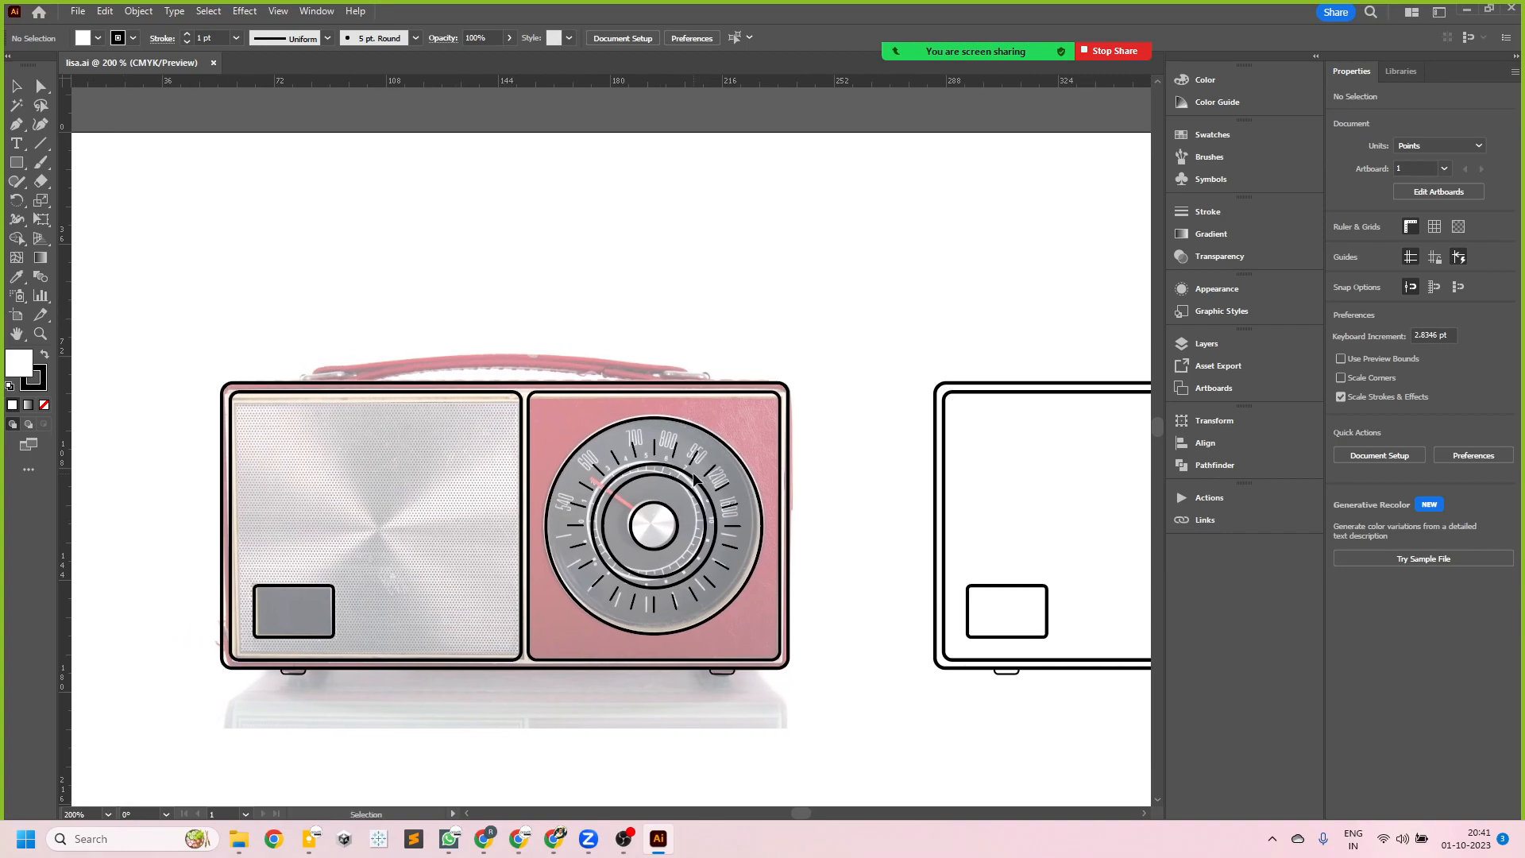
pyautogui.scroll(2, 592, 557)
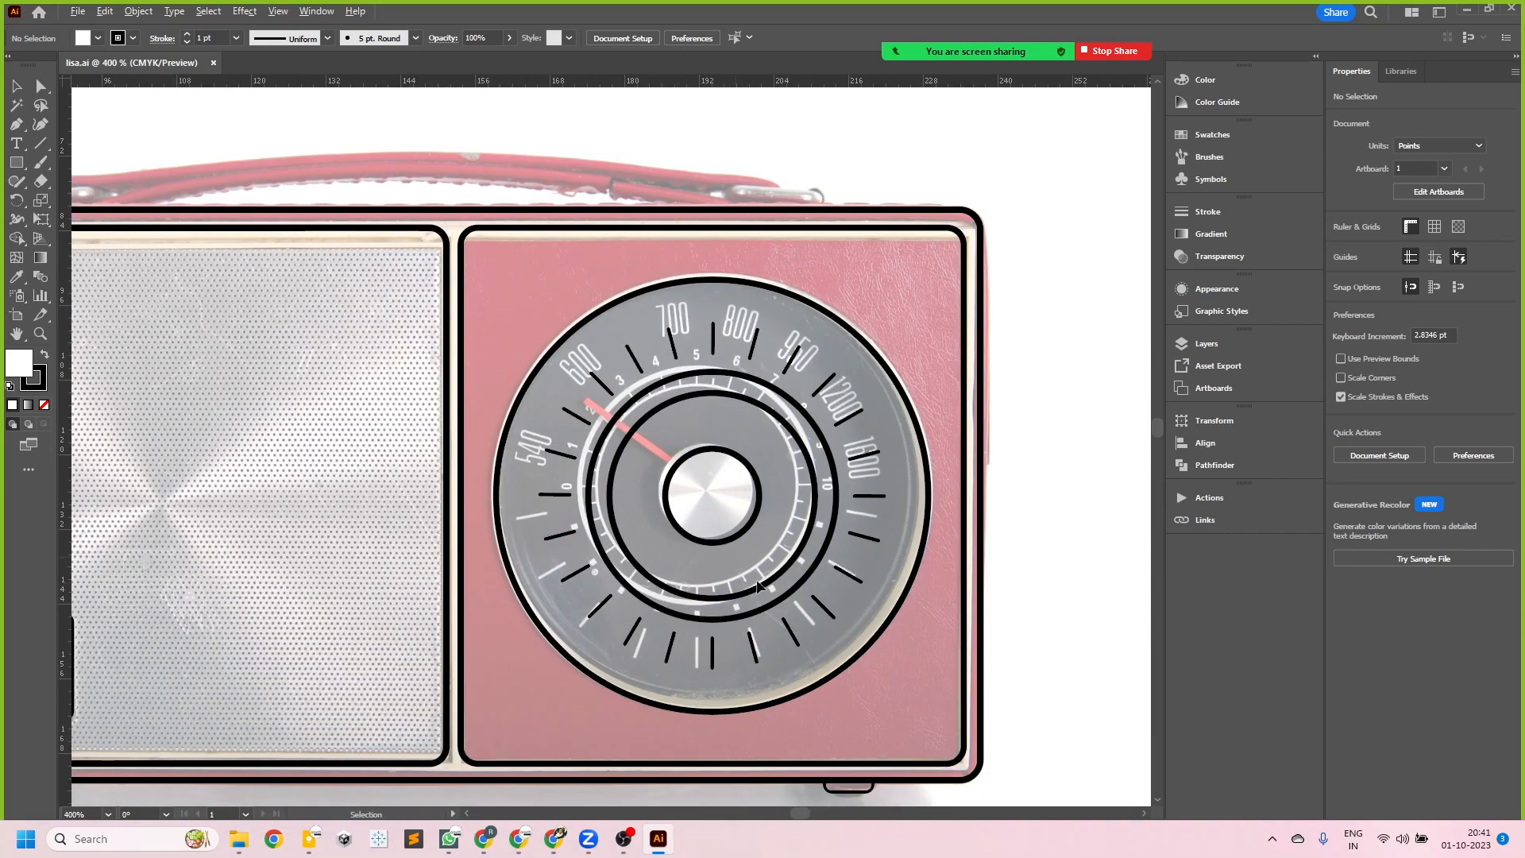
pyautogui.scroll(-2, 750, 565)
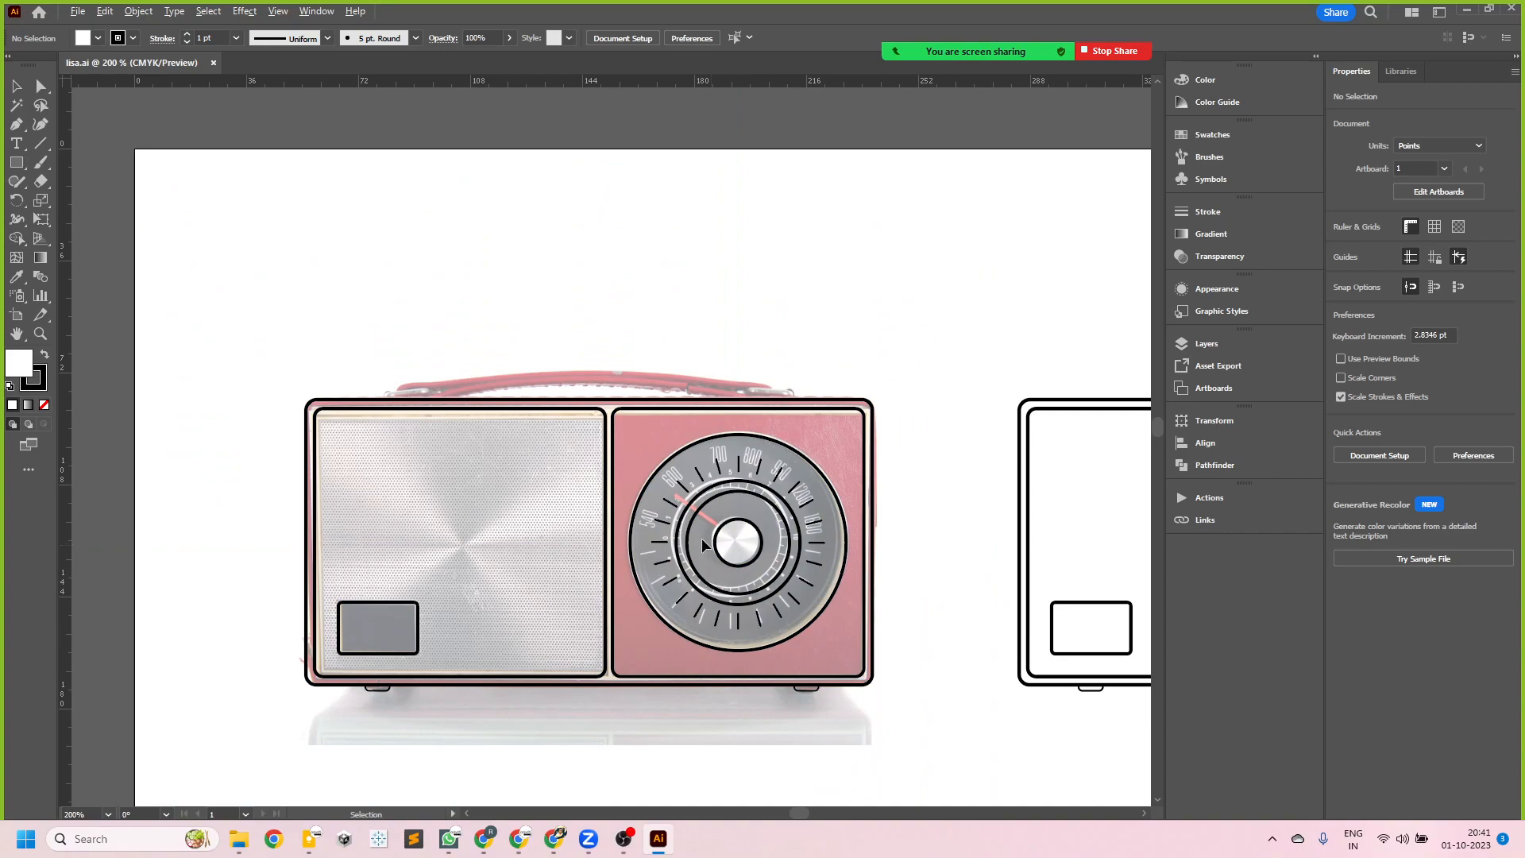
pyautogui.click(495, 414)
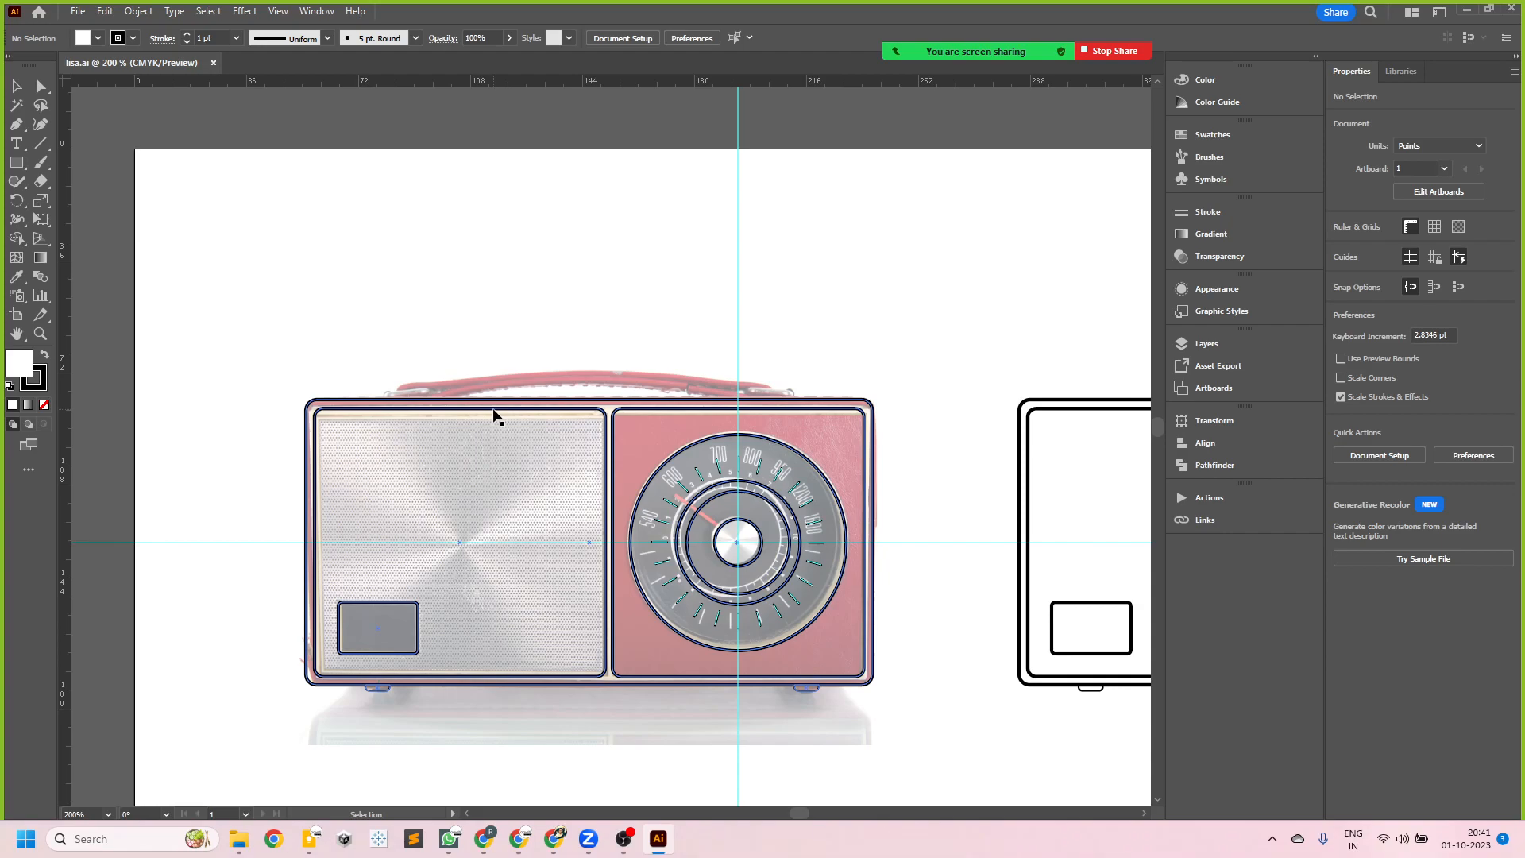
pyautogui.doubleClick(494, 409)
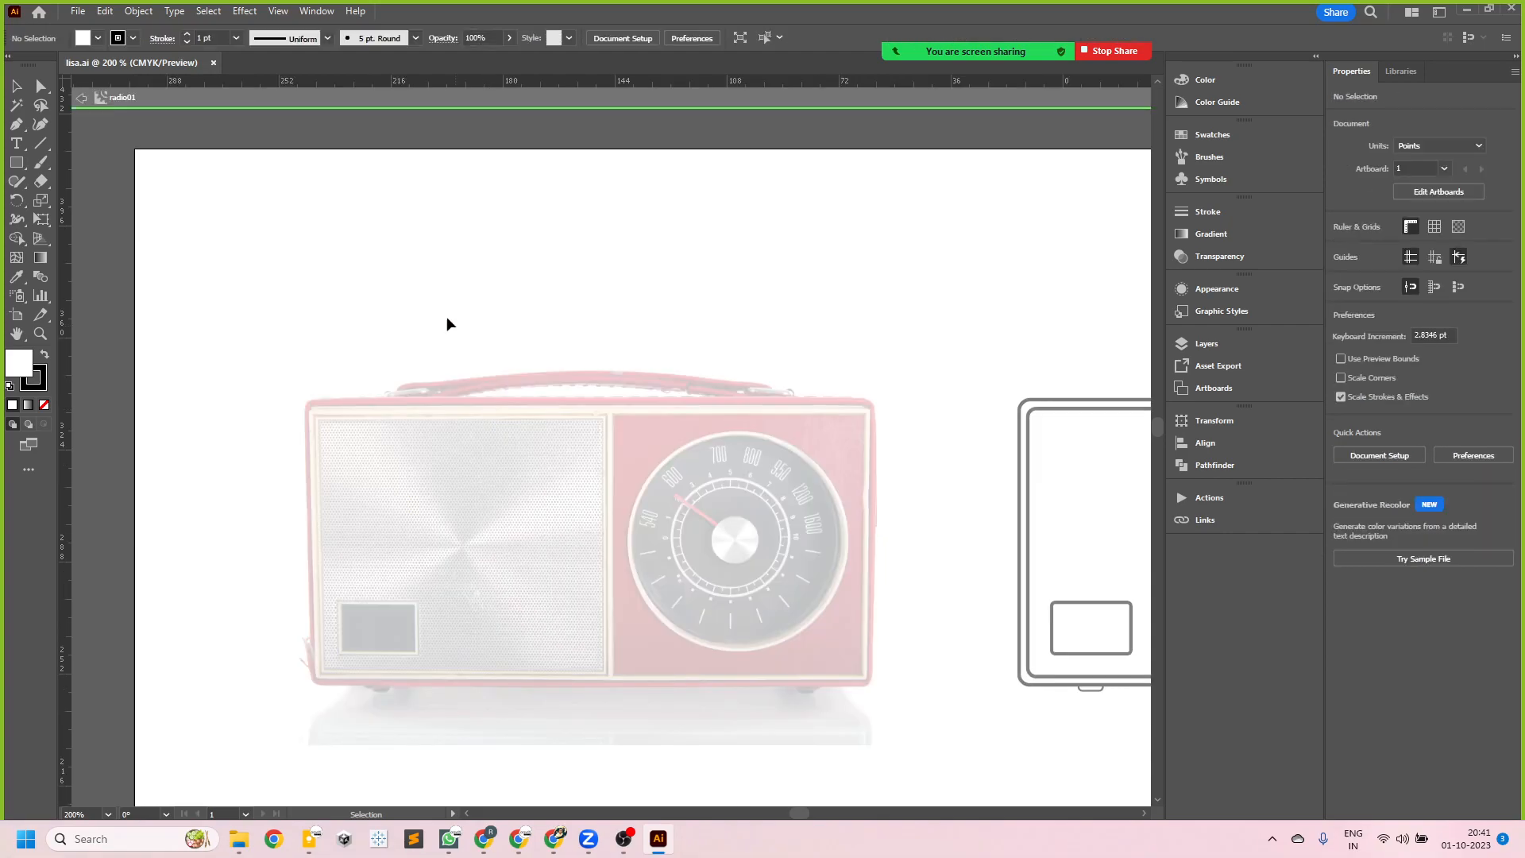
pyautogui.doubleClick(402, 285)
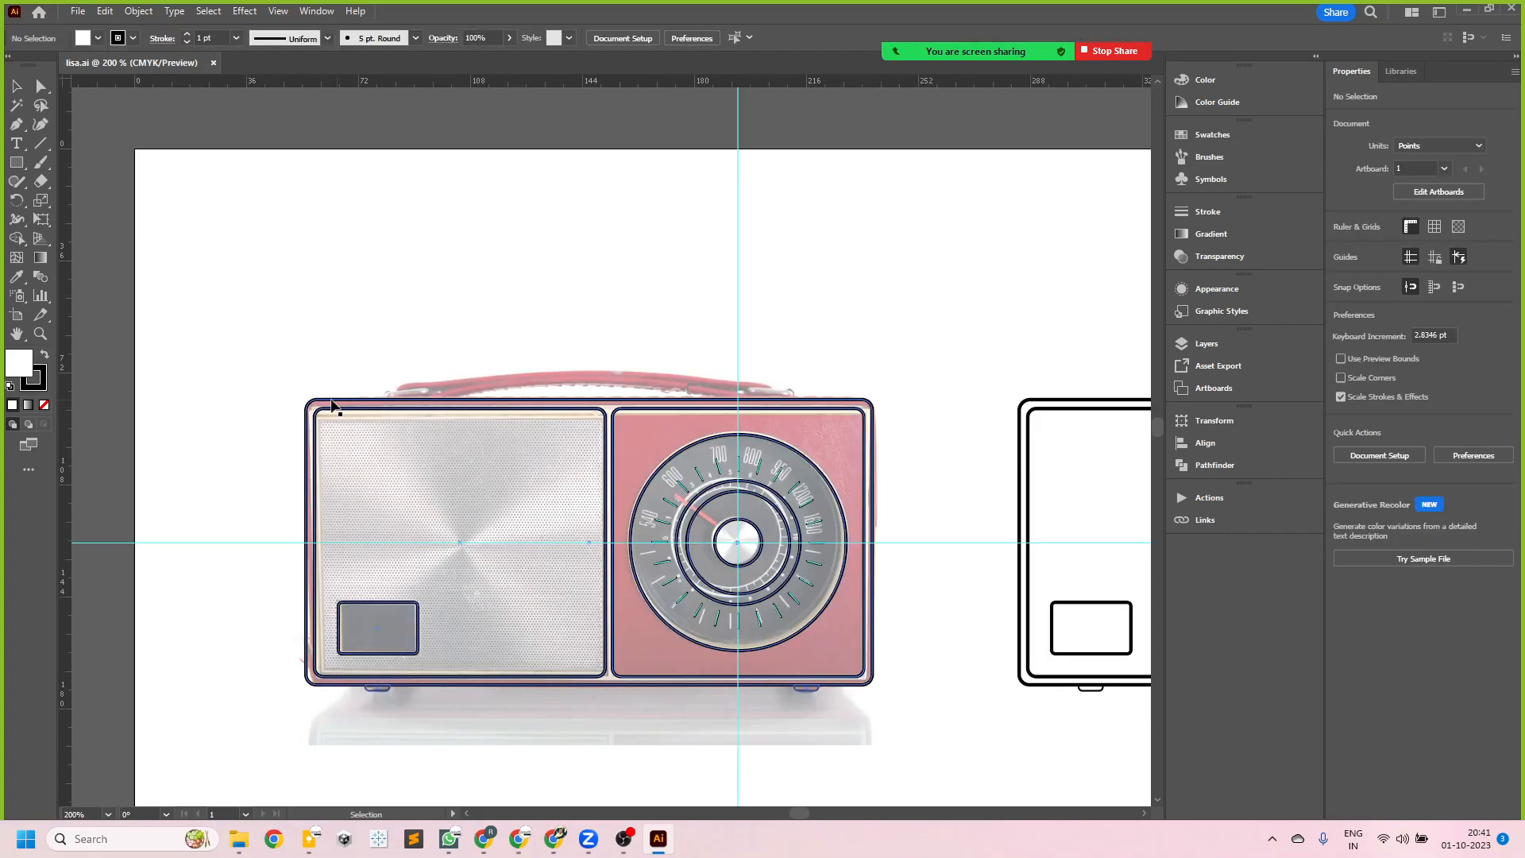
pyautogui.click(308, 420)
pyautogui.doubleClick(307, 413)
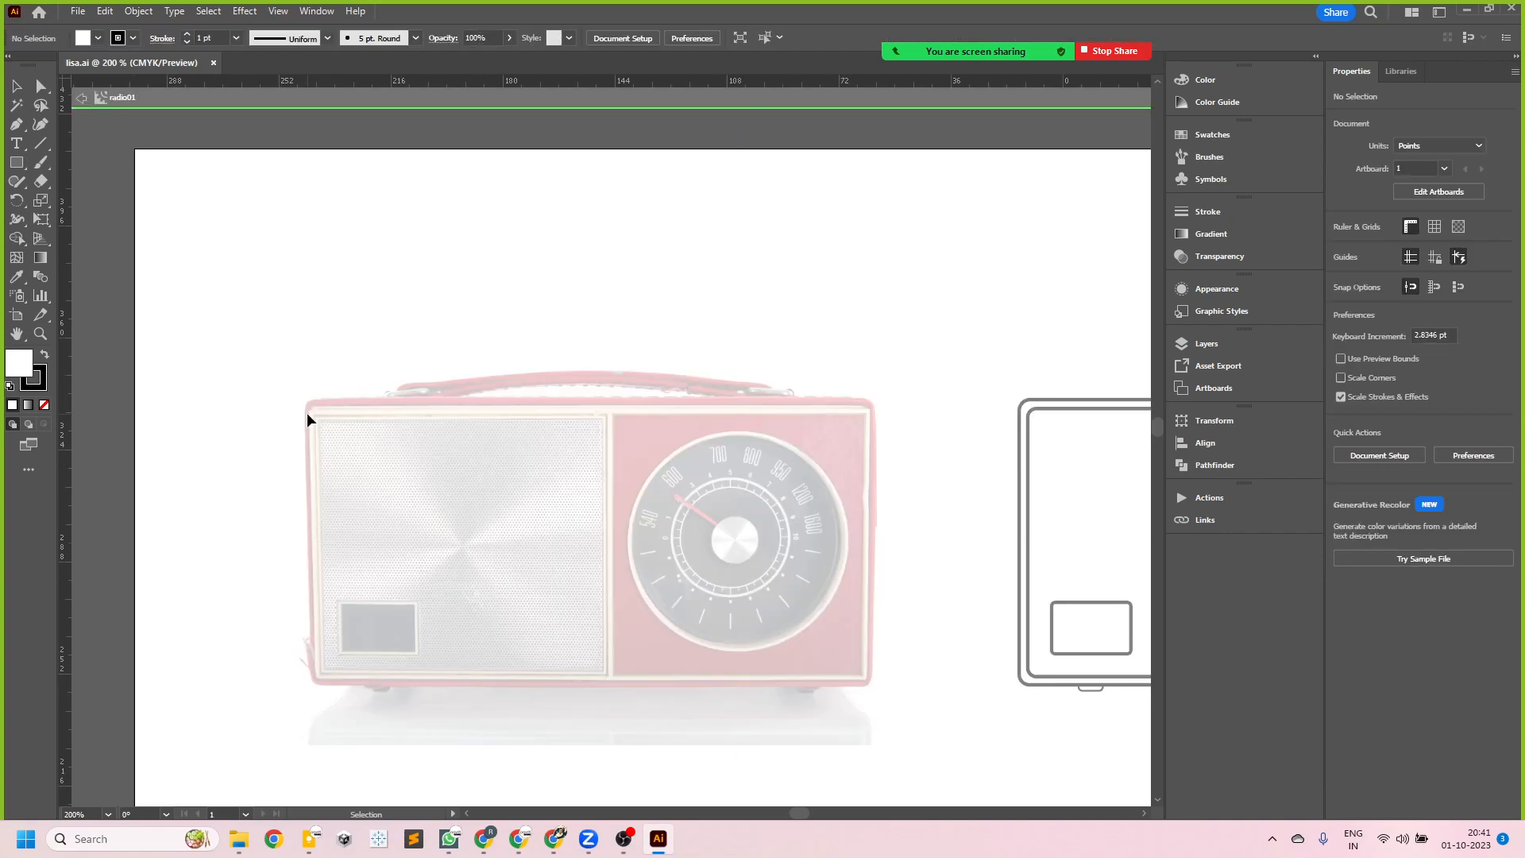
pyautogui.doubleClick(312, 298)
# - Try to open the radio01 symbol from its right edge, dismiss the meeting-time notice and leave symbol editing
pyautogui.scroll(-4, 440, 421)
pyautogui.scroll(5, 560, 522)
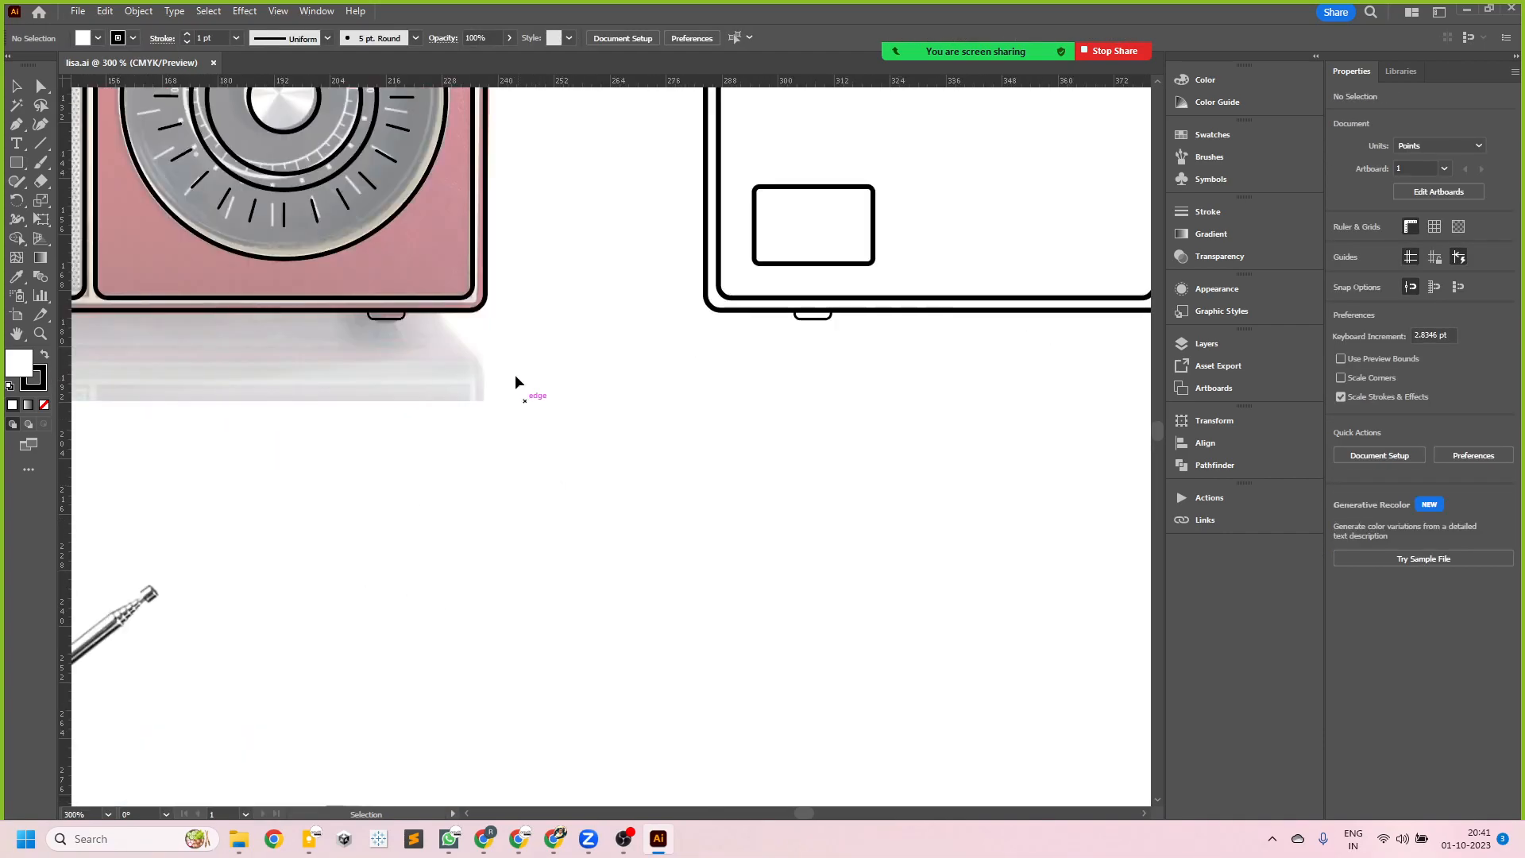
pyautogui.doubleClick(402, 207)
pyautogui.scroll(-3, 607, 455)
pyautogui.doubleClick(664, 416)
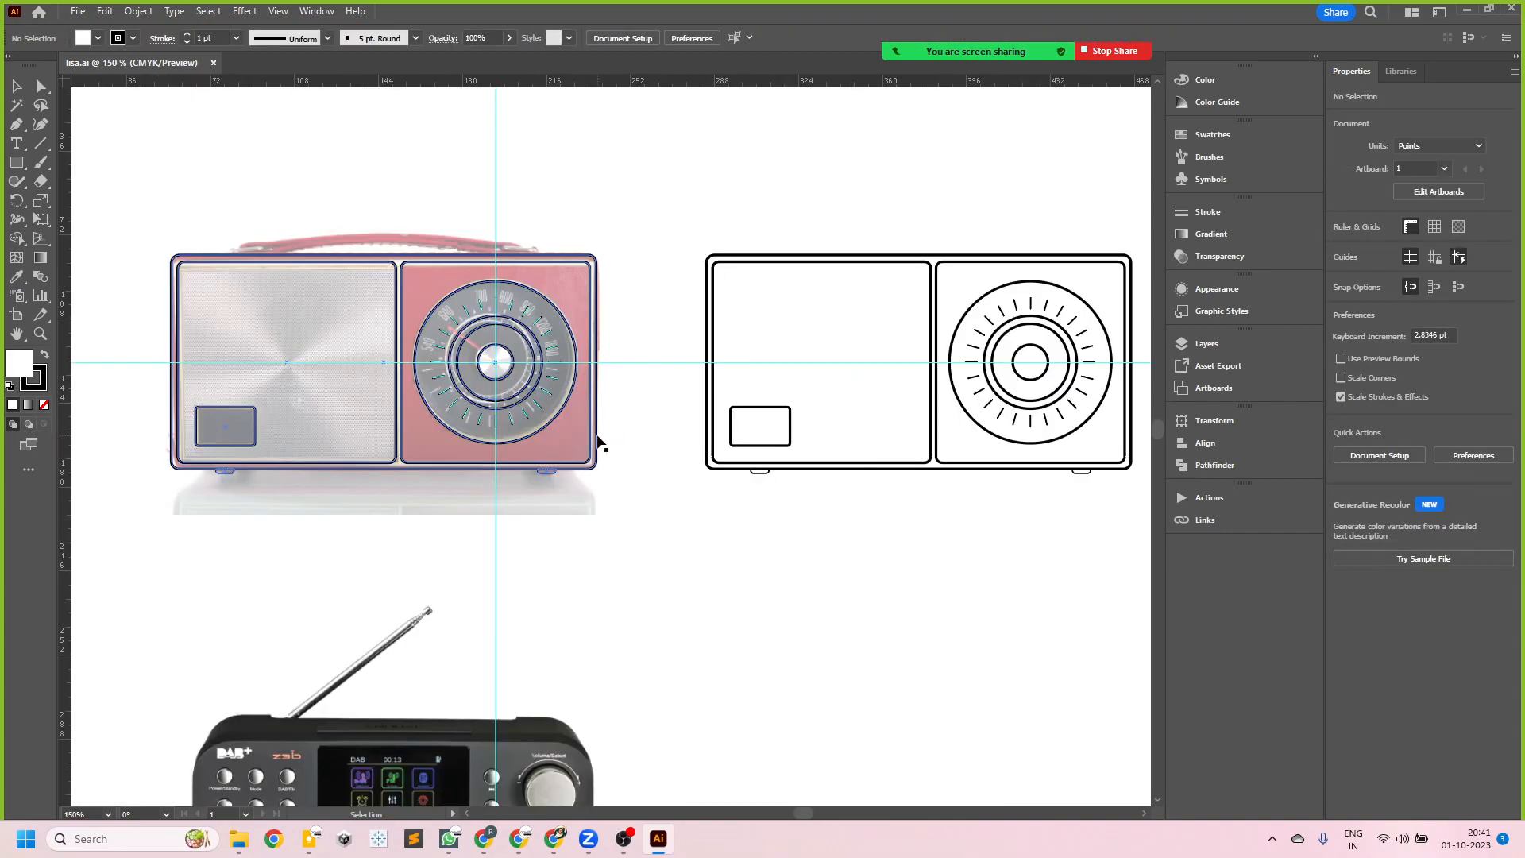
pyautogui.click(597, 436)
pyautogui.doubleClick(598, 437)
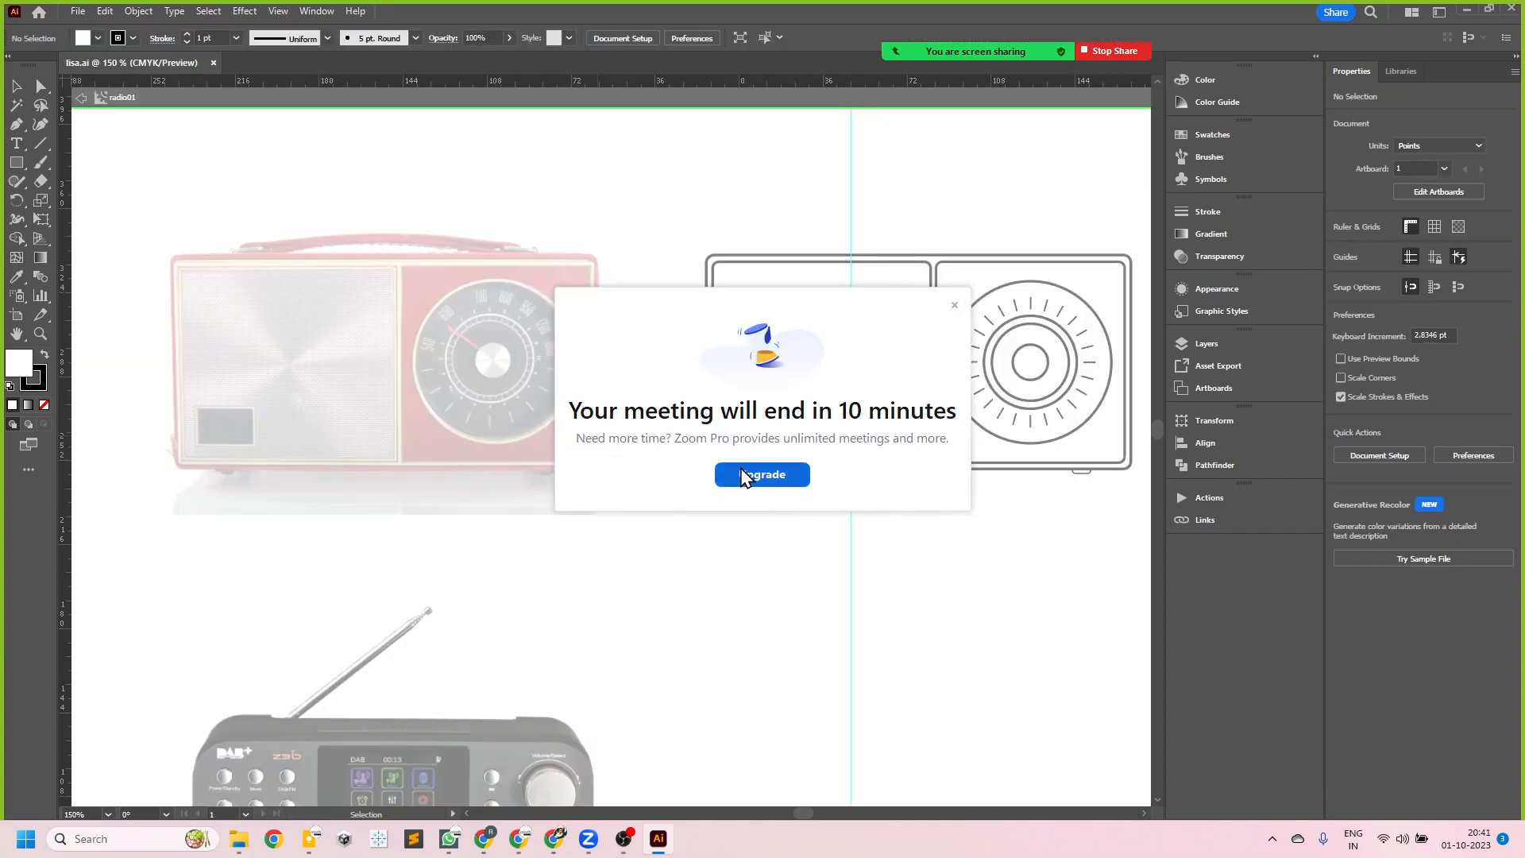
pyautogui.click(954, 306)
pyautogui.doubleClick(609, 408)
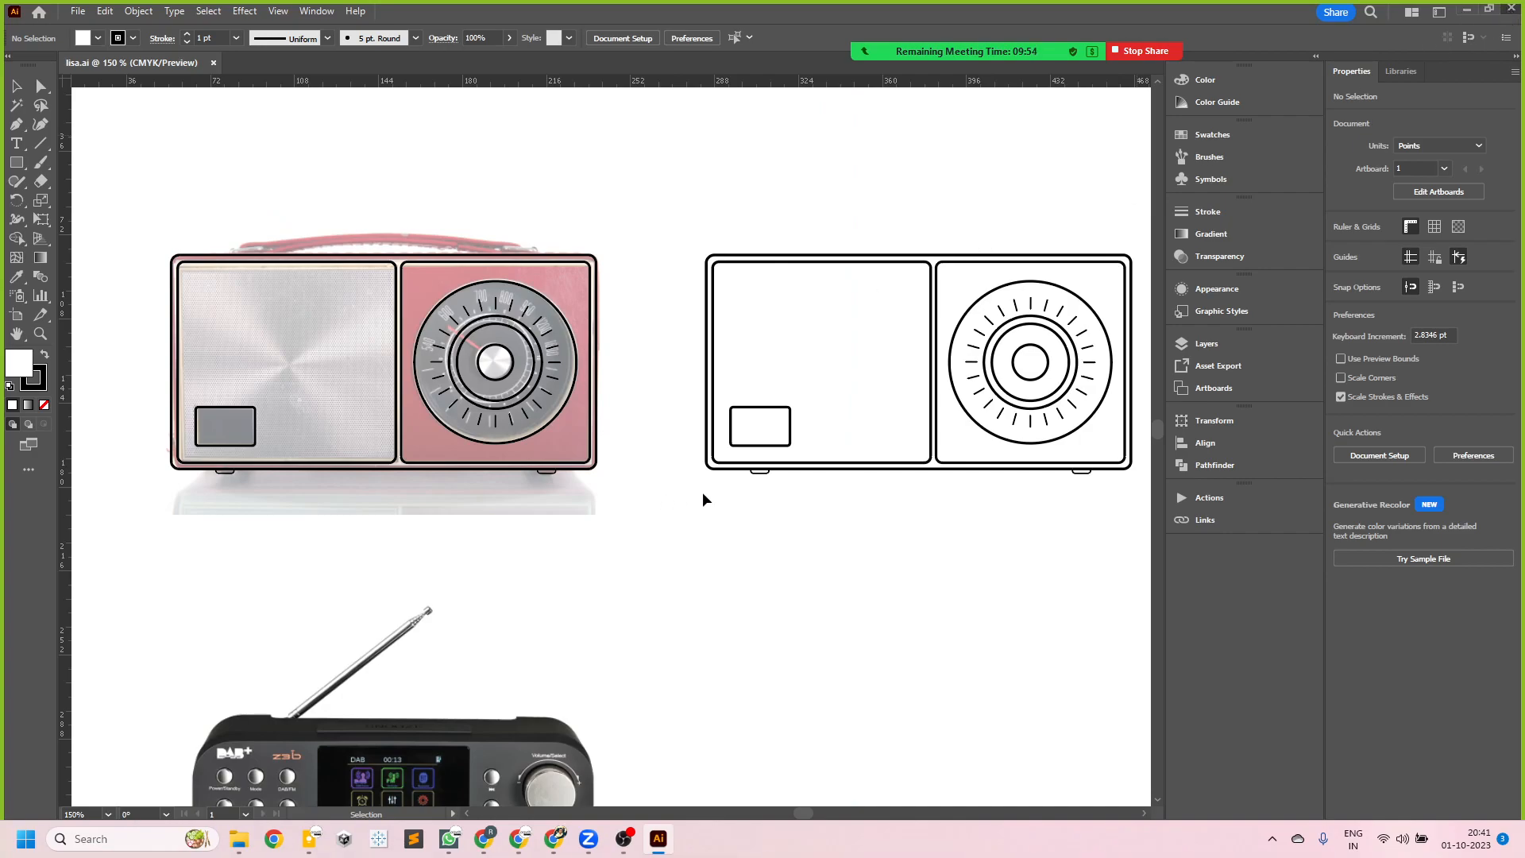
# - Quit Illustrator and reopen the lisa.ai drawing from the desktop
pyautogui.hotkey('ctrl', 'q')
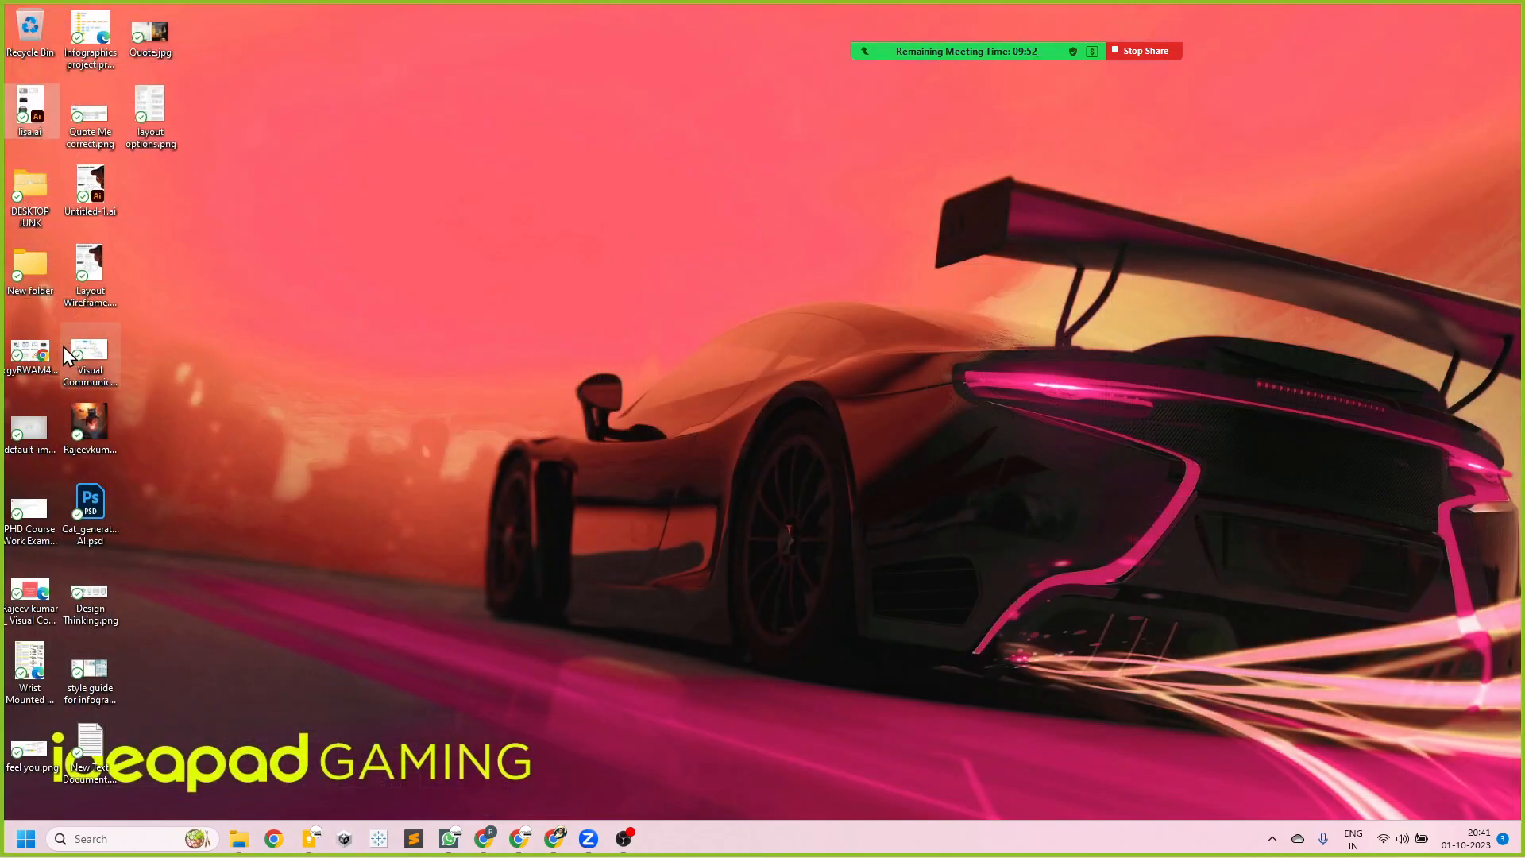
pyautogui.doubleClick(34, 115)
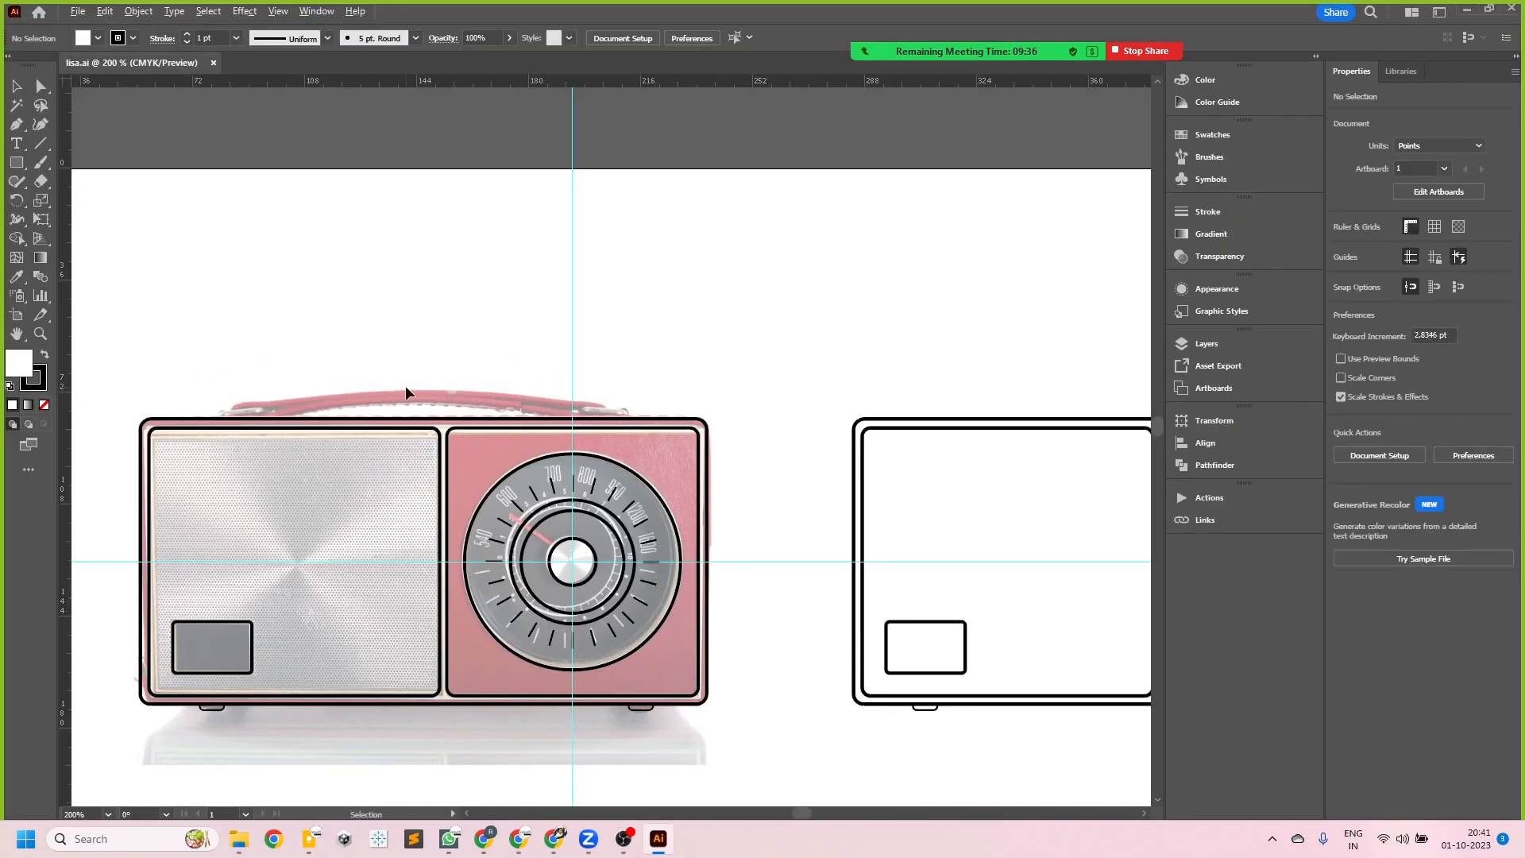
pyautogui.scroll(-1, 459, 402)
pyautogui.scroll(-2, 459, 402)
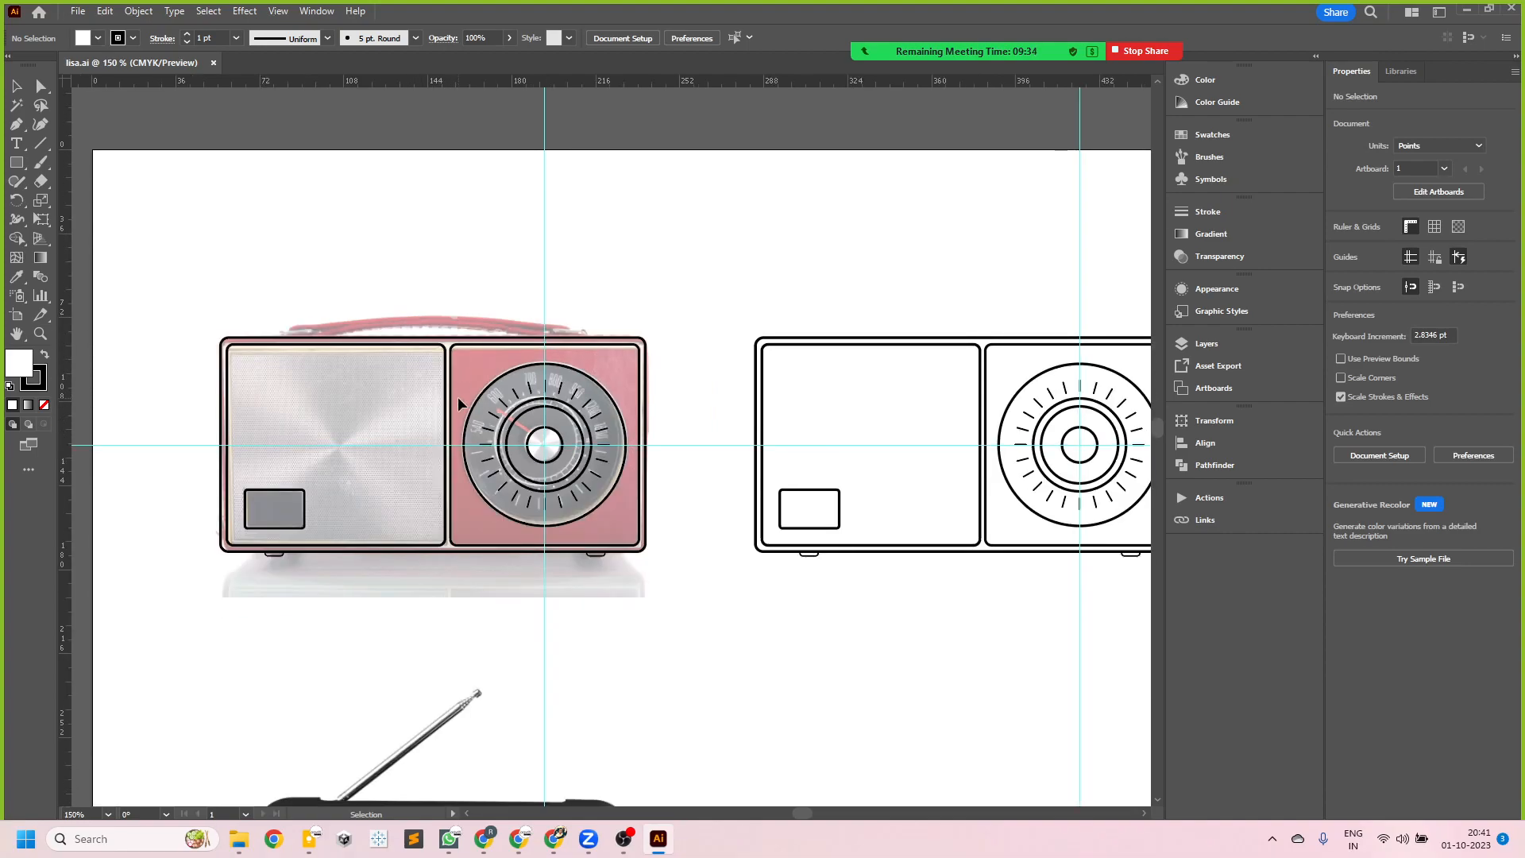
pyautogui.click(458, 345)
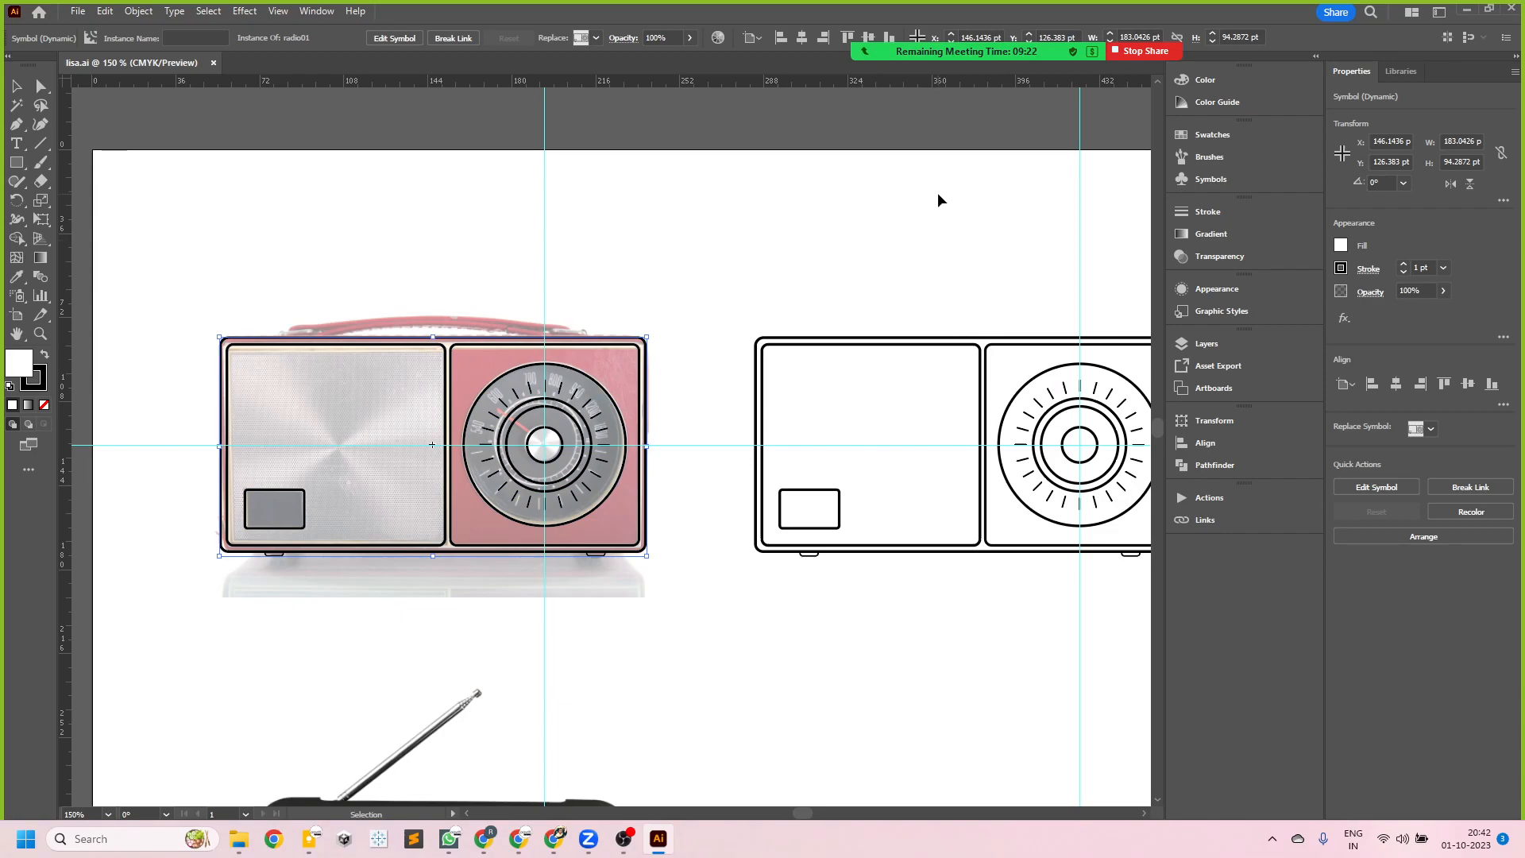
pyautogui.click(322, 11)
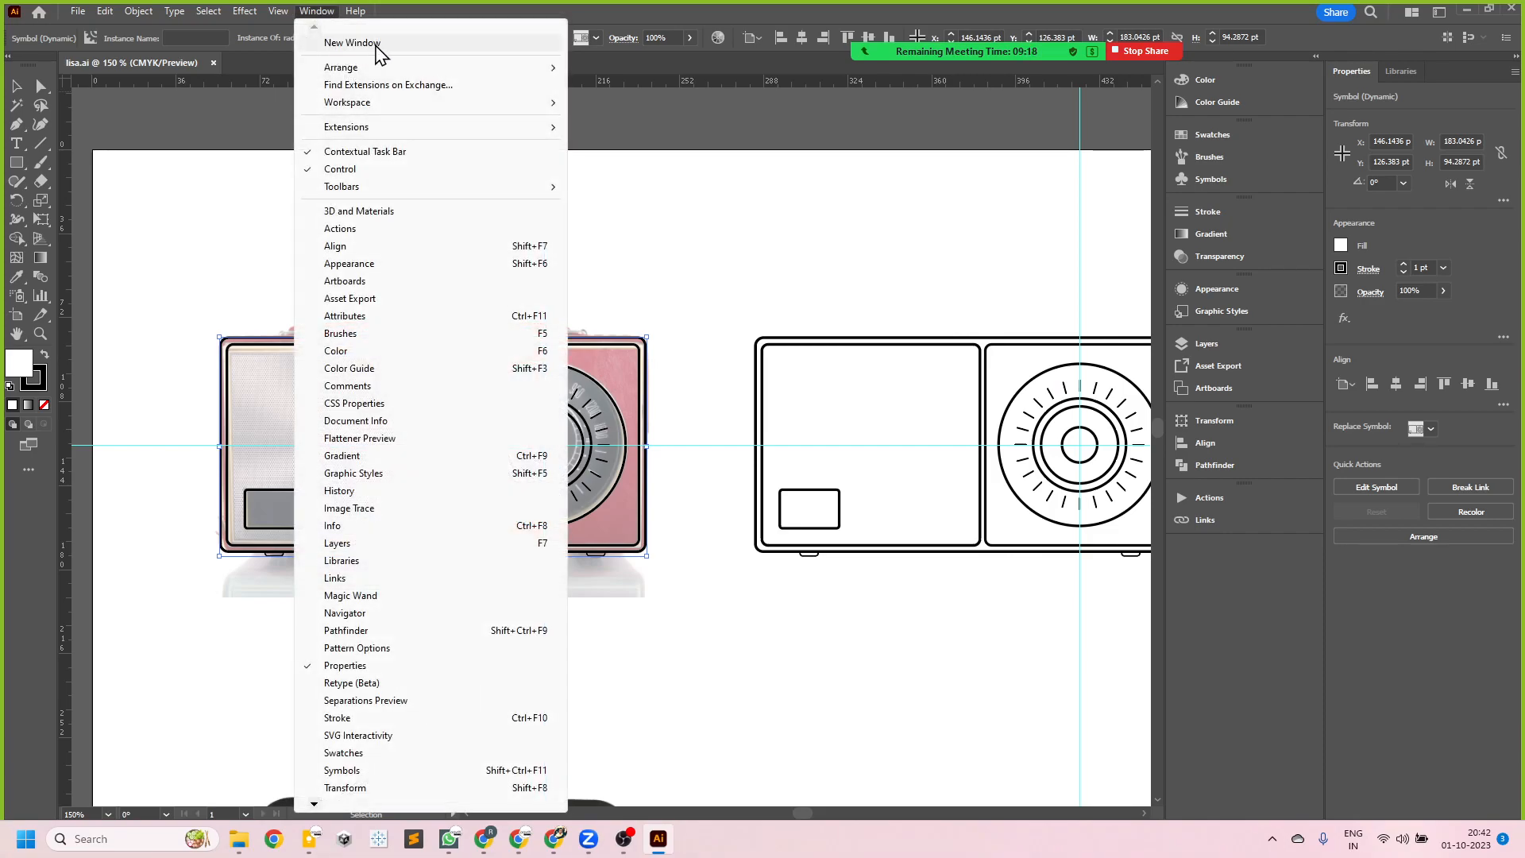
pyautogui.moveTo(385, 103)
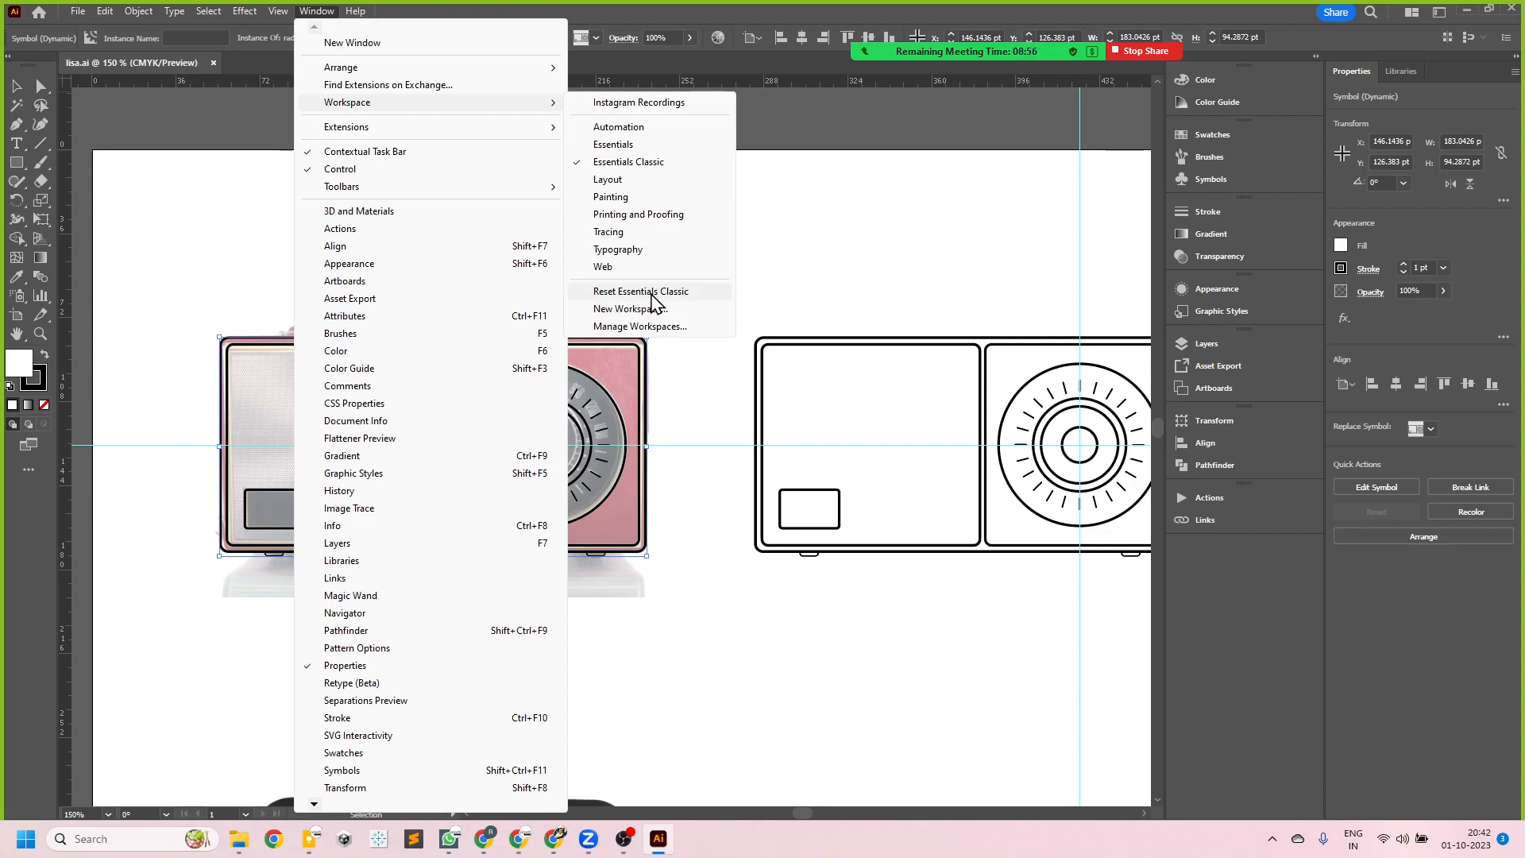
pyautogui.click(478, 13)
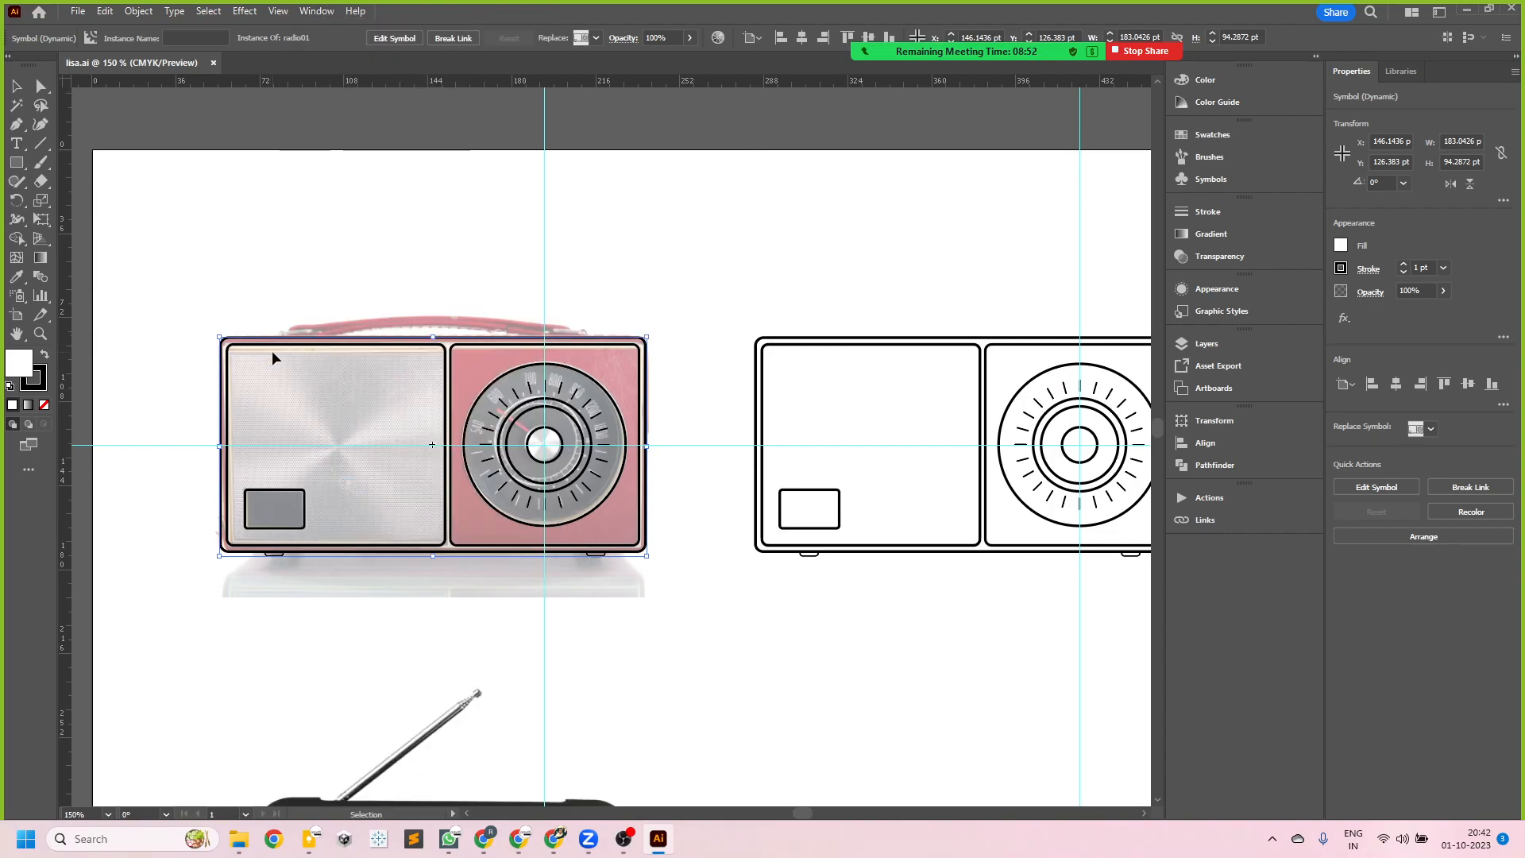
pyautogui.scroll(1, 339, 373)
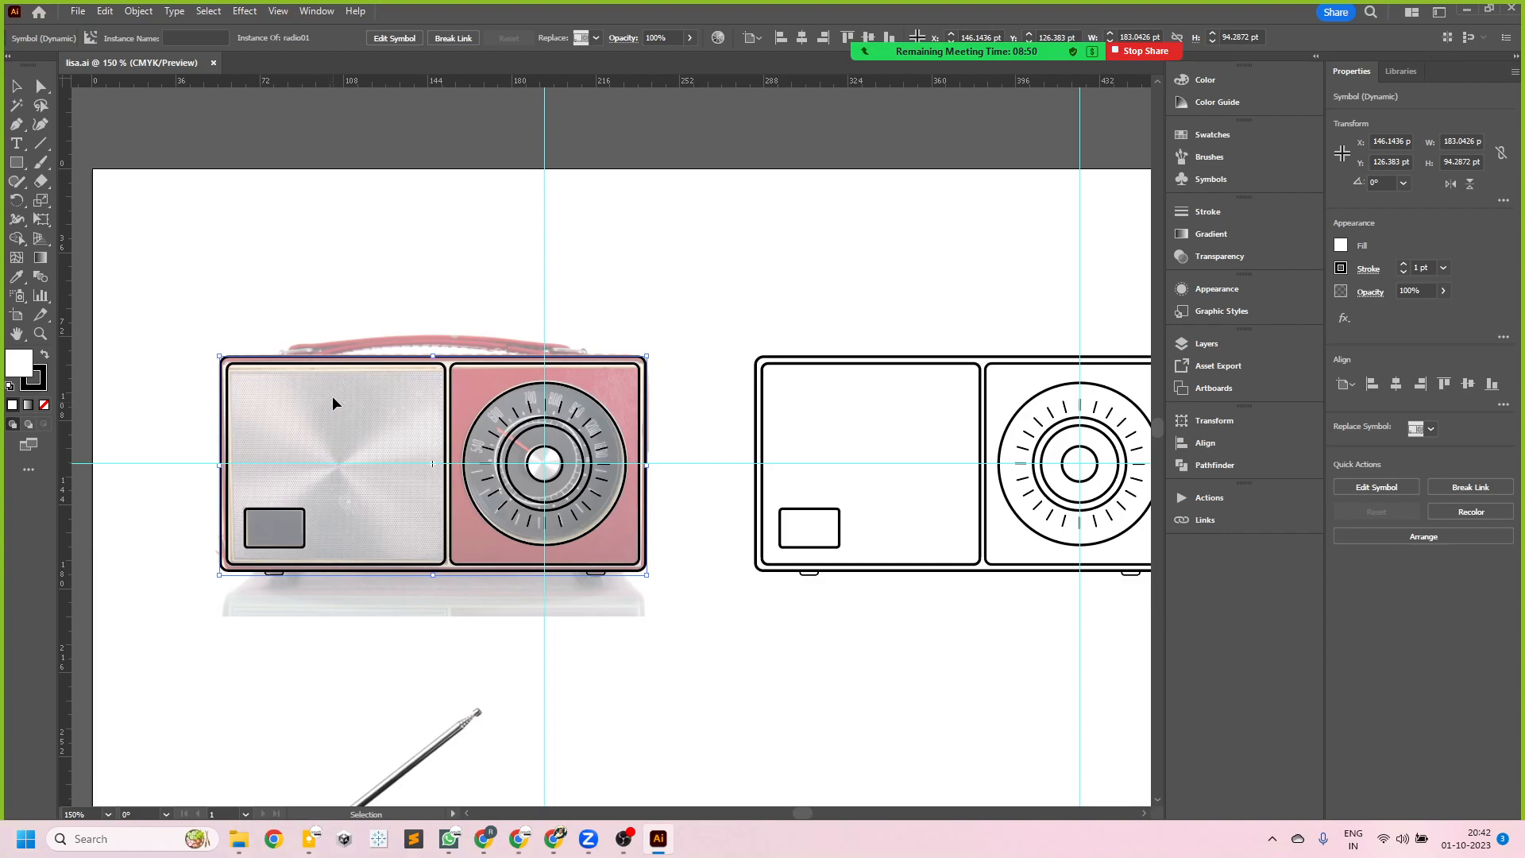
# - Open the radio01 symbol instance over the photo for editing
pyautogui.click(333, 361)
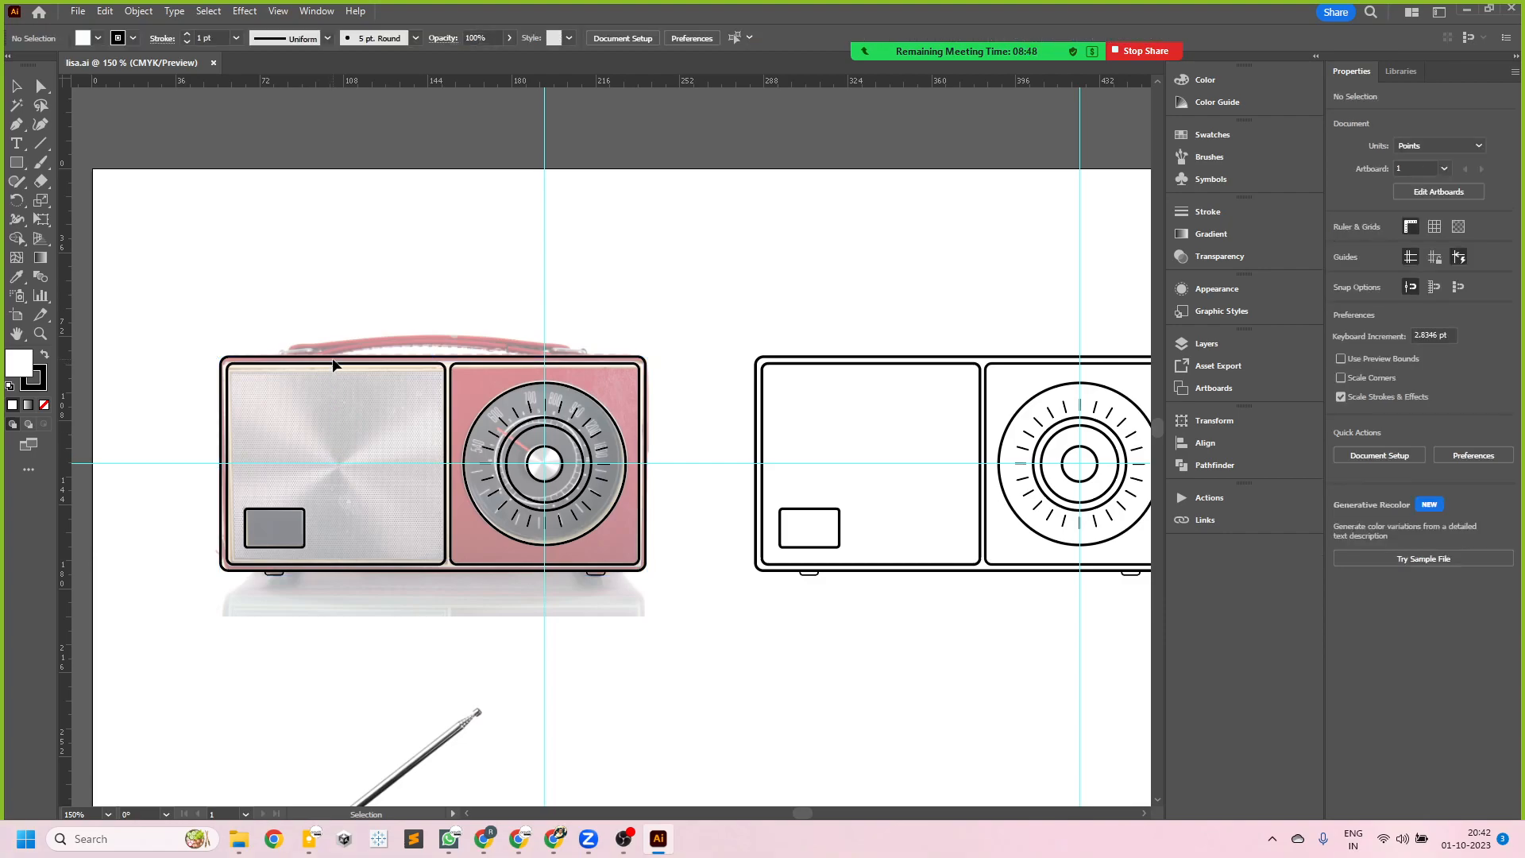
pyautogui.click(339, 363)
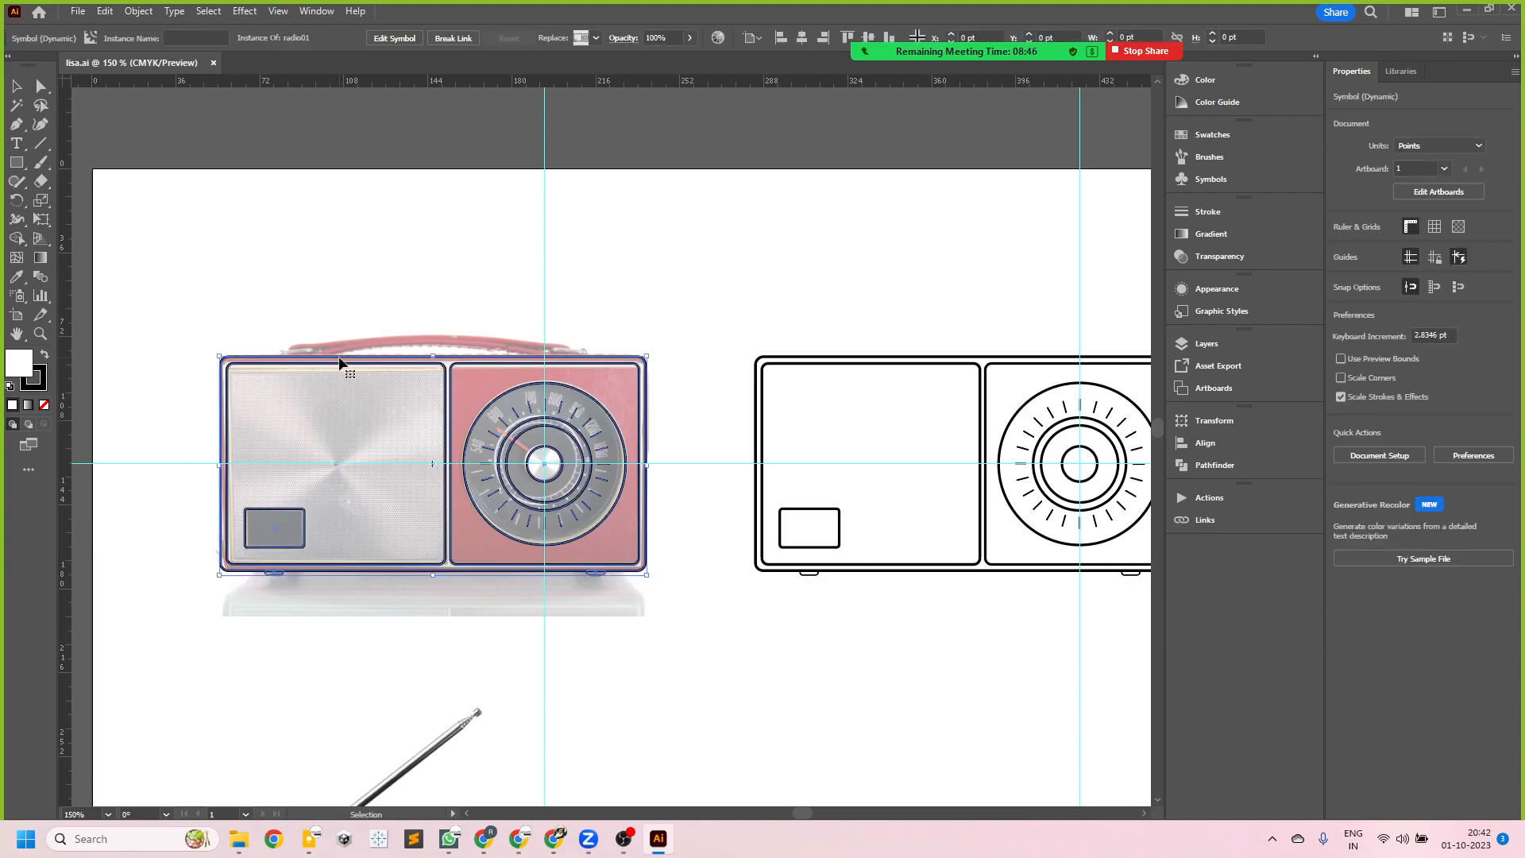
pyautogui.doubleClick(339, 363)
# - Draw a rectangle about 18 by 3 pt on the radio's top edge at the handle's left end
pyautogui.scroll(2, 355, 406)
pyautogui.scroll(-1, 596, 385)
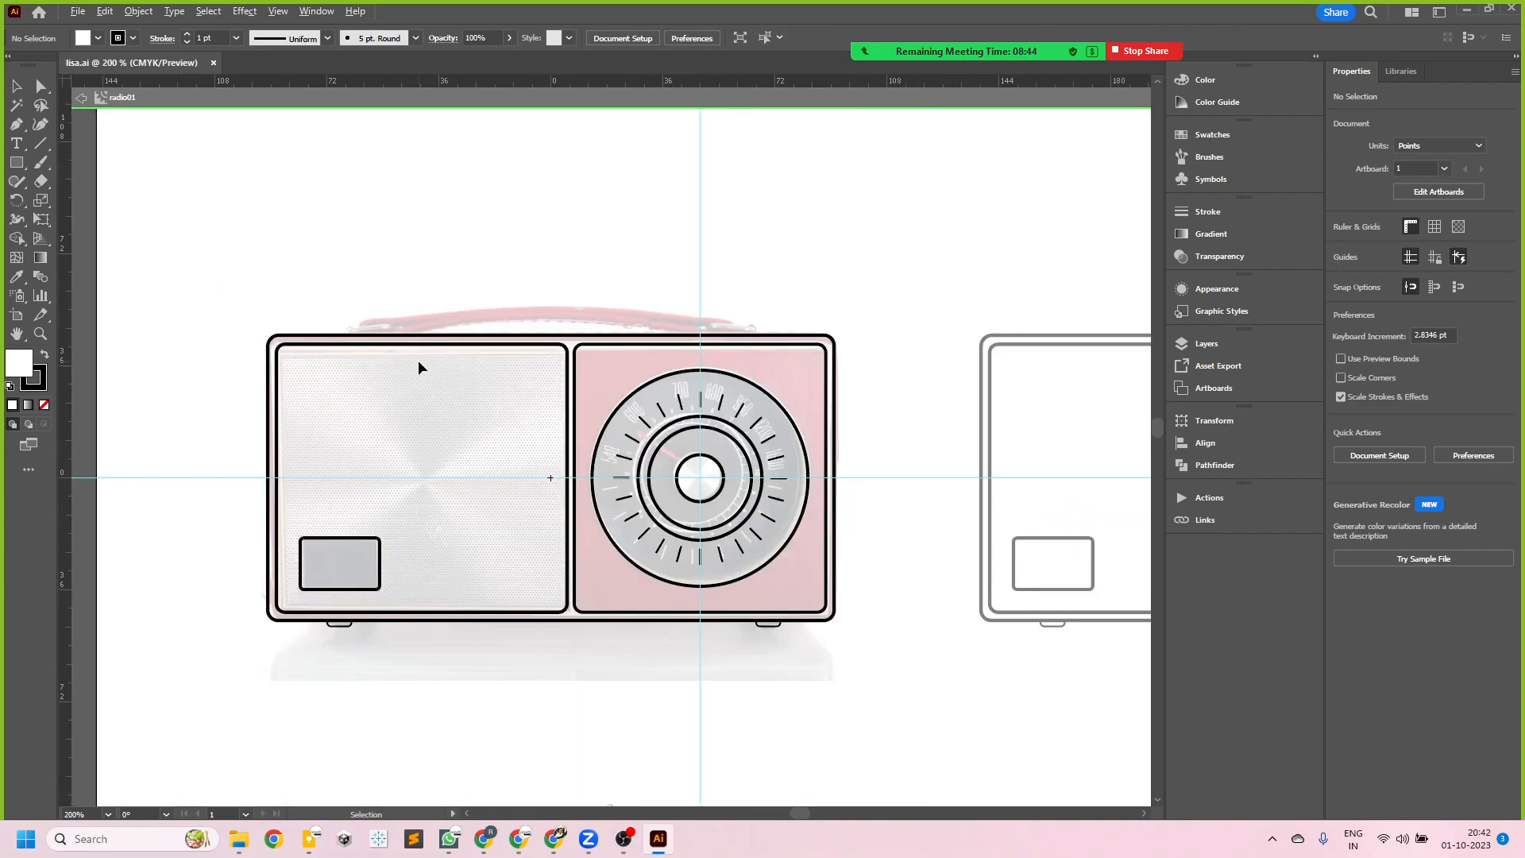
pyautogui.scroll(1, 418, 367)
pyautogui.scroll(1, 724, 361)
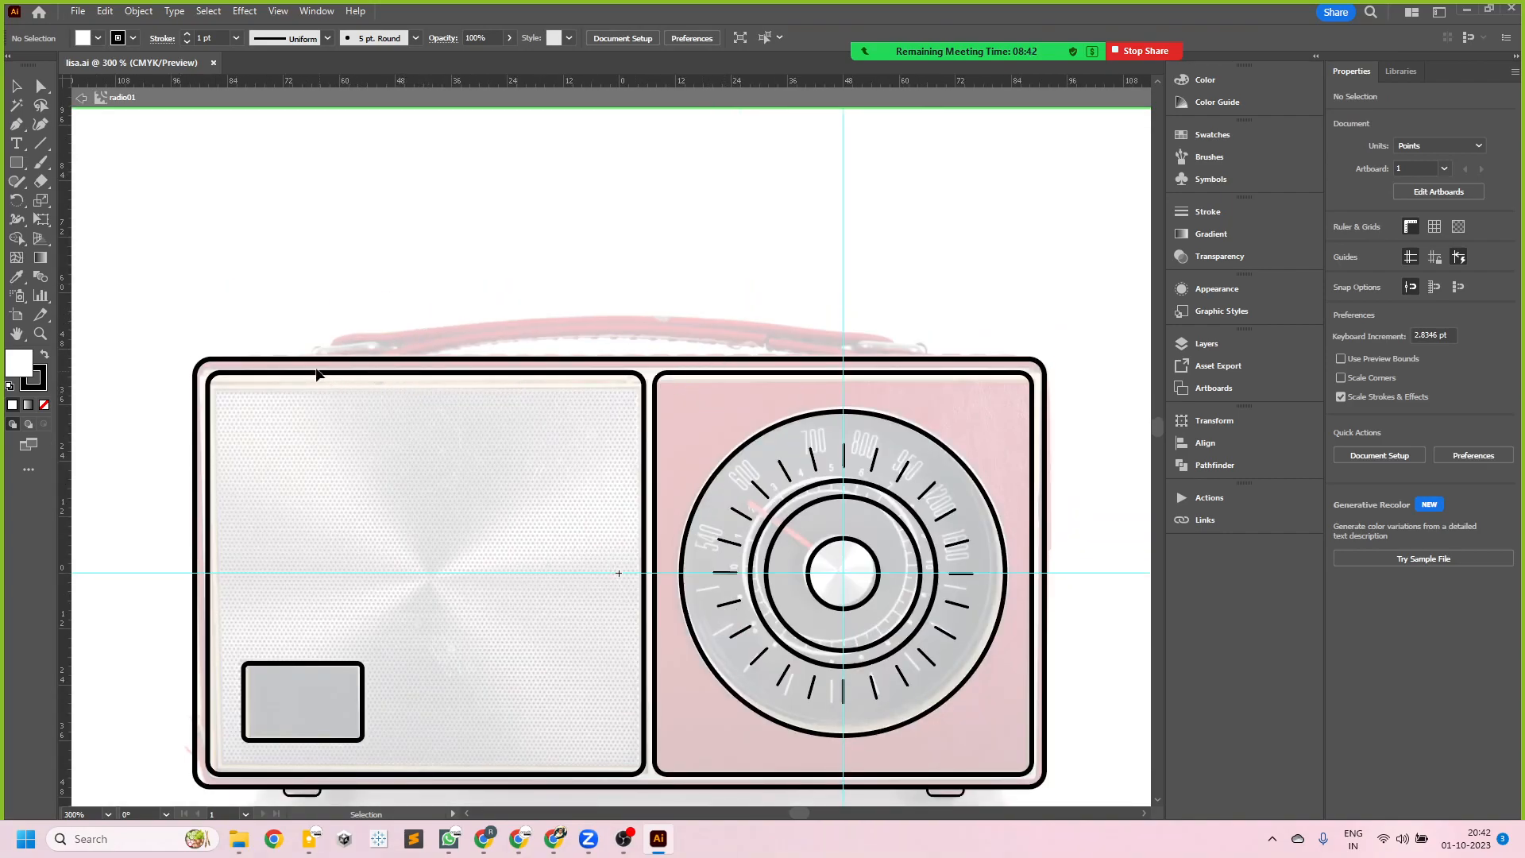
pyautogui.moveTo(18, 171); pyautogui.dragTo(74, 168)
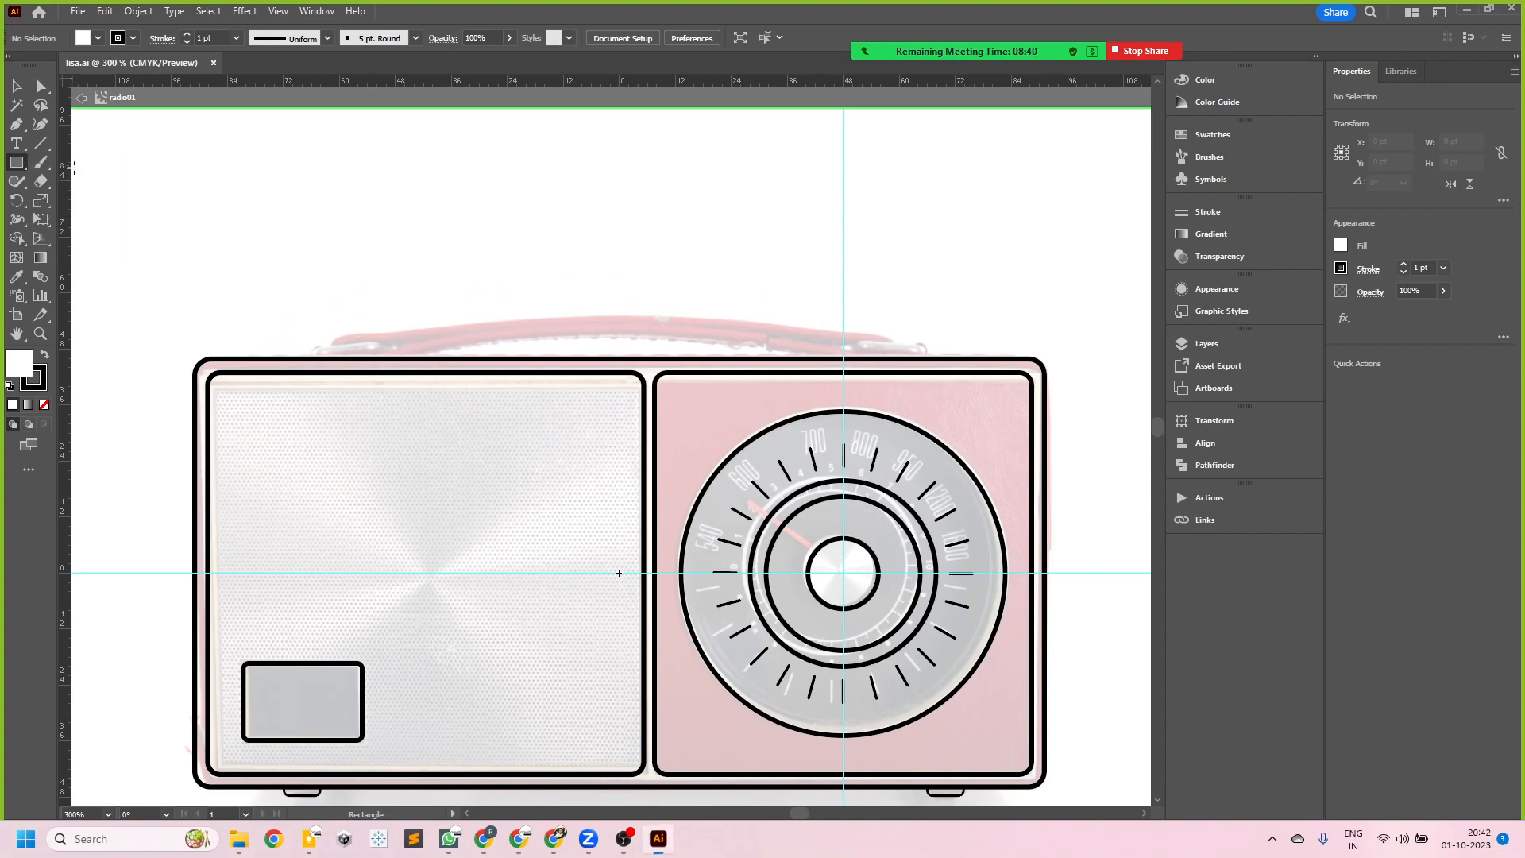
pyautogui.scroll(2, 344, 346)
pyautogui.moveTo(286, 342); pyautogui.dragTo(454, 367)
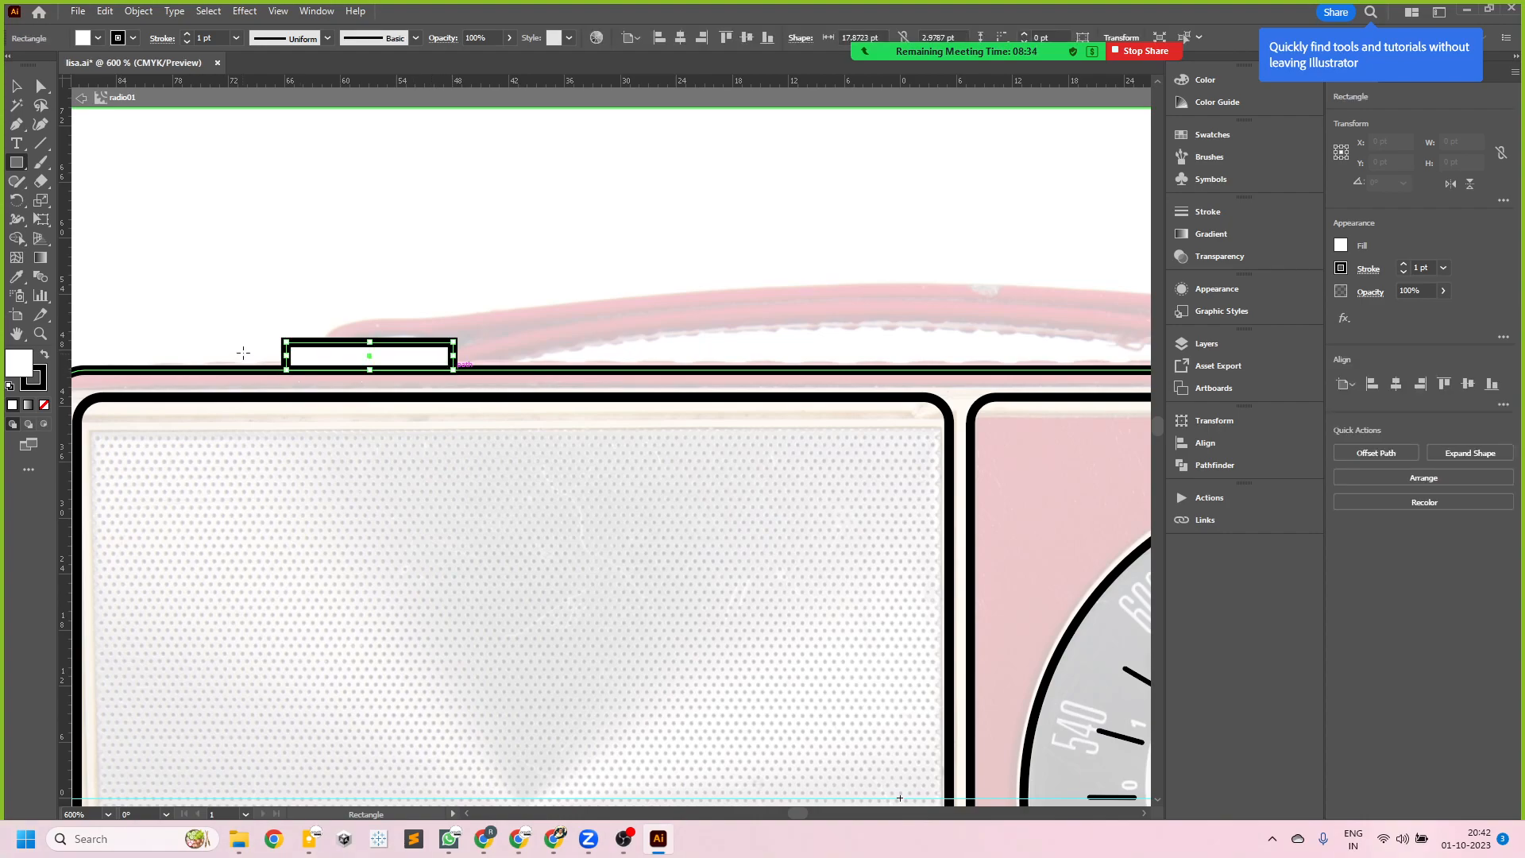
pyautogui.click(17, 86)
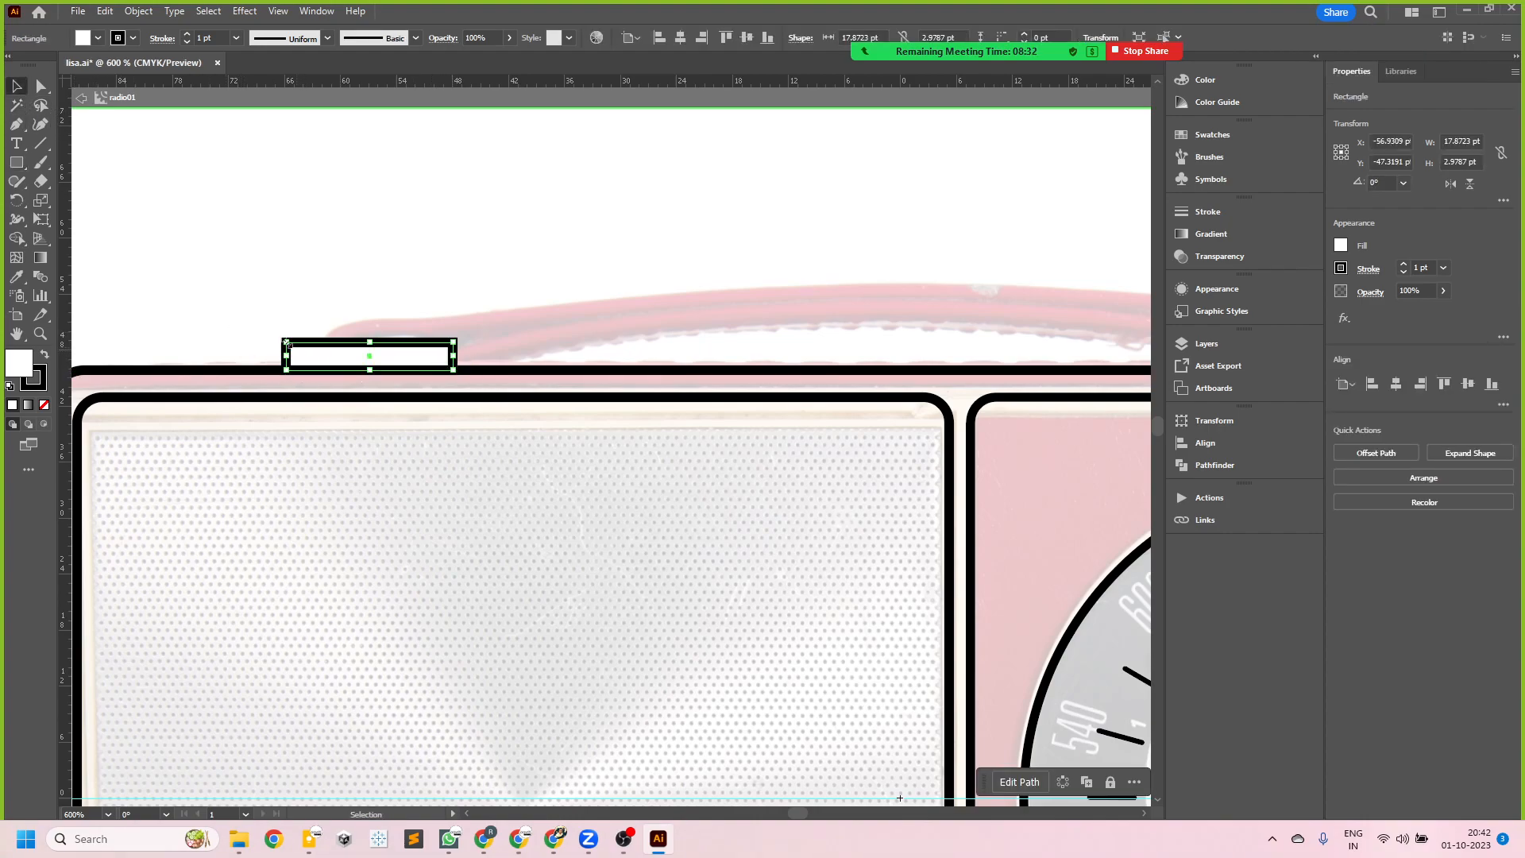
# - Round the two upper corners of the rectangle at the handle's left end and place a copy at the handle's right end
pyautogui.scroll(3, 302, 348)
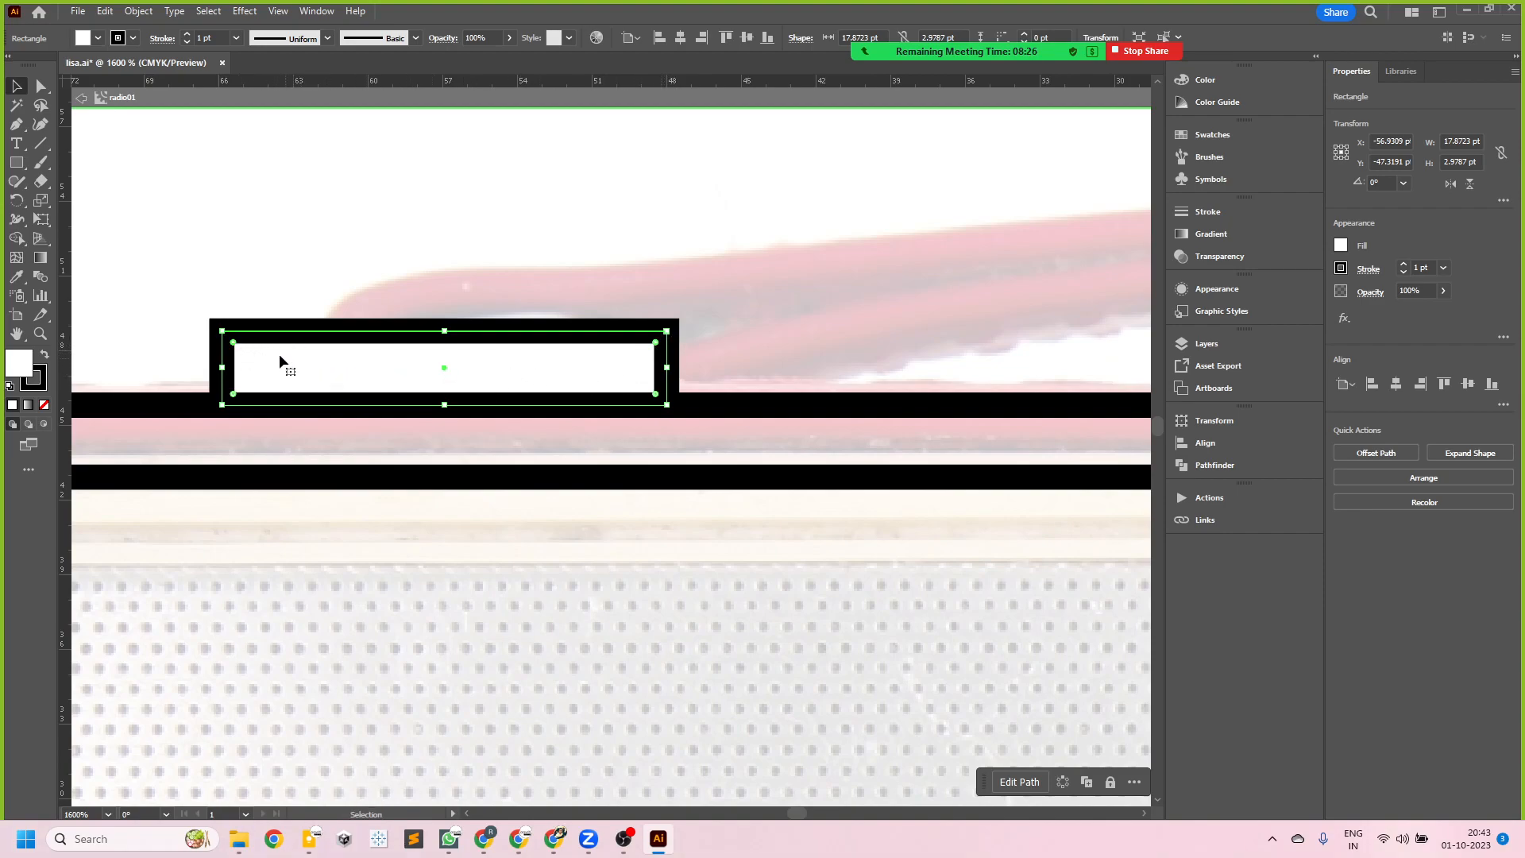
pyautogui.moveTo(235, 344); pyautogui.dragTo(263, 348)
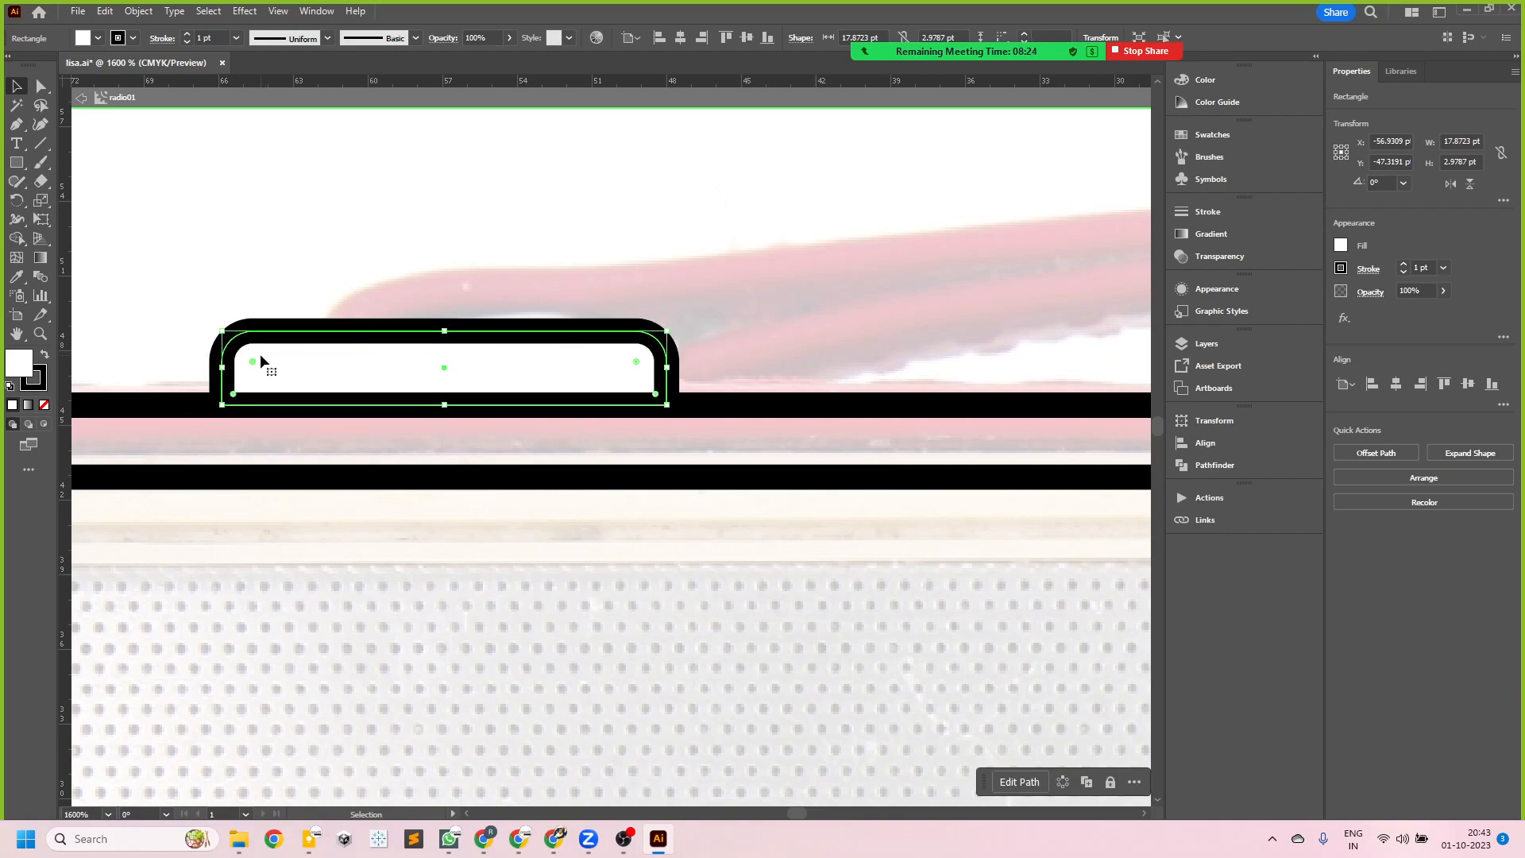
pyautogui.scroll(-4, 166, 335)
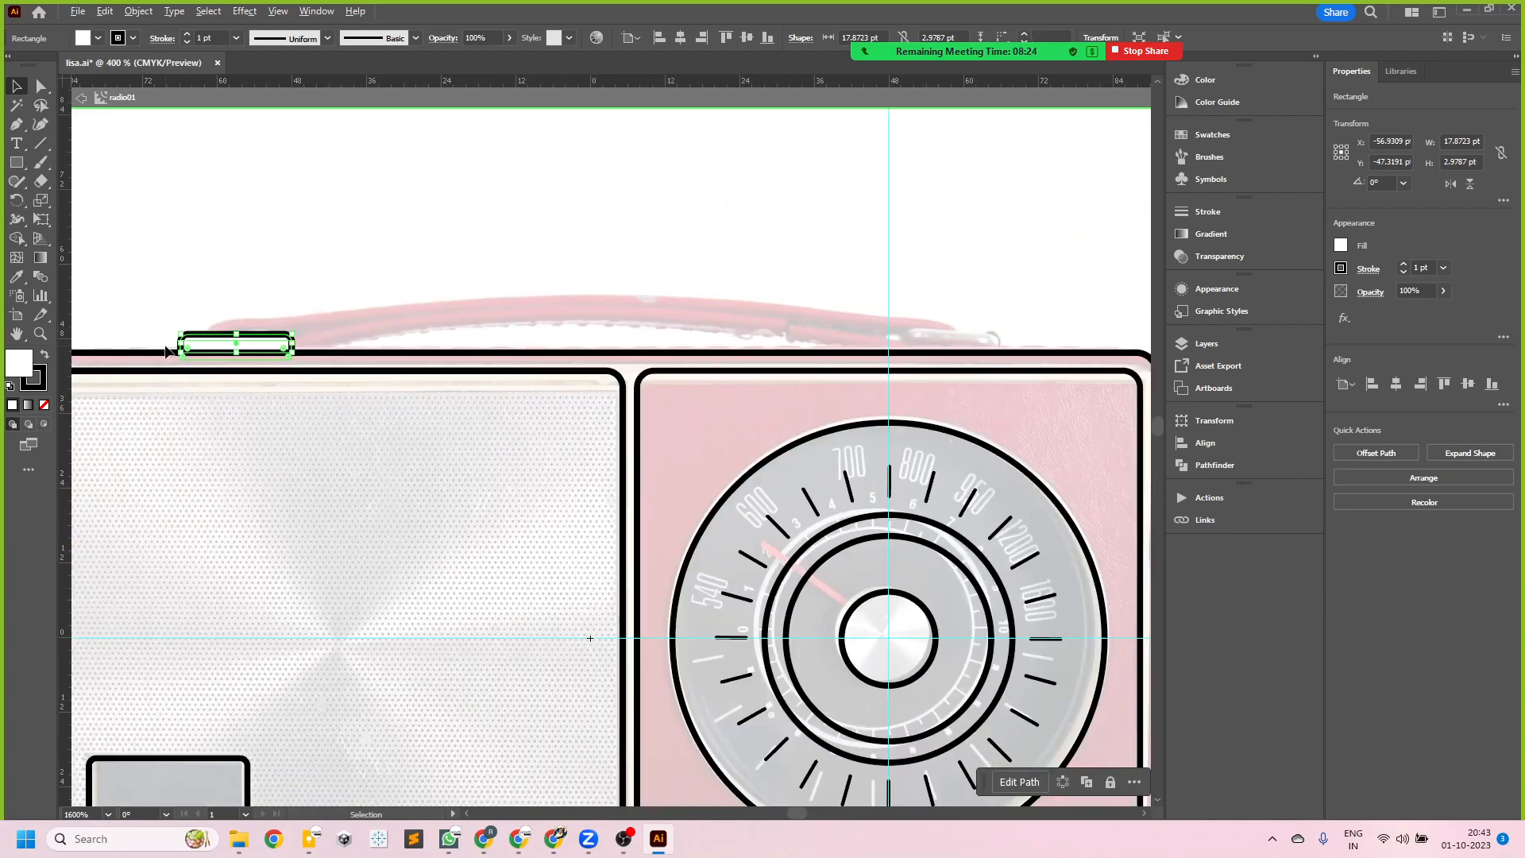
pyautogui.click(289, 237)
pyautogui.moveTo(266, 342); pyautogui.dragTo(965, 310)
pyautogui.click(516, 217)
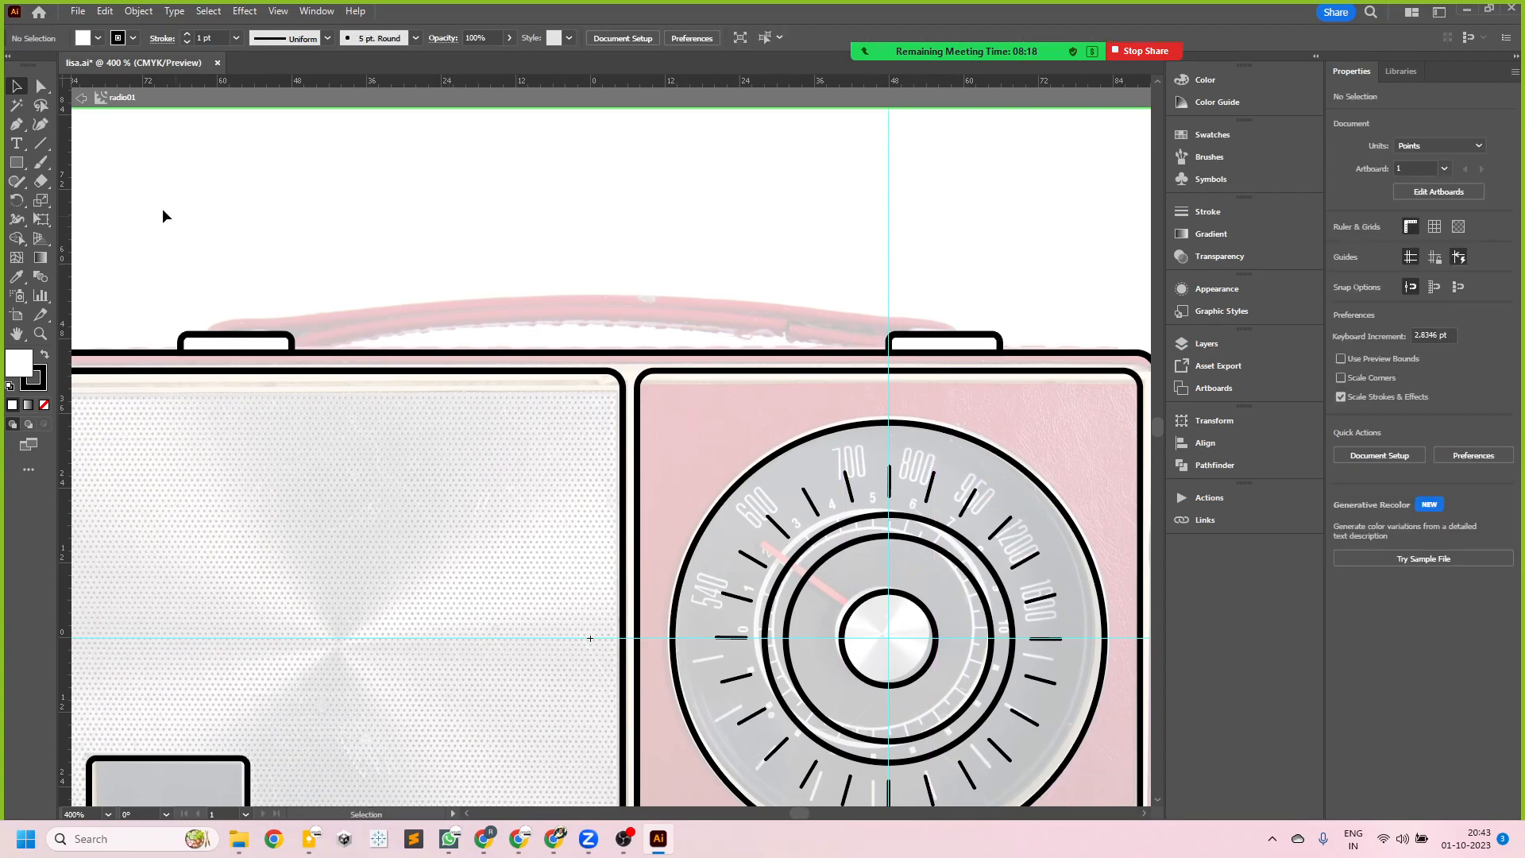
# - Draw a rectangle about 9 by 4 pt on top of the left handle base and place a copy on the right base
pyautogui.click(17, 163)
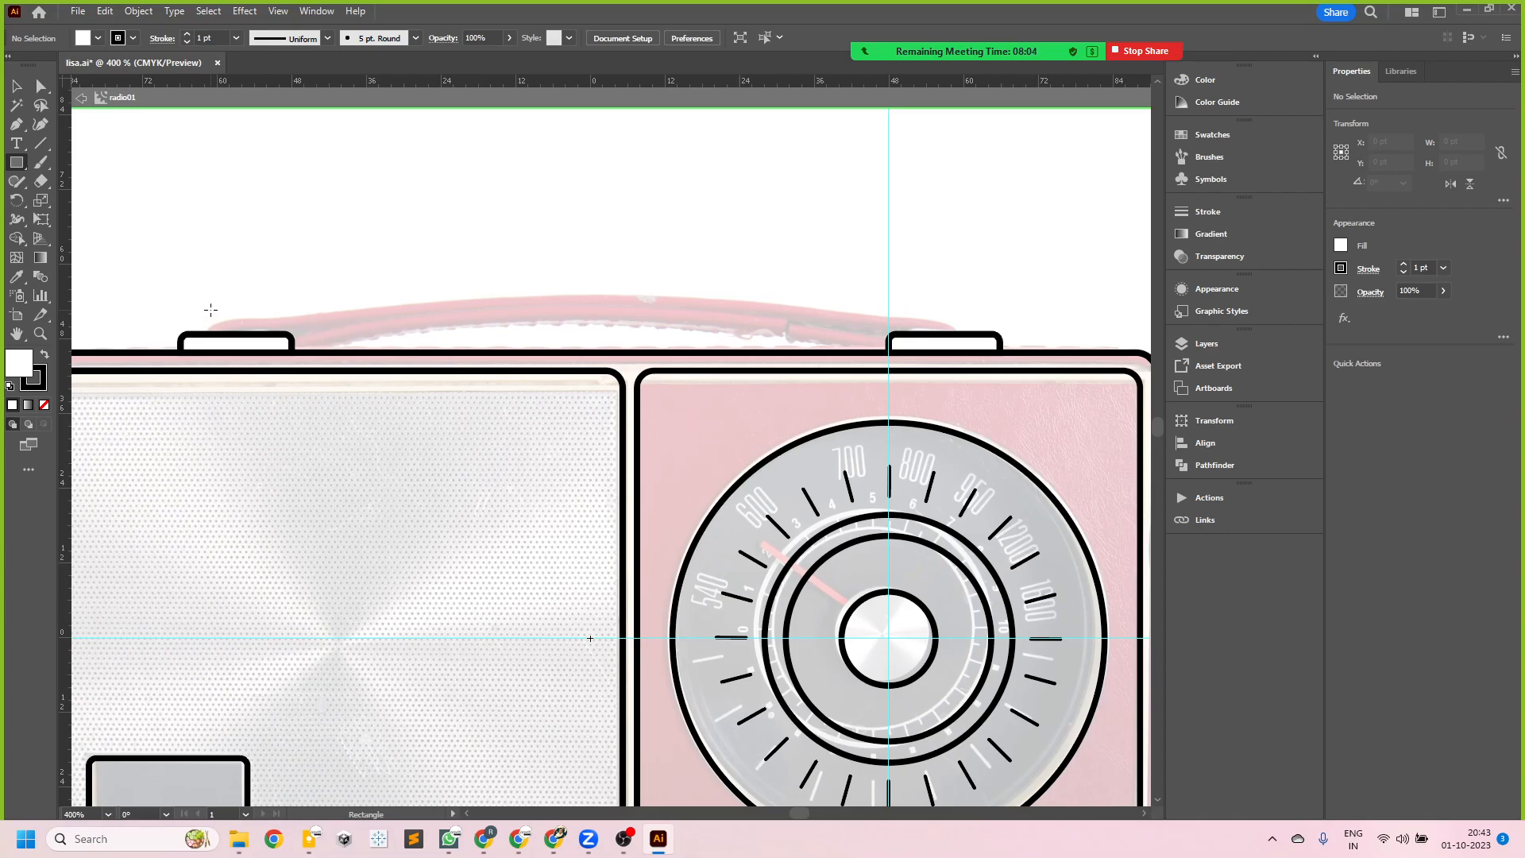
pyautogui.moveTo(209, 310); pyautogui.dragTo(266, 334)
pyautogui.click(17, 85)
pyautogui.click(211, 197)
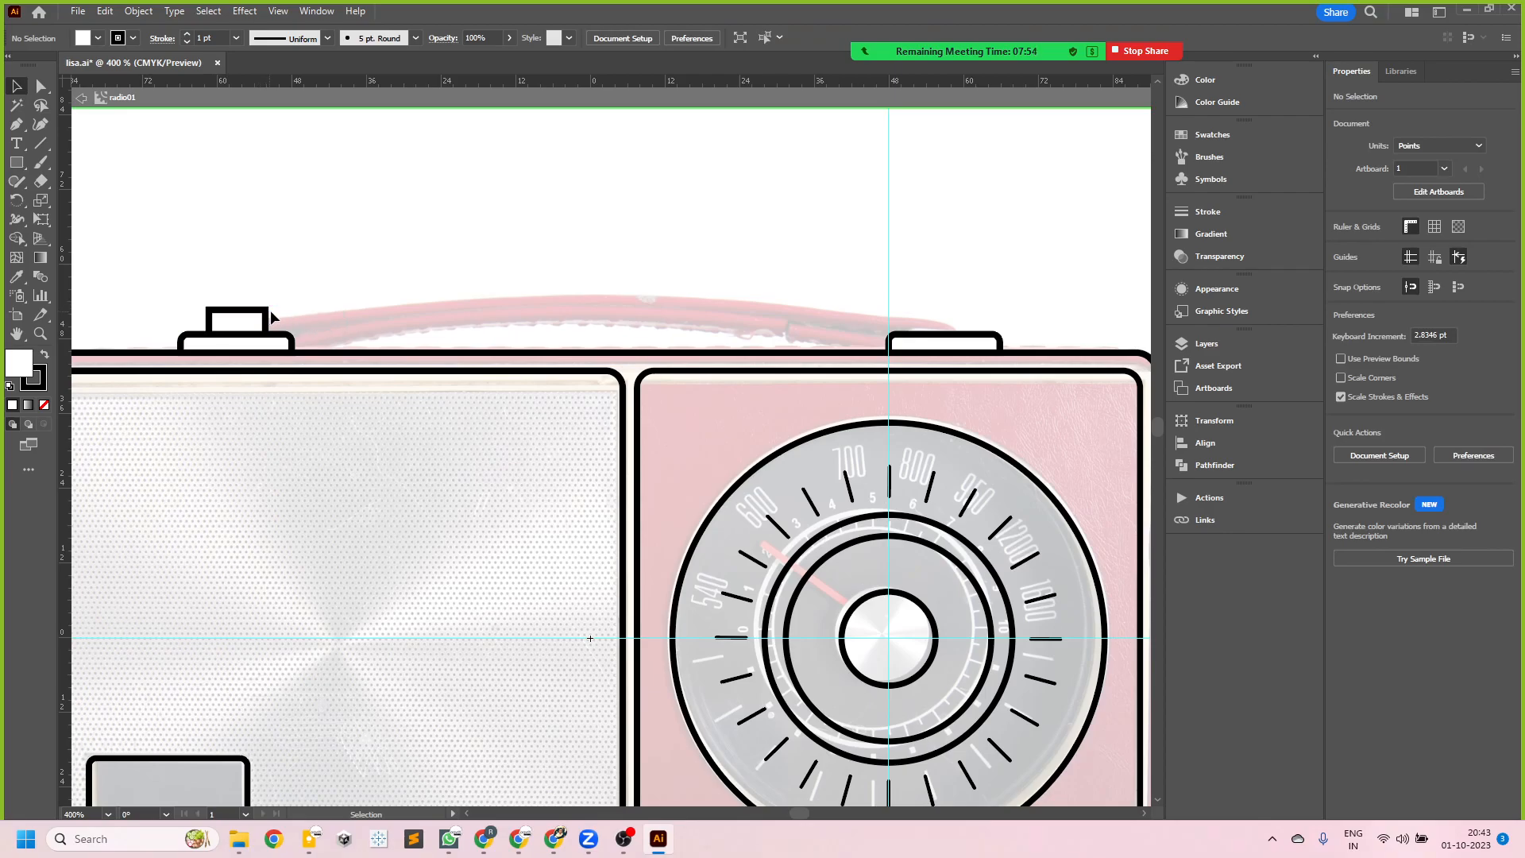
pyautogui.moveTo(270, 312); pyautogui.dragTo(965, 308)
pyautogui.click(715, 278)
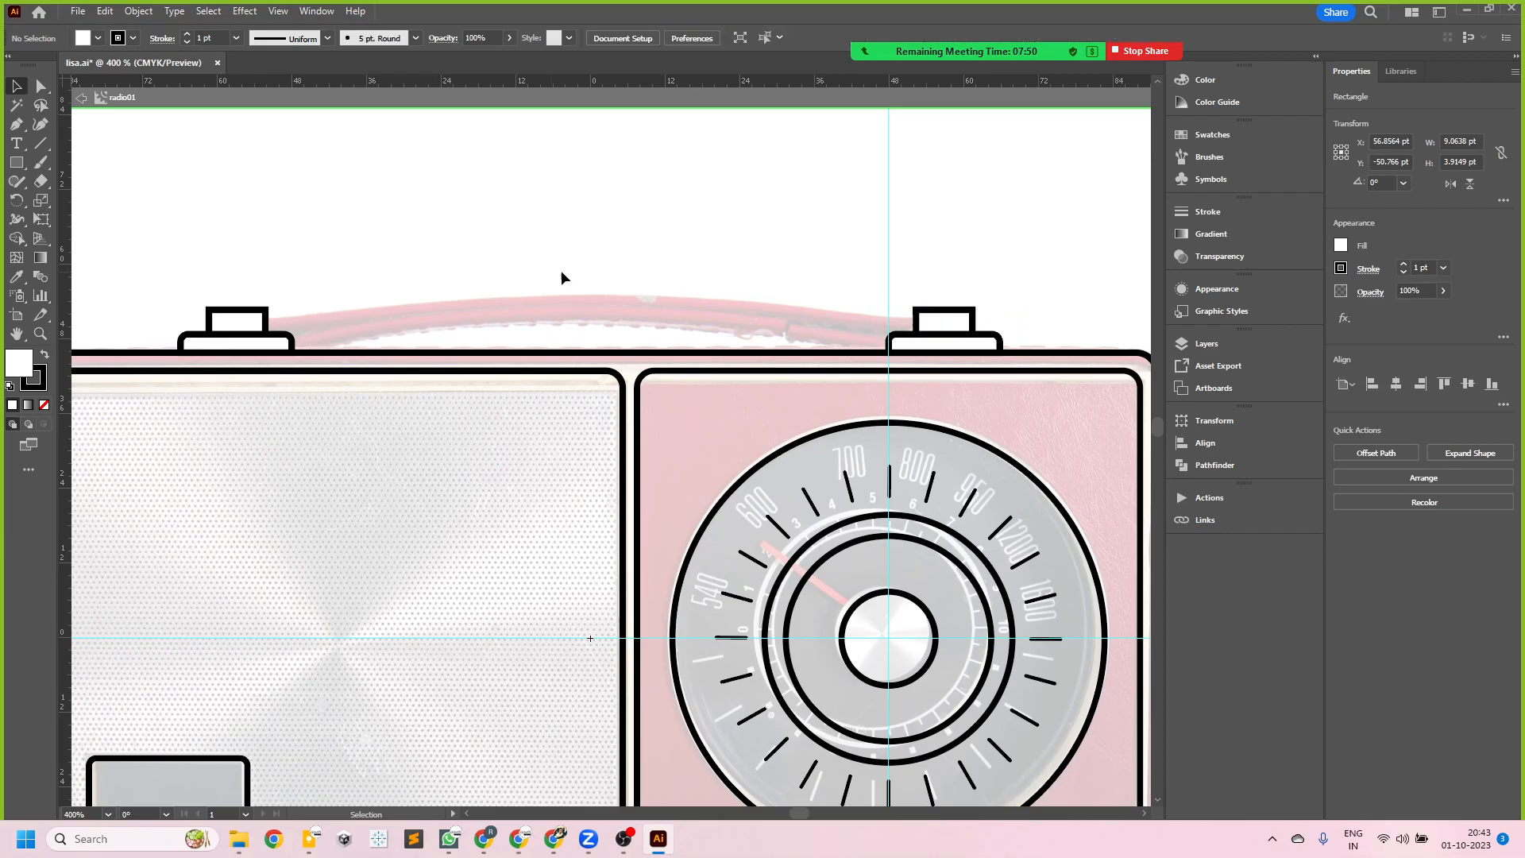
# - Duplicate the small rectangle on the left handle base in place and halve the copy's height to about 2 pt
pyautogui.click(268, 316)
pyautogui.press('a')
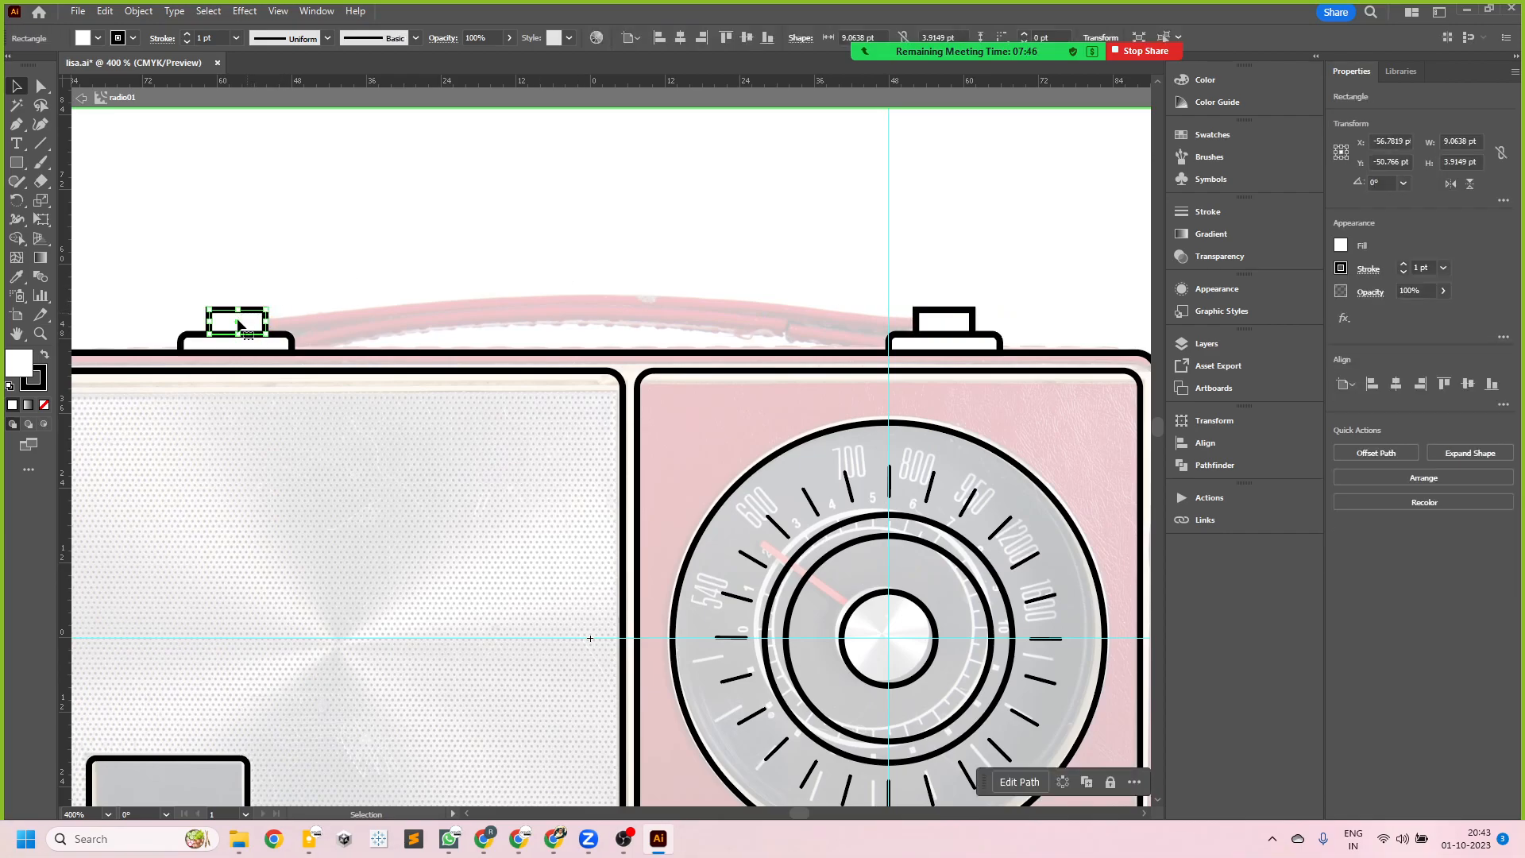
pyautogui.press('v')
pyautogui.moveTo(239, 335); pyautogui.dragTo(240, 327)
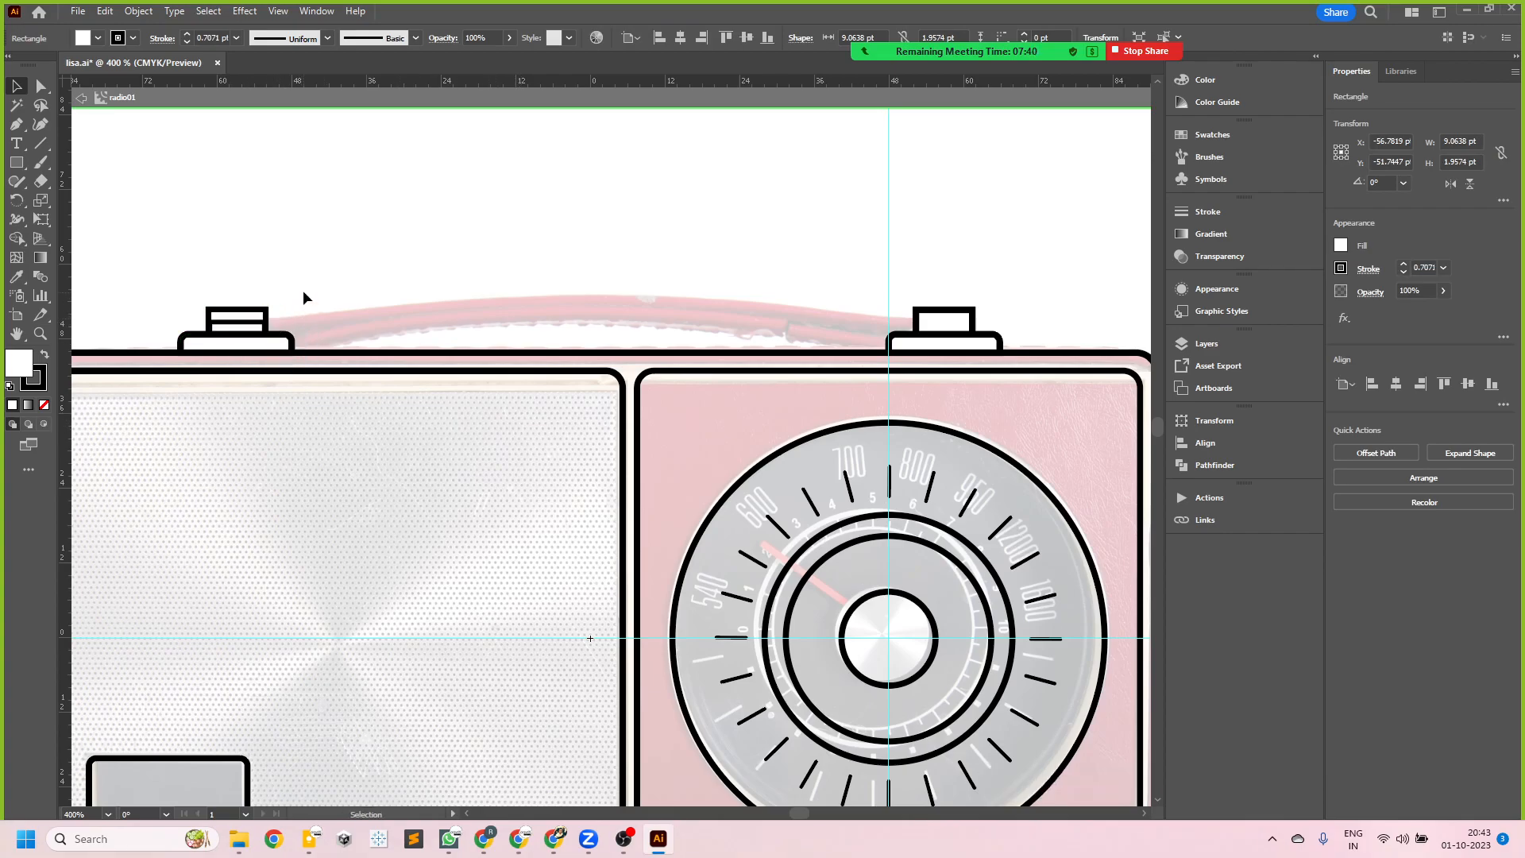
# - Try to stretch the thin copy along the handle to about 33 pt wide, then undo the stretch
pyautogui.scroll(2, 249, 315)
pyautogui.moveTo(285, 322)
pyautogui.mouseDown()
pyautogui.moveTo(769, 323)
pyautogui.moveTo(578, 318)
pyautogui.mouseUp()
pyautogui.scroll(-2, 272, 357)
pyautogui.scroll(1, 388, 356)
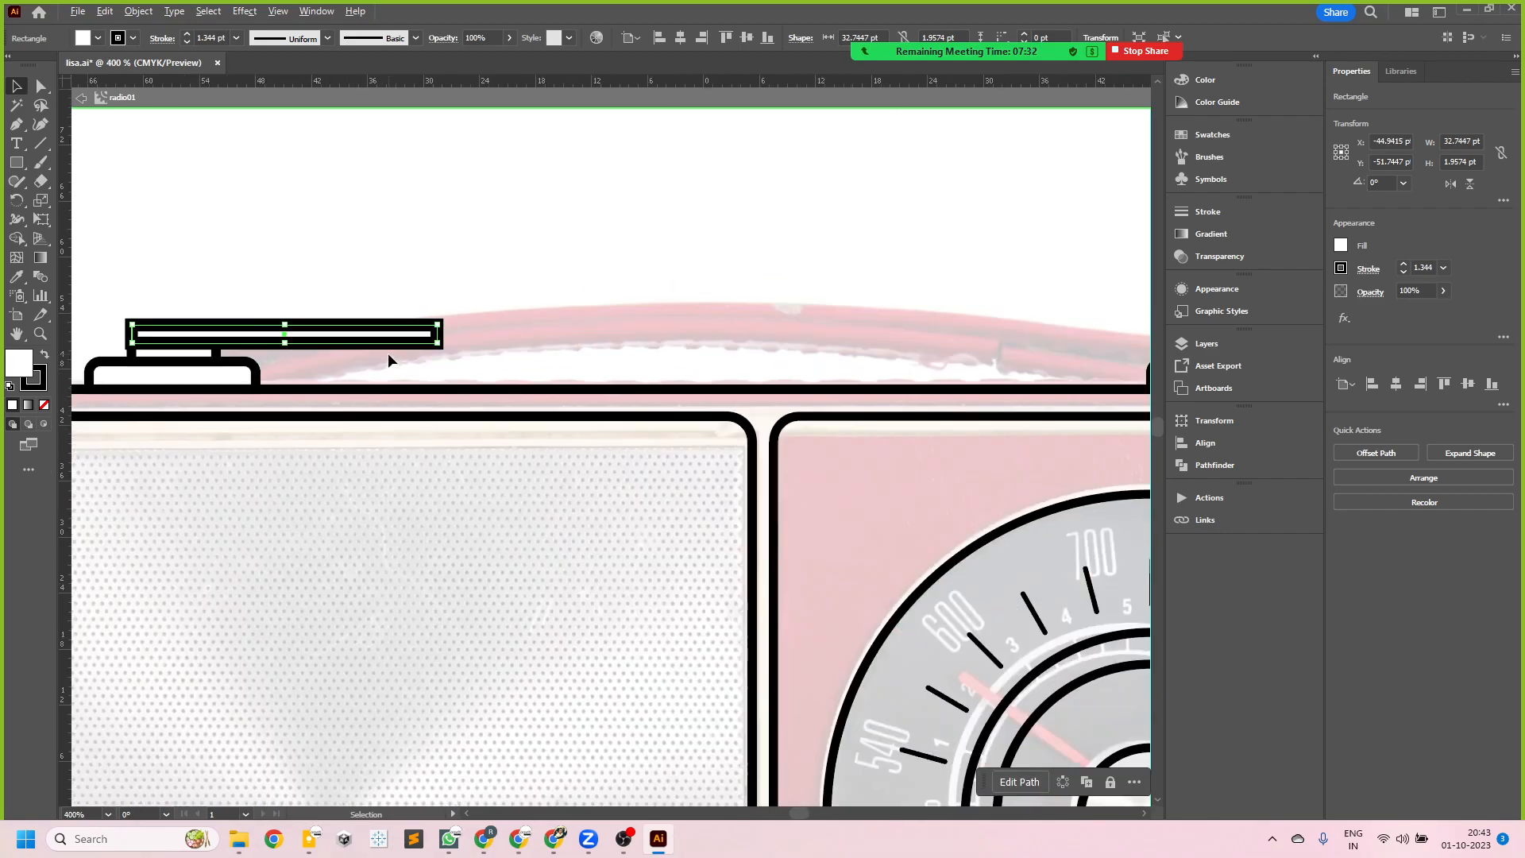
pyautogui.scroll(1, 295, 334)
pyautogui.scroll(-3, 342, 342)
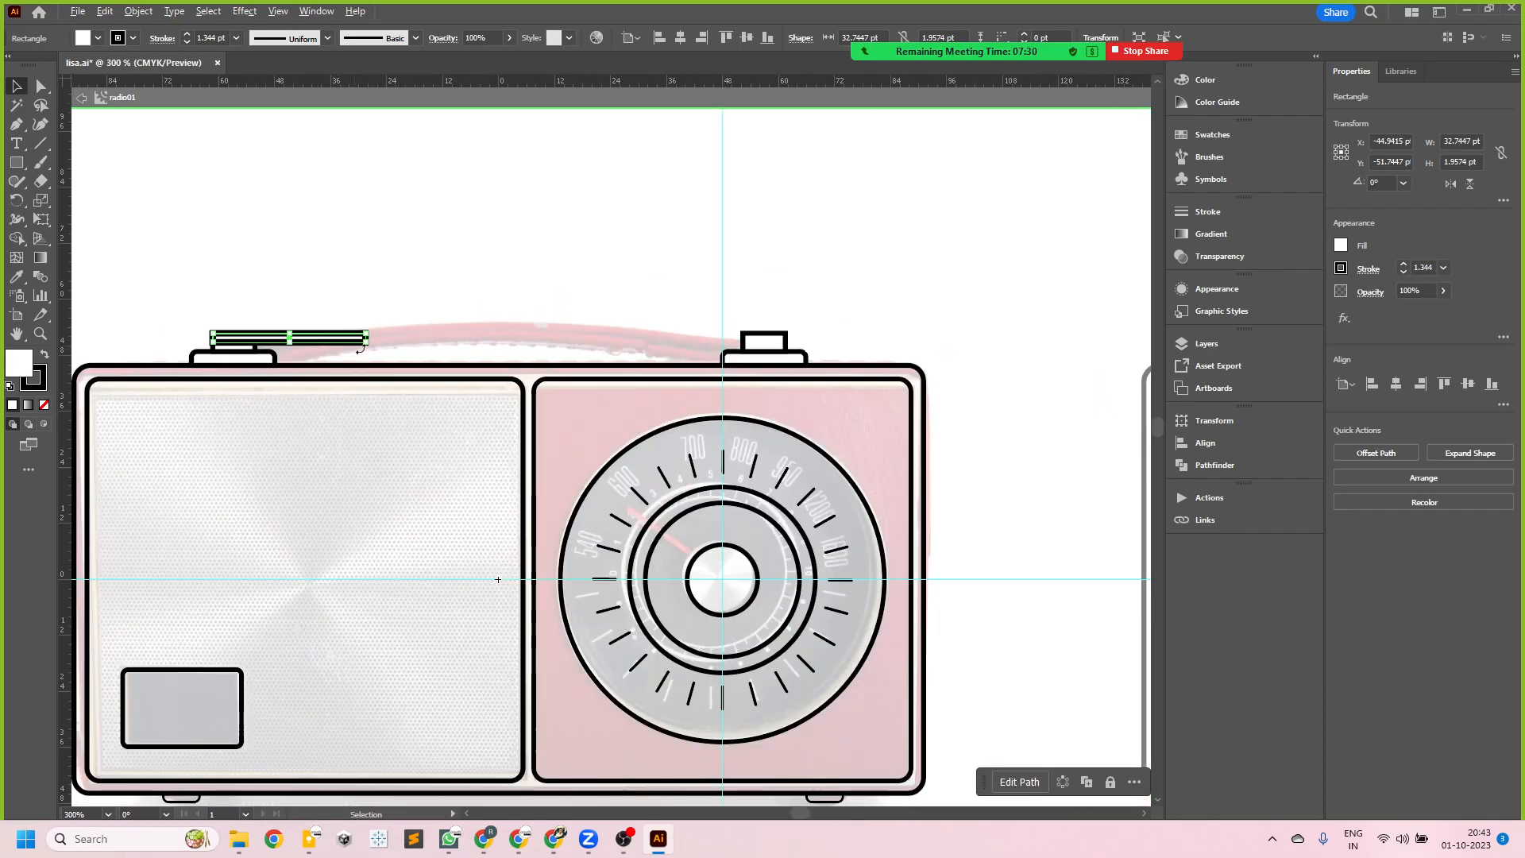
pyautogui.moveTo(361, 352); pyautogui.dragTo(270, 347)
pyautogui.scroll(1, 283, 341)
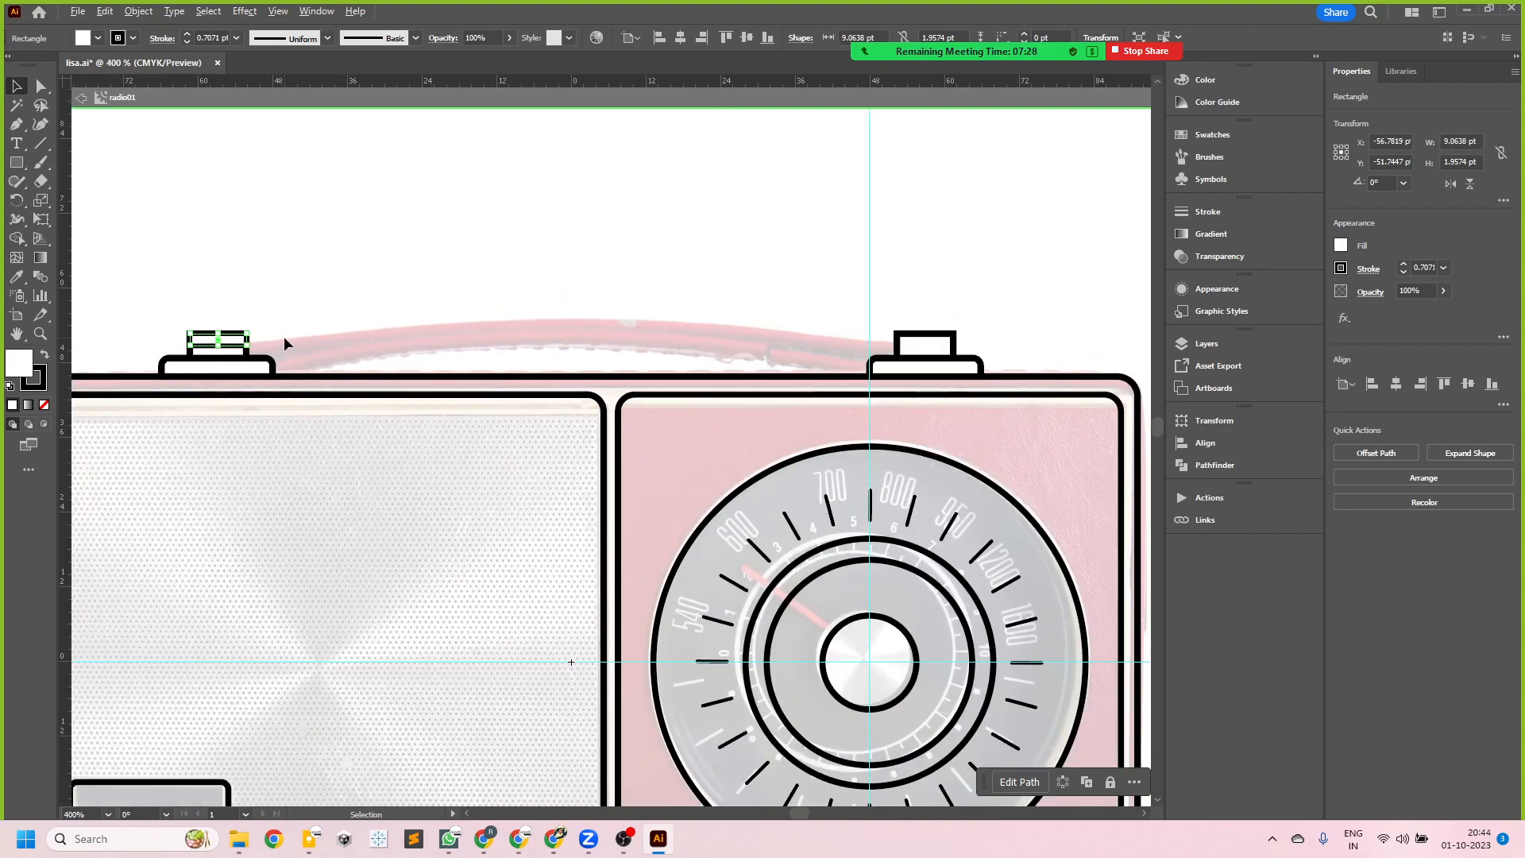
# - Turn off Scale Strokes & Effects in the general preferences
pyautogui.hotkey('ctrl', 'k')
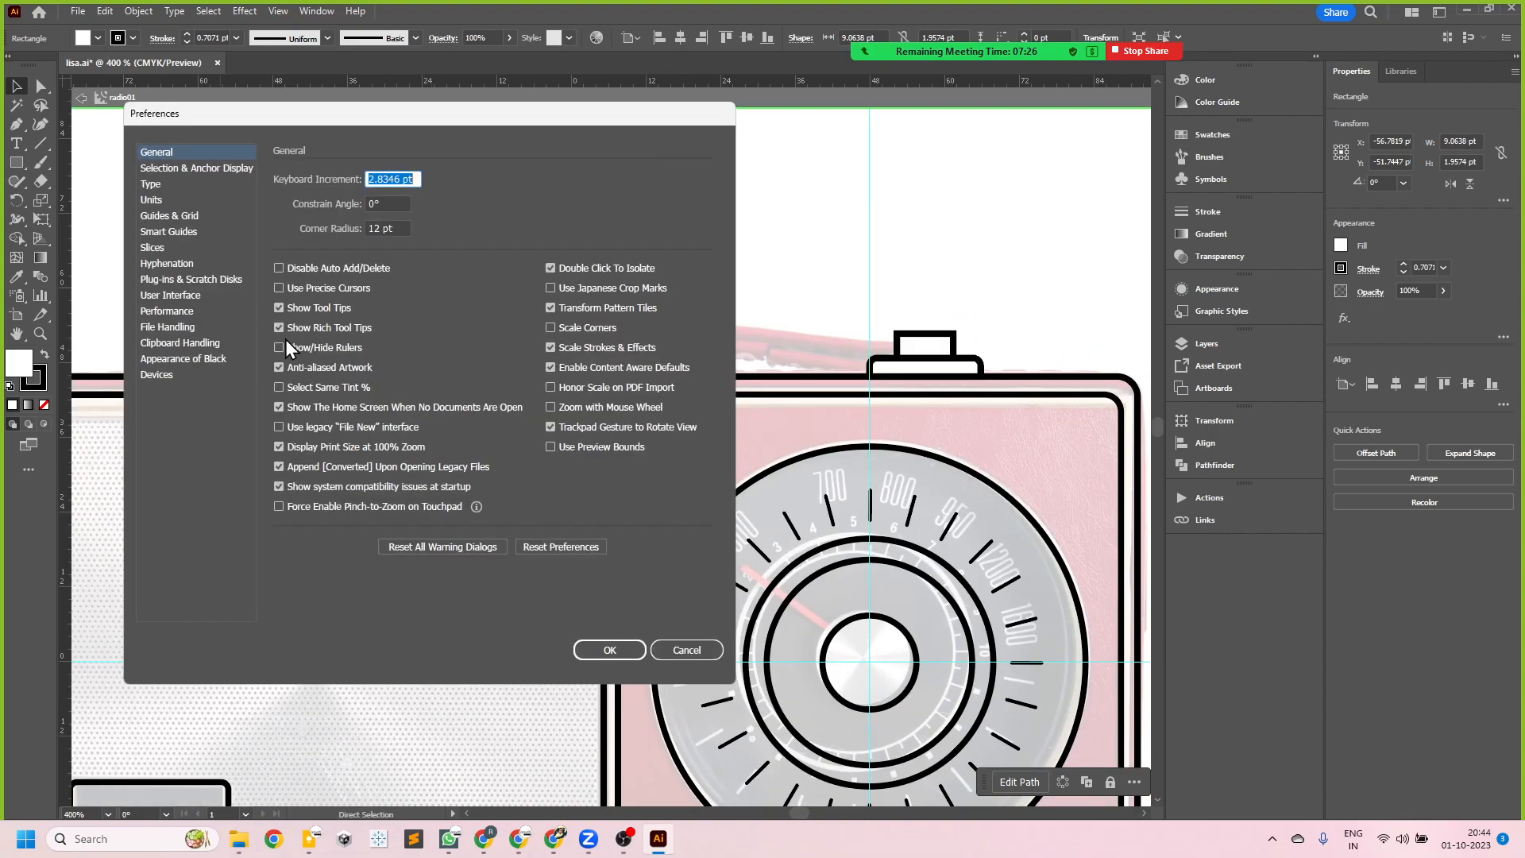
pyautogui.click(551, 347)
pyautogui.click(613, 652)
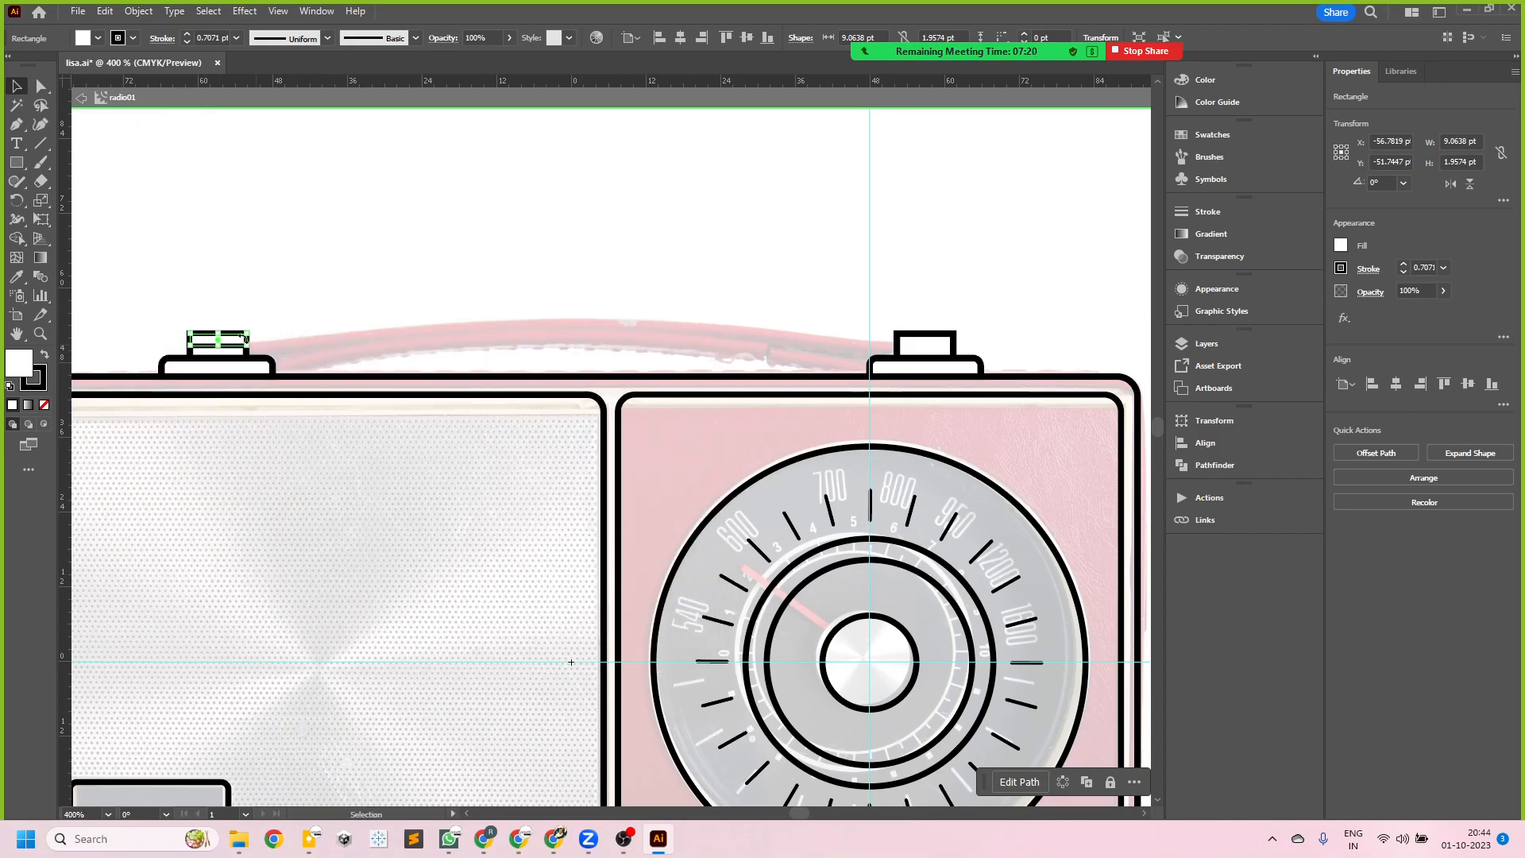
# - Stretch the thin rectangle into a handle bar about 105 pt wide spanning the gap between the two end blocks
pyautogui.scroll(2, 246, 339)
pyautogui.moveTo(245, 348); pyautogui.dragTo(882, 347)
pyautogui.scroll(-3, 409, 358)
pyautogui.scroll(3, 755, 361)
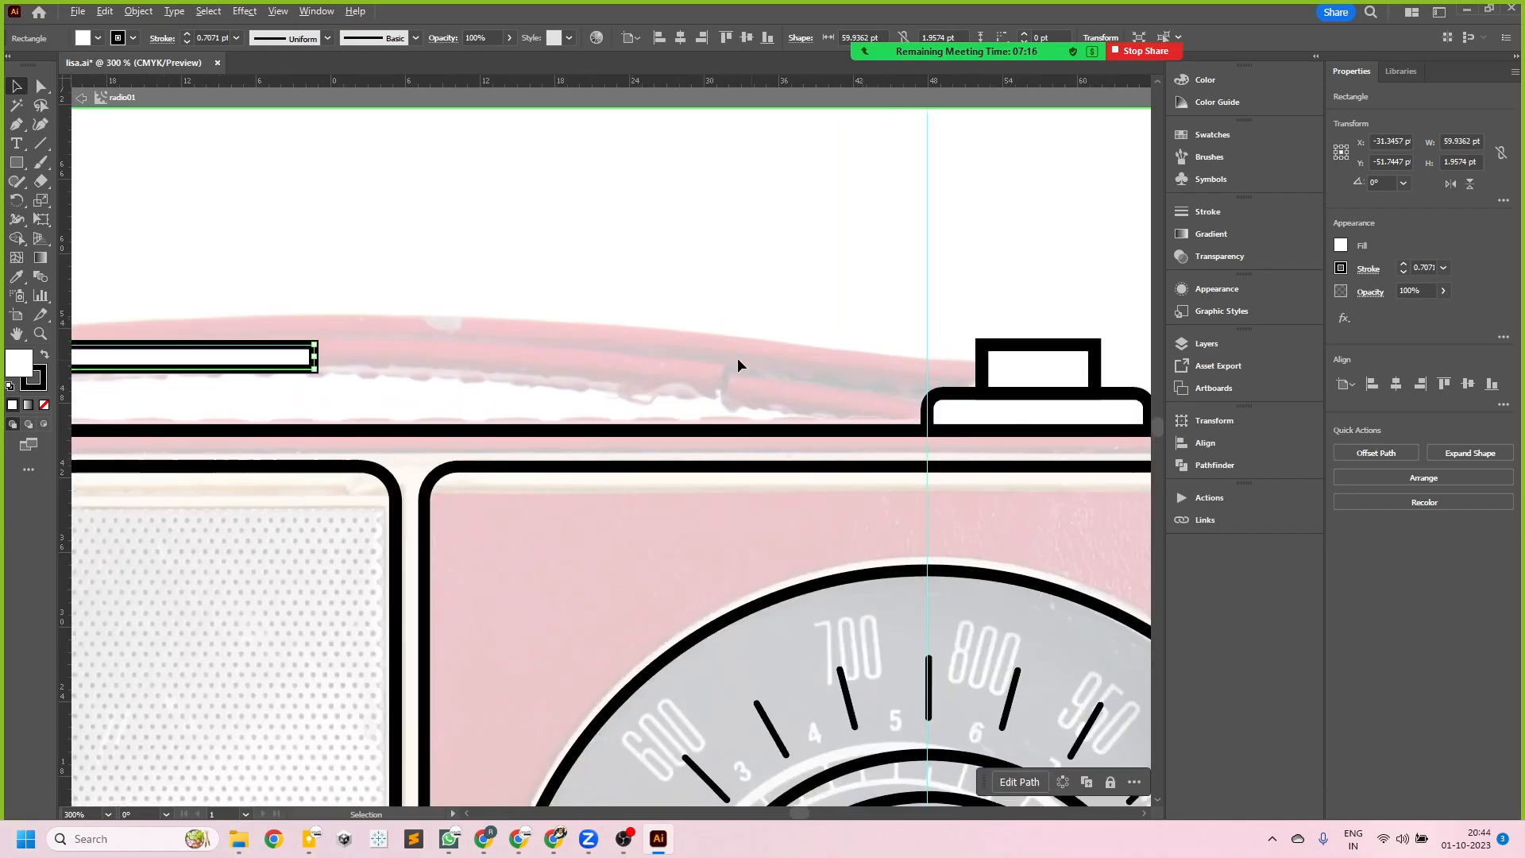
pyautogui.moveTo(318, 357); pyautogui.dragTo(983, 345)
pyautogui.scroll(-4, 793, 405)
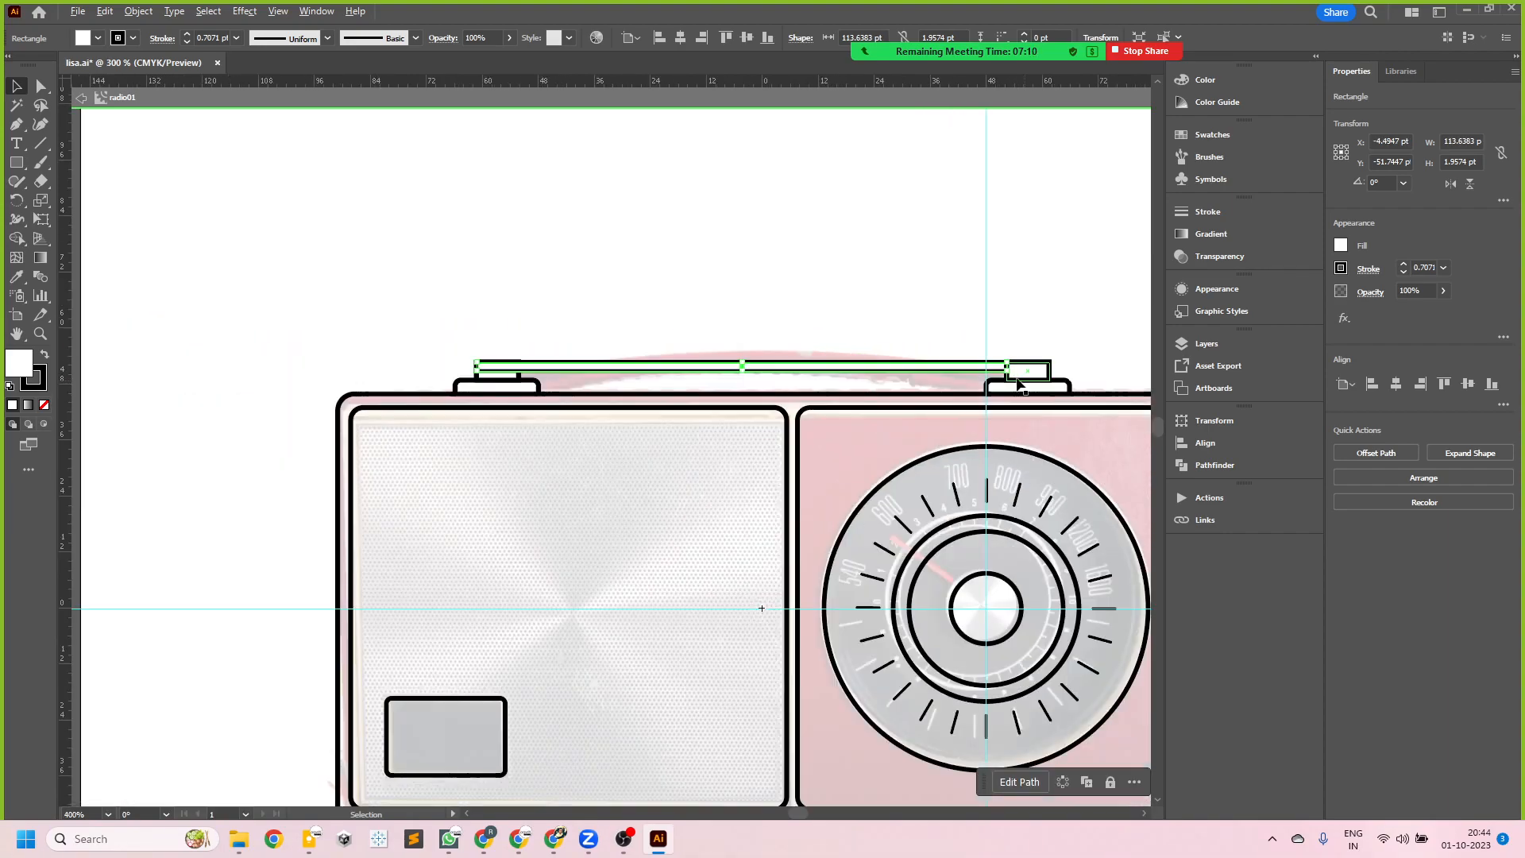
pyautogui.scroll(4, 577, 385)
pyautogui.moveTo(294, 348); pyautogui.dragTo(409, 347)
pyautogui.scroll(-2, 318, 338)
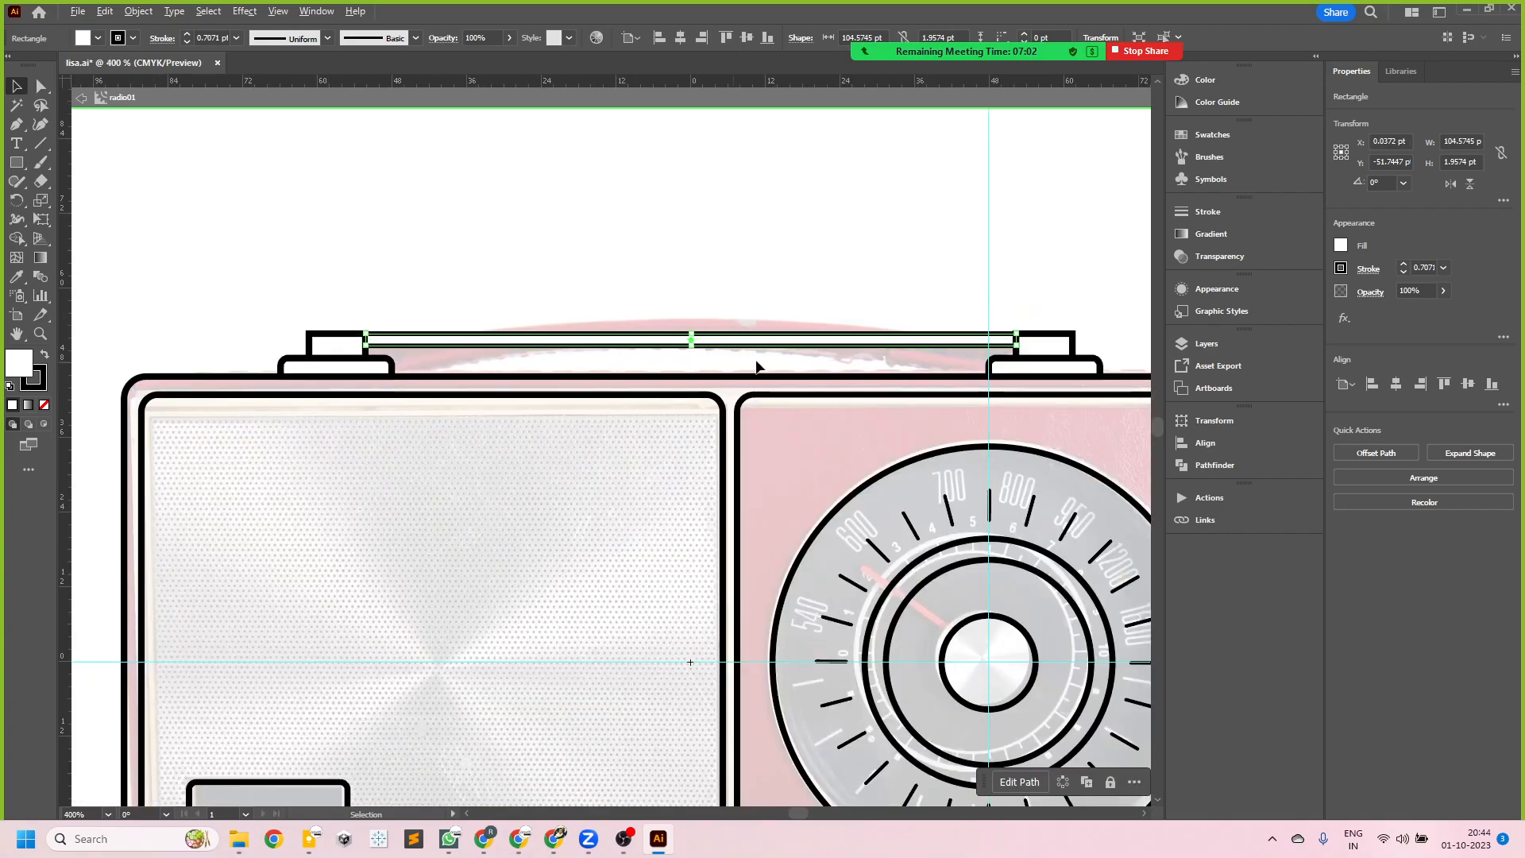
# - Match the handle bar's stroke to the right end block's 1 pt stroke with the Eyedropper
pyautogui.scroll(-3, 748, 367)
pyautogui.scroll(4, 644, 347)
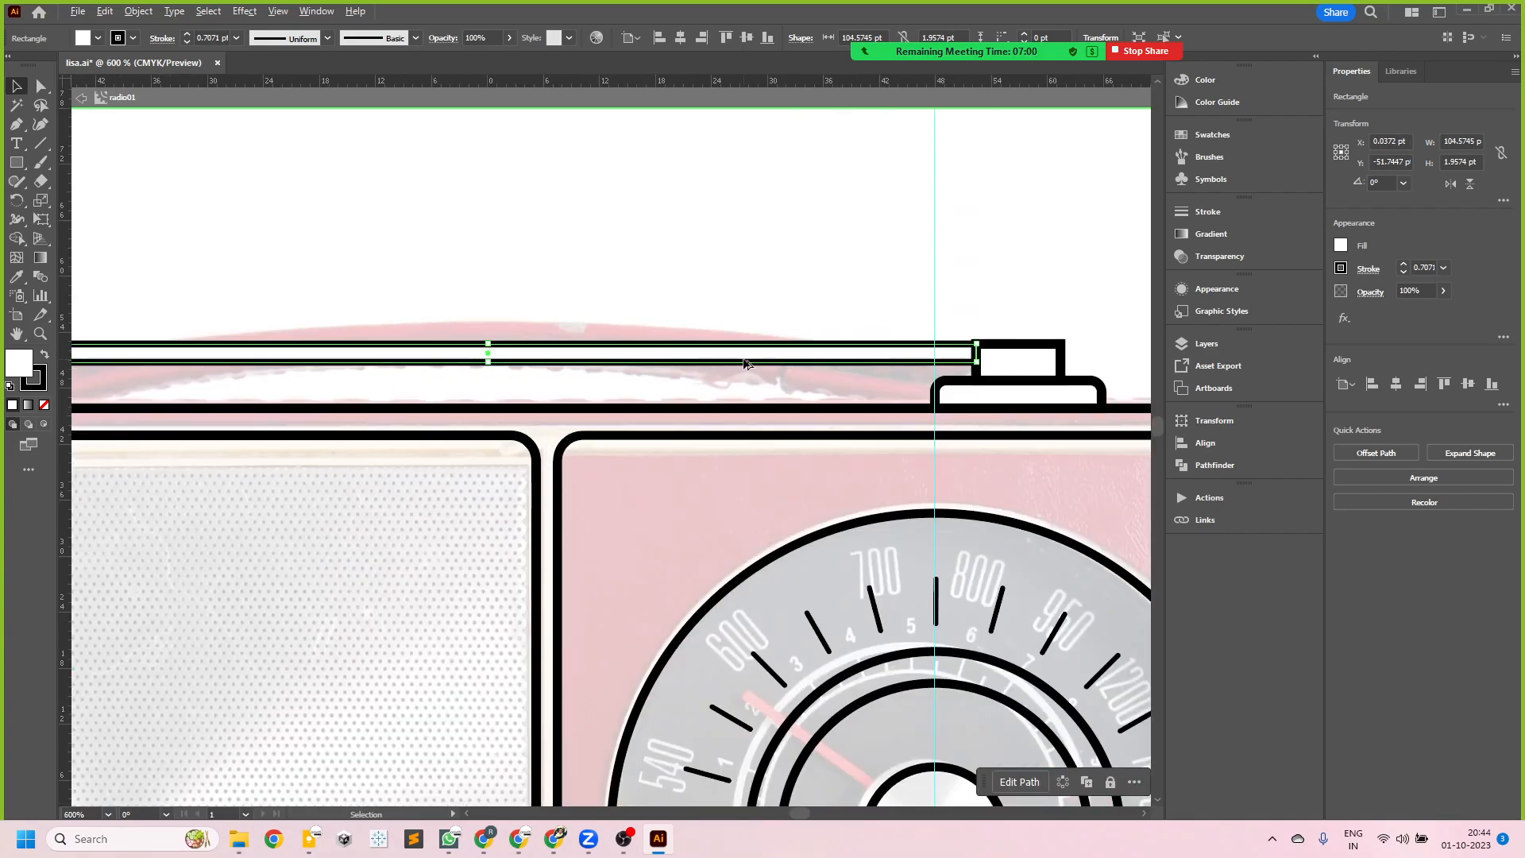
pyautogui.scroll(-1, 745, 364)
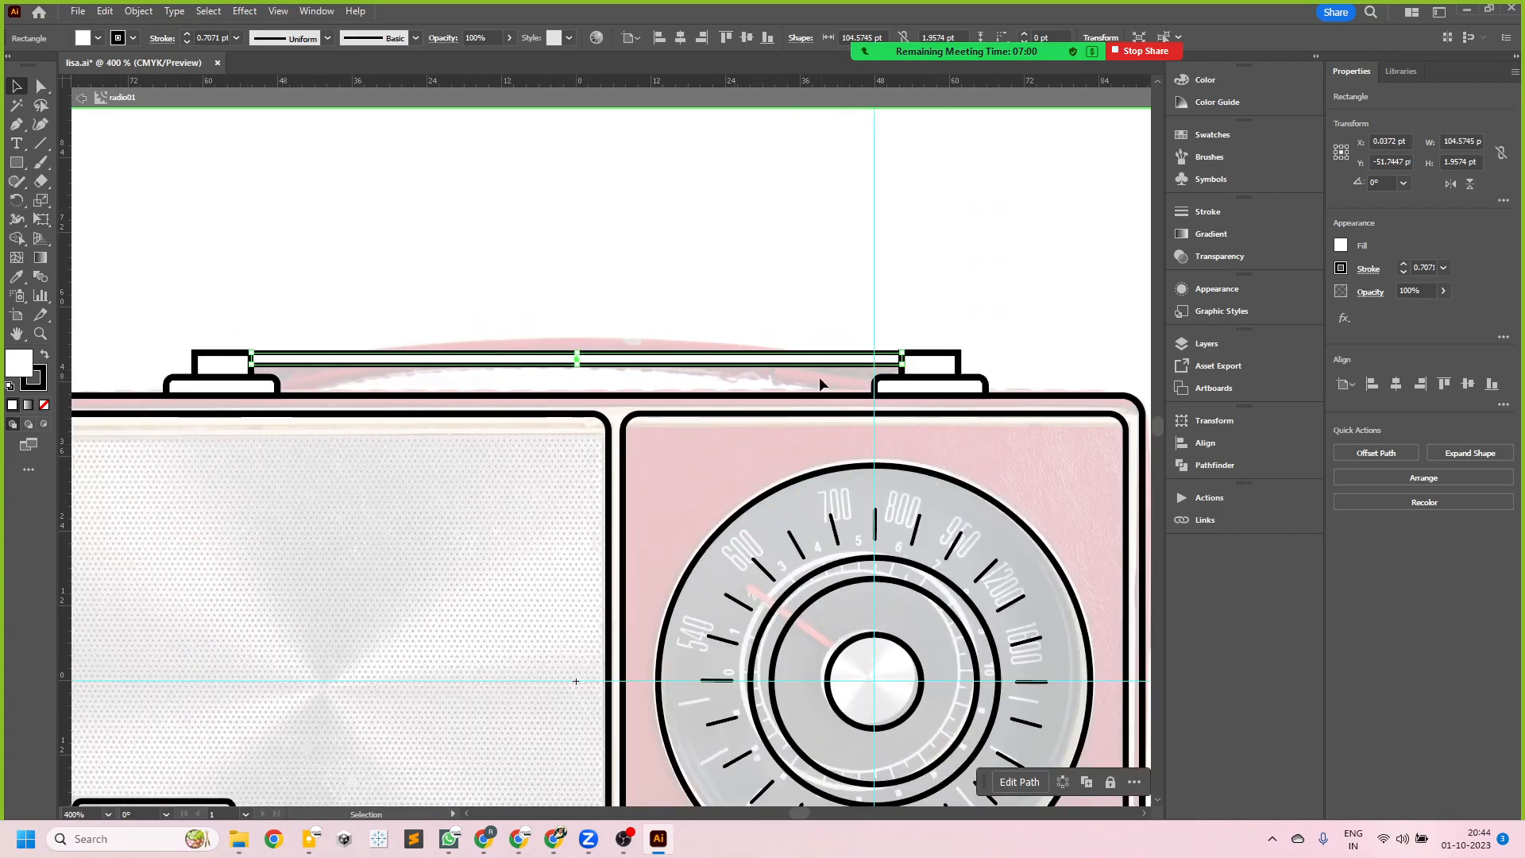
pyautogui.click(240, 356)
pyautogui.keyDown('shift'); pyautogui.click(359, 353); pyautogui.keyUp('shift')
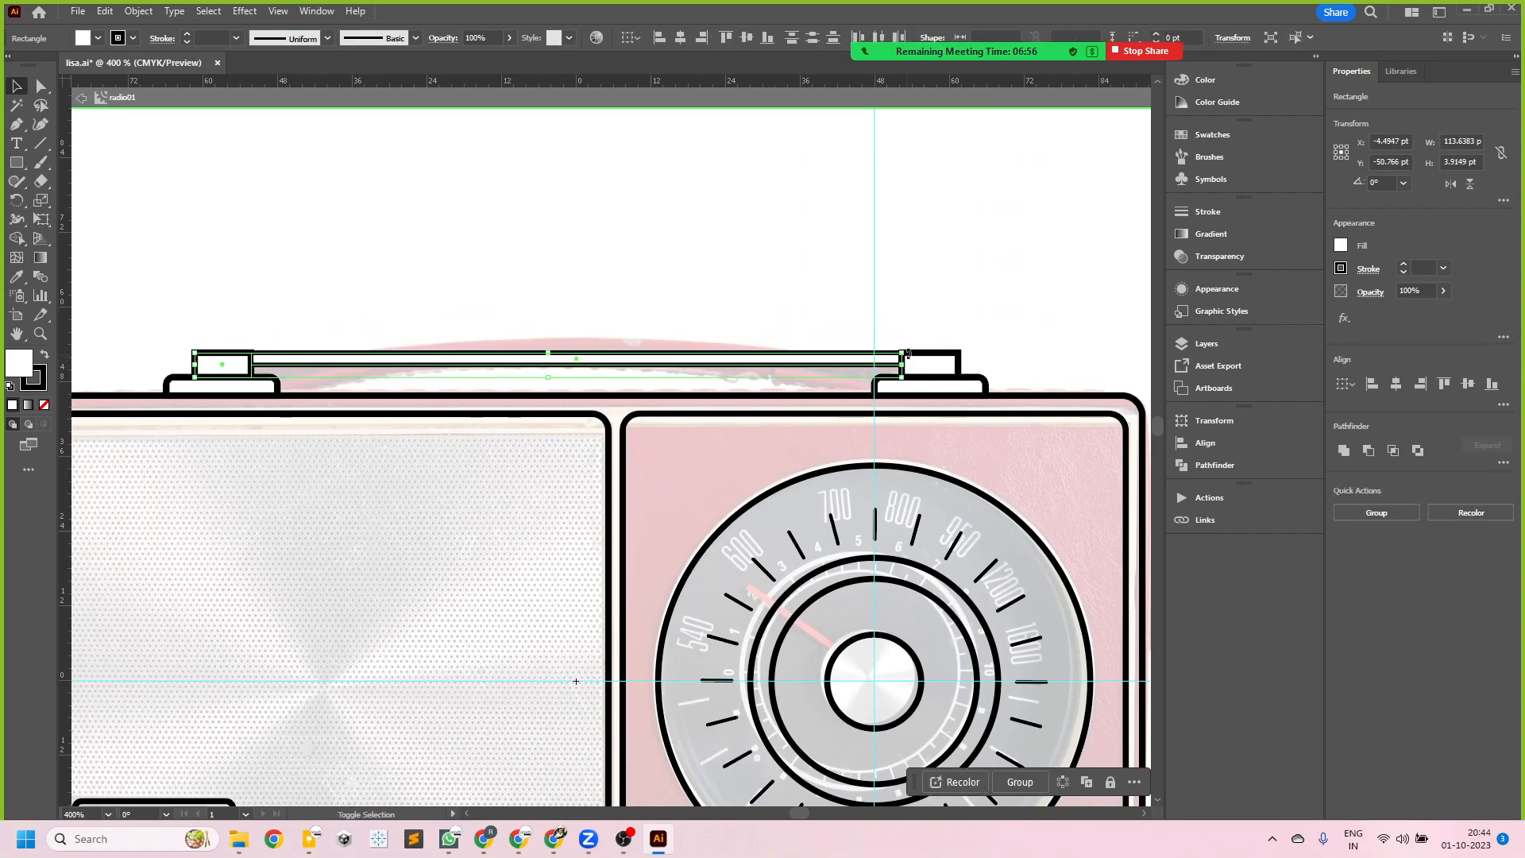
pyautogui.click(855, 307)
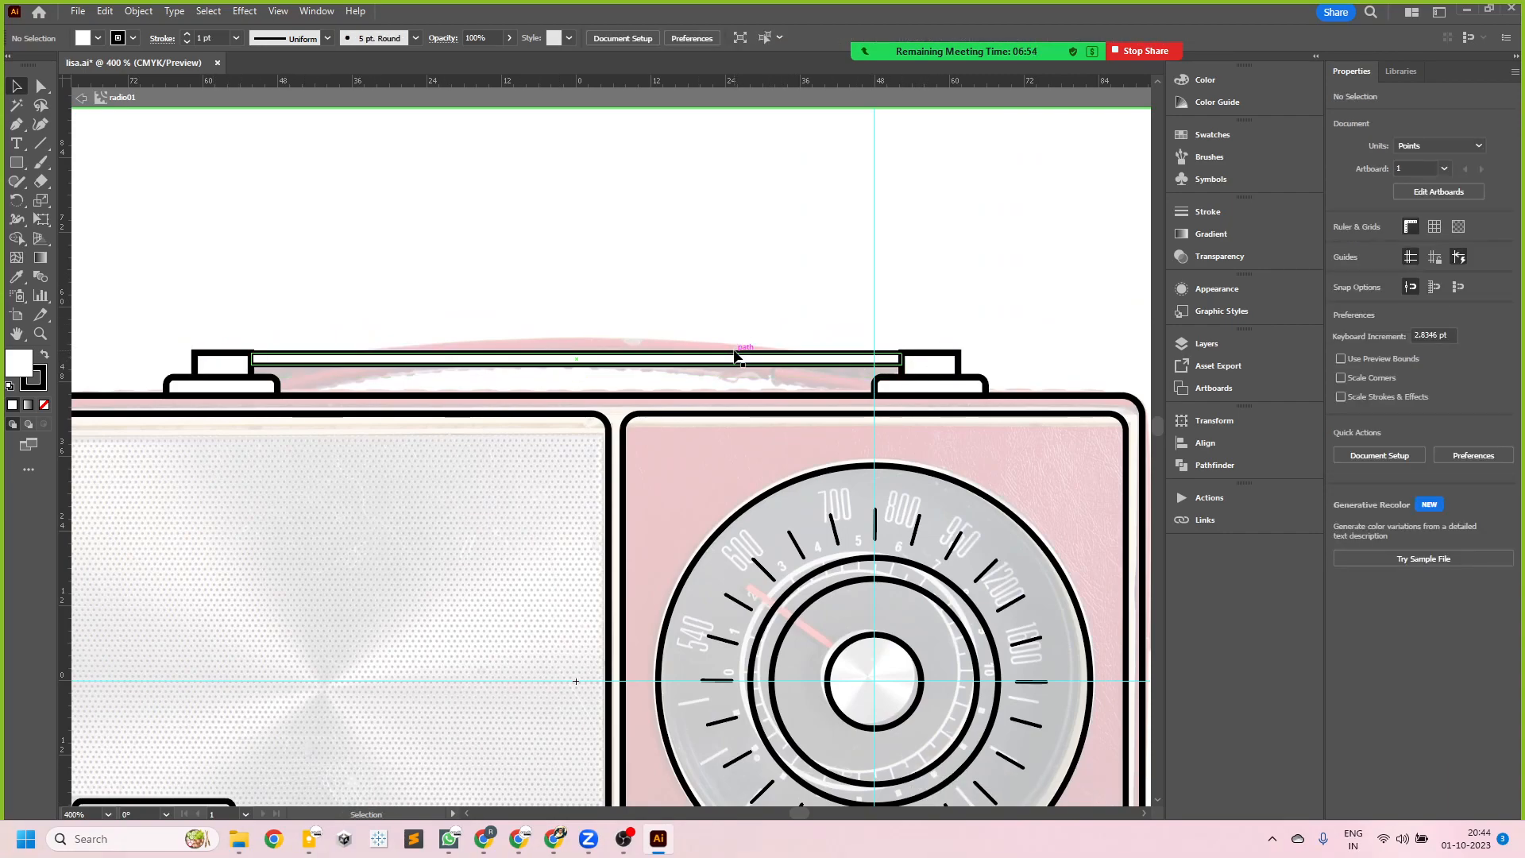
pyautogui.click(735, 357)
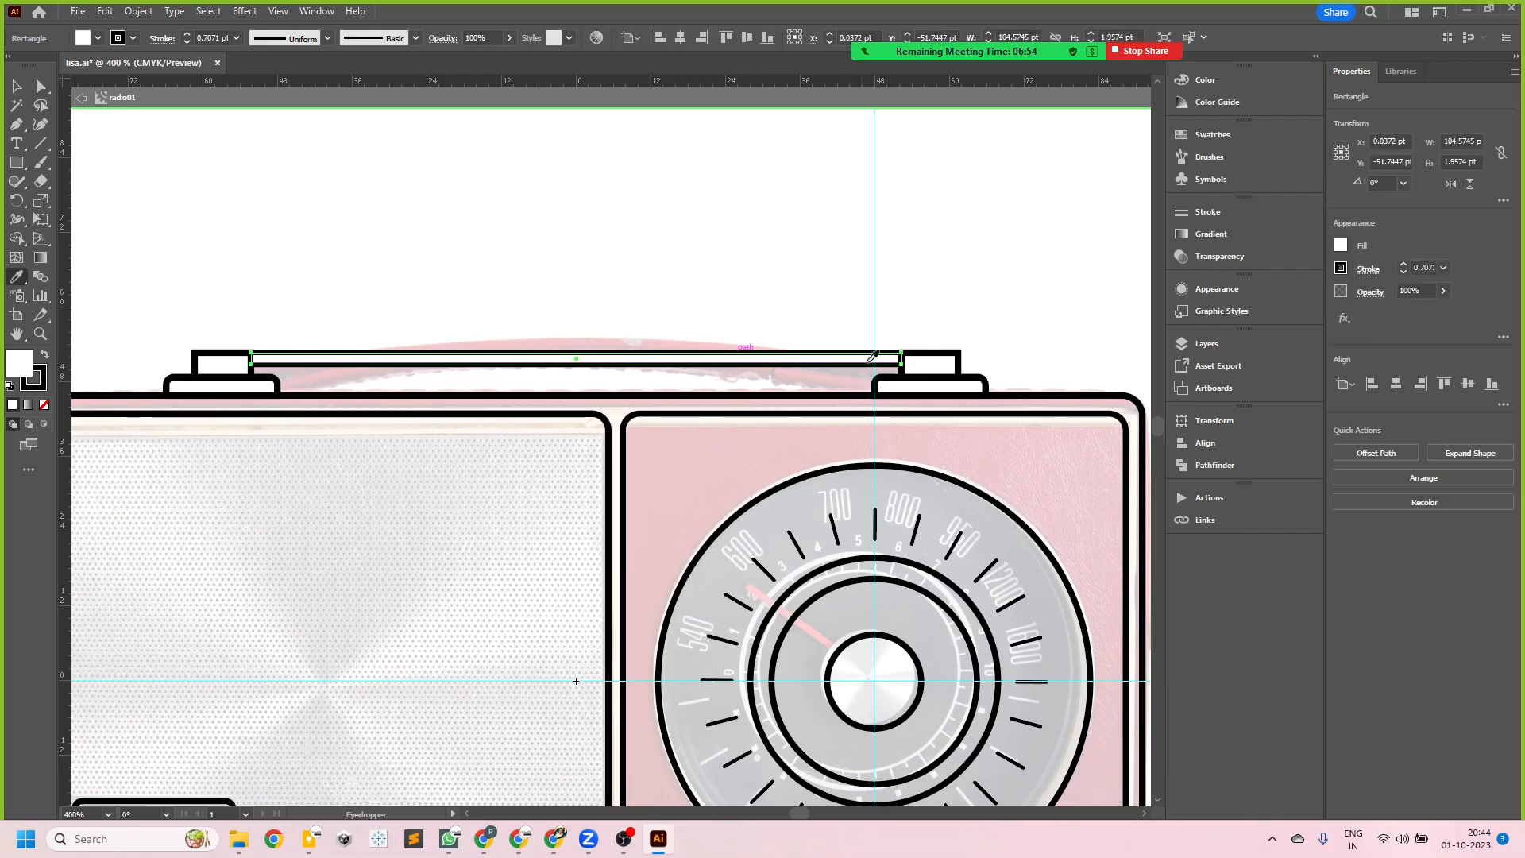
pyautogui.click(944, 355)
pyautogui.click(17, 86)
pyautogui.click(294, 334)
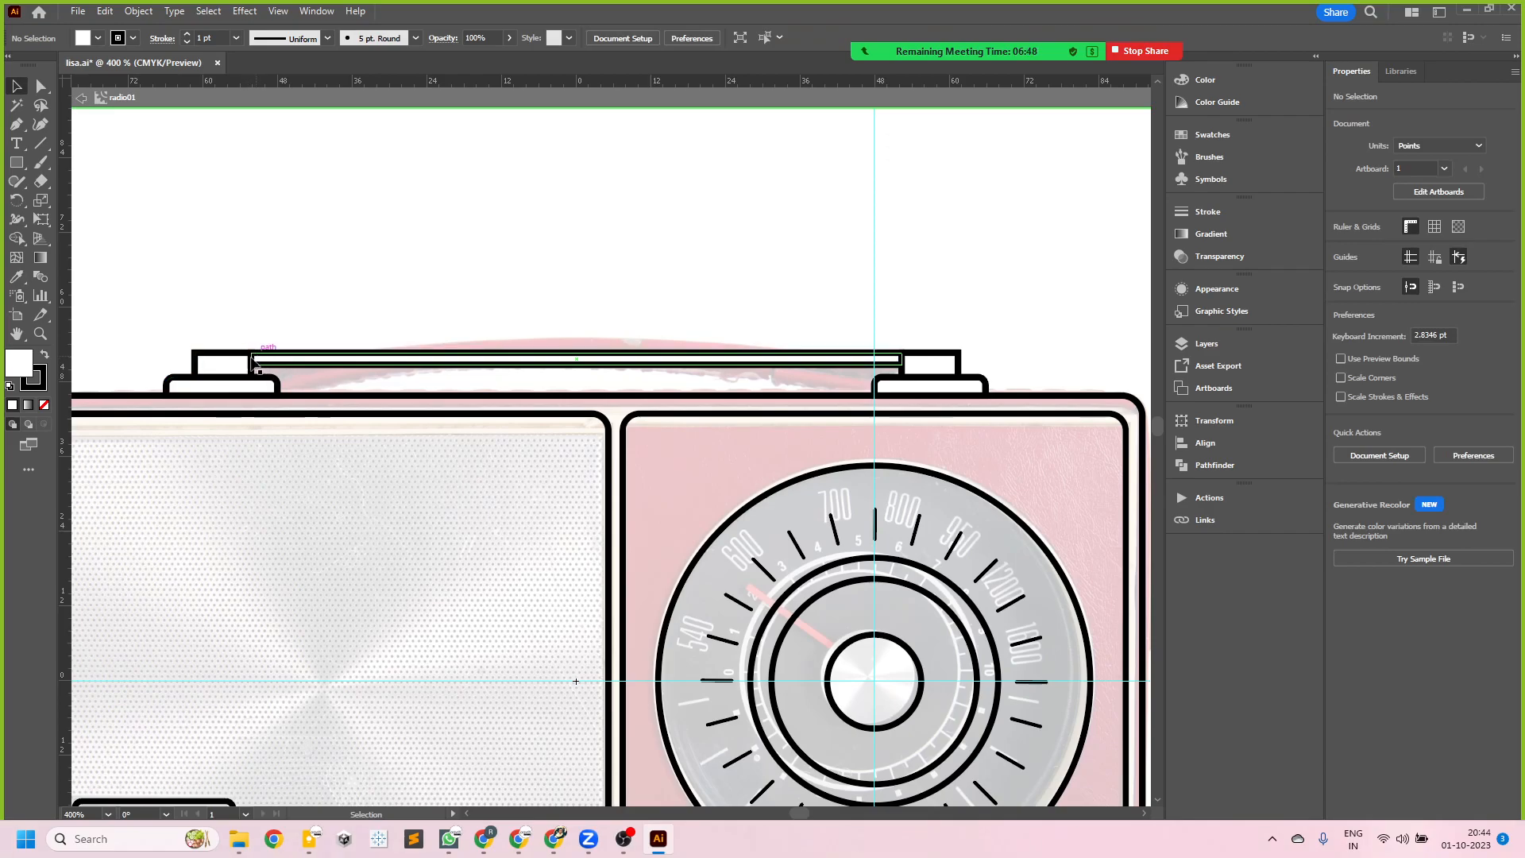
# - Select the handle bar together with both end blocks
pyautogui.click(920, 361)
pyautogui.keyDown('shift'); pyautogui.click(789, 362); pyautogui.keyUp('shift')
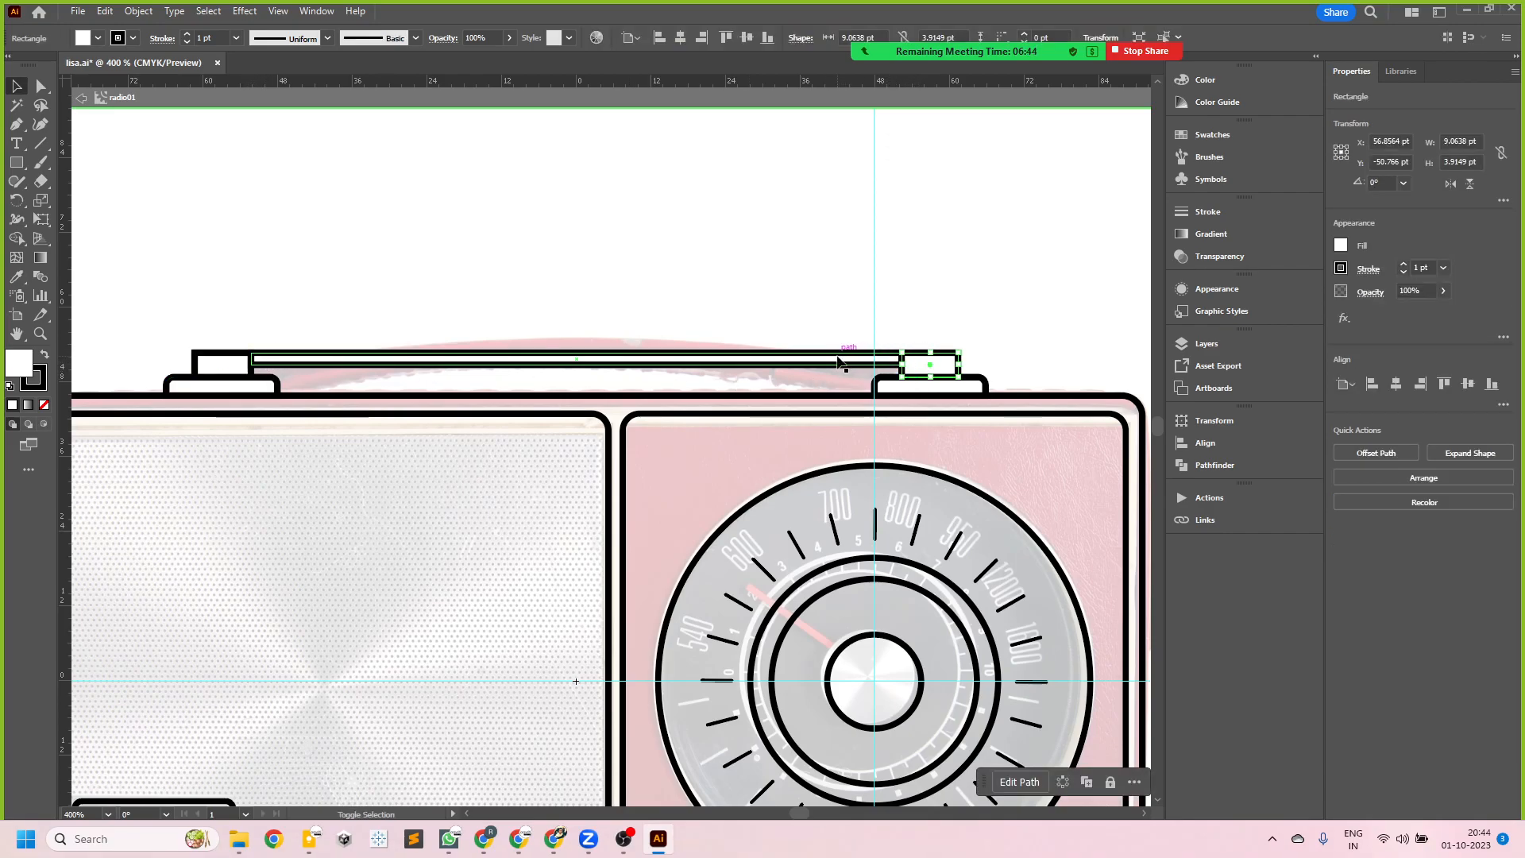
pyautogui.keyDown('shift'); pyautogui.click(229, 365); pyautogui.keyUp('shift')
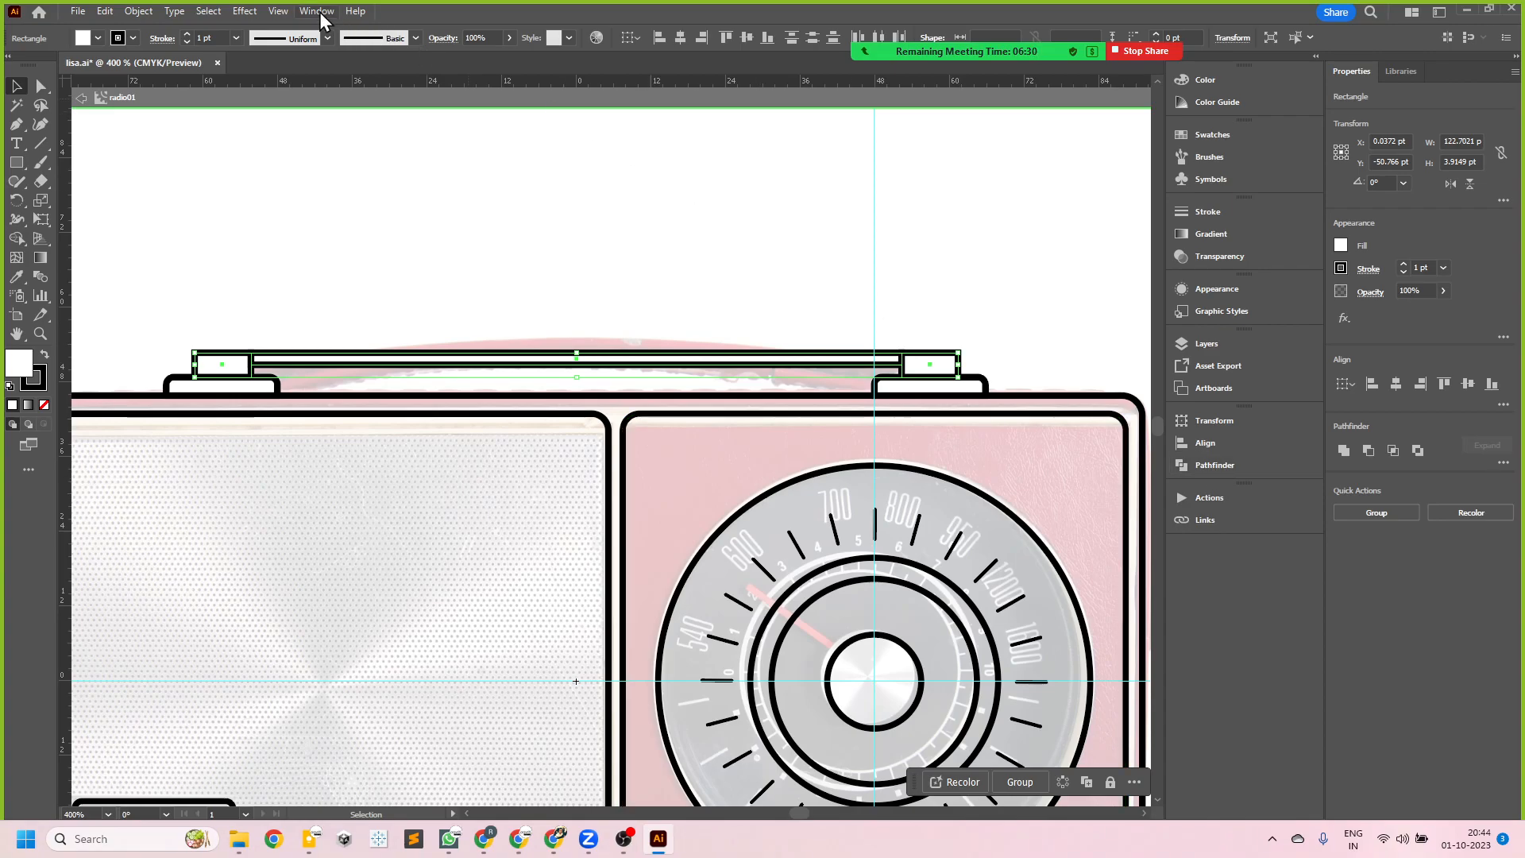
# - Separate the Pathfinder panel from the Transform and Align group and dock it as its own group below them
pyautogui.click(1218, 468)
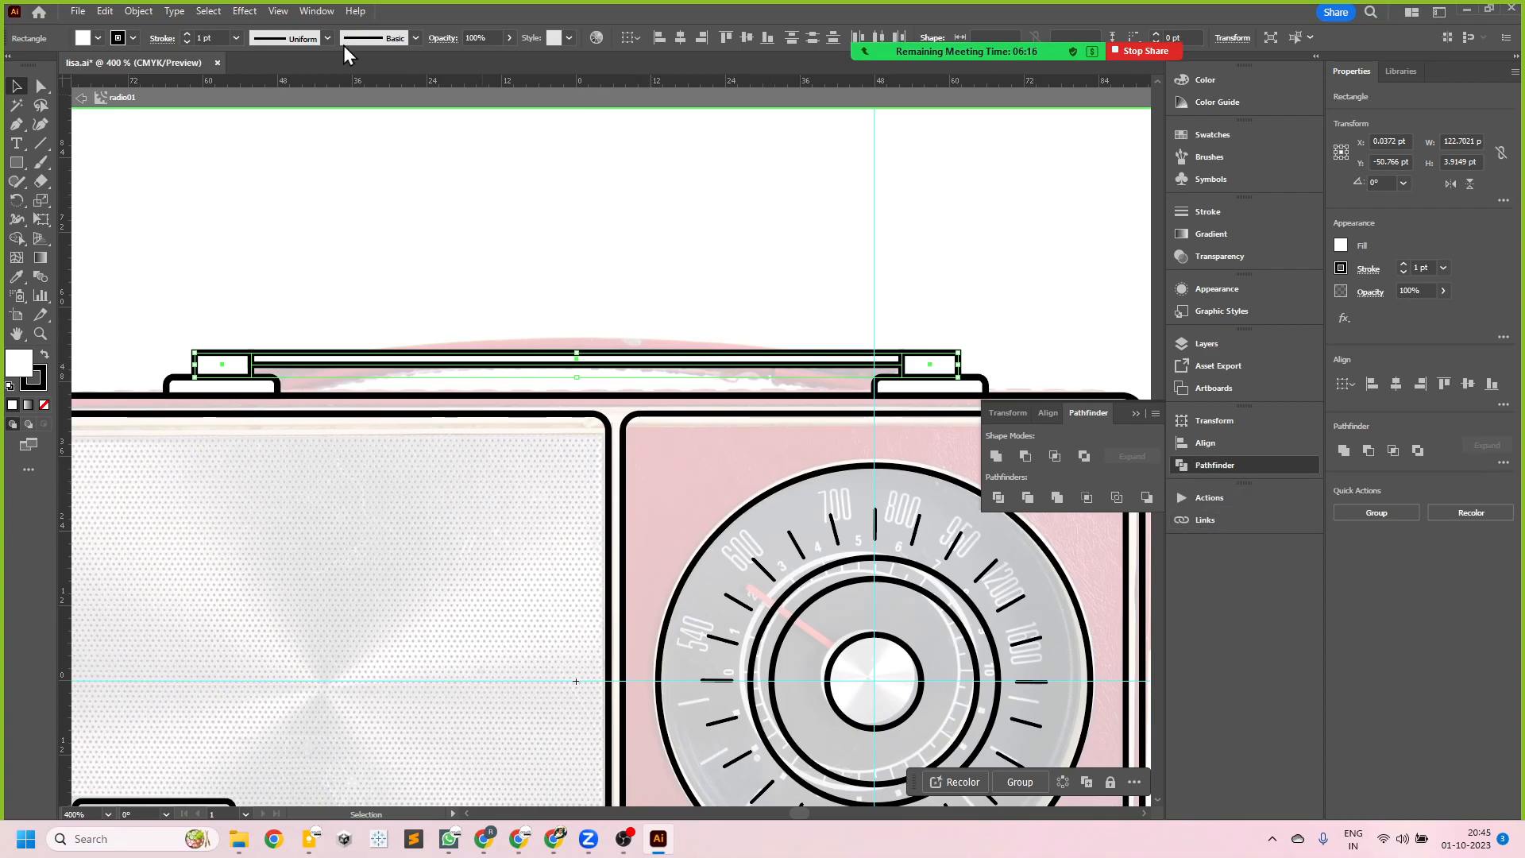
pyautogui.click(310, 11)
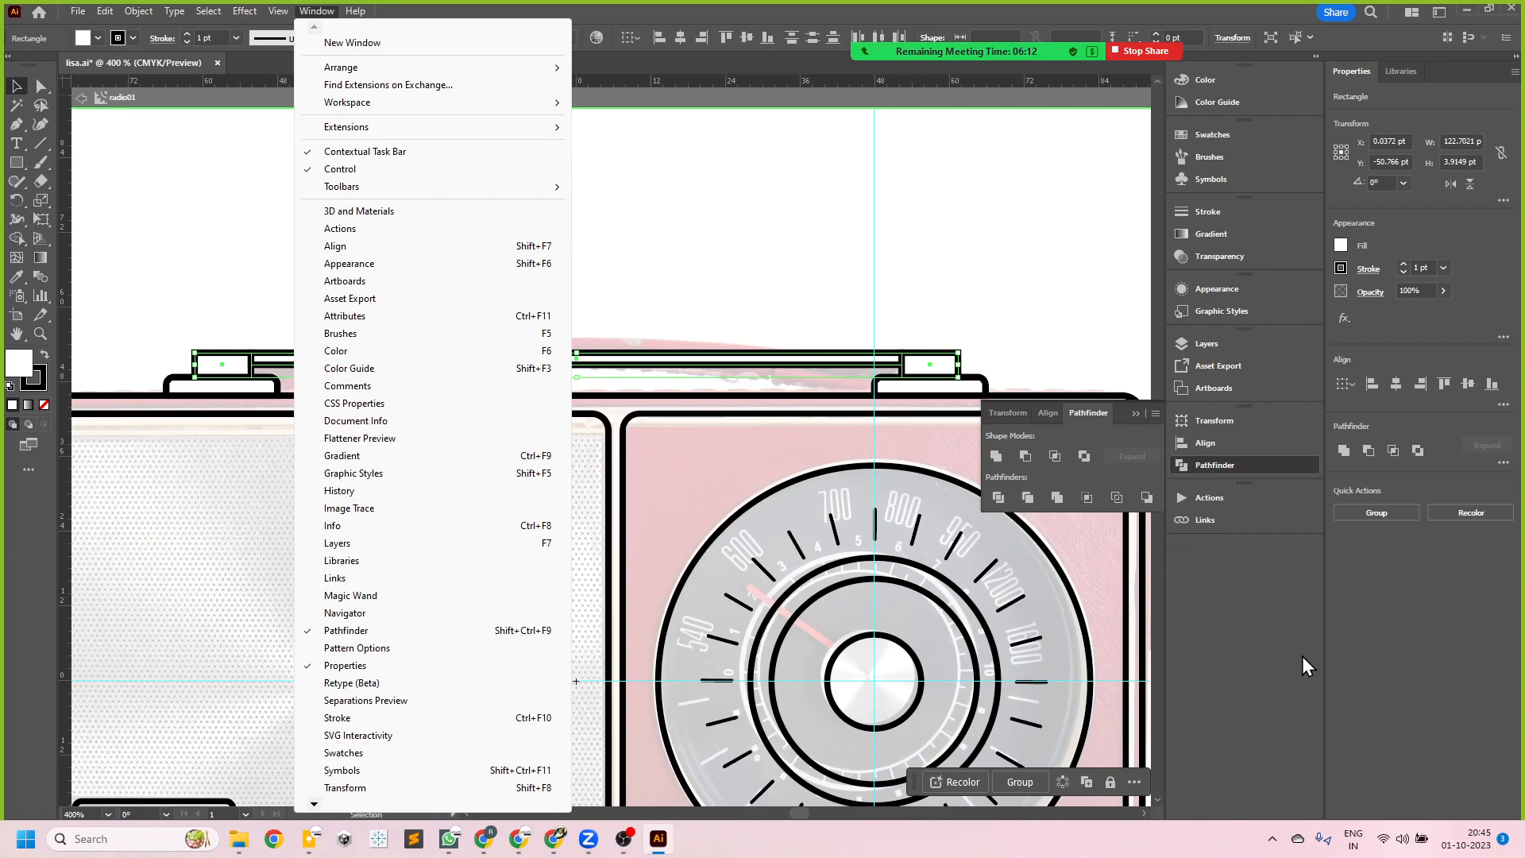
pyautogui.click(1258, 580)
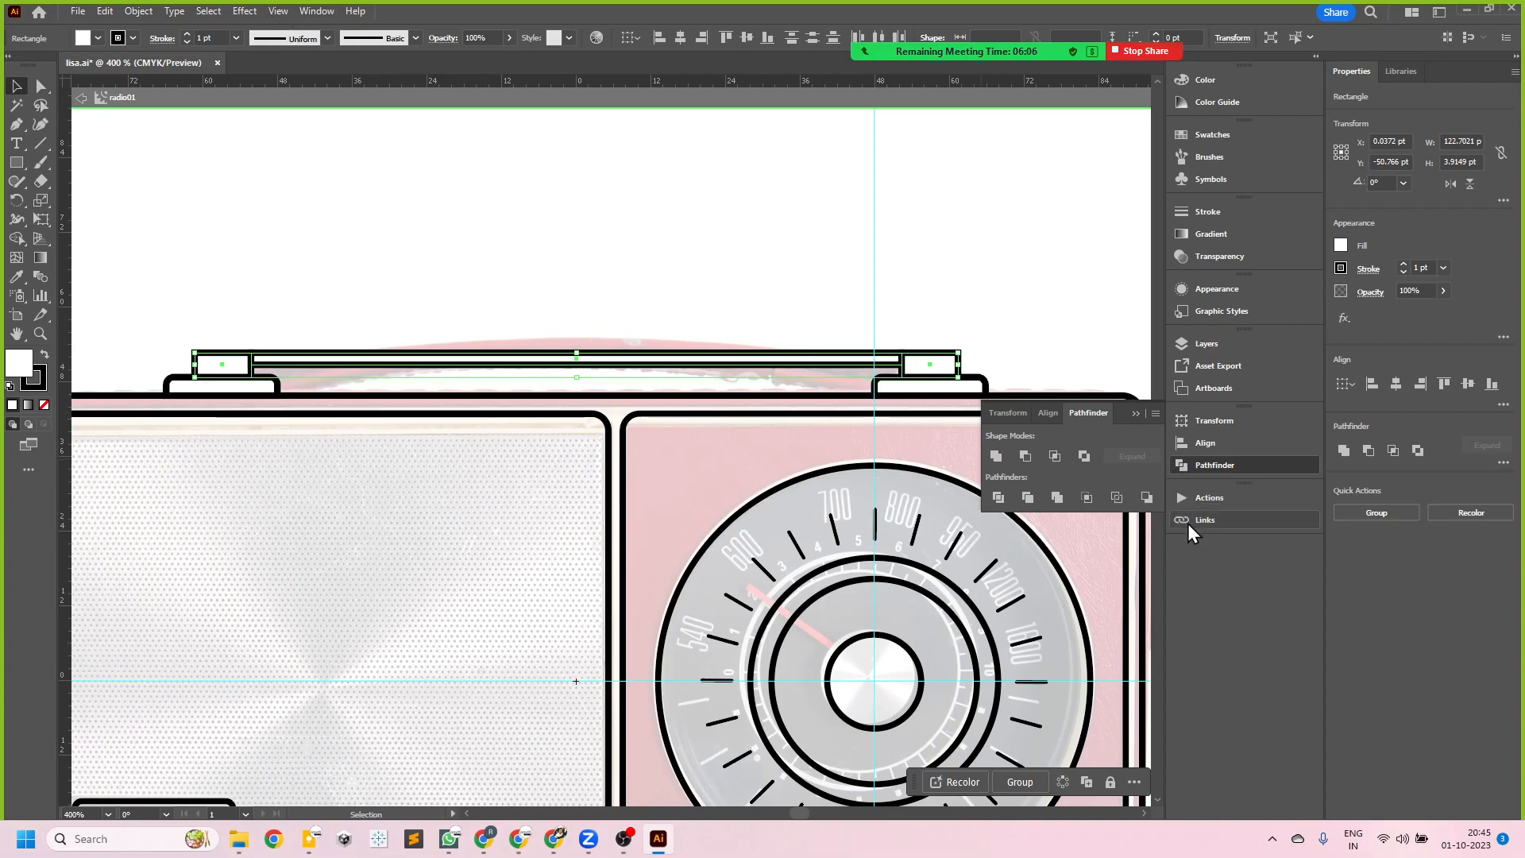
pyautogui.moveTo(1109, 418); pyautogui.dragTo(587, 239)
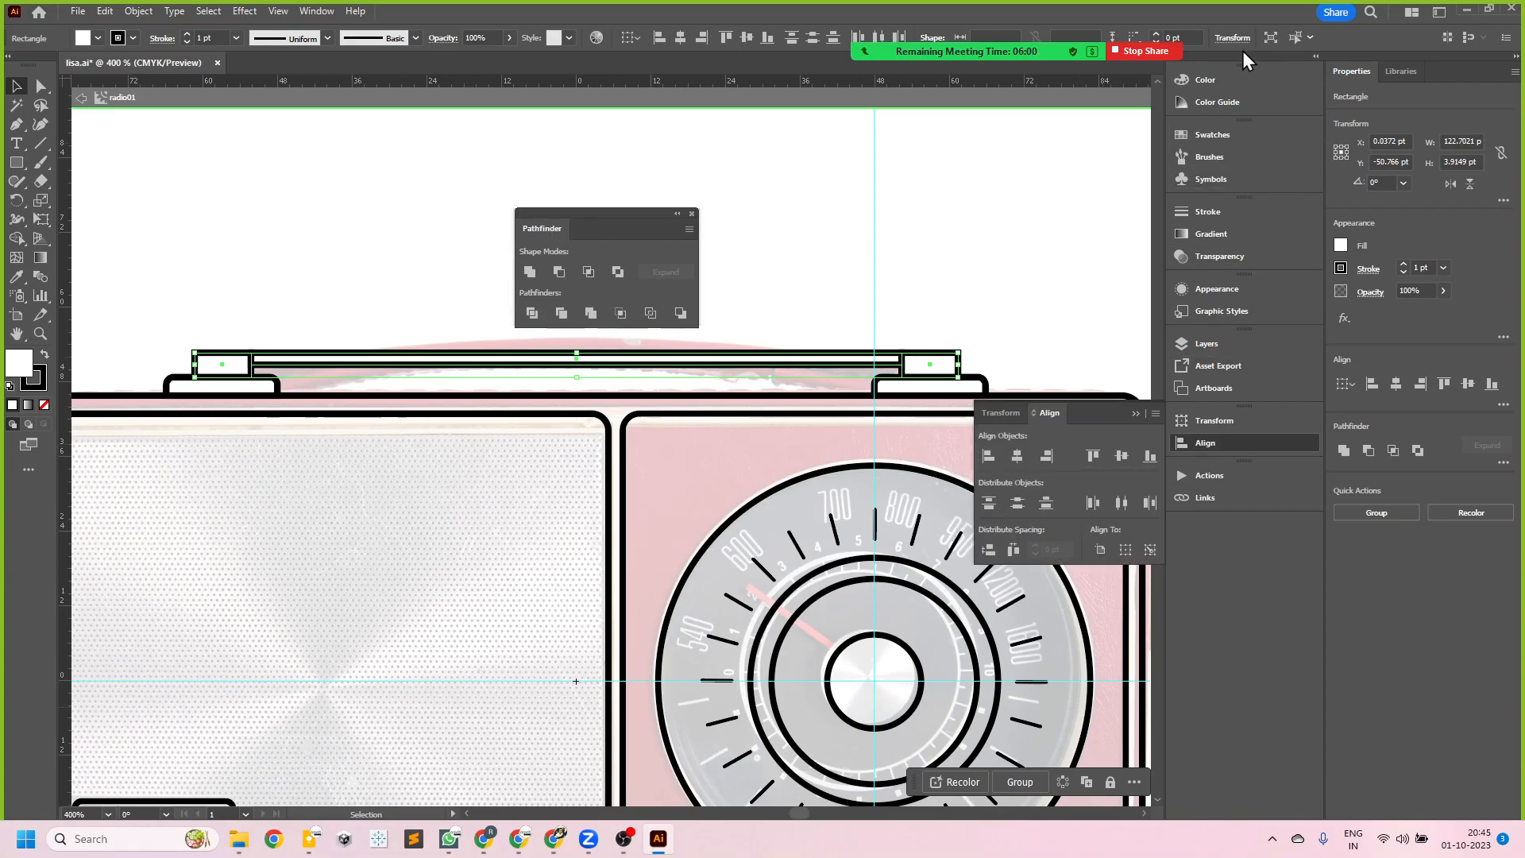
pyautogui.click(1315, 56)
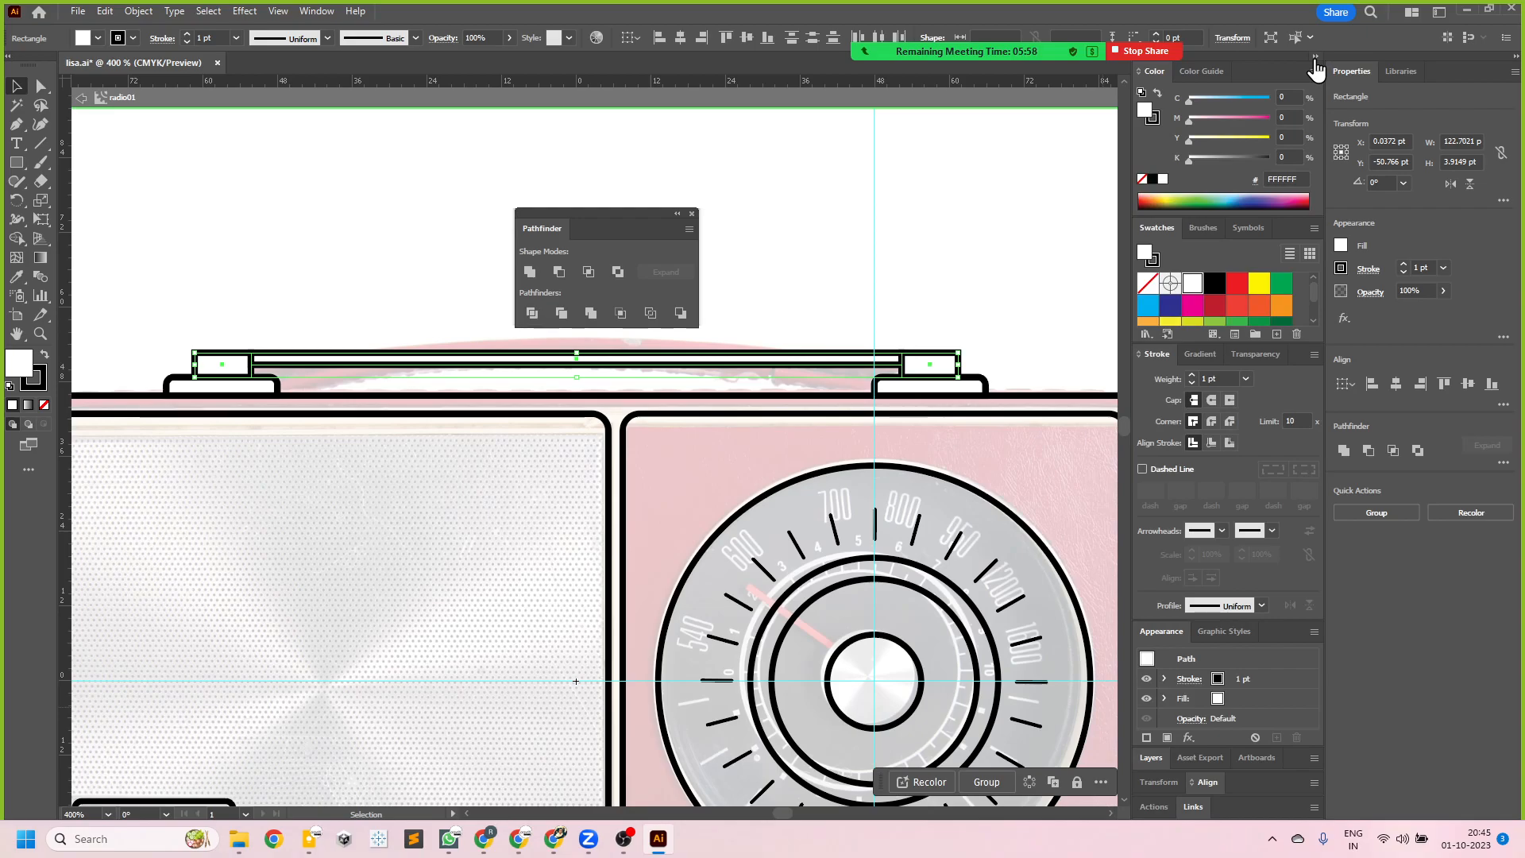
pyautogui.click(1315, 57)
pyautogui.moveTo(547, 228); pyautogui.dragTo(1208, 459)
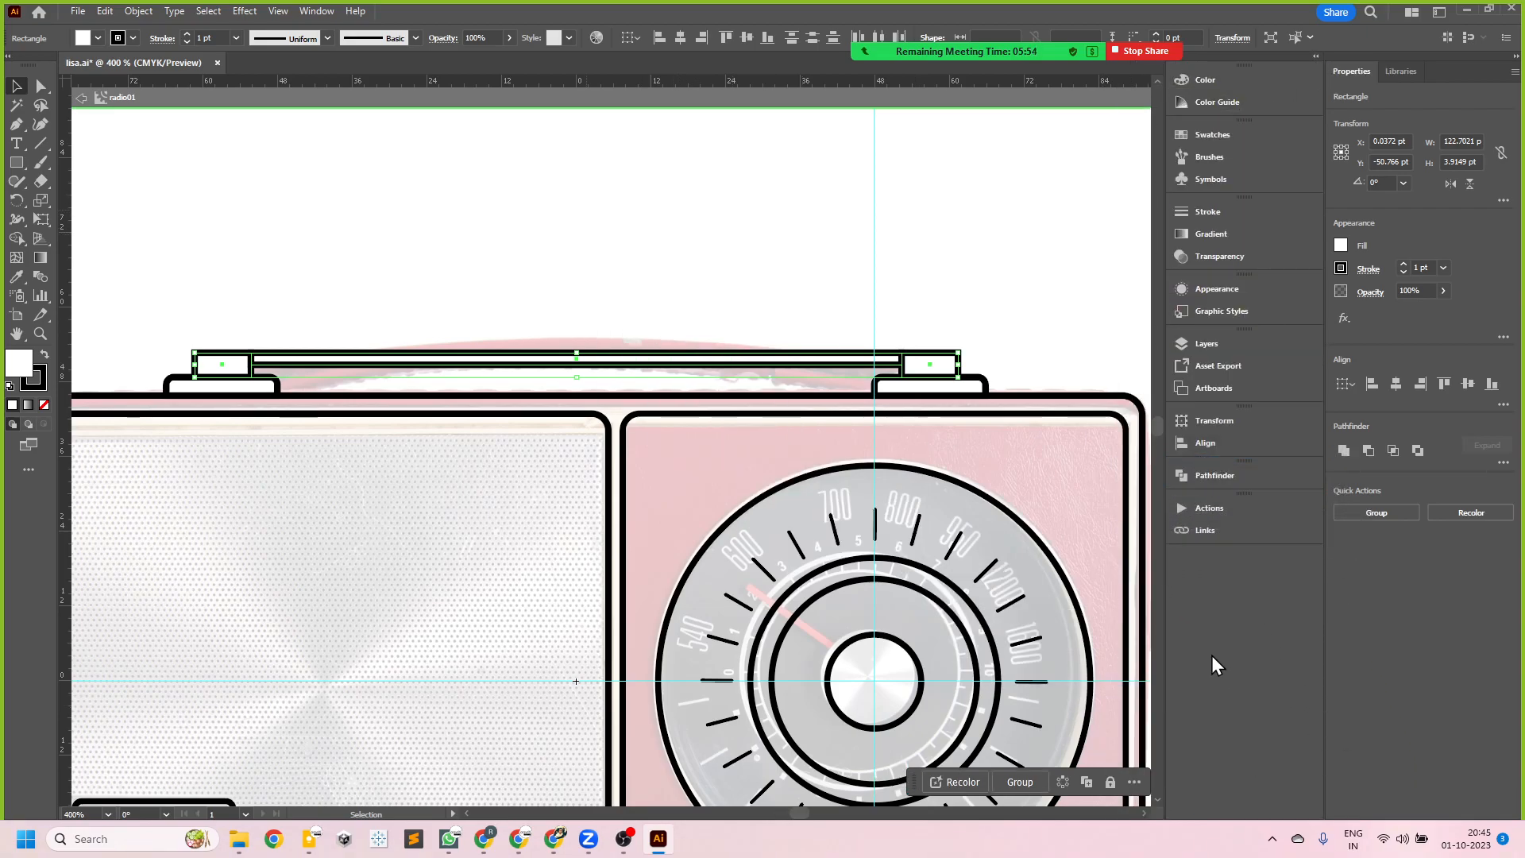
# - Unite the handle bar and both end blocks into a single shape
pyautogui.click(1215, 477)
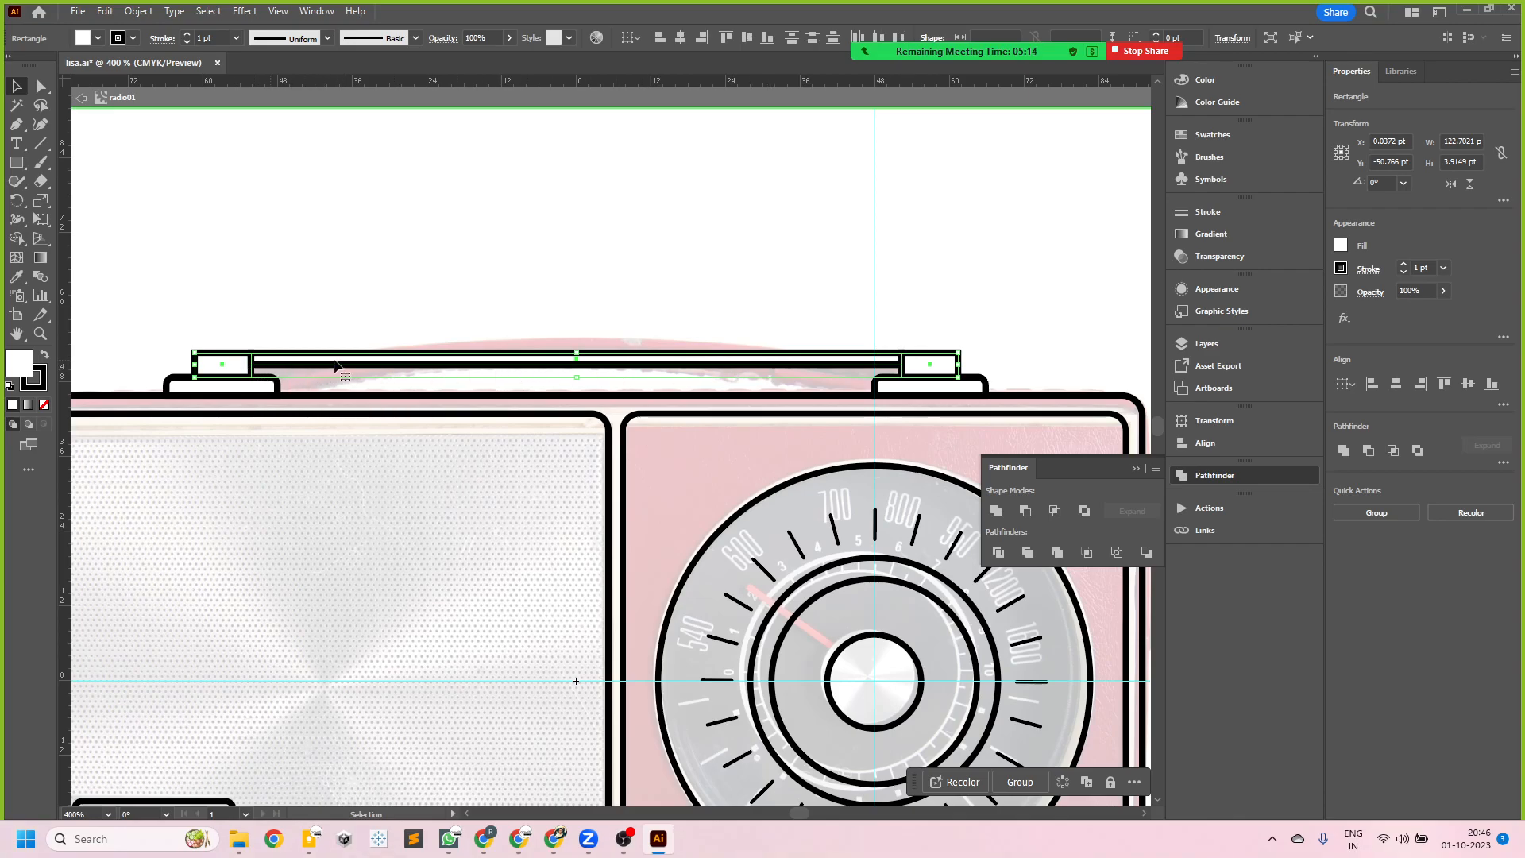
pyautogui.click(997, 513)
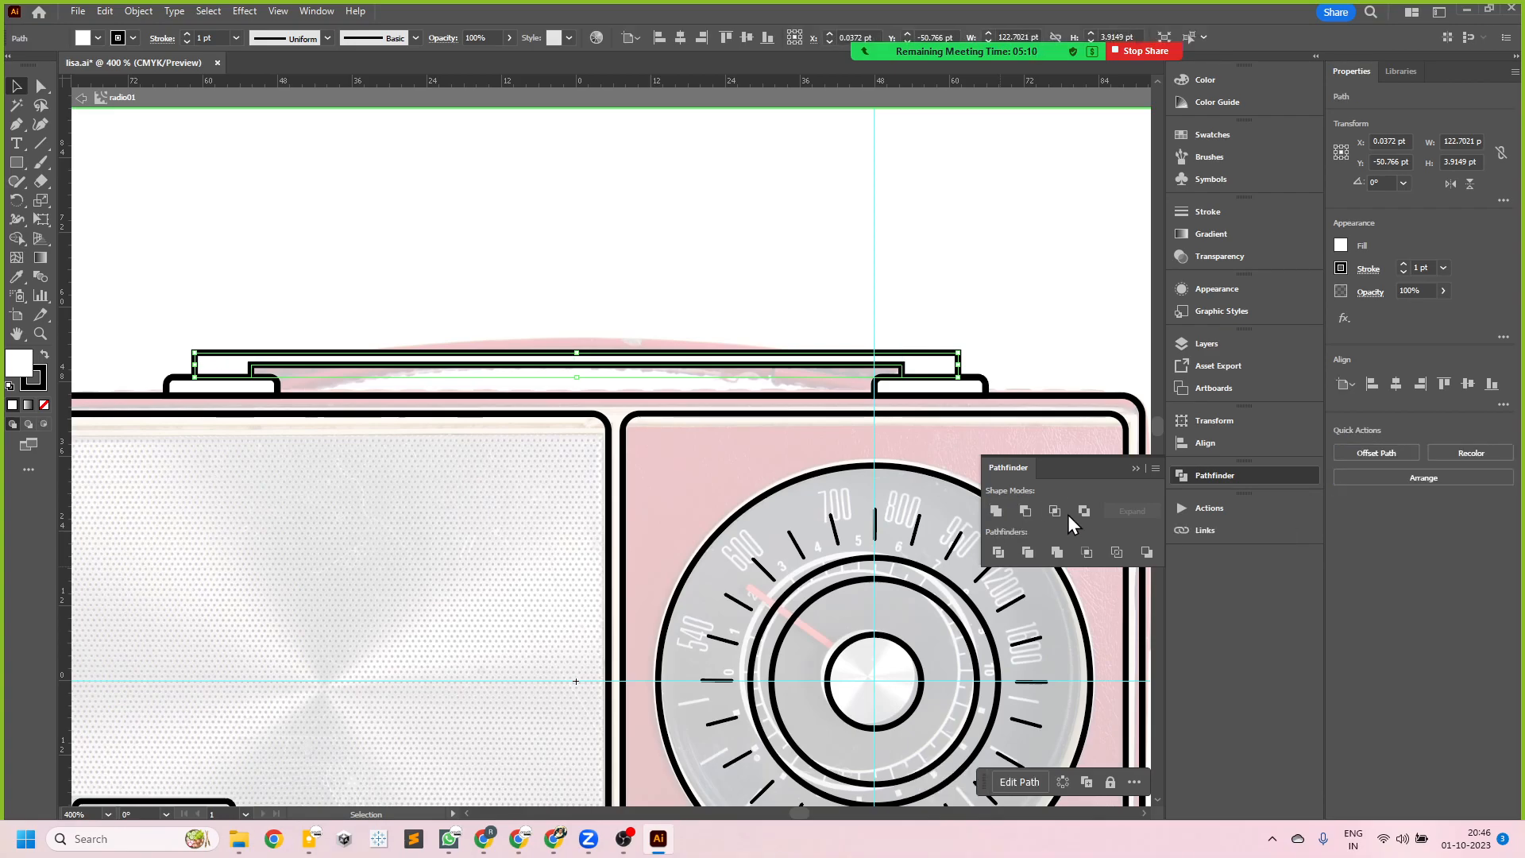
pyautogui.click(1136, 469)
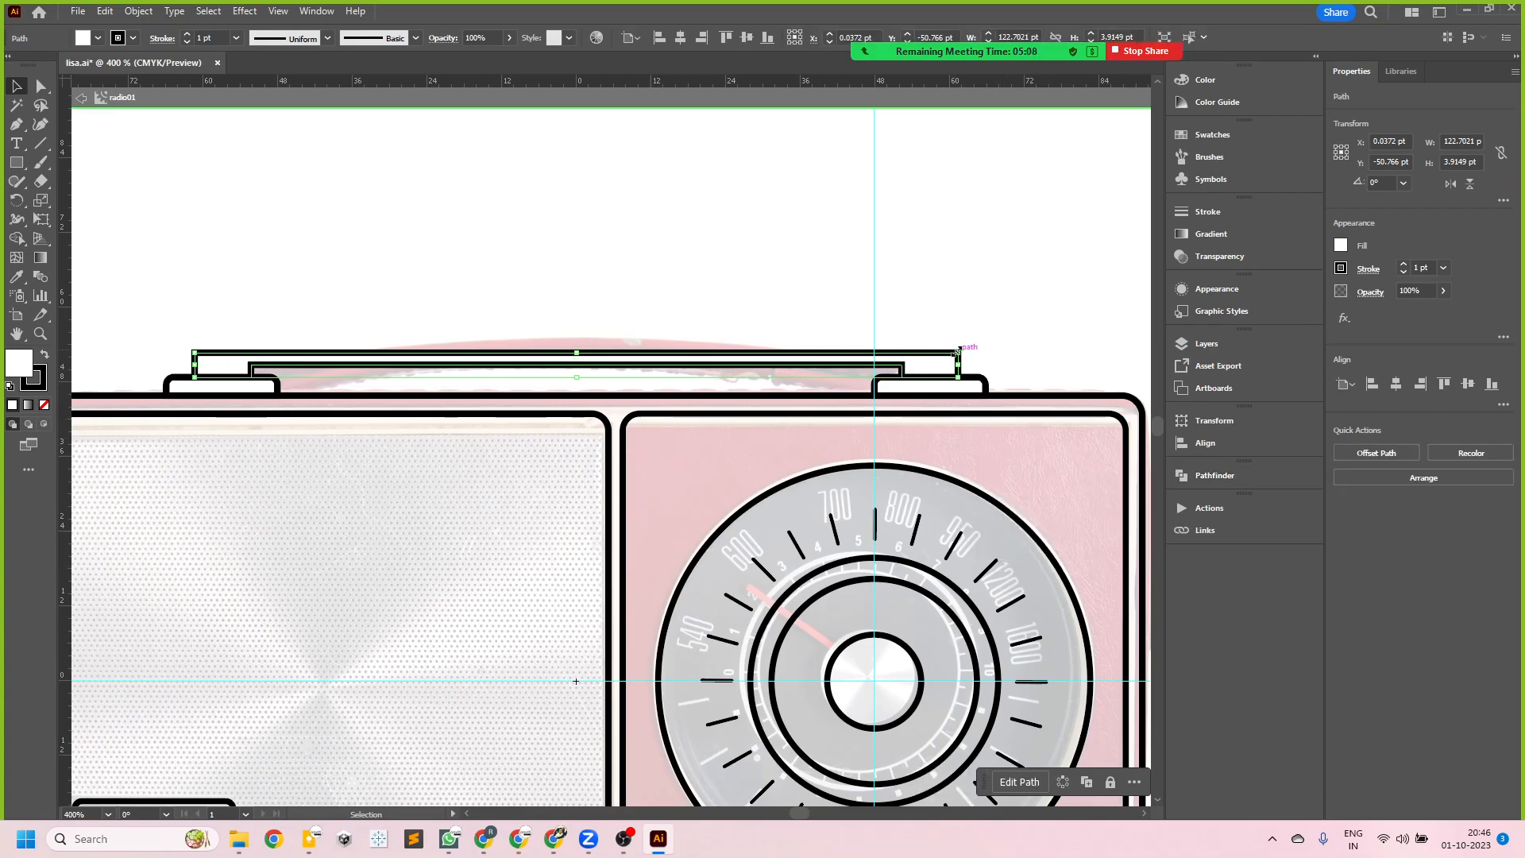
# - Select the united handle shape and expose its anchor points and corner widgets with the Direct Selection tool
pyautogui.scroll(1, 936, 340)
pyautogui.click(1008, 330)
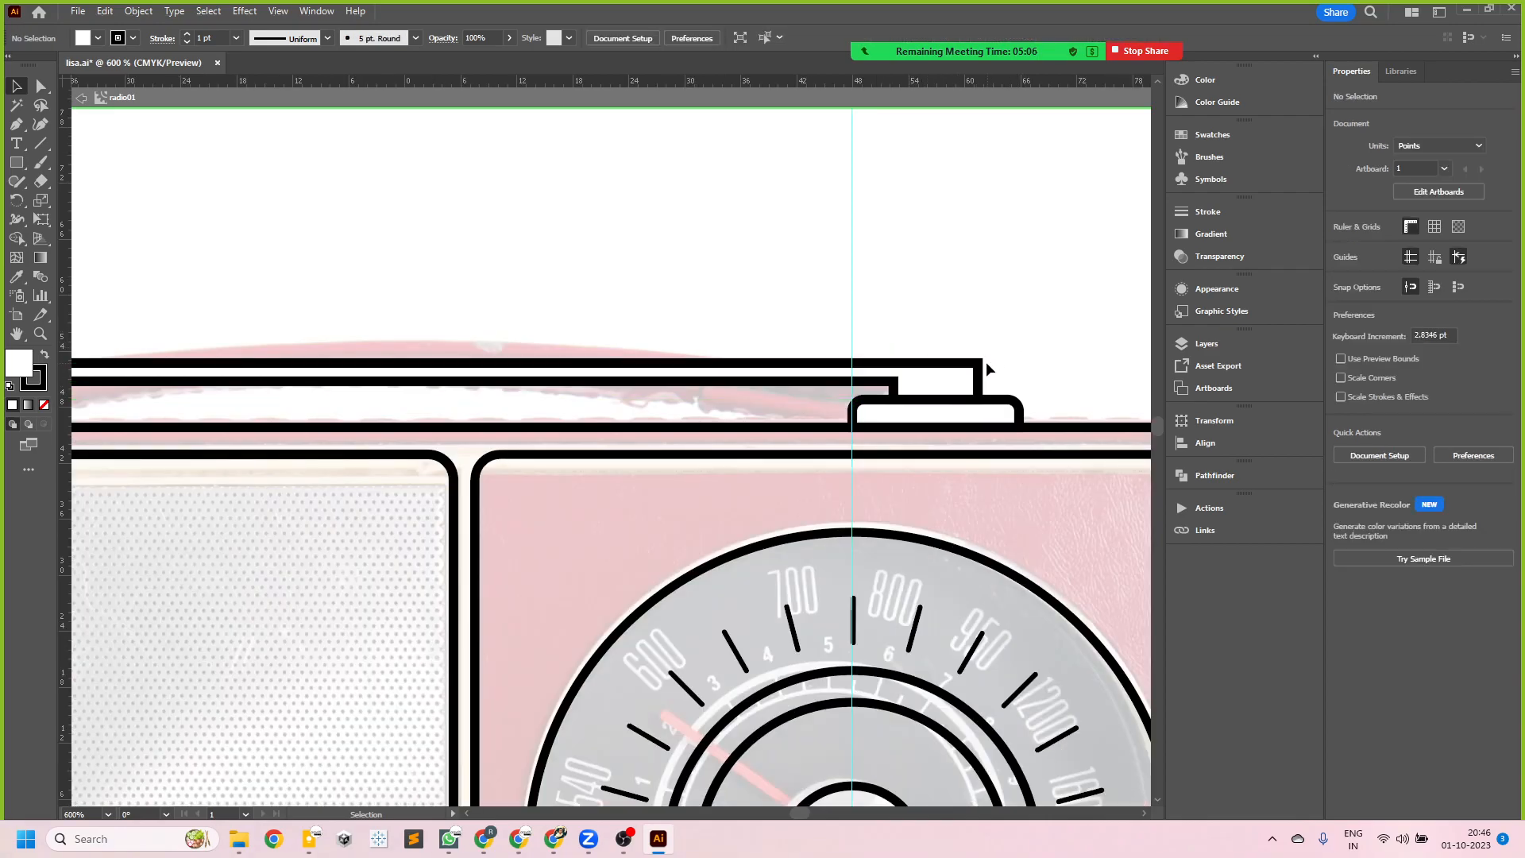
pyautogui.click(981, 370)
pyautogui.scroll(5, 946, 400)
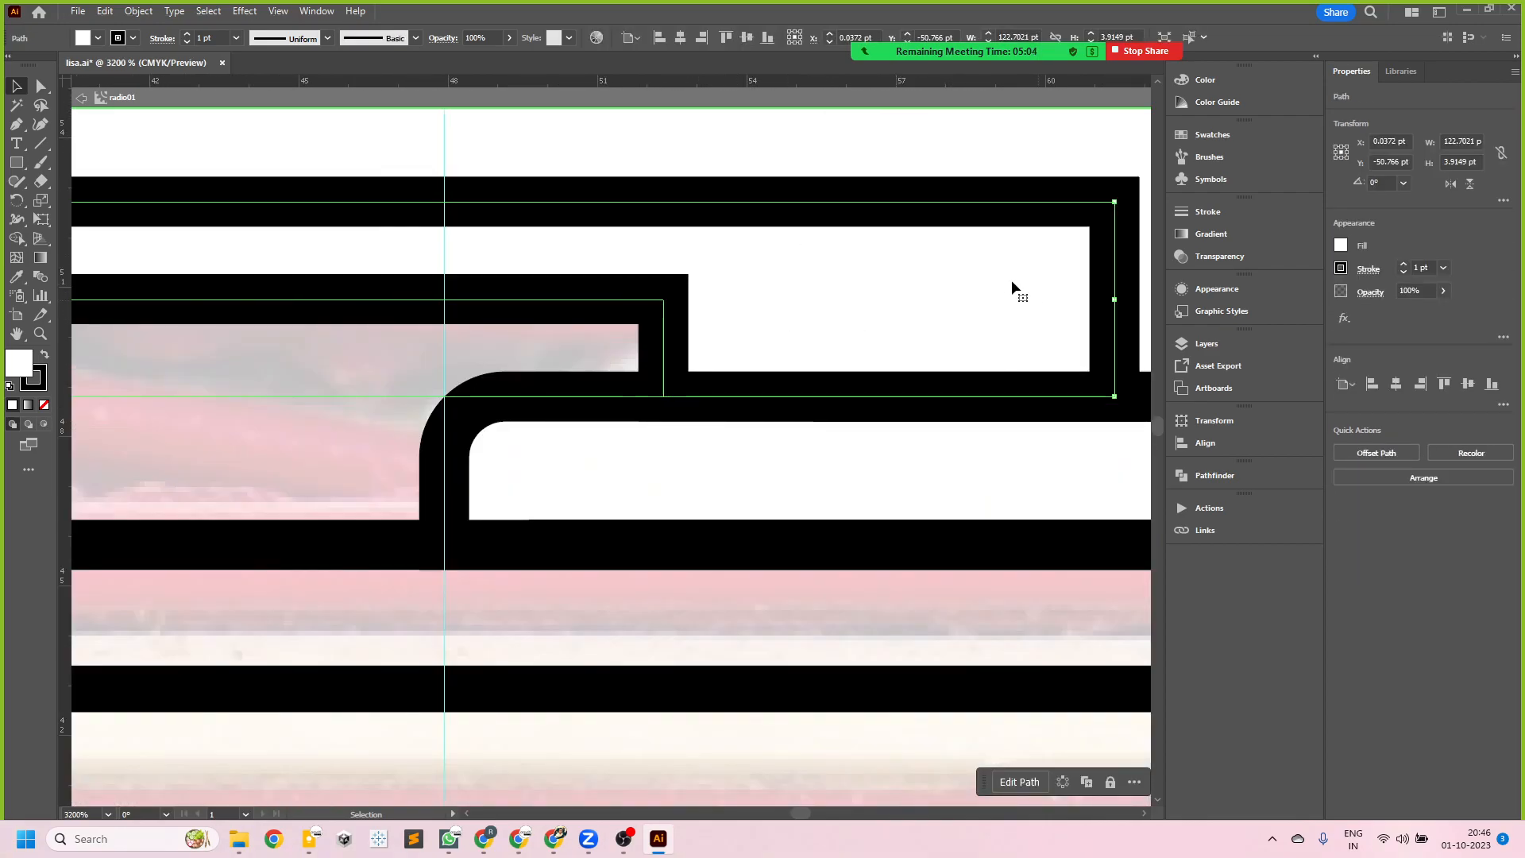
pyautogui.scroll(-1, 745, 347)
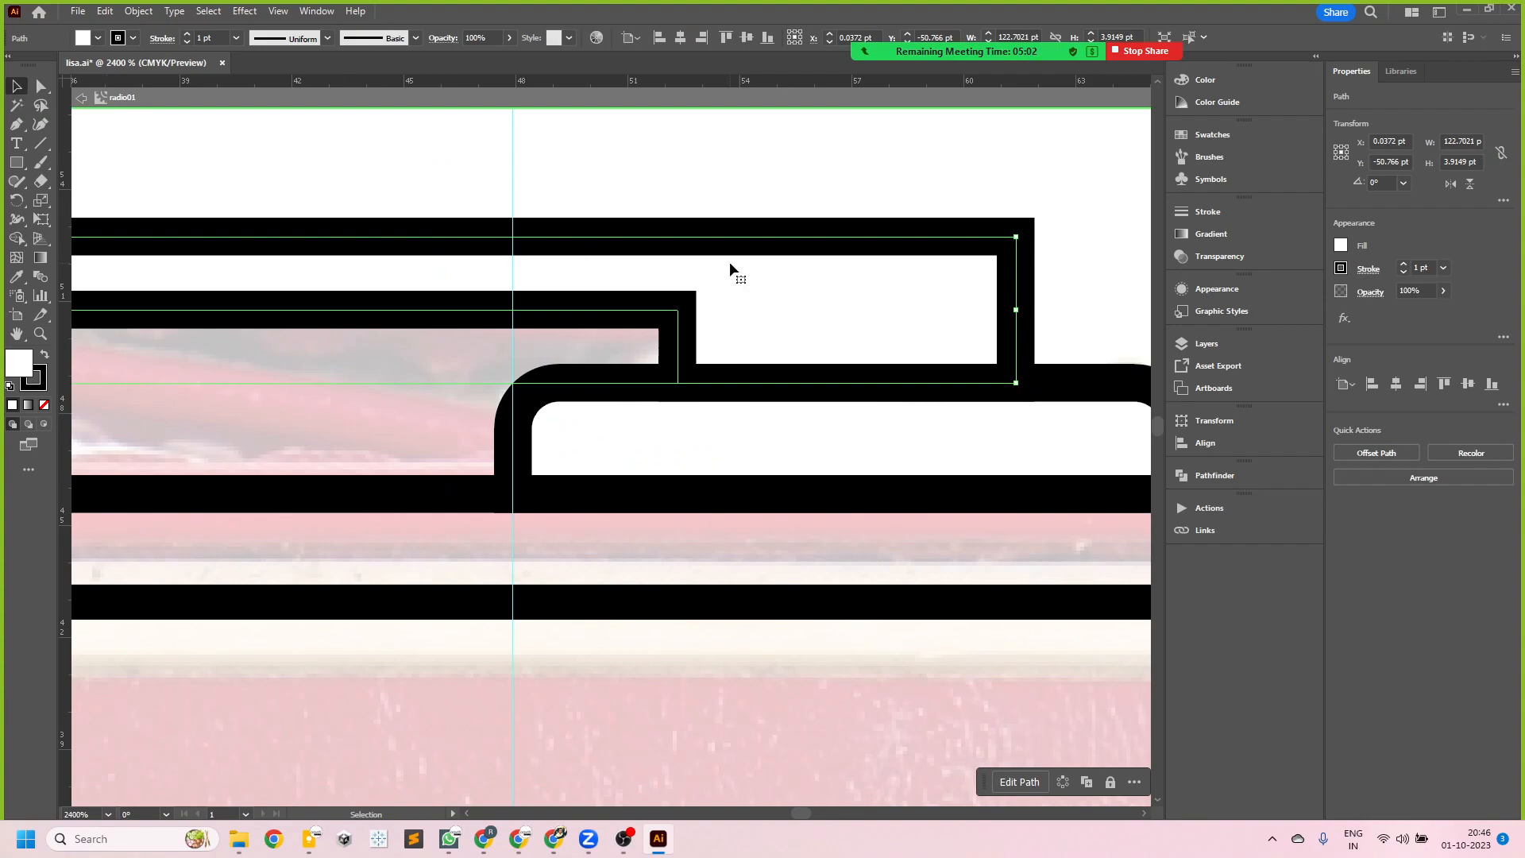
pyautogui.click(40, 88)
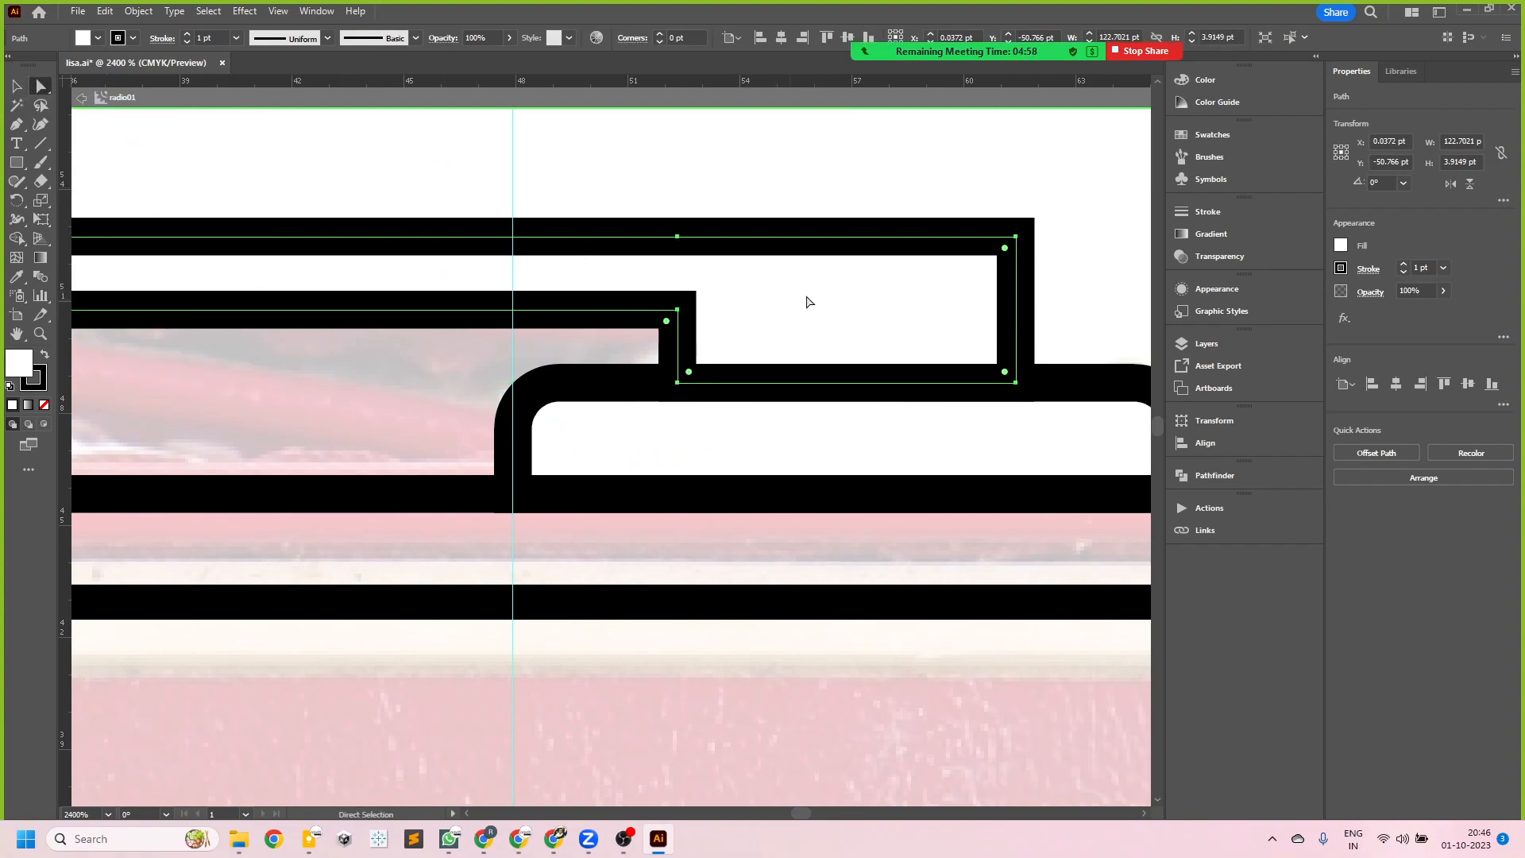
# - Select the outer upper corner points at both ends of the handle
pyautogui.scroll(-4, 917, 322)
pyautogui.scroll(5, 941, 325)
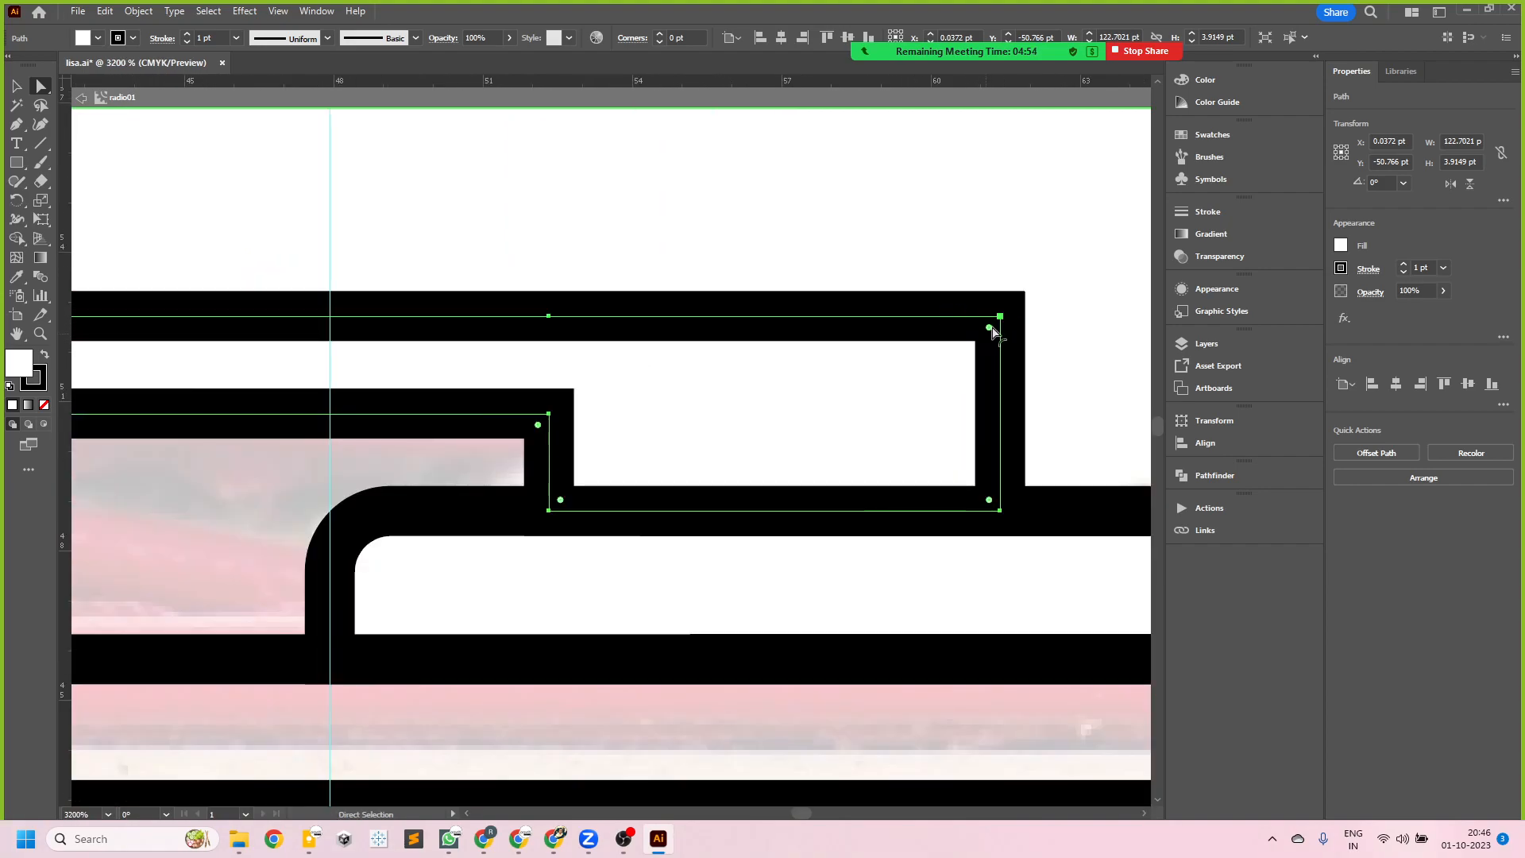
pyautogui.scroll(-5, 993, 332)
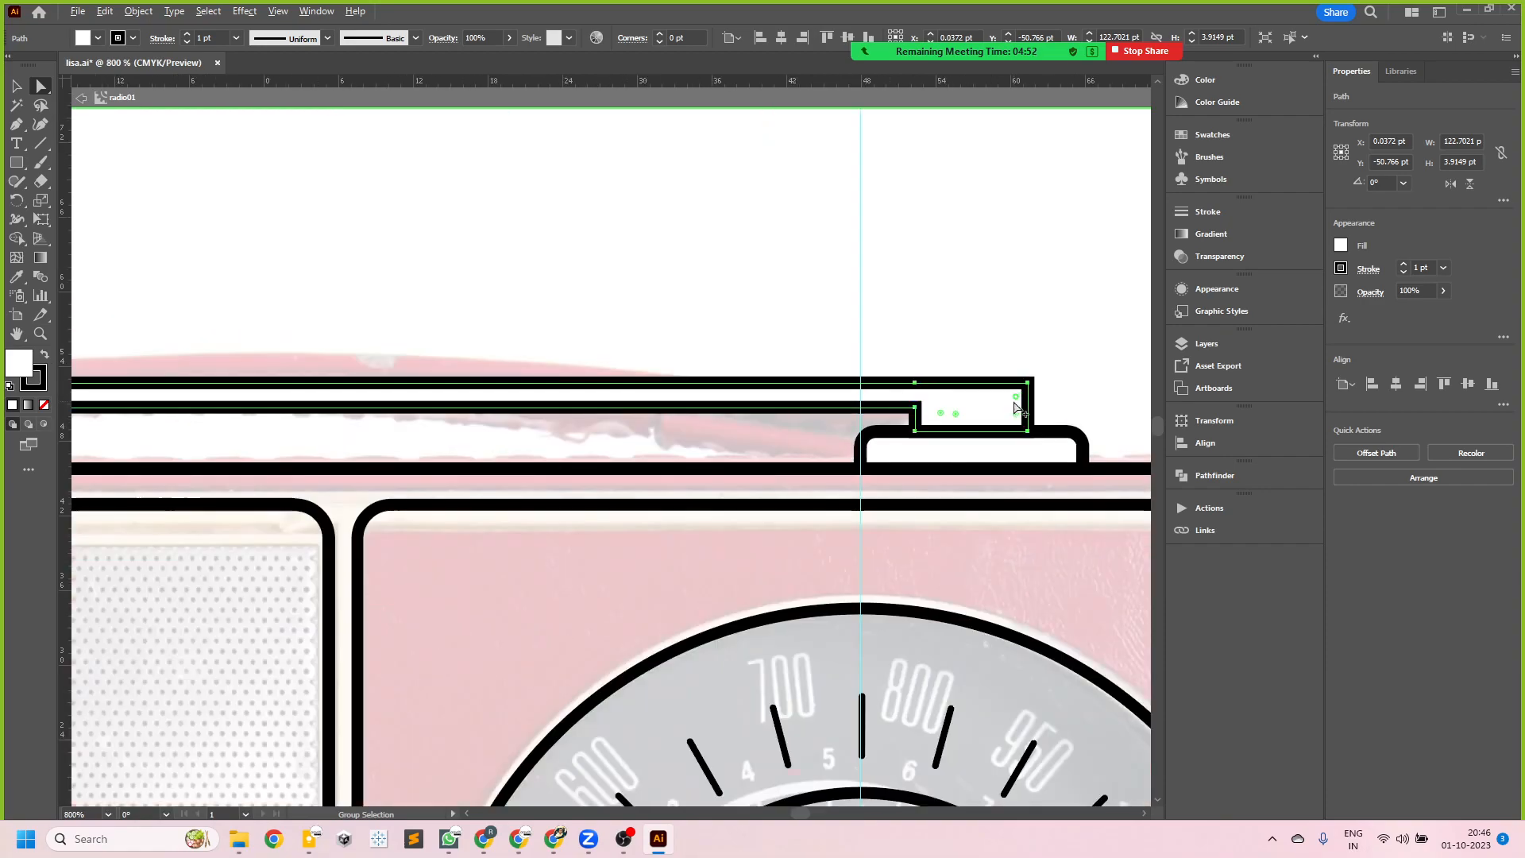
pyautogui.scroll(3, 251, 406)
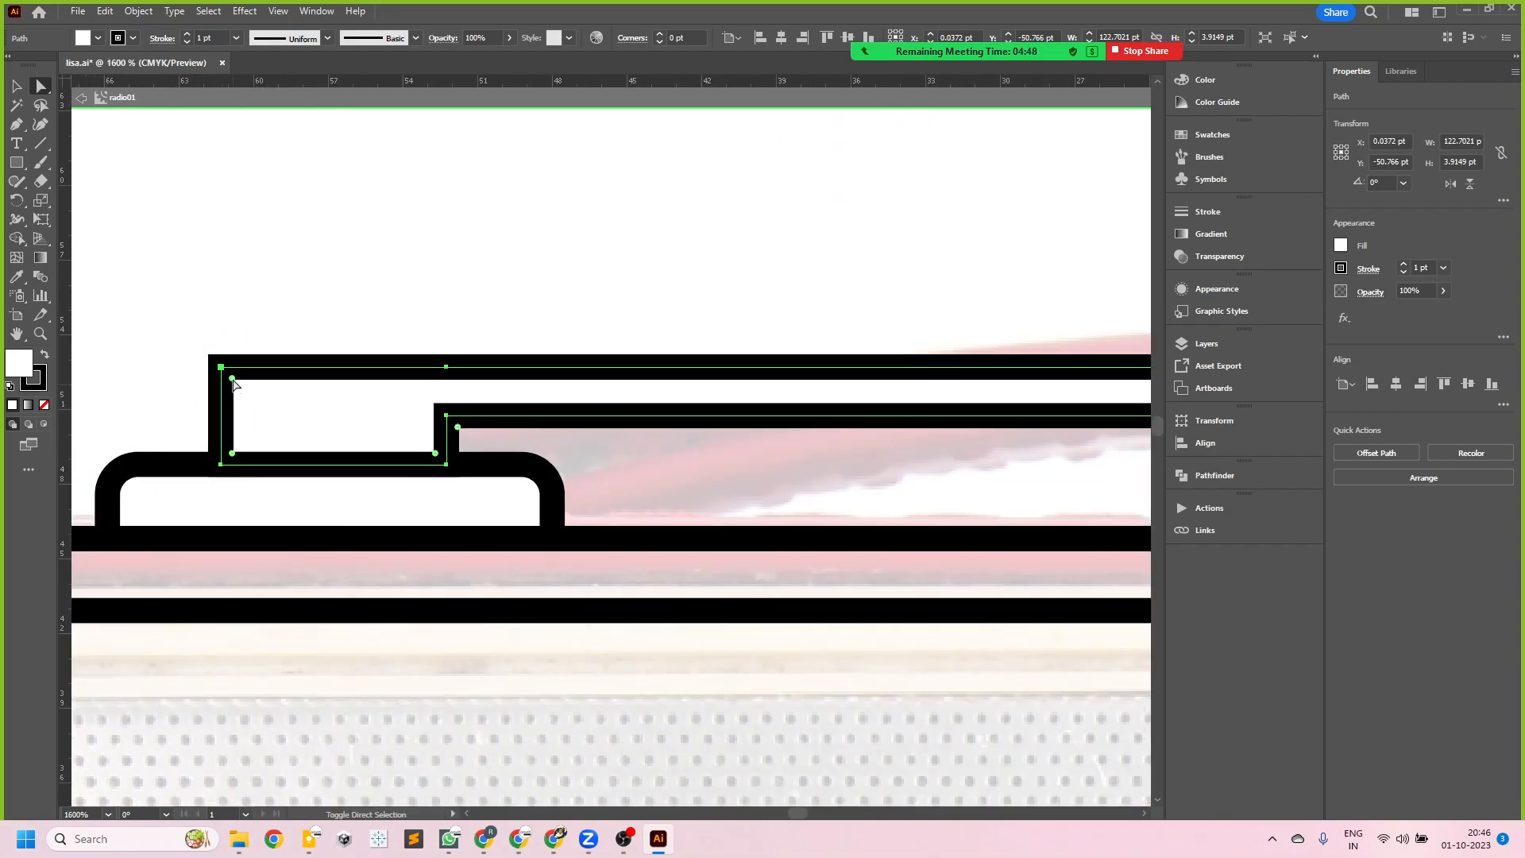
pyautogui.click(433, 453)
pyautogui.press('alt')
pyautogui.scroll(-6, 296, 334)
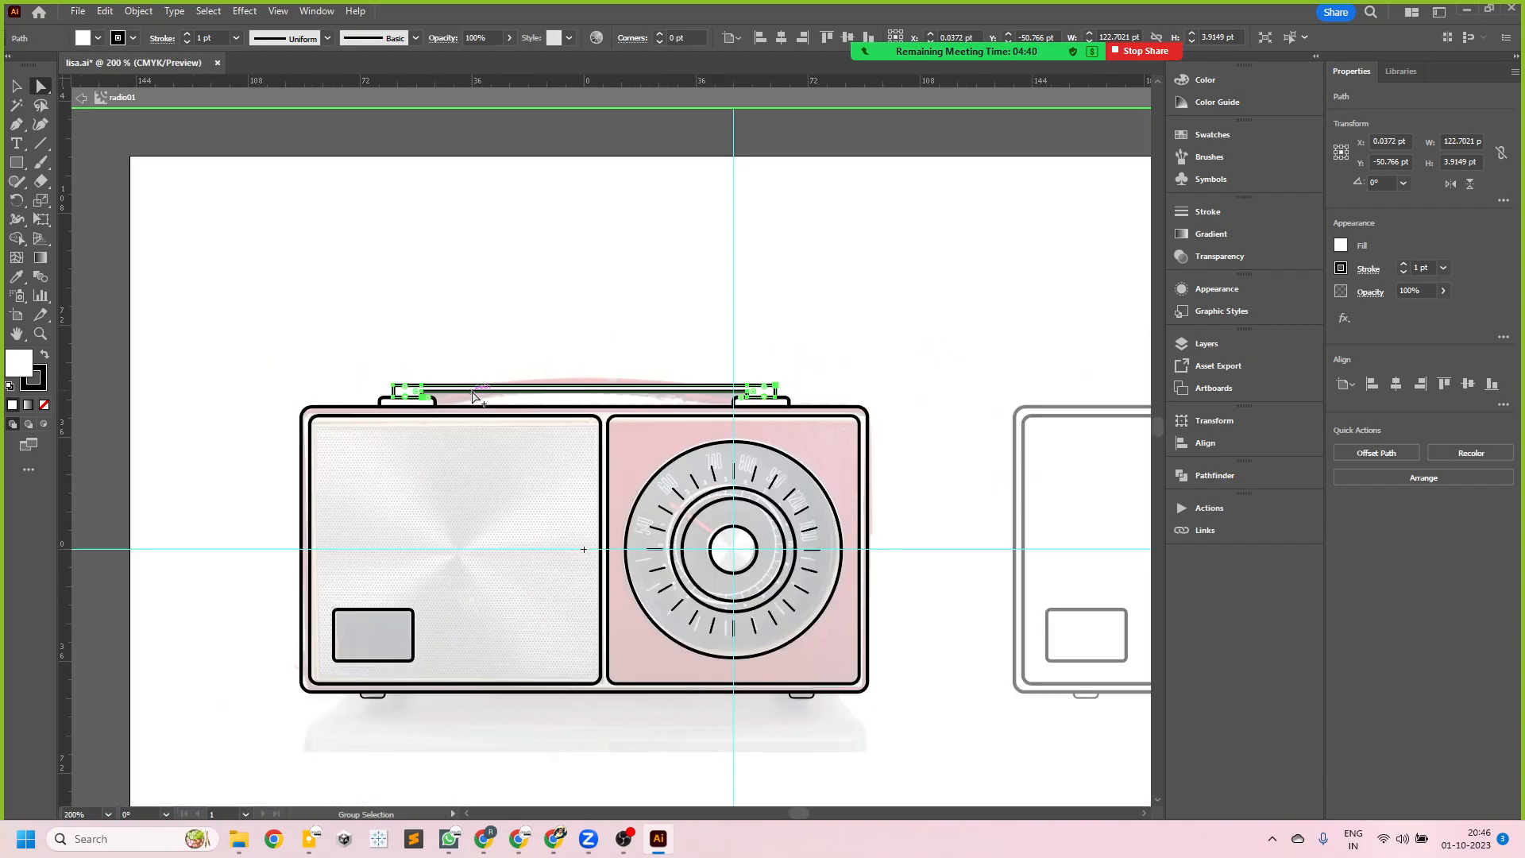
pyautogui.scroll(3, 474, 395)
pyautogui.scroll(2, 1021, 384)
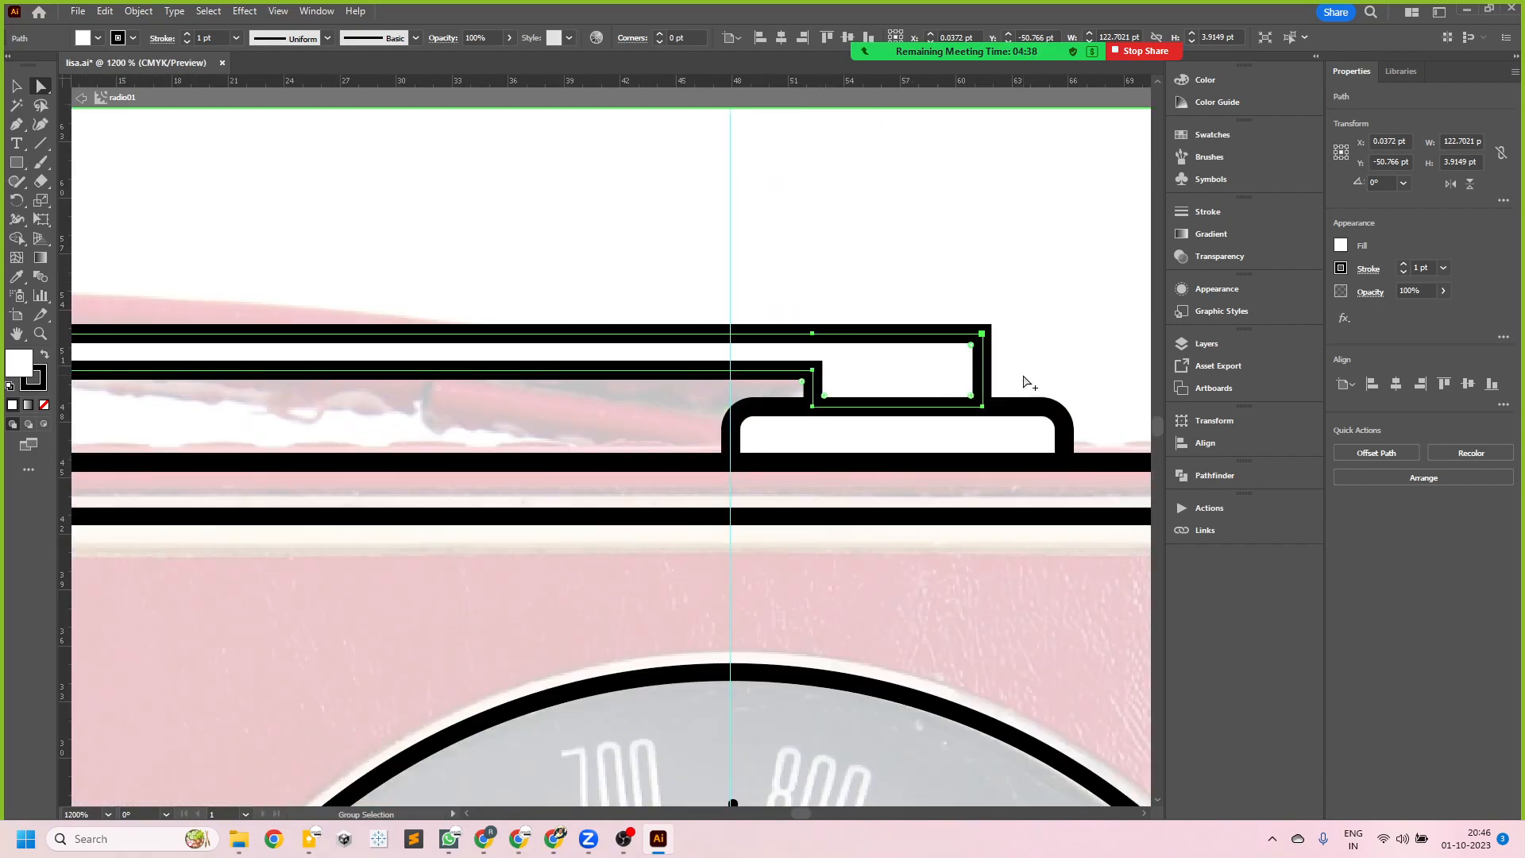
pyautogui.hotkey('ctrl', '-')
pyautogui.hotkey('ctrl', '-')
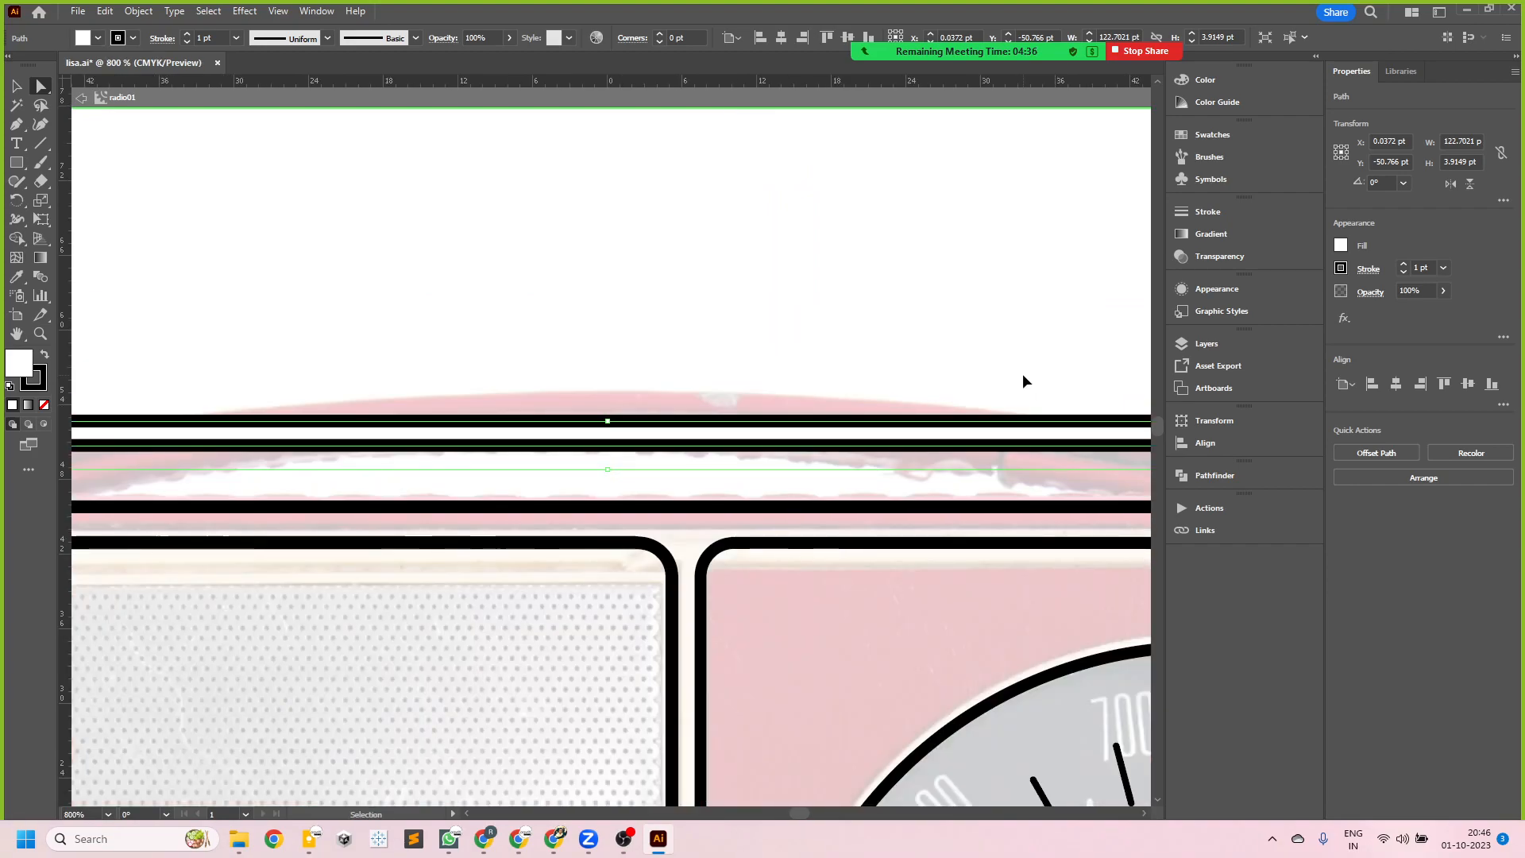
pyautogui.hotkey('ctrl', '-')
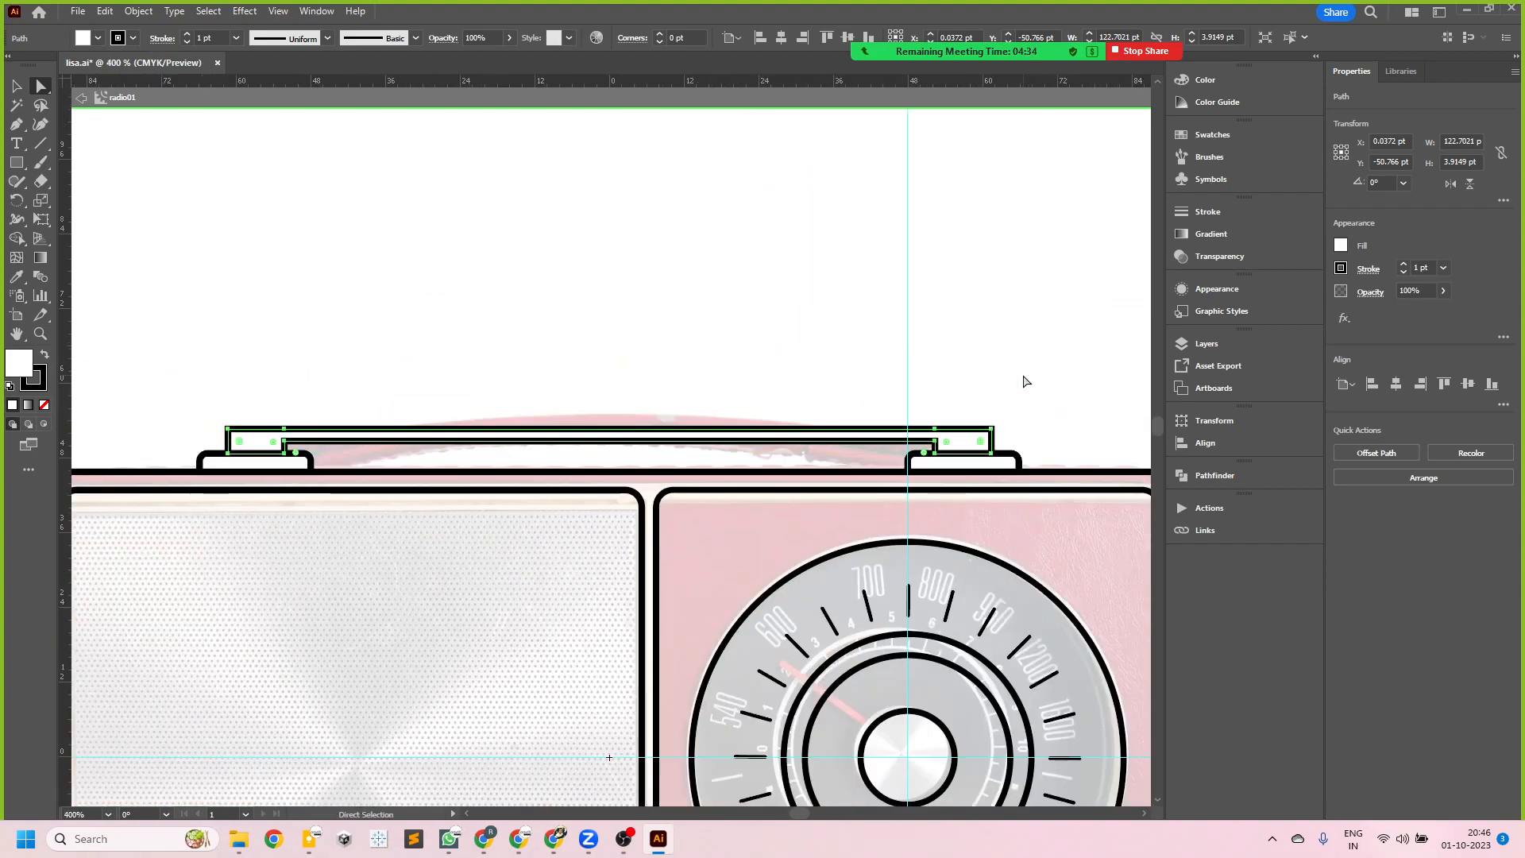
# - Examine both ends of the handle and how their corners sit on the rounded mounting blocks
pyautogui.scroll(4, 1029, 432)
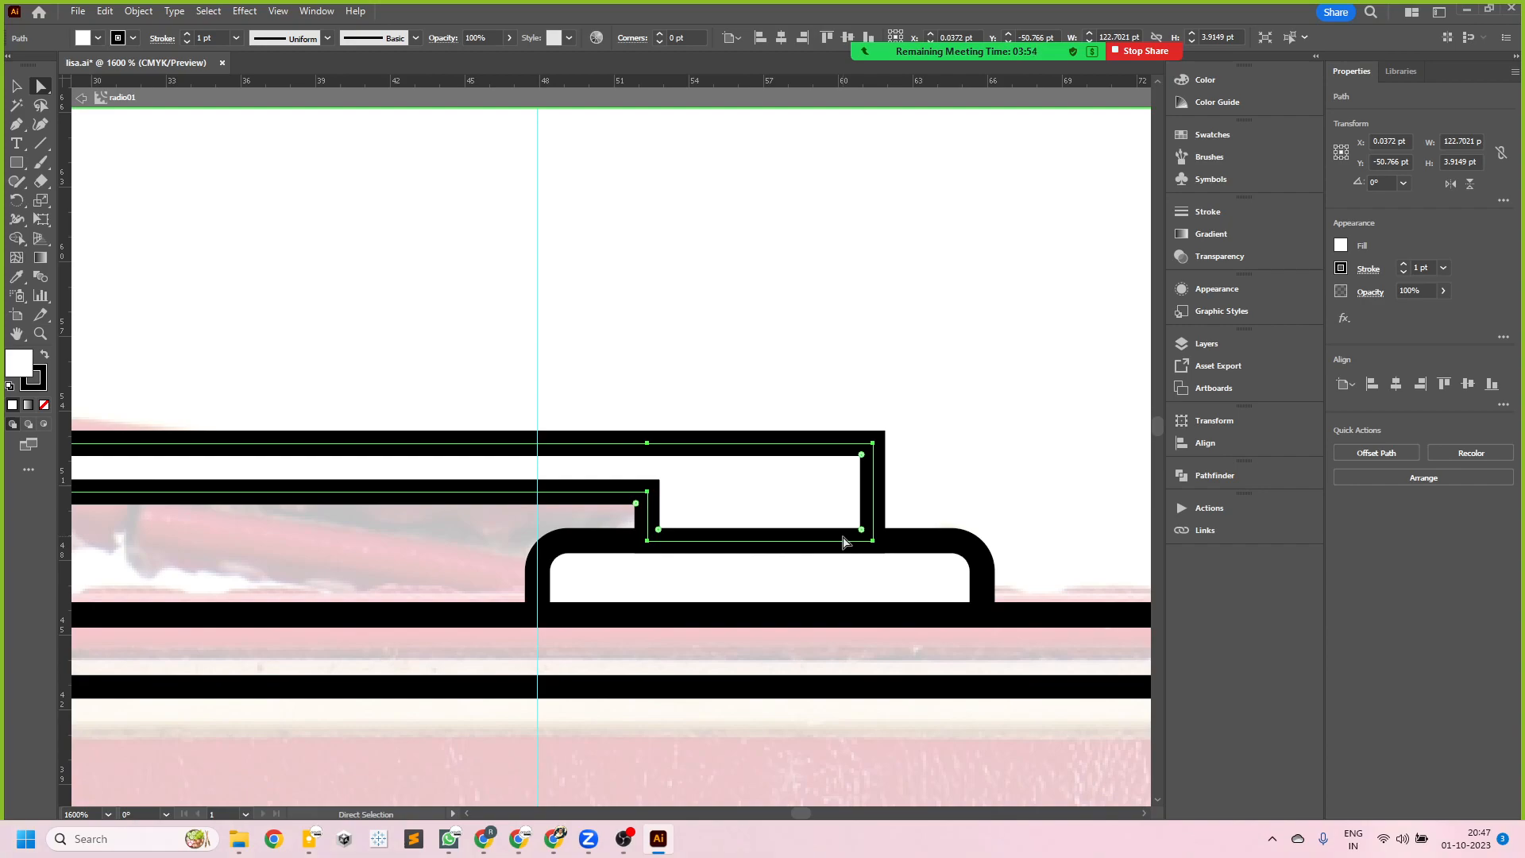
pyautogui.press('ctrl')
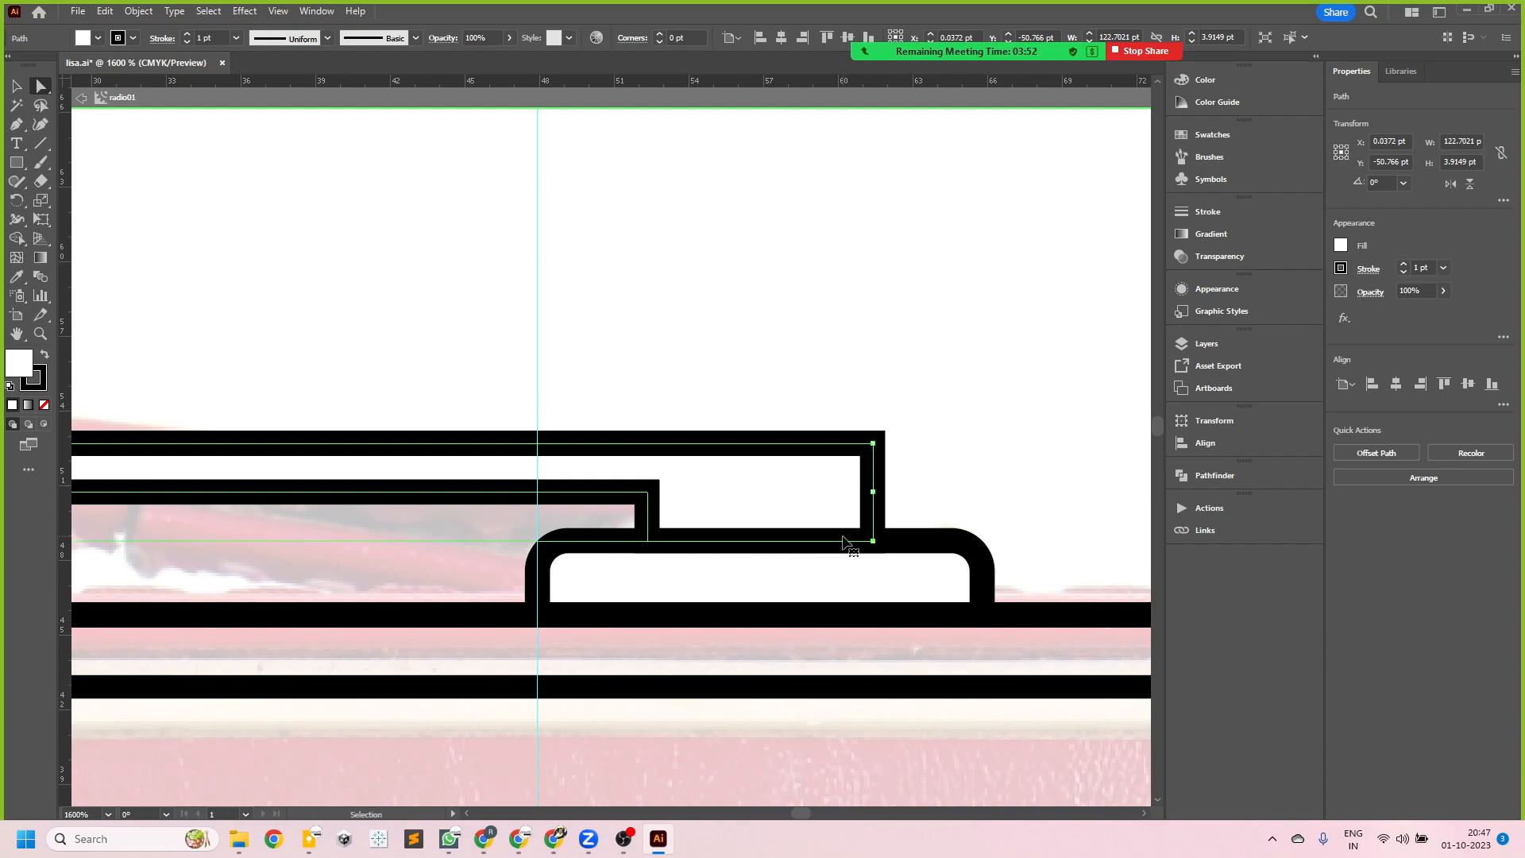
pyautogui.hotkey('ctrl', '-')
pyautogui.hotkey('ctrl', '-')
pyautogui.hotkey('ctrl', '-')
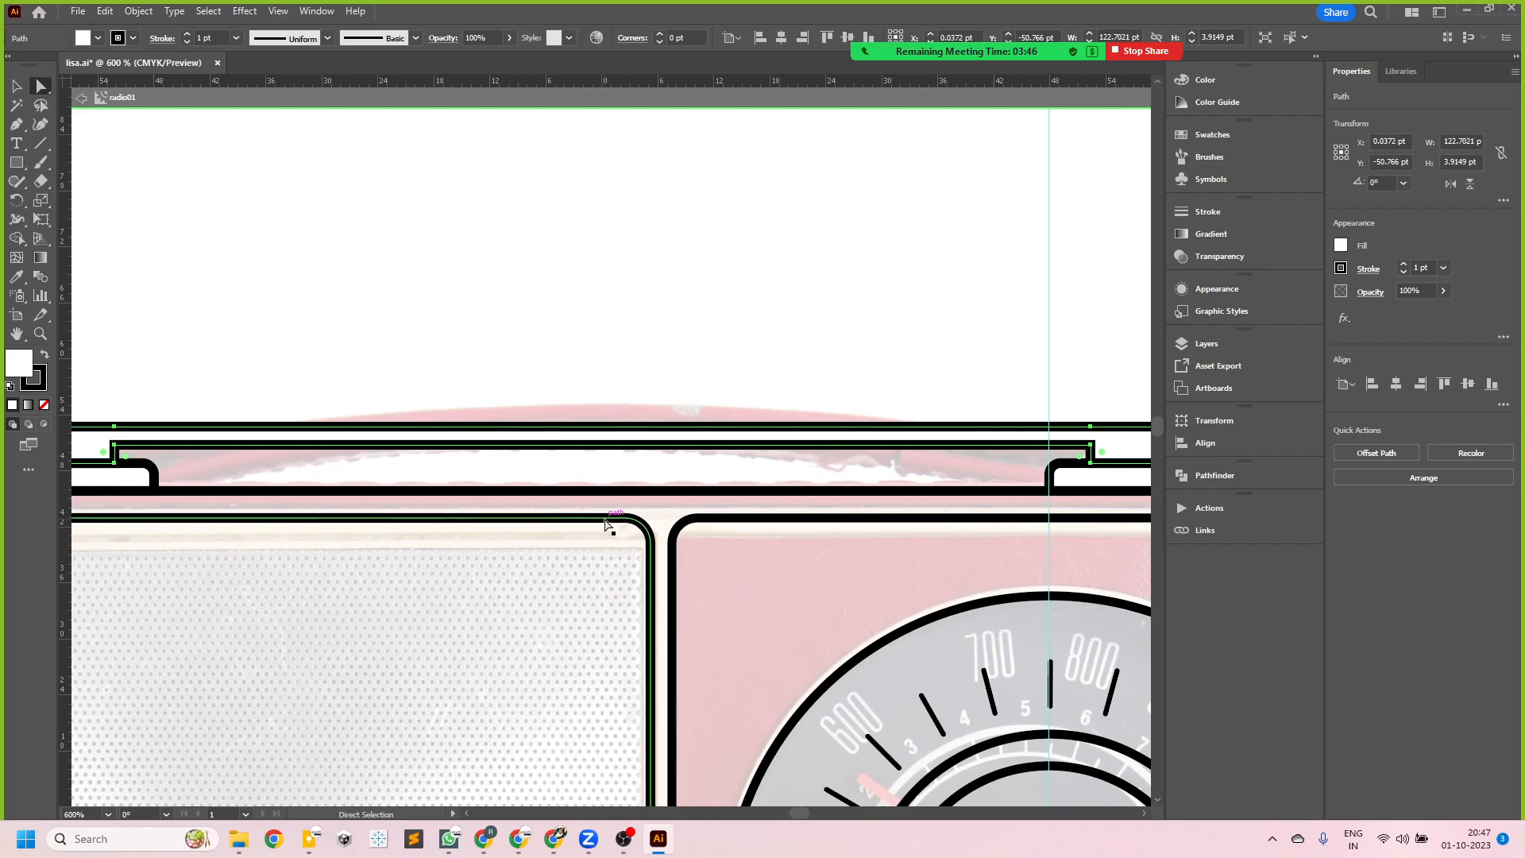
pyautogui.press('space')
pyautogui.moveTo(1004, 365); pyautogui.dragTo(1004, 400)
pyautogui.moveTo(310, 374); pyautogui.dragTo(803, 388)
pyautogui.moveTo(916, 392); pyautogui.dragTo(402, 390)
pyautogui.moveTo(919, 398); pyautogui.dragTo(531, 389)
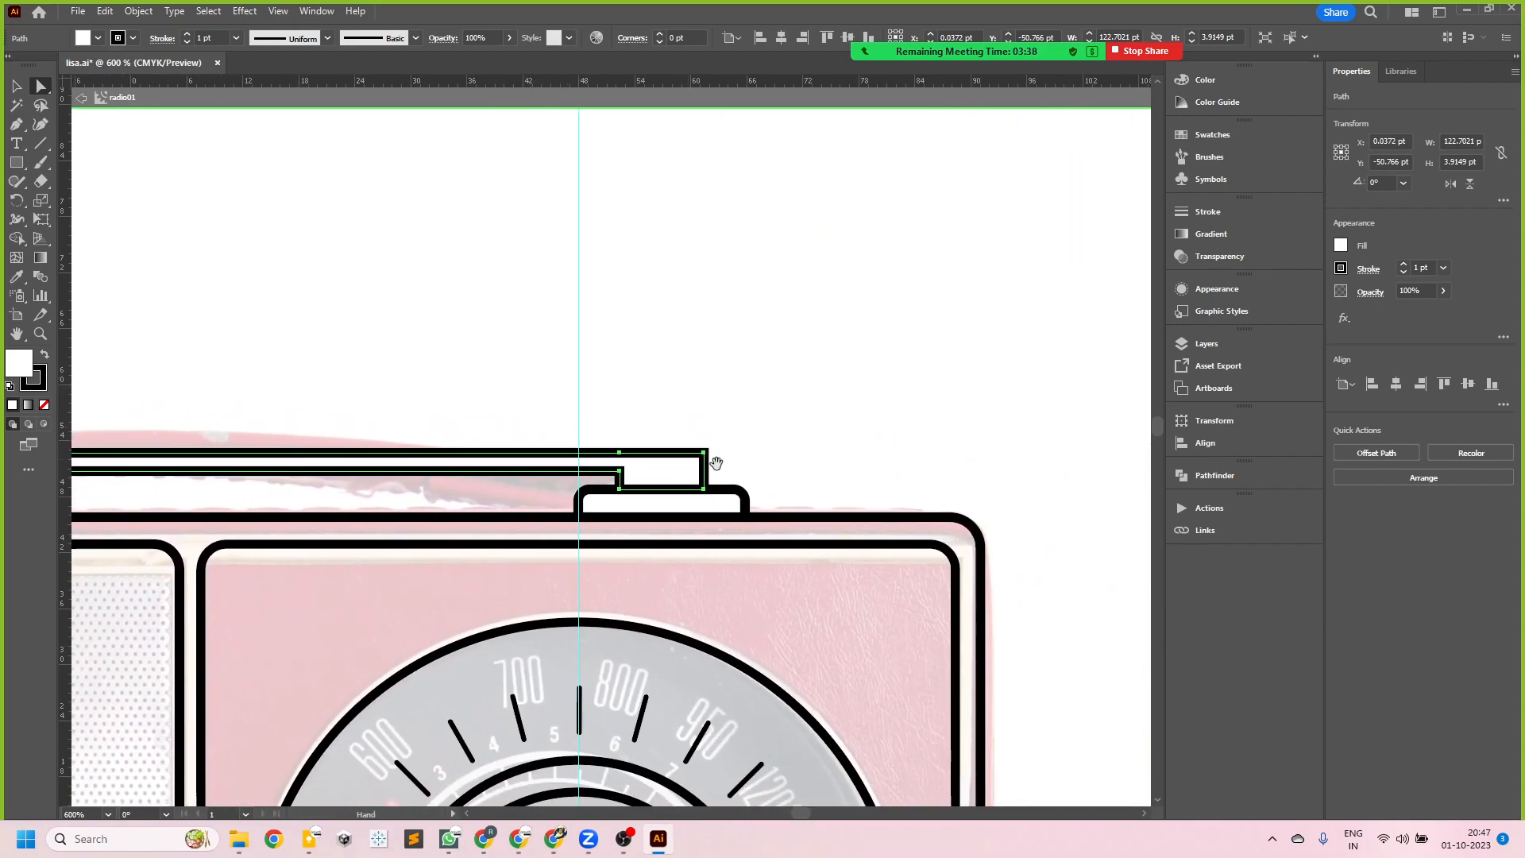
pyautogui.press('space')
pyautogui.moveTo(224, 424); pyautogui.dragTo(229, 424)
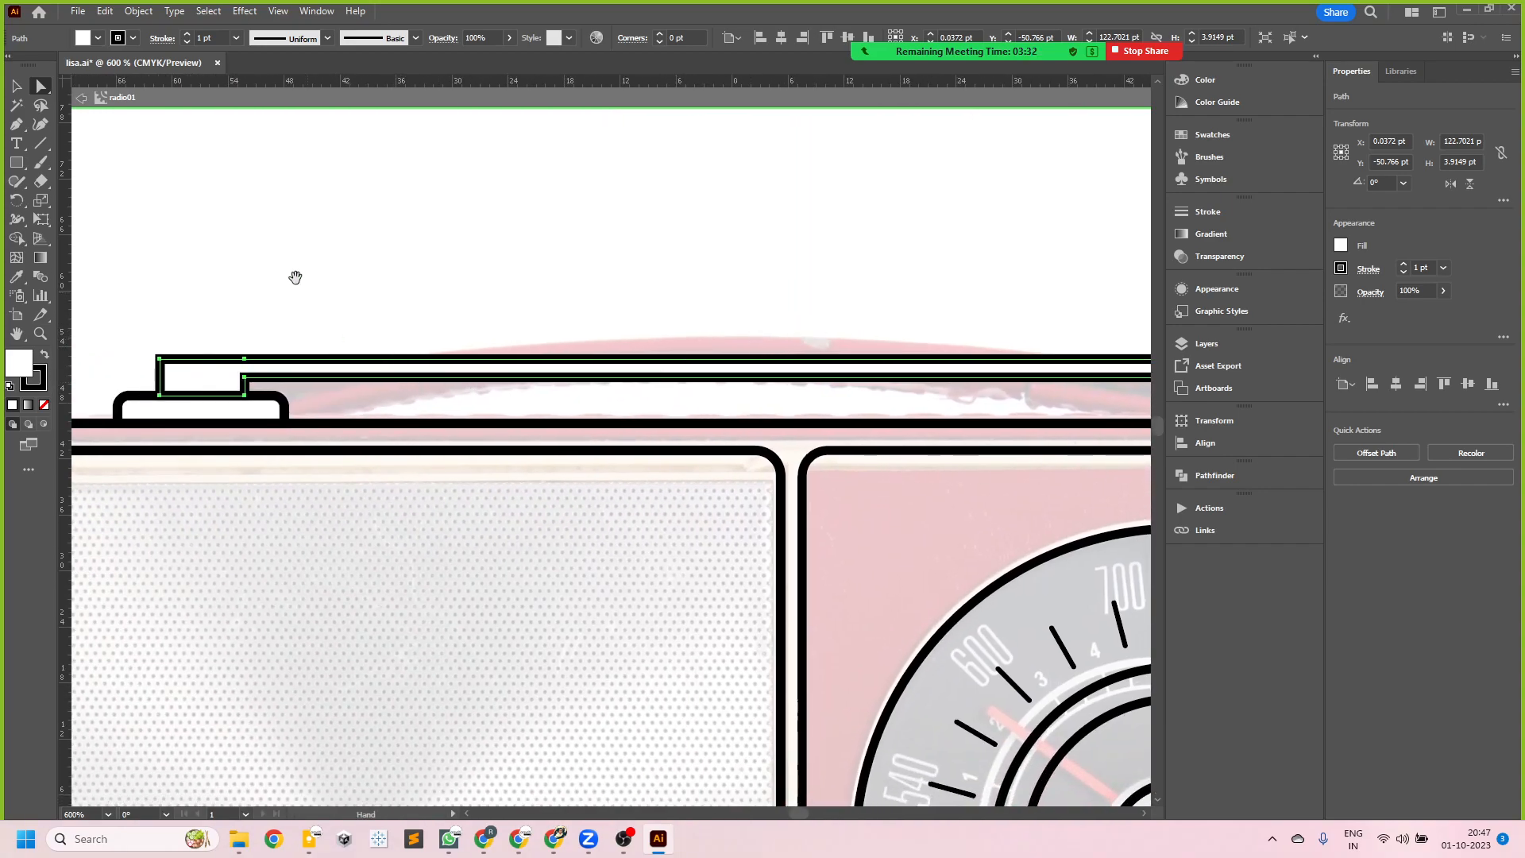
pyautogui.moveTo(269, 334); pyautogui.dragTo(404, 412)
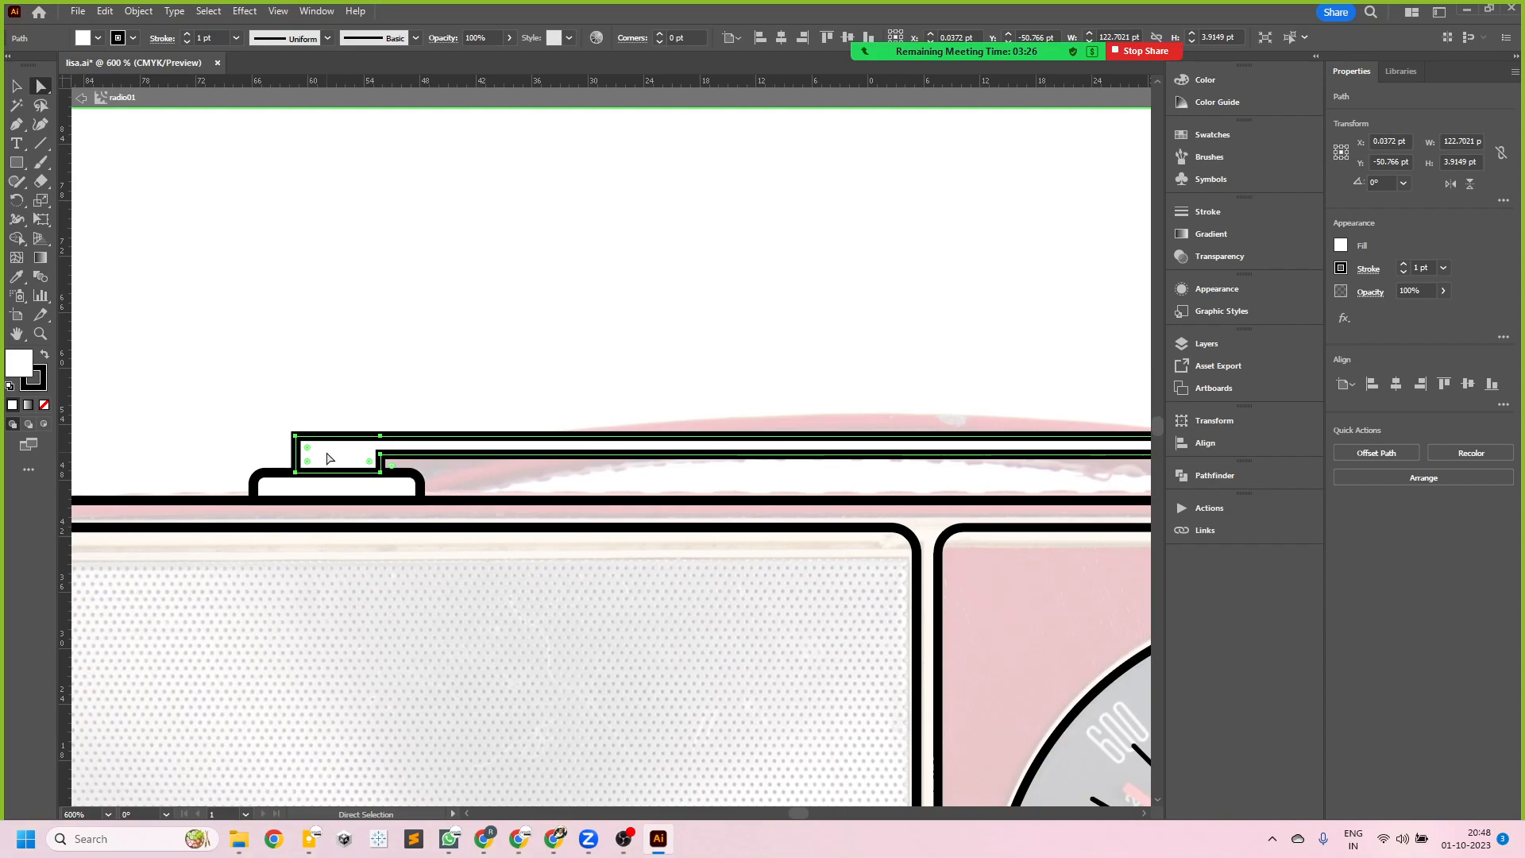
# - Try to round the outer upper corner at the handle's left end
pyautogui.scroll(4, 315, 461)
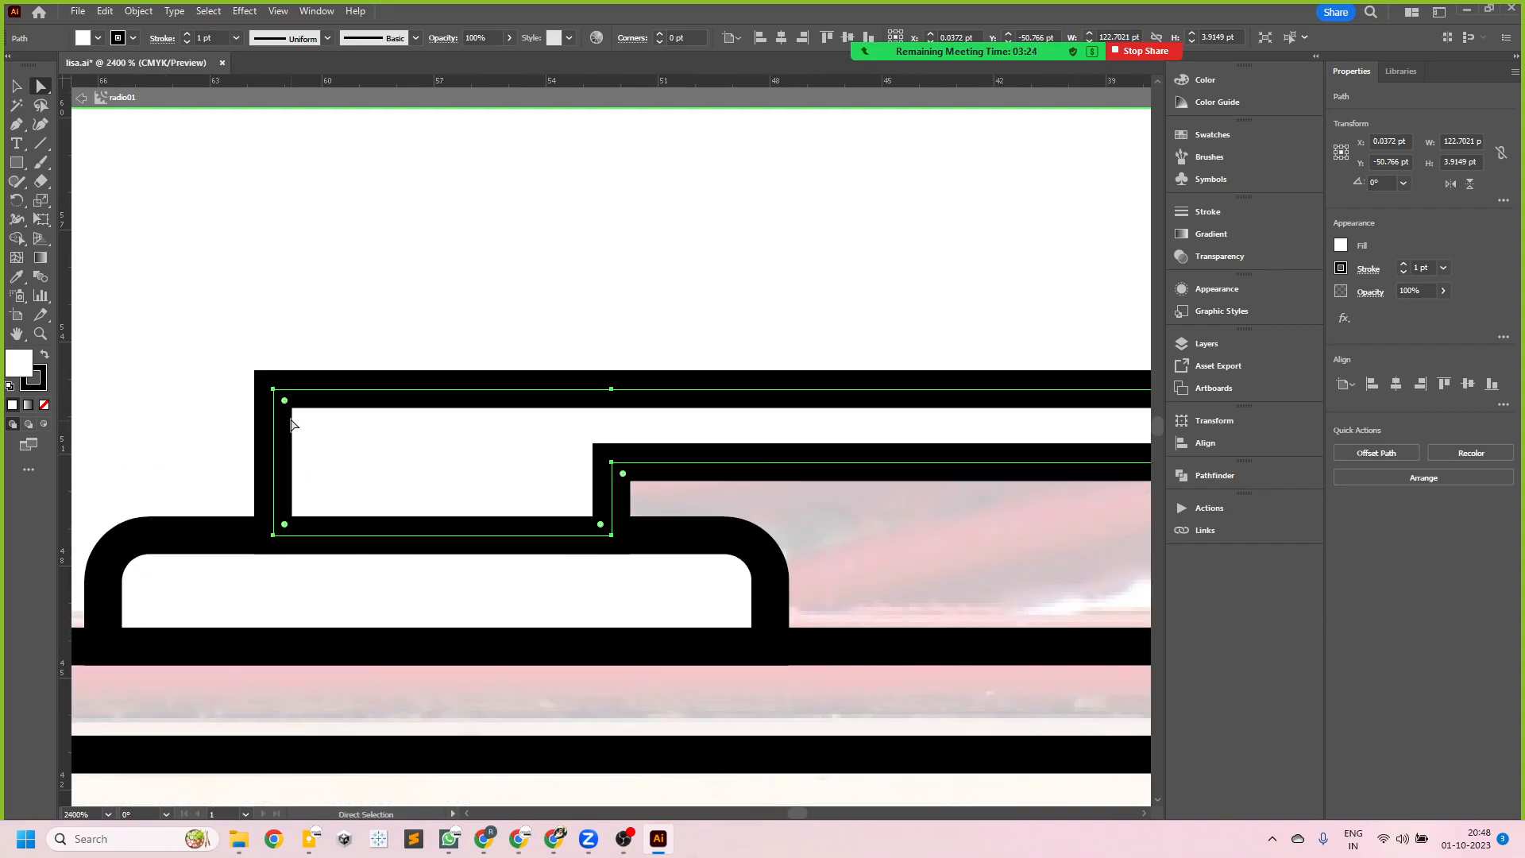
pyautogui.moveTo(286, 401); pyautogui.dragTo(295, 405)
pyautogui.hotkey('ctrl', 'z')
# - Round the outer upper corner at the handle's right end
pyautogui.press('space')
pyautogui.moveTo(614, 471); pyautogui.dragTo(345, 431)
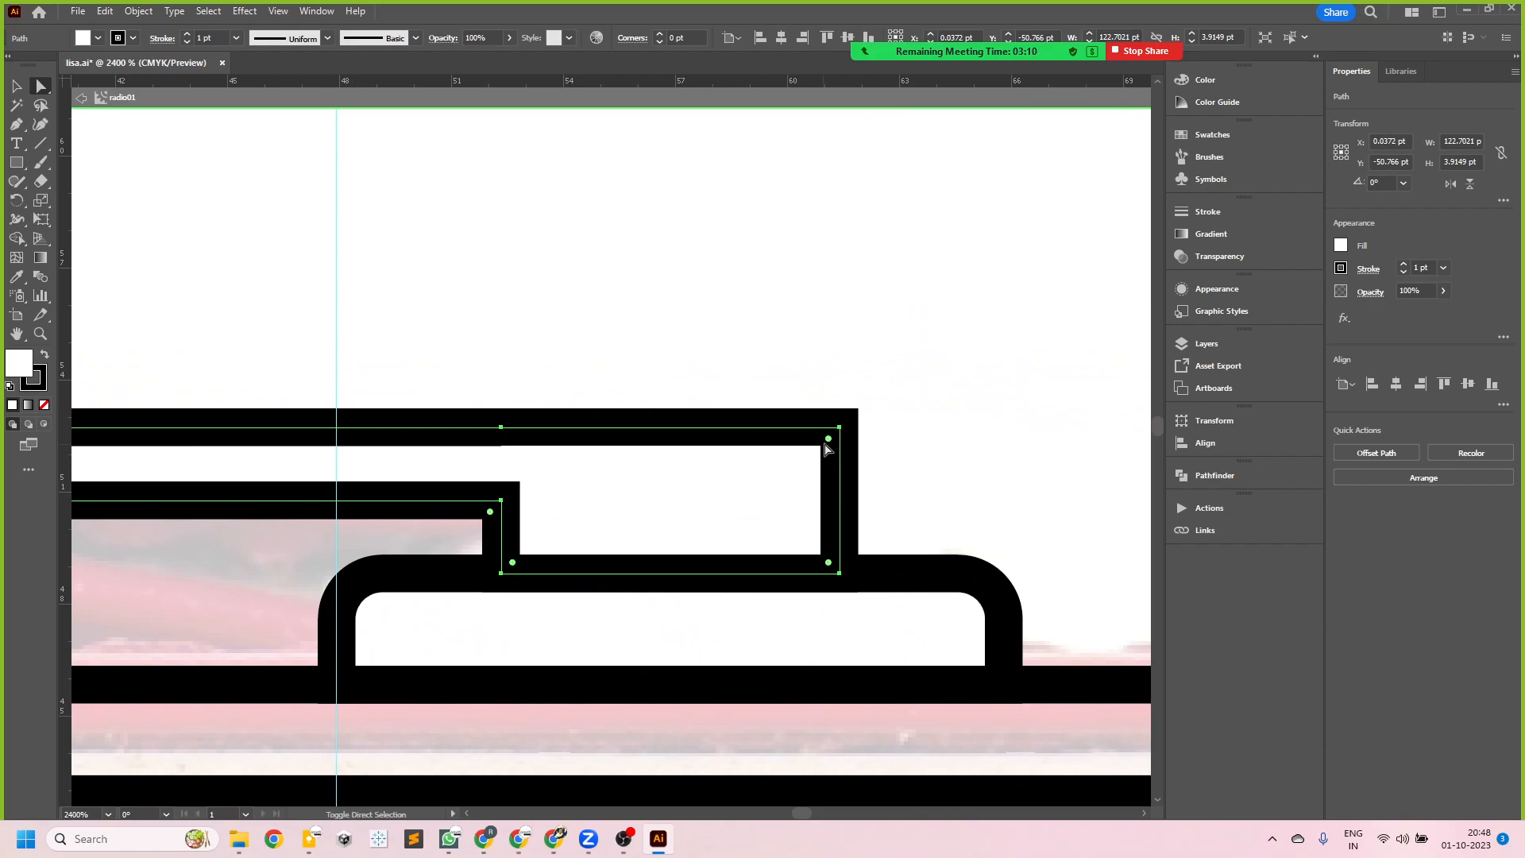
pyautogui.moveTo(828, 439); pyautogui.dragTo(785, 442)
pyautogui.click(490, 514)
# - Round the inner corner at the handle's left end to a radius of about 0.95 pt
pyautogui.press('space')
pyautogui.moveTo(305, 526); pyautogui.dragTo(856, 529)
pyautogui.moveTo(492, 504); pyautogui.dragTo(896, 446)
pyautogui.moveTo(535, 455); pyautogui.dragTo(630, 455)
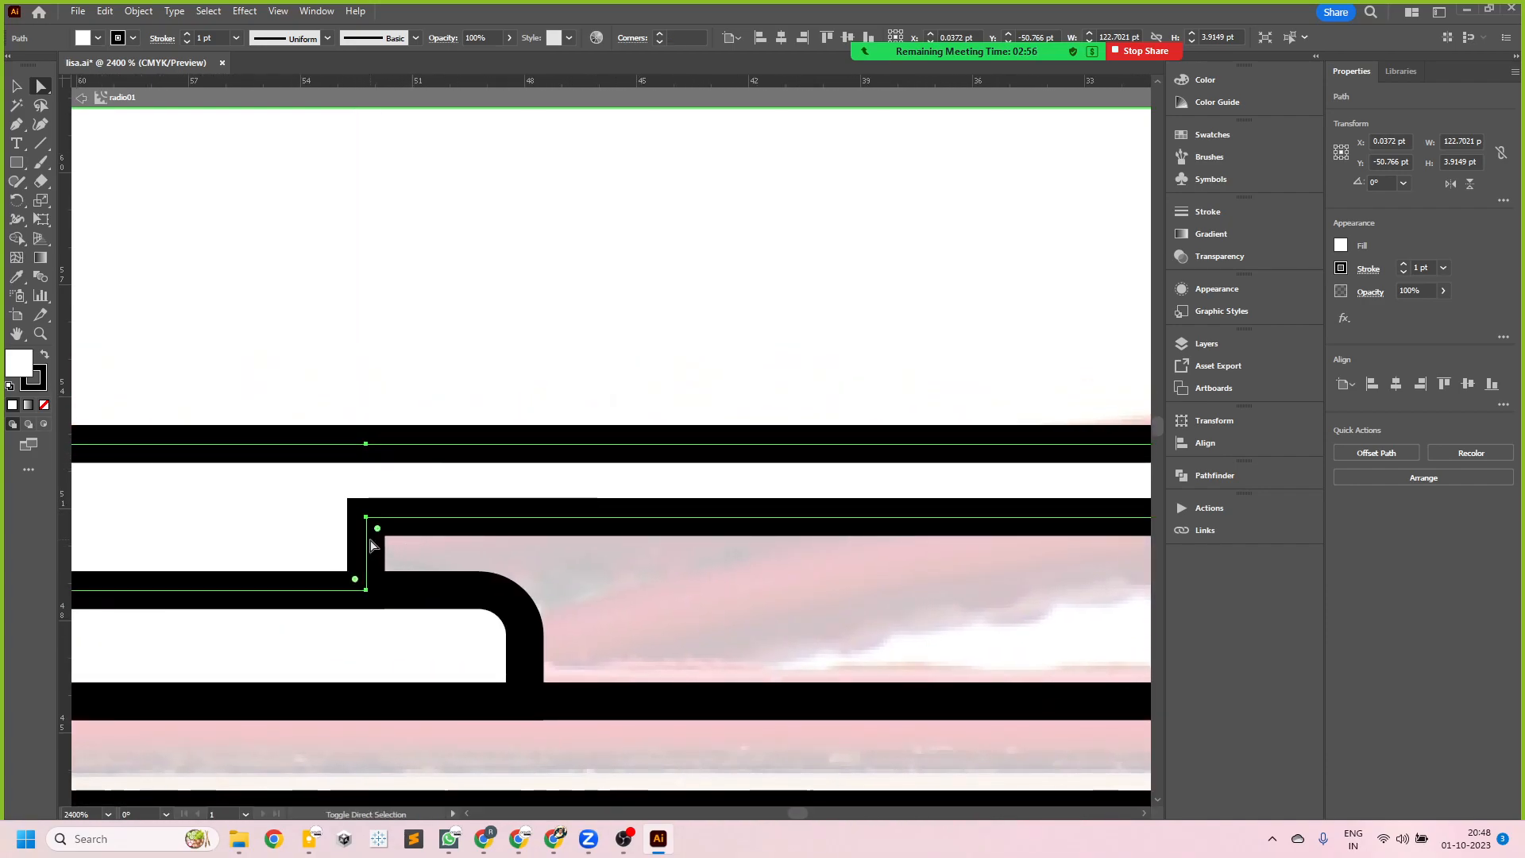
pyautogui.moveTo(379, 531); pyautogui.dragTo(426, 534)
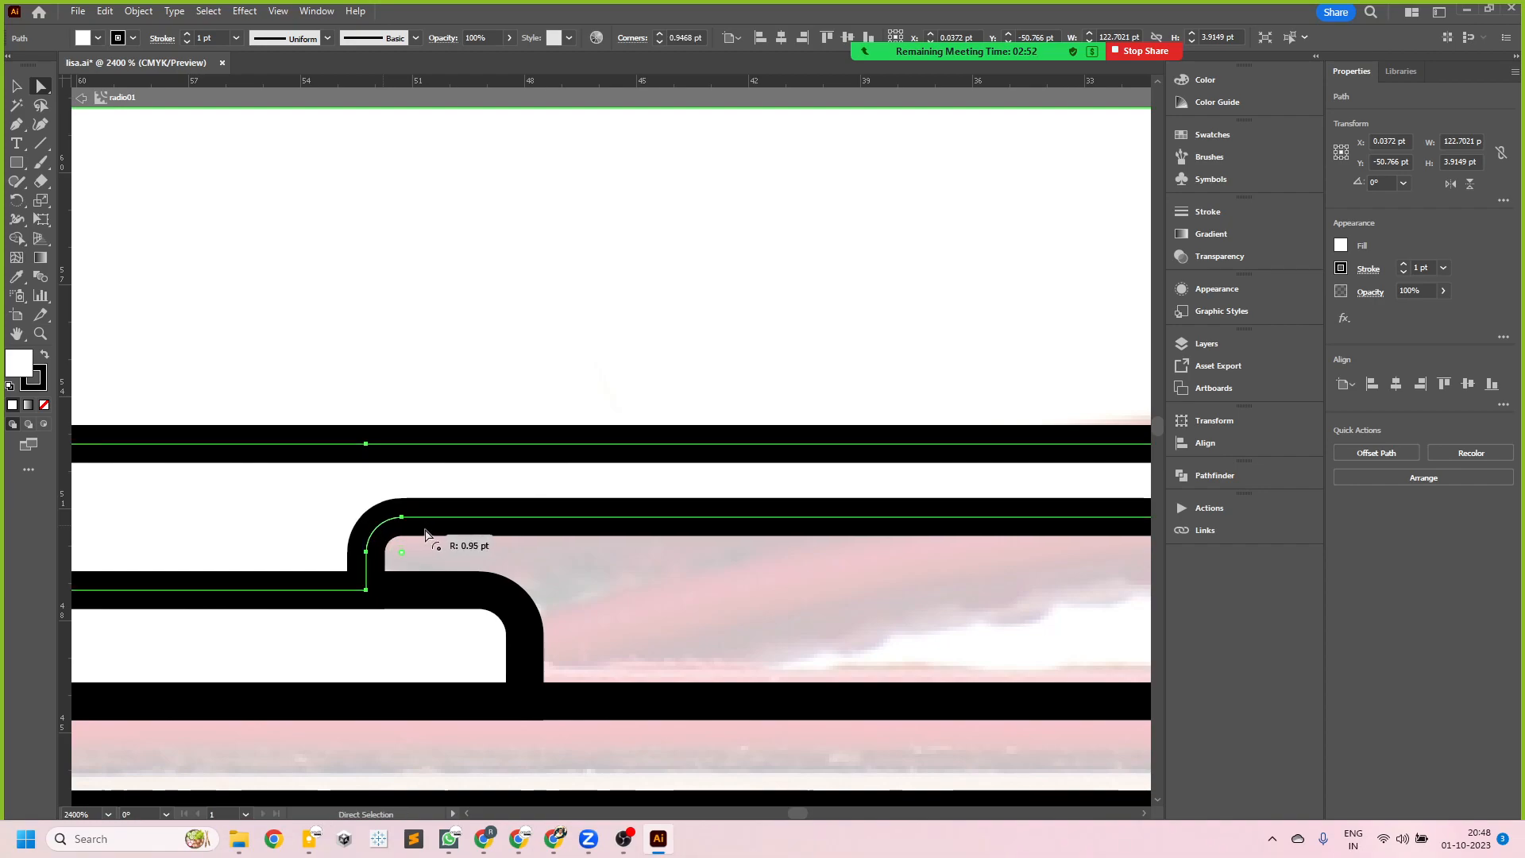
# - Round the inner corner at the handle's right end to a radius of about 0.74 pt and deselect the handle
pyautogui.keyDown('alt'); pyautogui.scroll(-5, 416, 504); pyautogui.keyUp('alt')
pyautogui.keyDown('alt'); pyautogui.scroll(2, 917, 517); pyautogui.keyUp('alt')
pyautogui.keyDown('alt'); pyautogui.scroll(-2, 623, 463); pyautogui.keyUp('alt')
pyautogui.keyDown('alt'); pyautogui.scroll(4, 912, 477); pyautogui.keyUp('alt')
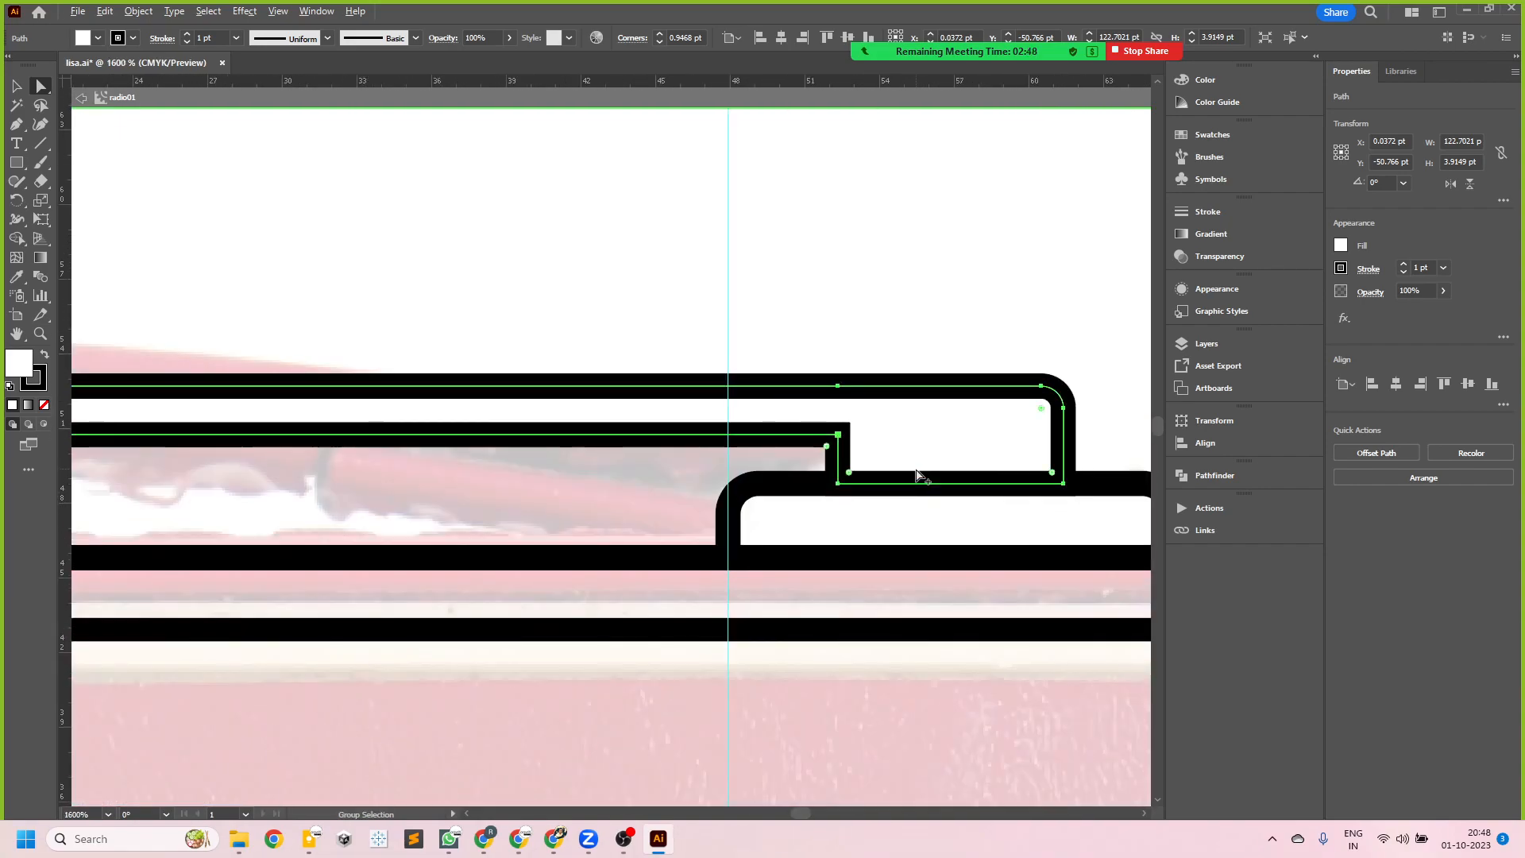
pyautogui.moveTo(825, 448); pyautogui.dragTo(813, 451)
pyautogui.hotkey('ctrl', 'z')
pyautogui.scroll(-6, 818, 461)
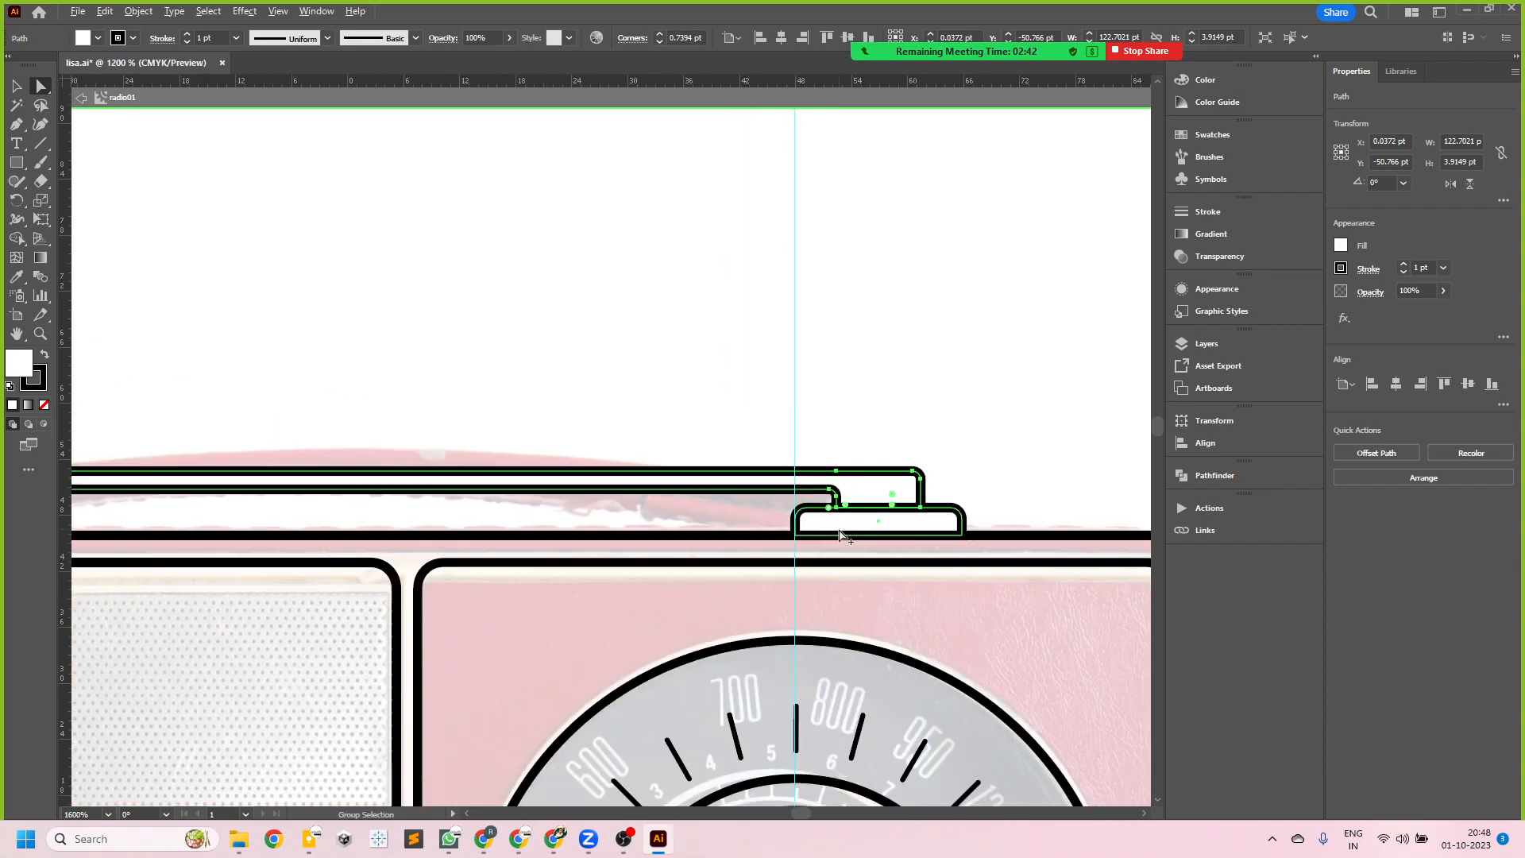
pyautogui.press('v')
pyautogui.click(408, 310)
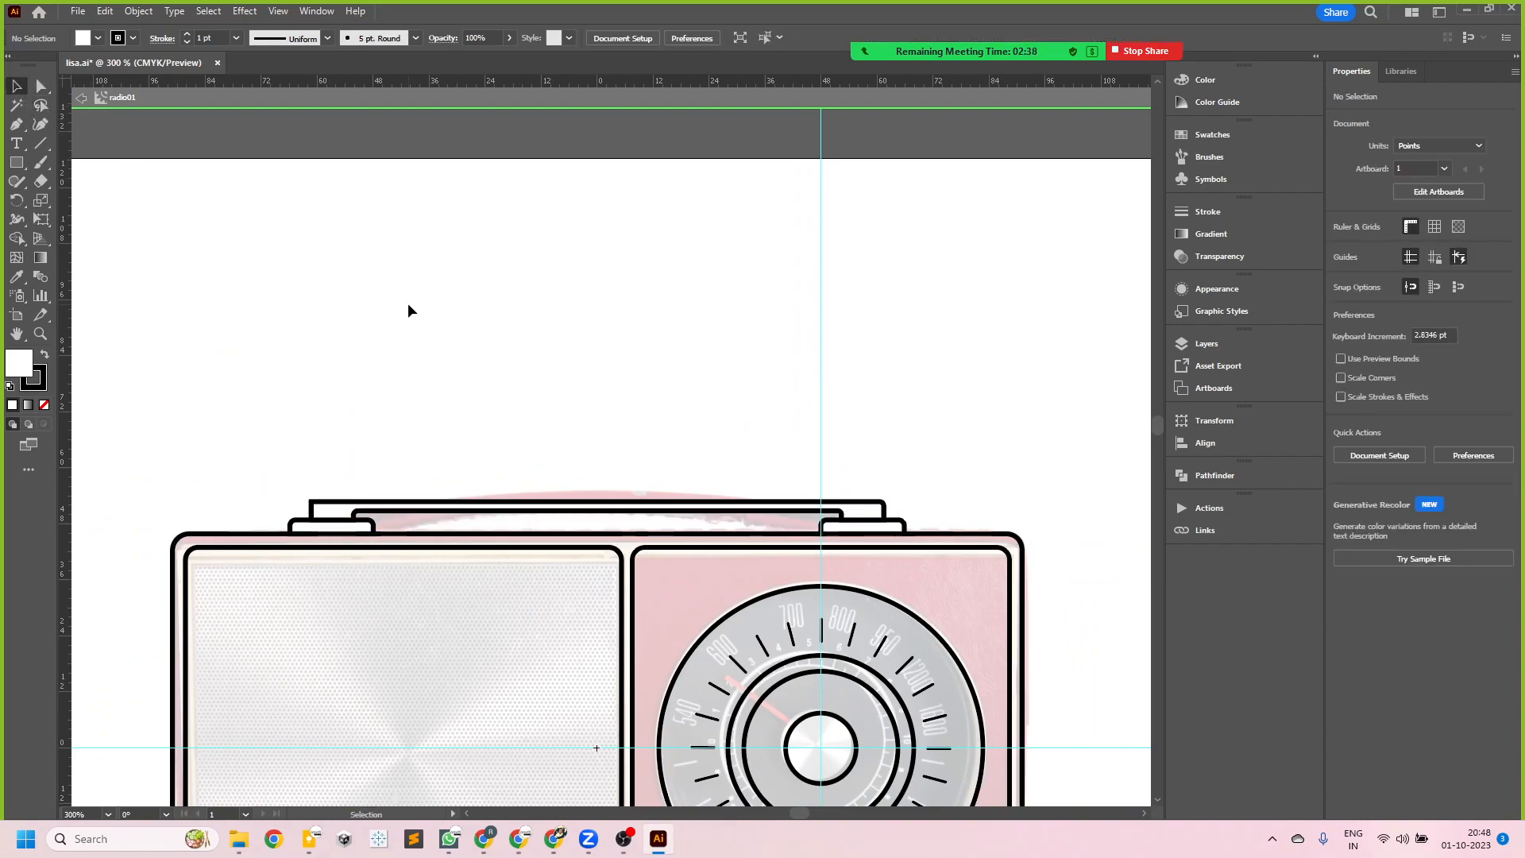
# - Round the outer upper corner at the handle's left end to a radius of about 1.28 pt and deselect the handle
pyautogui.scroll(6, 307, 528)
pyautogui.click(357, 364)
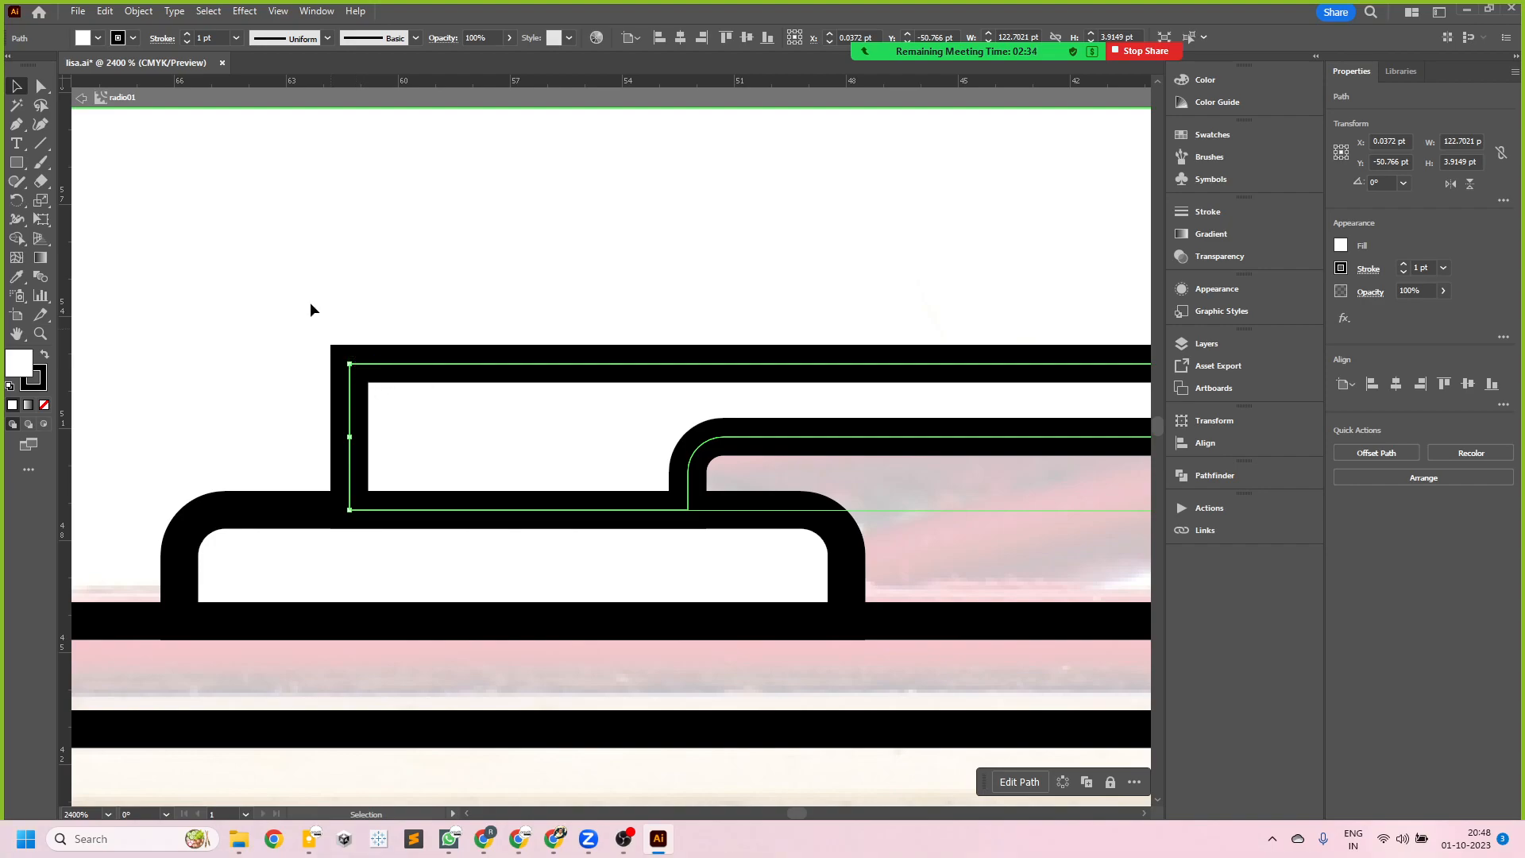
pyautogui.click(41, 85)
pyautogui.click(350, 382)
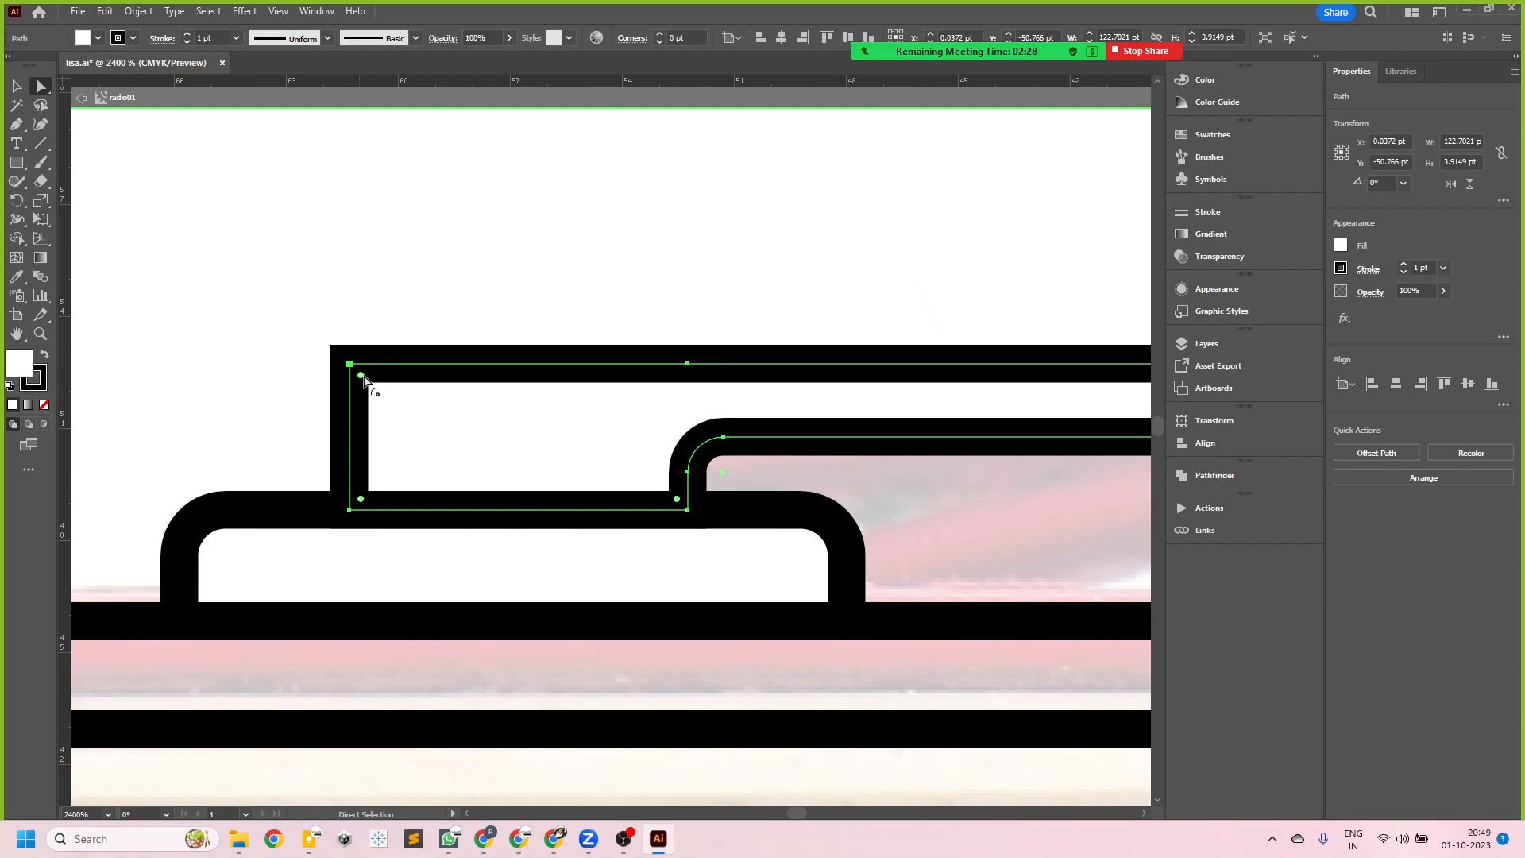
pyautogui.moveTo(363, 382); pyautogui.dragTo(422, 394)
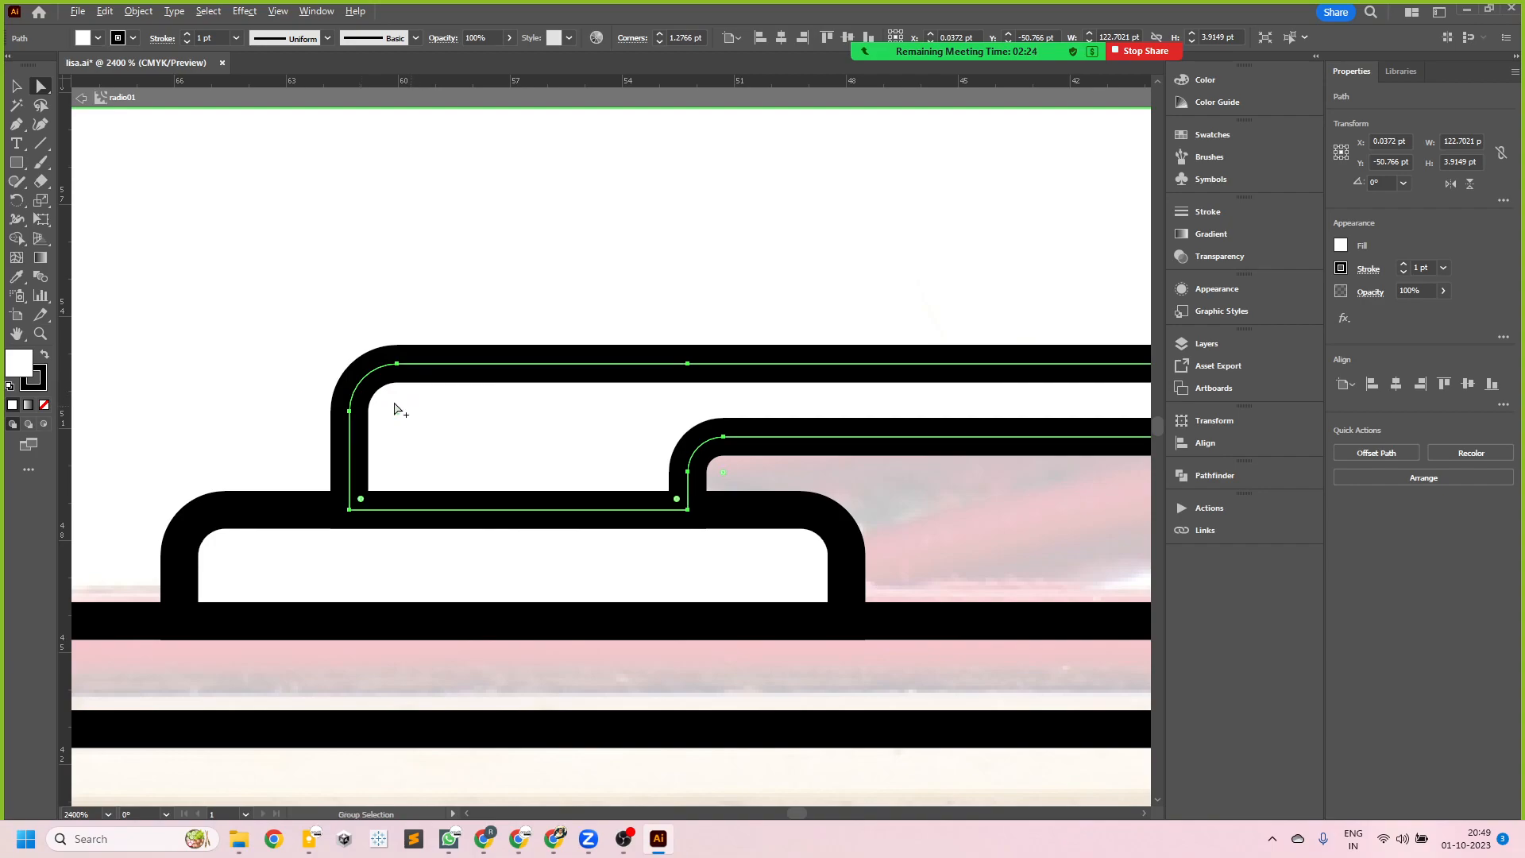
pyautogui.scroll(-7, 359, 397)
pyautogui.scroll(1, 603, 409)
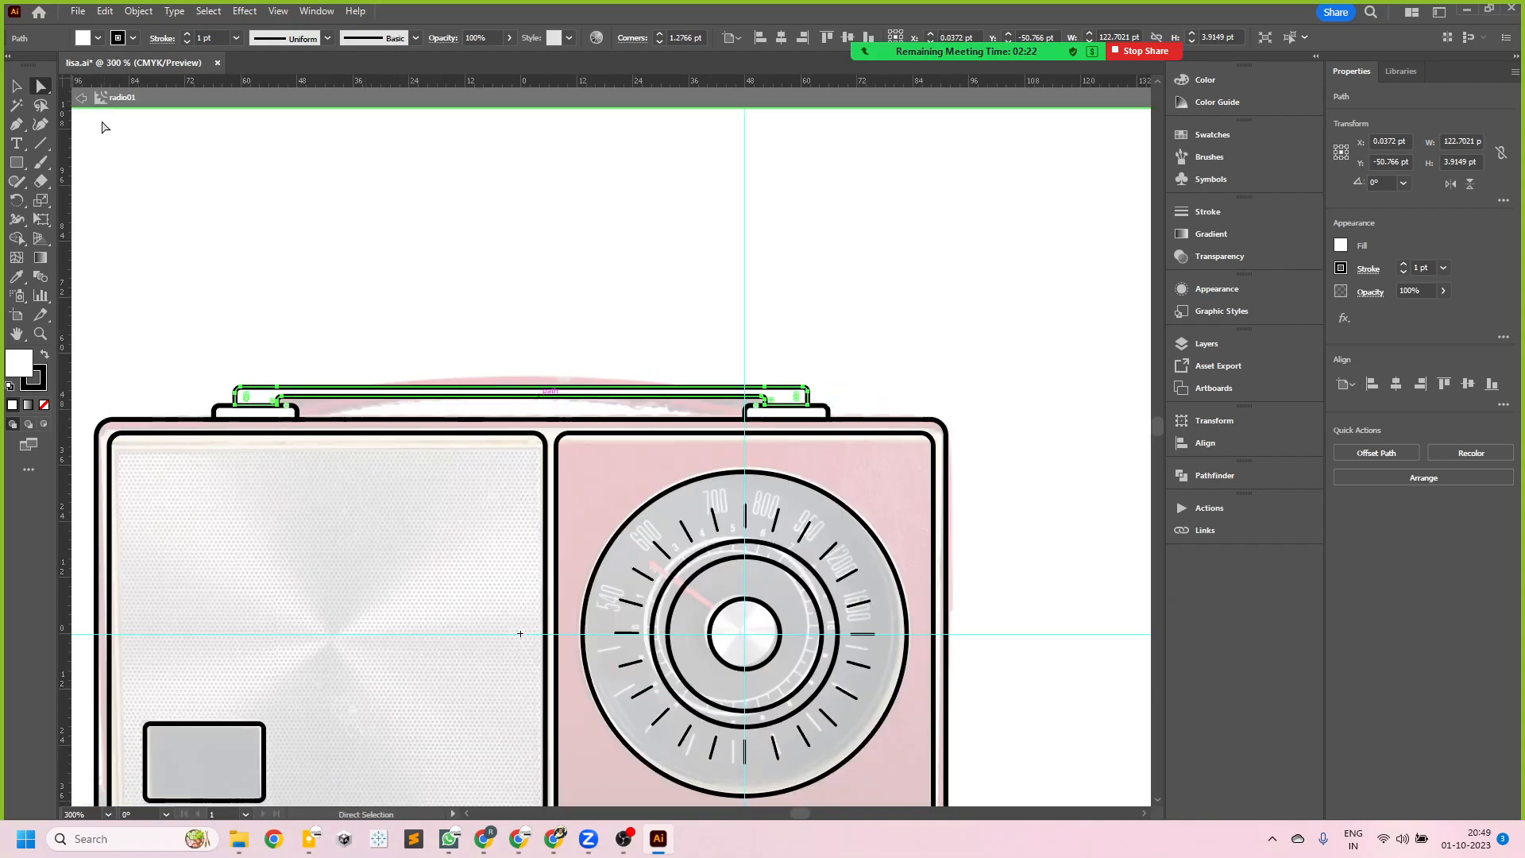
pyautogui.press('v')
pyautogui.click(394, 280)
# - Save the document and exit editing of the radio01 symbol
pyautogui.scroll(-1, 566, 367)
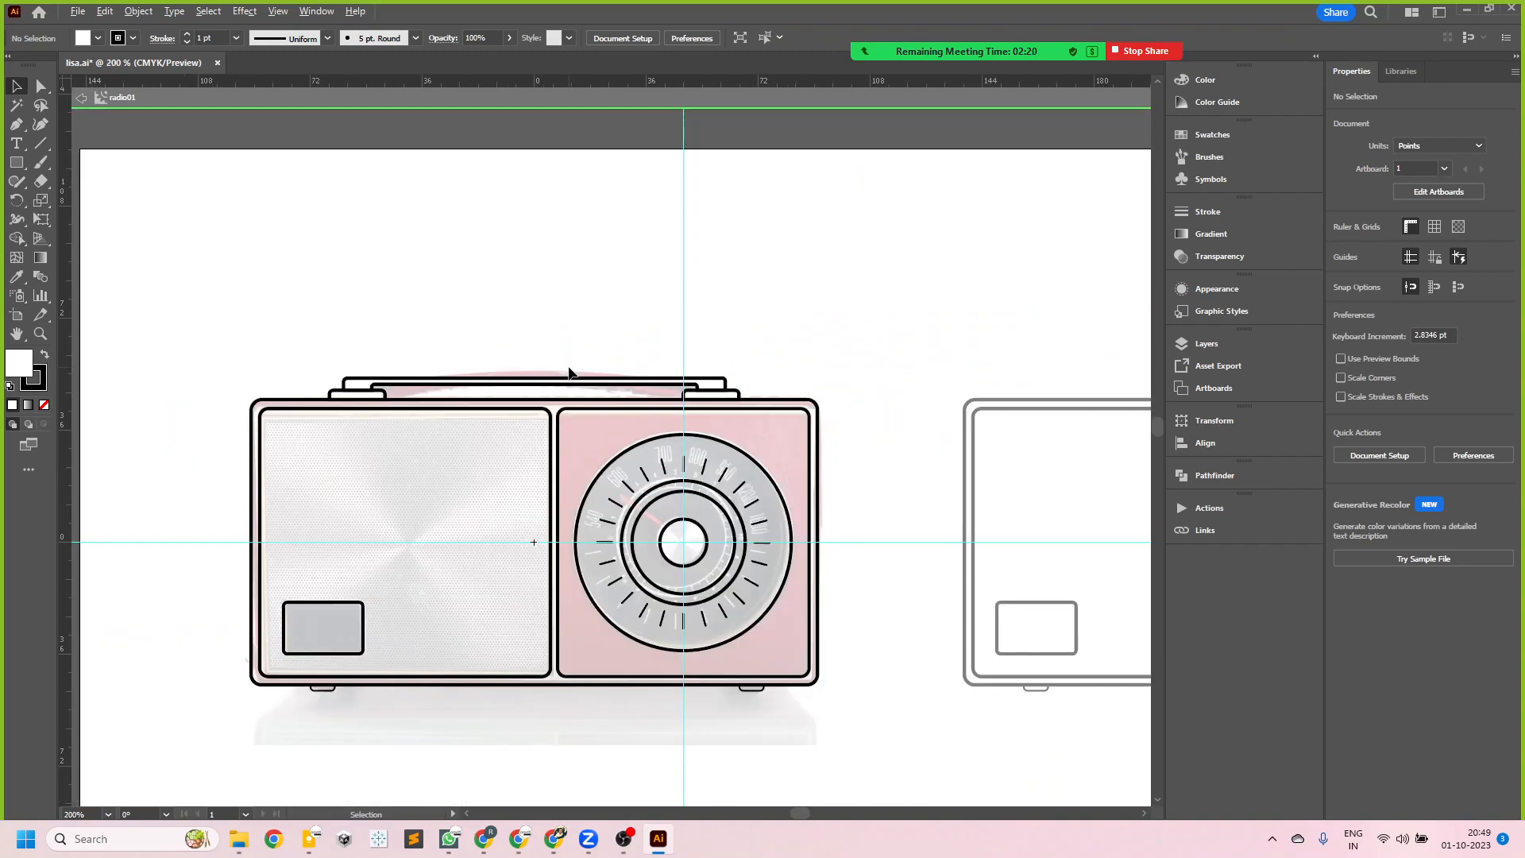
pyautogui.scroll(-1, 584, 537)
pyautogui.scroll(1, 751, 668)
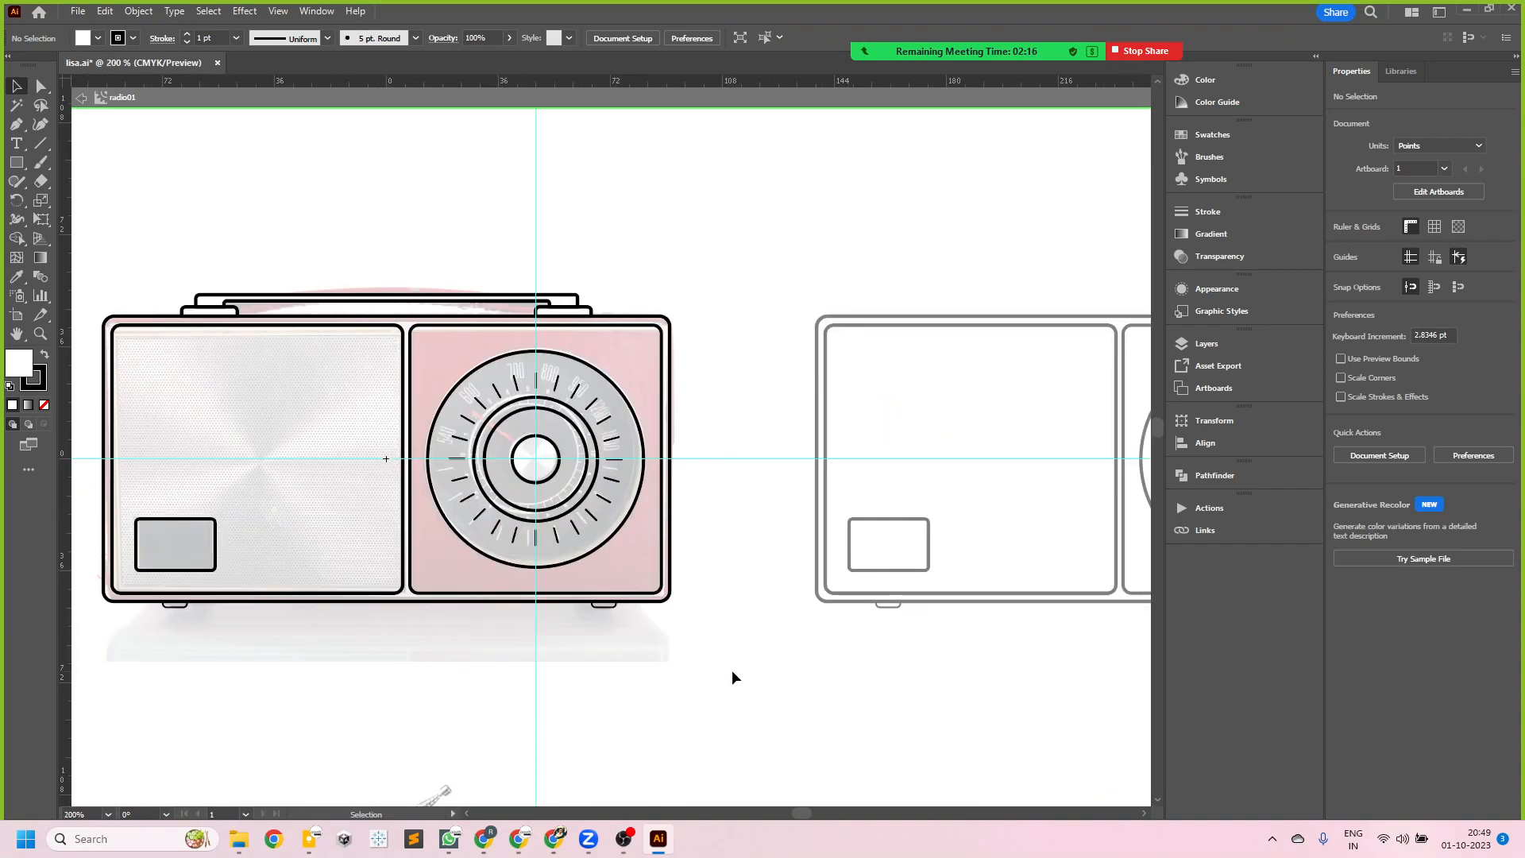
pyautogui.hotkey('ctrl', 's')
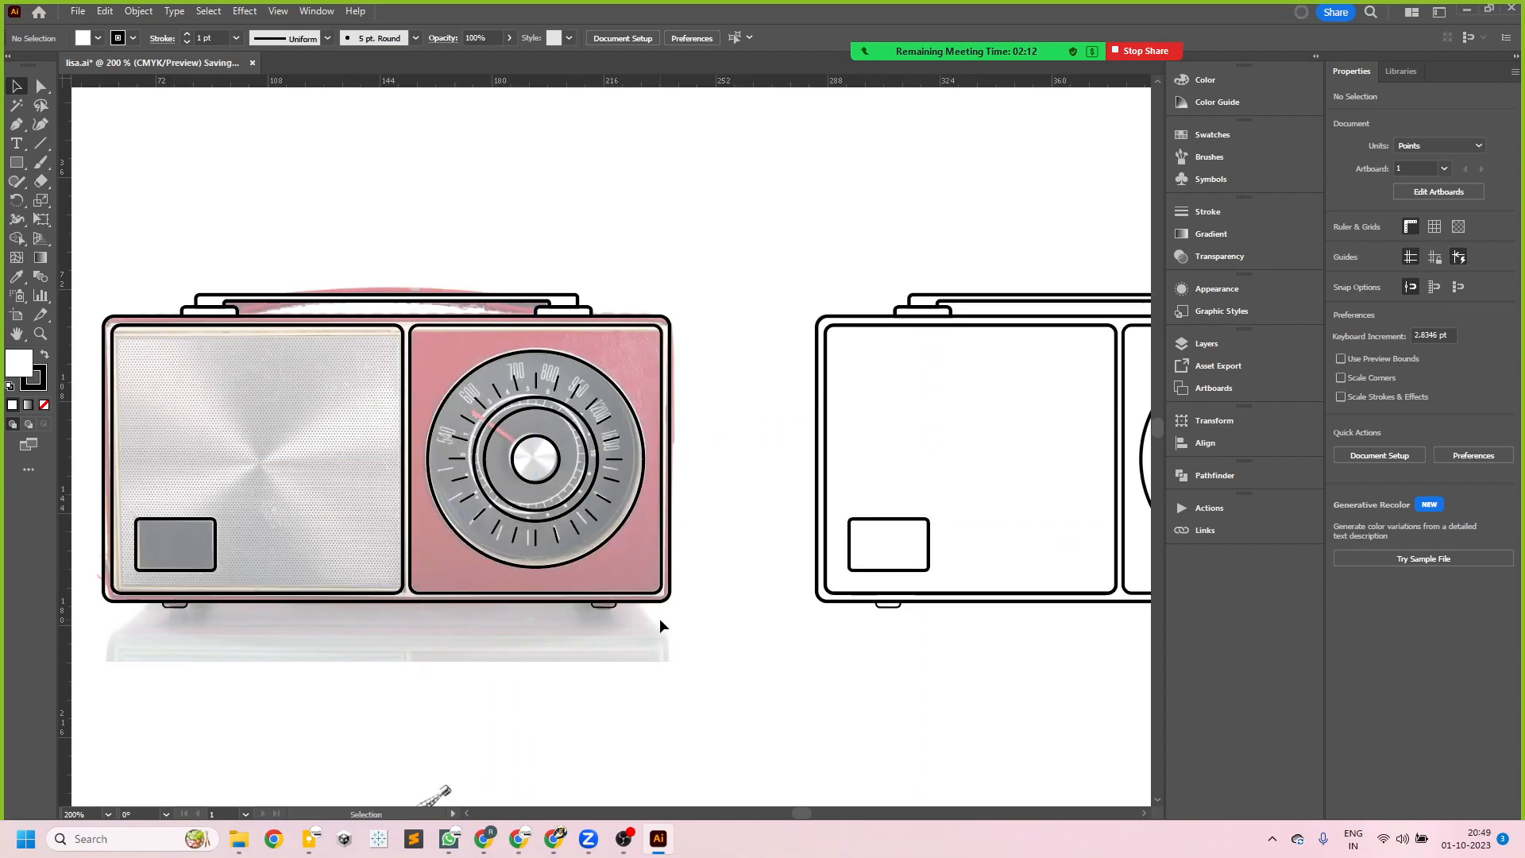
pyautogui.doubleClick(354, 320)
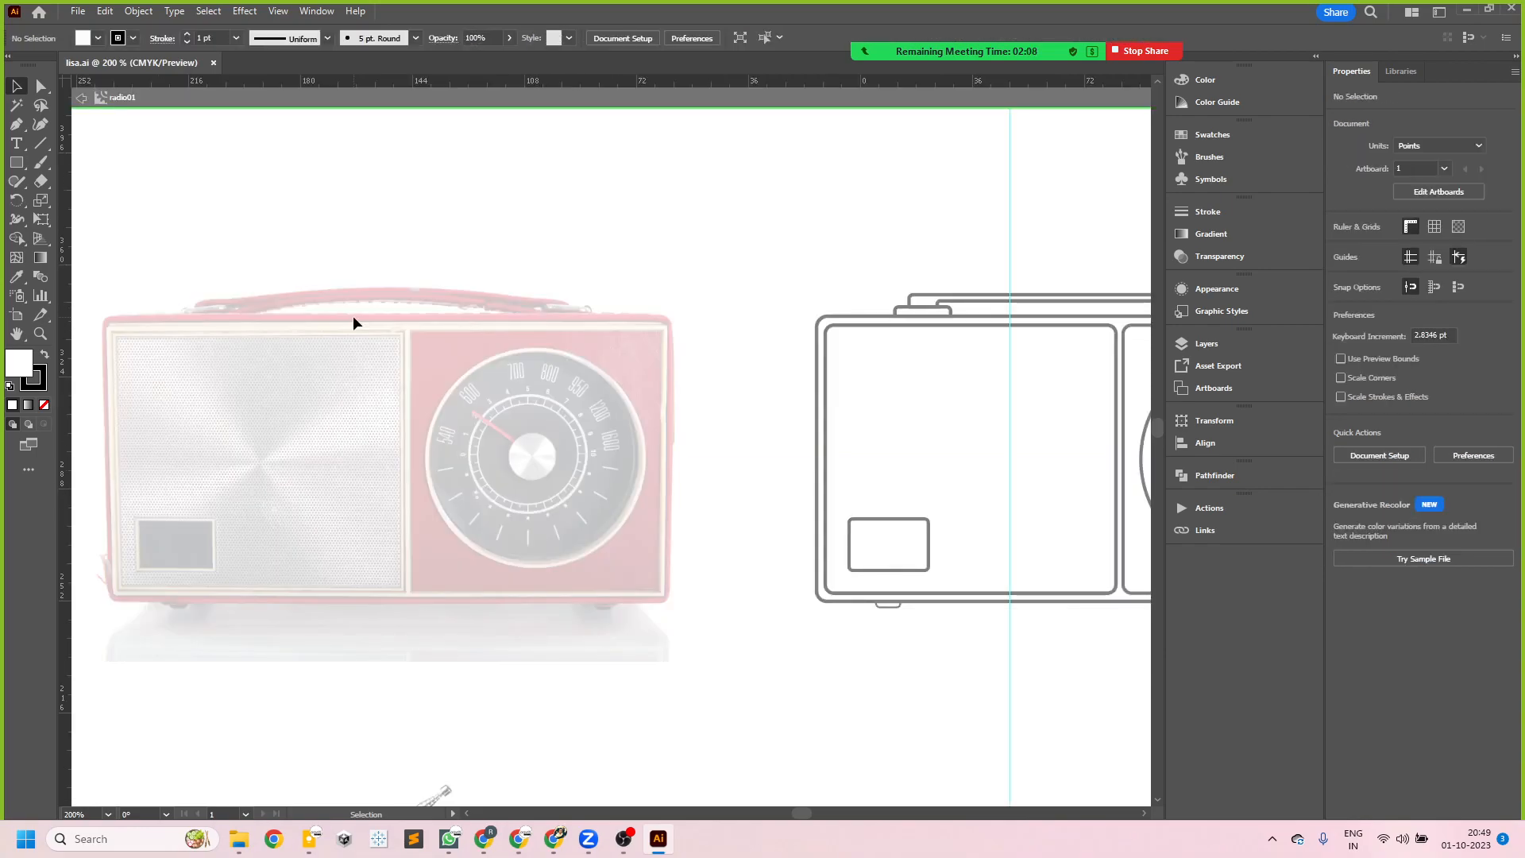
pyautogui.doubleClick(652, 283)
pyautogui.click(657, 331)
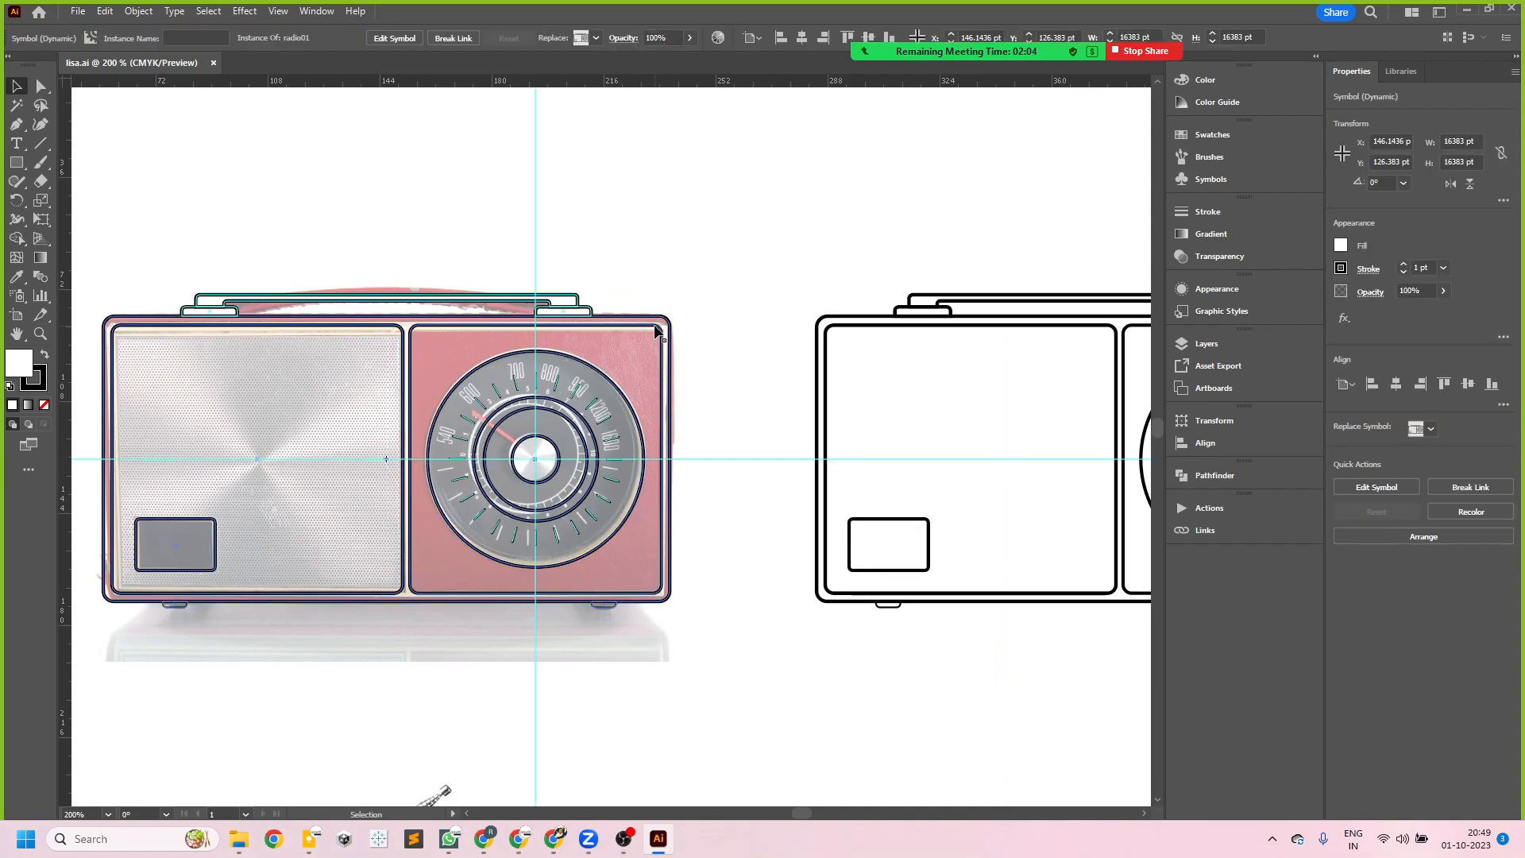
pyautogui.click(654, 325)
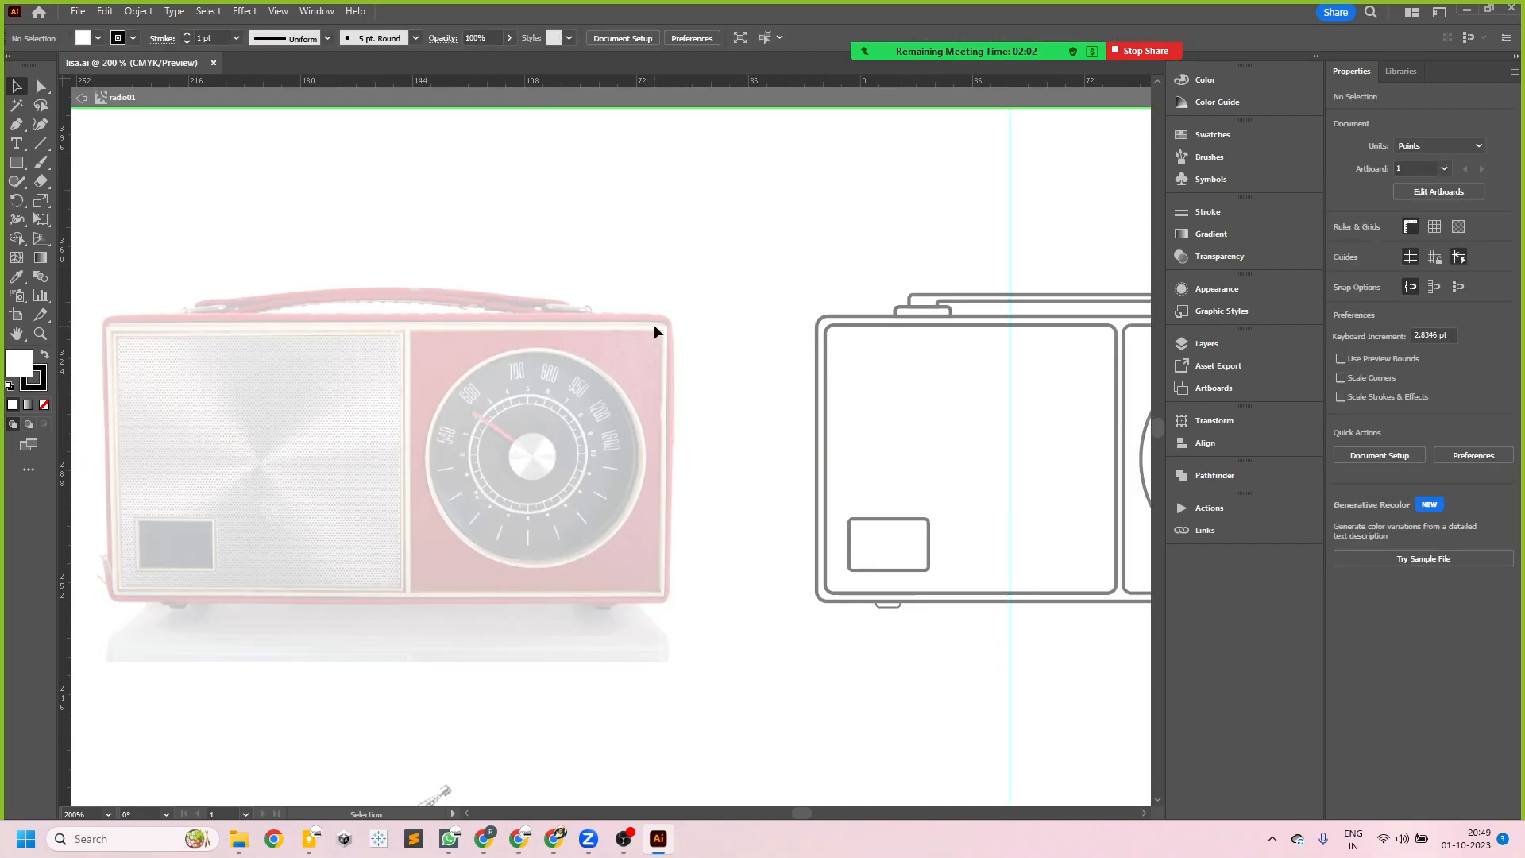
pyautogui.click(866, 330)
pyautogui.click(650, 303)
# - Break the link to the radio01 symbol for the radio outline copy beside the photo
pyautogui.click(831, 317)
pyautogui.rightClick(850, 327)
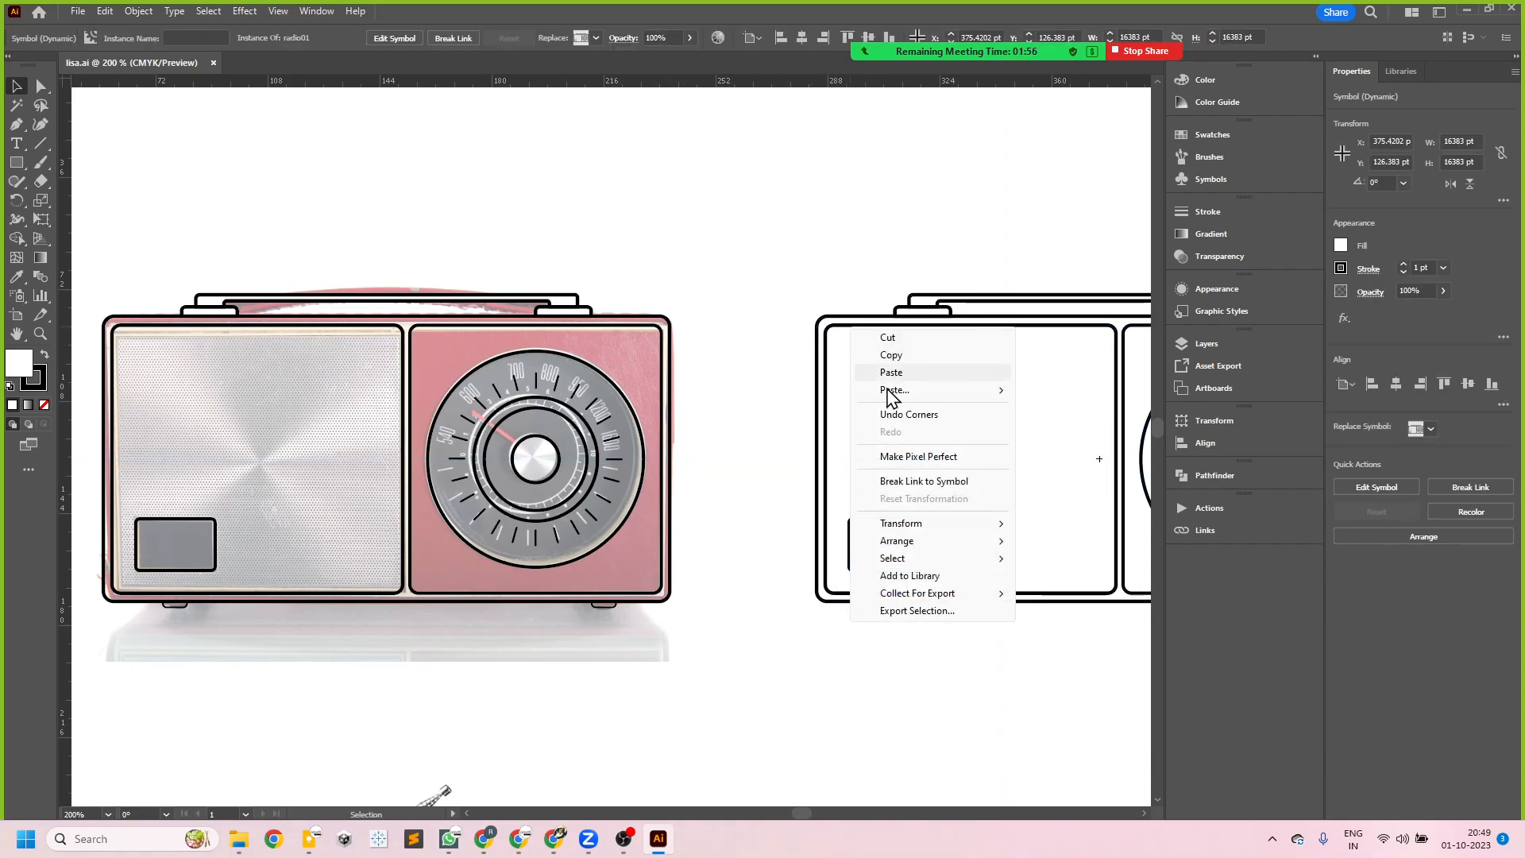
pyautogui.click(941, 485)
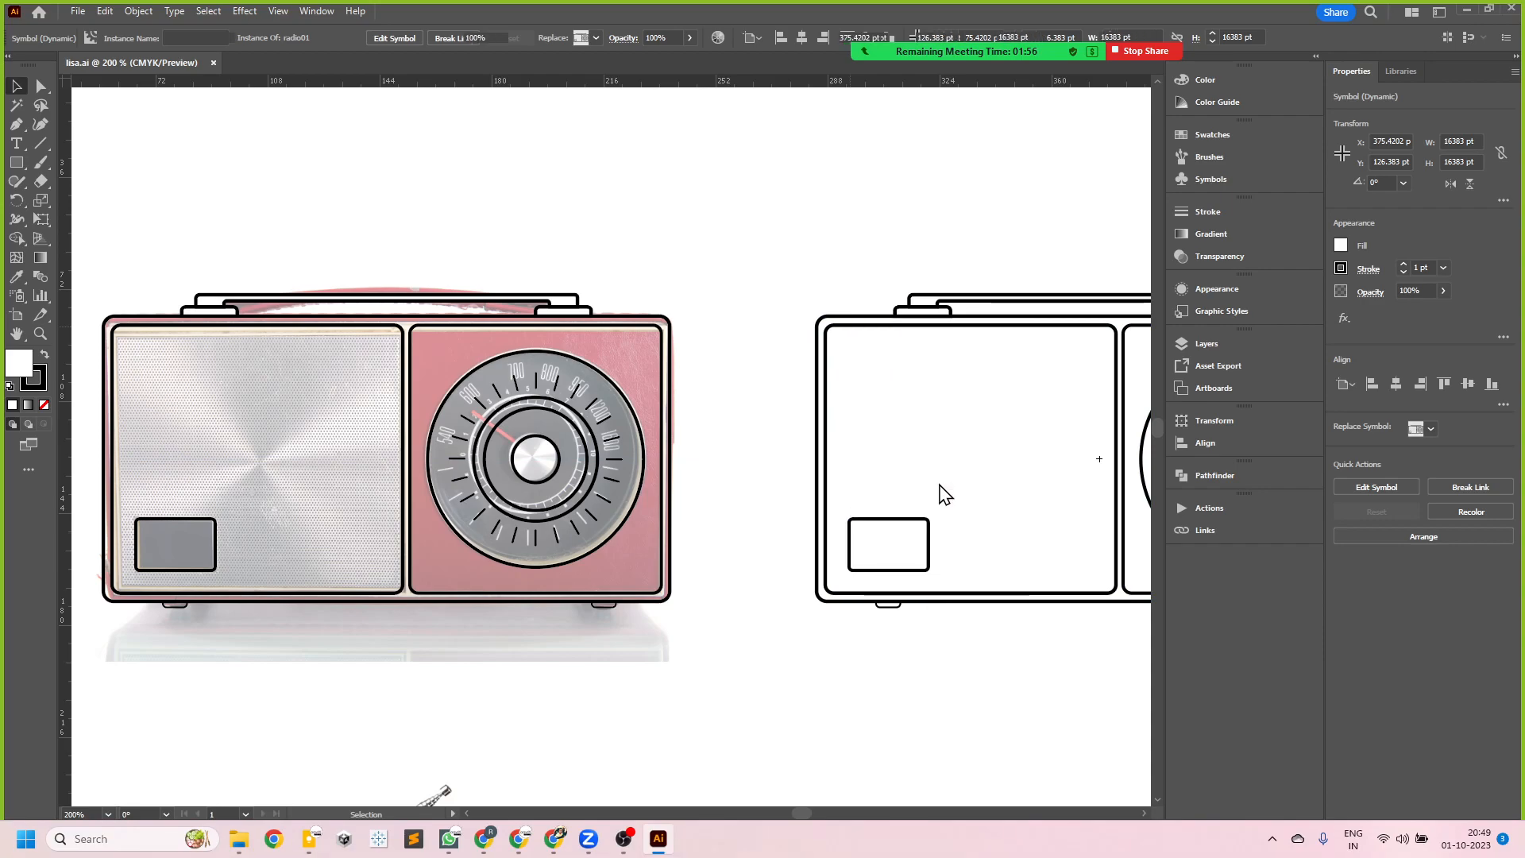
# - Delete the radio01 symbol instance that overlays the vintage radio photo
pyautogui.click(776, 268)
pyautogui.scroll(-2, 534, 409)
pyautogui.scroll(2, 865, 436)
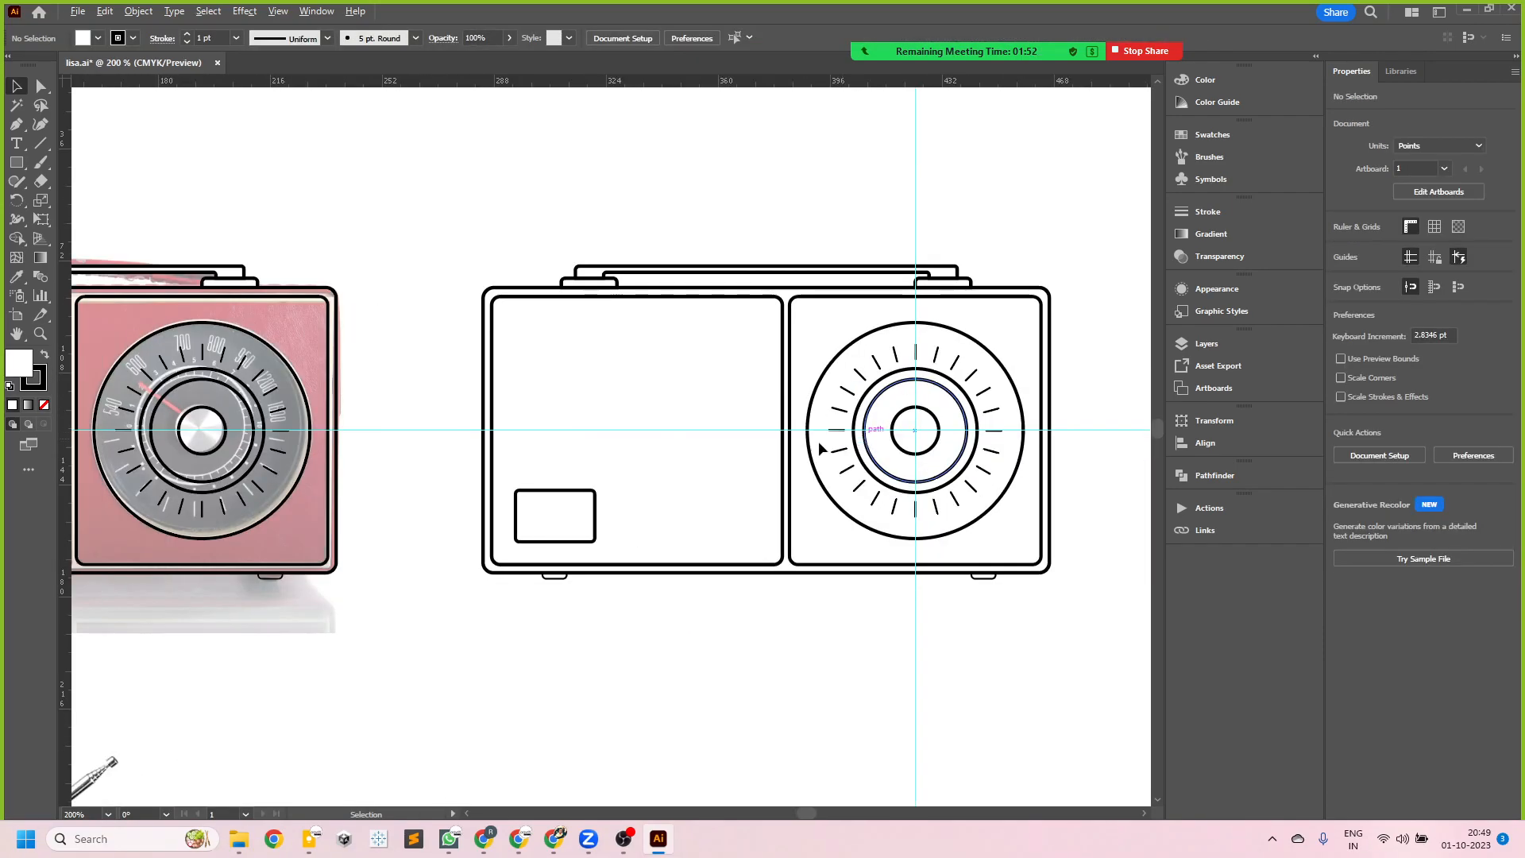
pyautogui.click(336, 317)
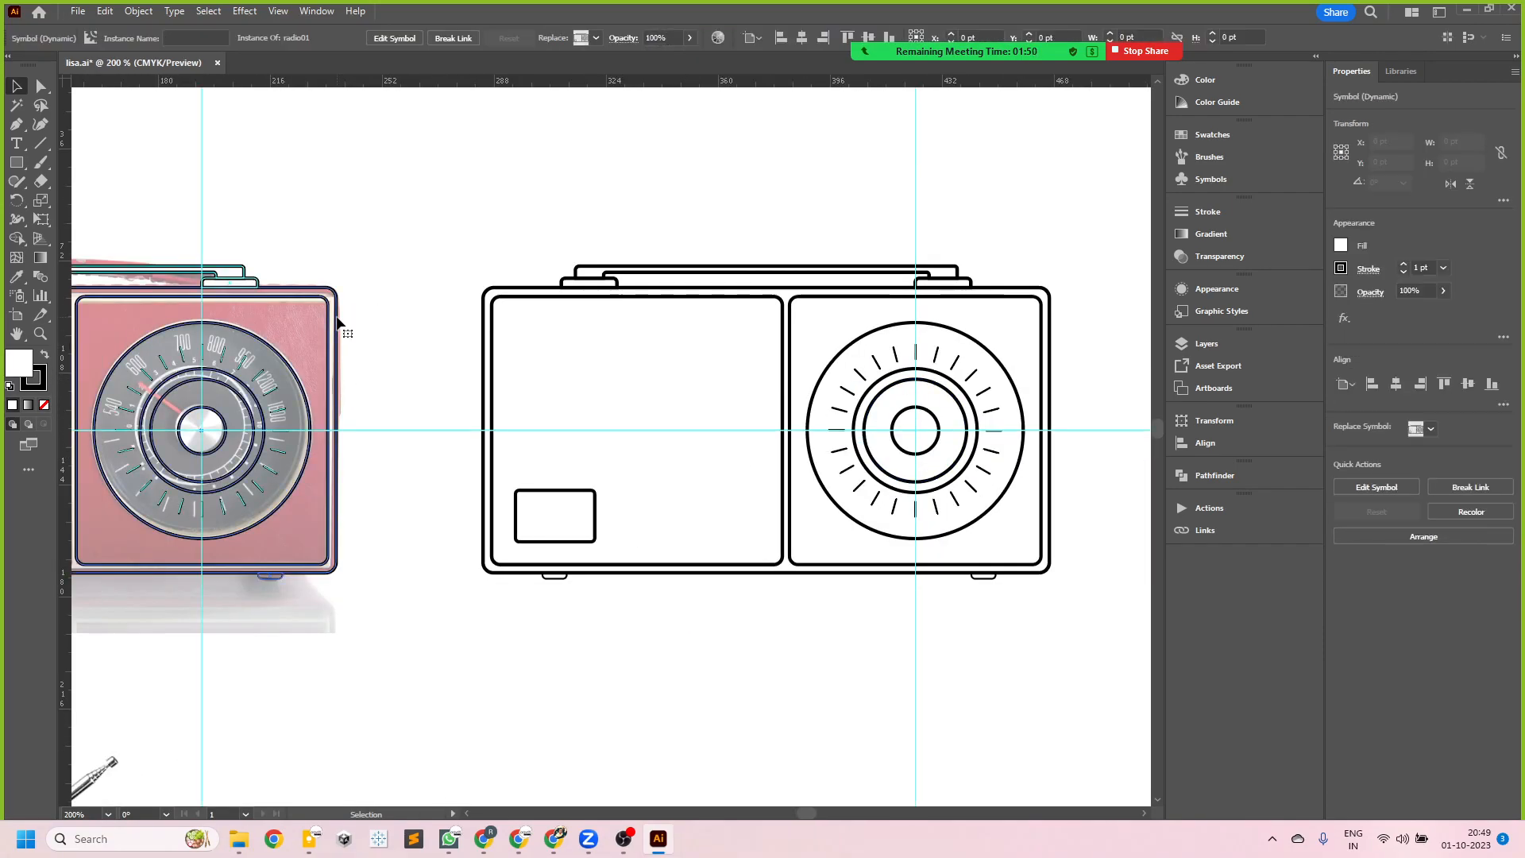
pyautogui.press('Delete')
# - Isolate the radio outline's group, delete its vertical and horizontal guides through the dial, and exit isolation
pyautogui.scroll(-2, 740, 432)
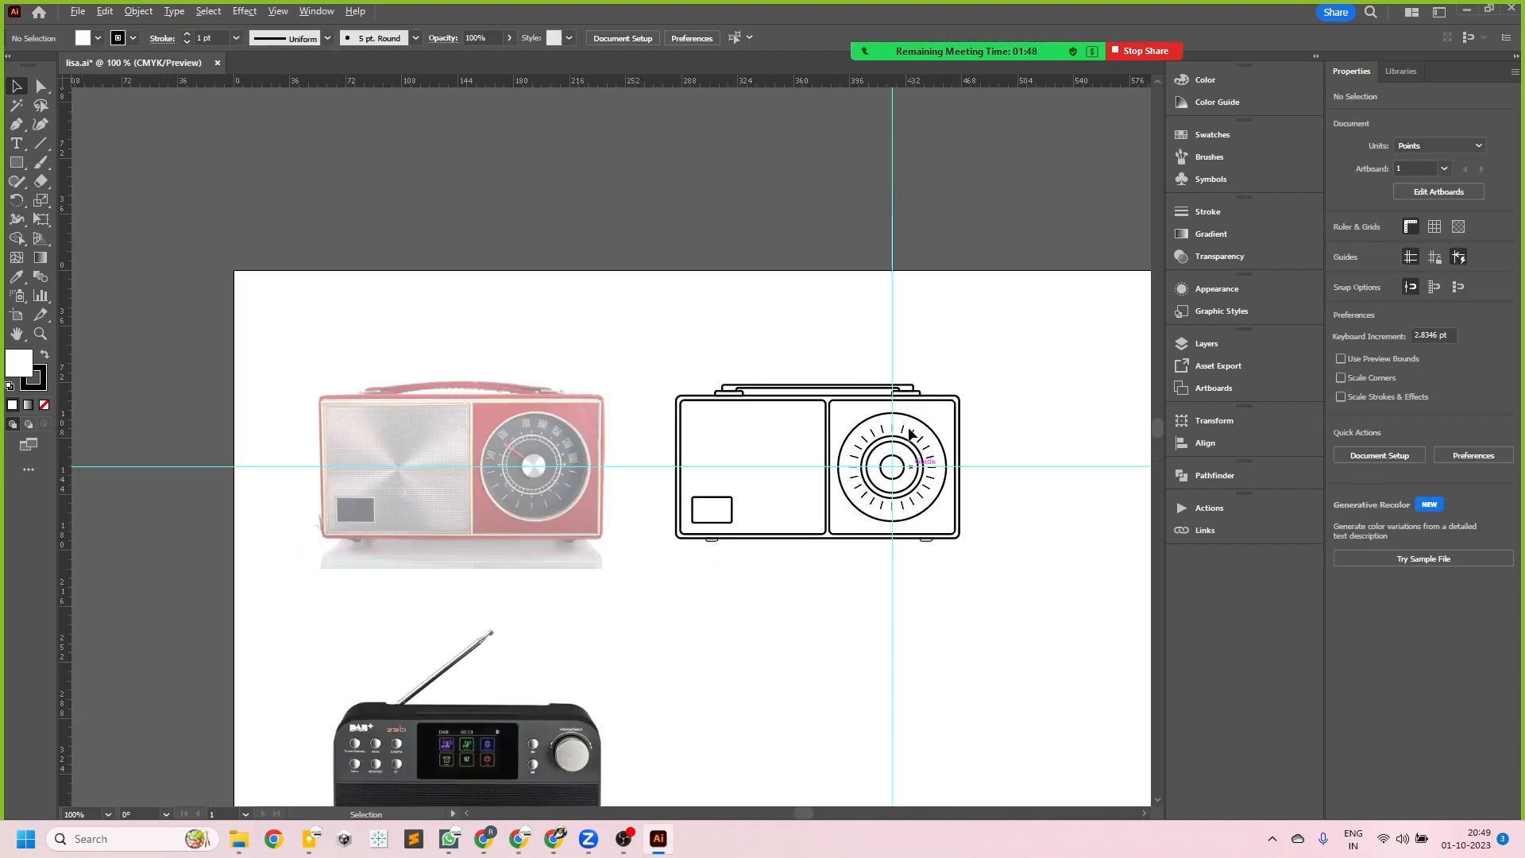
pyautogui.doubleClick(891, 318)
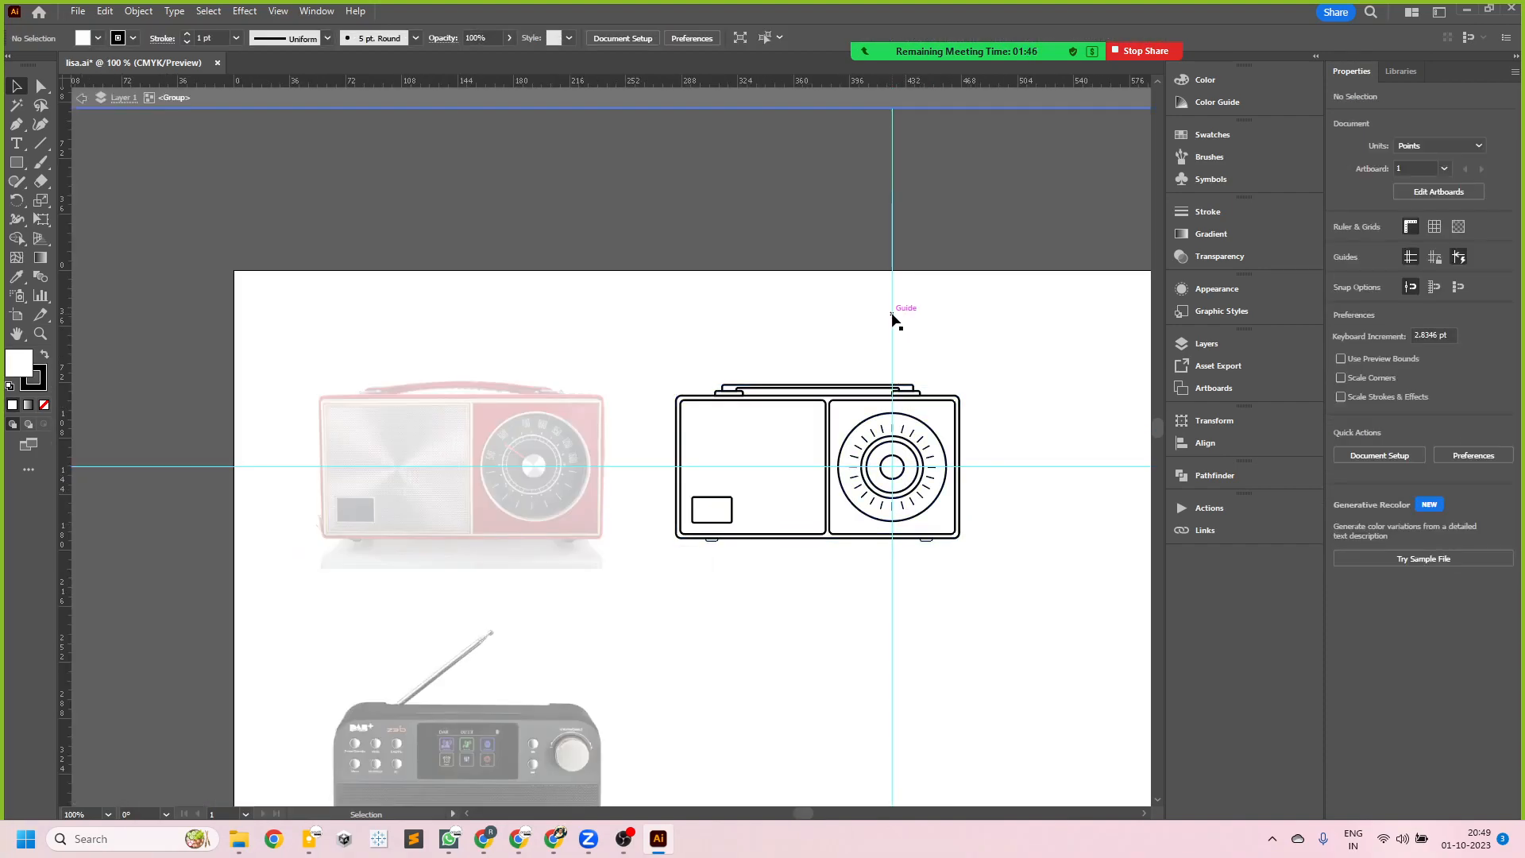
pyautogui.click(892, 318)
pyautogui.click(891, 312)
pyautogui.rightClick(892, 312)
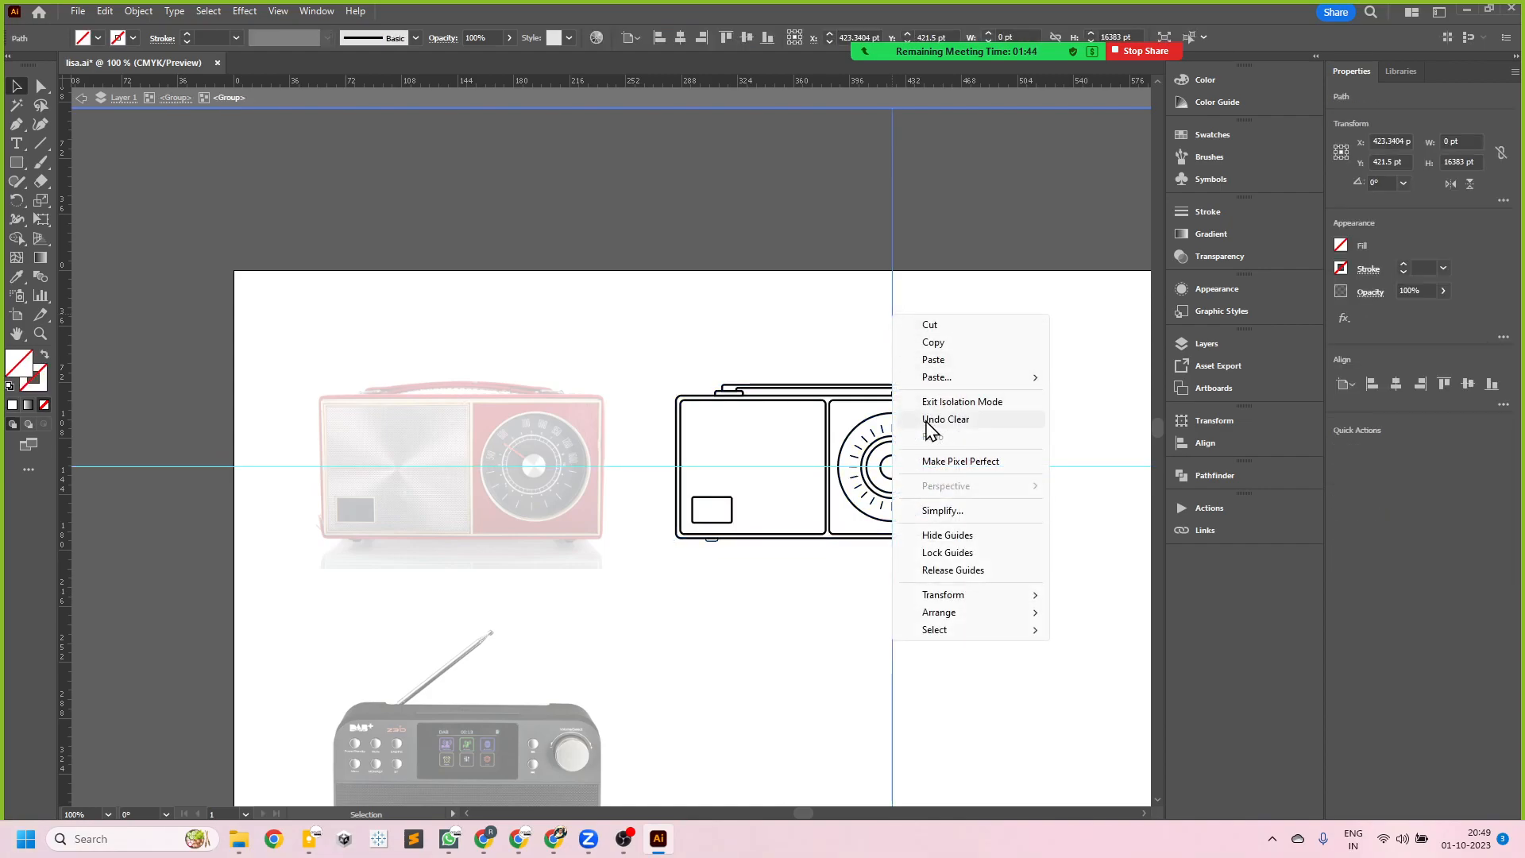
pyautogui.click(893, 278)
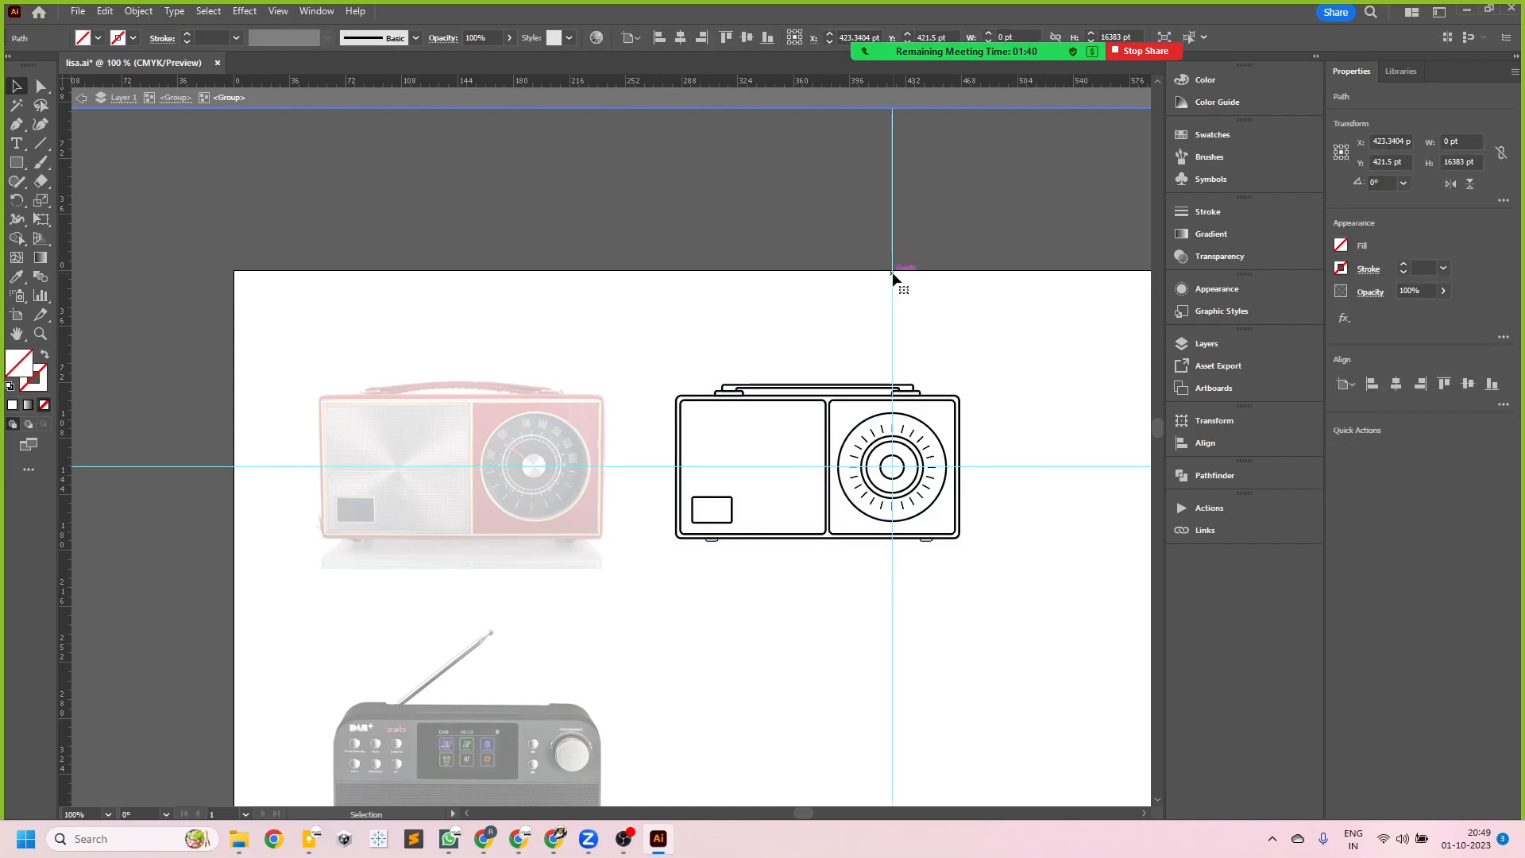
pyautogui.press('Delete')
pyautogui.click(1011, 467)
pyautogui.press('Delete')
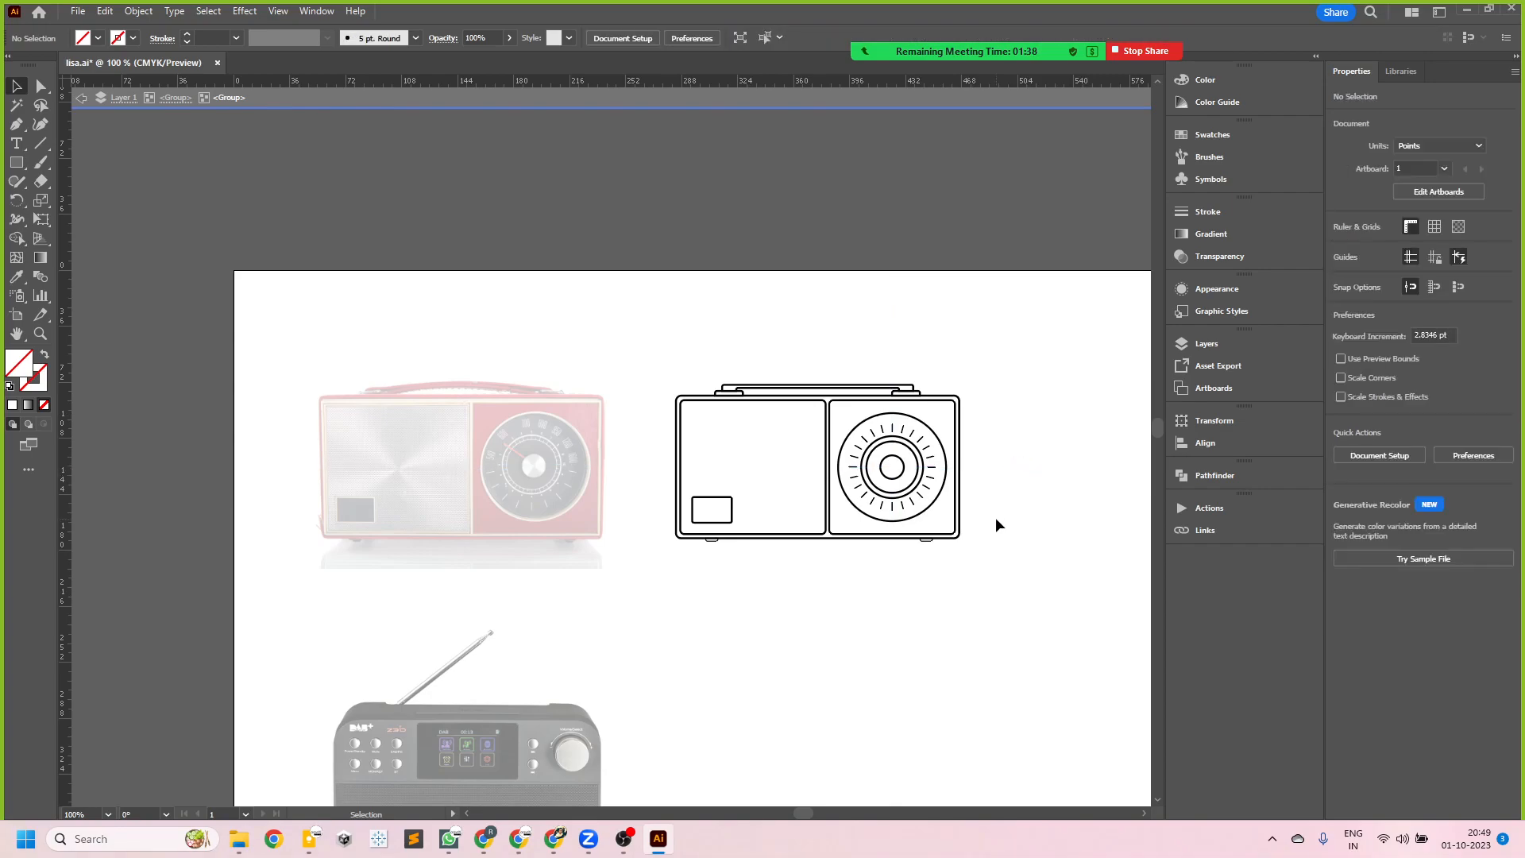
pyautogui.doubleClick(995, 543)
# - Deselect the radio outline and save the document
pyautogui.scroll(3, 939, 560)
pyautogui.click(937, 517)
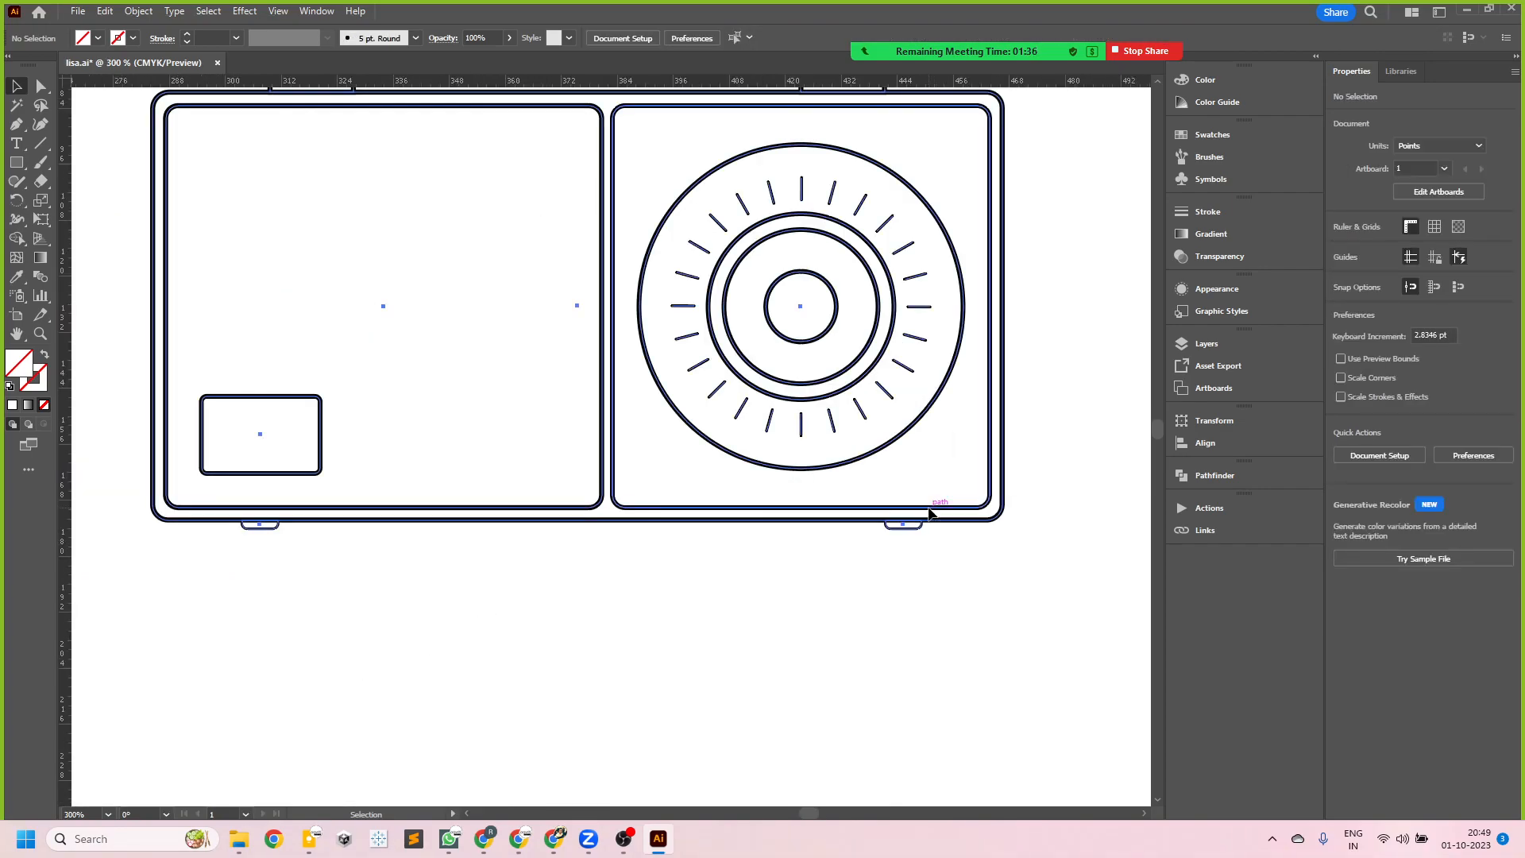
pyautogui.scroll(-2, 1033, 645)
pyautogui.click(961, 640)
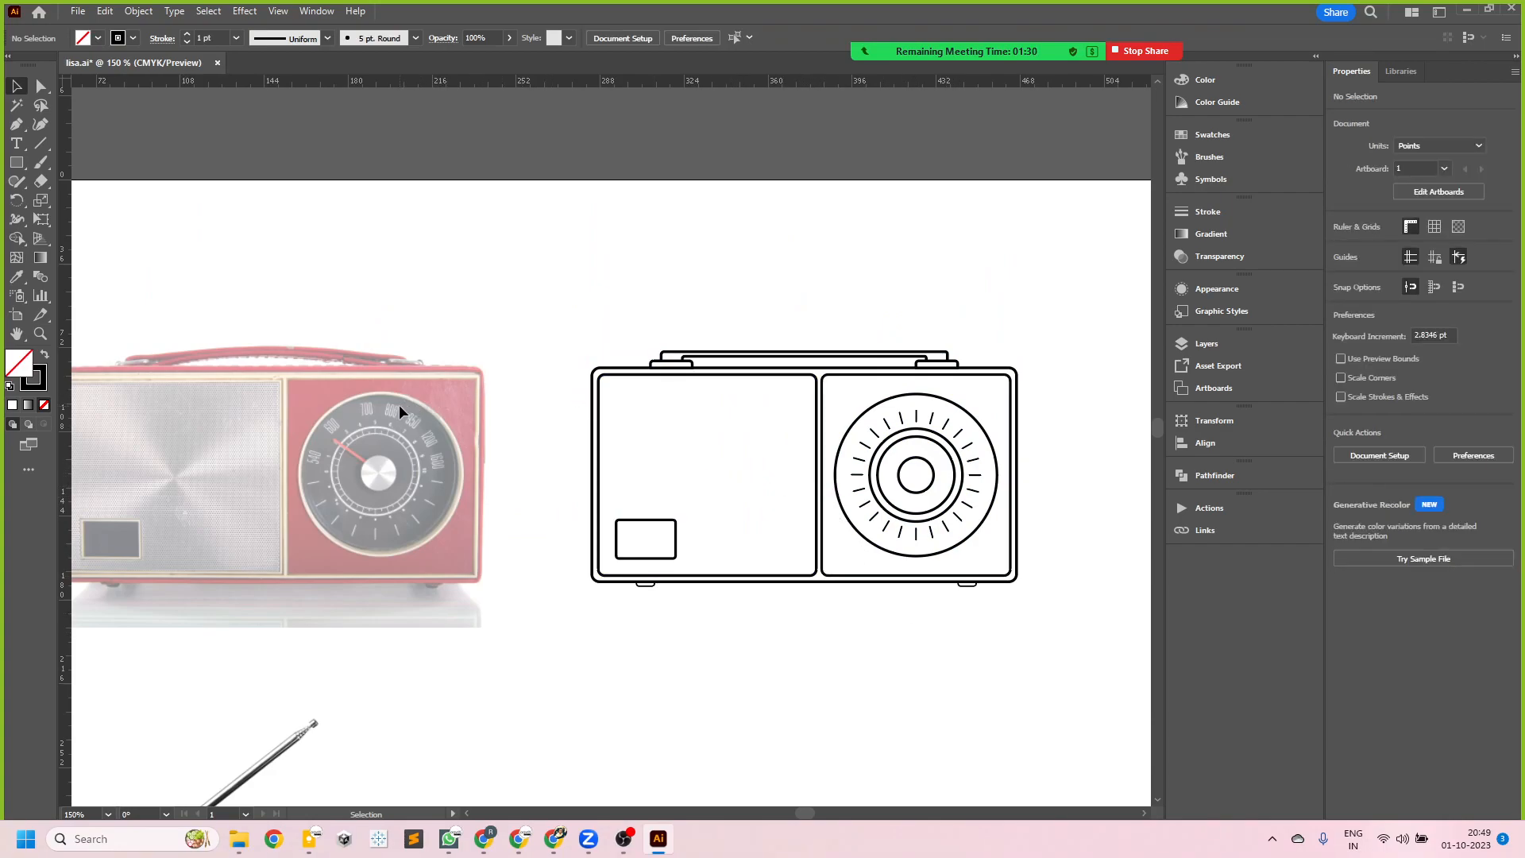
pyautogui.scroll(-1, 837, 584)
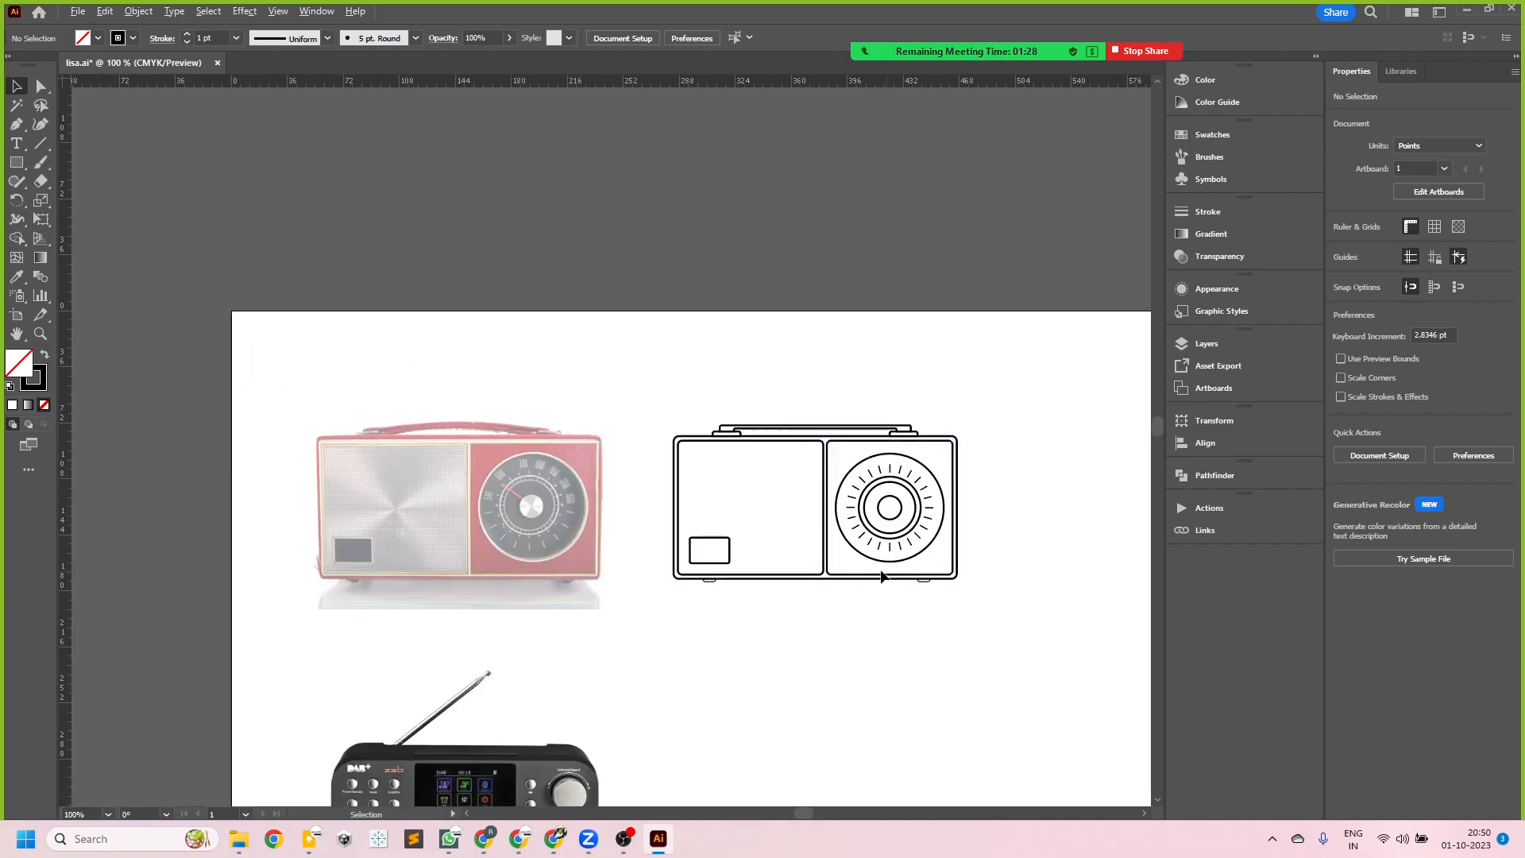
pyautogui.scroll(1, 937, 565)
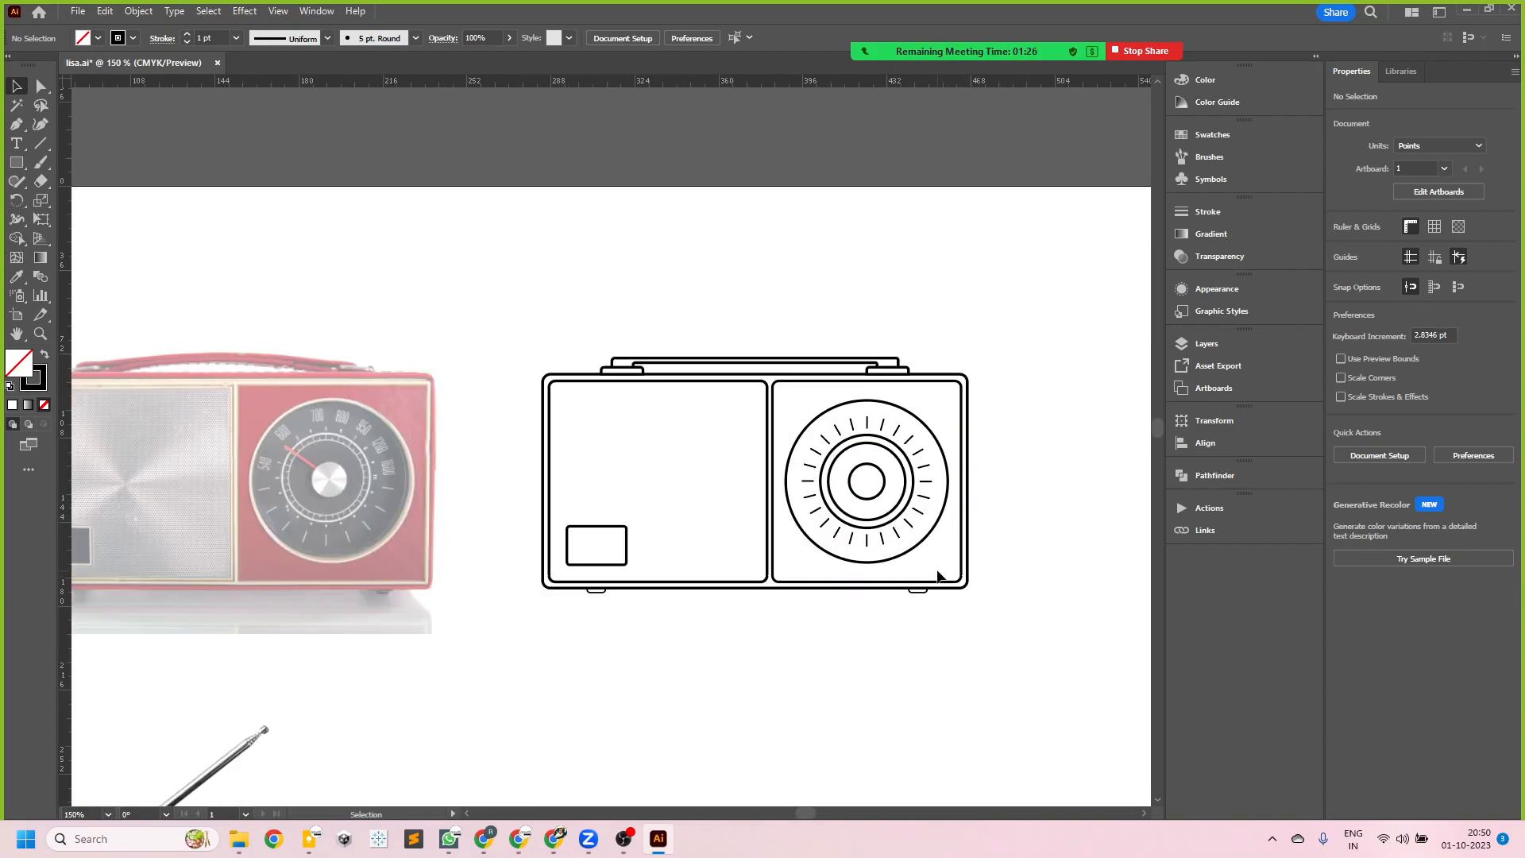
pyautogui.hotkey('ctrl', 's')
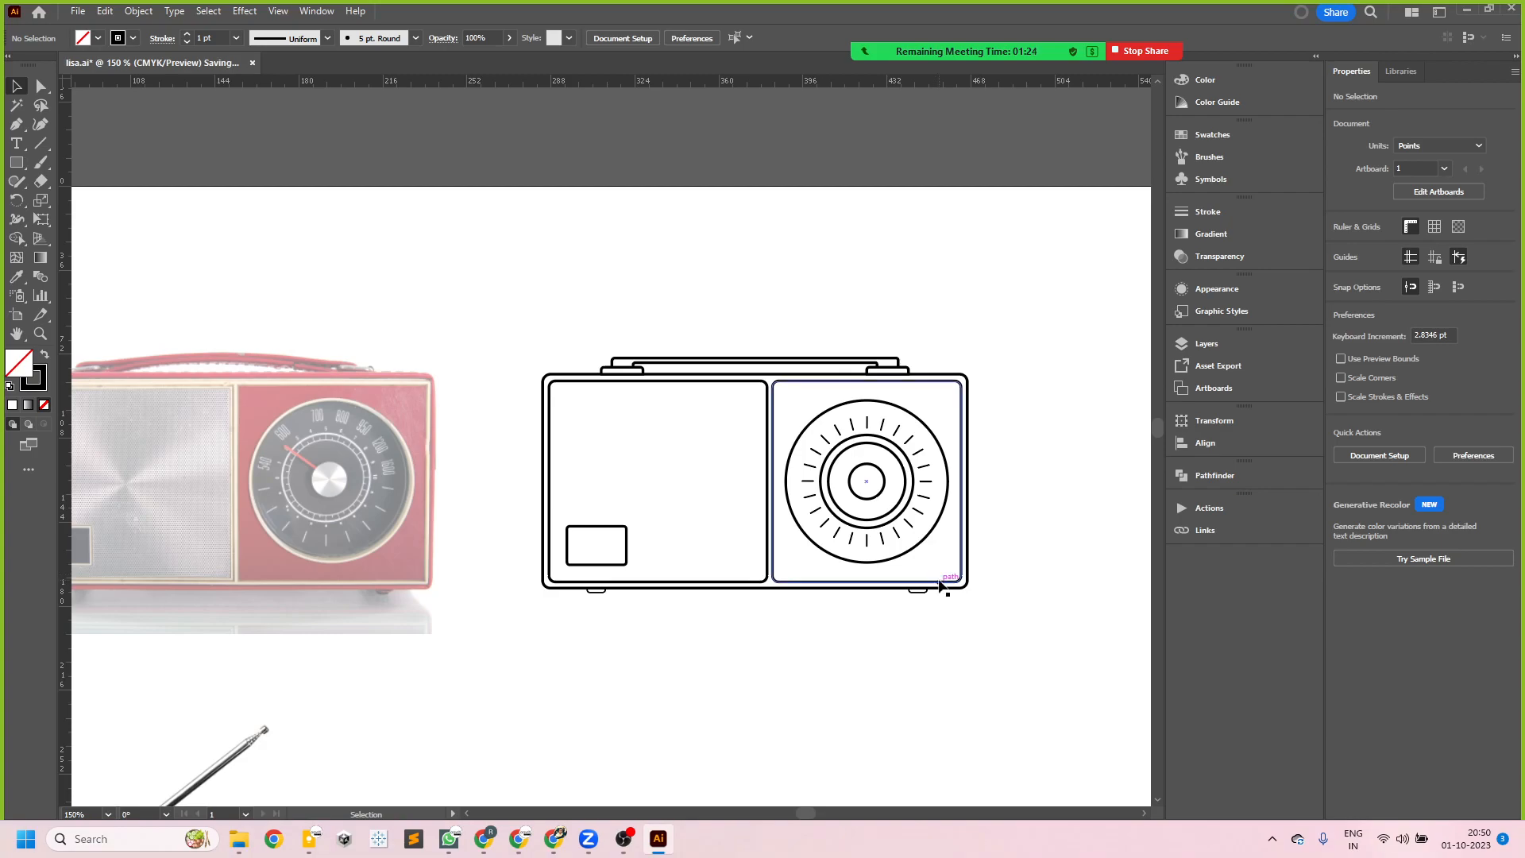
# - Examine the remaining reference radio photos, including the black DAB radio's display and controls
pyautogui.scroll(-2, 914, 562)
pyautogui.scroll(-2, 826, 436)
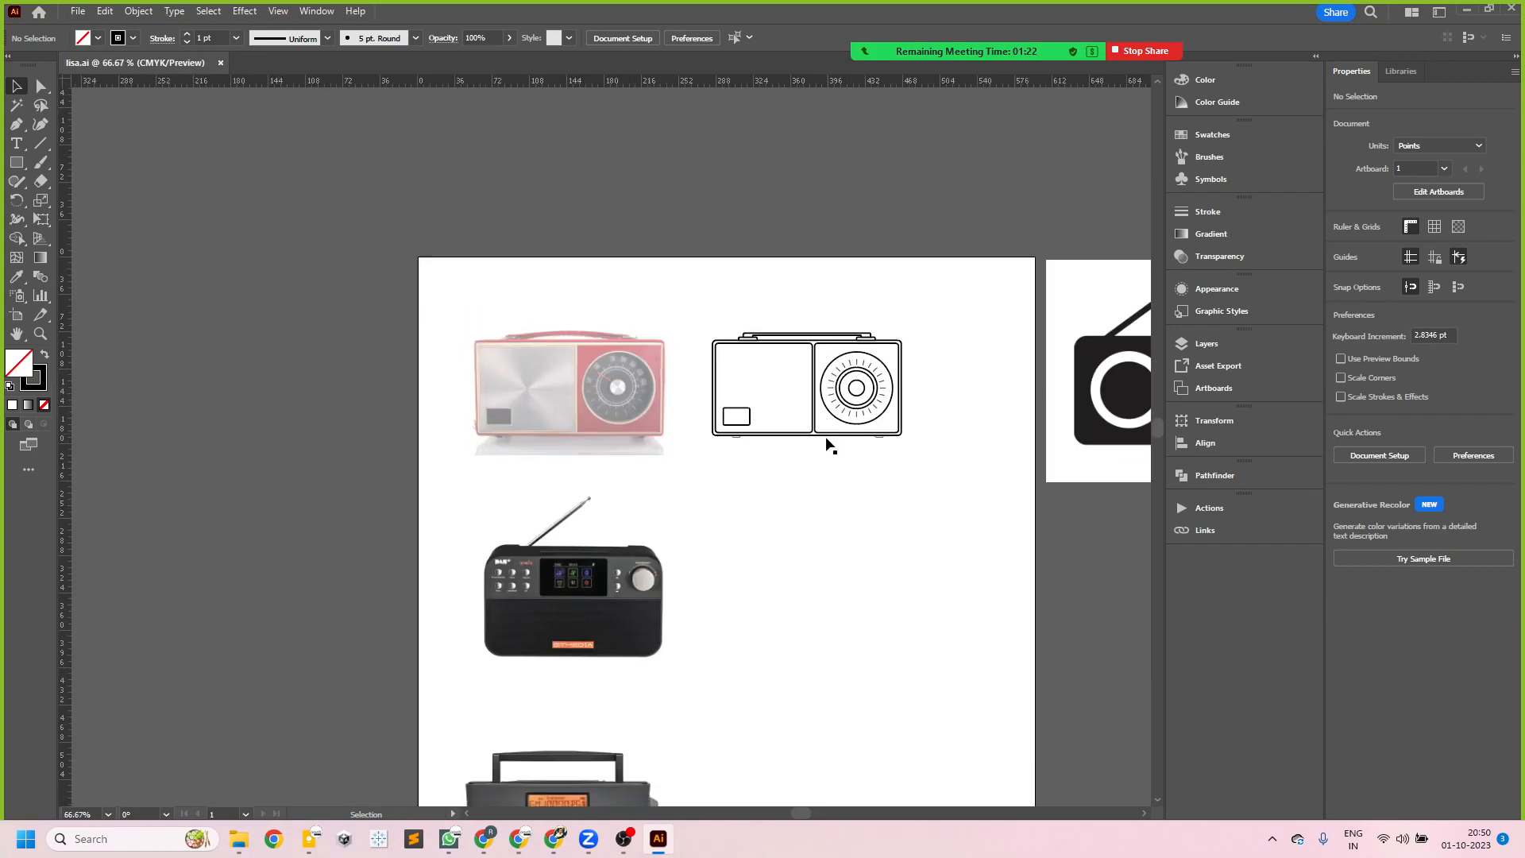
pyautogui.scroll(3, 556, 548)
pyautogui.scroll(4, 512, 615)
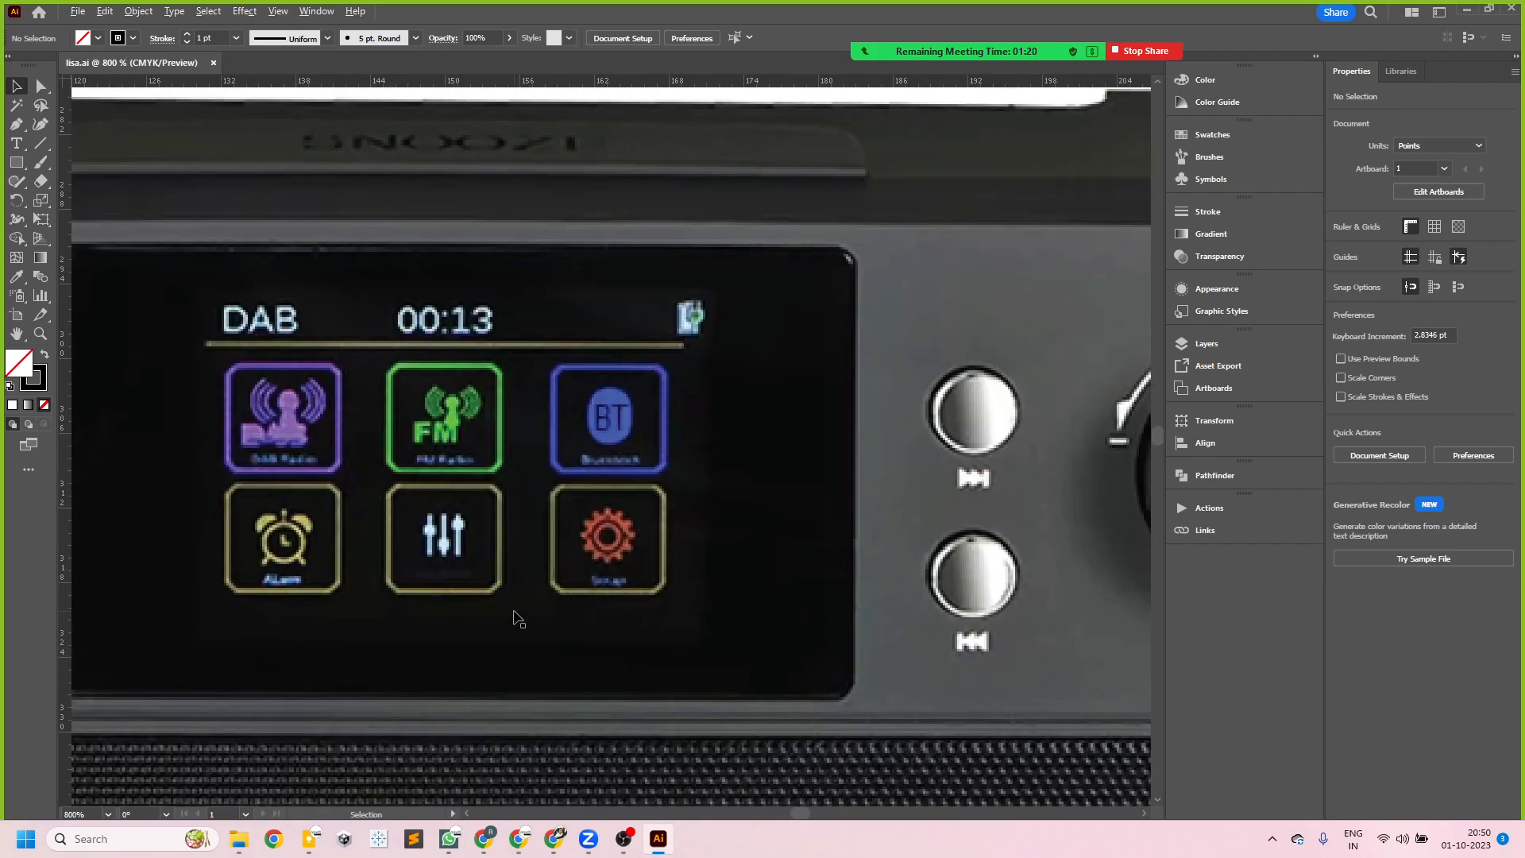
pyautogui.scroll(-5, 500, 480)
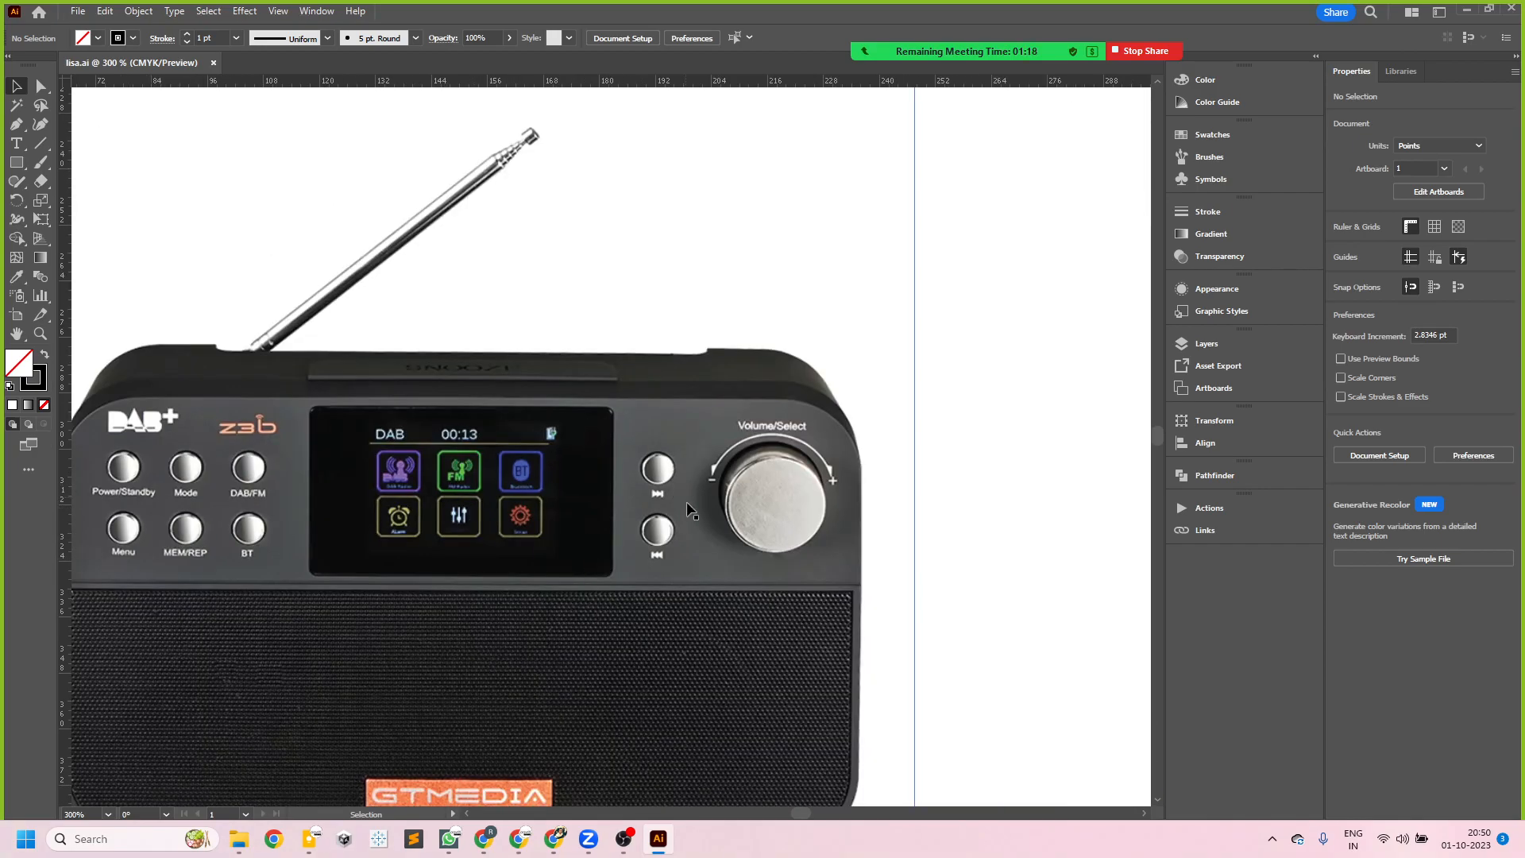
pyautogui.scroll(-5, 468, 544)
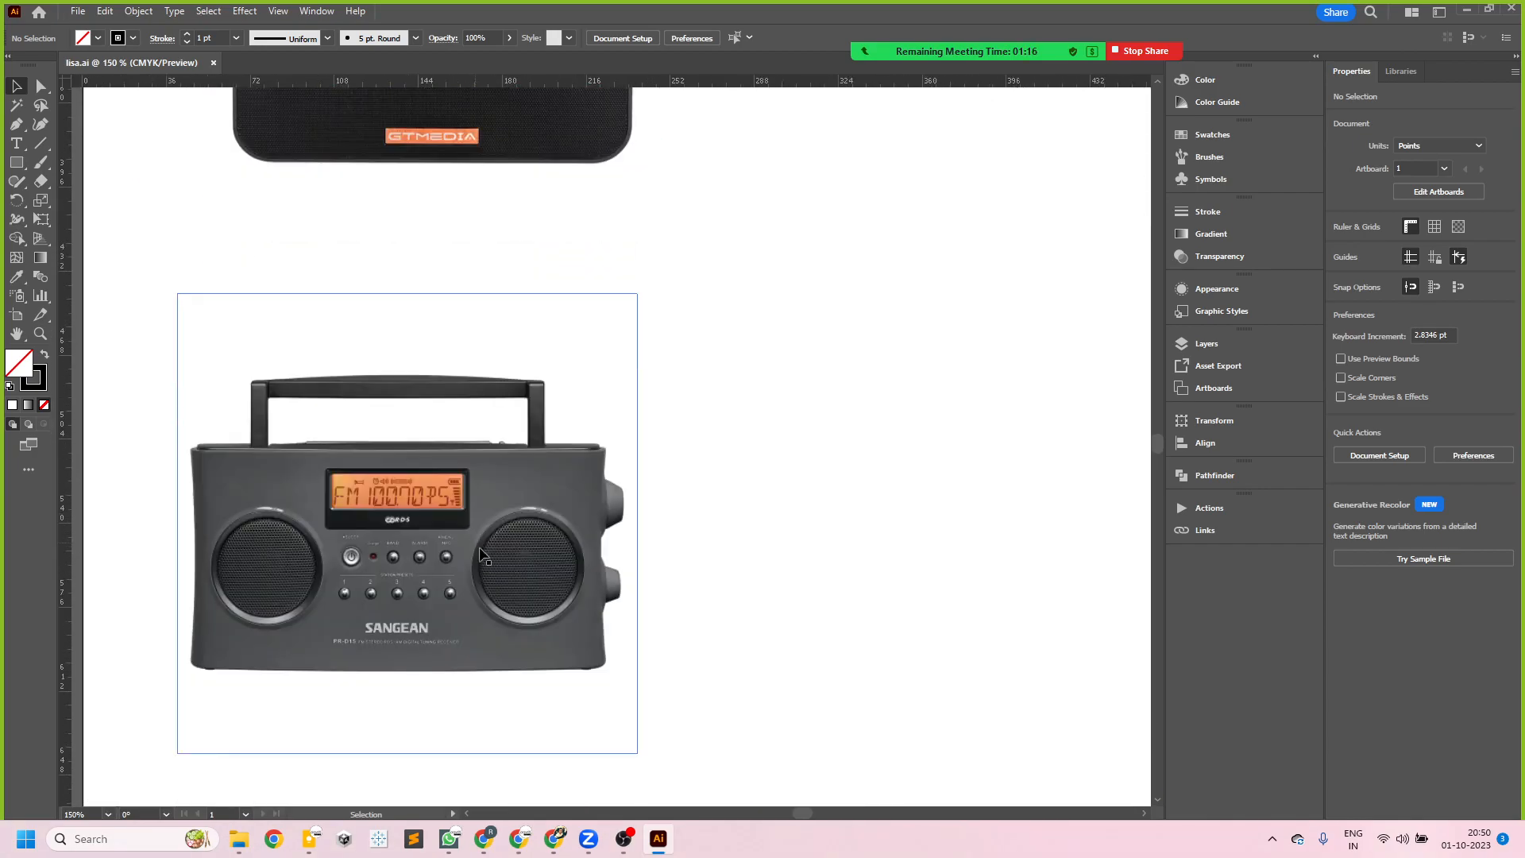
pyautogui.scroll(-4, 442, 600)
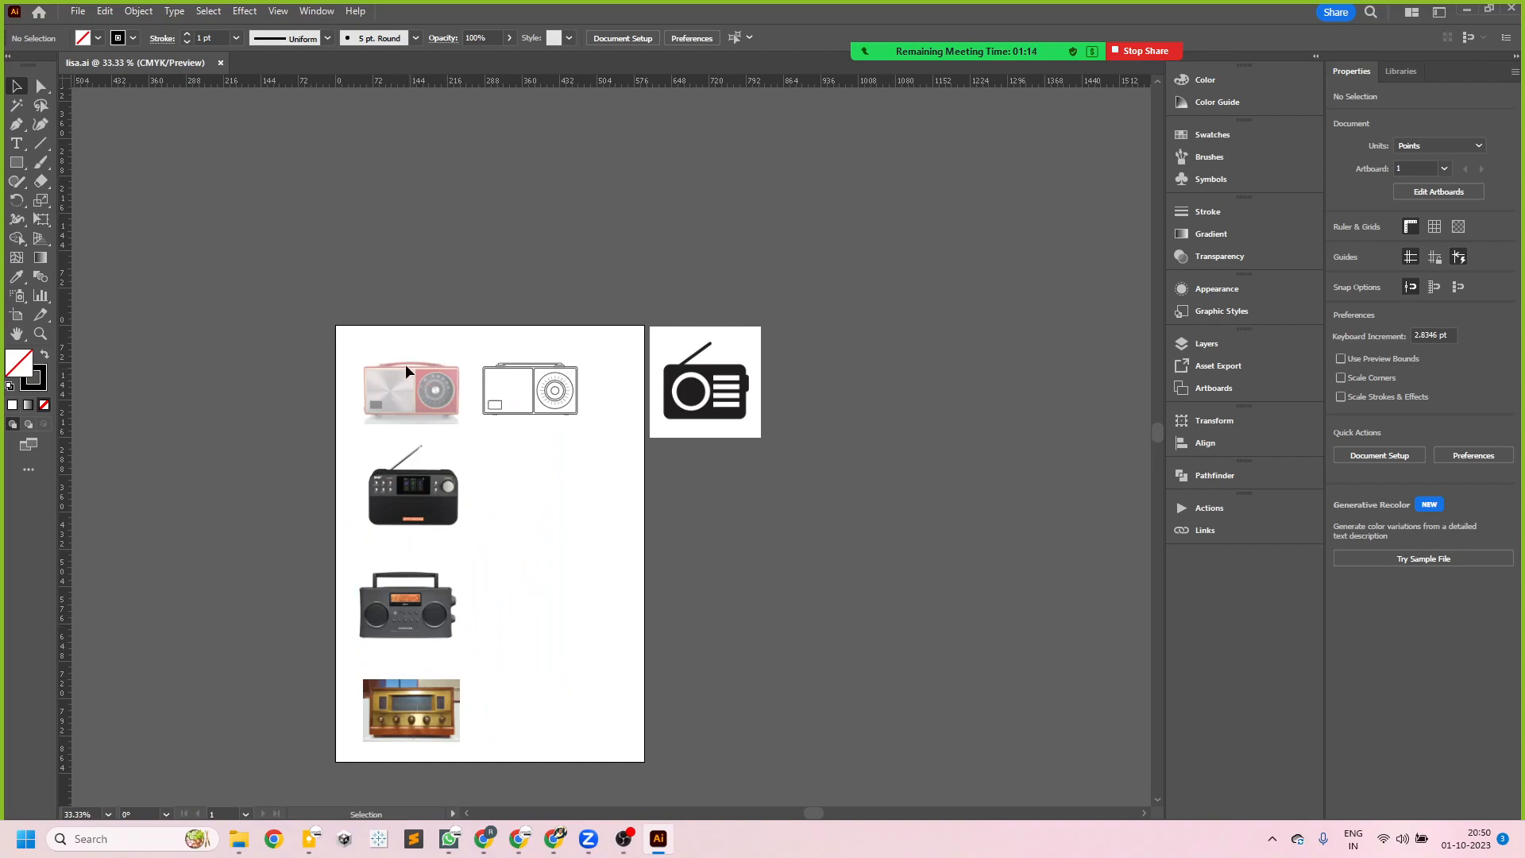
pyautogui.scroll(2, 486, 572)
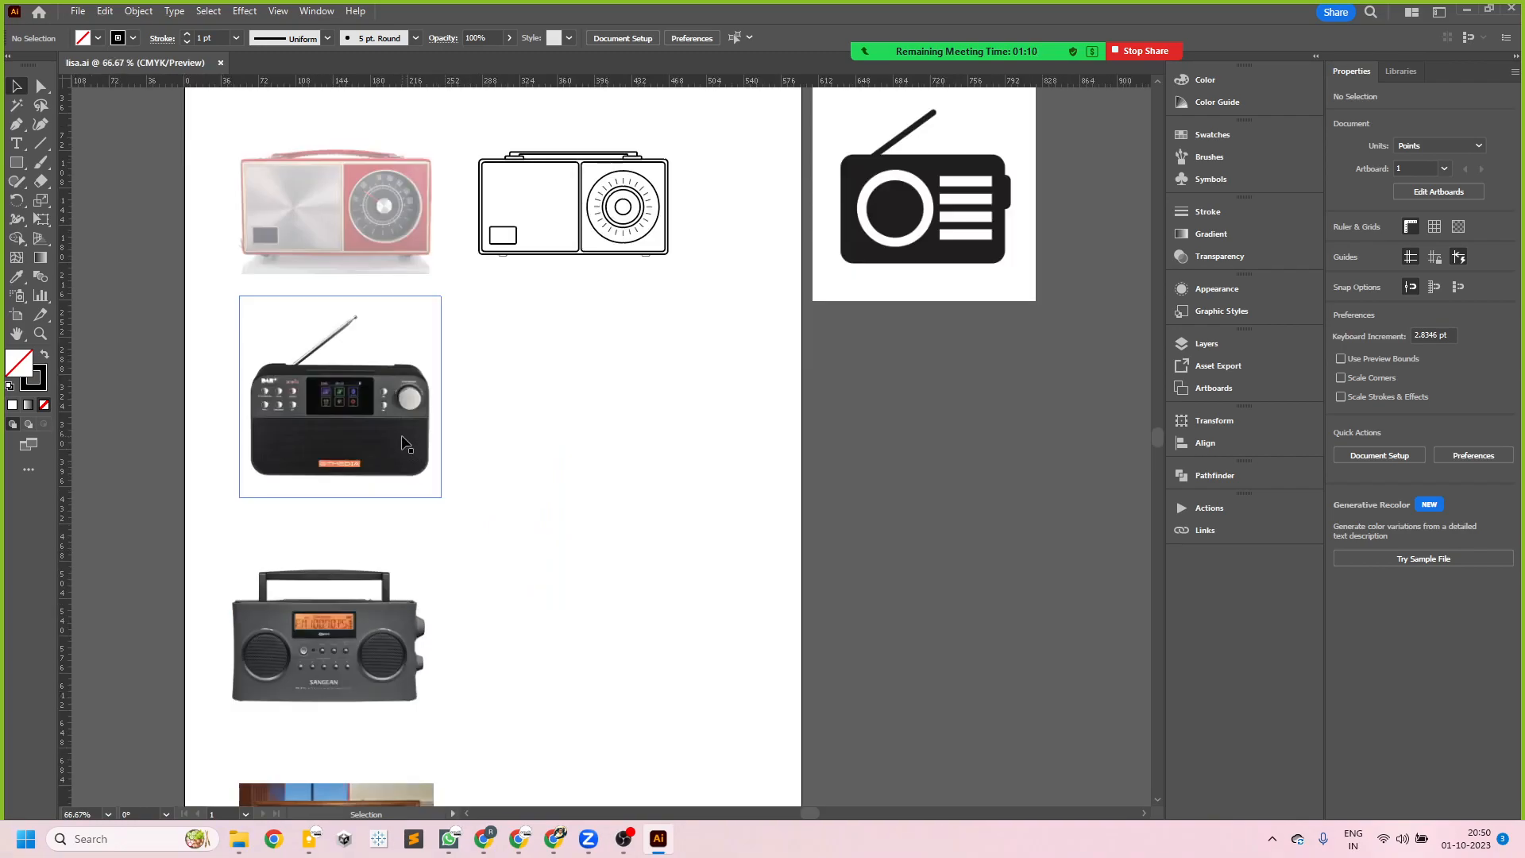
# - Compare the finished radio outline with the vintage radio photo, especially the dial and its tick marks
pyautogui.scroll(2, 493, 145)
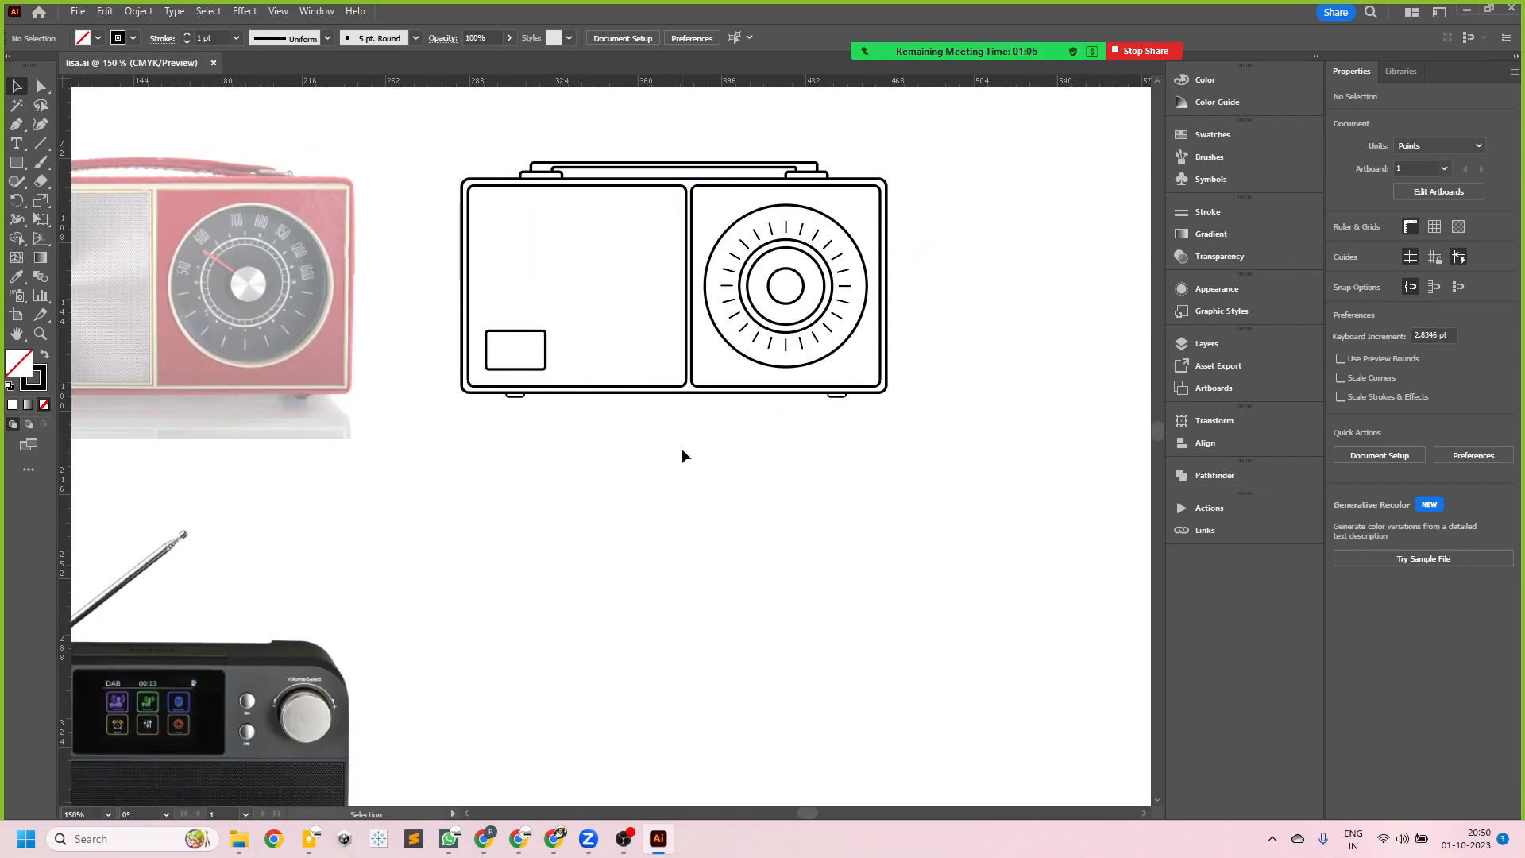
pyautogui.scroll(3, 240, 277)
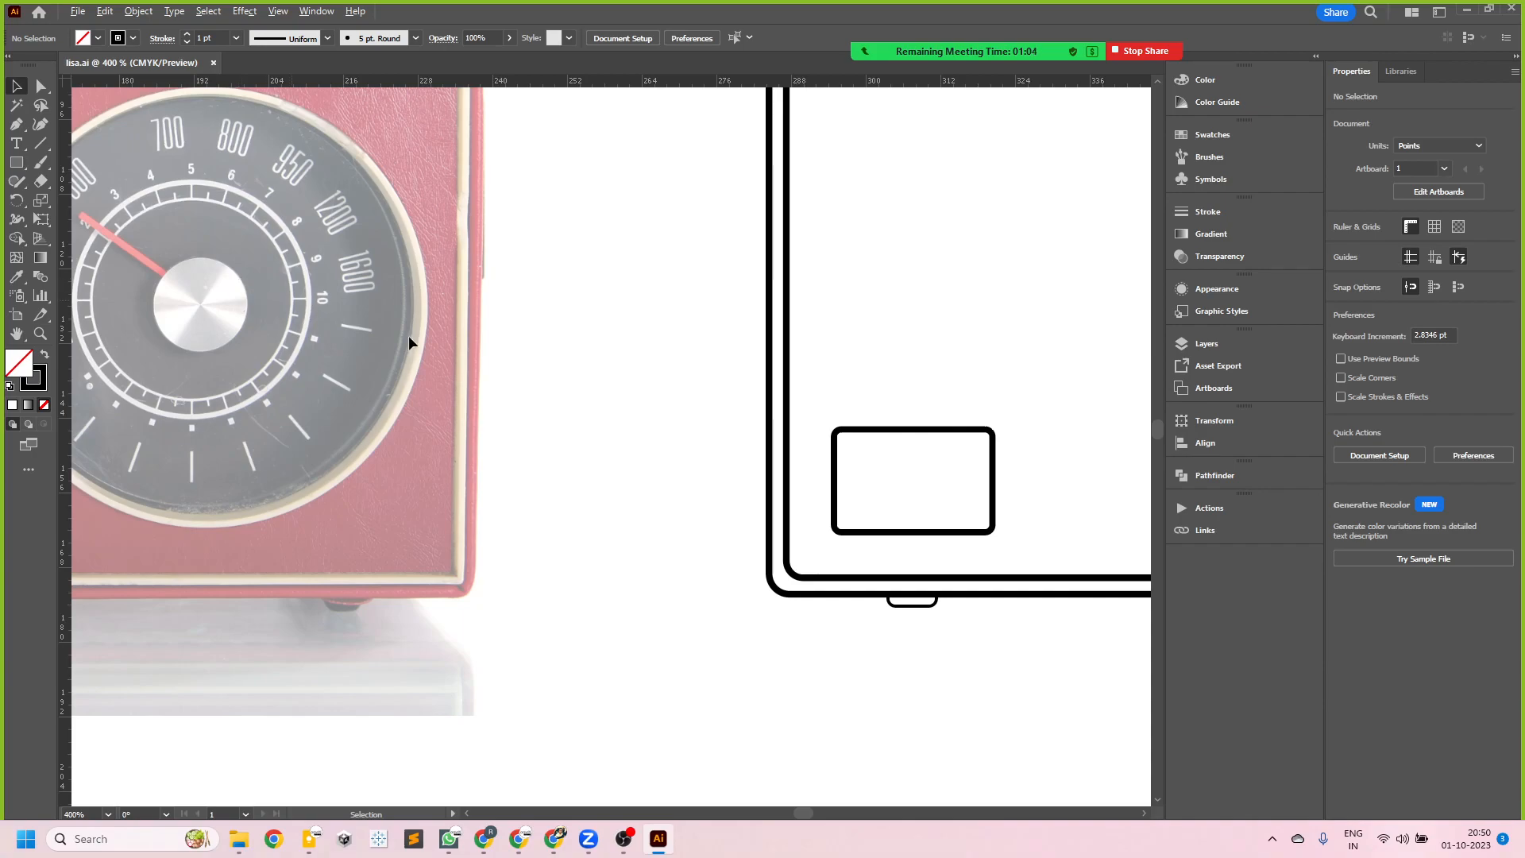
pyautogui.scroll(-3, 408, 335)
pyautogui.scroll(2, 936, 357)
pyautogui.scroll(-2, 556, 397)
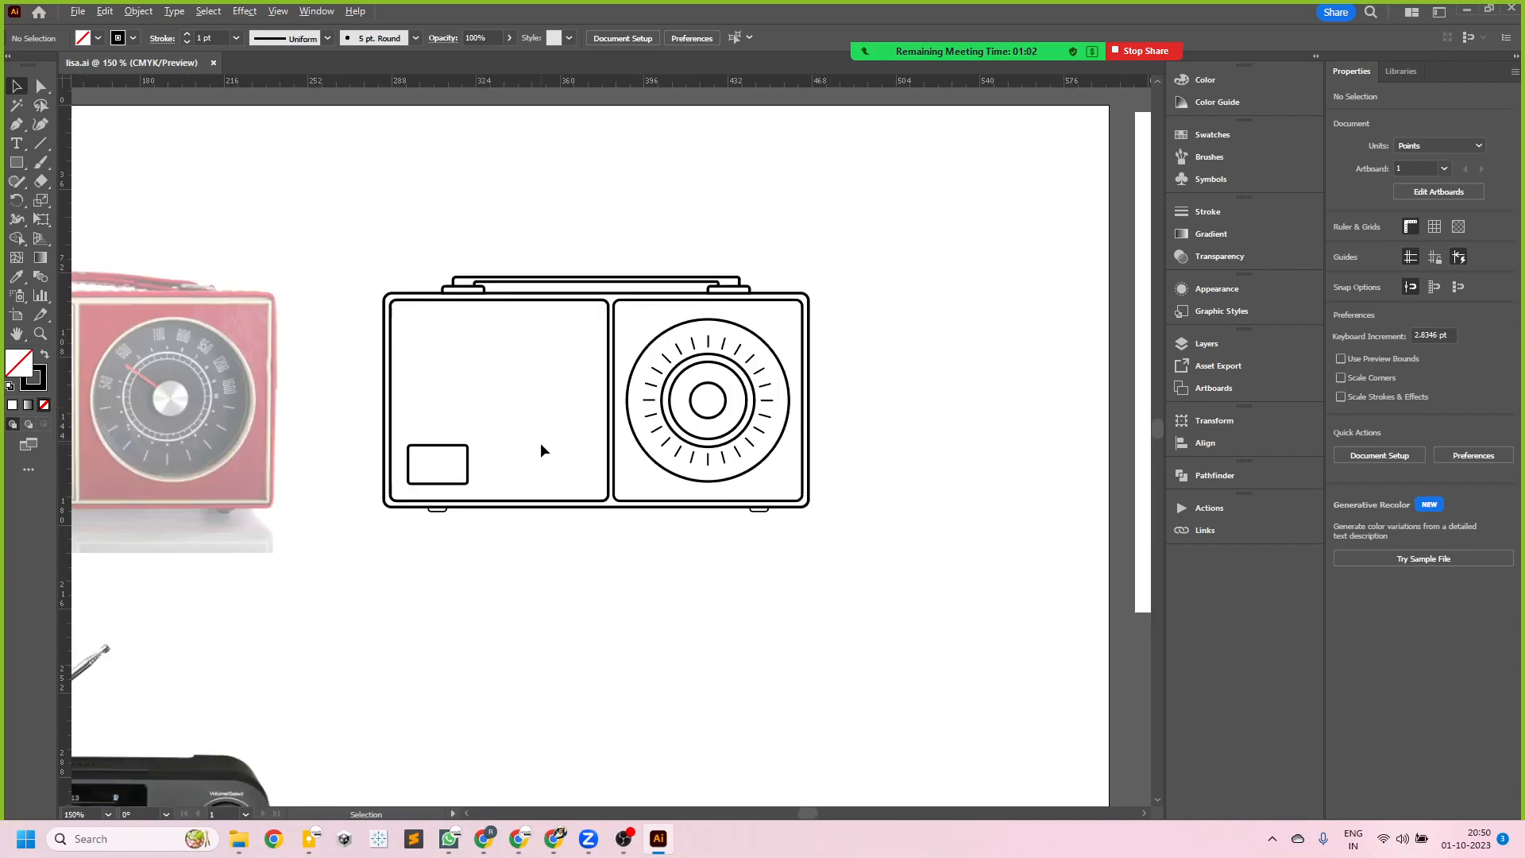
pyautogui.scroll(2, 777, 365)
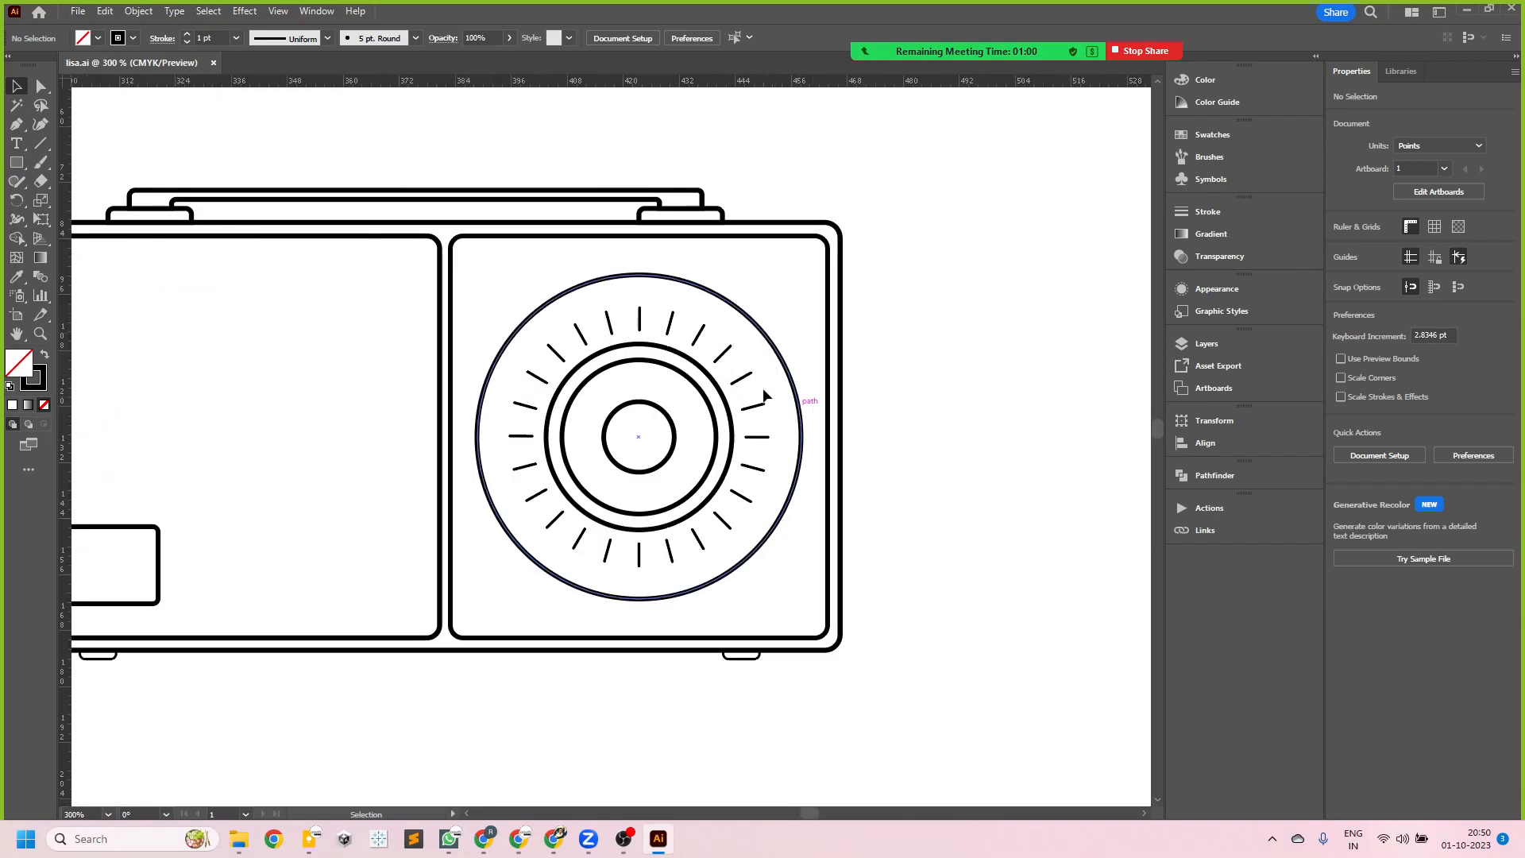
pyautogui.scroll(-2, 798, 380)
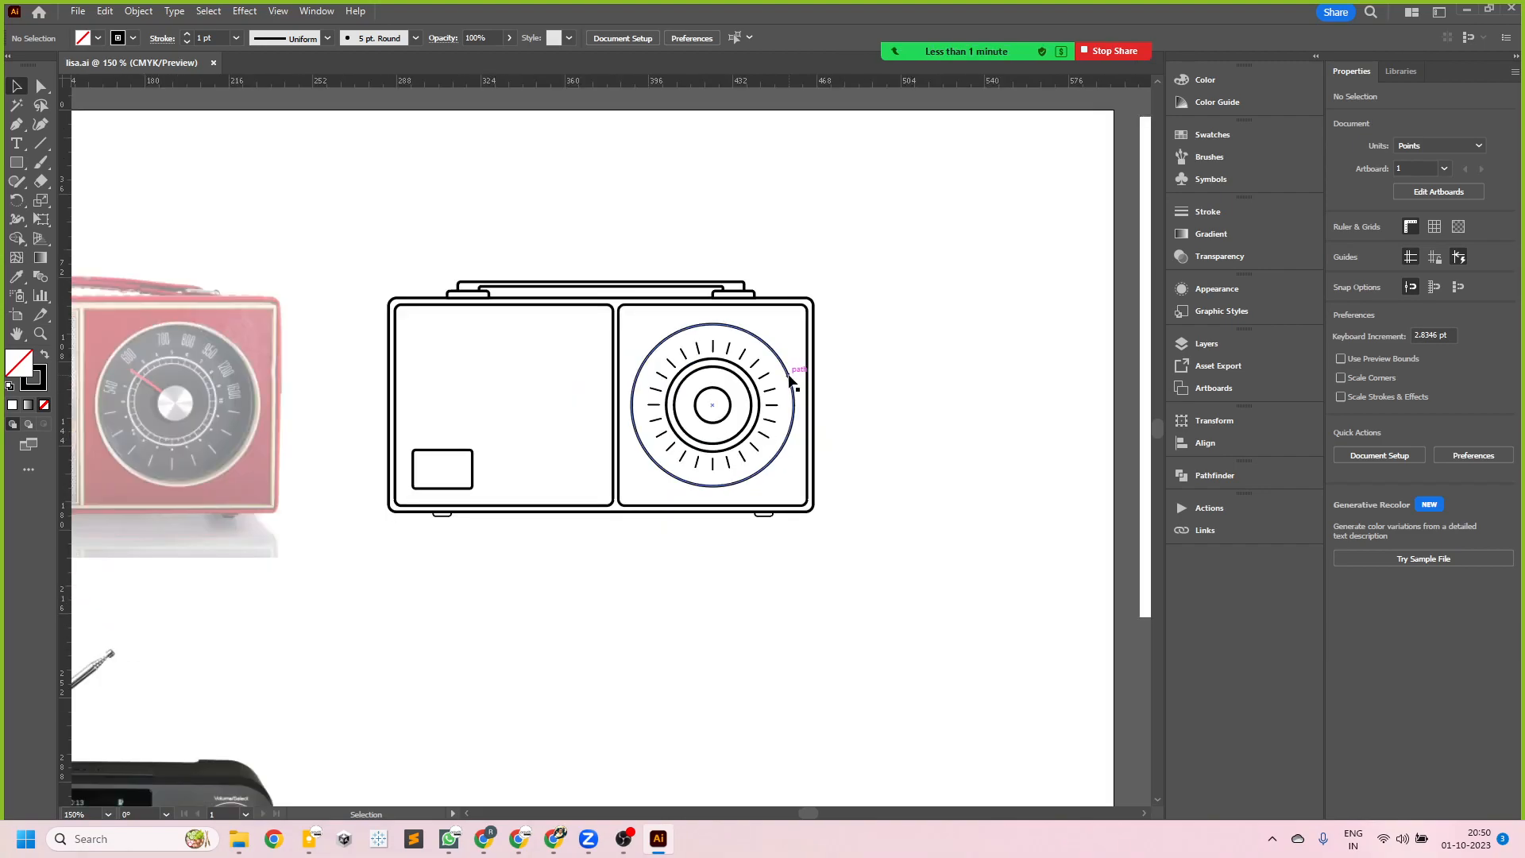
pyautogui.scroll(2, 798, 380)
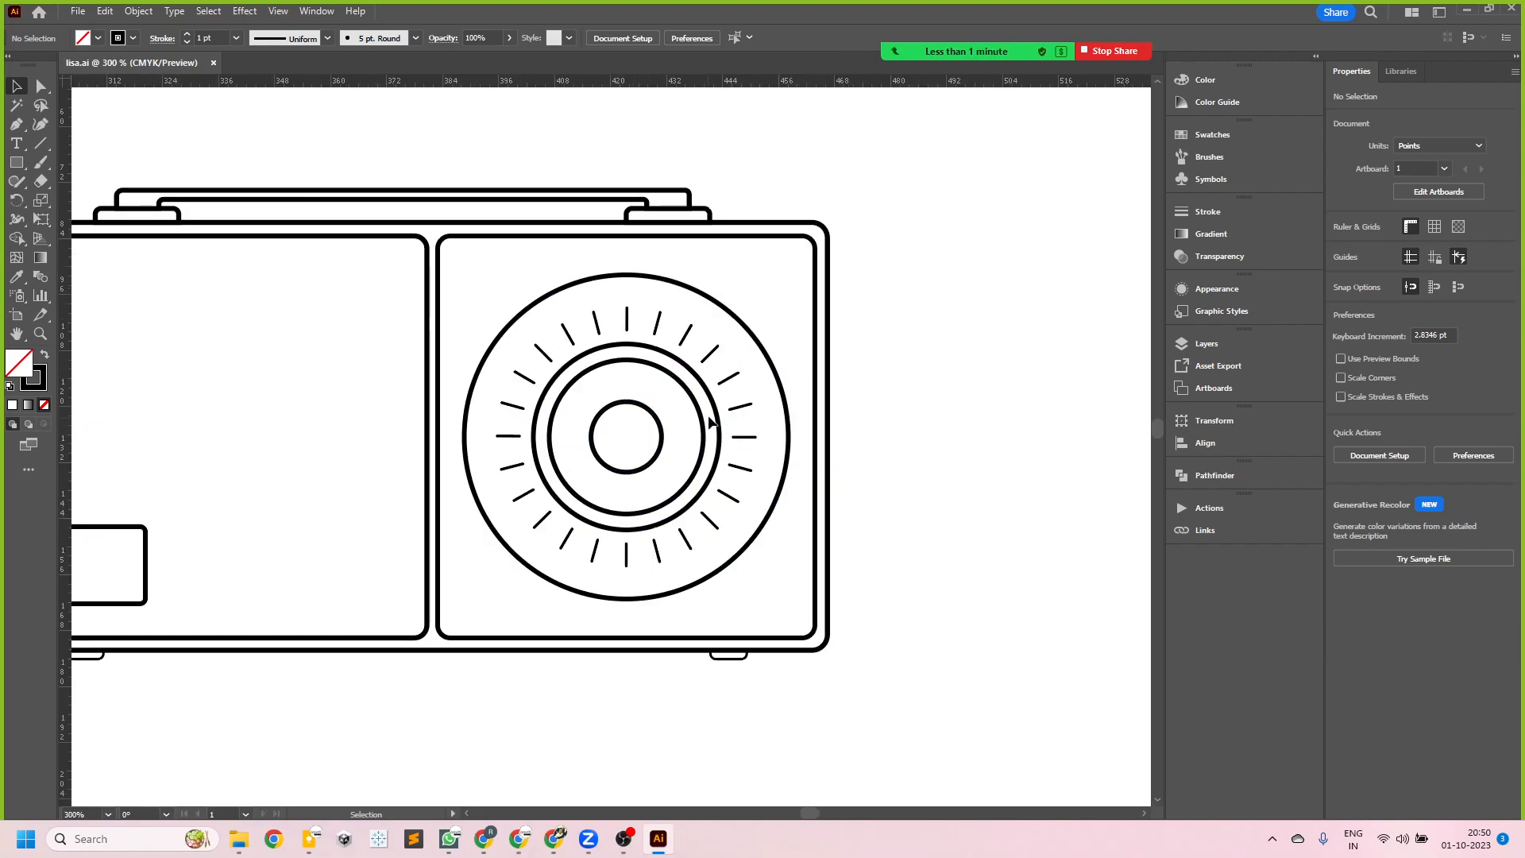
pyautogui.scroll(-3, 558, 347)
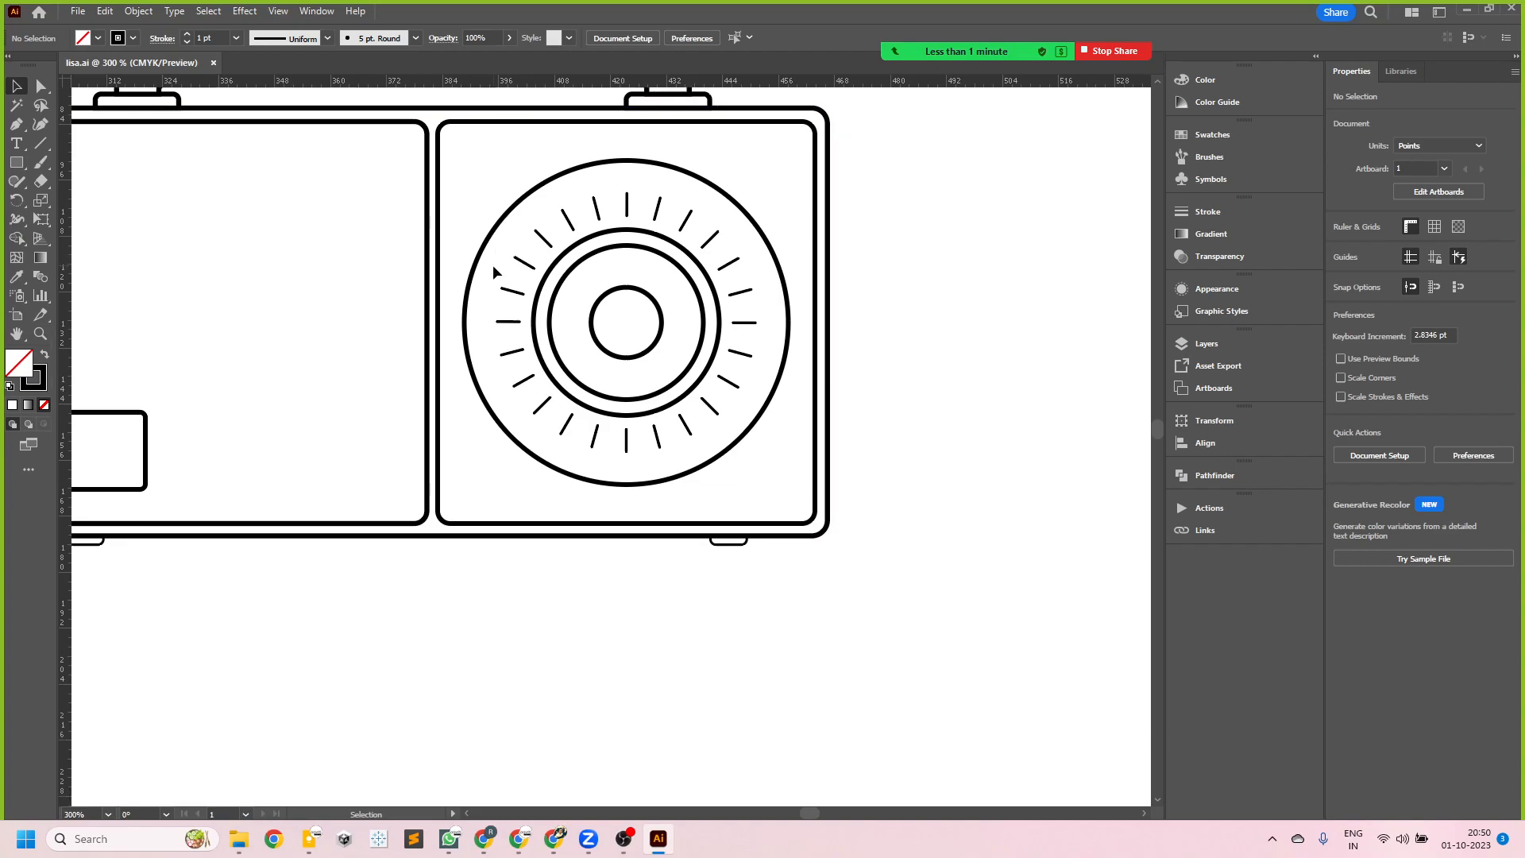
pyautogui.scroll(-4, 558, 349)
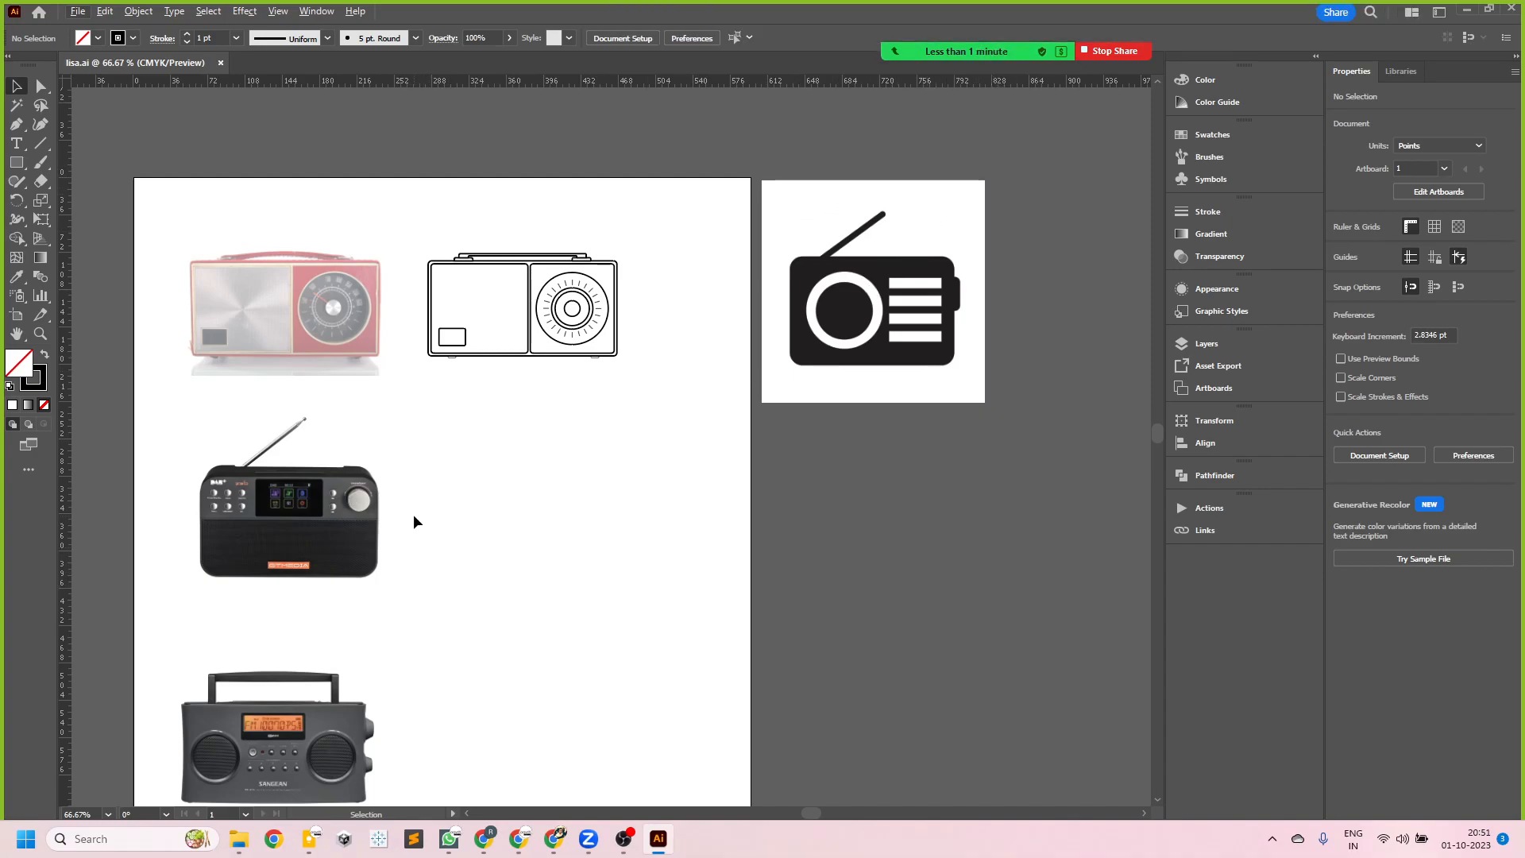
pyautogui.scroll(5, 302, 280)
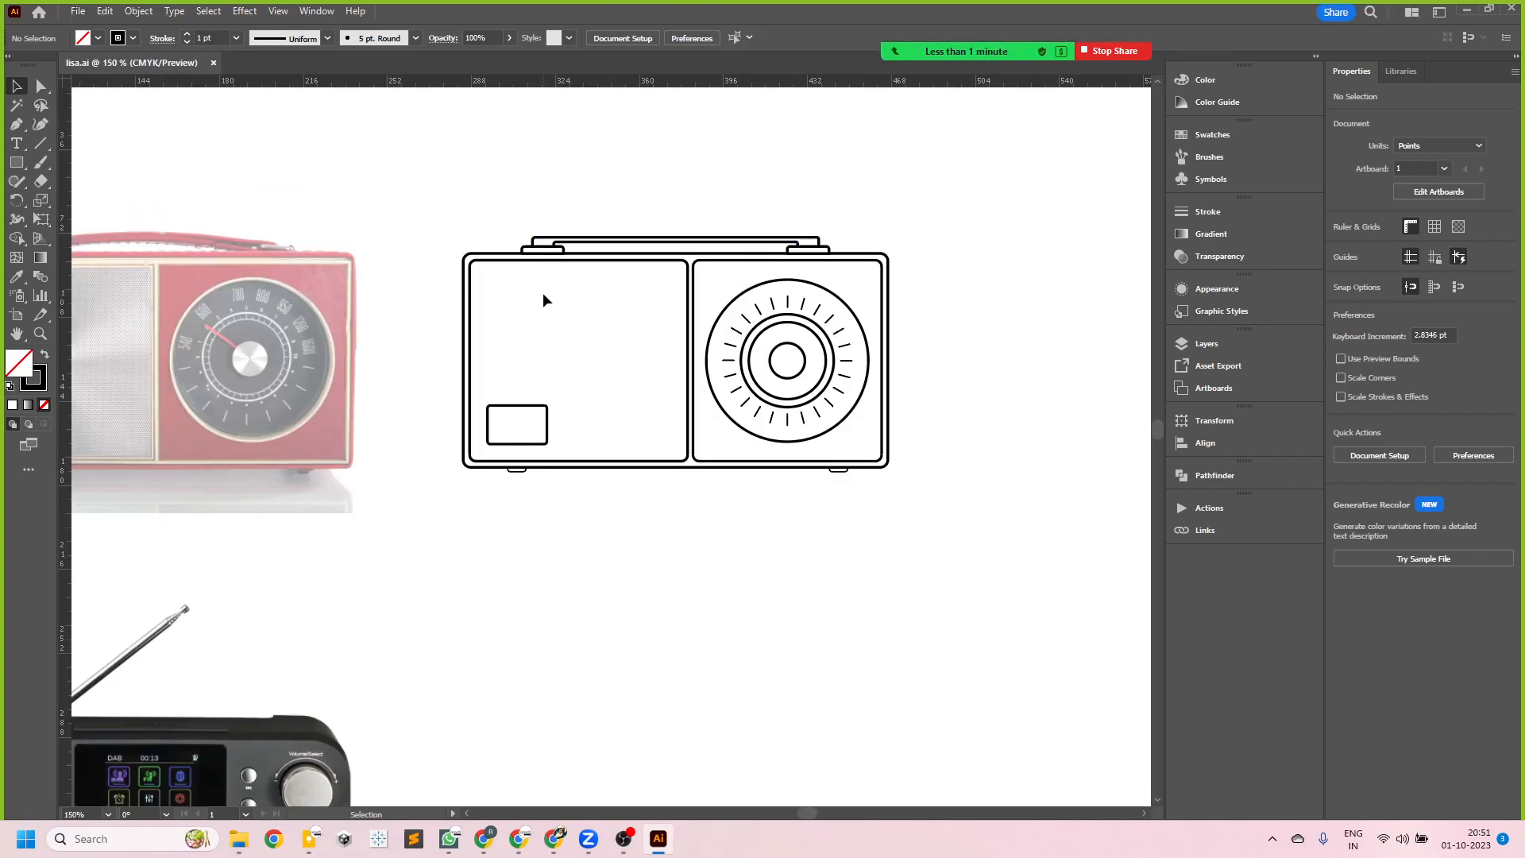
pyautogui.scroll(1, 544, 309)
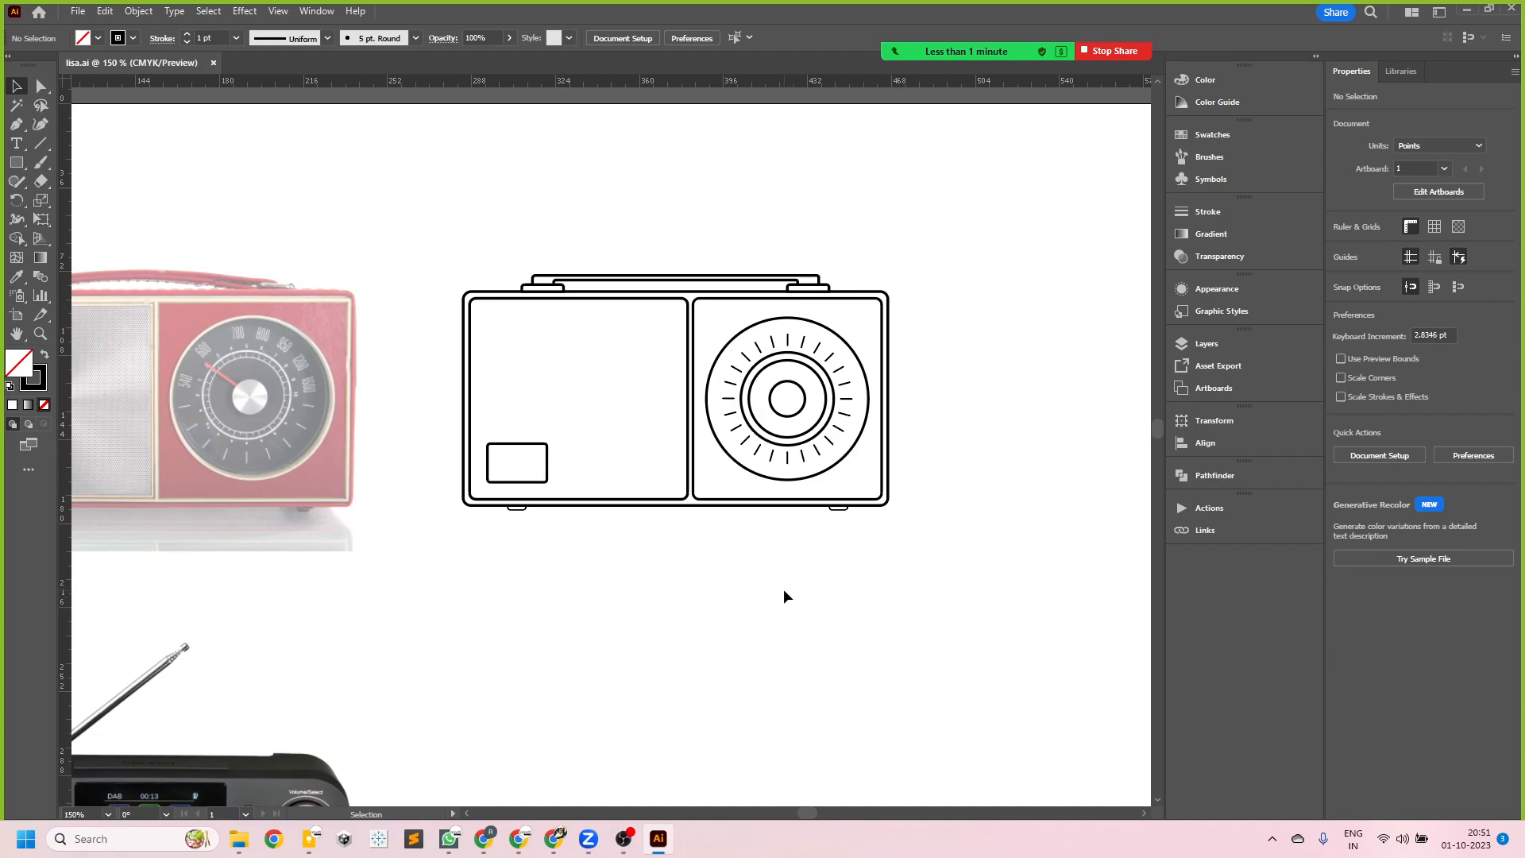
pyautogui.scroll(-3, 794, 553)
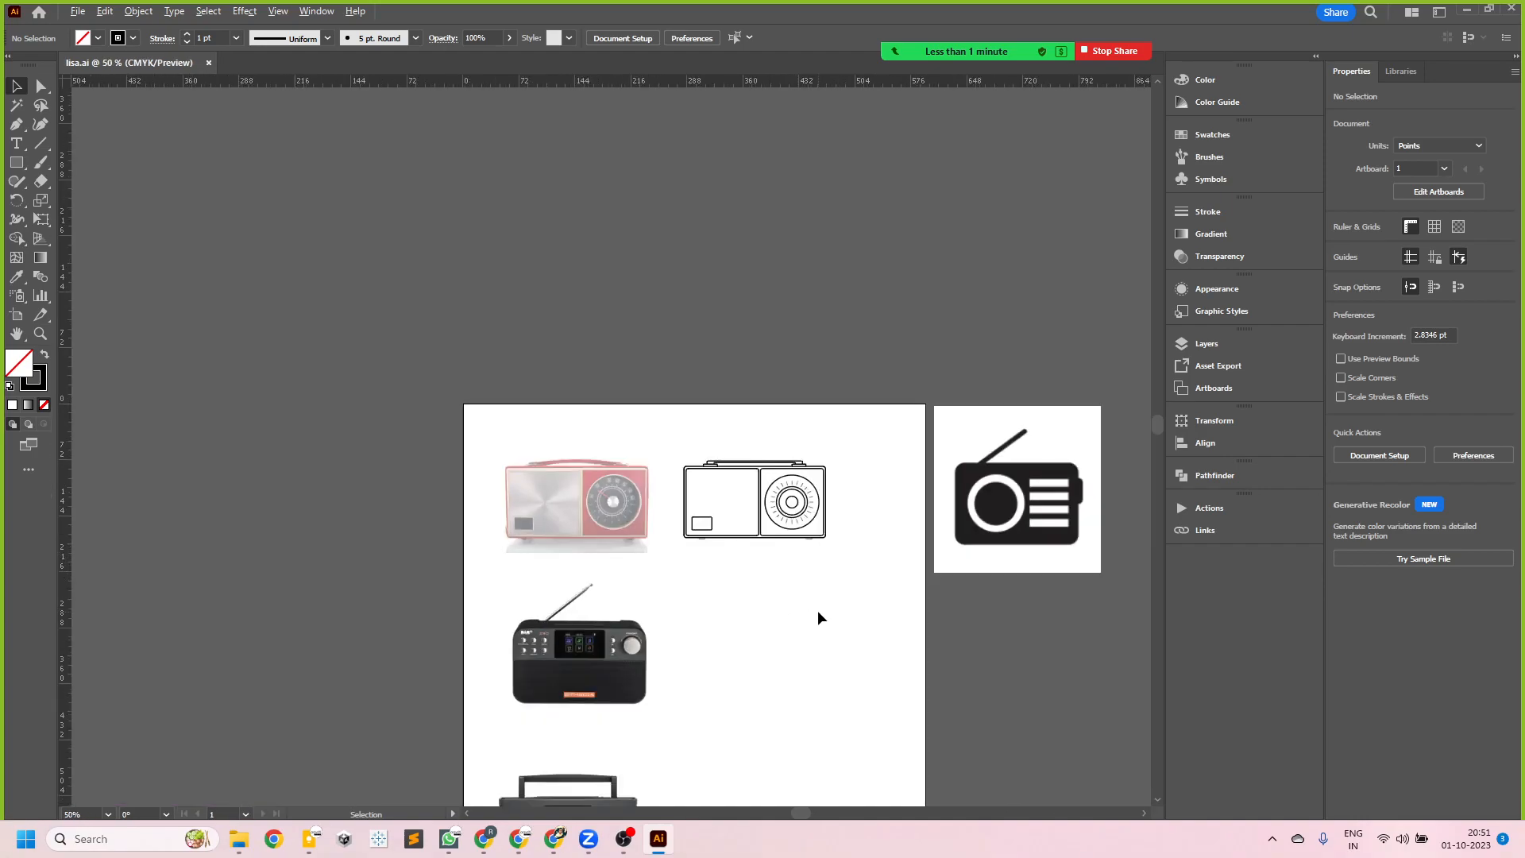
pyautogui.scroll(2, 842, 623)
pyautogui.scroll(-2, 669, 545)
pyautogui.scroll(-1, 674, 545)
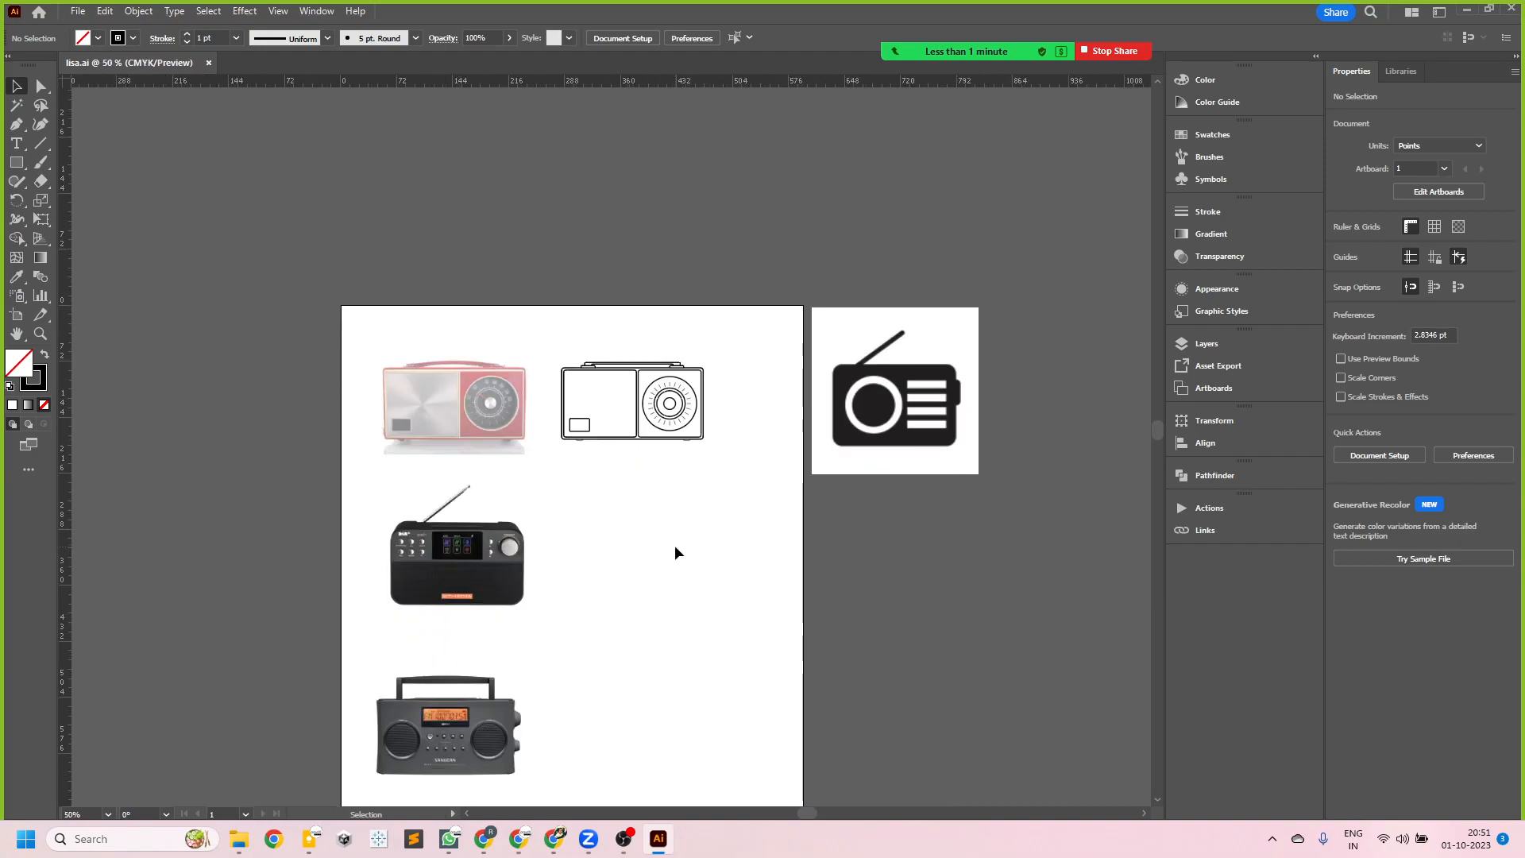
pyautogui.scroll(-2, 674, 545)
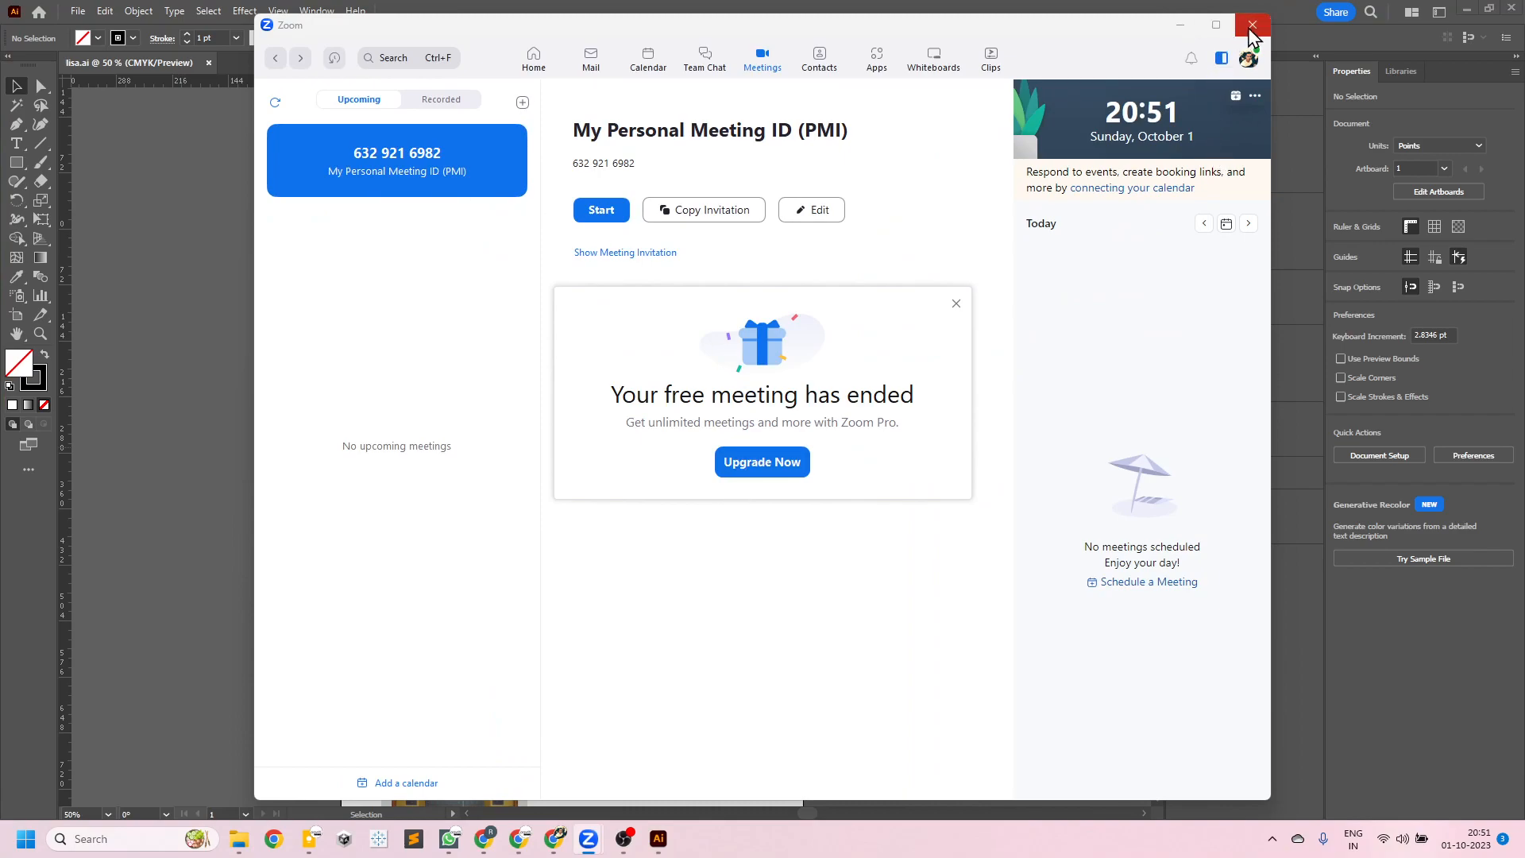
# - Minimize the Zoom window and dismiss its meeting-ended notice
pyautogui.click(1181, 26)
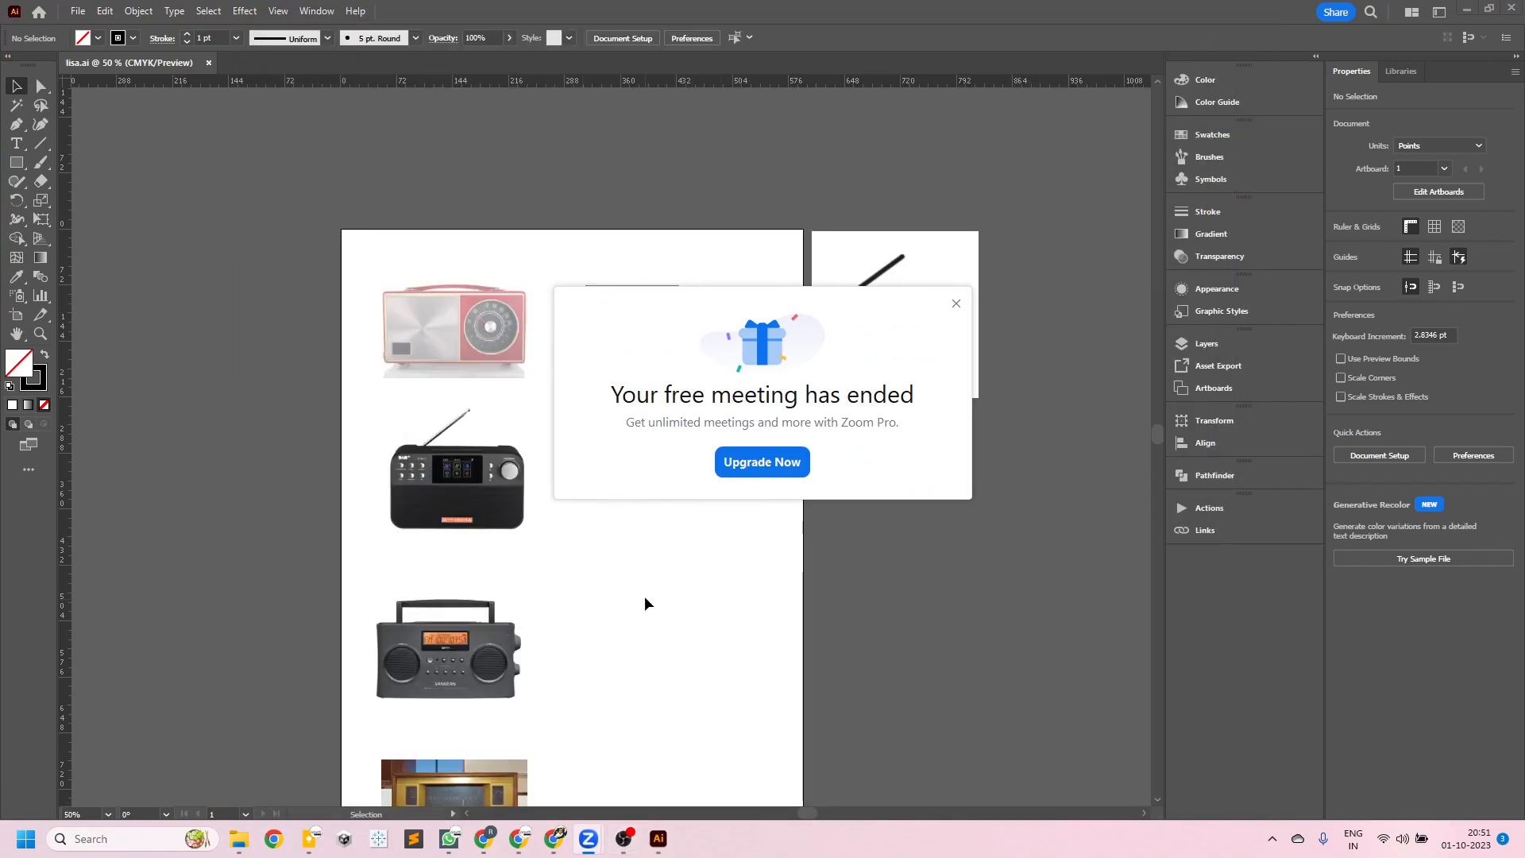
pyautogui.click(957, 304)
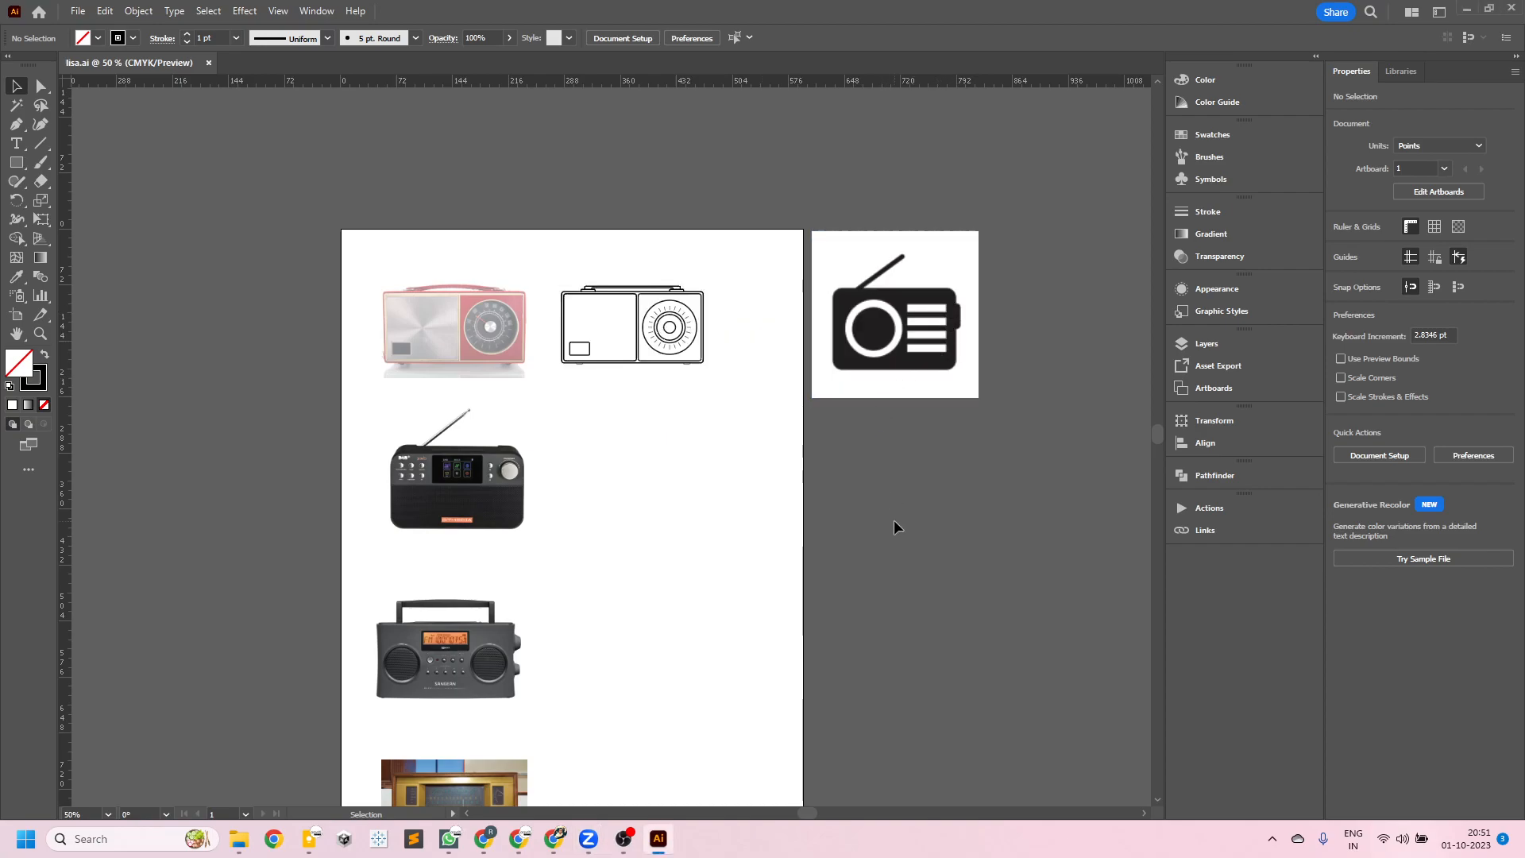
# - Switch to WhatsApp and open the individual chat about the Photoshop and Illustrator training session
pyautogui.click(449, 839)
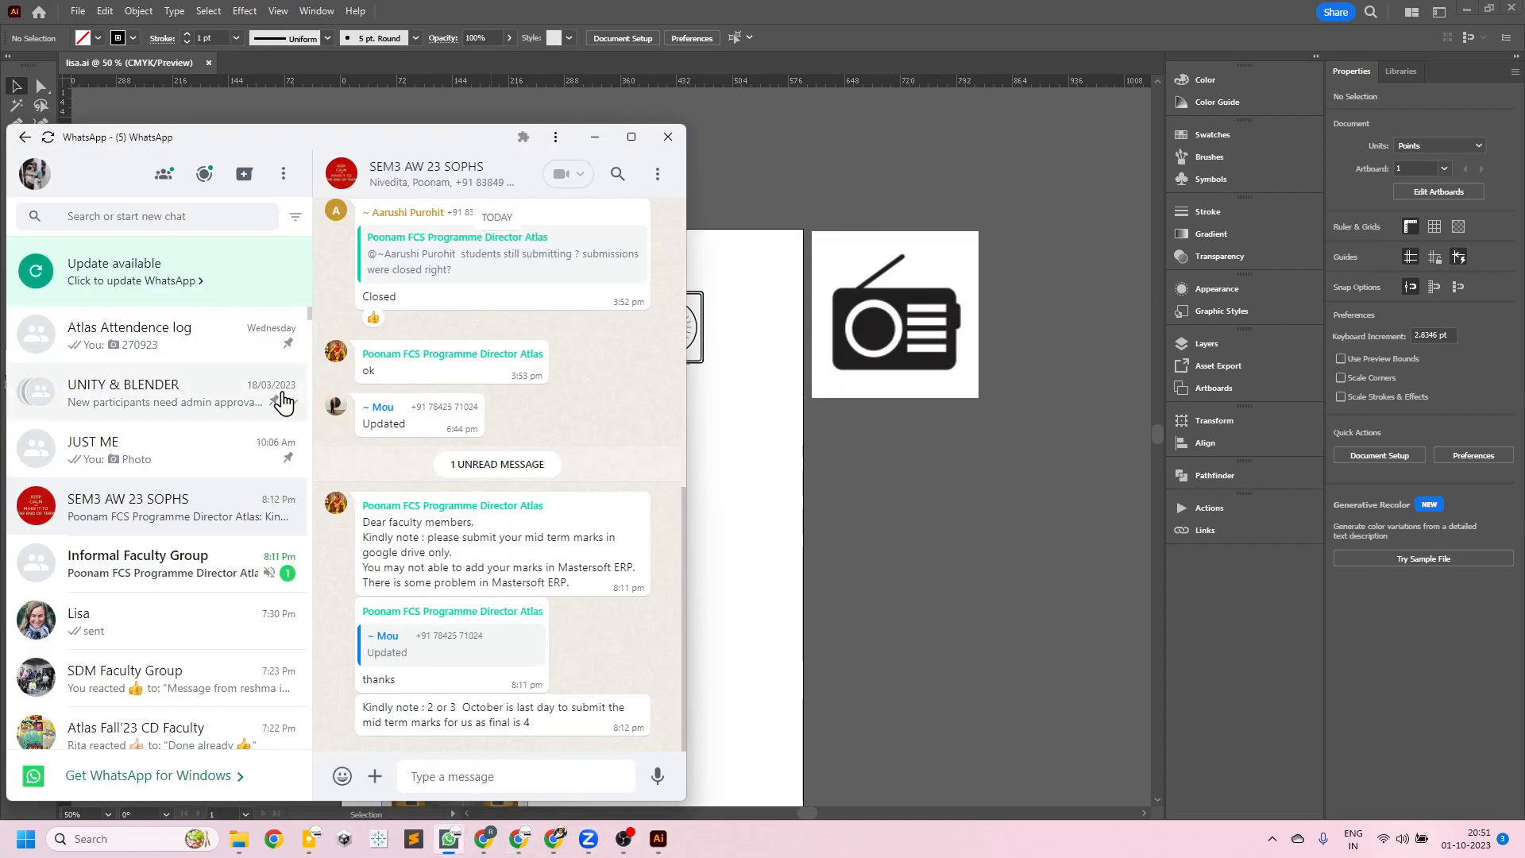
pyautogui.click(178, 624)
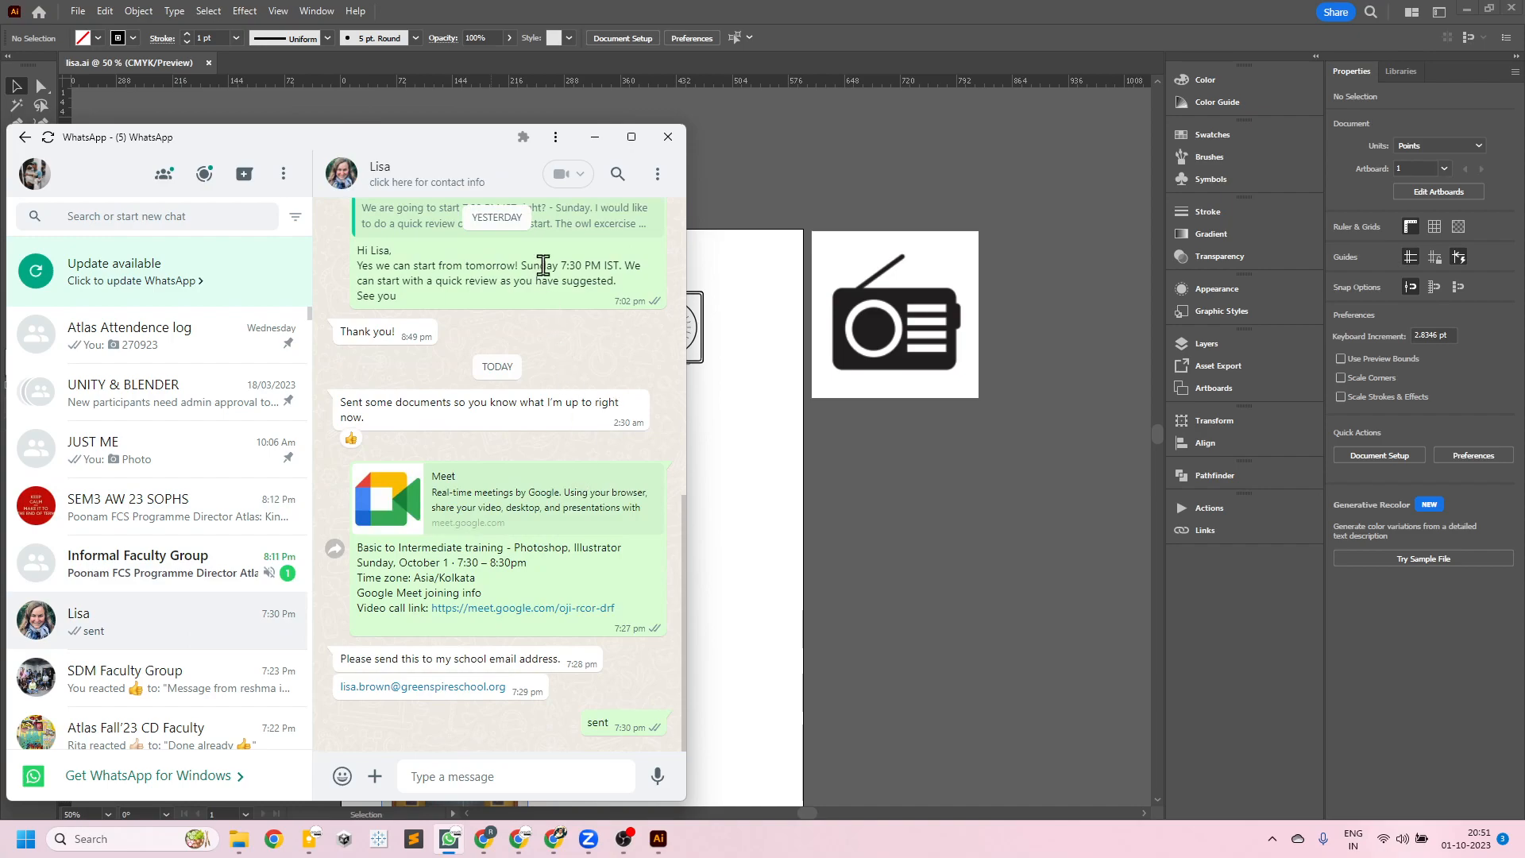
# - Try to start a call with the trainee from the open chat
pyautogui.click(571, 175)
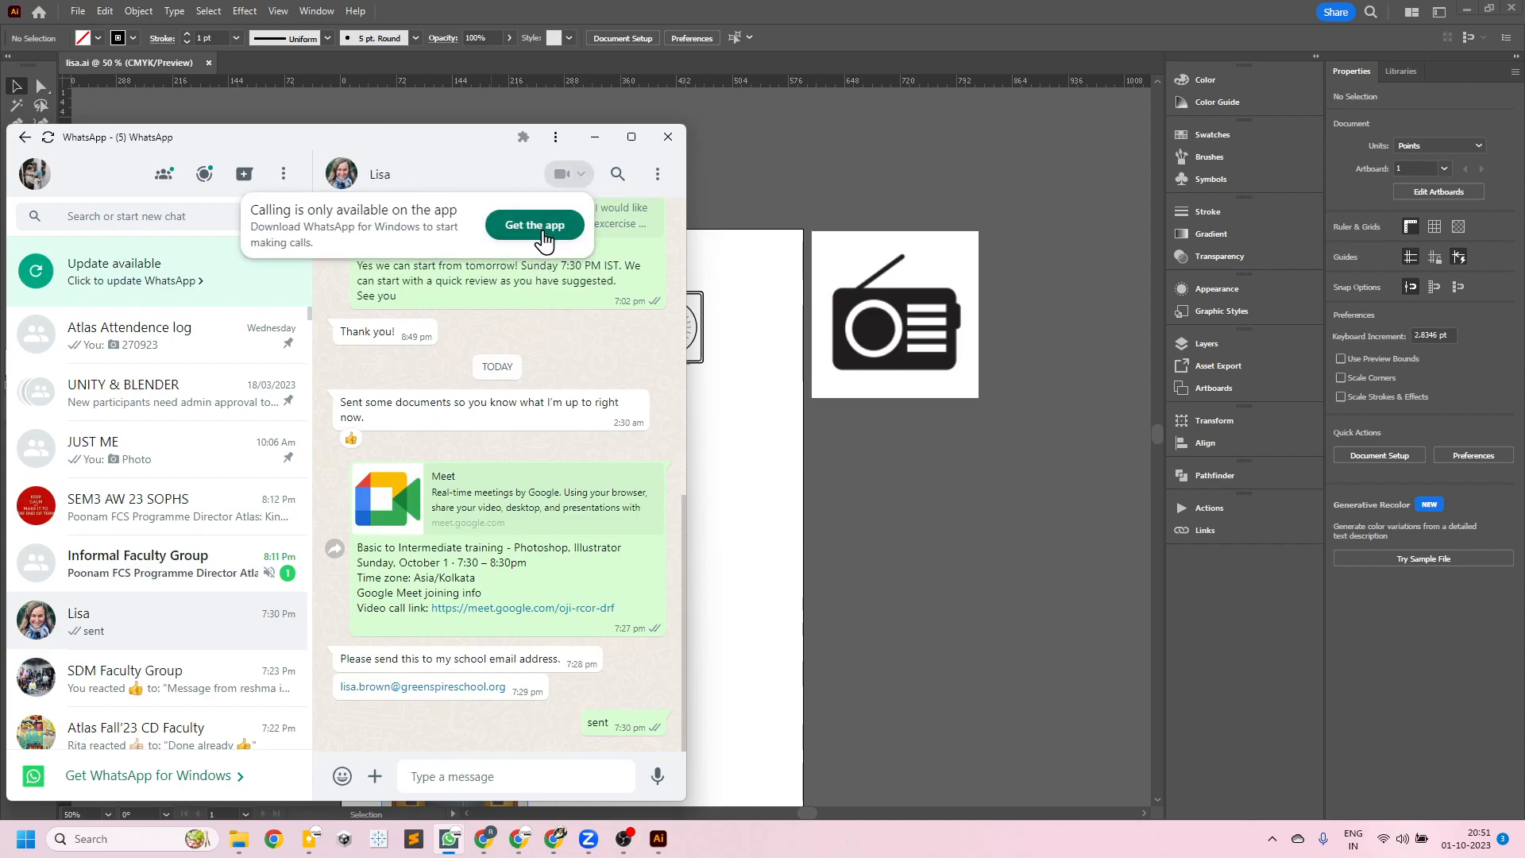
pyautogui.click(490, 170)
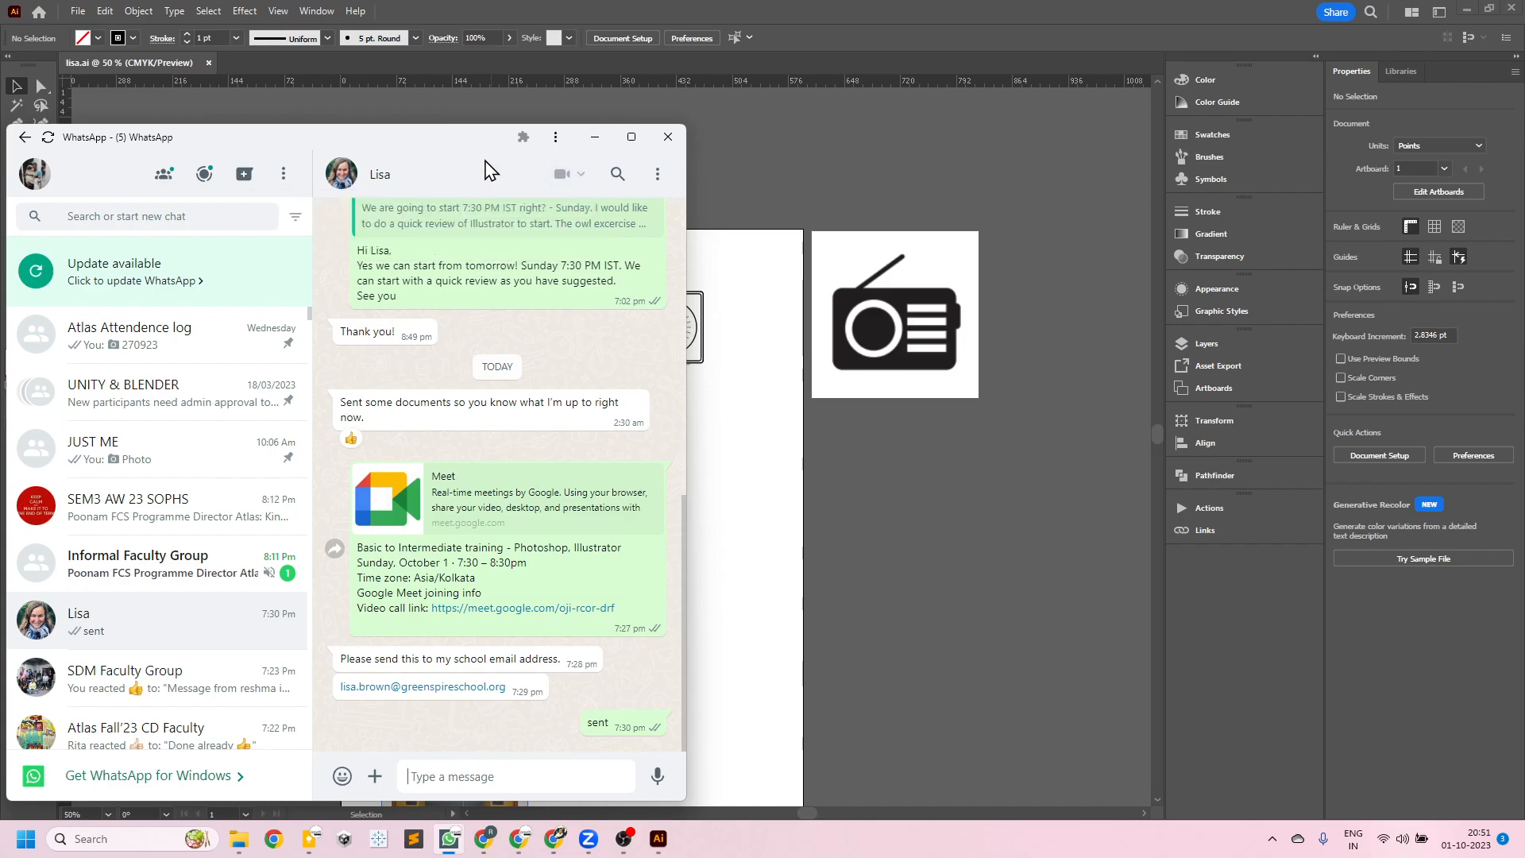
pyautogui.click(564, 174)
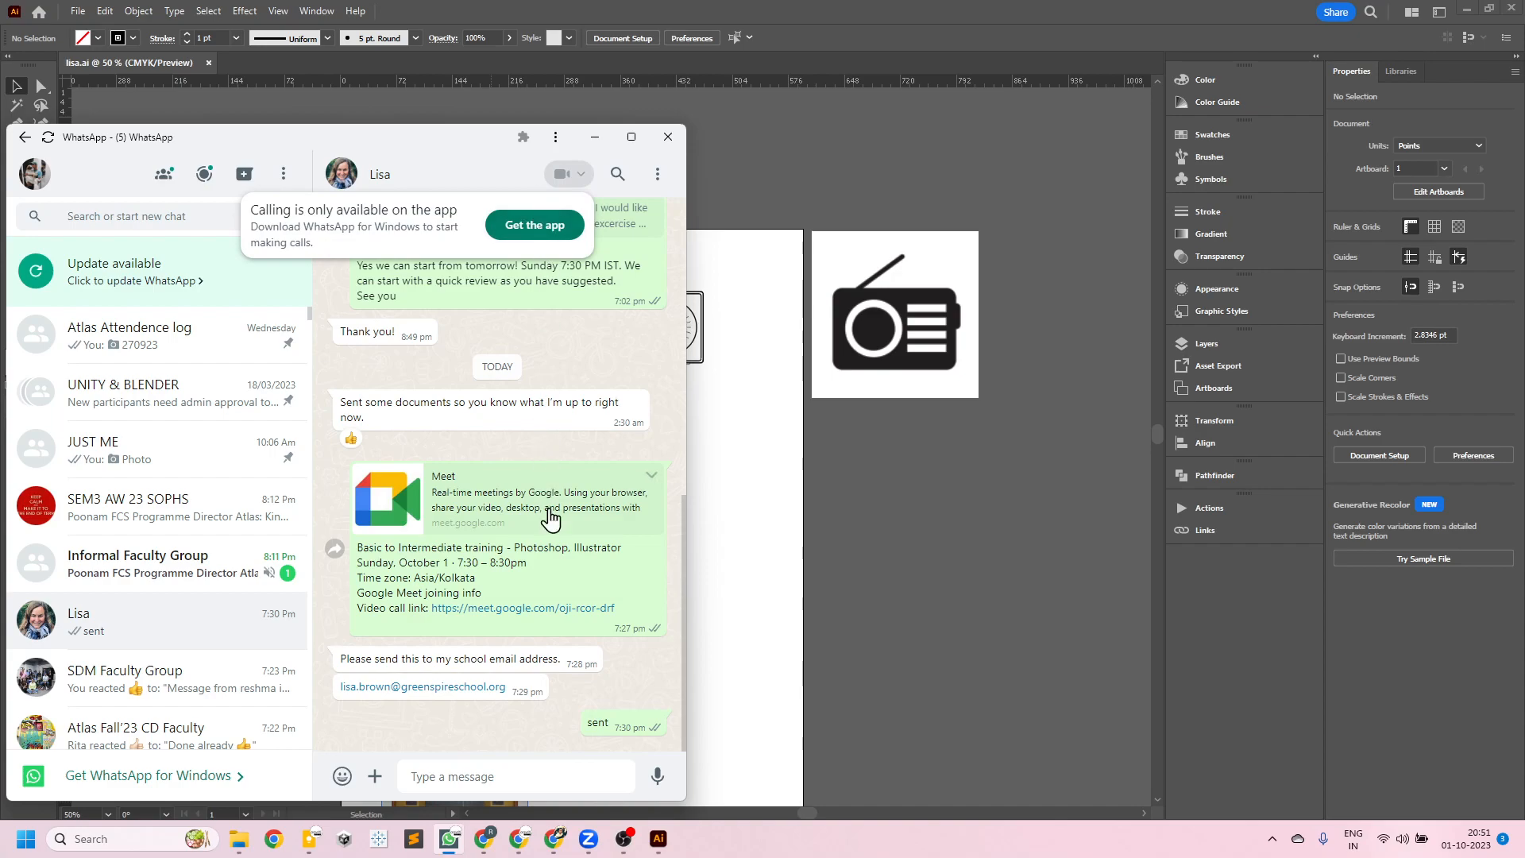
# - Send the message "ok" to the trainee and start writing a follow-up message beginning "i am"
pyautogui.click(452, 776)
pyautogui.write('ok')
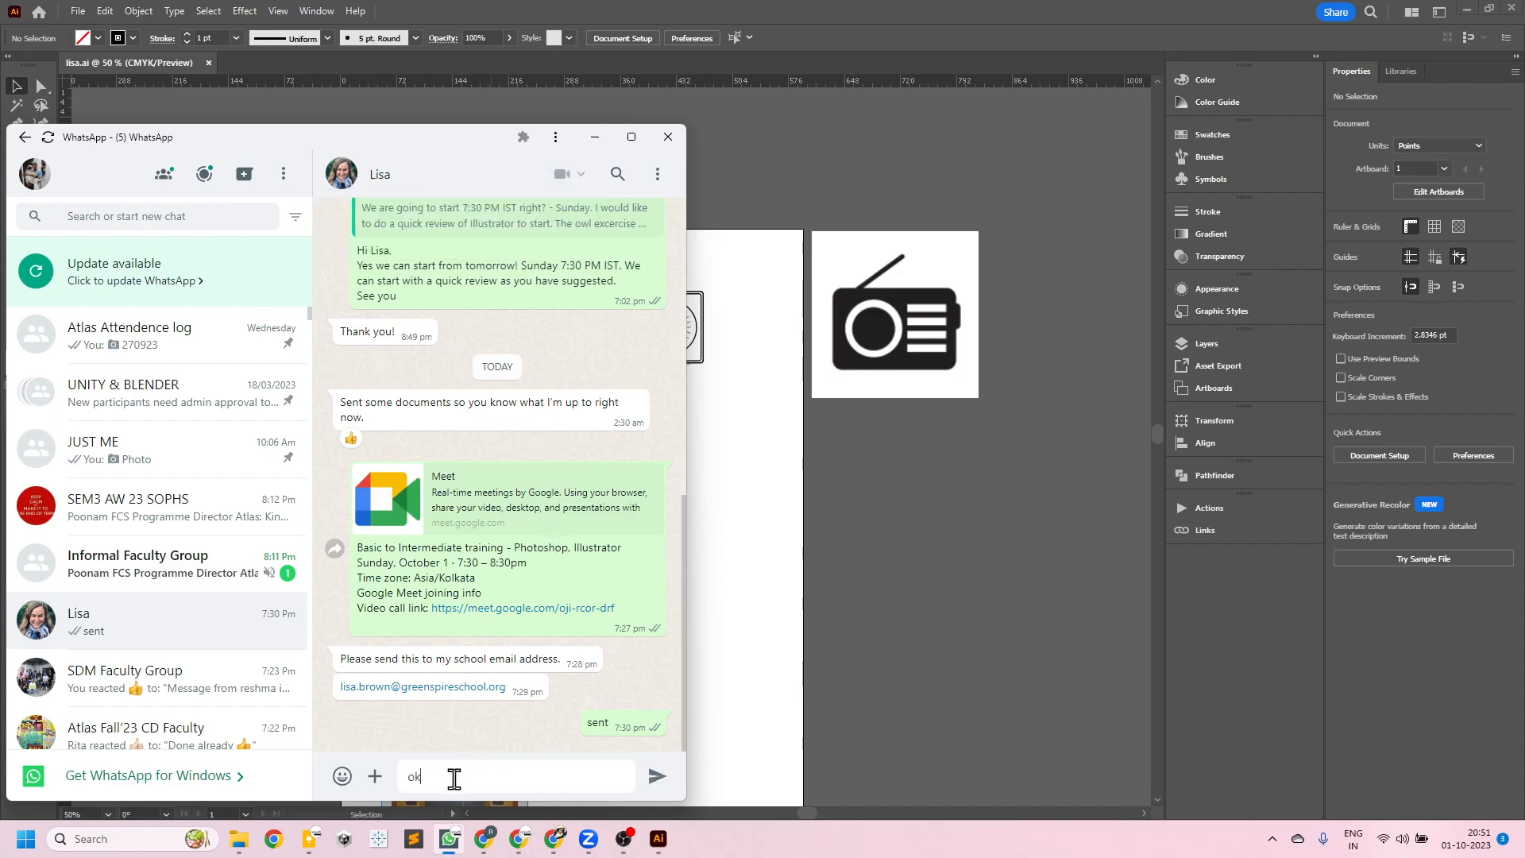
pyautogui.press('Return')
pyautogui.write('i am sed')
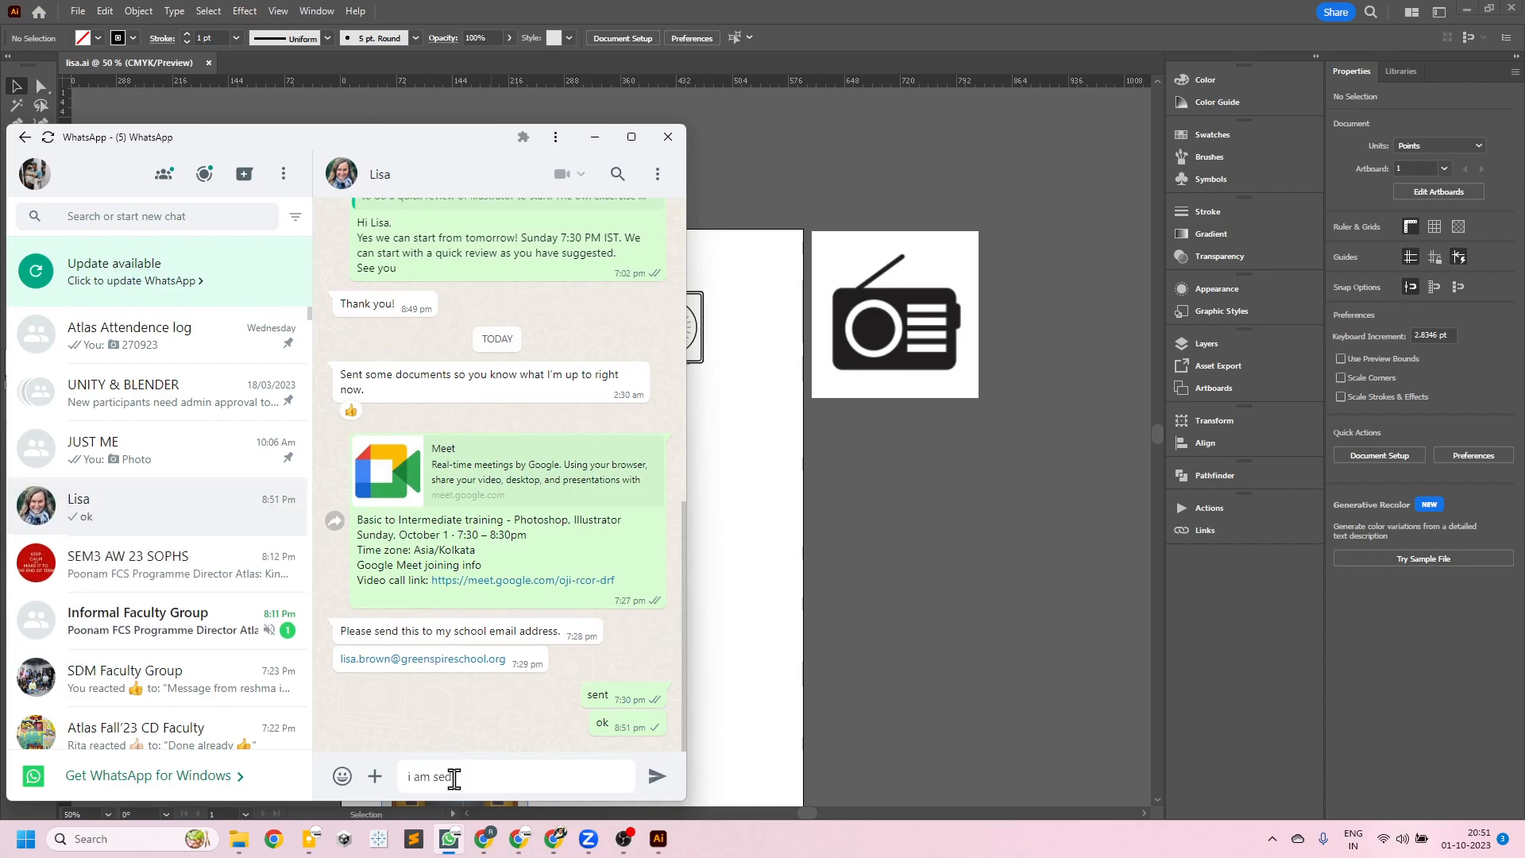
pyautogui.click(623, 838)
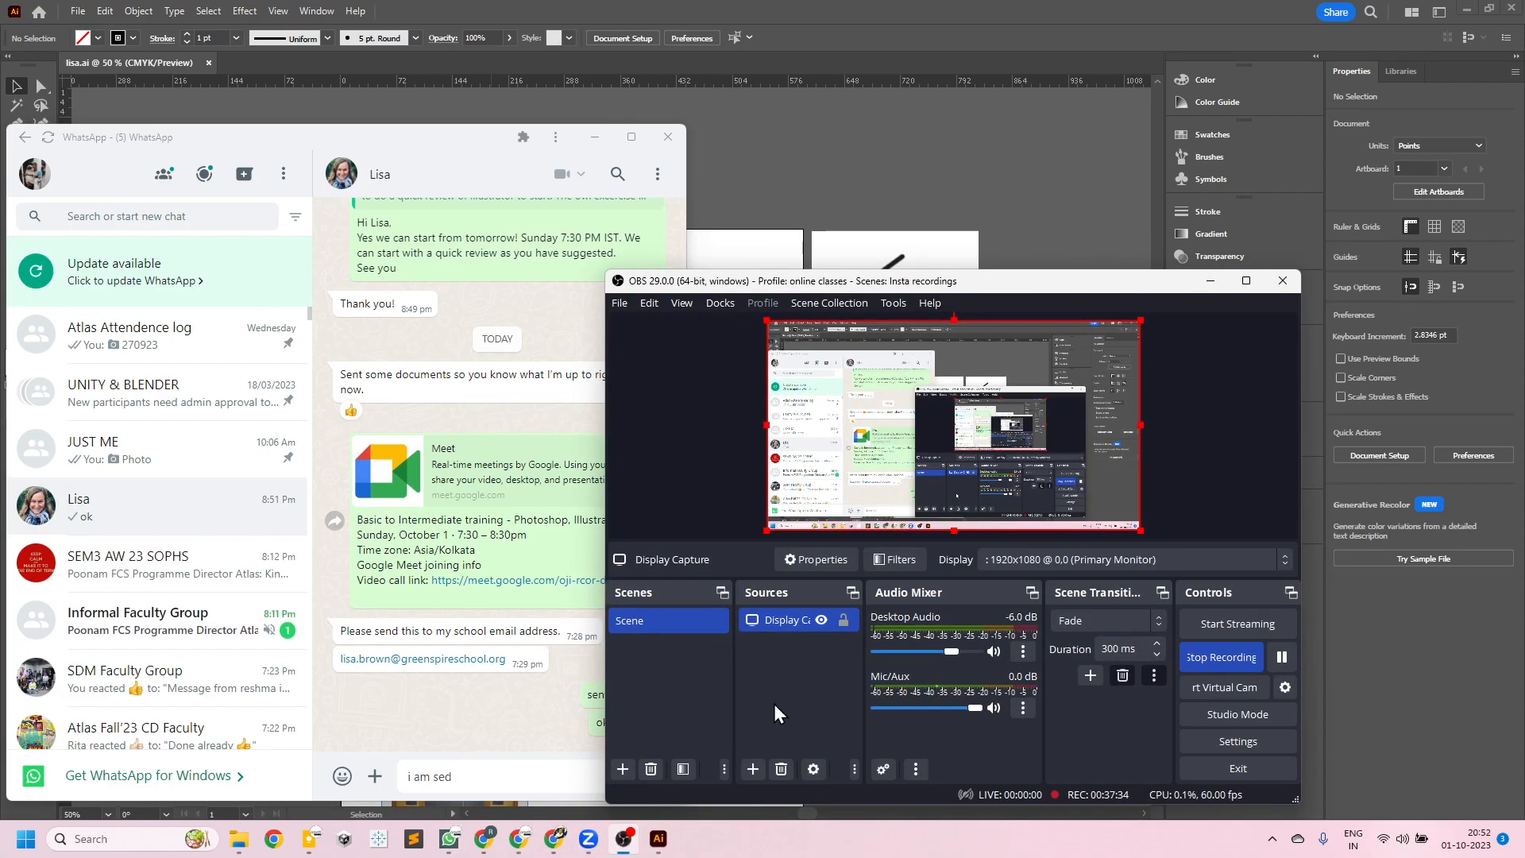